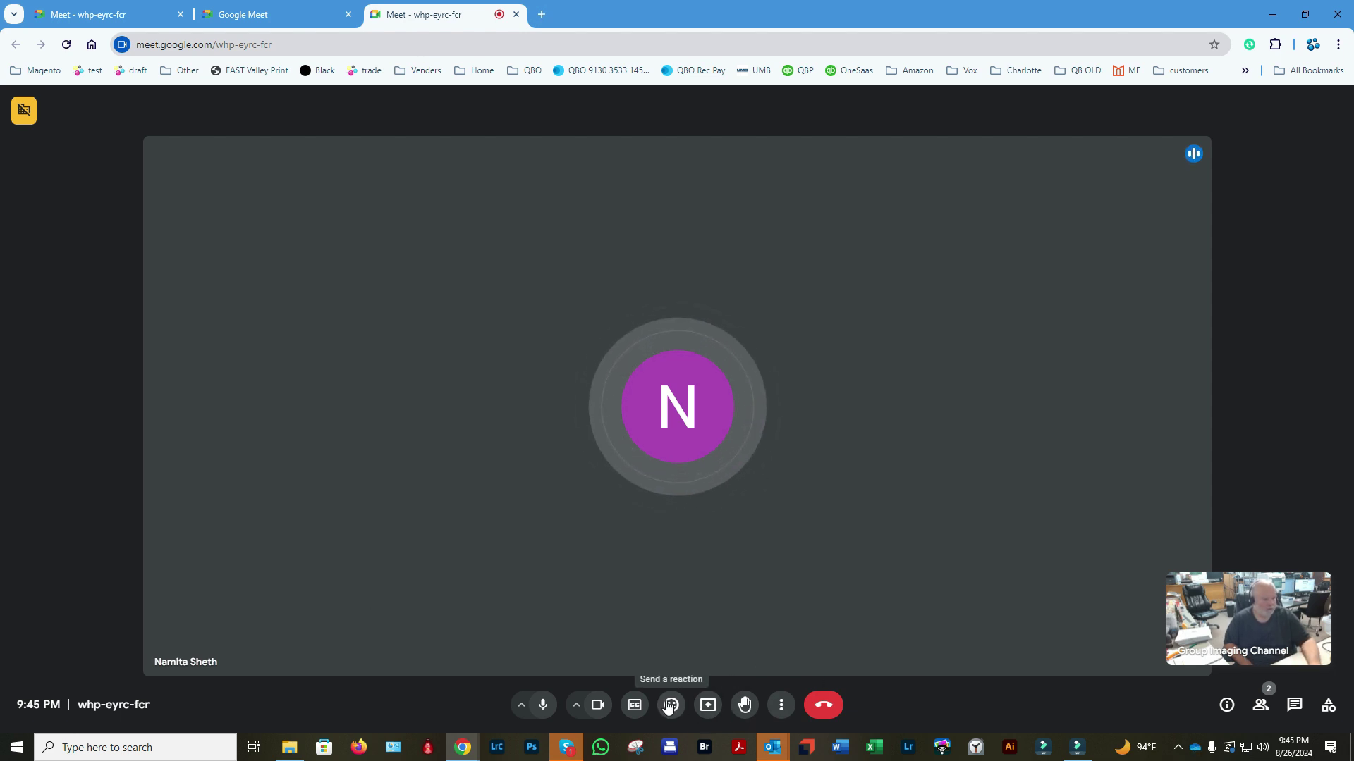
- Switch the video meeting to full screen
{"action": "left_click", "coordinate": [783, 705]}
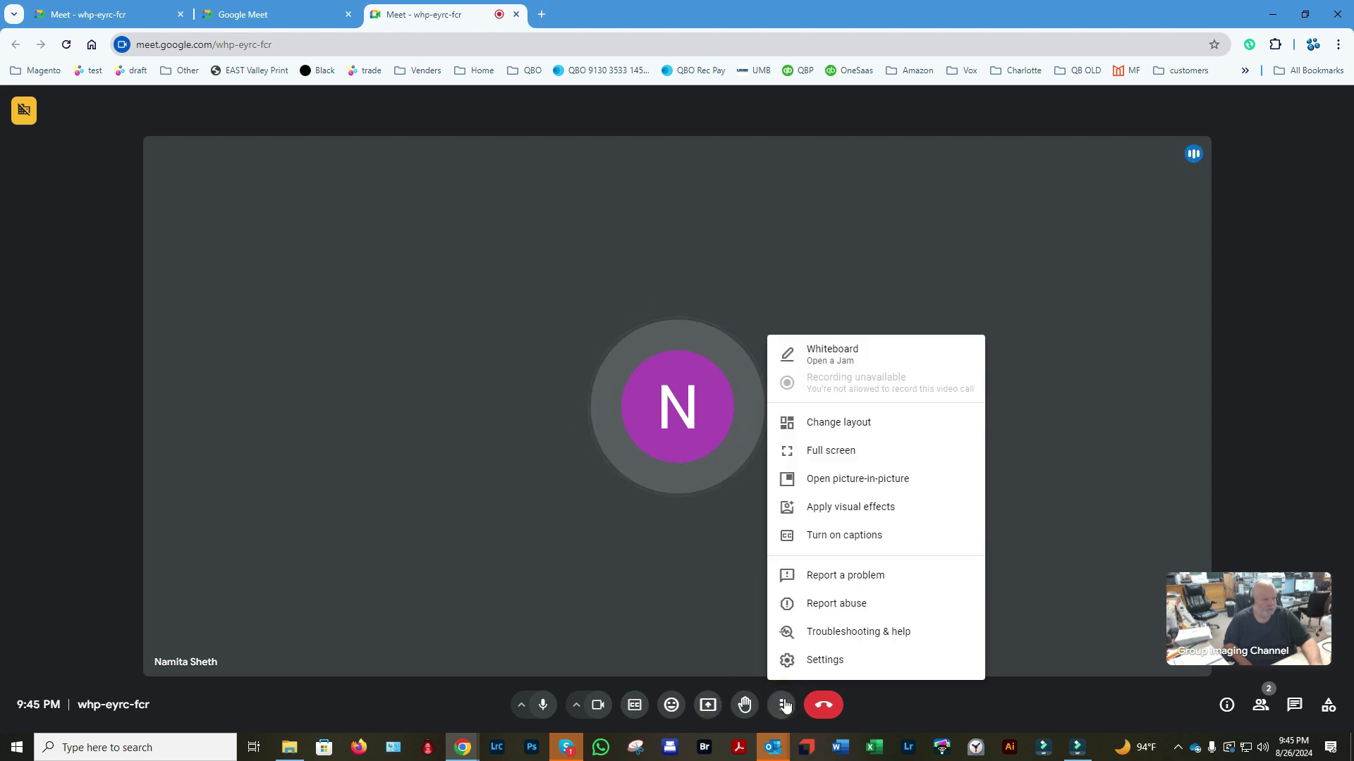
{"action": "left_click", "coordinate": [849, 455]}
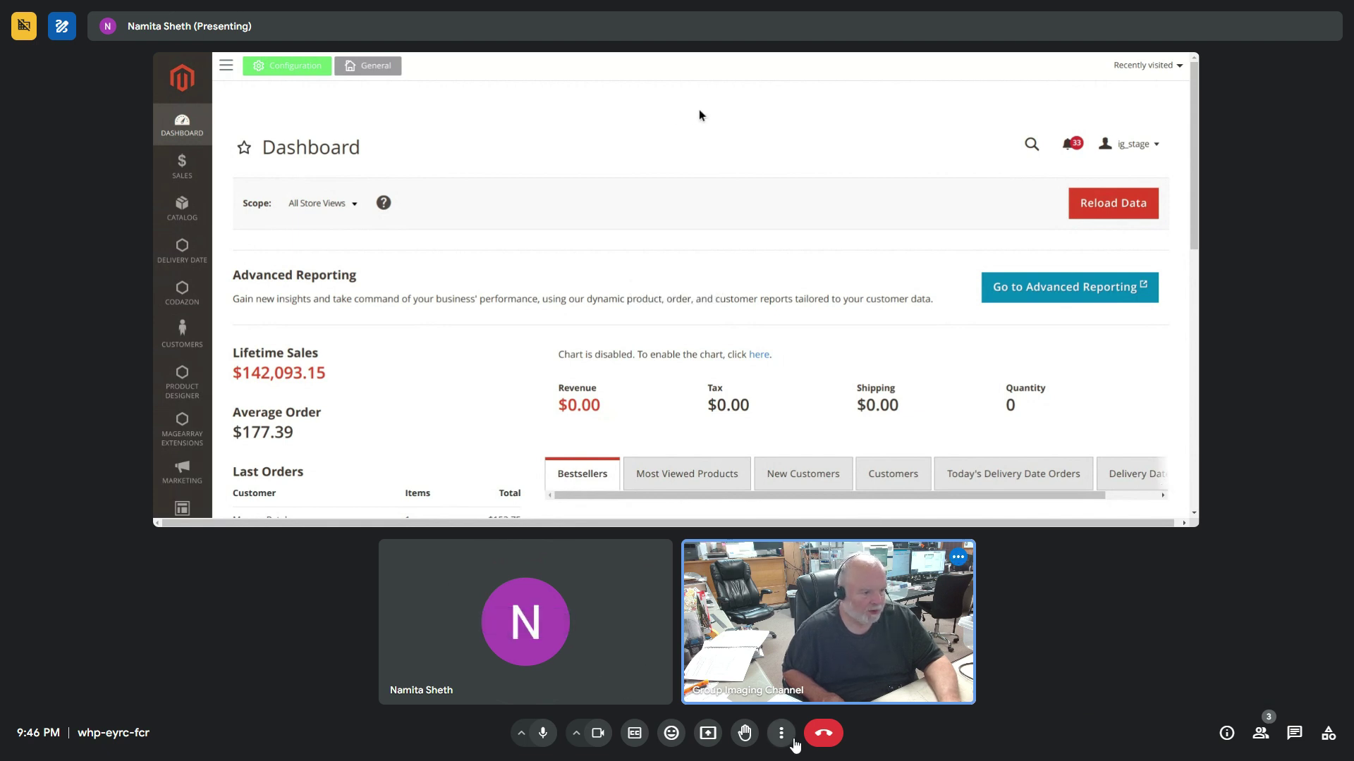
{"action": "left_click", "coordinate": [781, 735]}
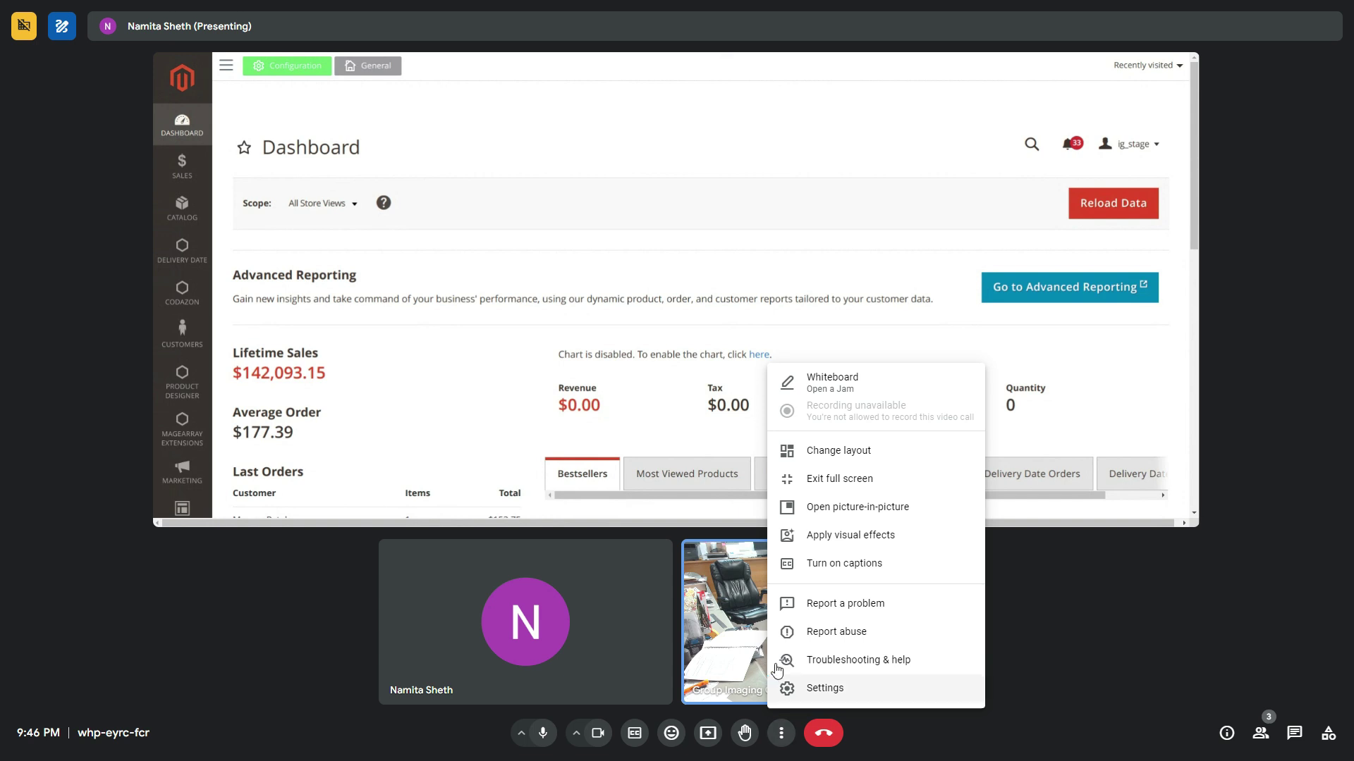
{"action": "left_click", "coordinate": [818, 455]}
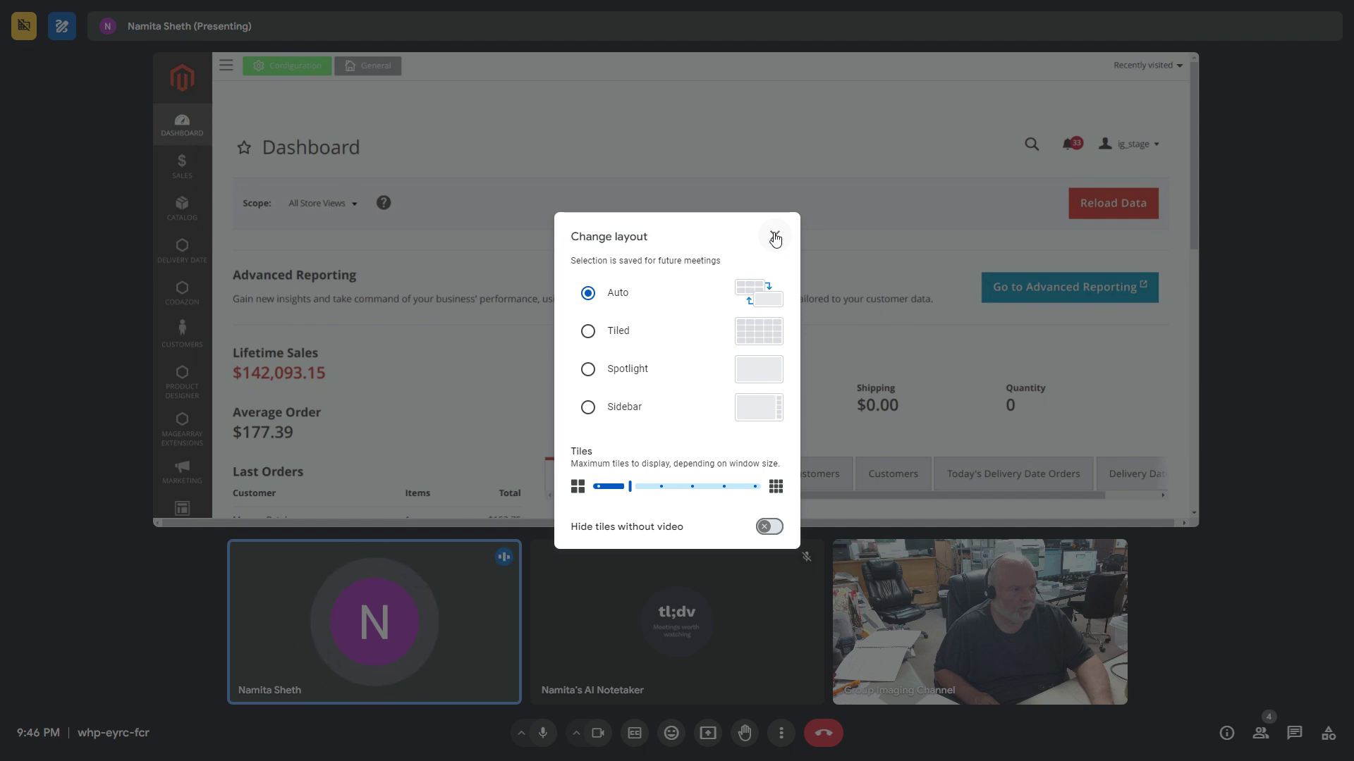
{"action": "left_click", "coordinate": [775, 237]}
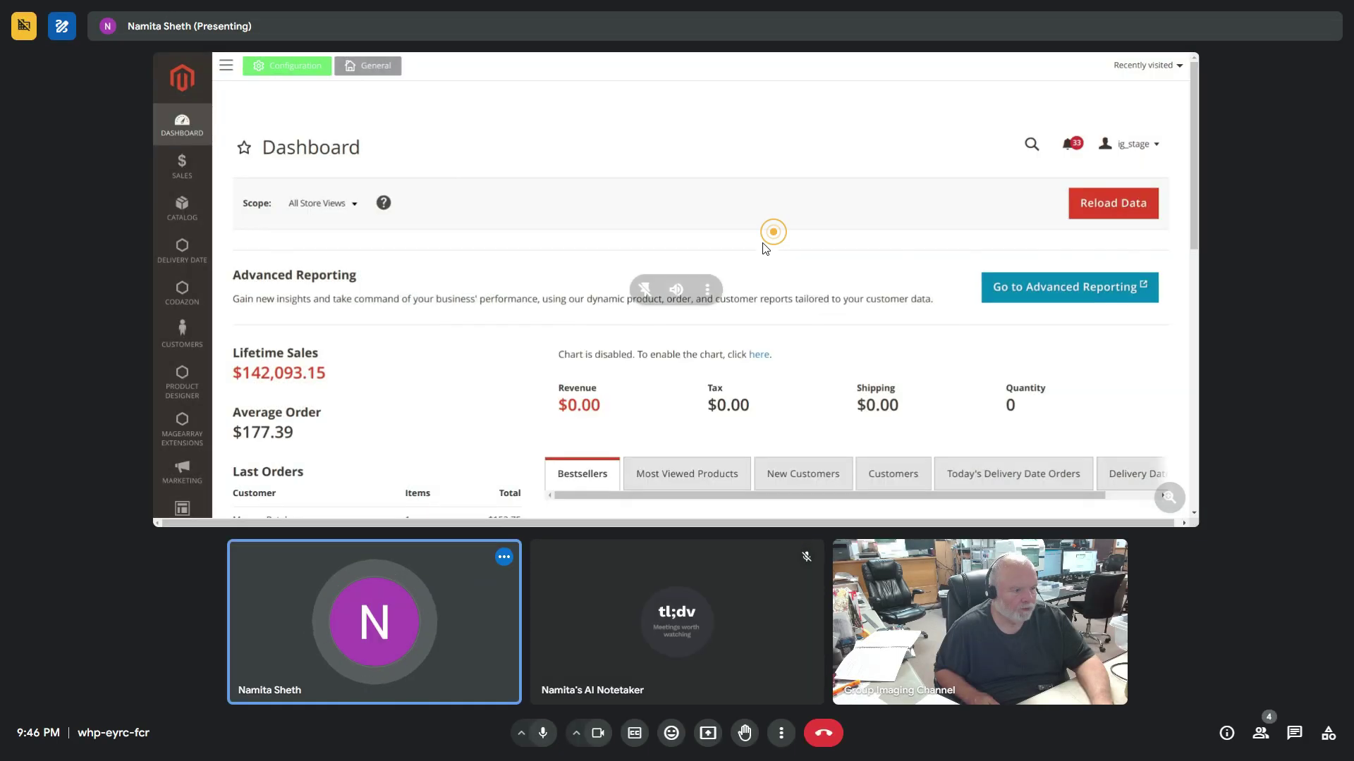
- Change the meeting layout to Spotlight so the shared screen fills the view
{"action": "left_click", "coordinate": [776, 738]}
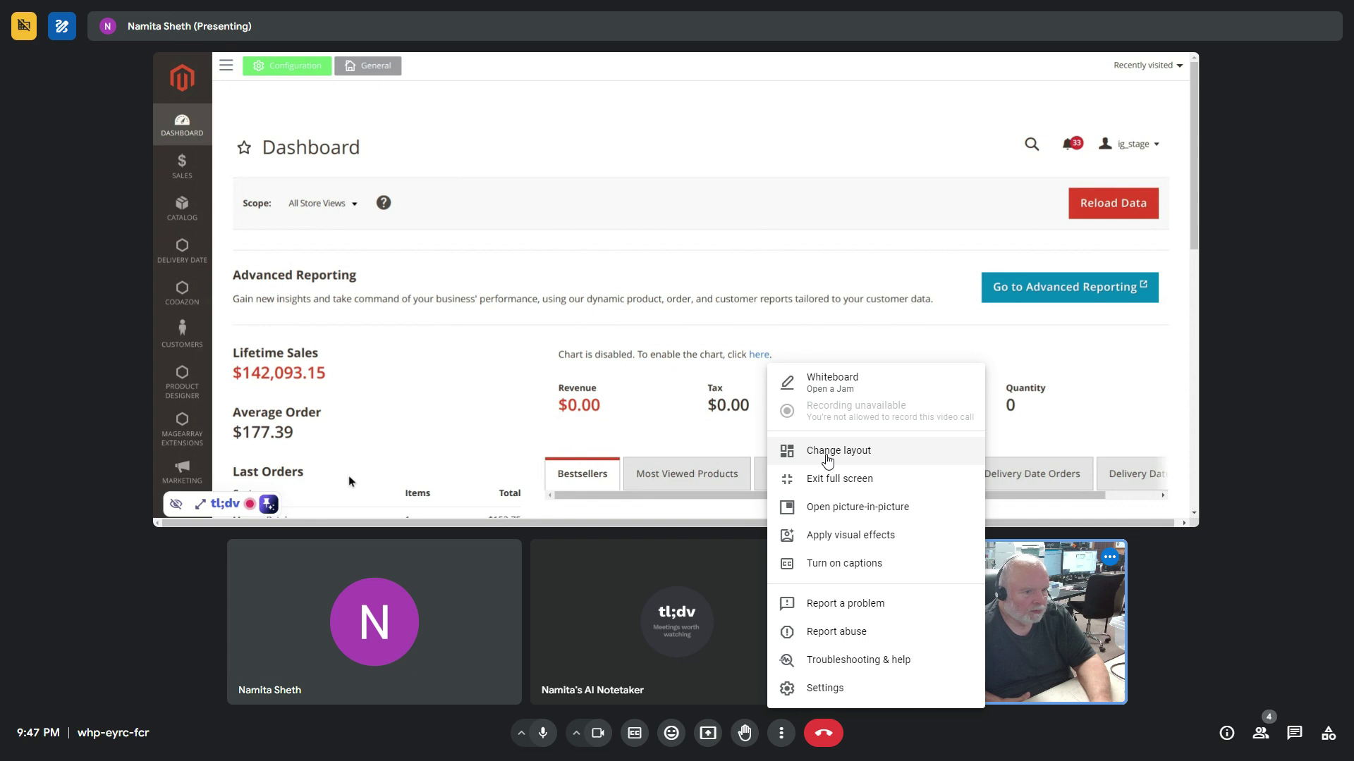
{"action": "left_click", "coordinate": [827, 459]}
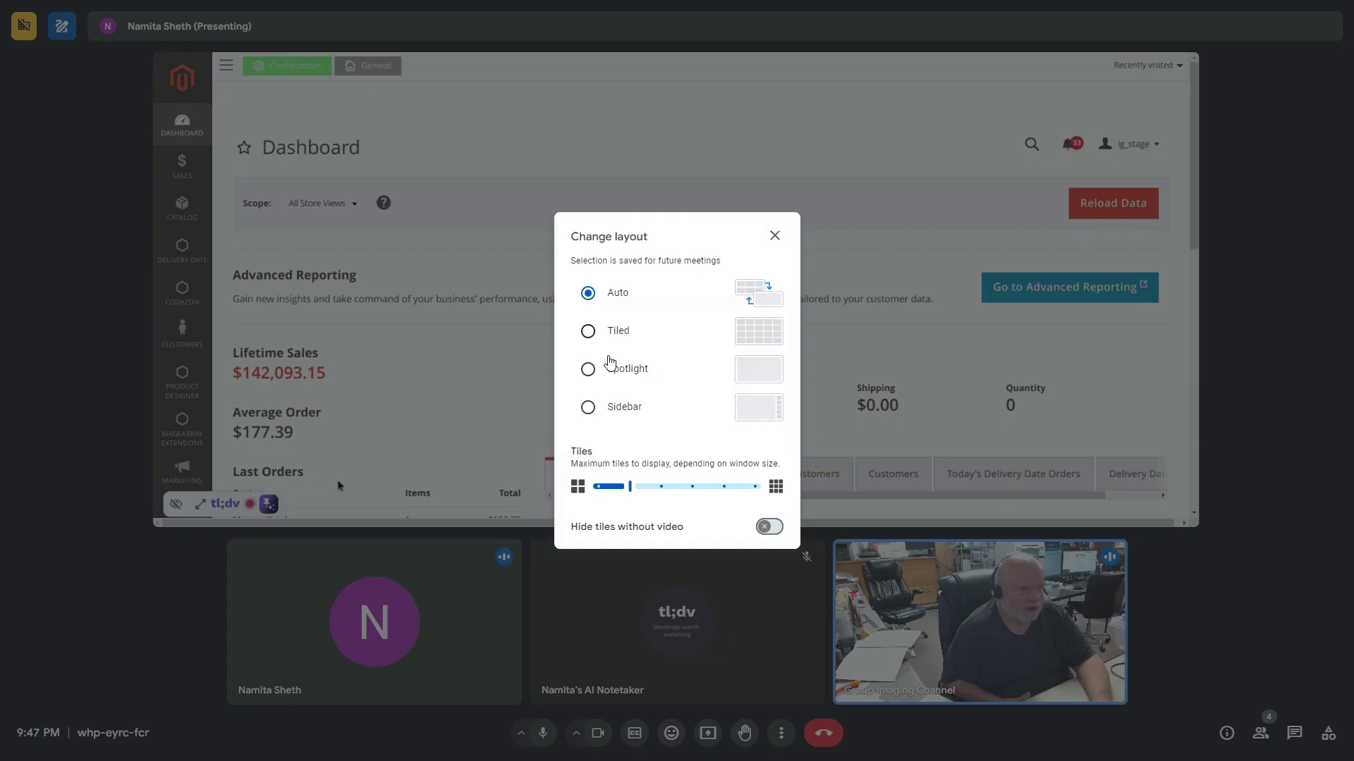
{"action": "left_click", "coordinate": [586, 373]}
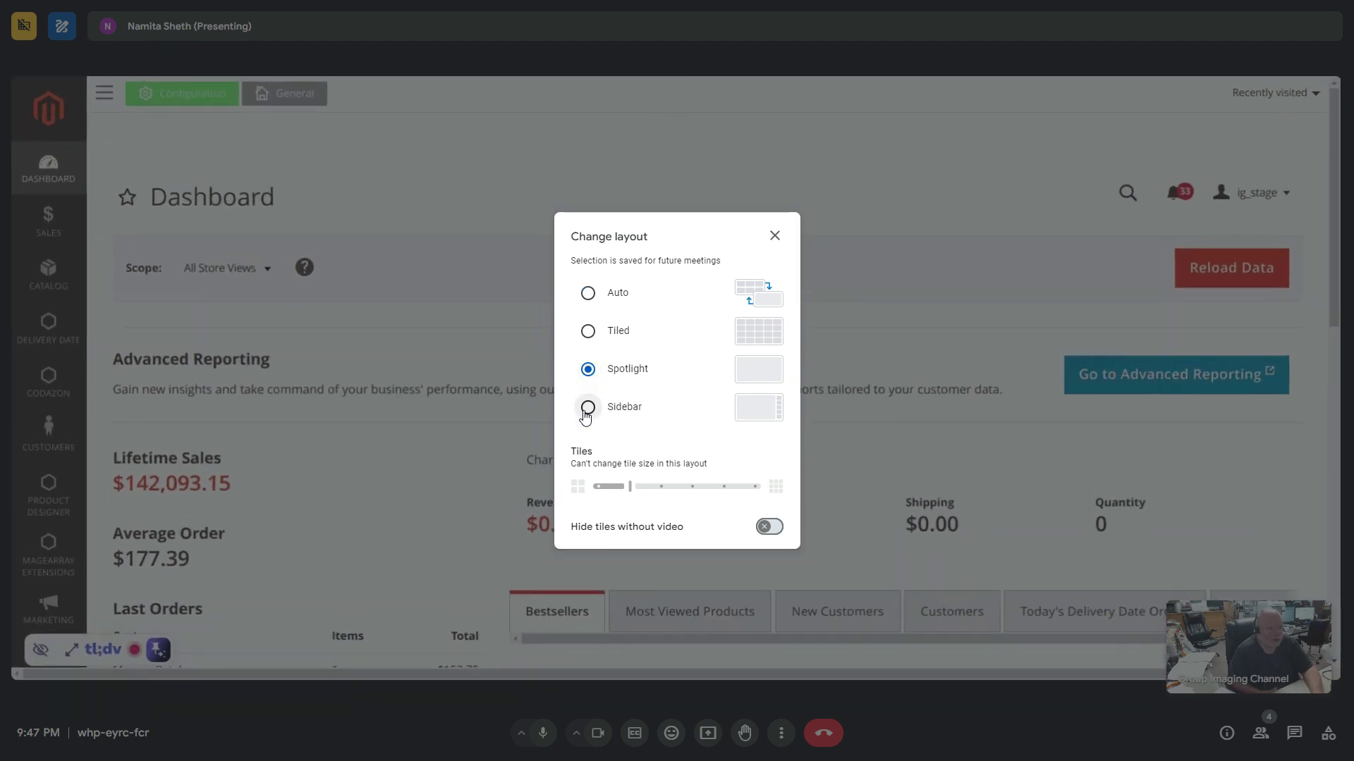
{"action": "left_click", "coordinate": [774, 236]}
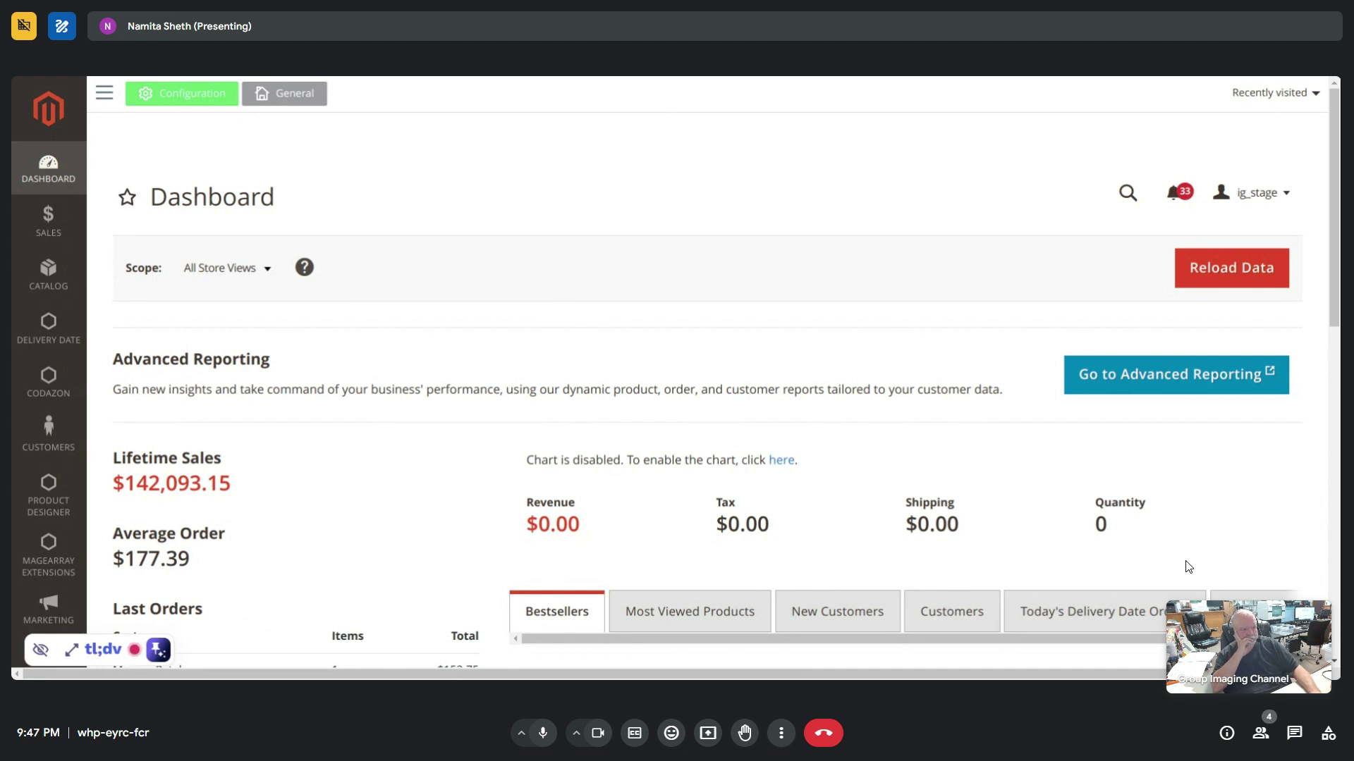
- Review the store admin options available under Catalog, Customers and Marketing
{"action": "left_click", "coordinate": [68, 236]}
{"action": "left_click", "coordinate": [60, 302]}
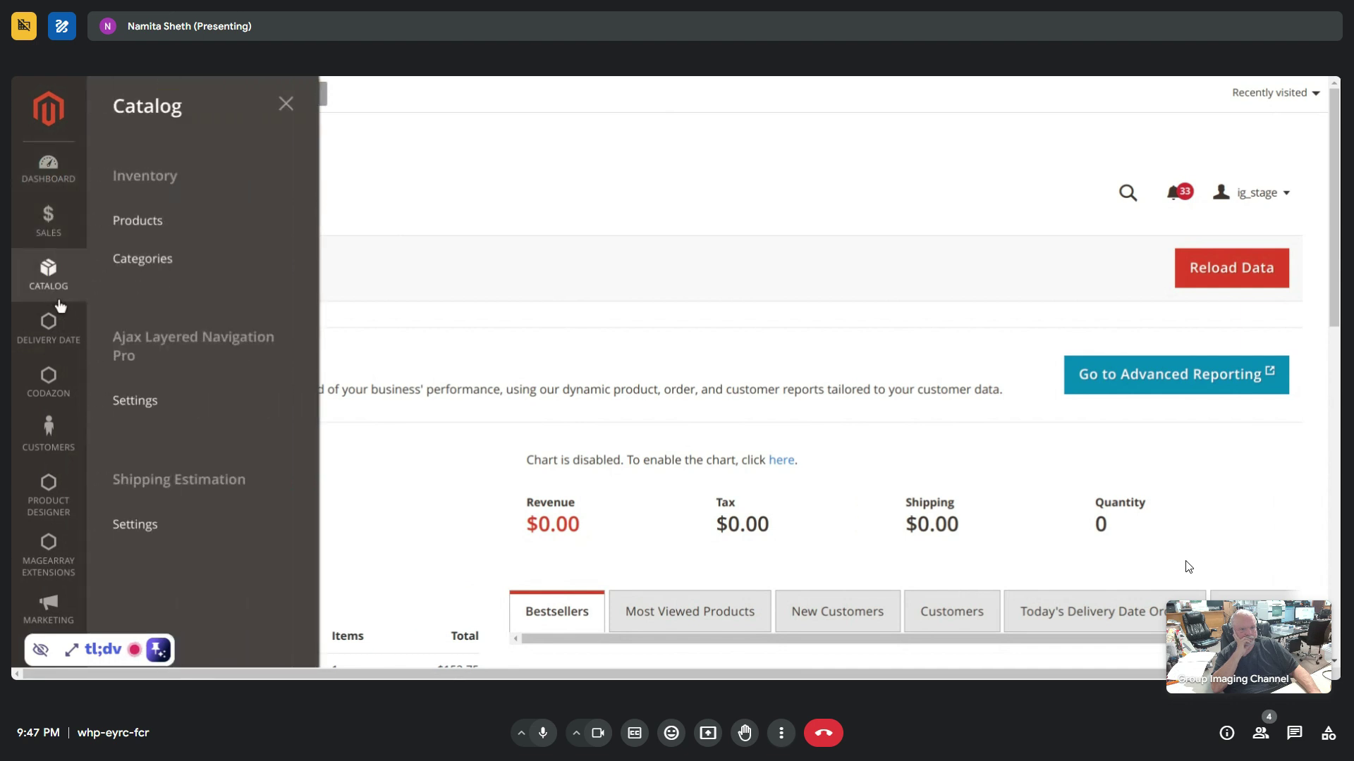
{"action": "left_click", "coordinate": [71, 450]}
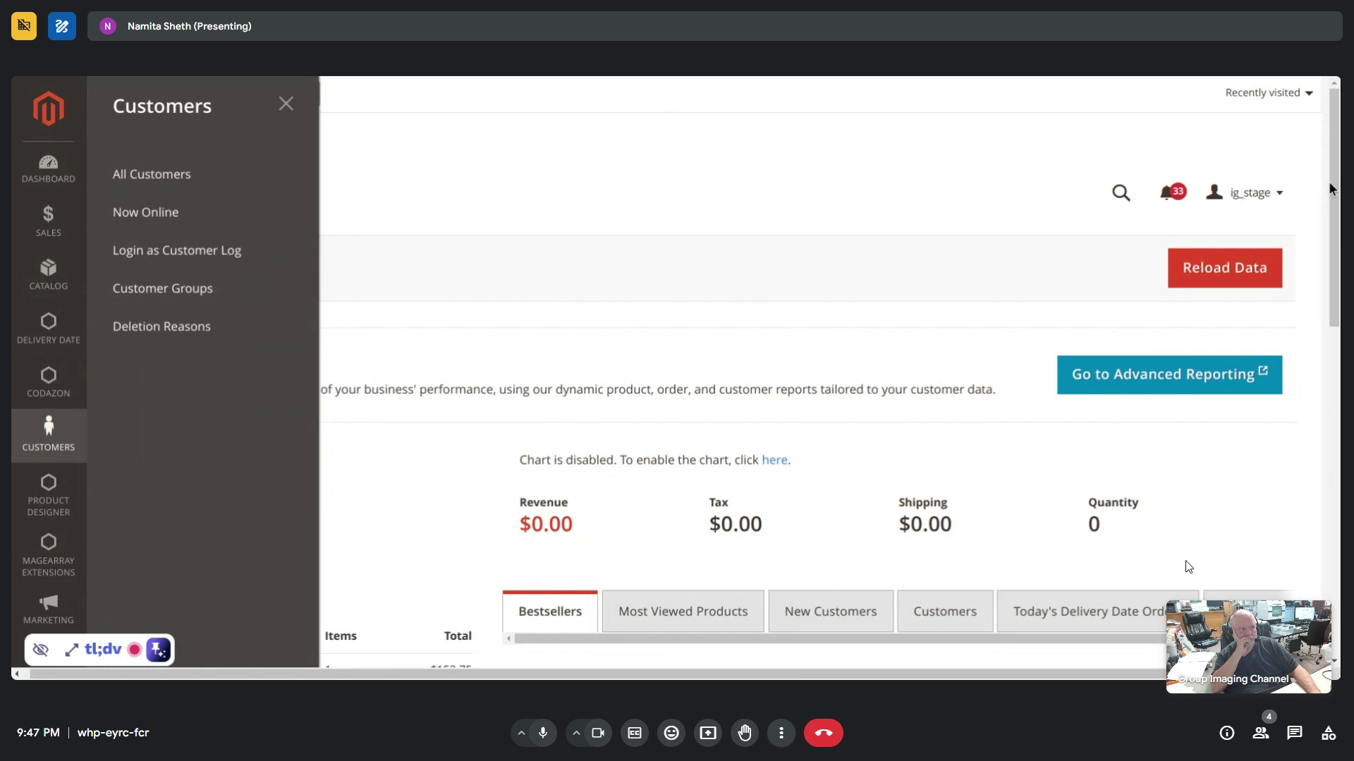
{"action": "left_click_drag", "start_coordinate": [1334, 190], "coordinate": [1333, 248]}
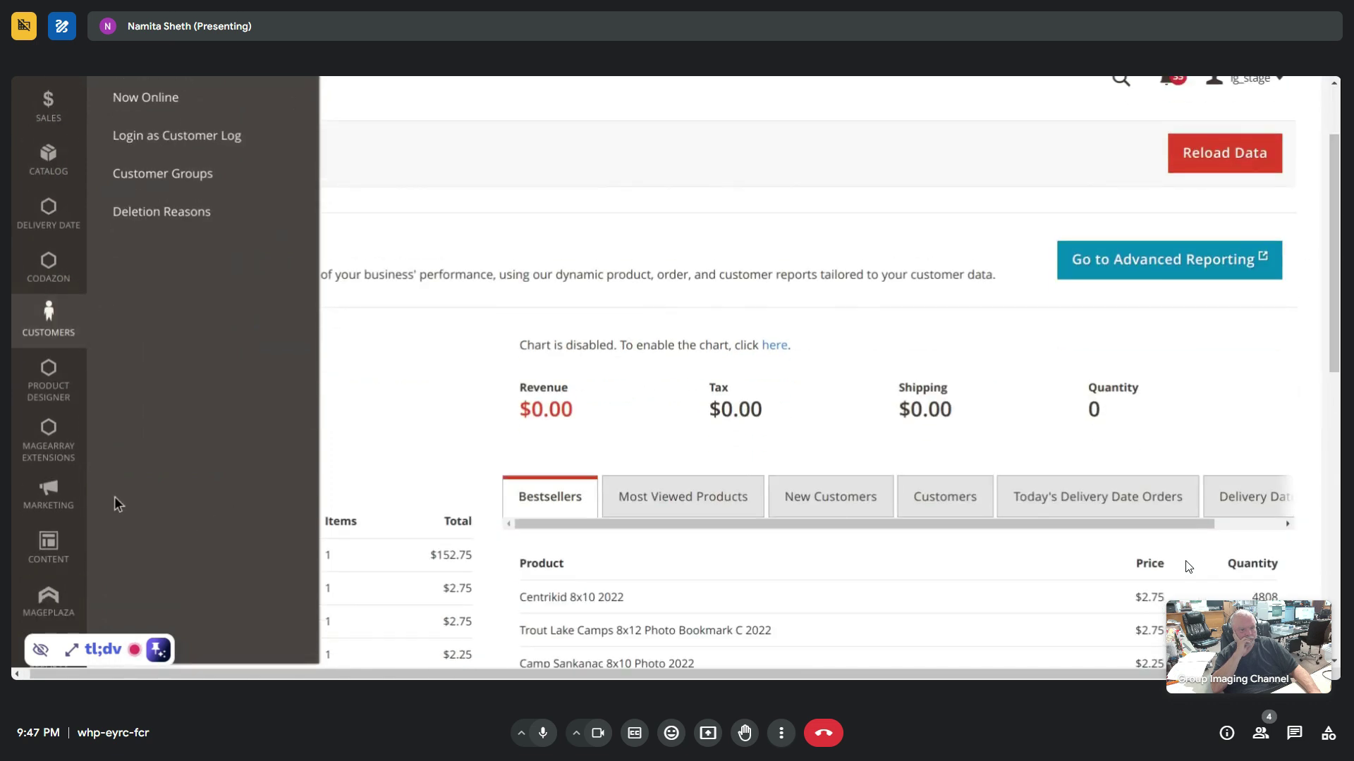
{"action": "left_click", "coordinate": [60, 502]}
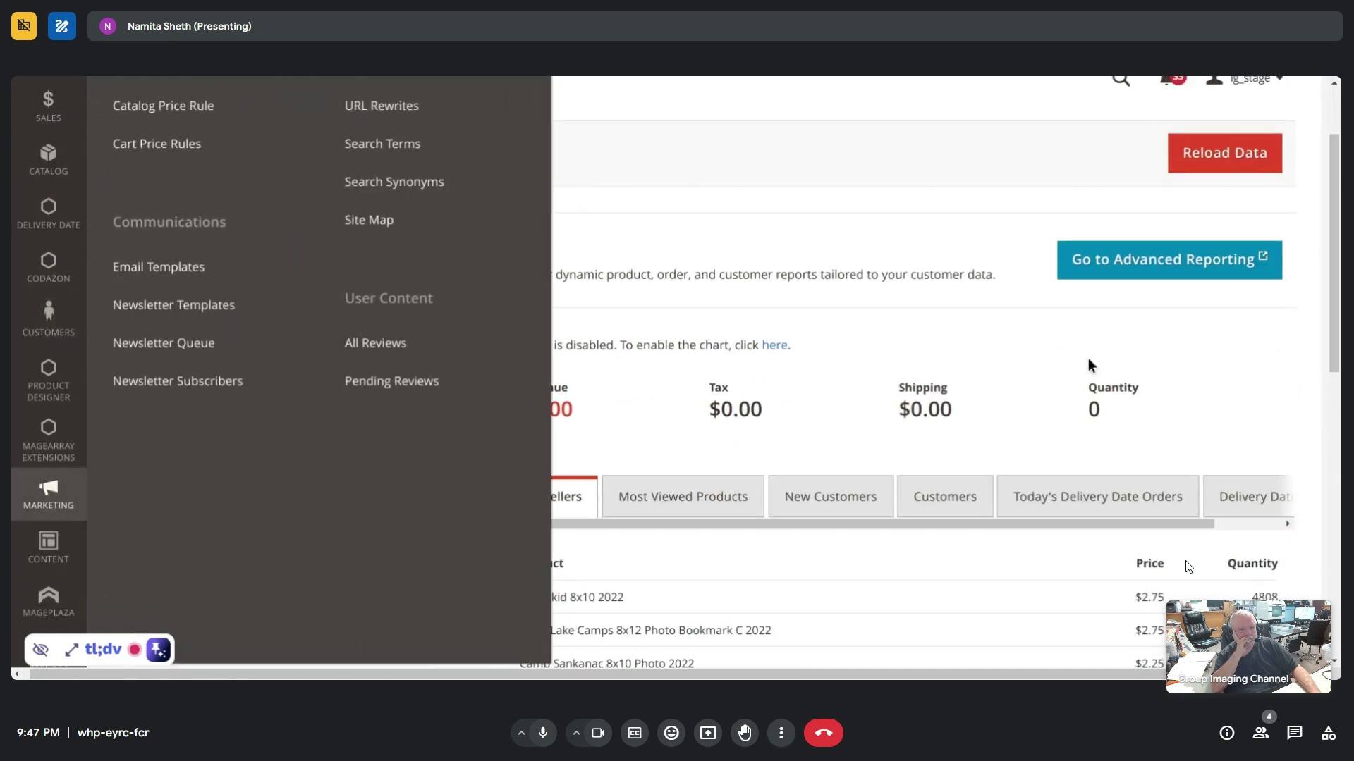
{"action": "left_click_drag", "start_coordinate": [1336, 360], "coordinate": [1336, 326]}
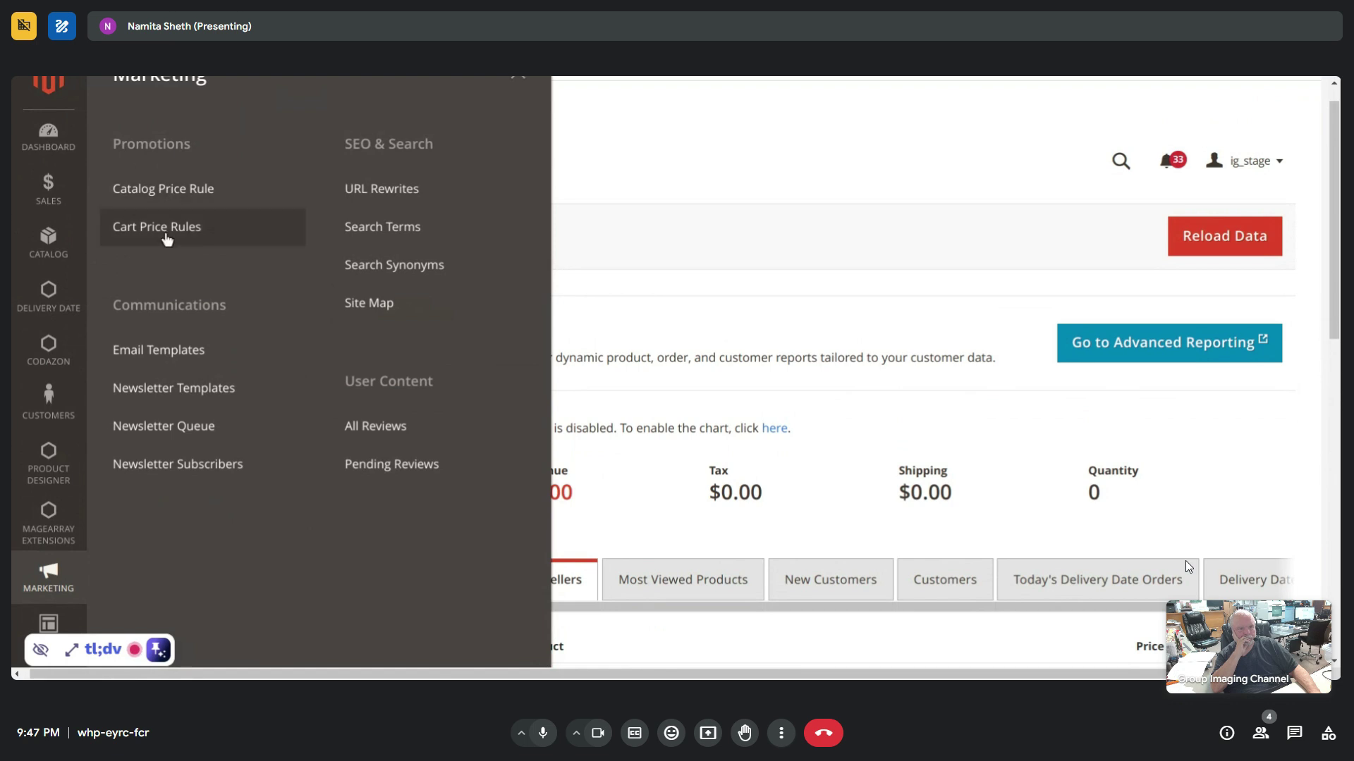
{"action": "left_click", "coordinate": [627, 315]}
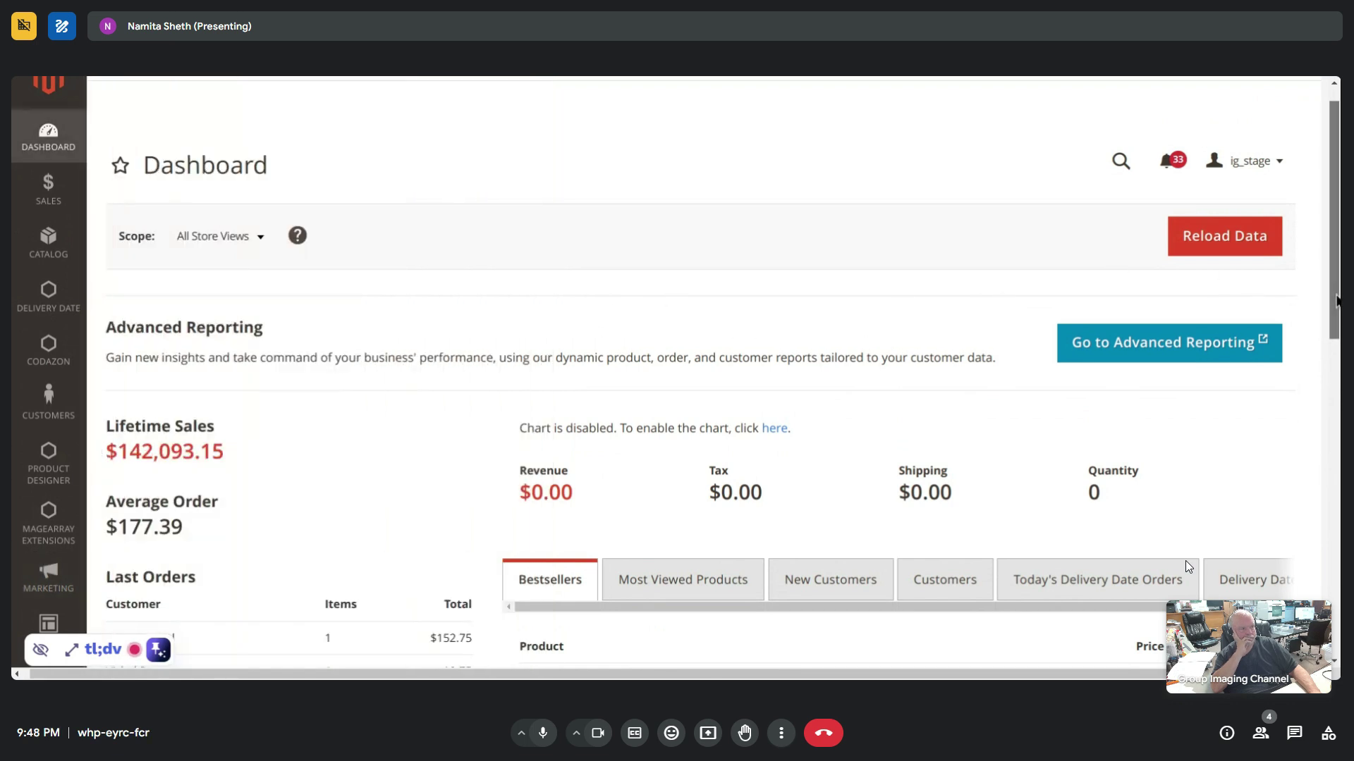
- Review the page element, blog and design options available under Content
{"action": "scroll", "coordinate": [81, 611], "scroll_direction": "down", "scroll_amount": 2}
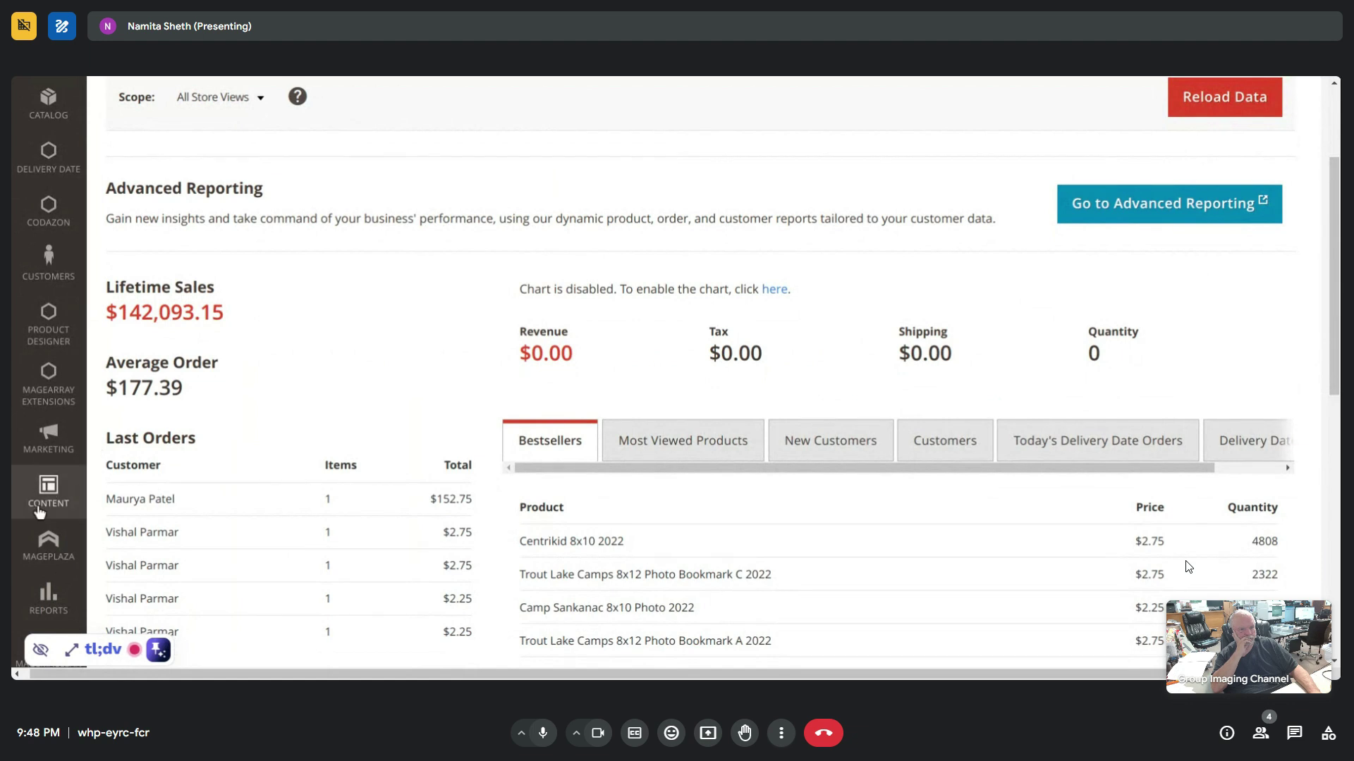
{"action": "left_click", "coordinate": [60, 485]}
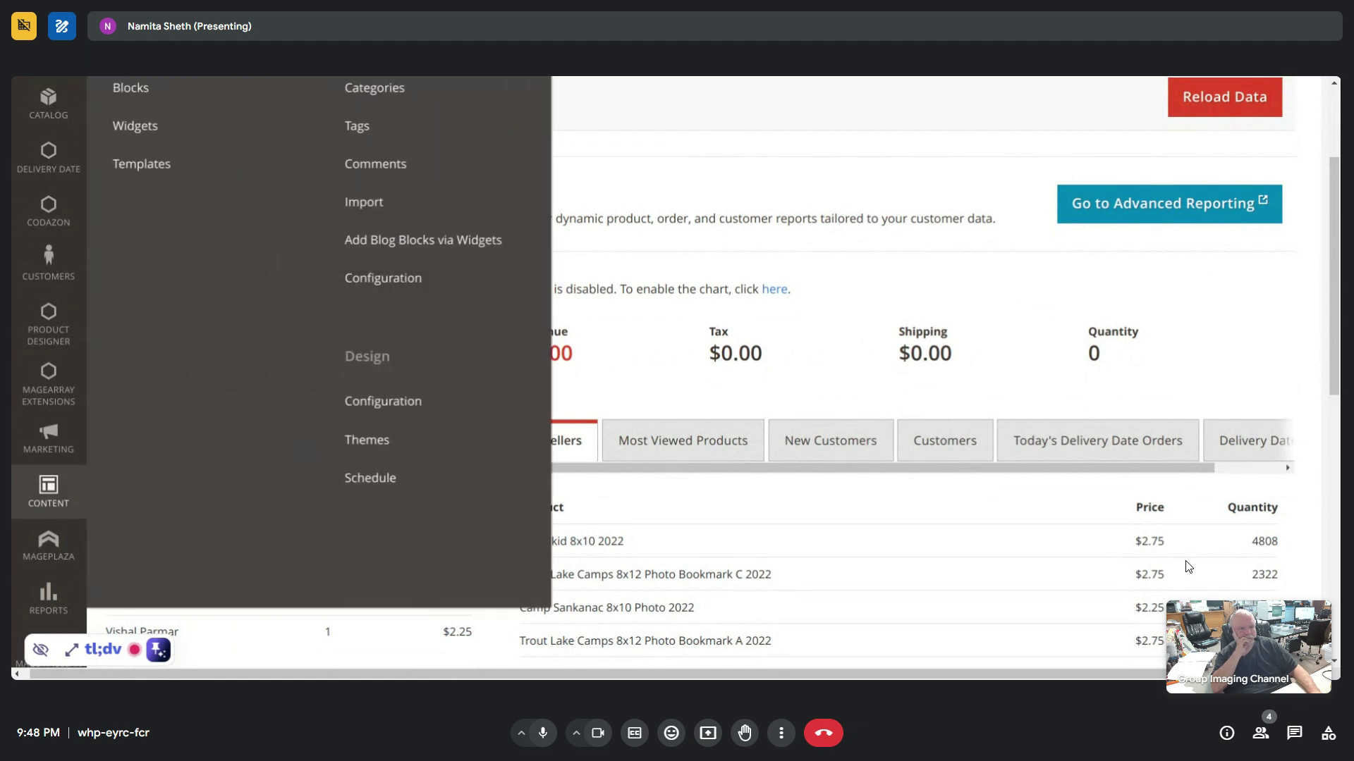
{"action": "left_click_drag", "start_coordinate": [1336, 240], "coordinate": [1336, 187]}
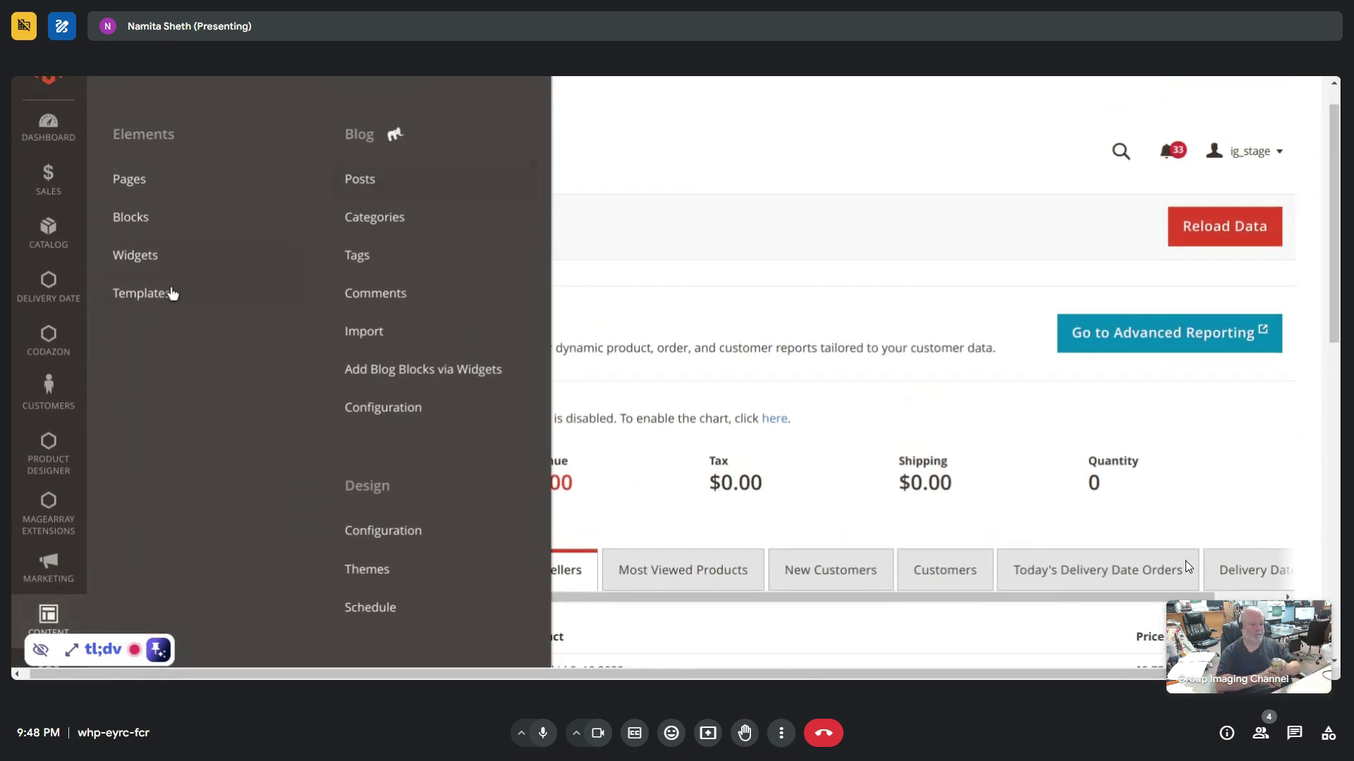
{"action": "left_click", "coordinate": [583, 188]}
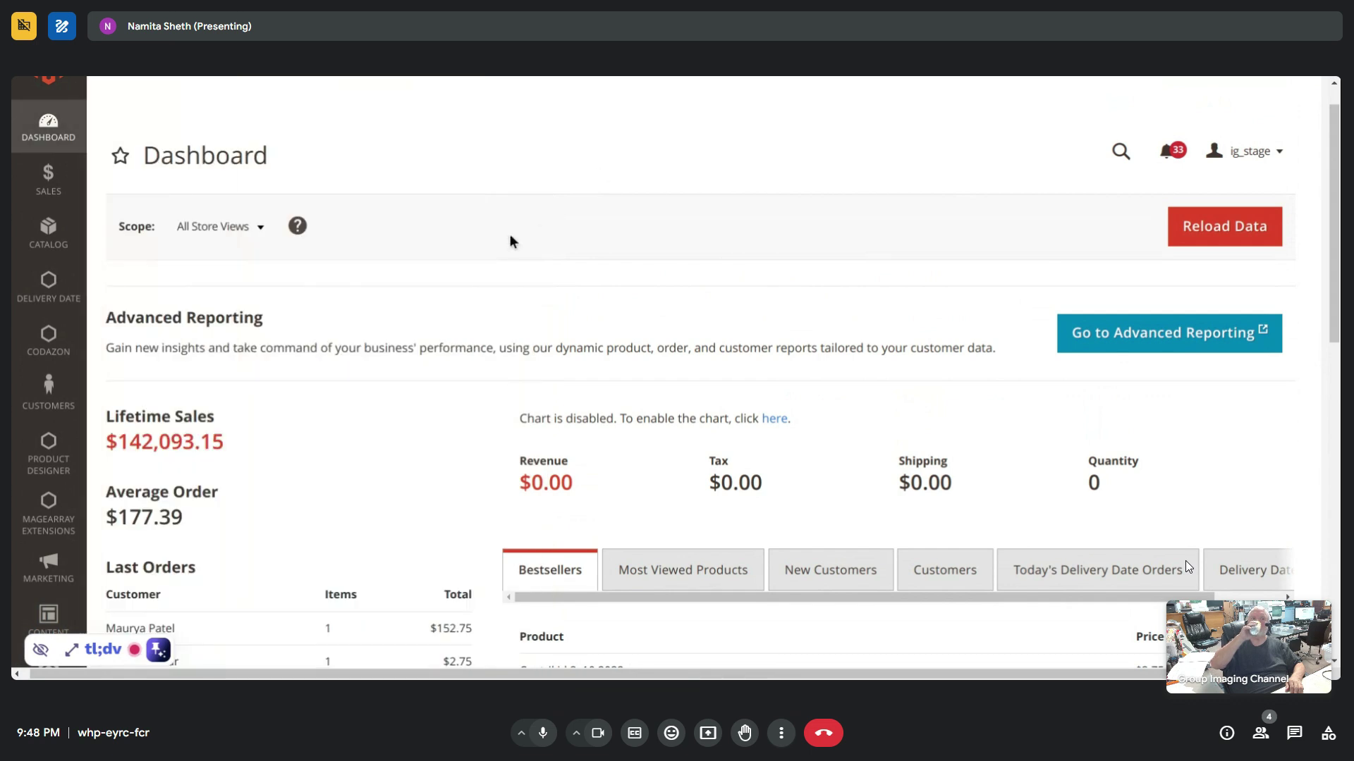
- Review the settings, inventory, tax, currency and attribute options available under Stores
{"action": "left_click_drag", "start_coordinate": [1335, 277], "coordinate": [1325, 478]}
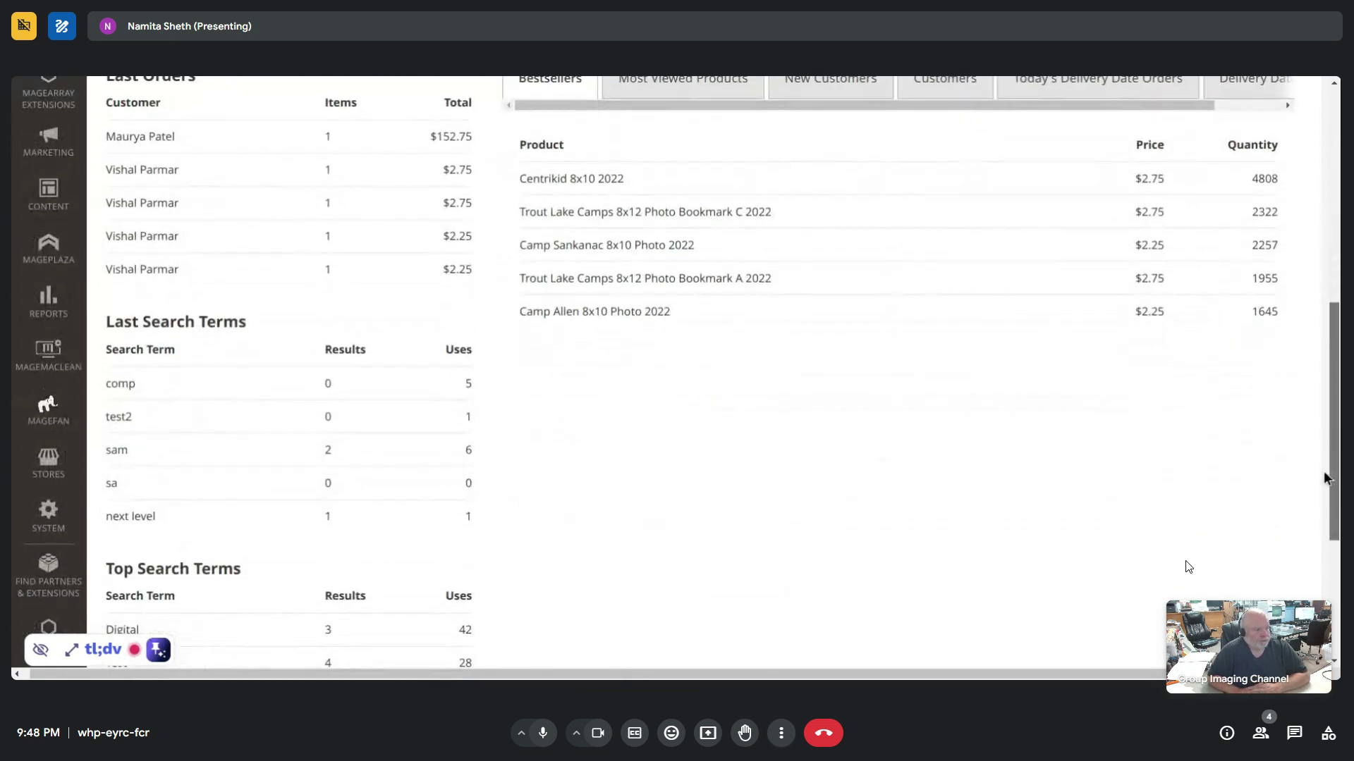
{"action": "left_click", "coordinate": [47, 466]}
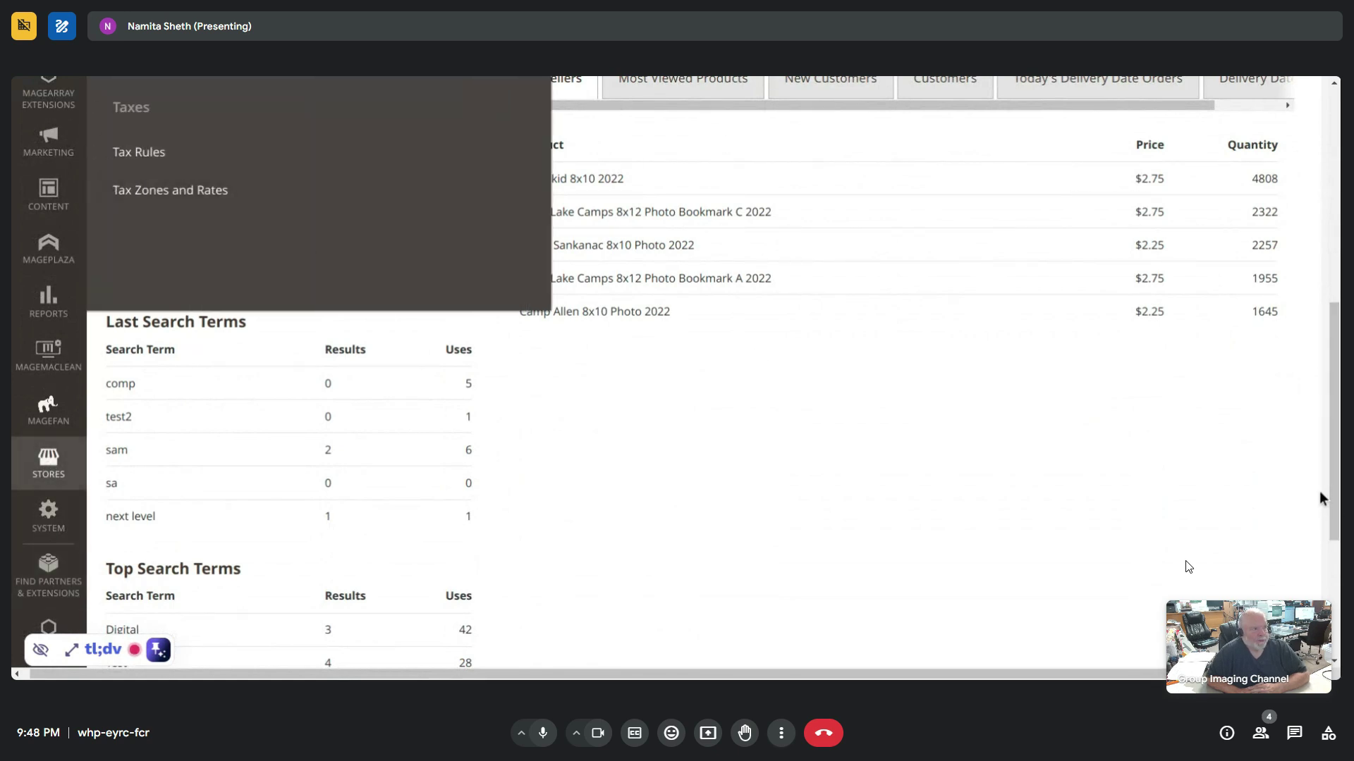
{"action": "left_click_drag", "start_coordinate": [1331, 487], "coordinate": [1292, 277]}
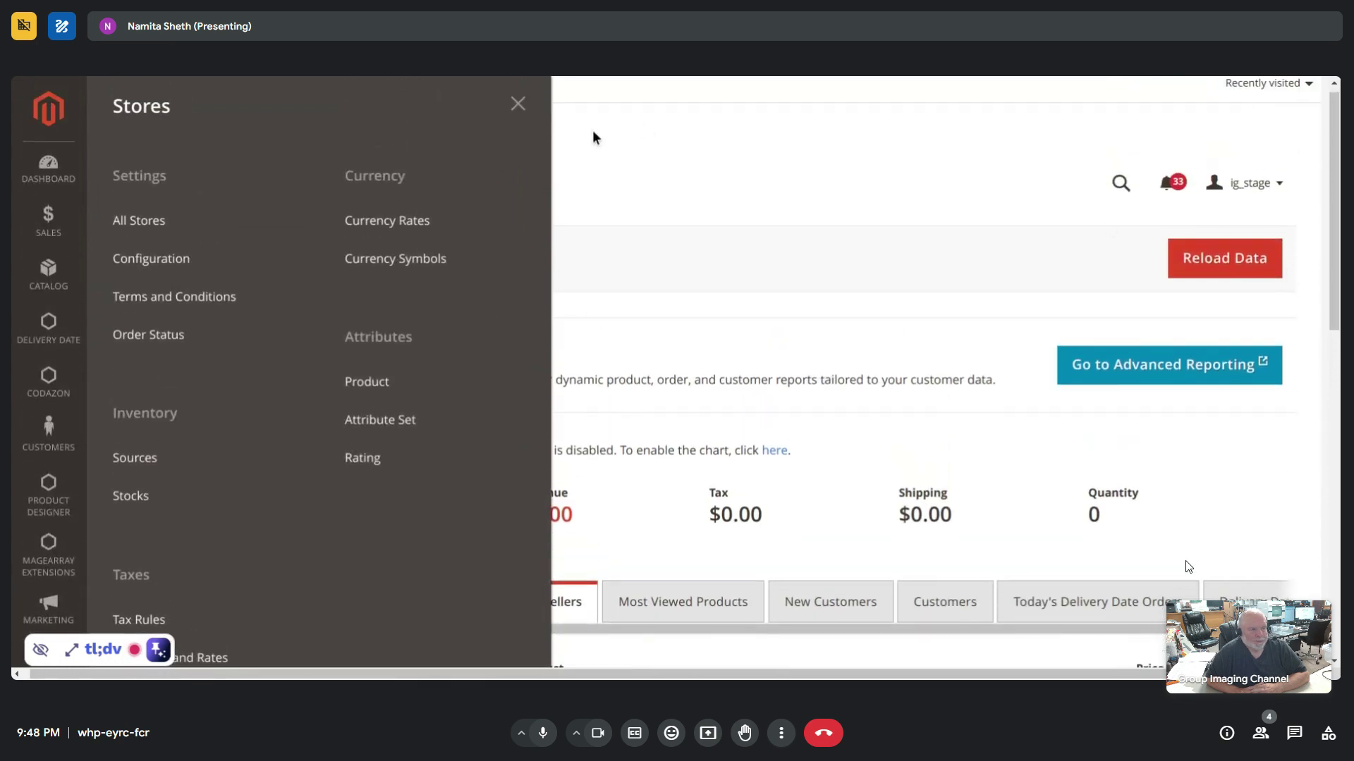
{"action": "left_click", "coordinate": [518, 103]}
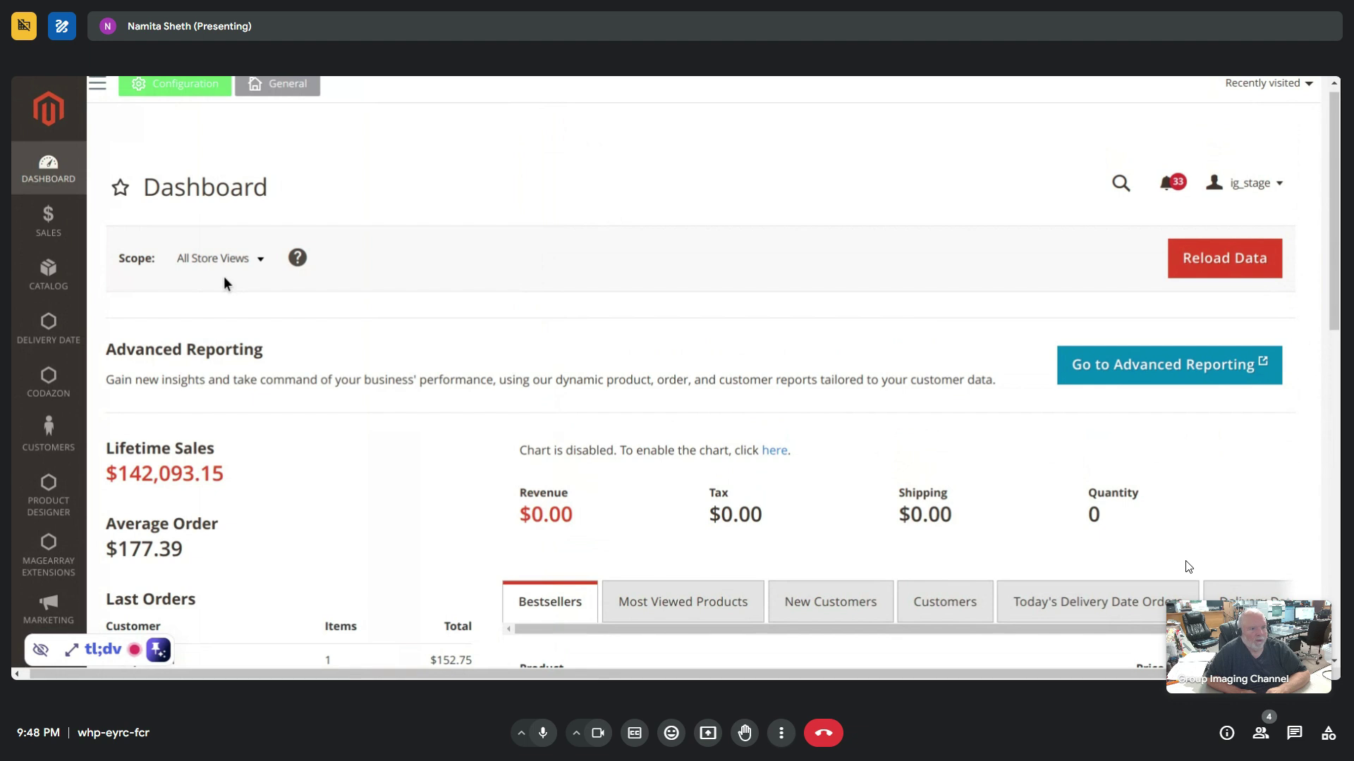
- Create a new root category named "Root 2" in the catalog and save it
{"action": "left_click", "coordinate": [55, 271]}
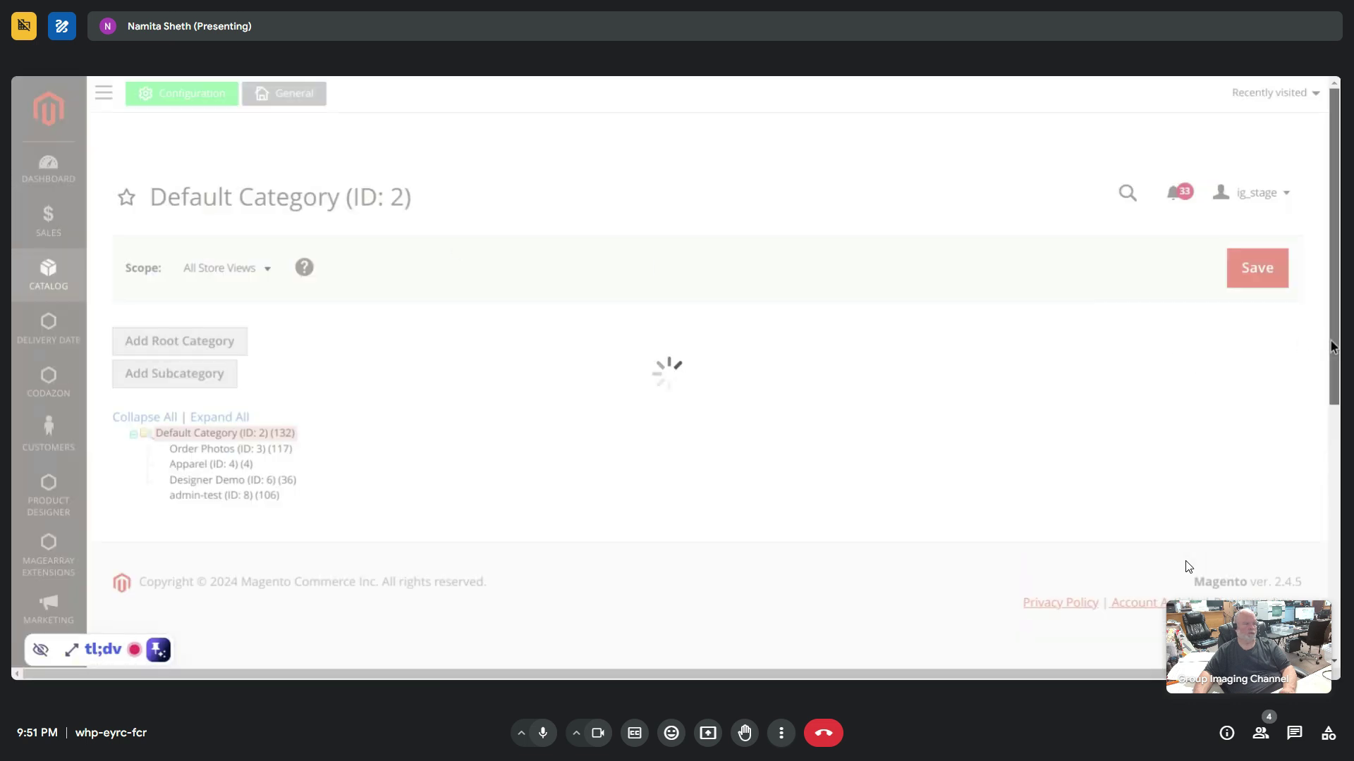
{"action": "scroll", "coordinate": [1332, 345], "scroll_direction": "down", "scroll_amount": 1}
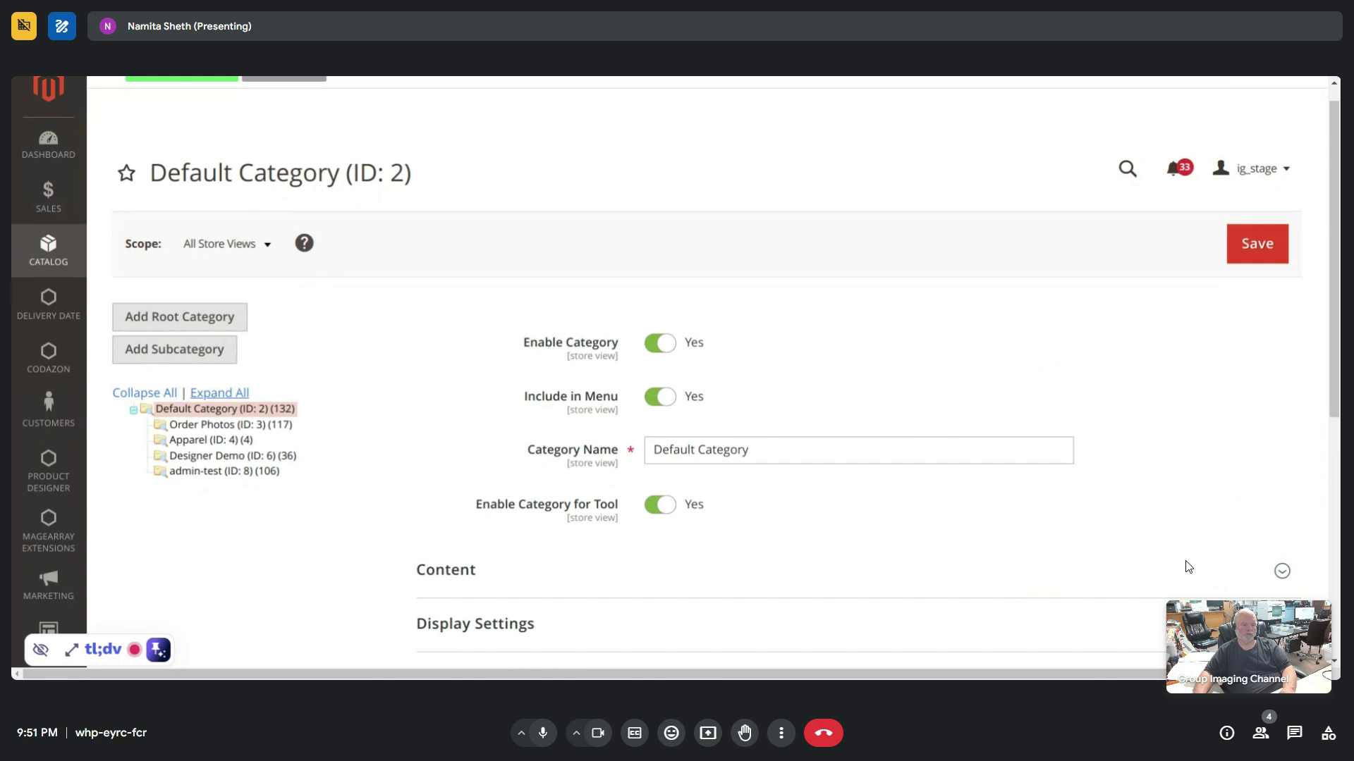
{"action": "left_click", "coordinate": [229, 311]}
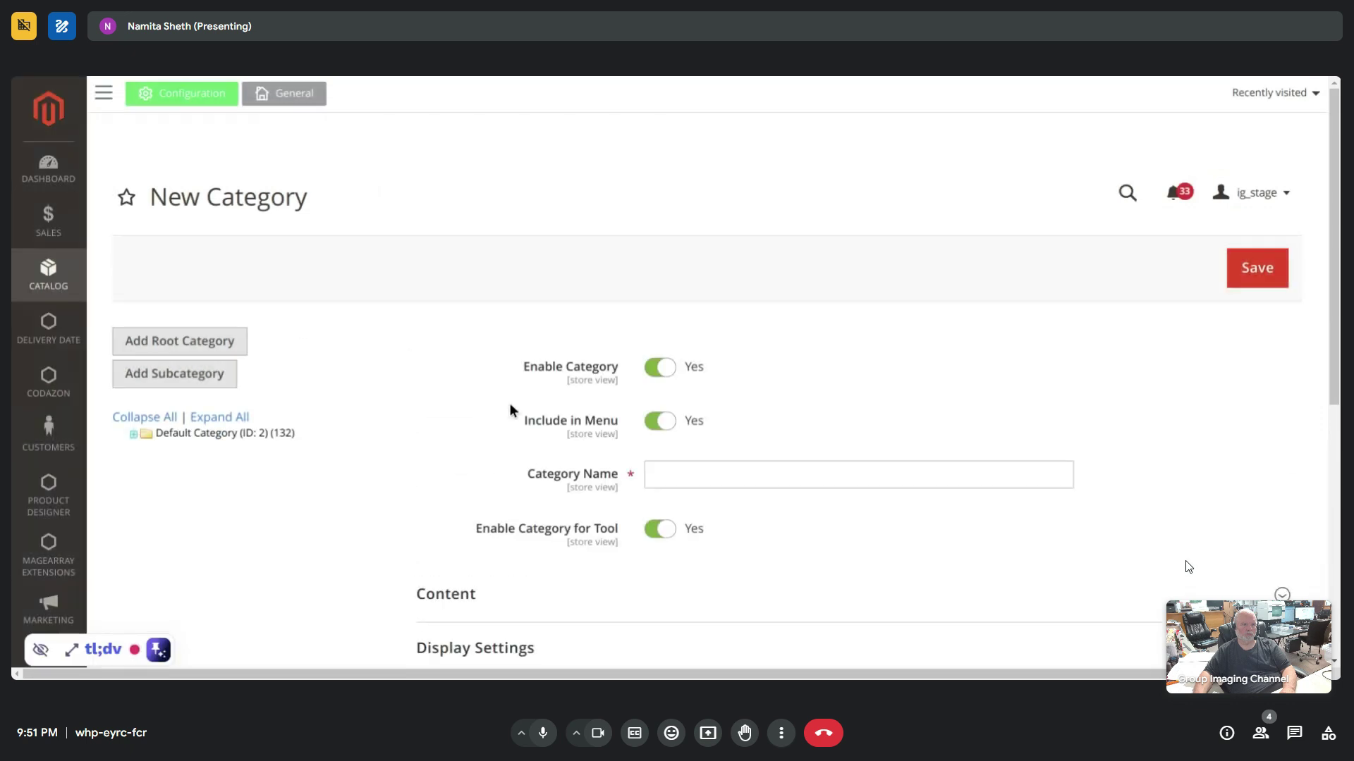
{"action": "left_click", "coordinate": [789, 474]}
{"action": "type", "text": "Rot"}
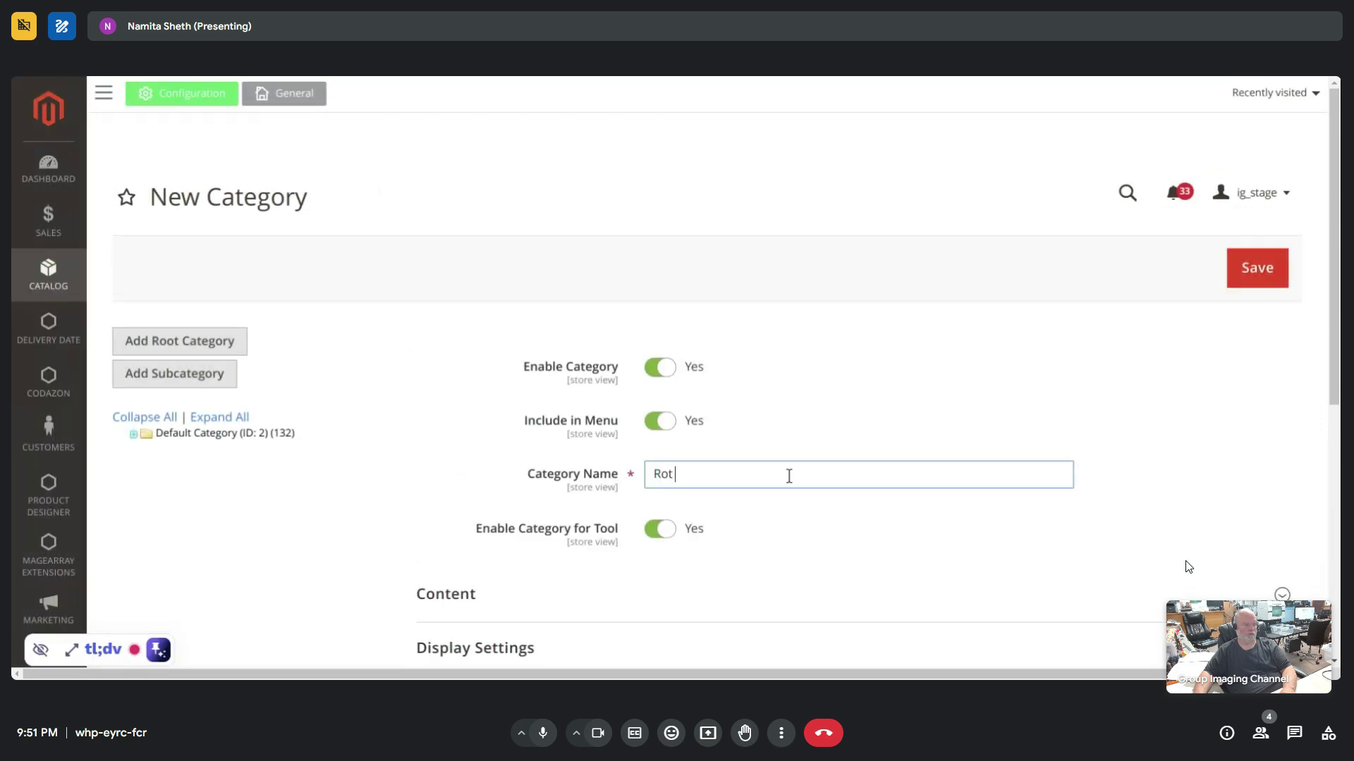
{"action": "key", "text": "BackSpace"}
{"action": "type", "text": "ot 2"}
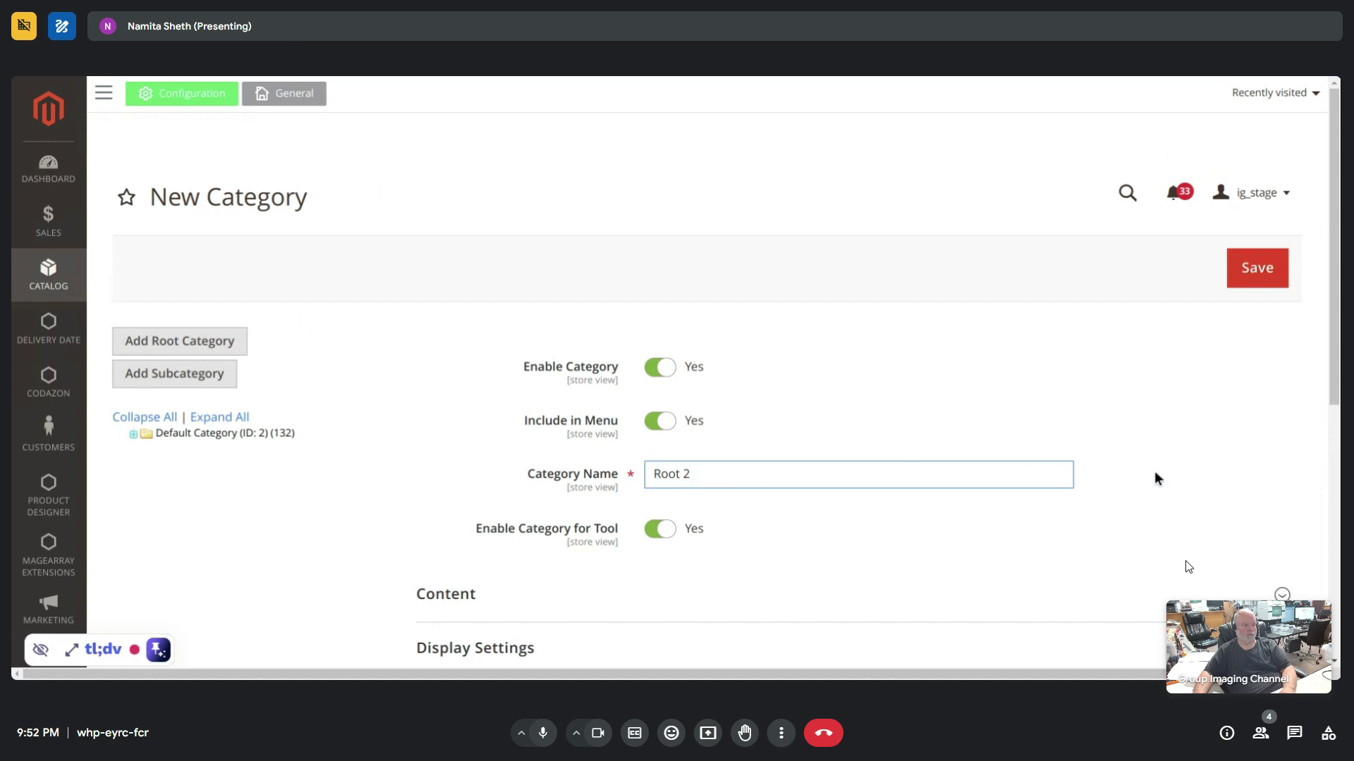
{"action": "left_click_drag", "start_coordinate": [1332, 394], "coordinate": [520, 588]}
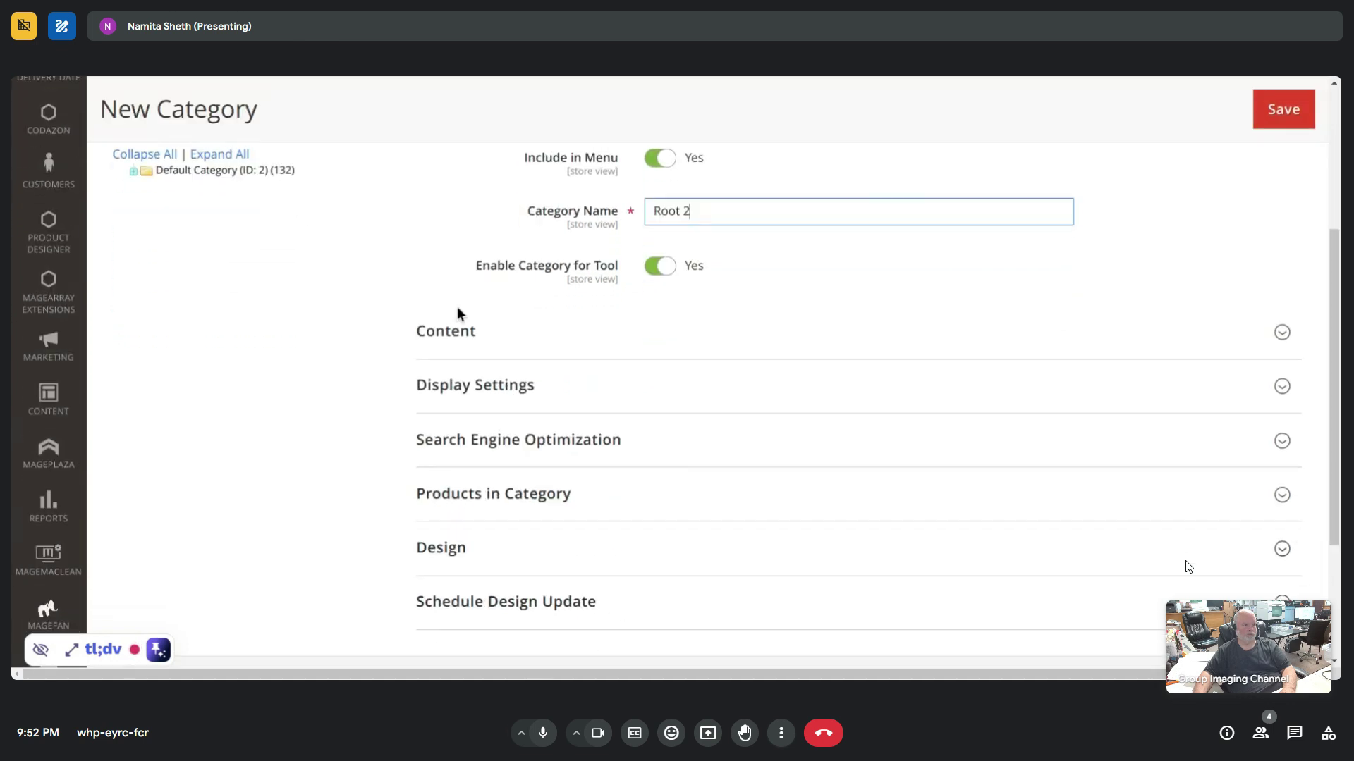
{"action": "left_click_drag", "start_coordinate": [1335, 307], "coordinate": [1306, 192]}
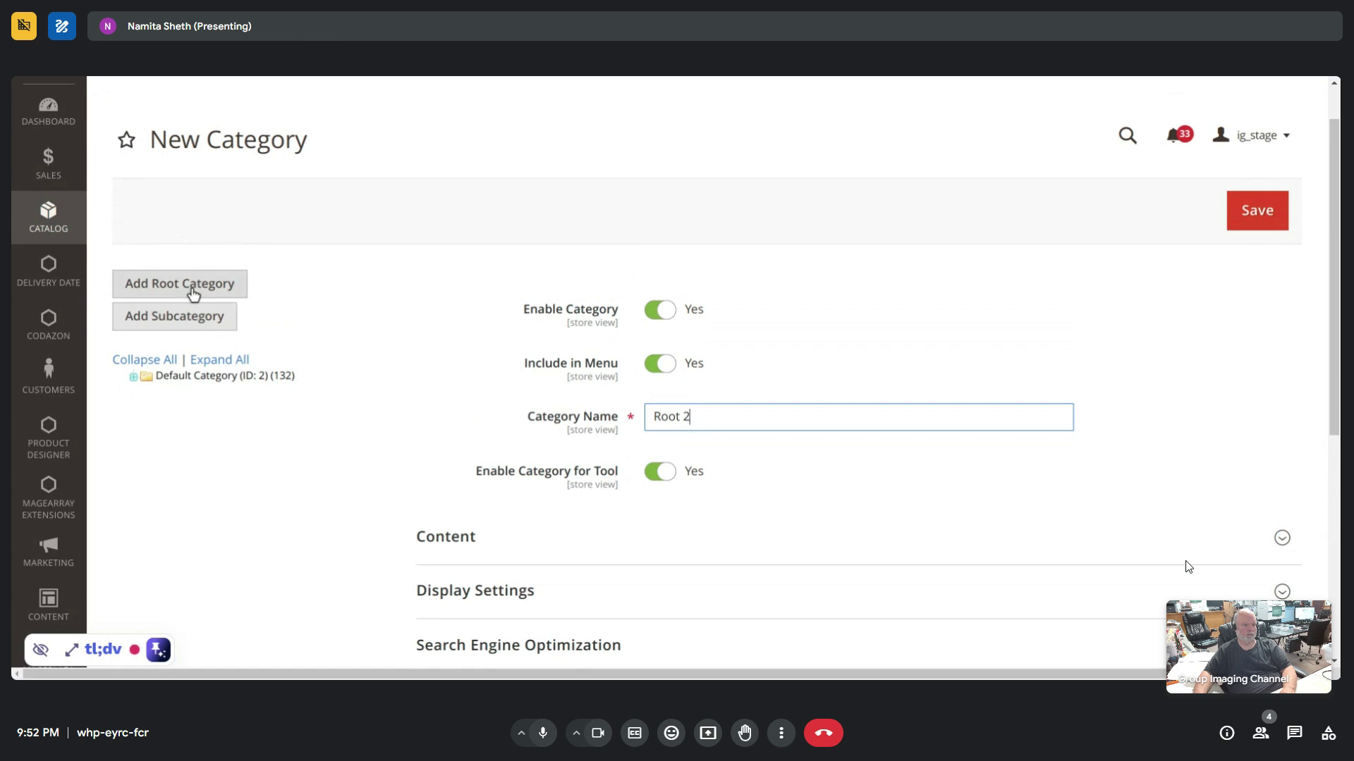
{"action": "left_click", "coordinate": [1255, 213]}
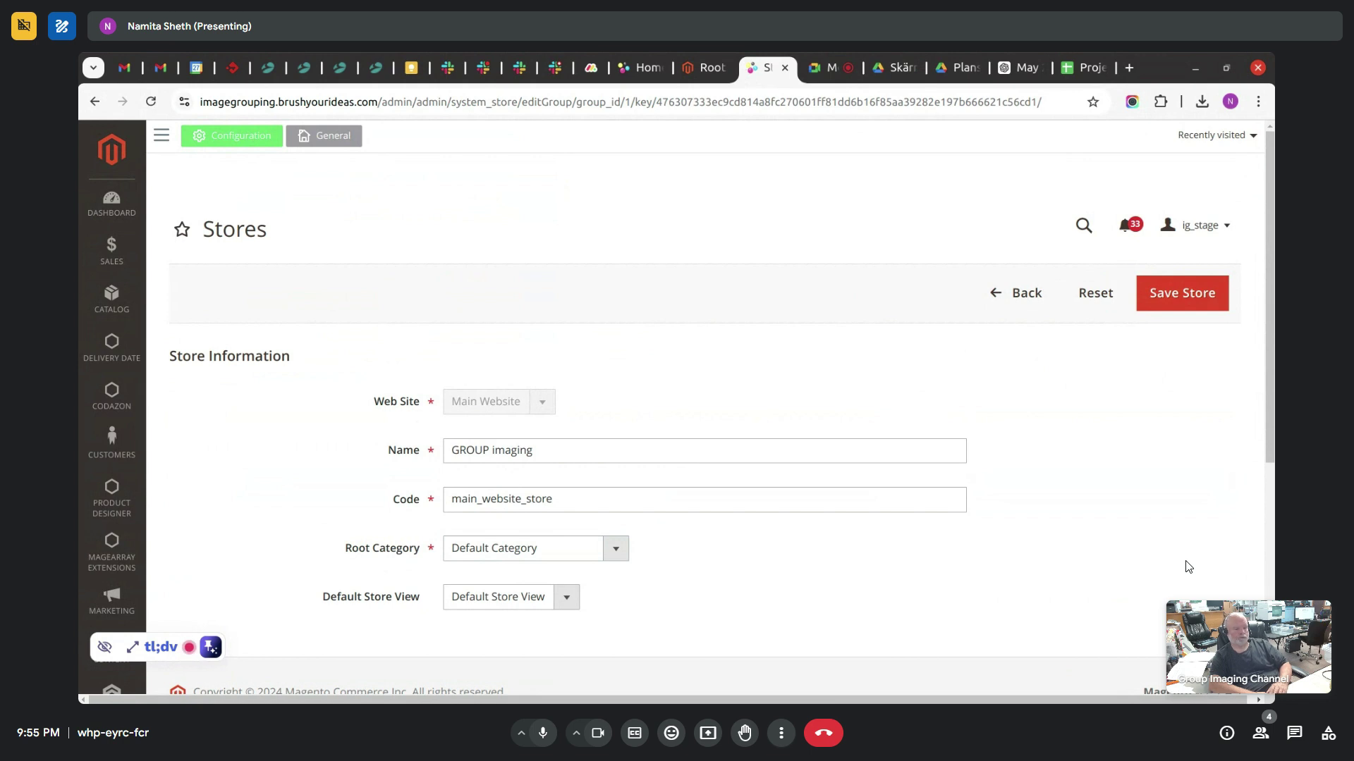
- Leave the GROUP imaging store's settings and open the Order Photos category under Default Category
{"action": "left_click", "coordinate": [1021, 293]}
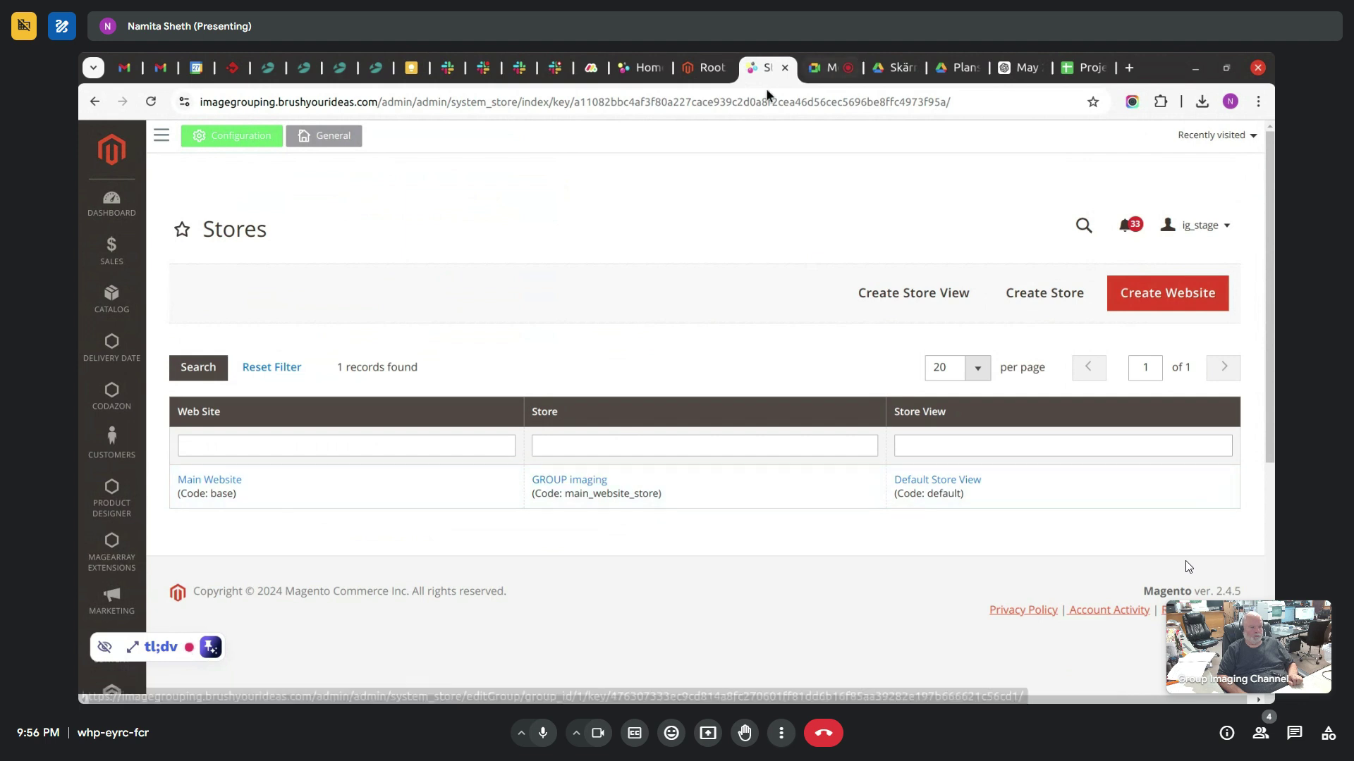
{"action": "left_click", "coordinate": [721, 74]}
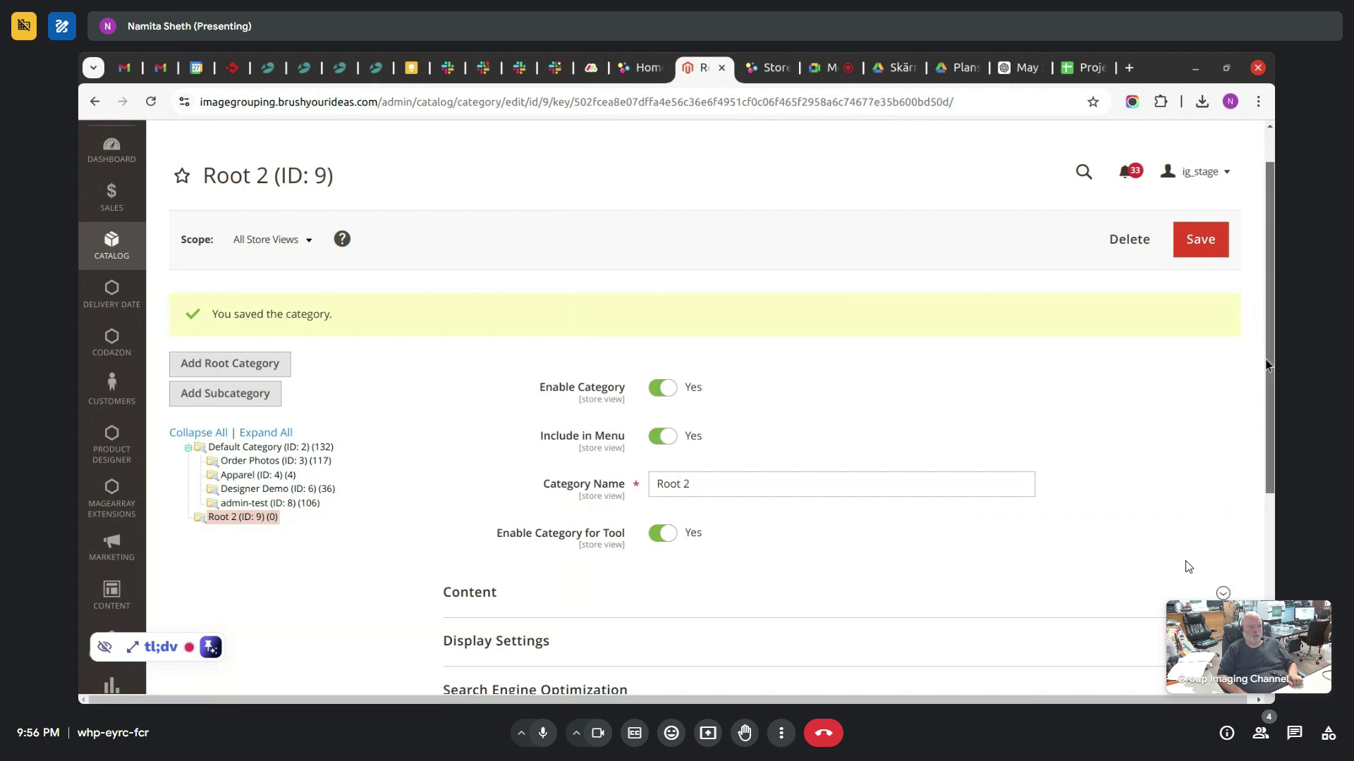
{"action": "scroll", "coordinate": [1190, 339], "scroll_direction": "down", "scroll_amount": 5}
{"action": "scroll", "coordinate": [1238, 596], "scroll_direction": "up", "scroll_amount": 4}
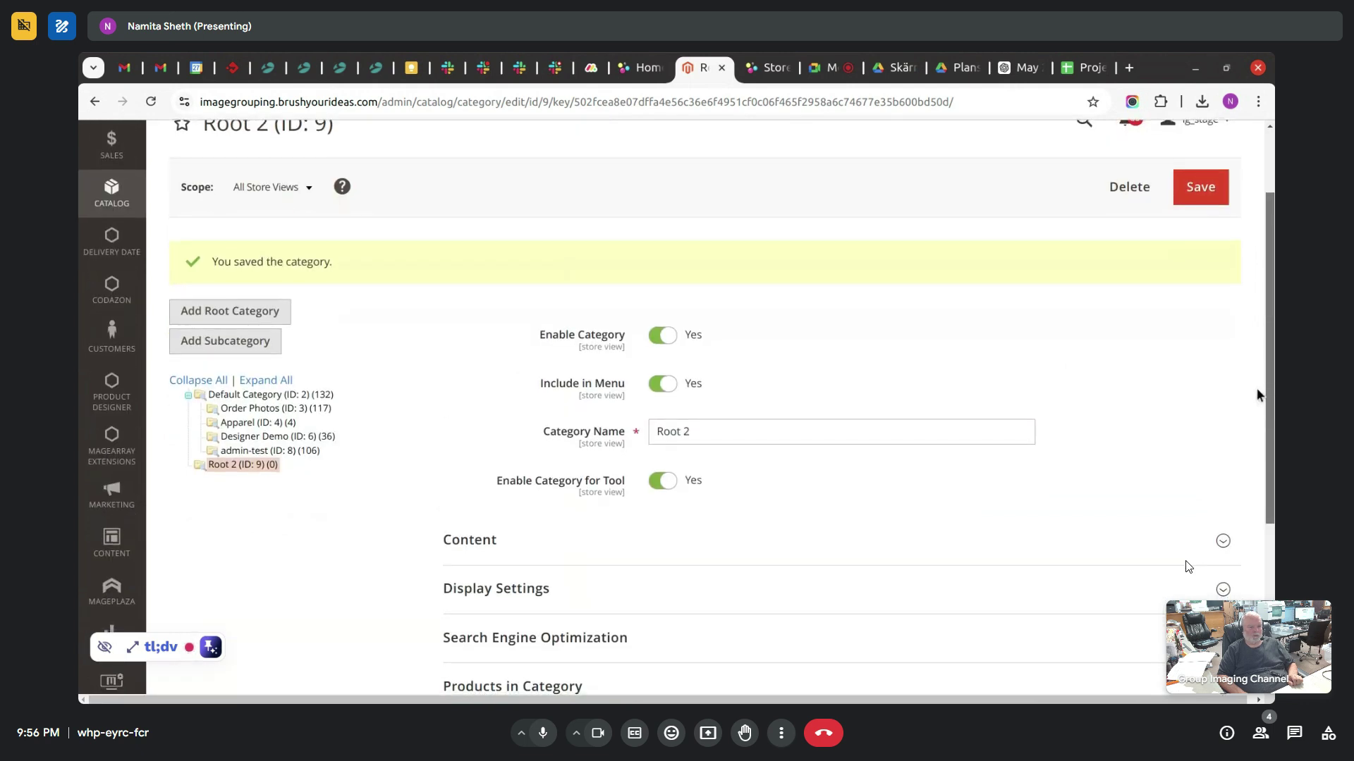
{"action": "left_click", "coordinate": [278, 408]}
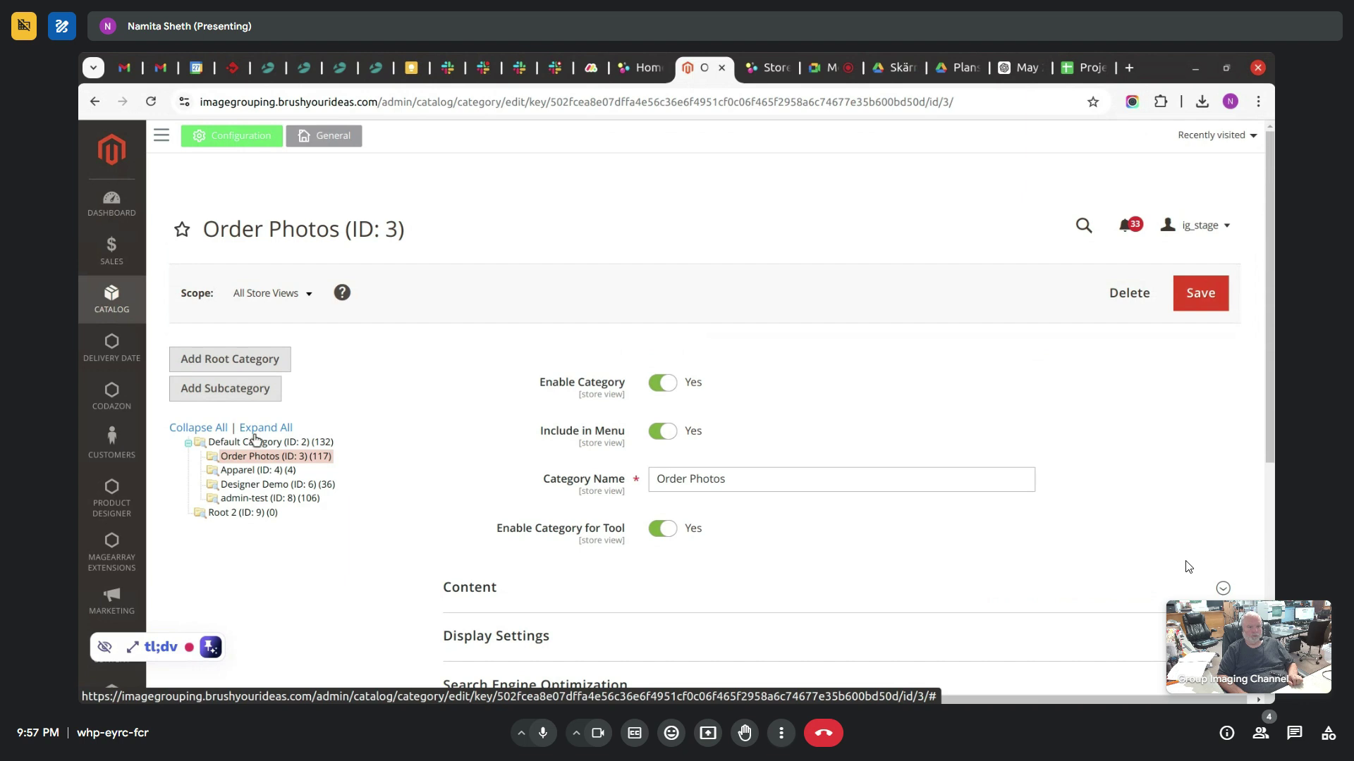
- Open Default Category and compare its subcategories with the navigation menu on the storefront home page
{"action": "left_click", "coordinate": [258, 444]}
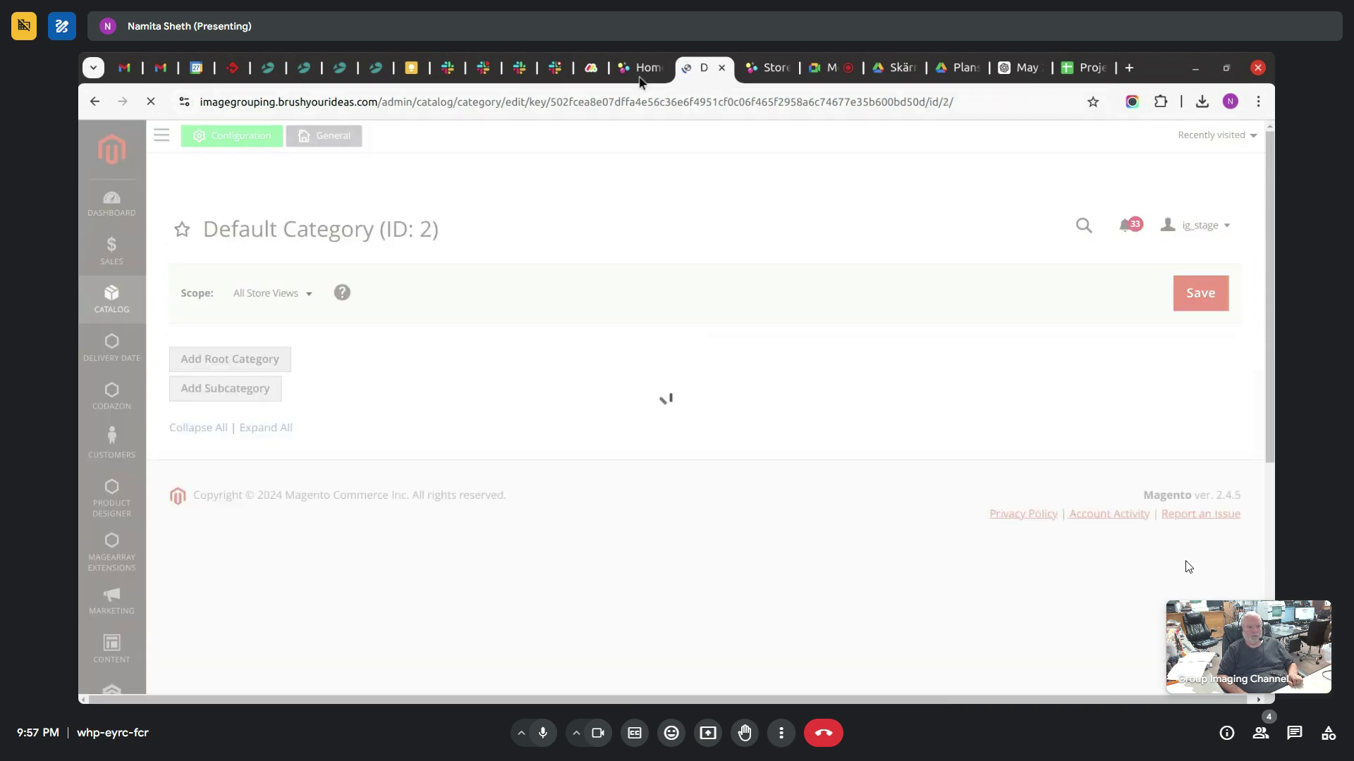
{"action": "left_click", "coordinate": [639, 67]}
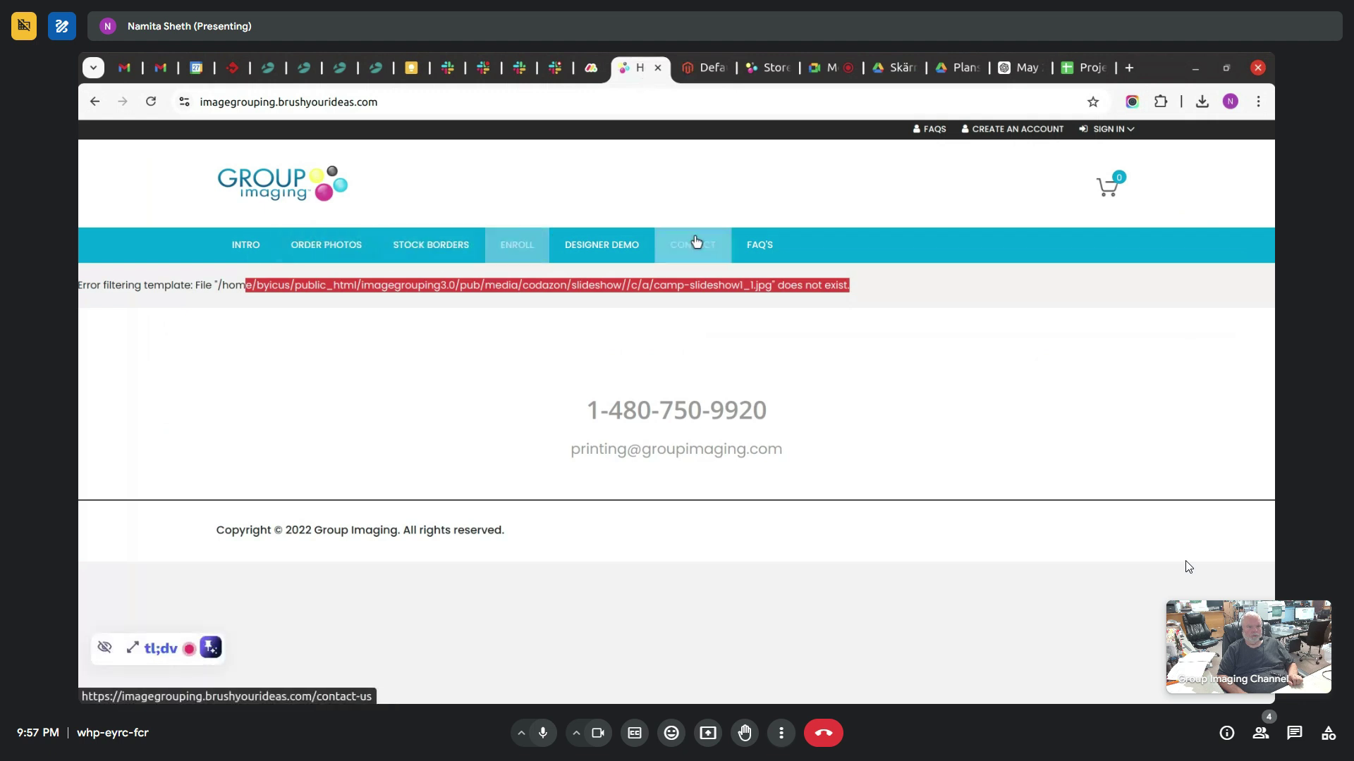
{"action": "left_click", "coordinate": [708, 71]}
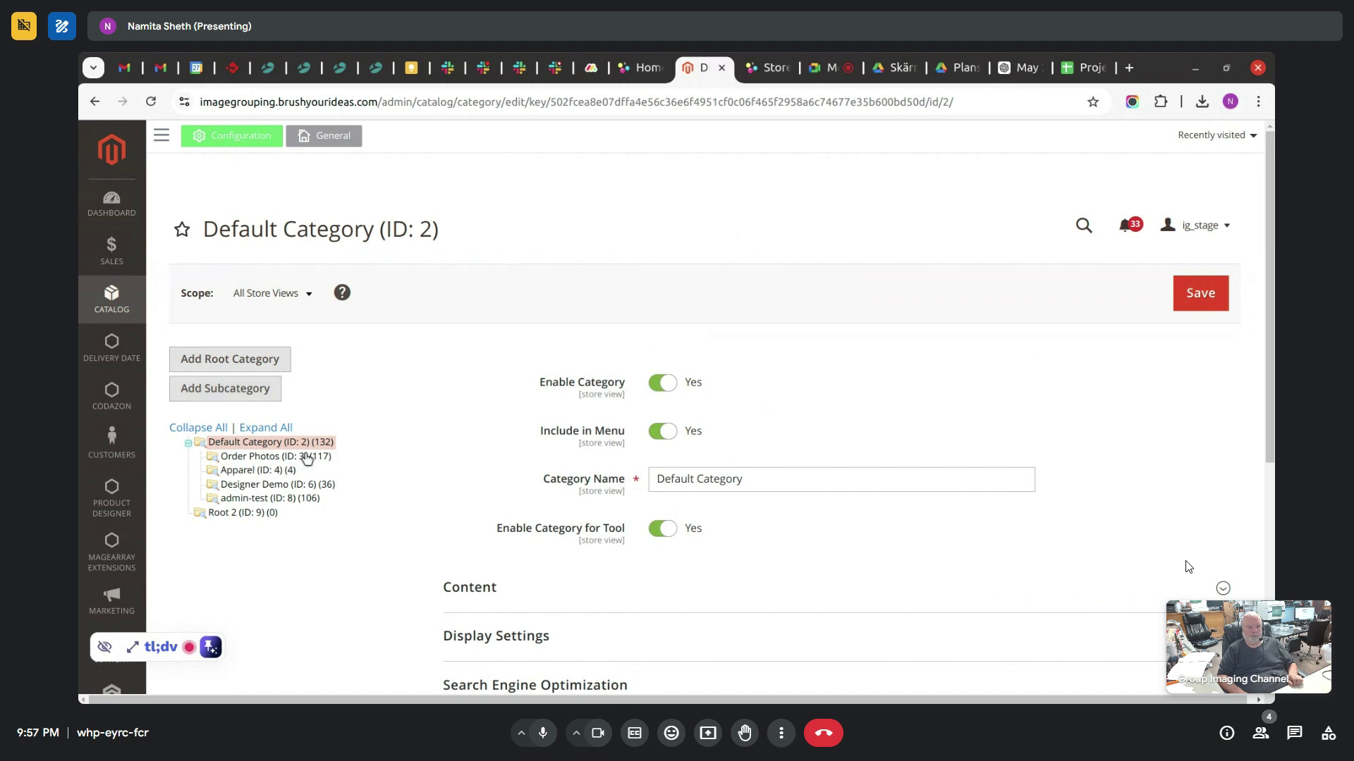
- Create a subcategory named "Apparel-sub" under the Apparel category and save it
{"action": "left_click", "coordinate": [258, 470]}
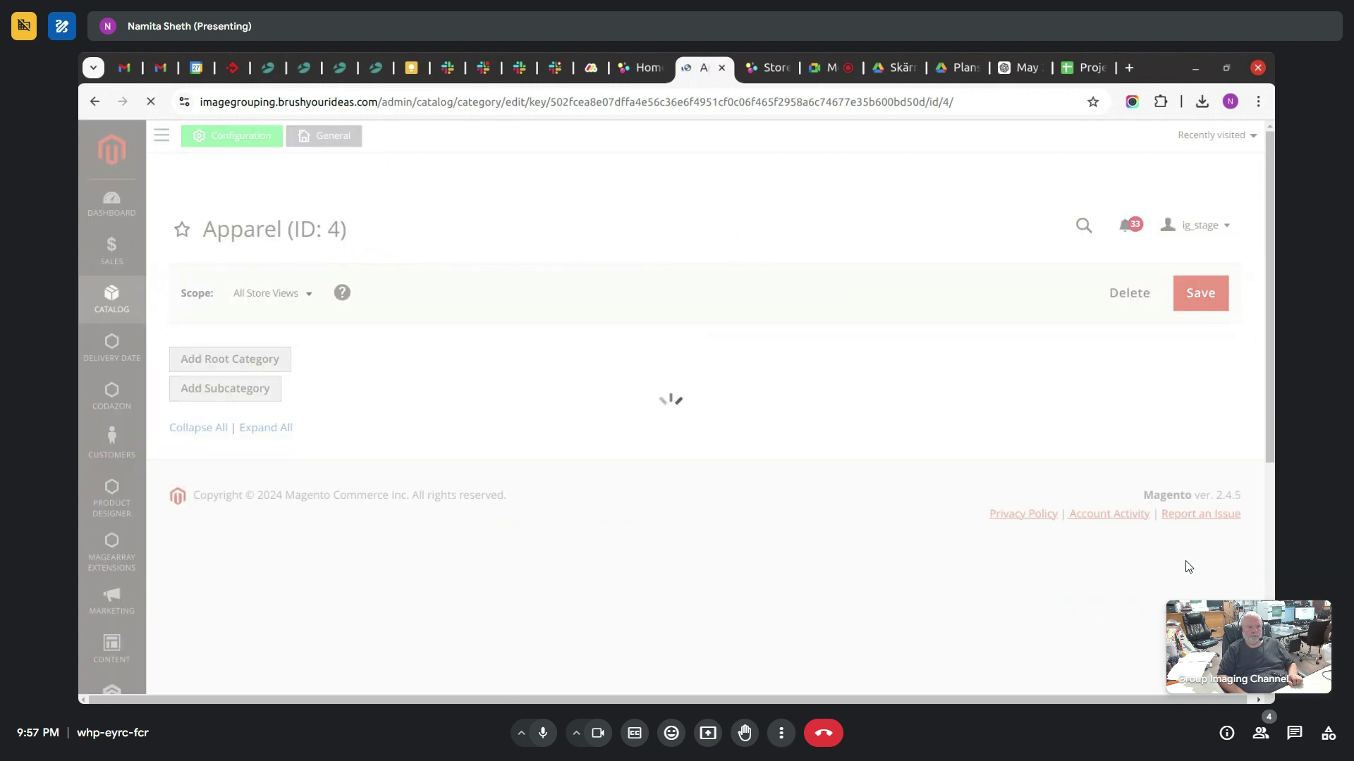
{"action": "left_click", "coordinate": [251, 389]}
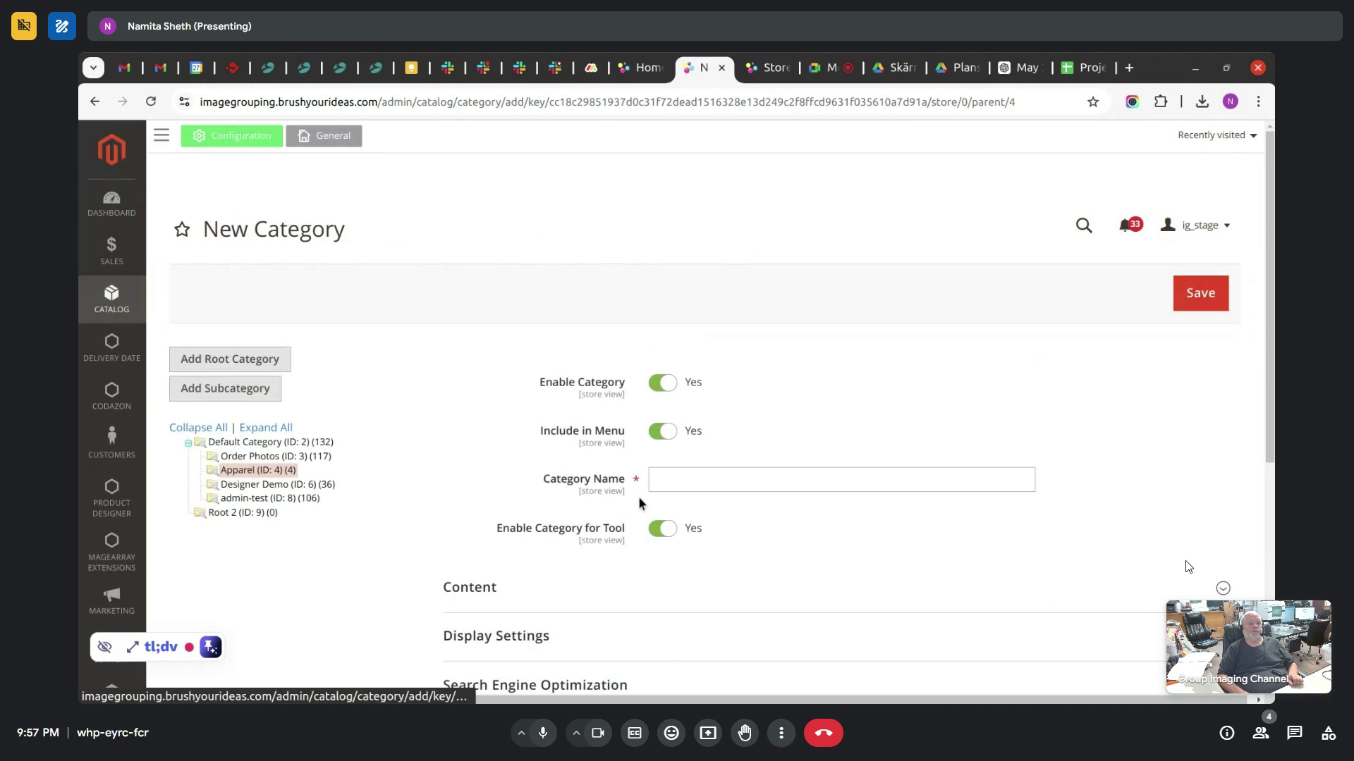
{"action": "left_click", "coordinate": [708, 479]}
{"action": "type", "text": "Apparel-sub"}
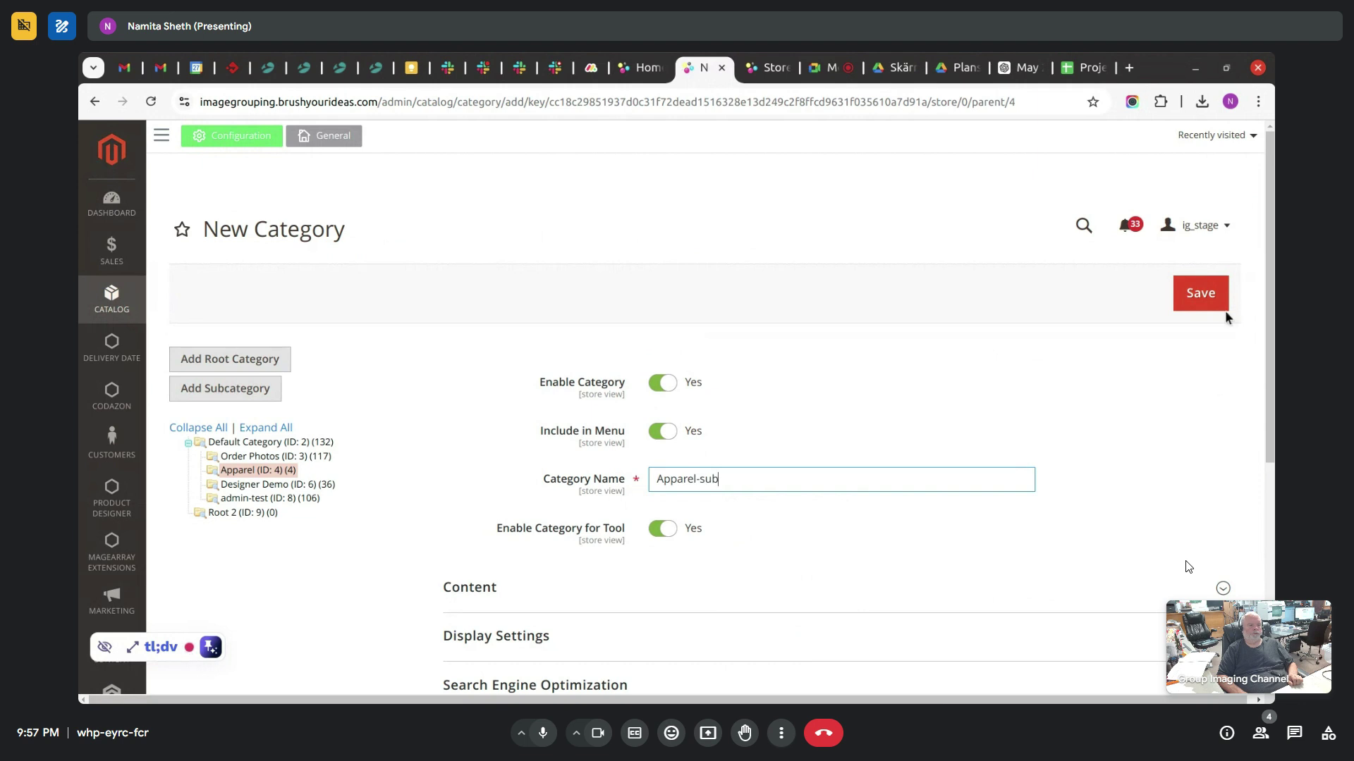
{"action": "left_click", "coordinate": [1208, 289]}
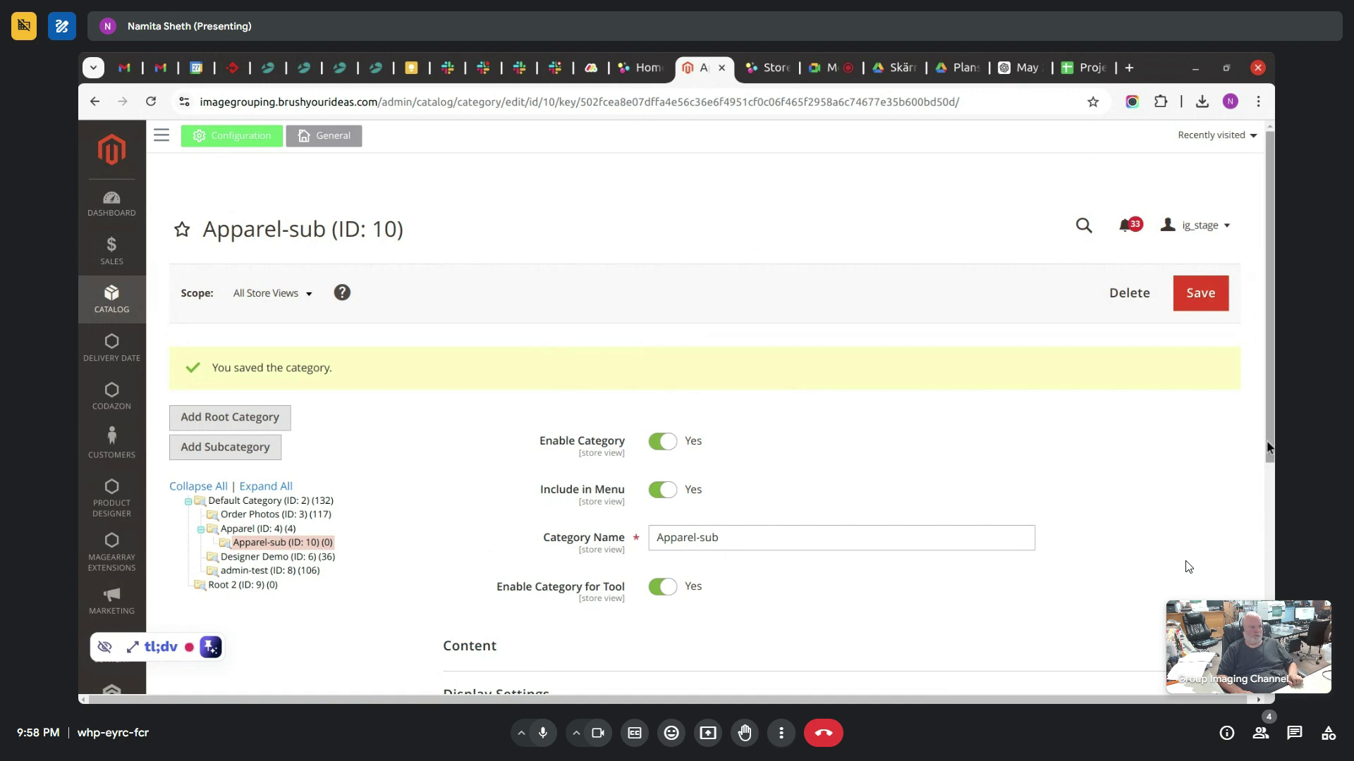
- Expand the Content section of Apparel-sub and examine its category image and description settings
{"action": "left_click_drag", "start_coordinate": [1267, 447], "coordinate": [1265, 514]}
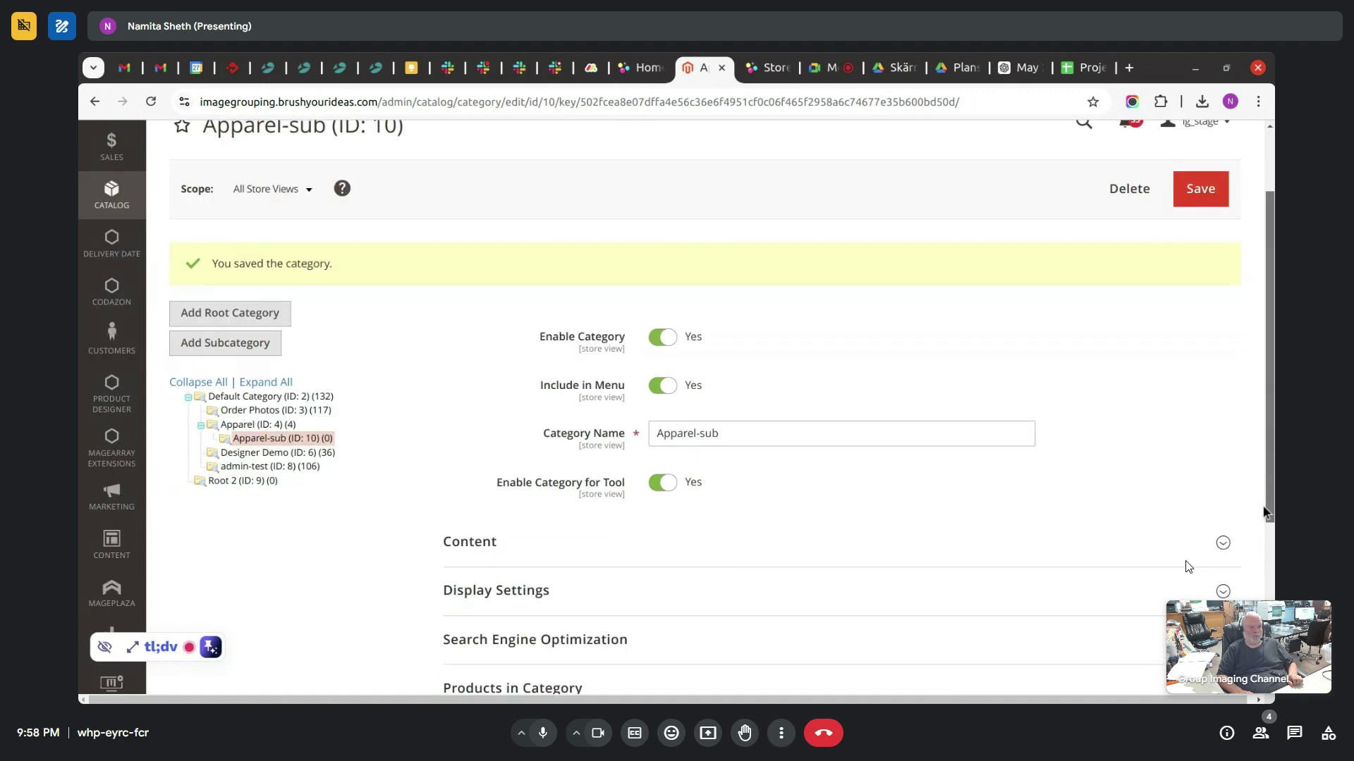
{"action": "scroll", "coordinate": [710, 243], "scroll_direction": "down", "scroll_amount": 2}
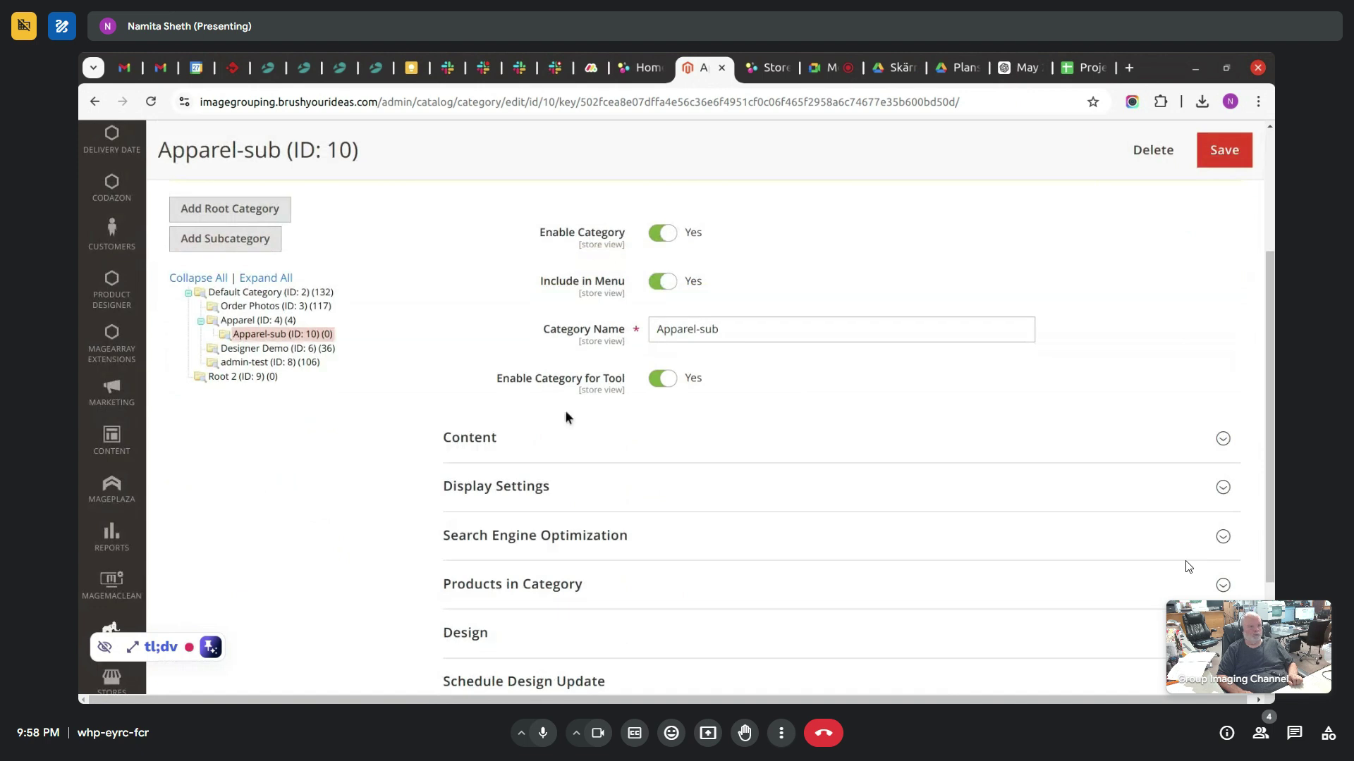
{"action": "left_click", "coordinate": [543, 459]}
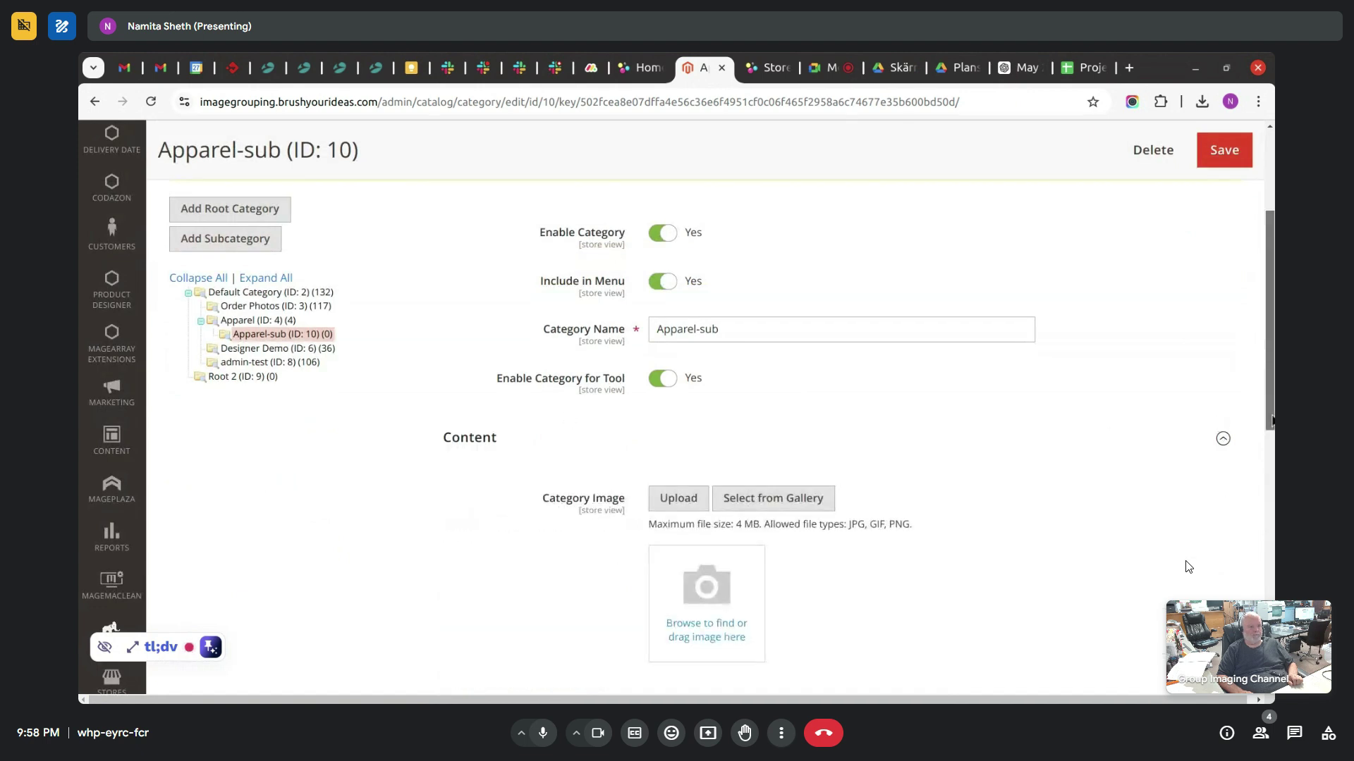
{"action": "scroll", "coordinate": [1221, 425], "scroll_direction": "down", "scroll_amount": 3}
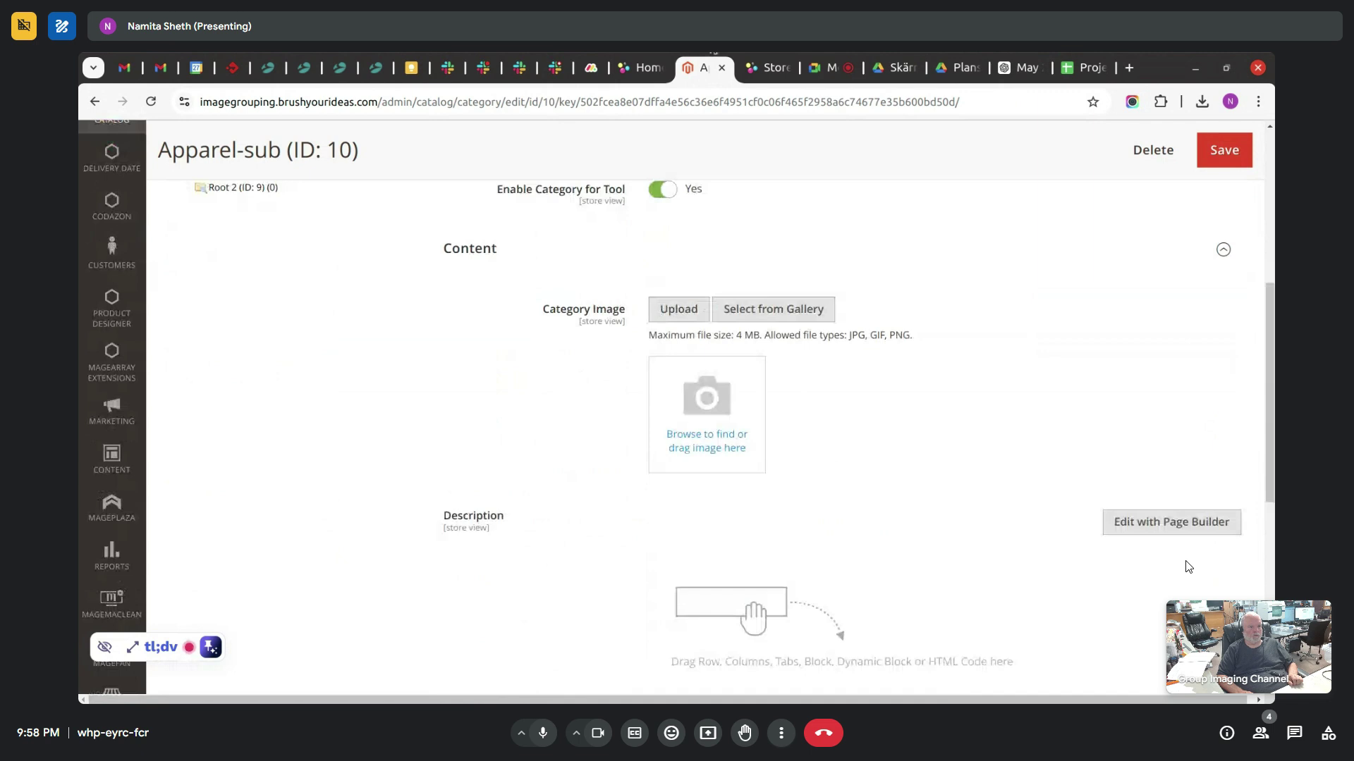
- Examine the Designer Demo category page on the storefront alongside the Content settings of Apparel-sub, and return to the admin
{"action": "left_click", "coordinate": [640, 67]}
{"action": "left_click", "coordinate": [636, 248]}
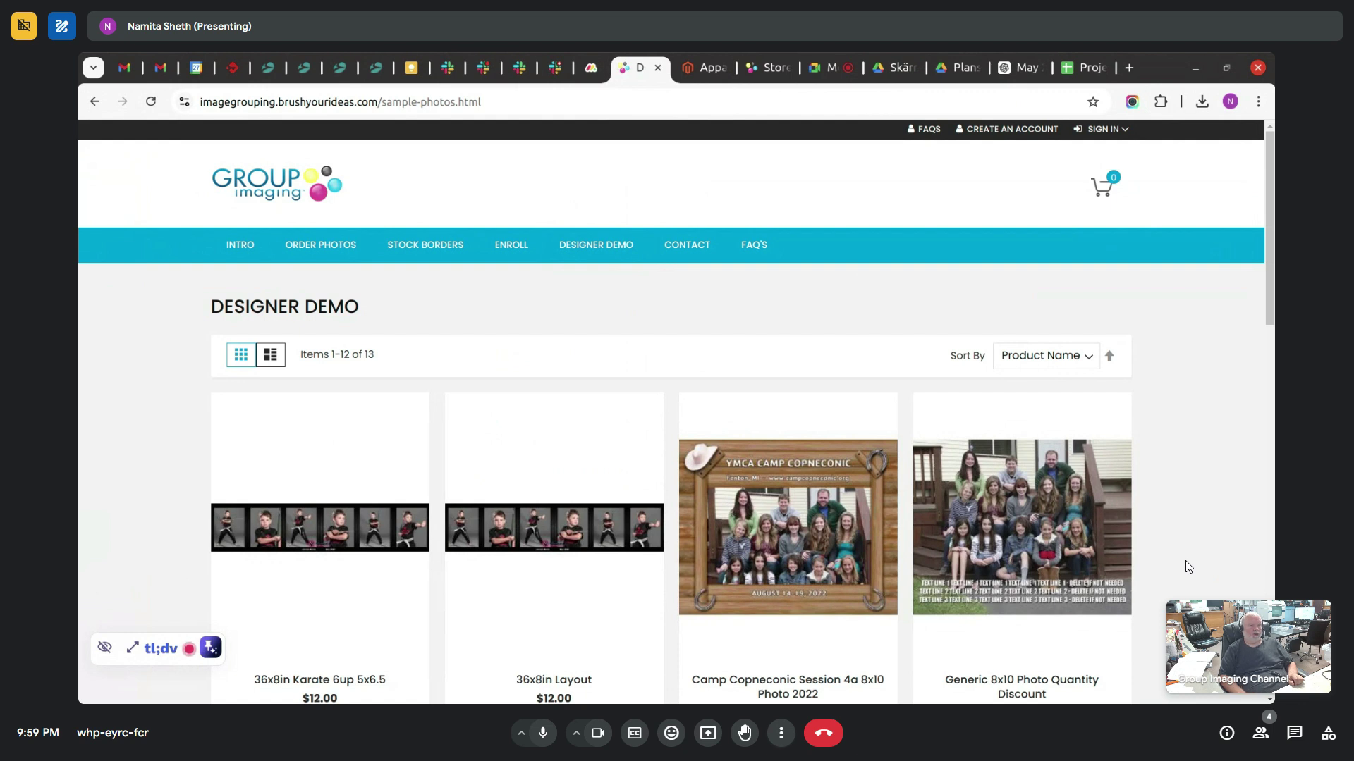
{"action": "left_click", "coordinate": [697, 70]}
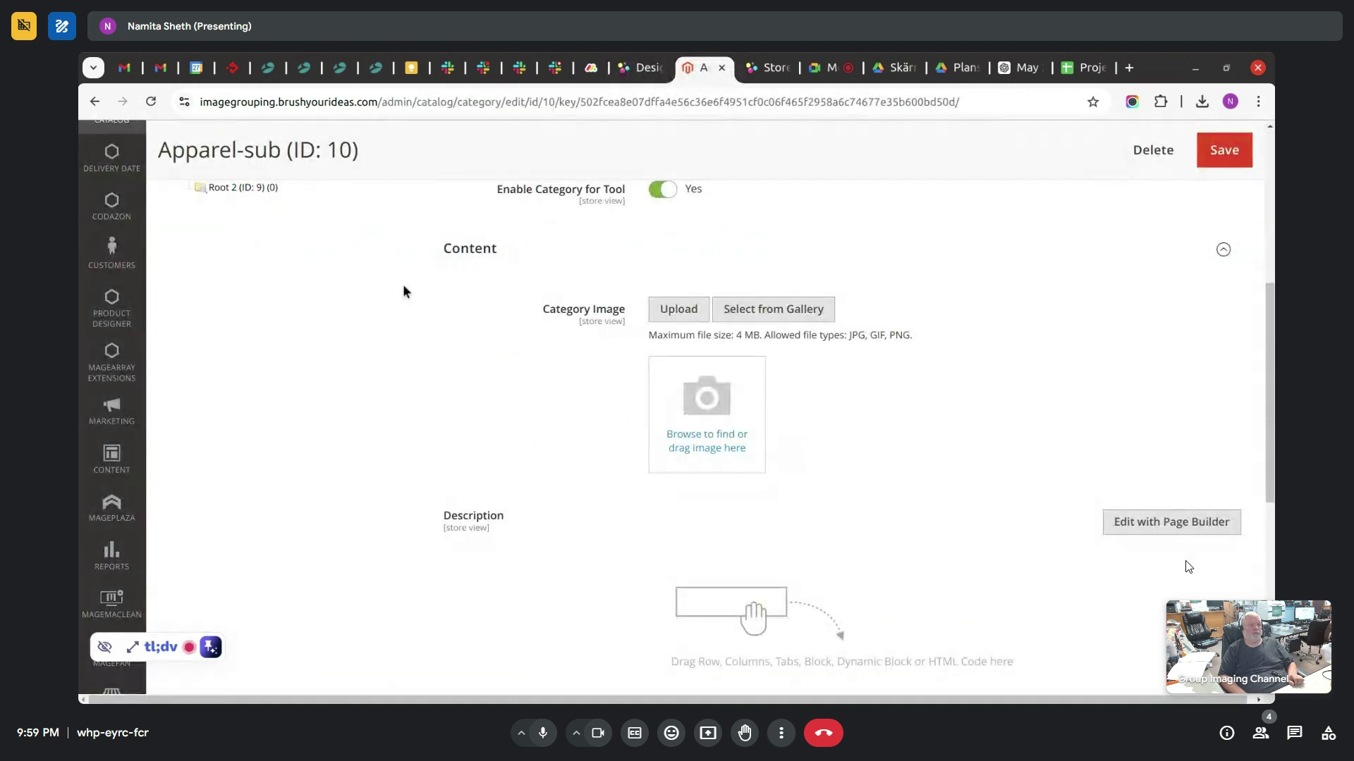
{"action": "double_click", "coordinate": [443, 250]}
{"action": "left_click_drag", "start_coordinate": [552, 315], "coordinate": [628, 314]}
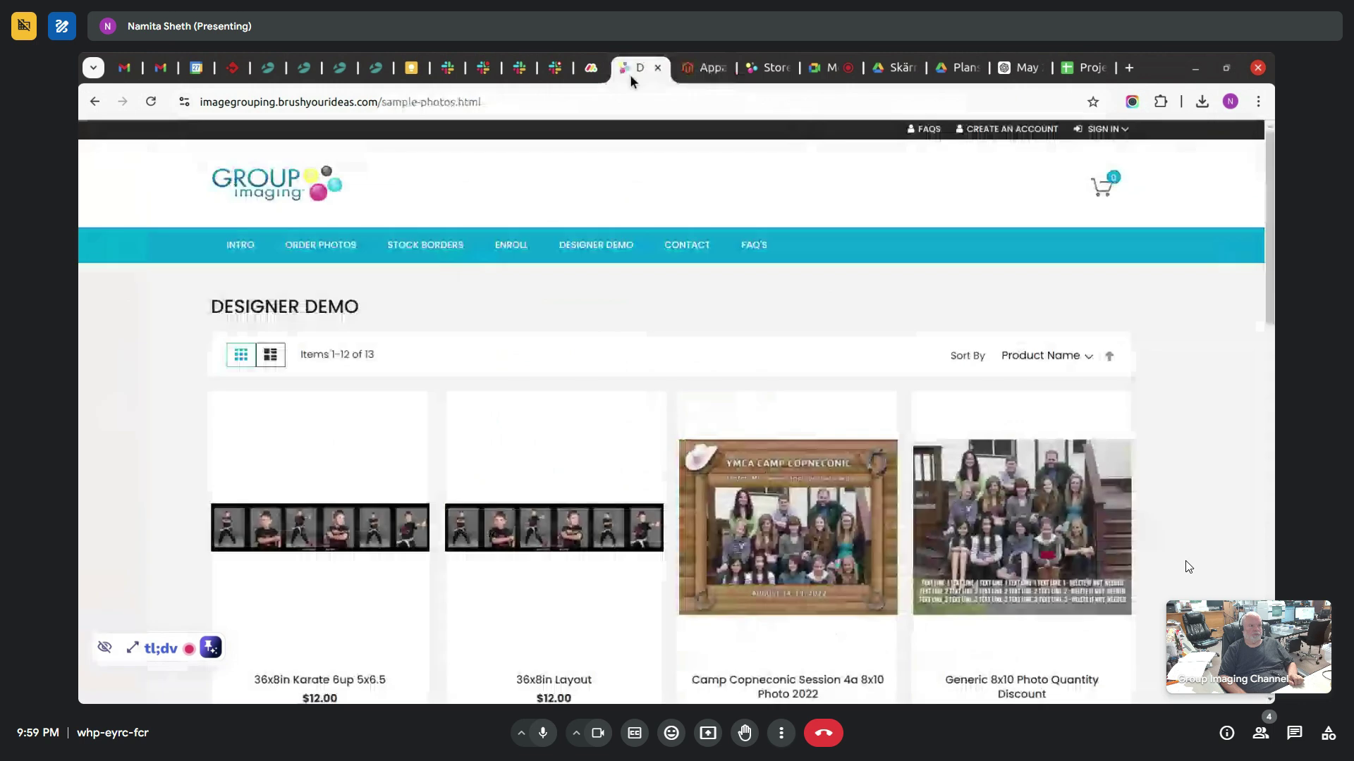
{"action": "left_click", "coordinate": [634, 67]}
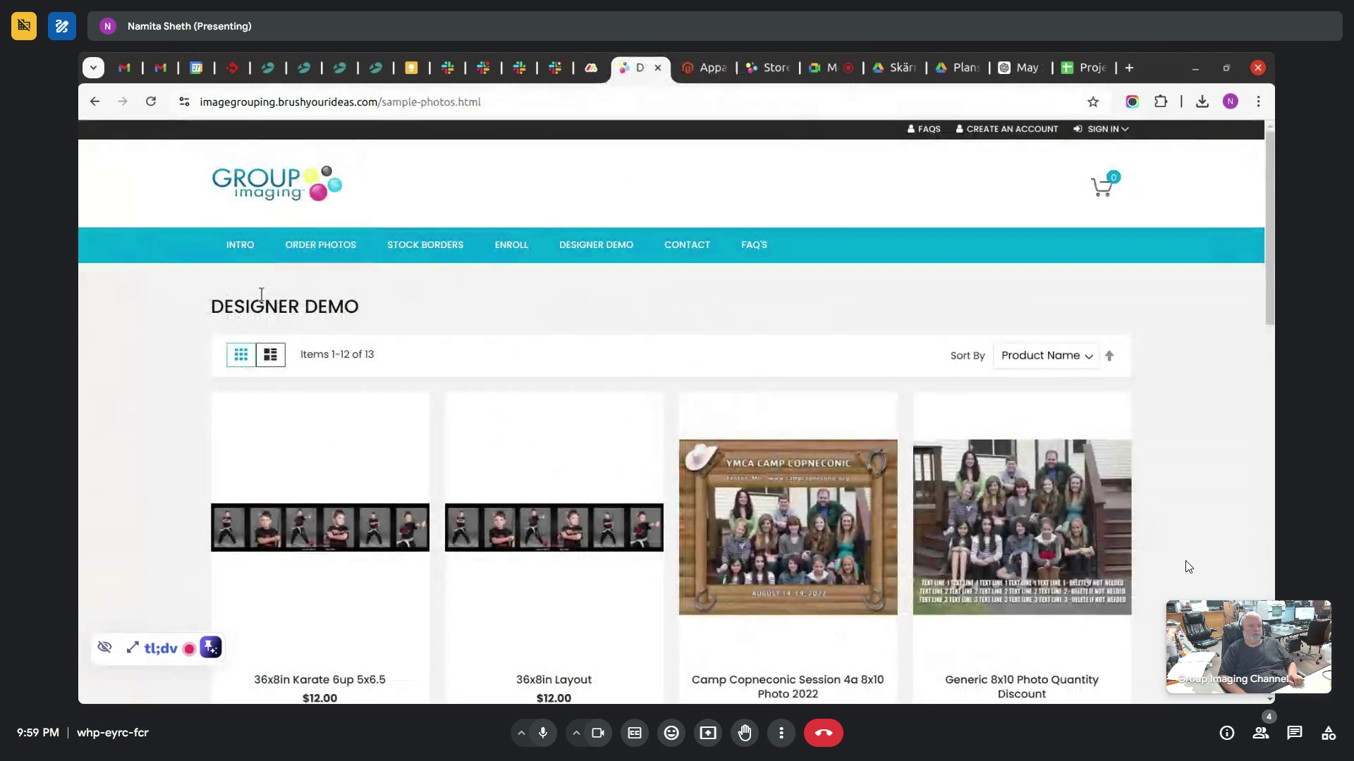
{"action": "left_click_drag", "start_coordinate": [212, 306], "coordinate": [365, 319]}
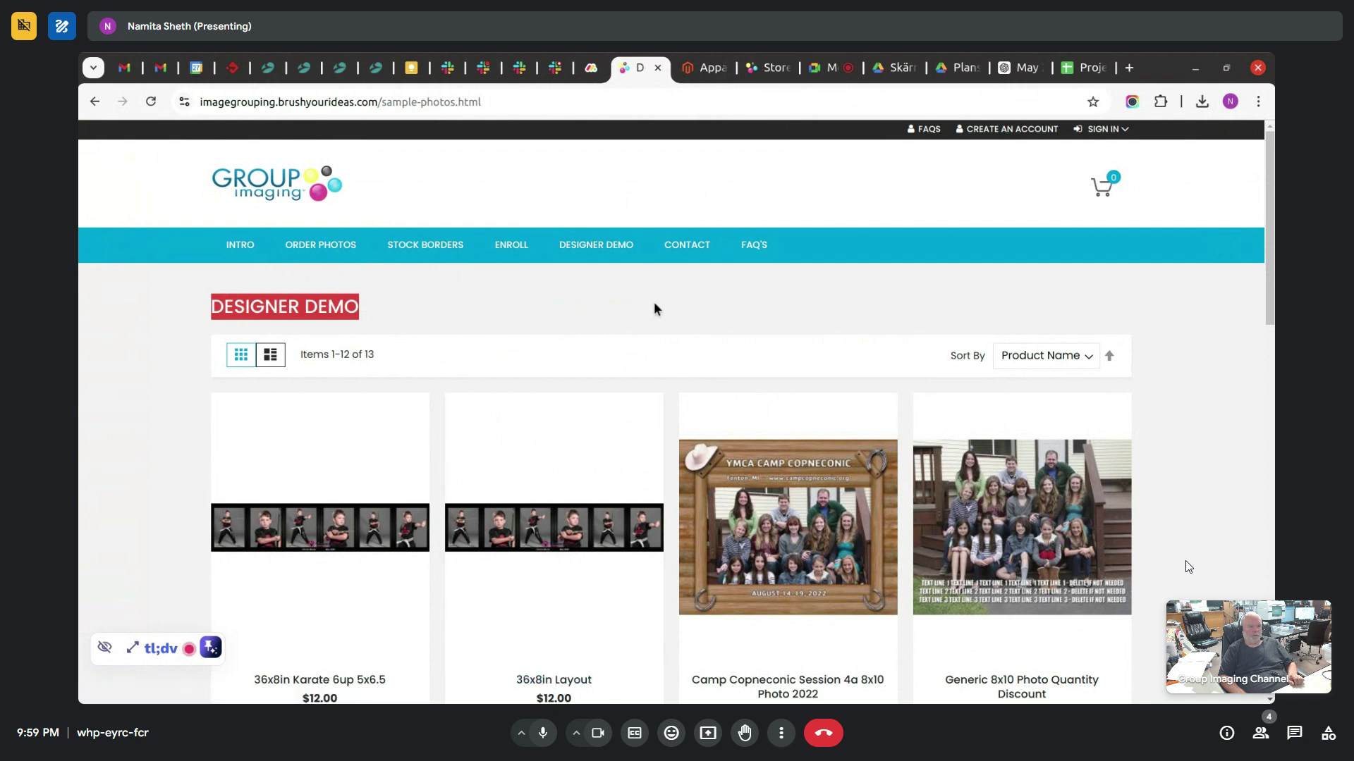
{"action": "key", "text": "ctrl+Tab"}
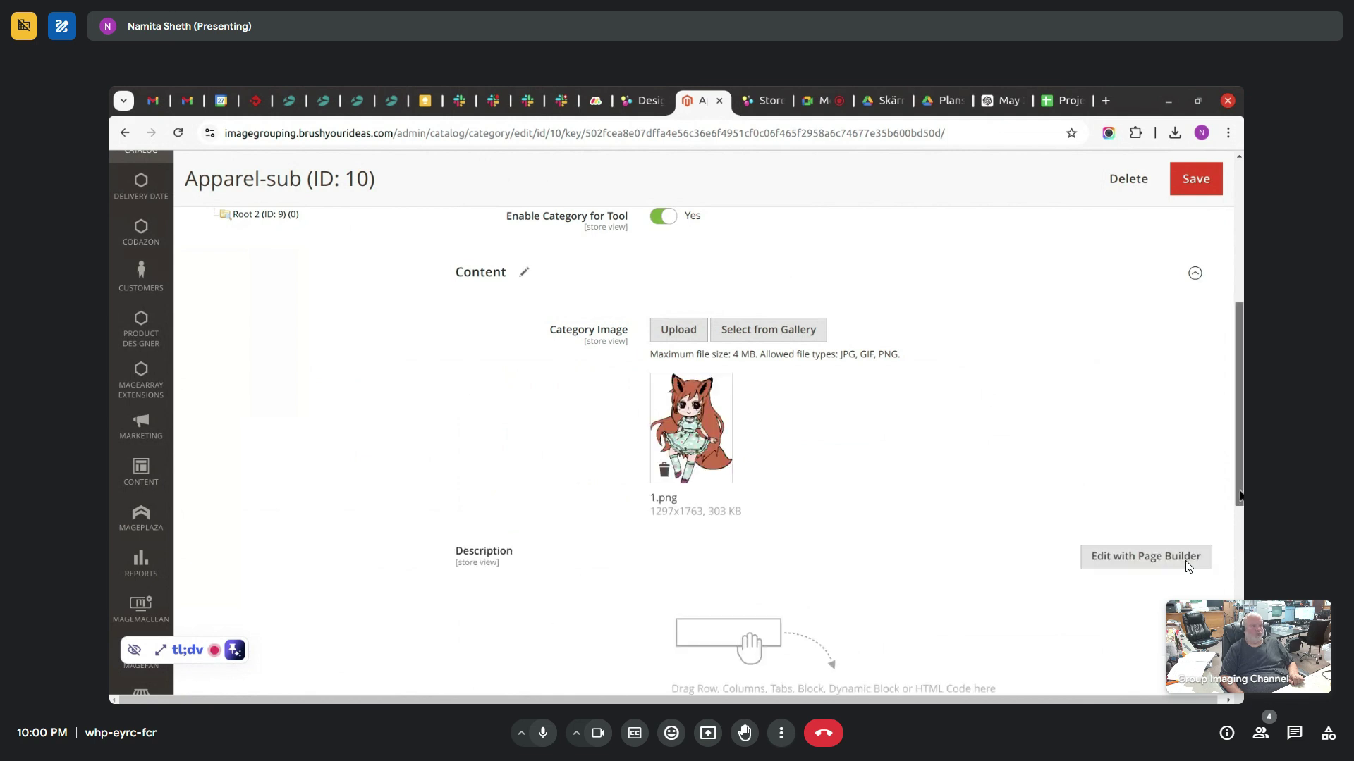
- Open the Apparel-sub description in Page Builder and add a row to the empty stage
{"action": "scroll", "coordinate": [1237, 514], "scroll_direction": "down", "scroll_amount": 4}
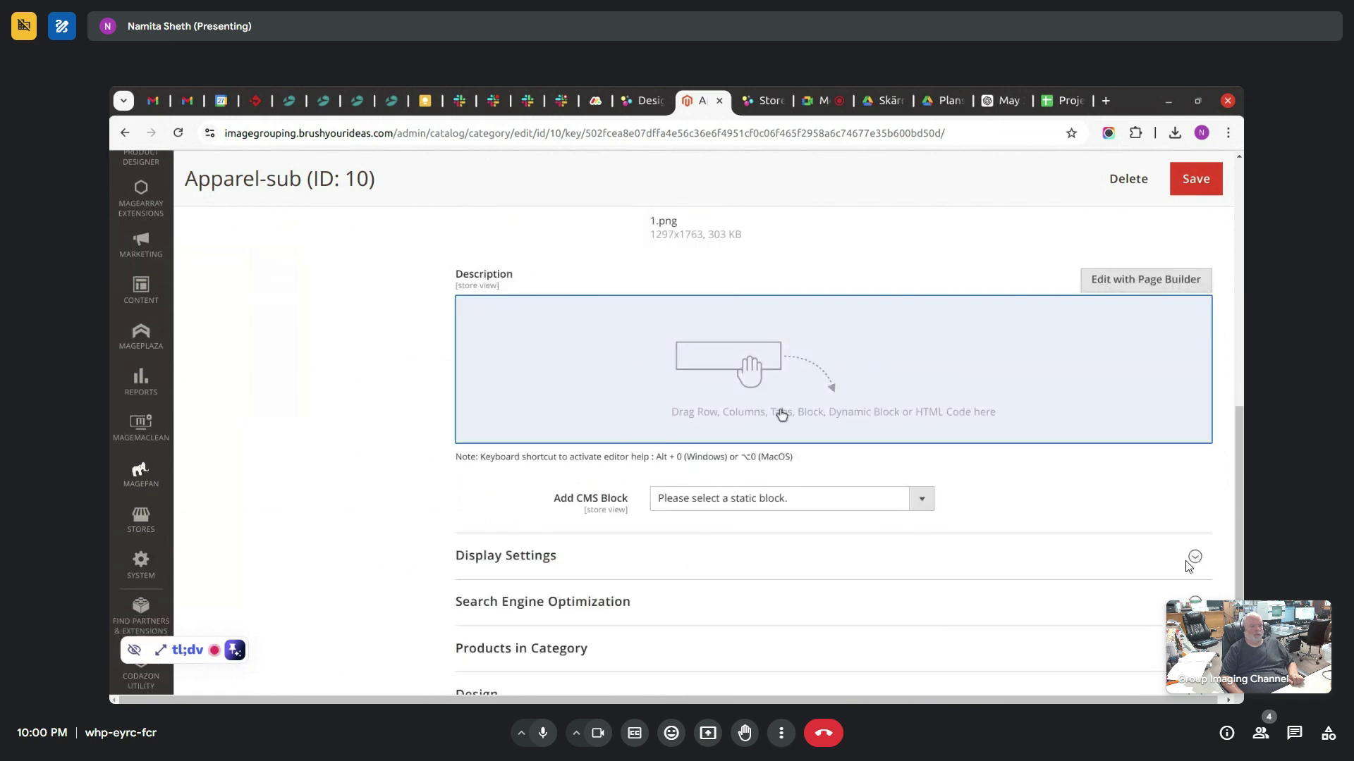
{"action": "left_click", "coordinate": [1133, 280]}
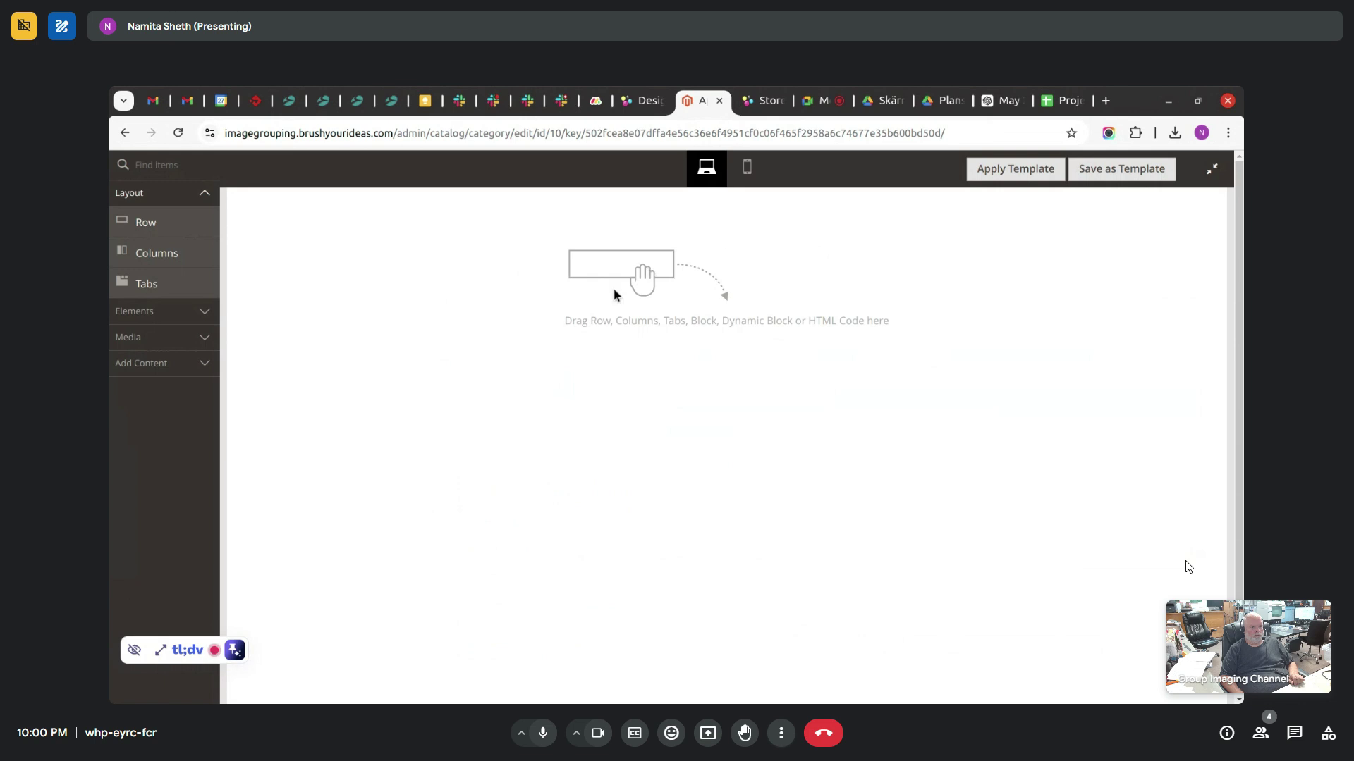
{"action": "left_click", "coordinate": [178, 317]}
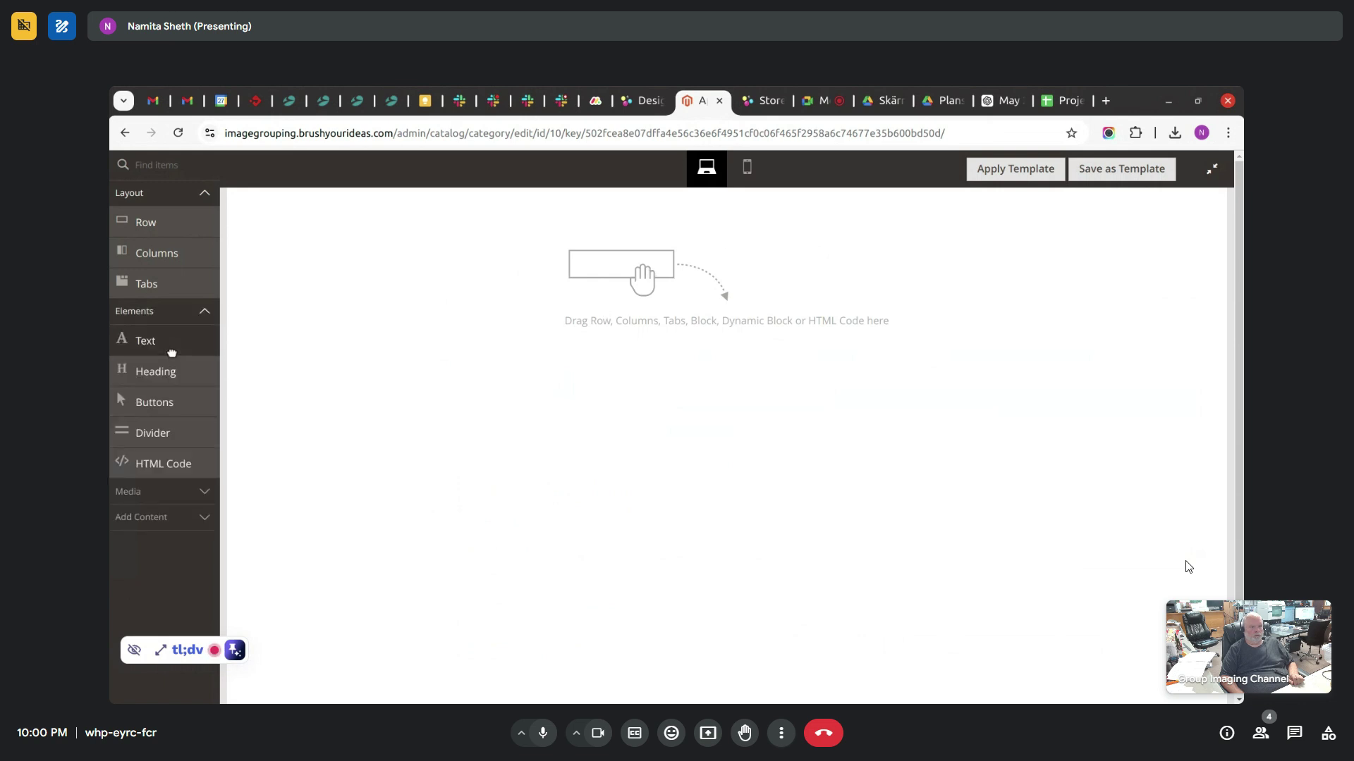
{"action": "left_click_drag", "start_coordinate": [146, 341], "coordinate": [483, 302]}
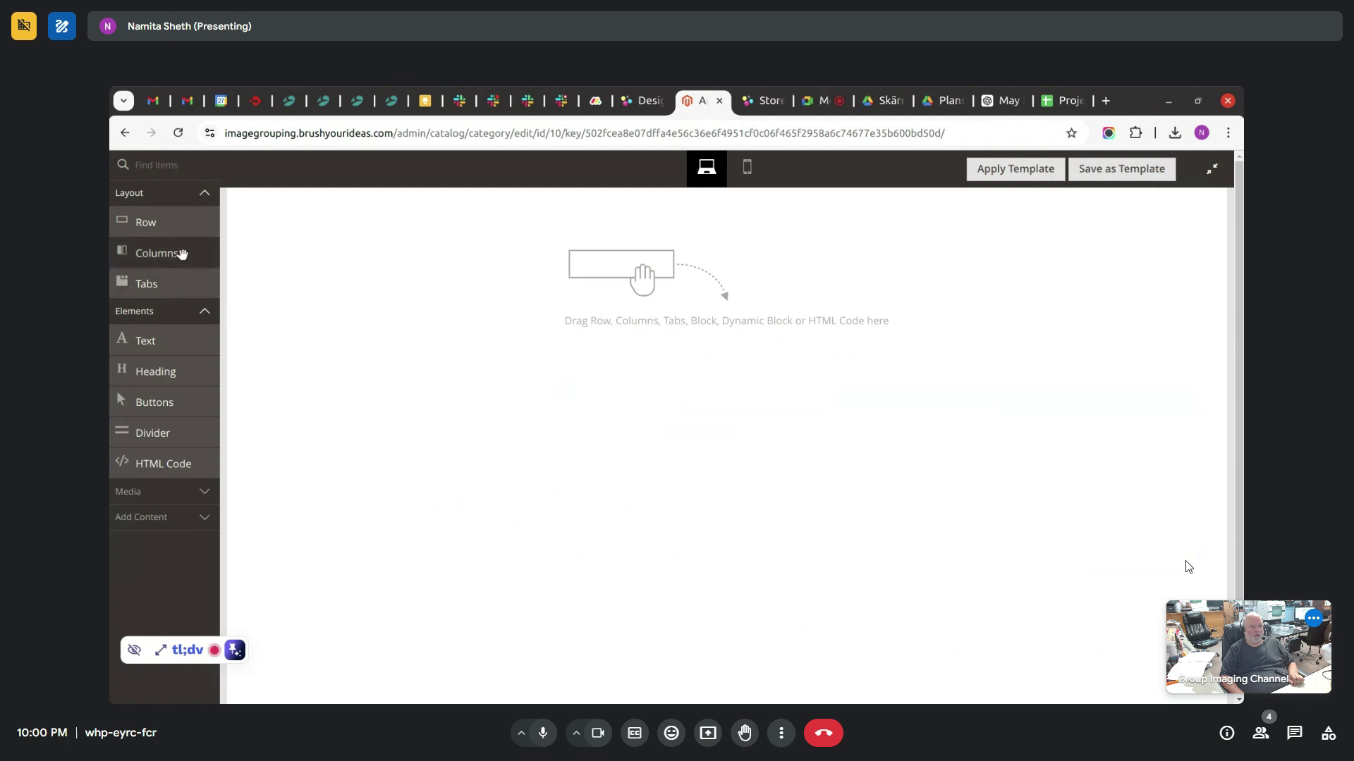
{"action": "left_click_drag", "start_coordinate": [157, 221], "coordinate": [496, 260]}
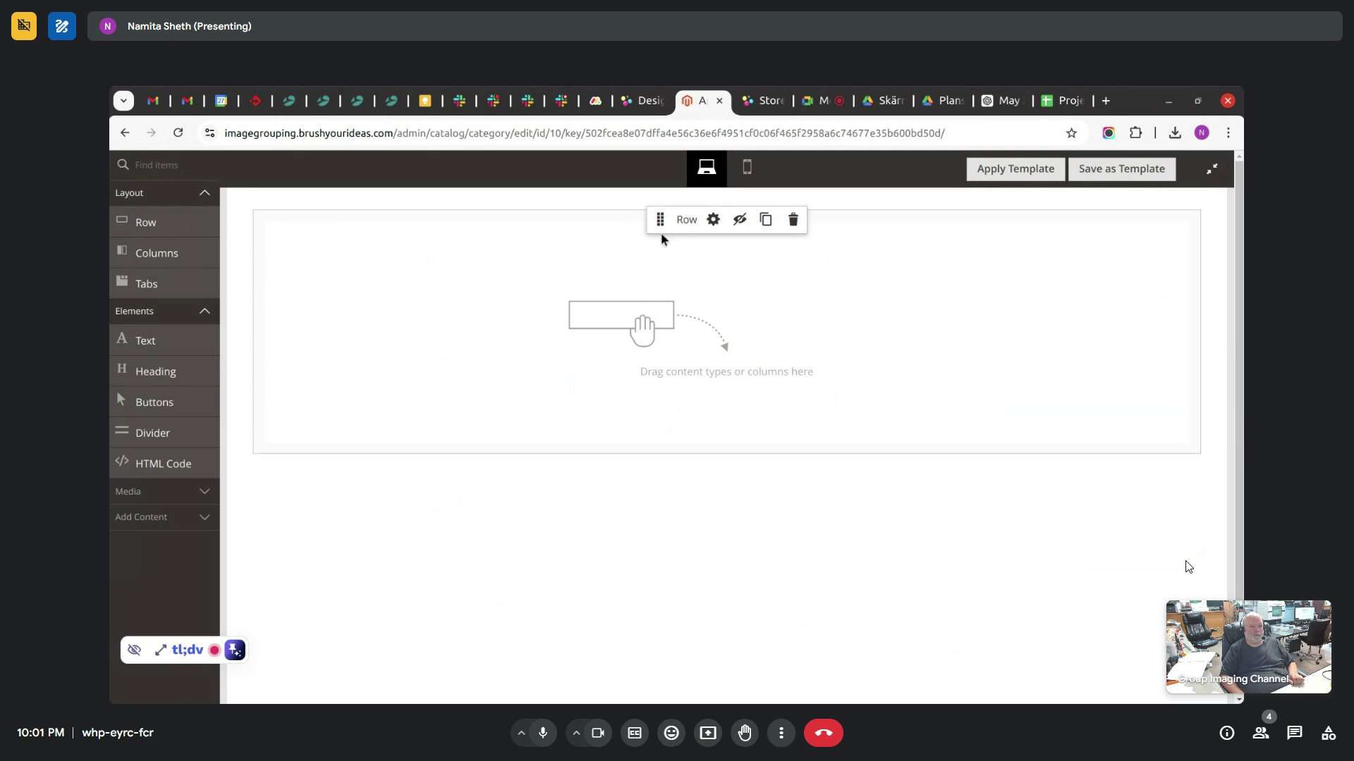
- Place a Text element inside the row and enter "Test" as its content
{"action": "left_click_drag", "start_coordinate": [186, 346], "coordinate": [367, 310]}
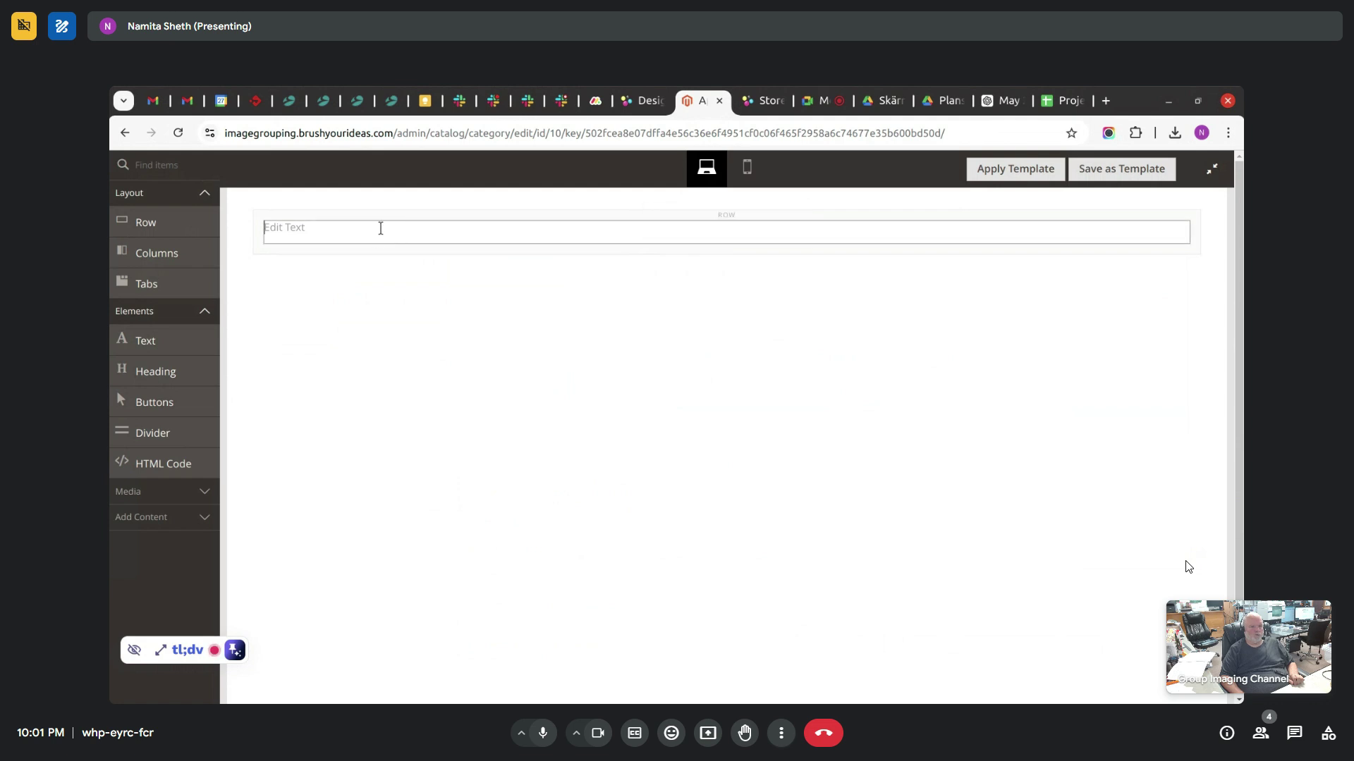
{"action": "left_click", "coordinate": [381, 226]}
{"action": "type", "text": "Test"}
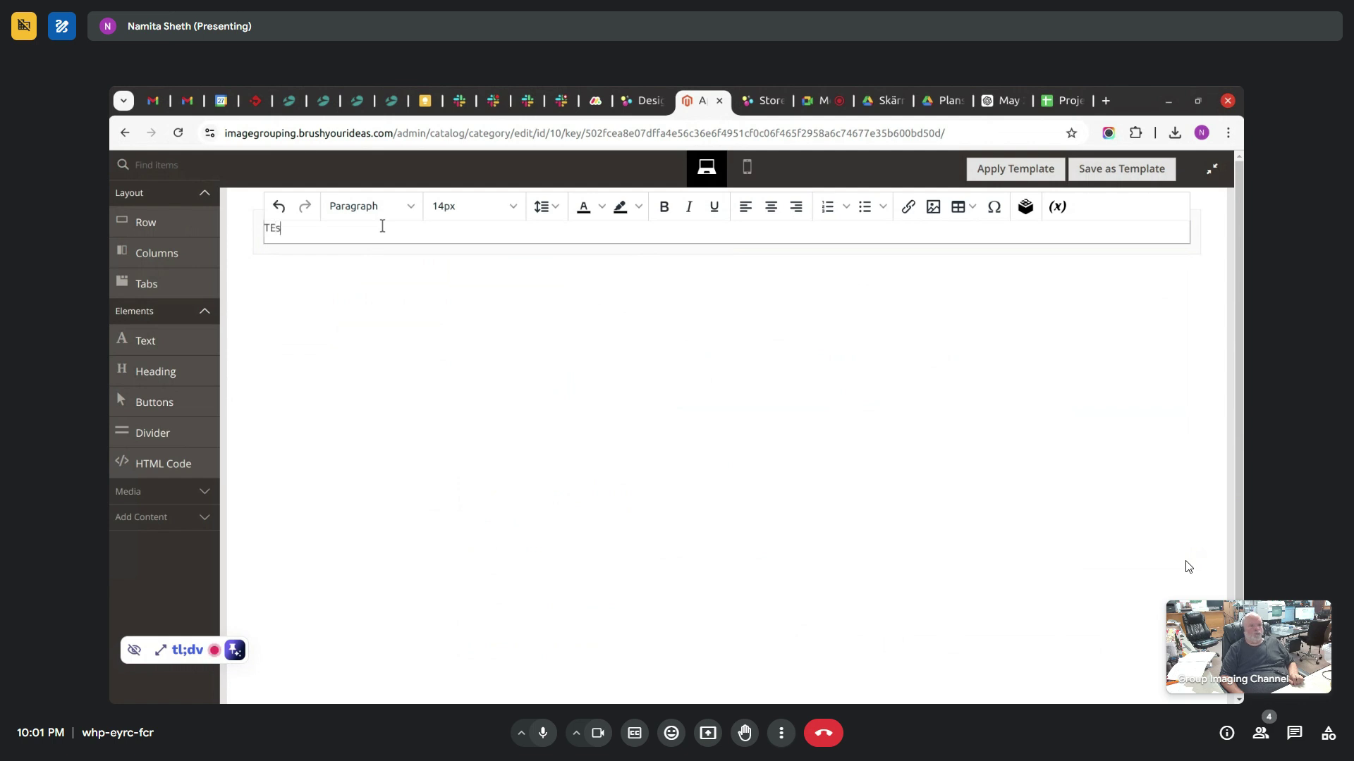
{"action": "left_click", "coordinate": [536, 342]}
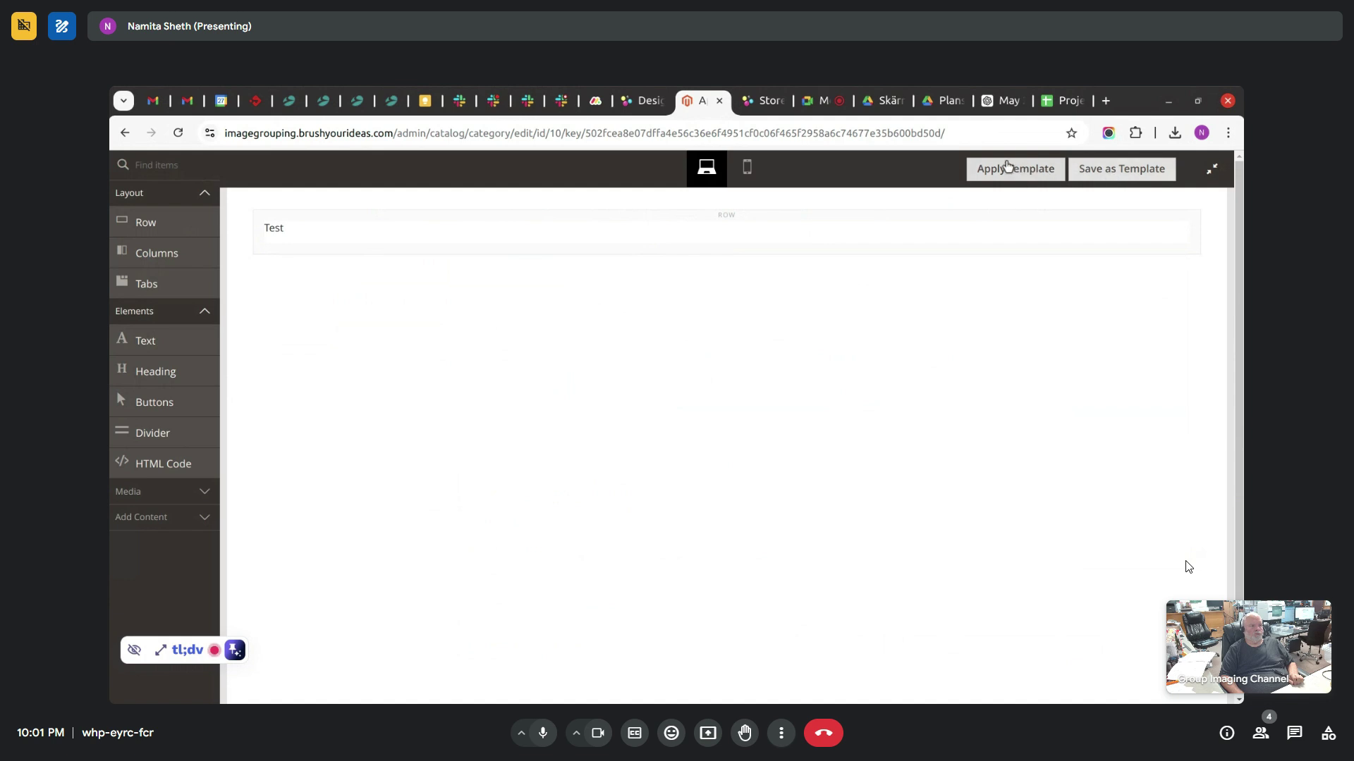
- Check the templates available to apply, save the description content as a template named "test", and leave full-screen Page Builder
{"action": "left_click", "coordinate": [1024, 176]}
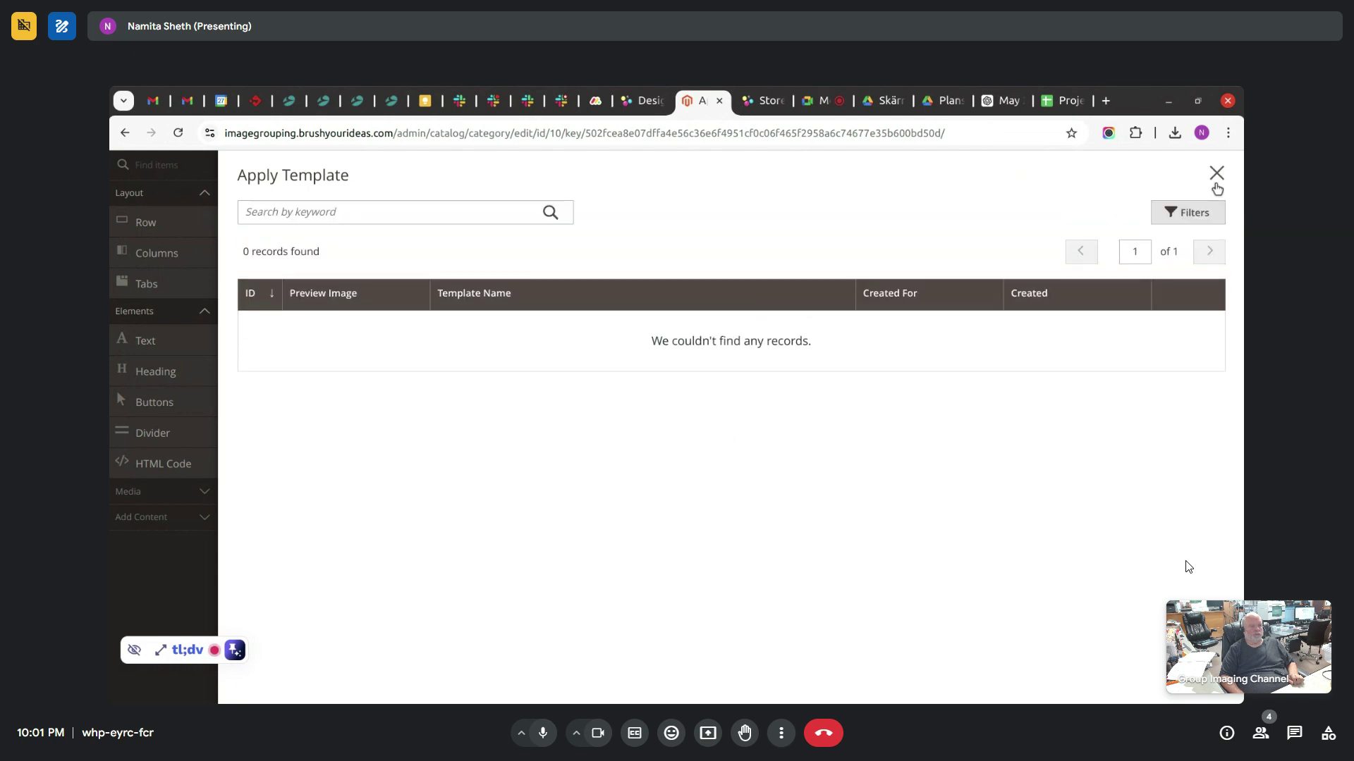
{"action": "left_click", "coordinate": [1215, 177]}
{"action": "left_click", "coordinate": [1133, 167]}
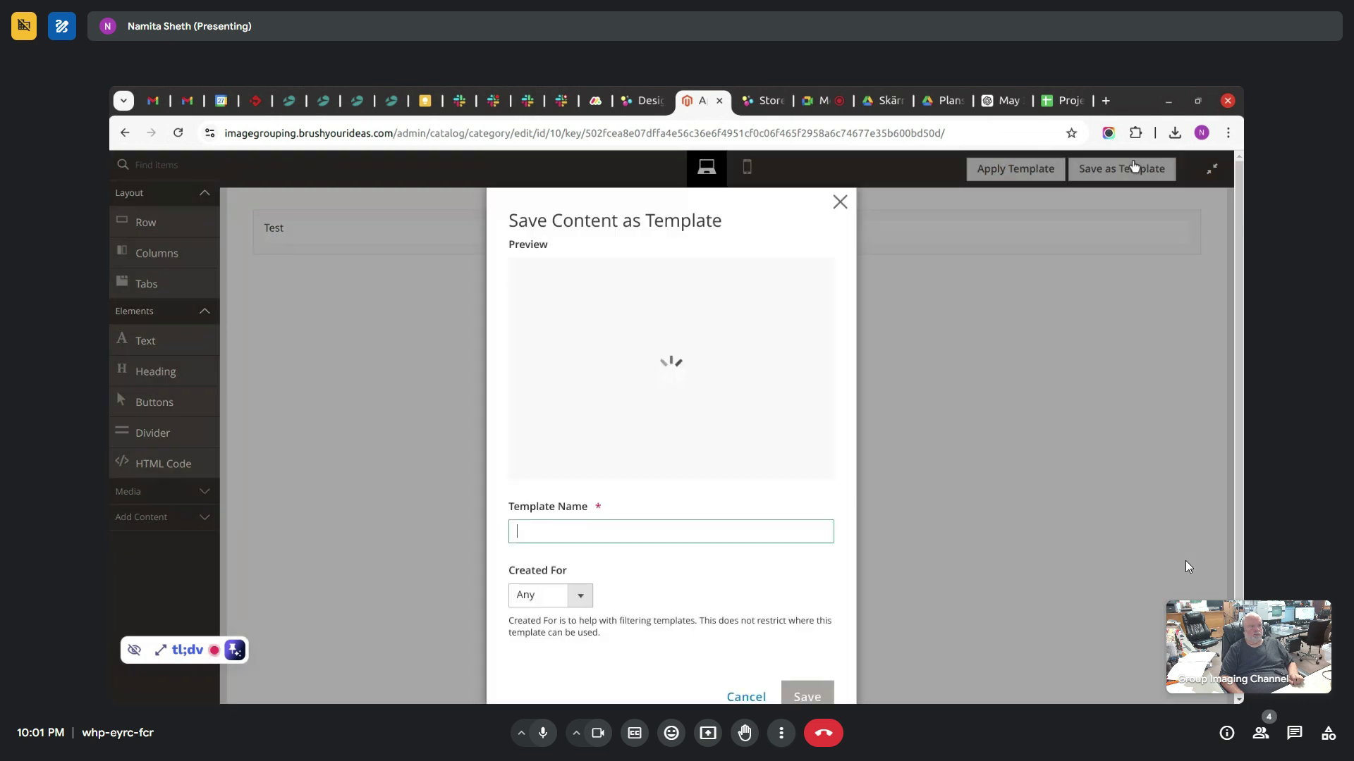
{"action": "left_click", "coordinate": [662, 534]}
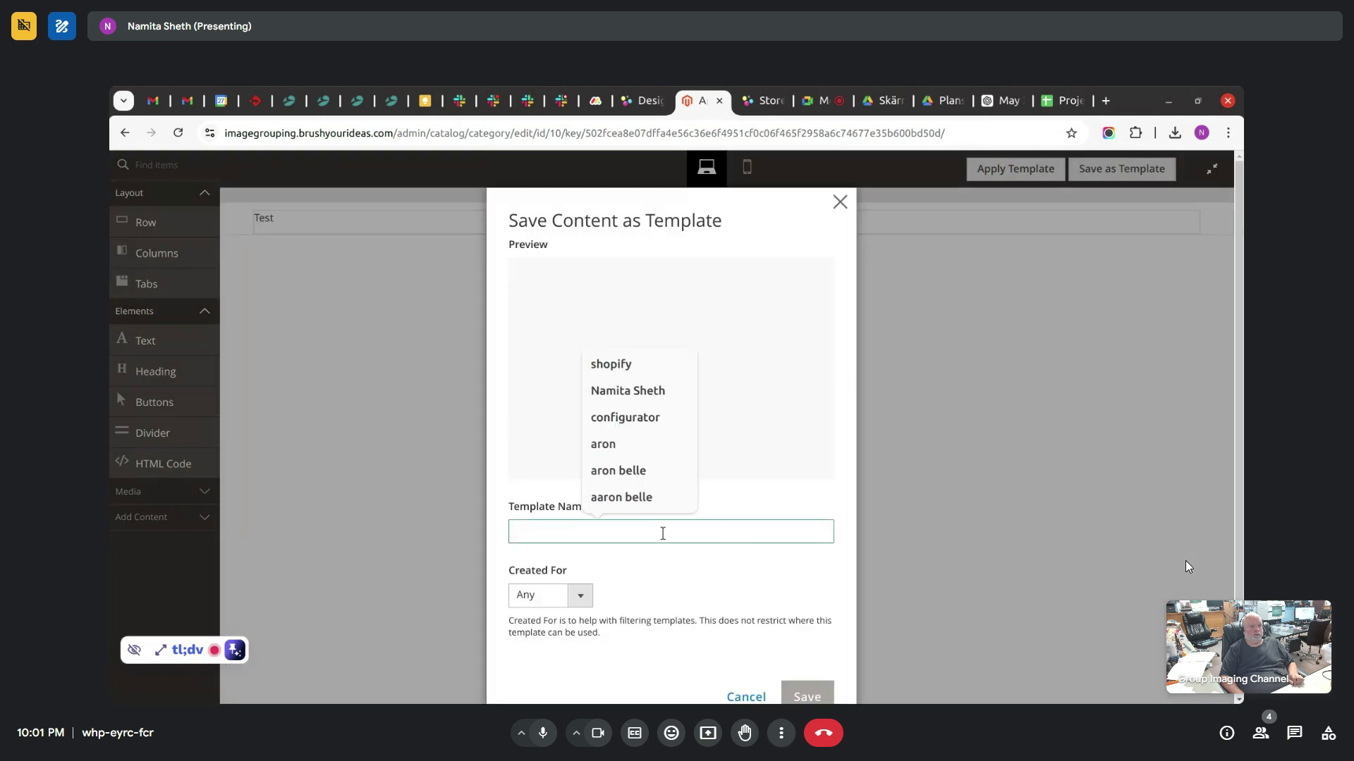
{"action": "type", "text": "test"}
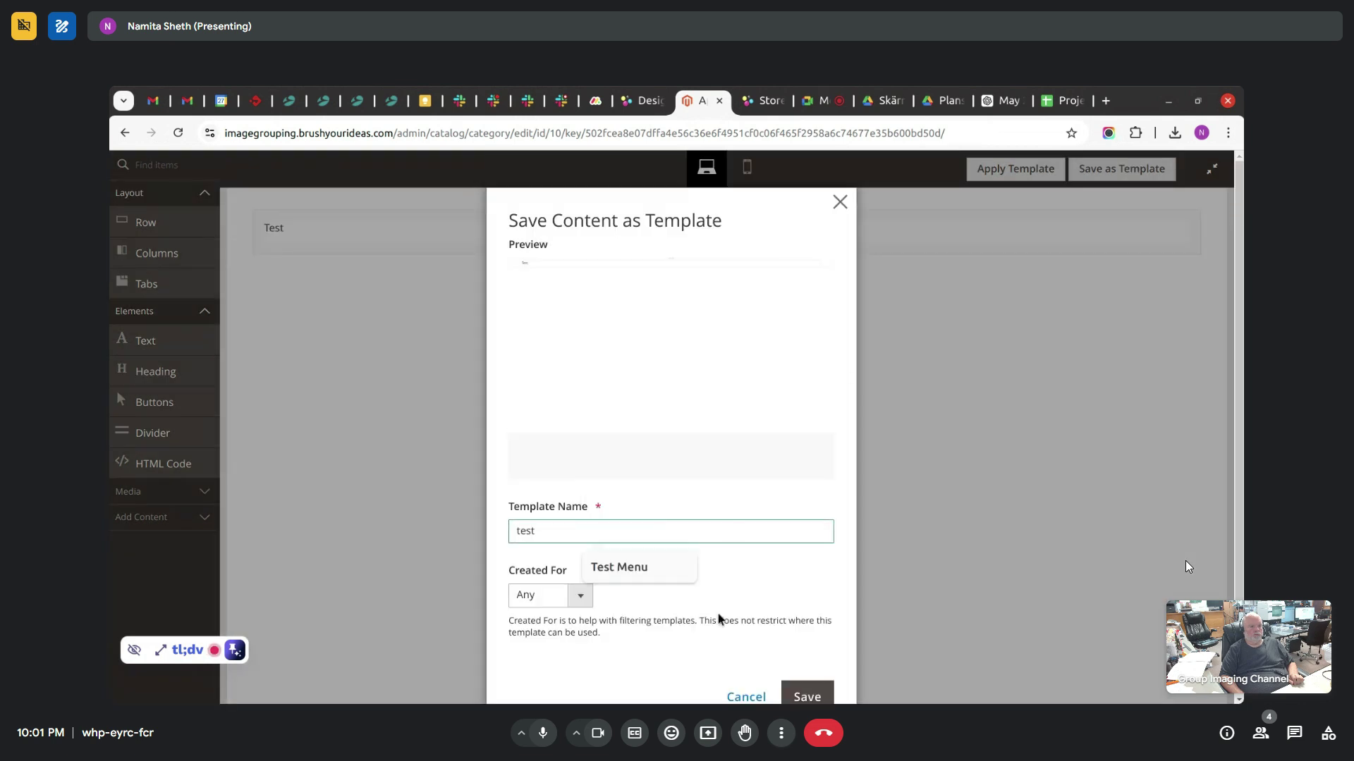
{"action": "left_click", "coordinate": [810, 697]}
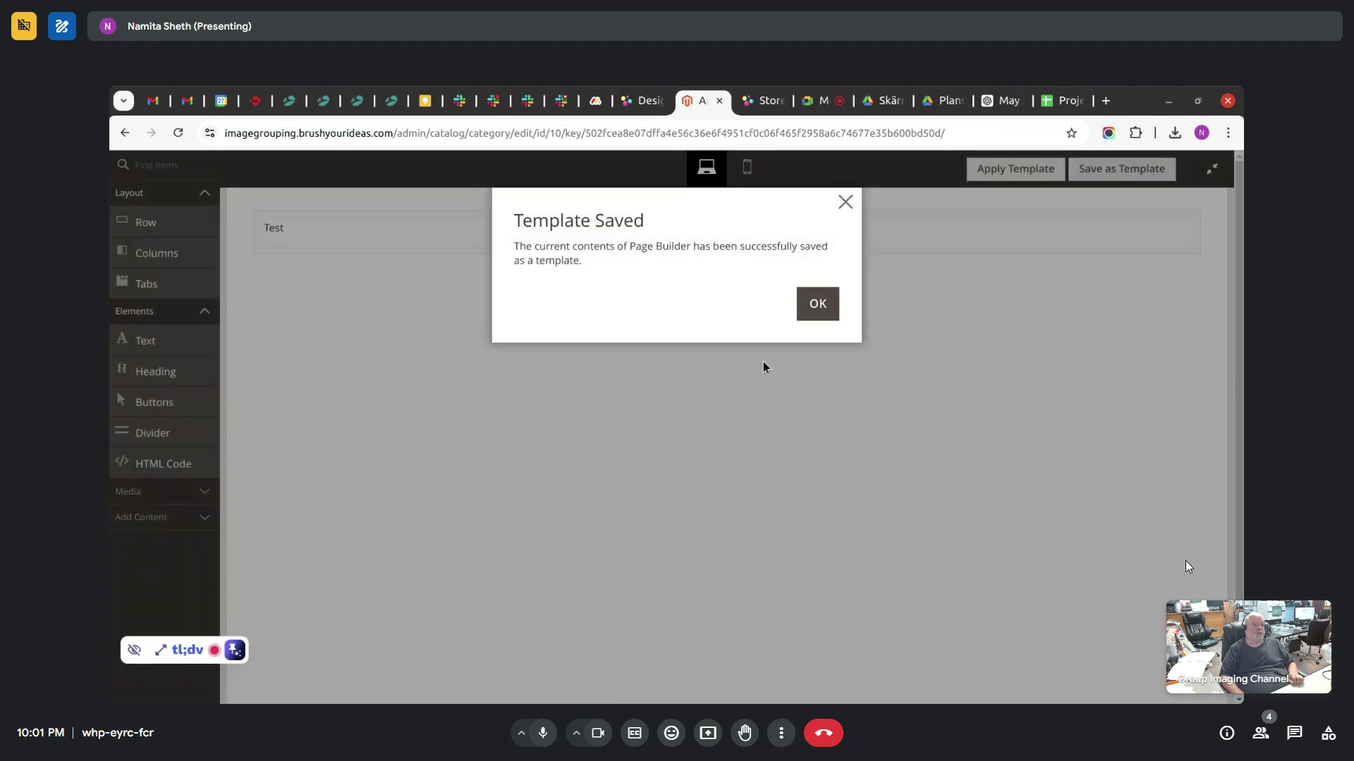
{"action": "left_click", "coordinate": [812, 310]}
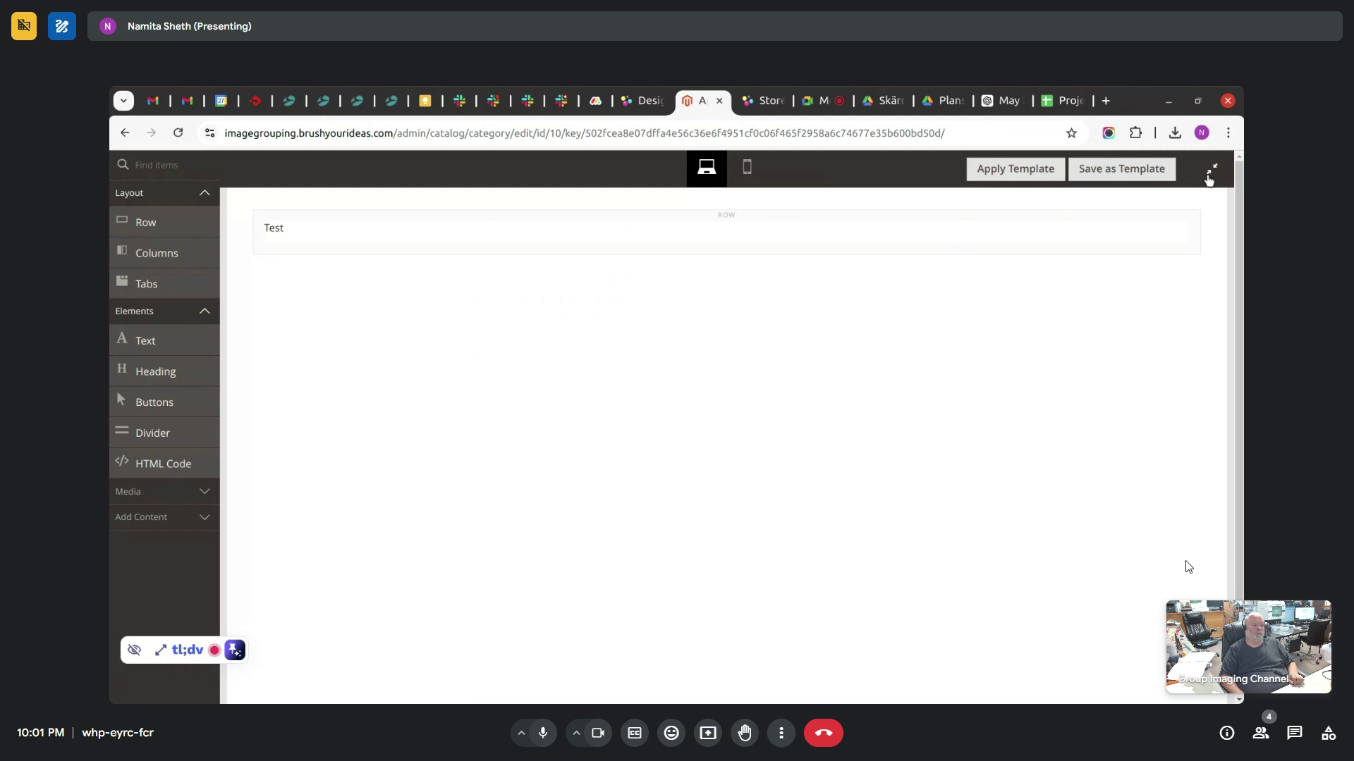
{"action": "left_click", "coordinate": [1210, 169]}
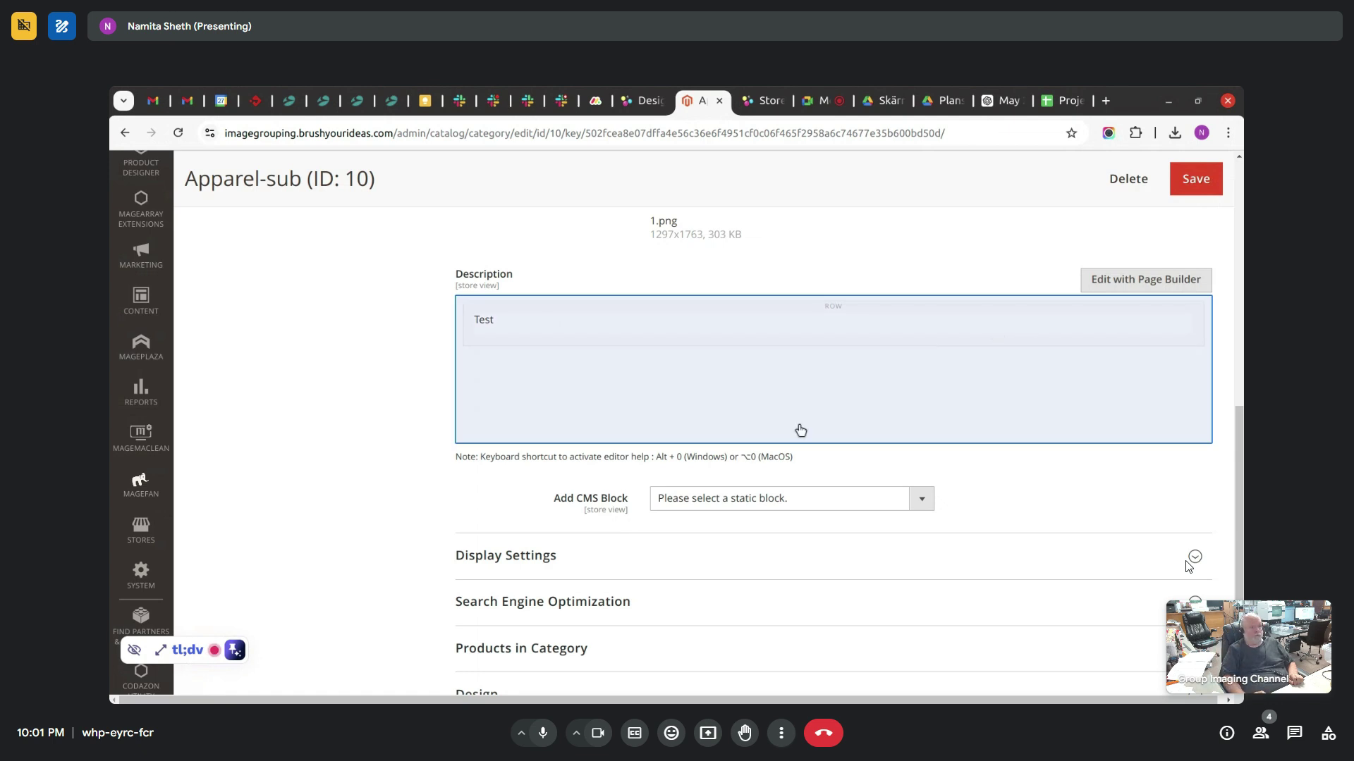
- Look at the Add CMS Block option of Apparel-sub and return to the storefront's Designer Demo page
{"action": "left_click_drag", "start_coordinate": [554, 500], "coordinate": [624, 502]}
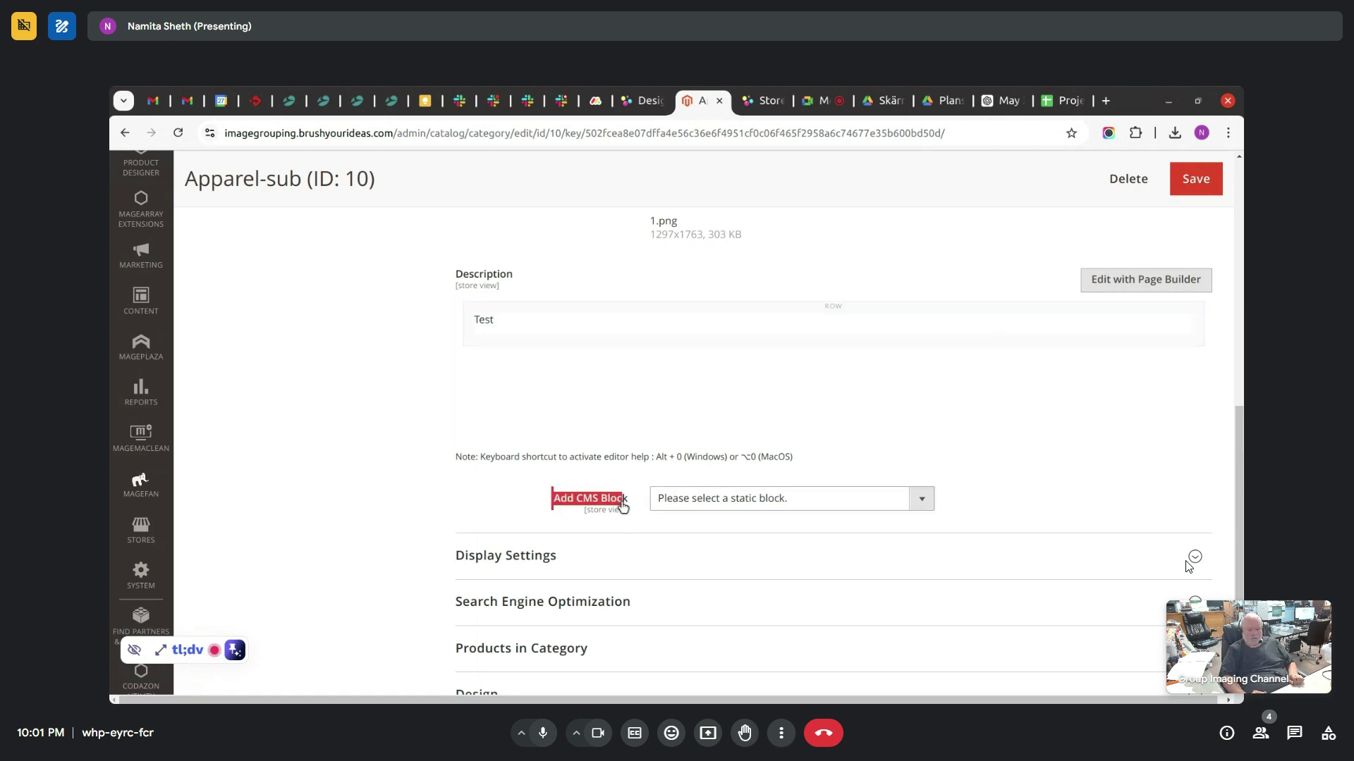
{"action": "left_click", "coordinate": [708, 498]}
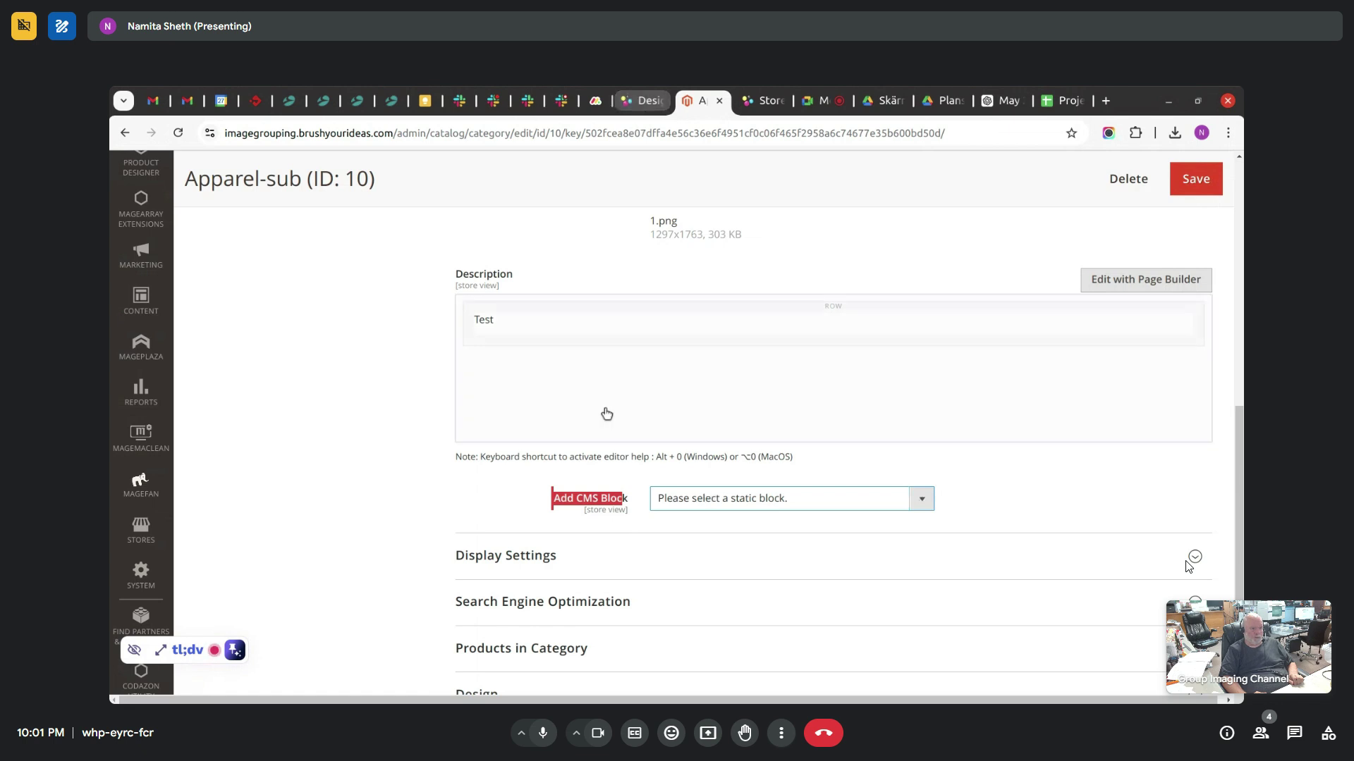
{"action": "left_click", "coordinate": [638, 100]}
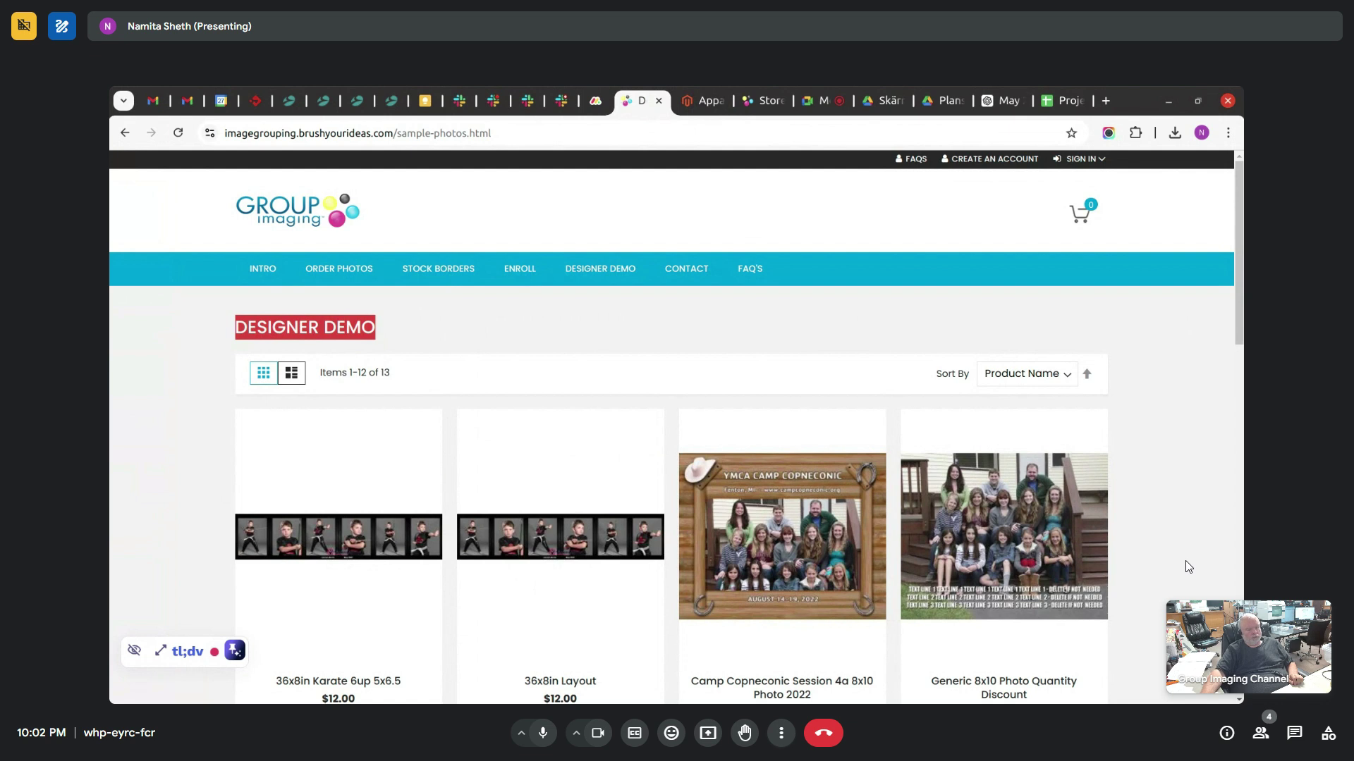
- Open the CMS Blocks list in a separate tab from the Apparel-sub category page and look through the existing blocks
{"action": "key", "text": "ctrl+Tab"}
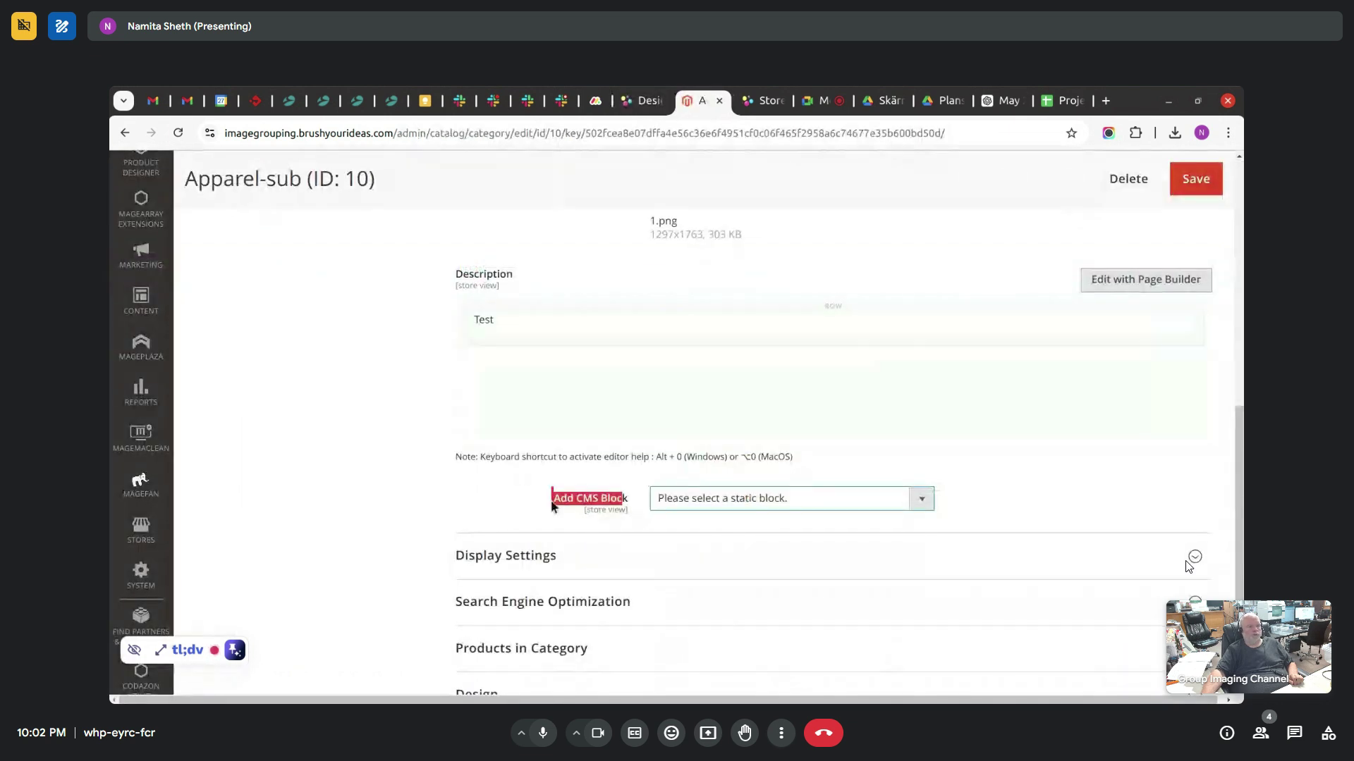
{"action": "left_click", "coordinate": [554, 504]}
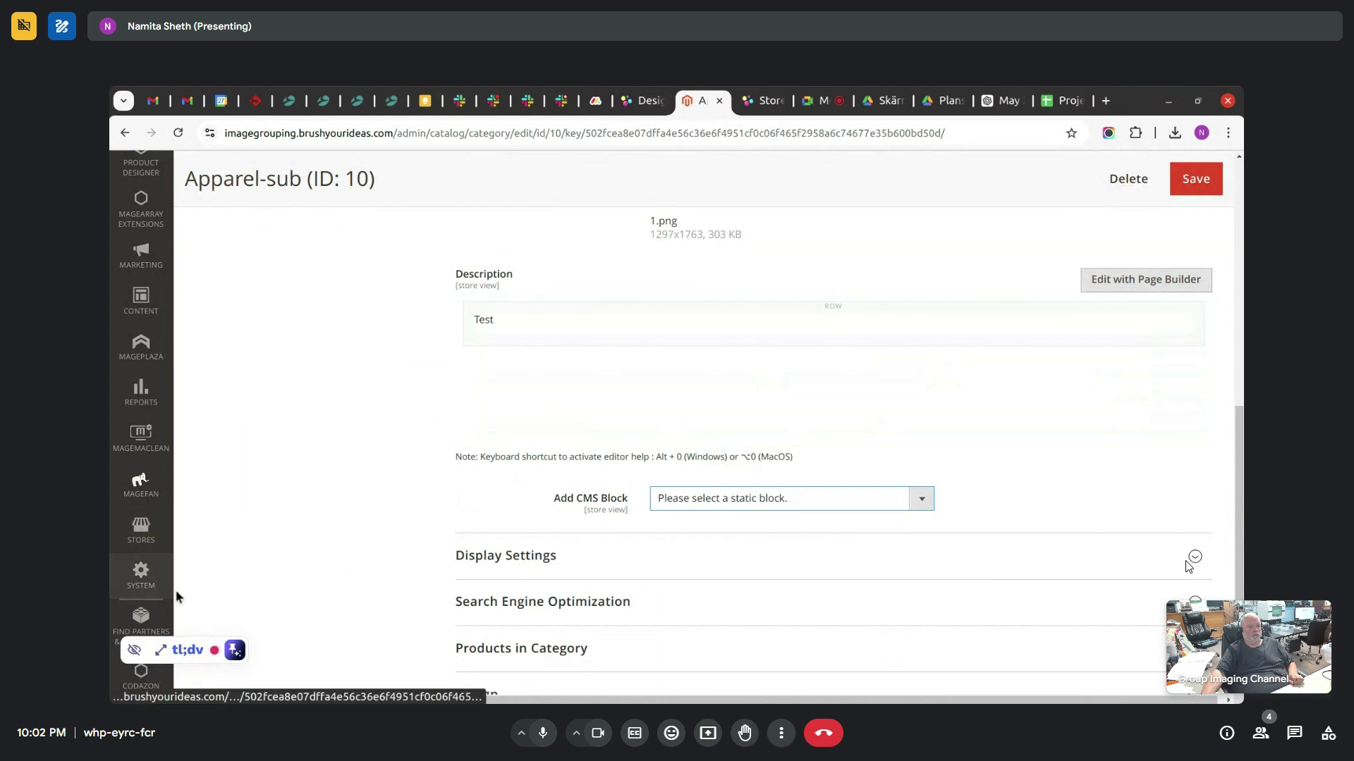
{"action": "left_click", "coordinate": [143, 314]}
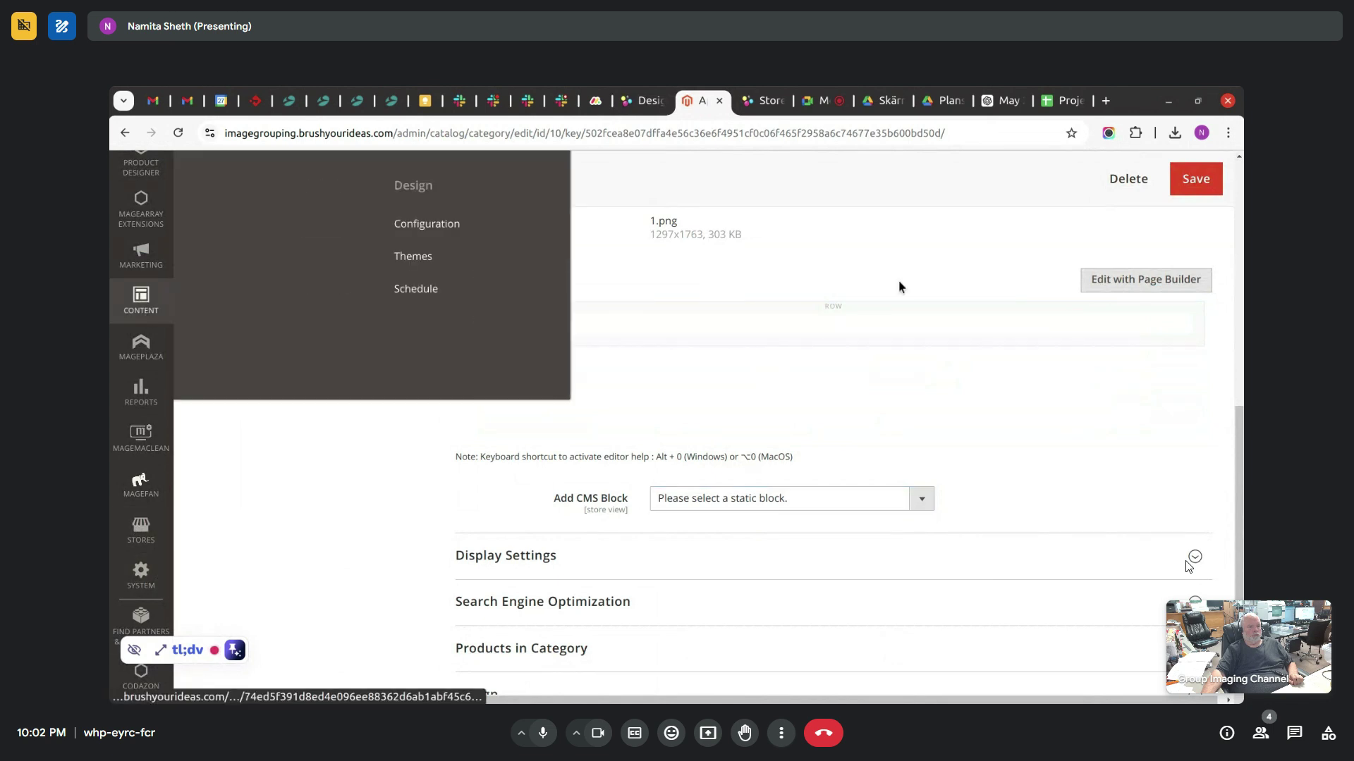
{"action": "left_click_drag", "start_coordinate": [1241, 409], "coordinate": [1235, 265]}
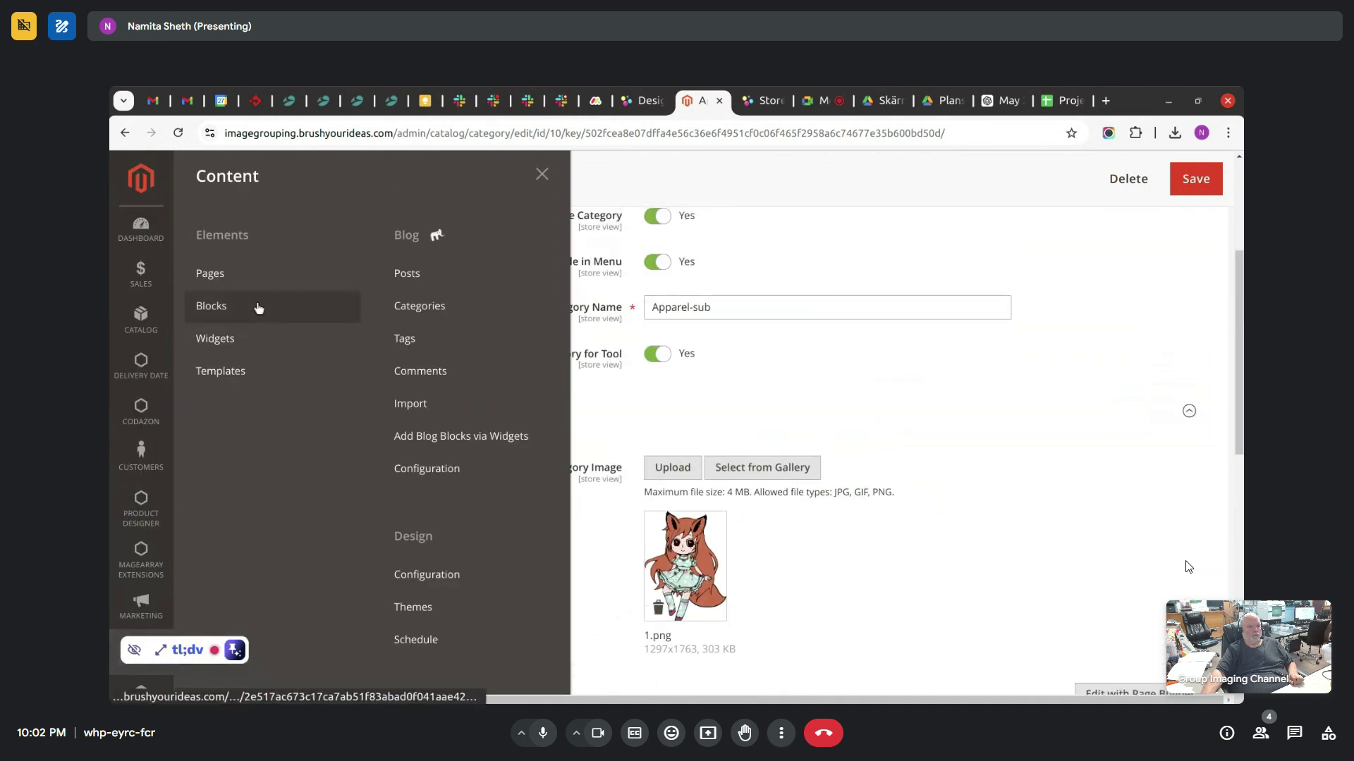
{"action": "middle_click", "coordinate": [213, 310]}
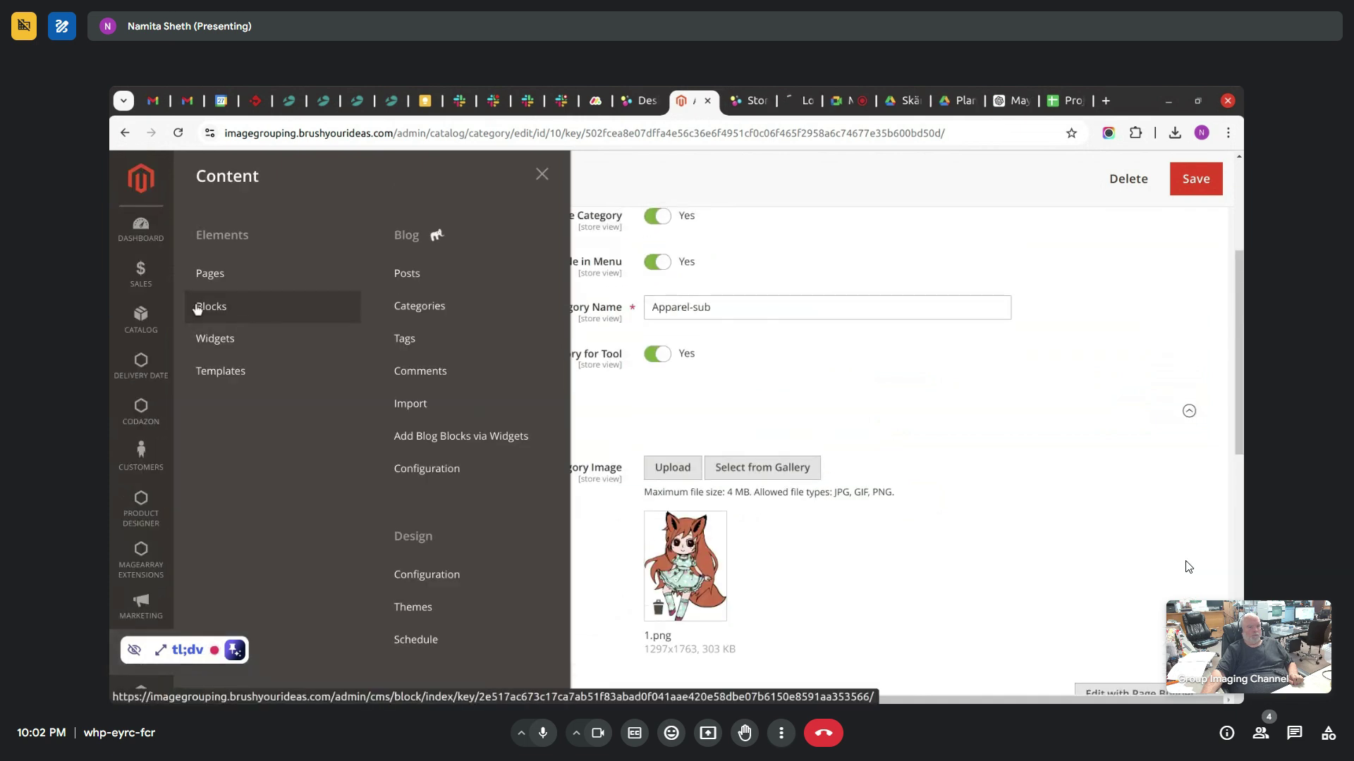
{"action": "left_click", "coordinate": [780, 247]}
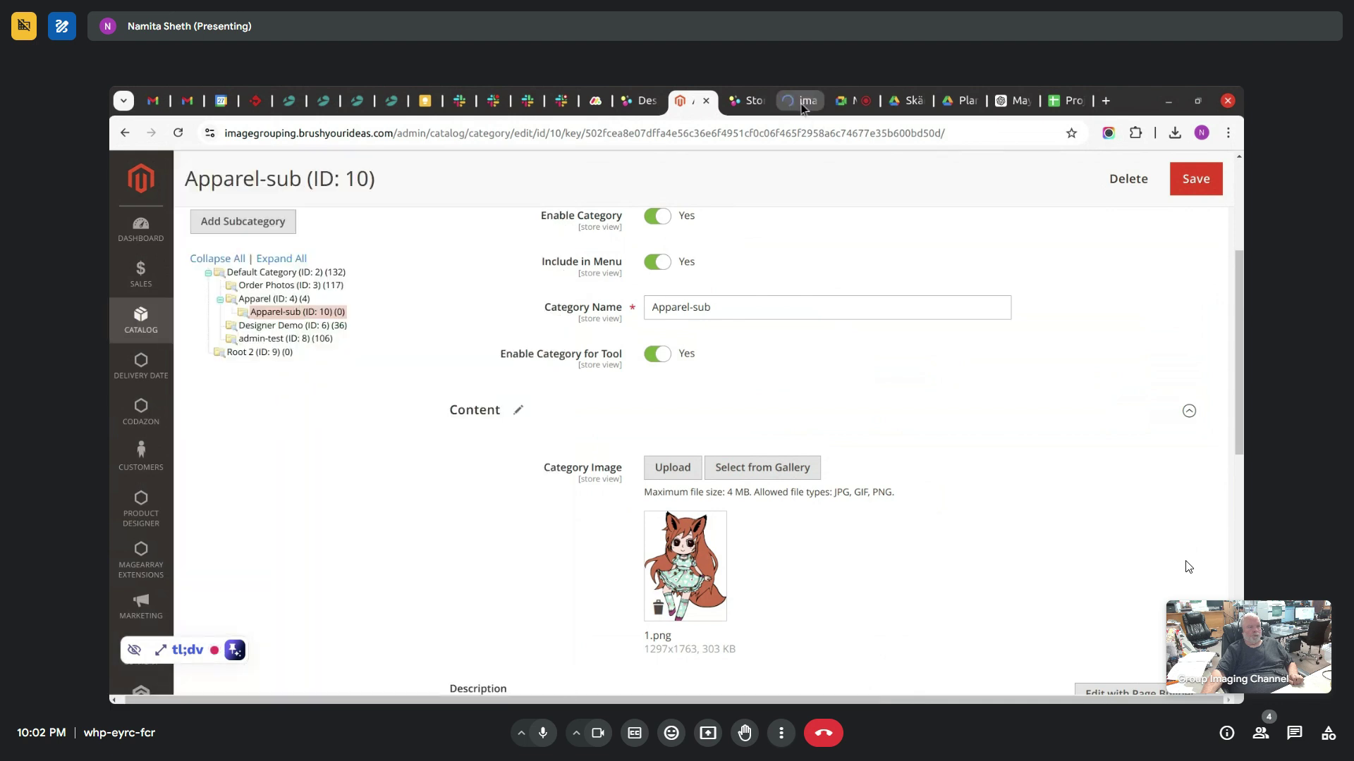
{"action": "left_click", "coordinate": [796, 100]}
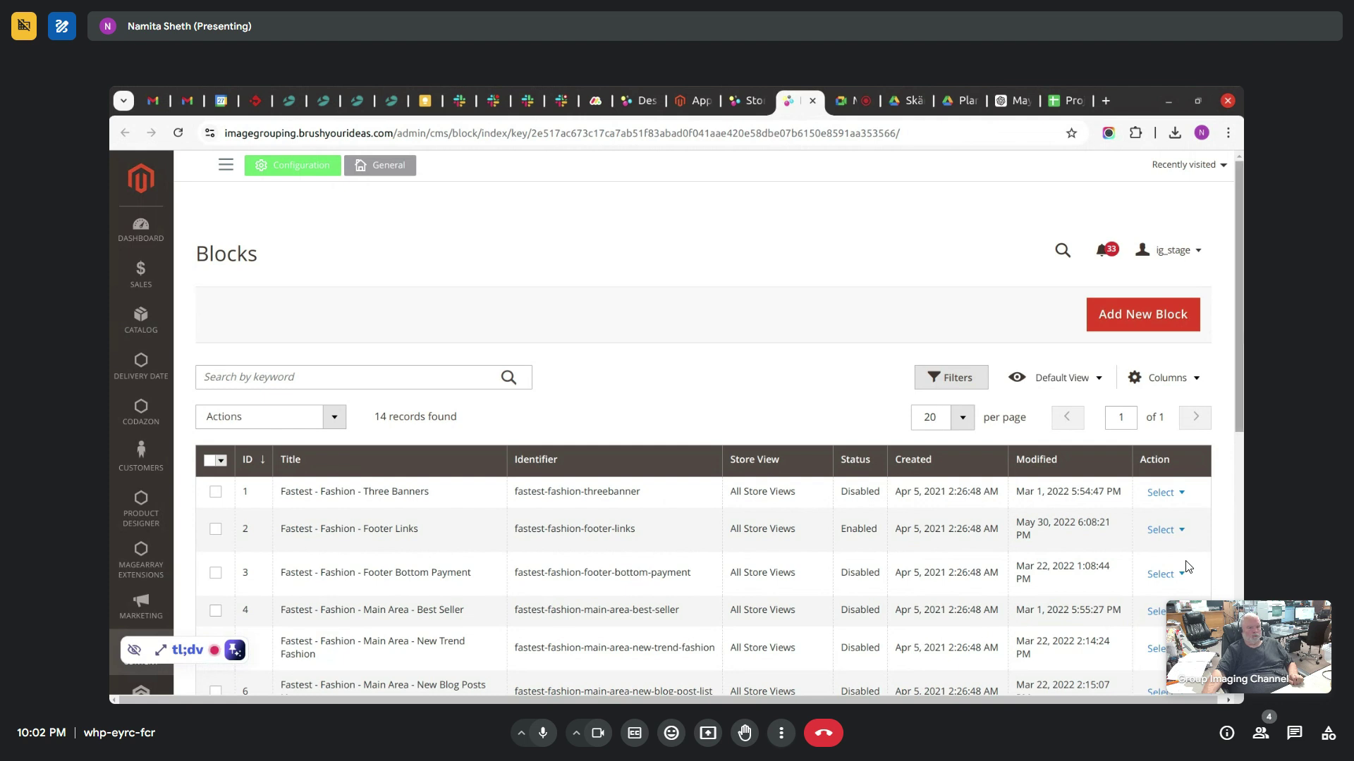
{"action": "scroll", "coordinate": [1238, 314], "scroll_direction": "down", "scroll_amount": 2}
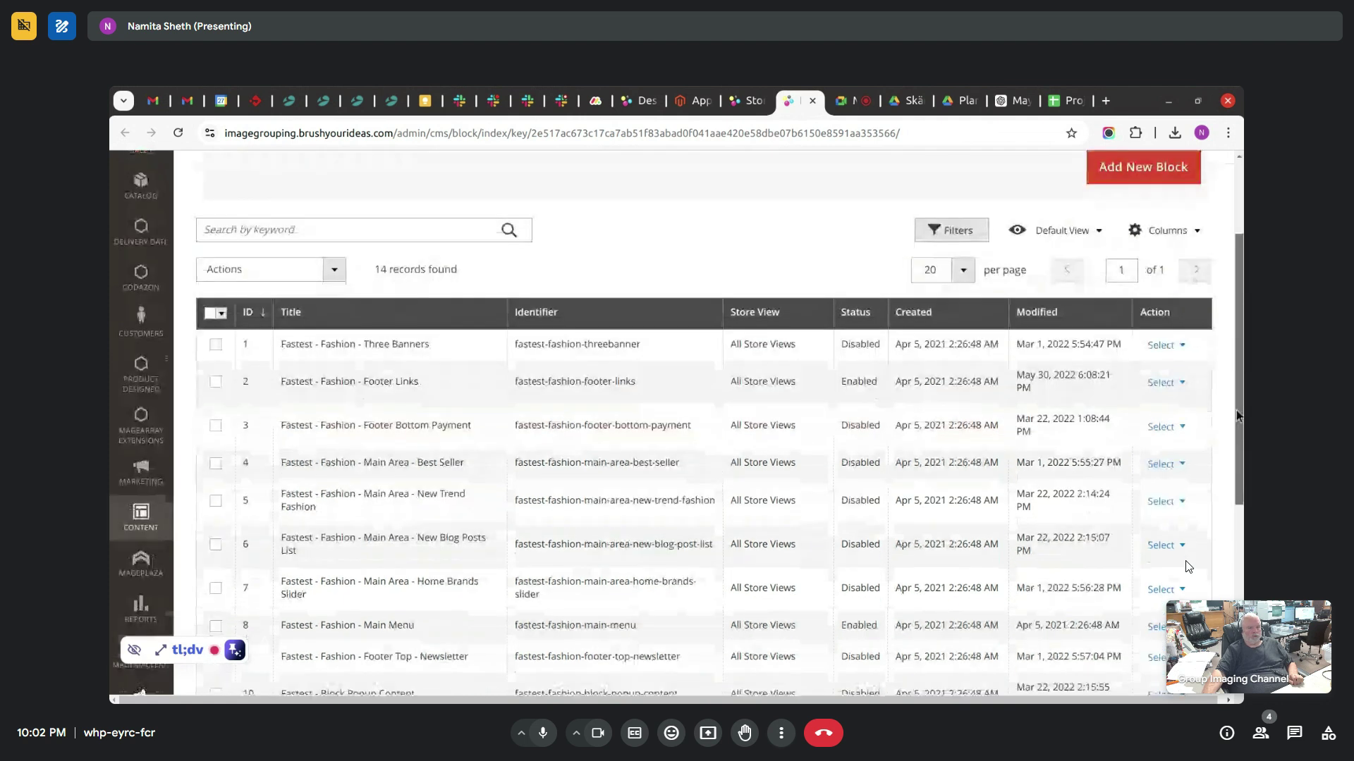
{"action": "scroll", "coordinate": [1189, 566], "scroll_direction": "up", "scroll_amount": 2}
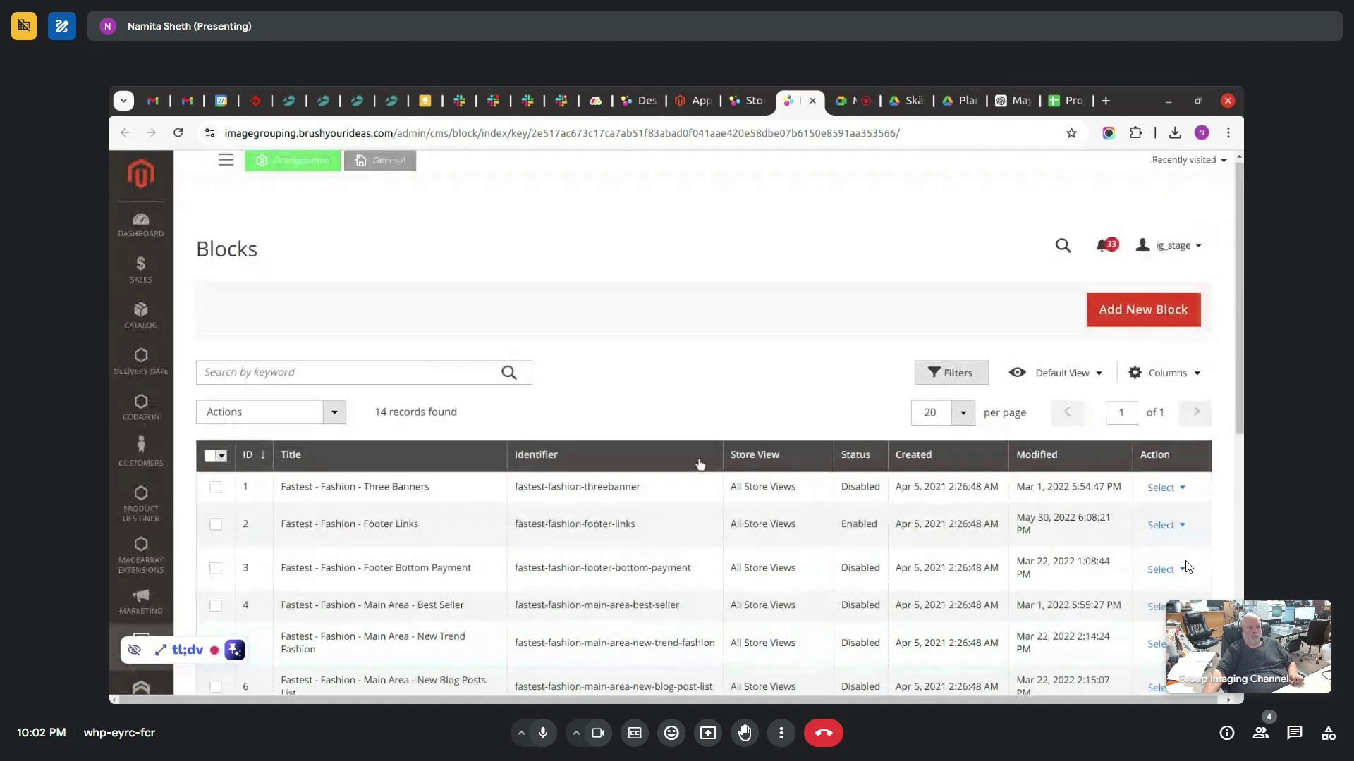
- Return to the Apparel-sub category and browse the static blocks offered for its Add CMS Block setting
{"action": "left_click", "coordinate": [691, 100]}
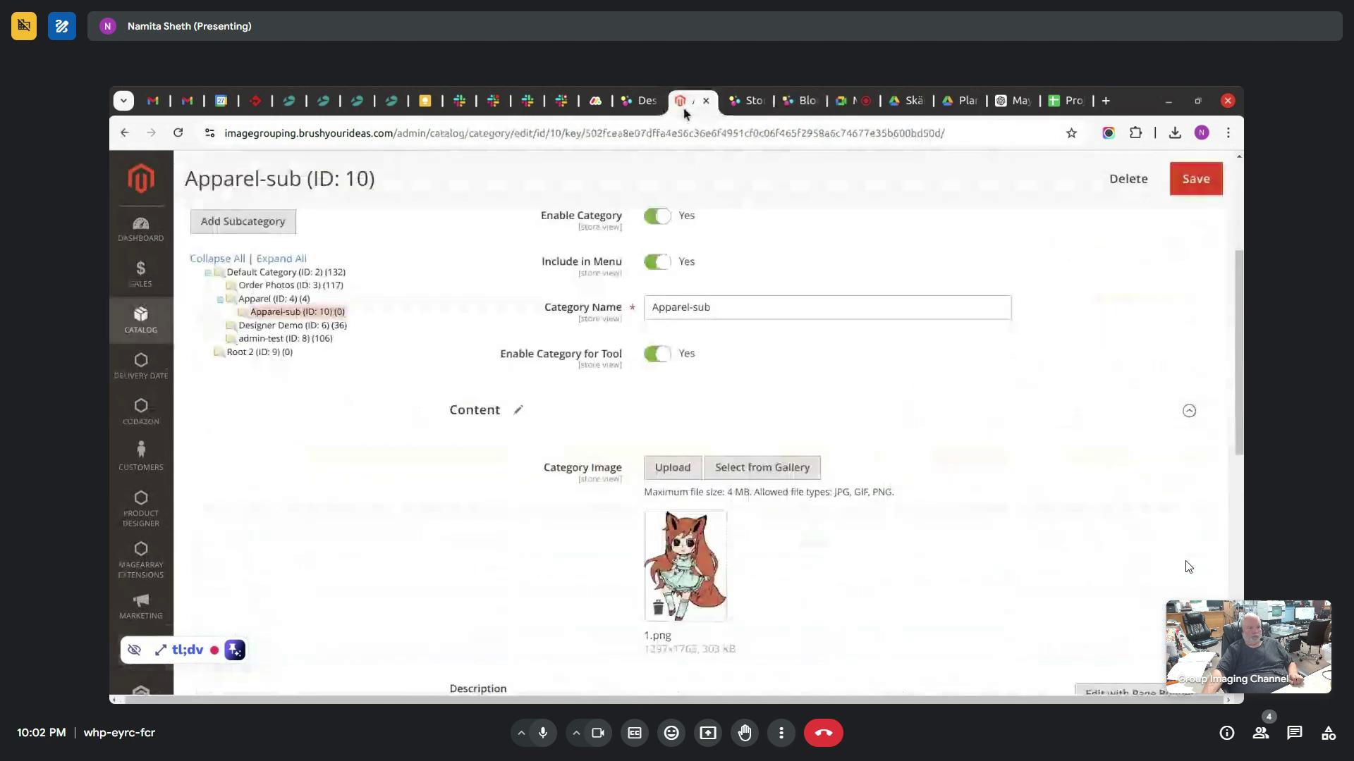
{"action": "scroll", "coordinate": [1190, 432], "scroll_direction": "down", "scroll_amount": 6}
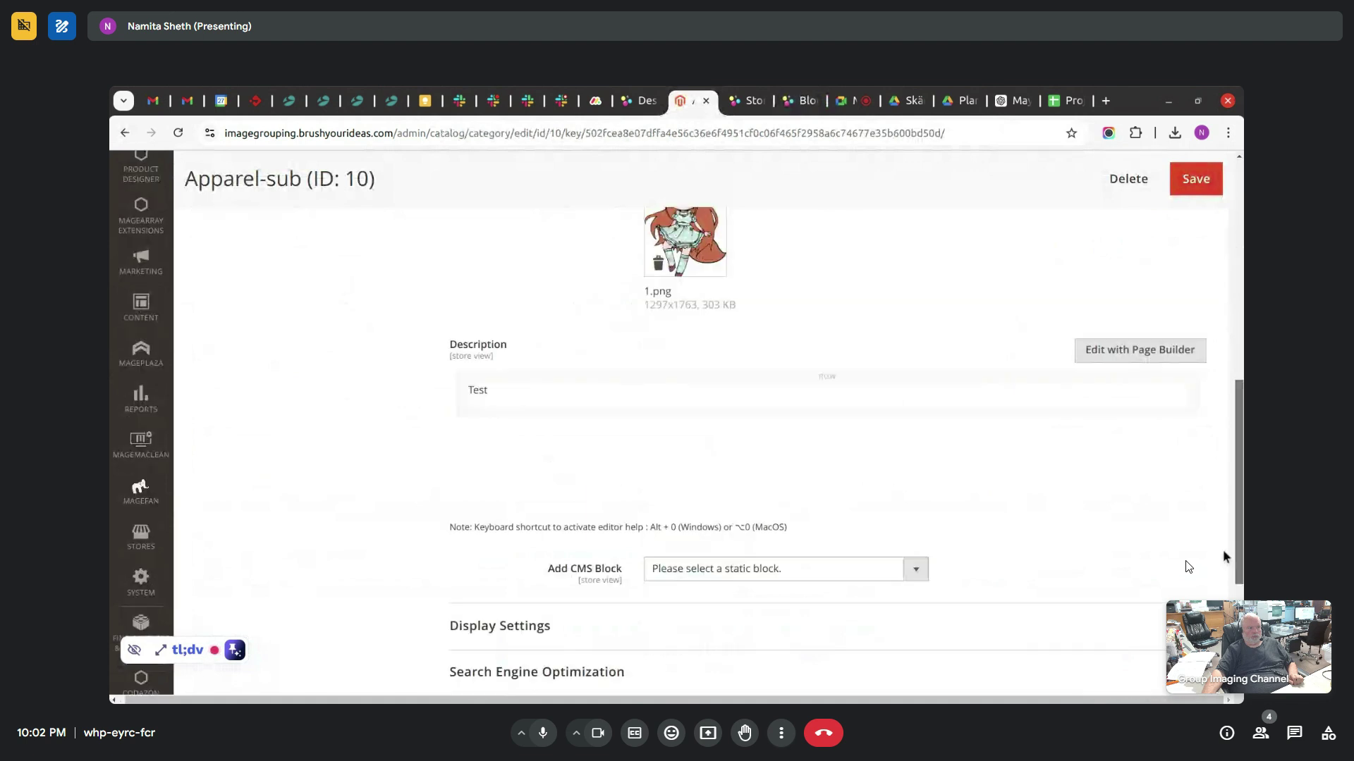
{"action": "left_click", "coordinate": [769, 500]}
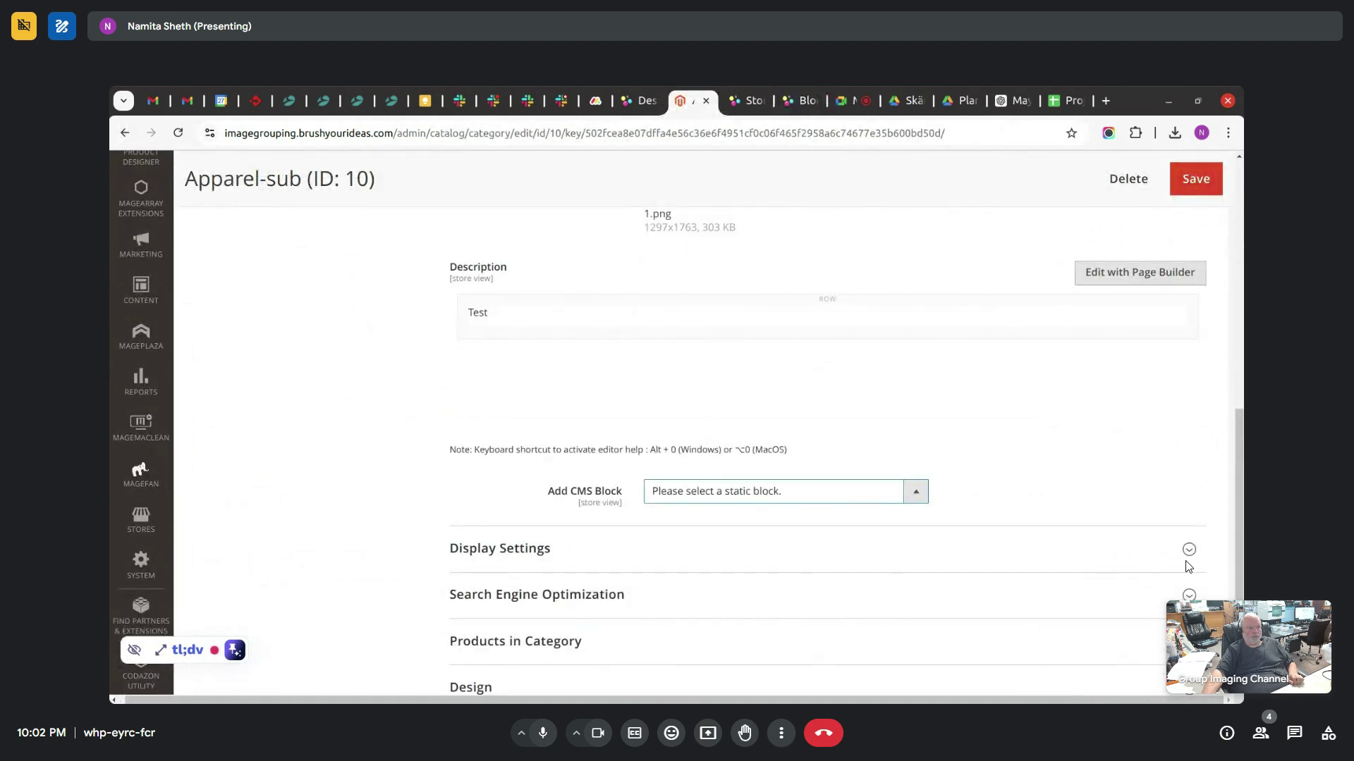
{"action": "key", "text": "Down"}
{"action": "key", "text": "Down"}
{"action": "key", "text": "Down"}
{"action": "key", "text": "Down"}
{"action": "key", "text": "Down"}
{"action": "key", "text": "Up"}
{"action": "key", "text": "Up"}
{"action": "key", "text": "Up"}
{"action": "key", "text": "Up"}
{"action": "key", "text": "Up"}
- Look at where new blocks are added on the Blocks page, and recheck the Add CMS Block field of Apparel-sub
{"action": "left_click", "coordinate": [799, 103]}
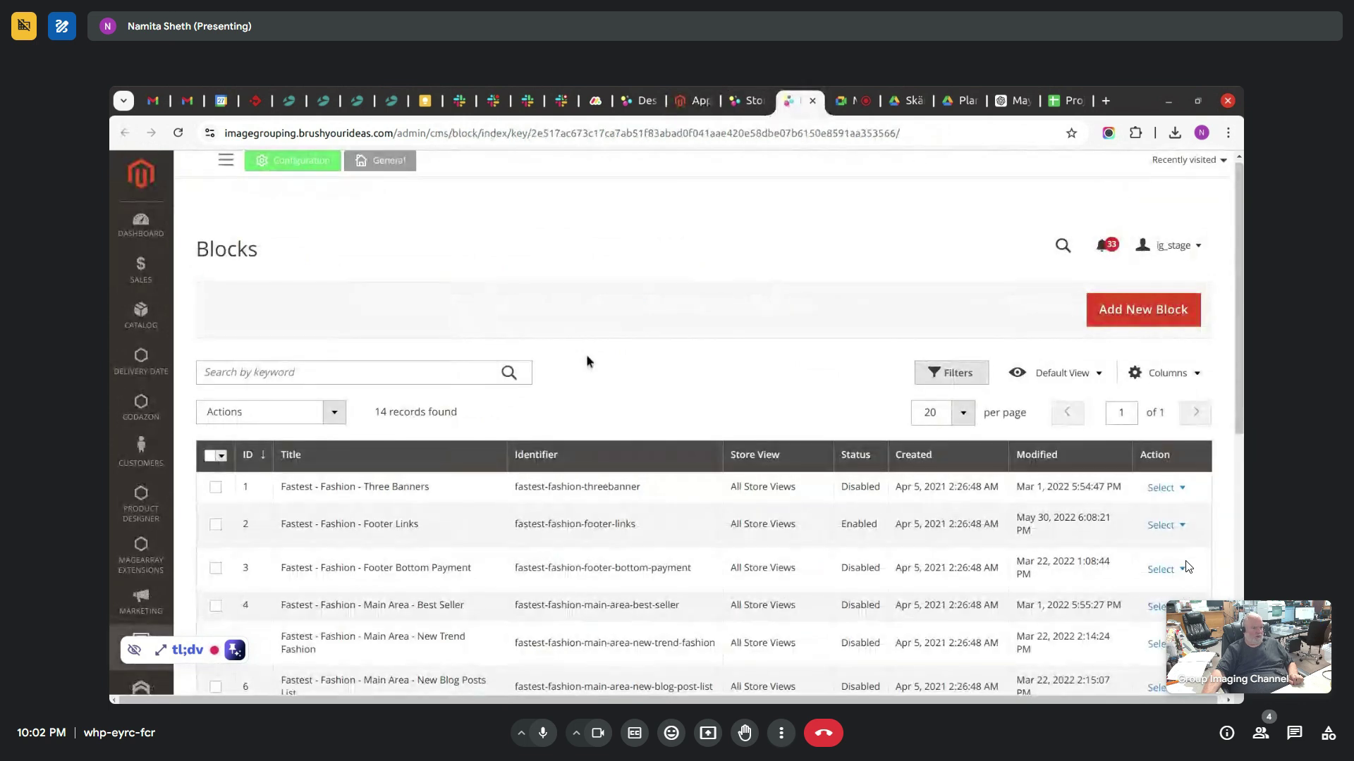
{"action": "left_click", "coordinate": [1160, 314]}
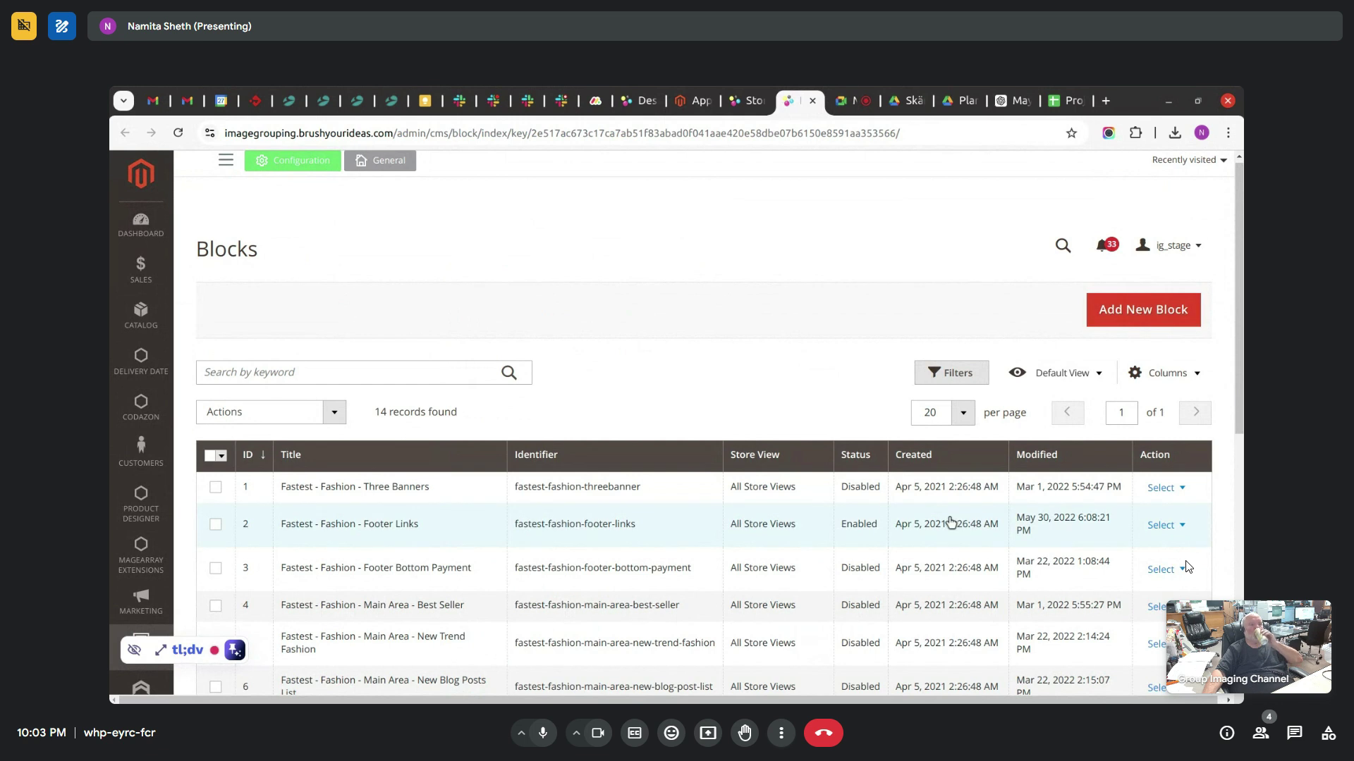
{"action": "left_click", "coordinate": [690, 100]}
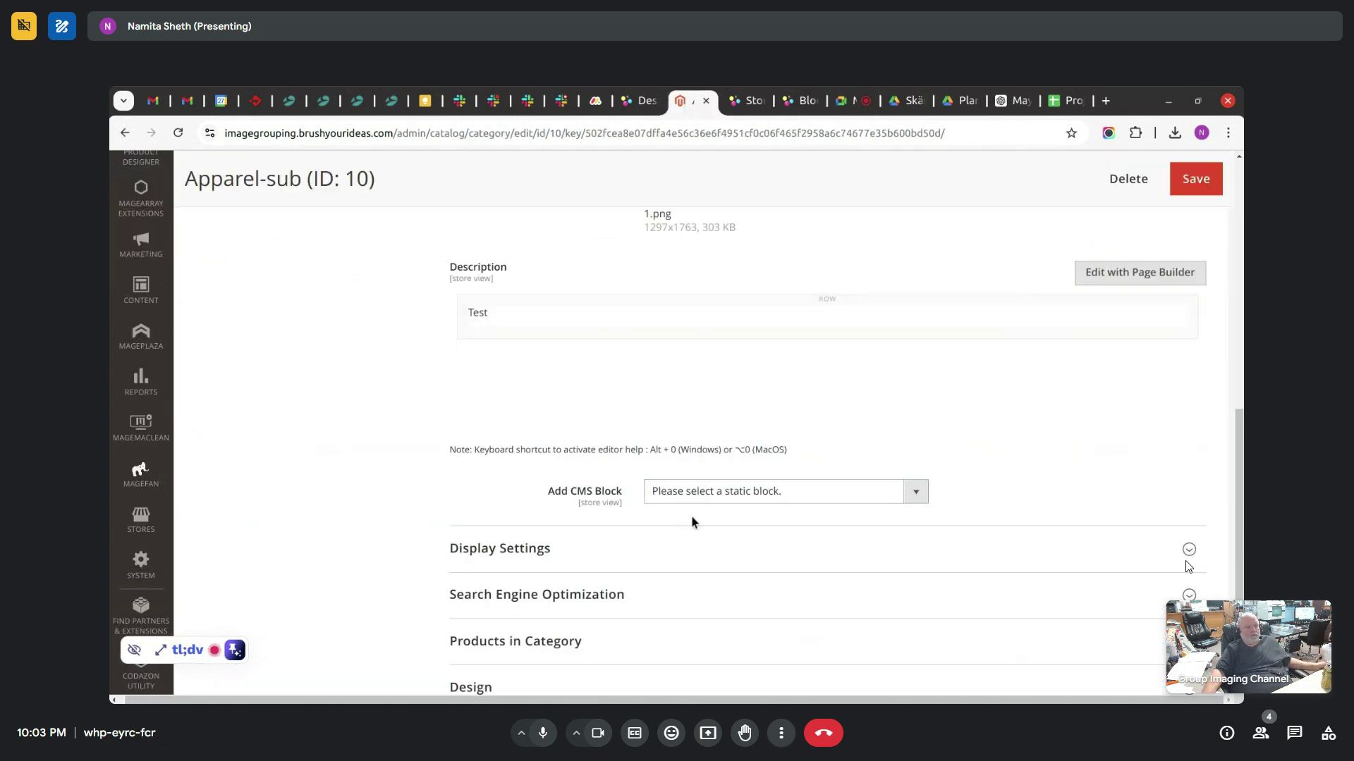
{"action": "left_click", "coordinate": [695, 501]}
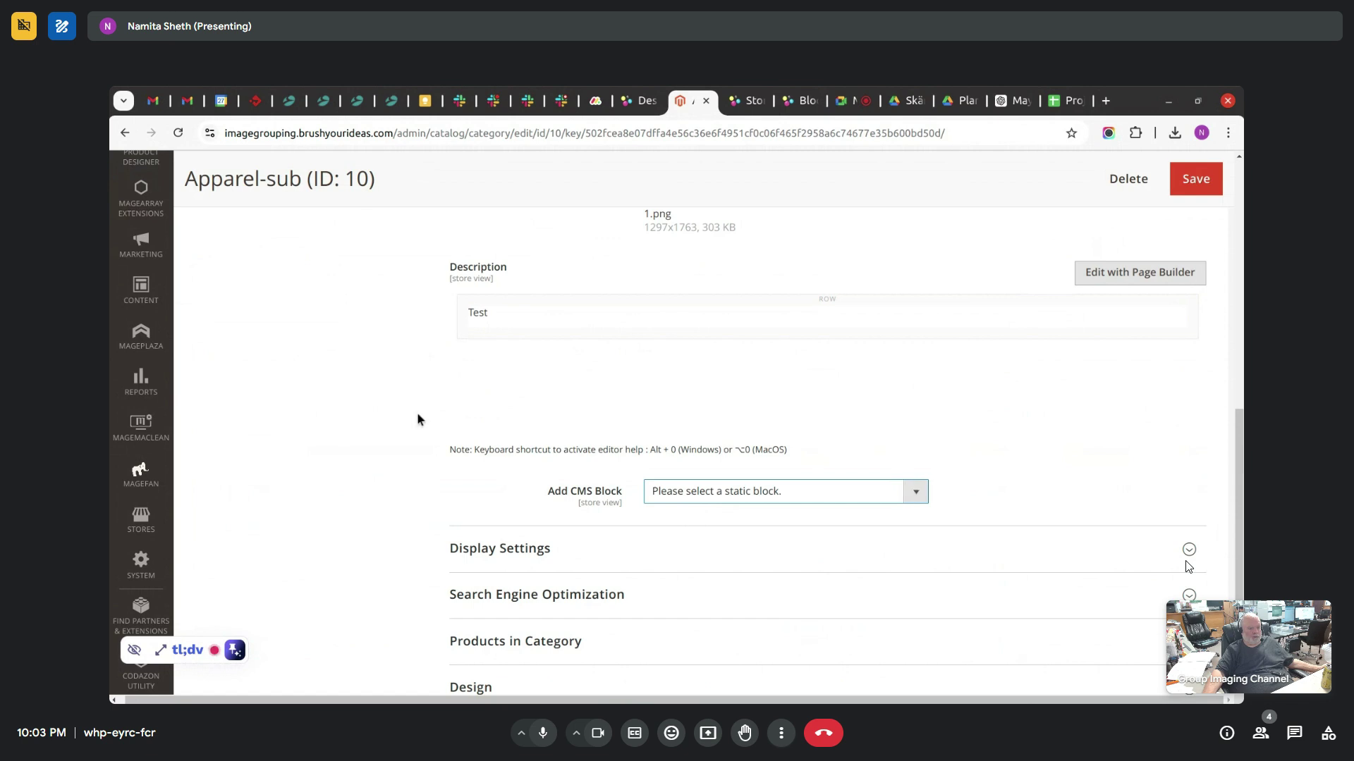
{"action": "left_click", "coordinate": [757, 295]}
- Expand the Display Settings of Apparel-sub and look at the available Display Mode options
{"action": "left_click_drag", "start_coordinate": [1237, 509], "coordinate": [1155, 595]}
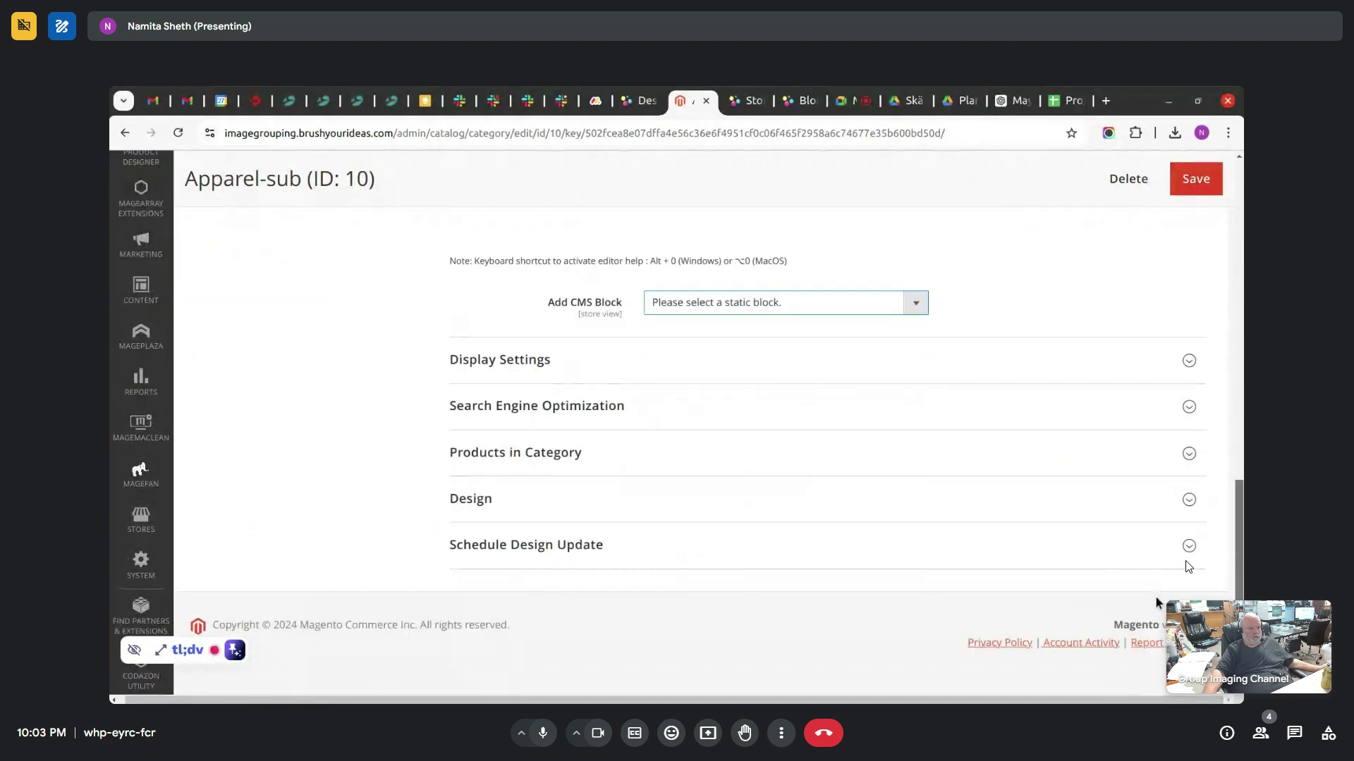
{"action": "left_click", "coordinate": [718, 362]}
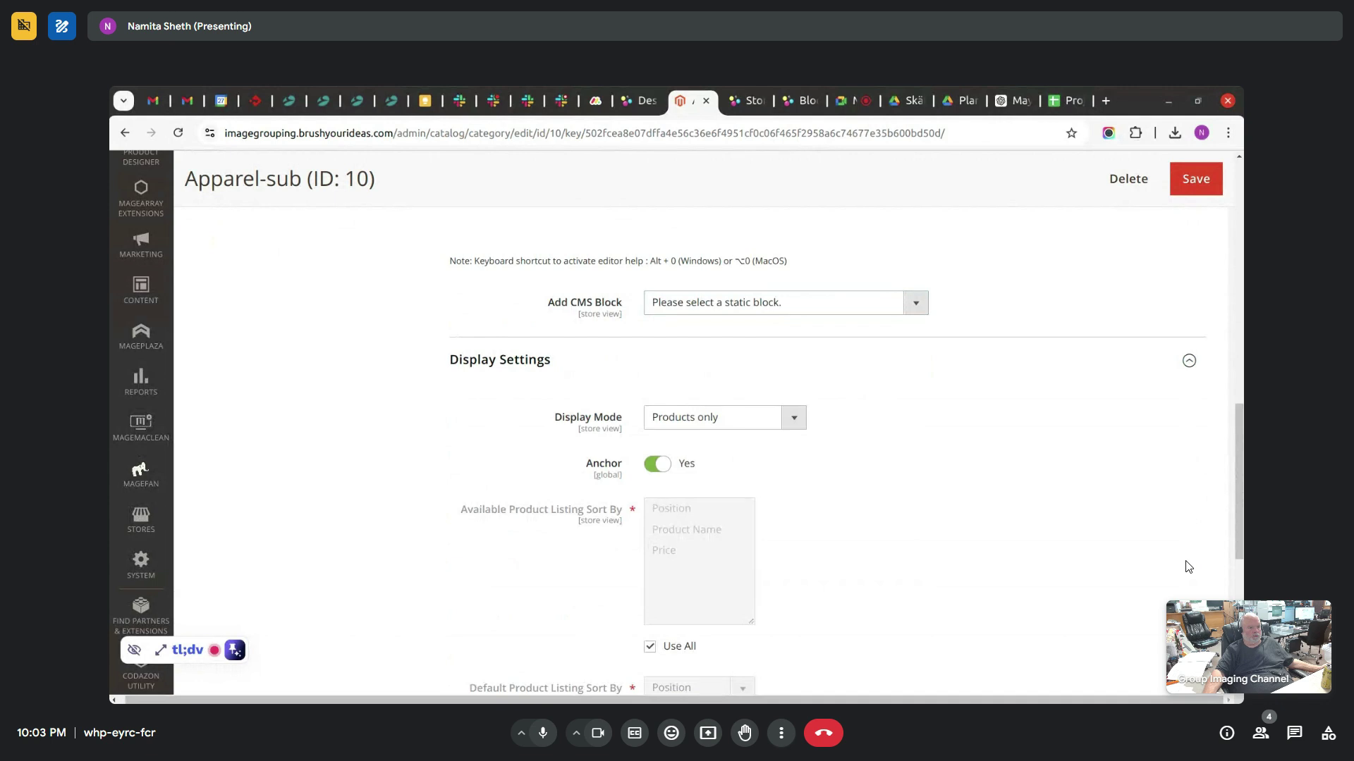
{"action": "left_click", "coordinate": [698, 423]}
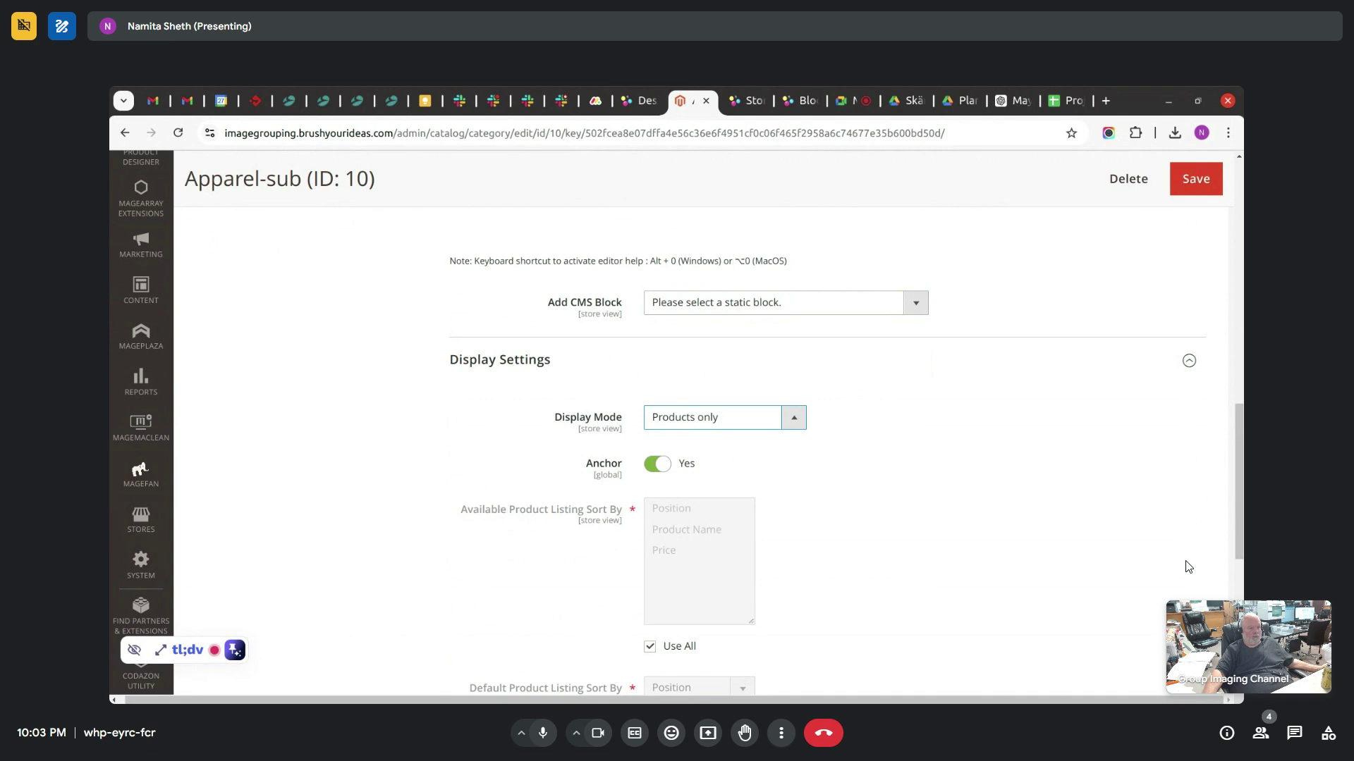
{"action": "left_click", "coordinate": [715, 416]}
{"action": "left_click", "coordinate": [727, 419]}
{"action": "left_click", "coordinate": [626, 119]}
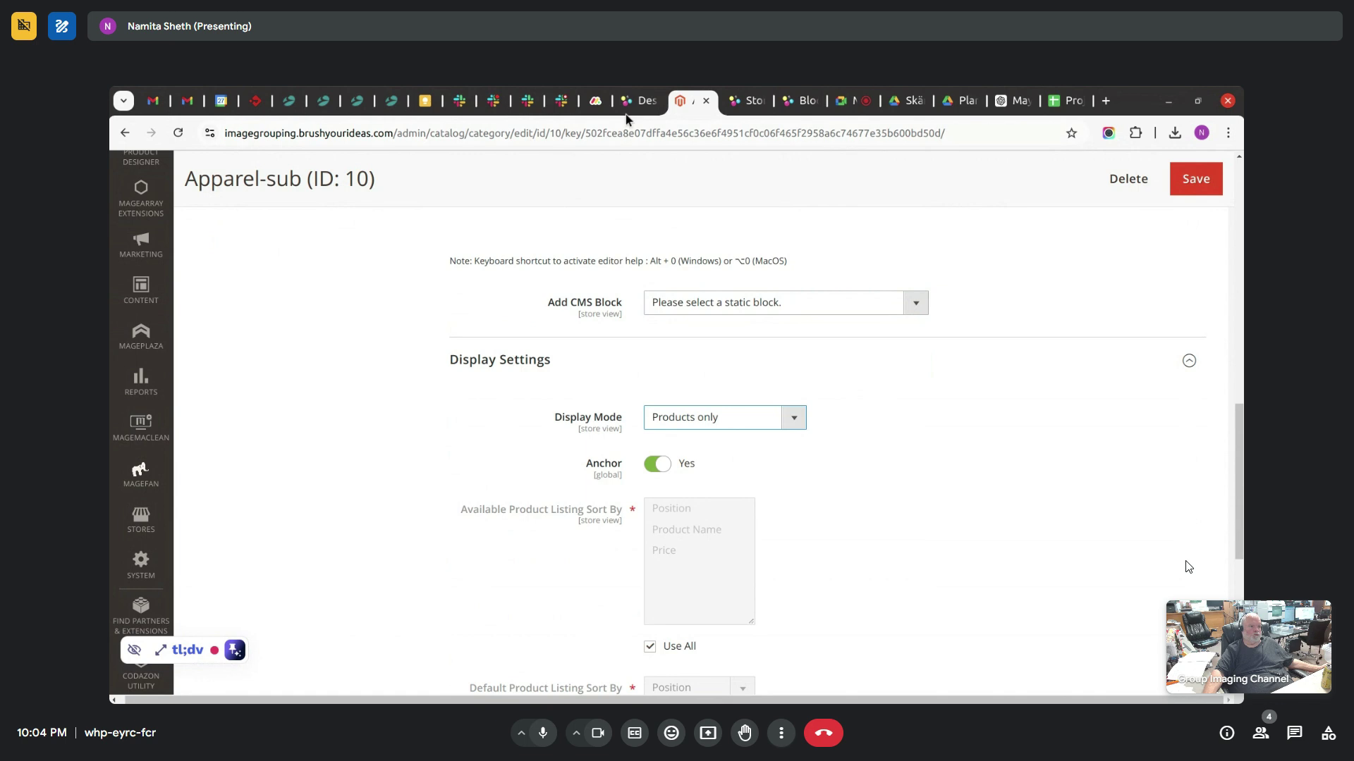
- Check the storefront's Designer Demo page and set the Display Mode of Apparel-sub to Static block only
{"action": "left_click", "coordinate": [631, 100]}
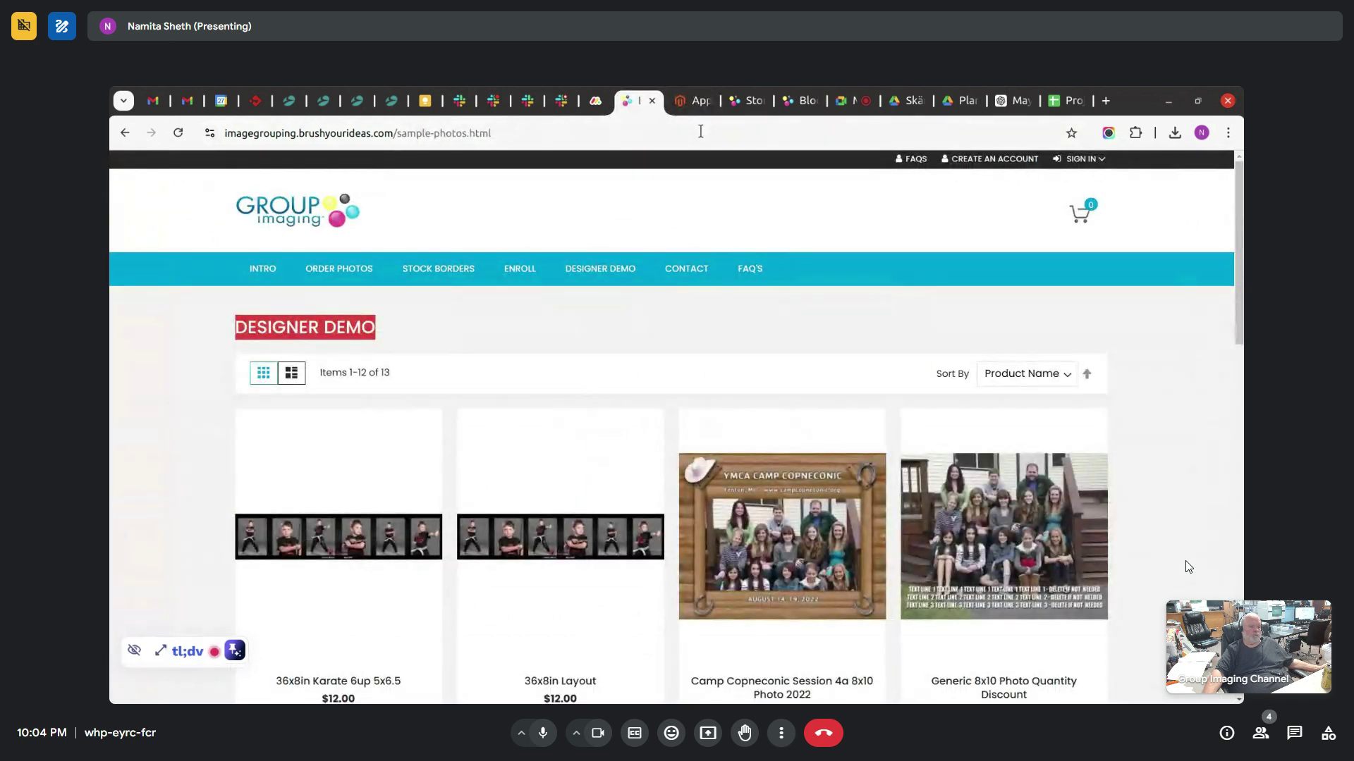
{"action": "left_click", "coordinate": [694, 101]}
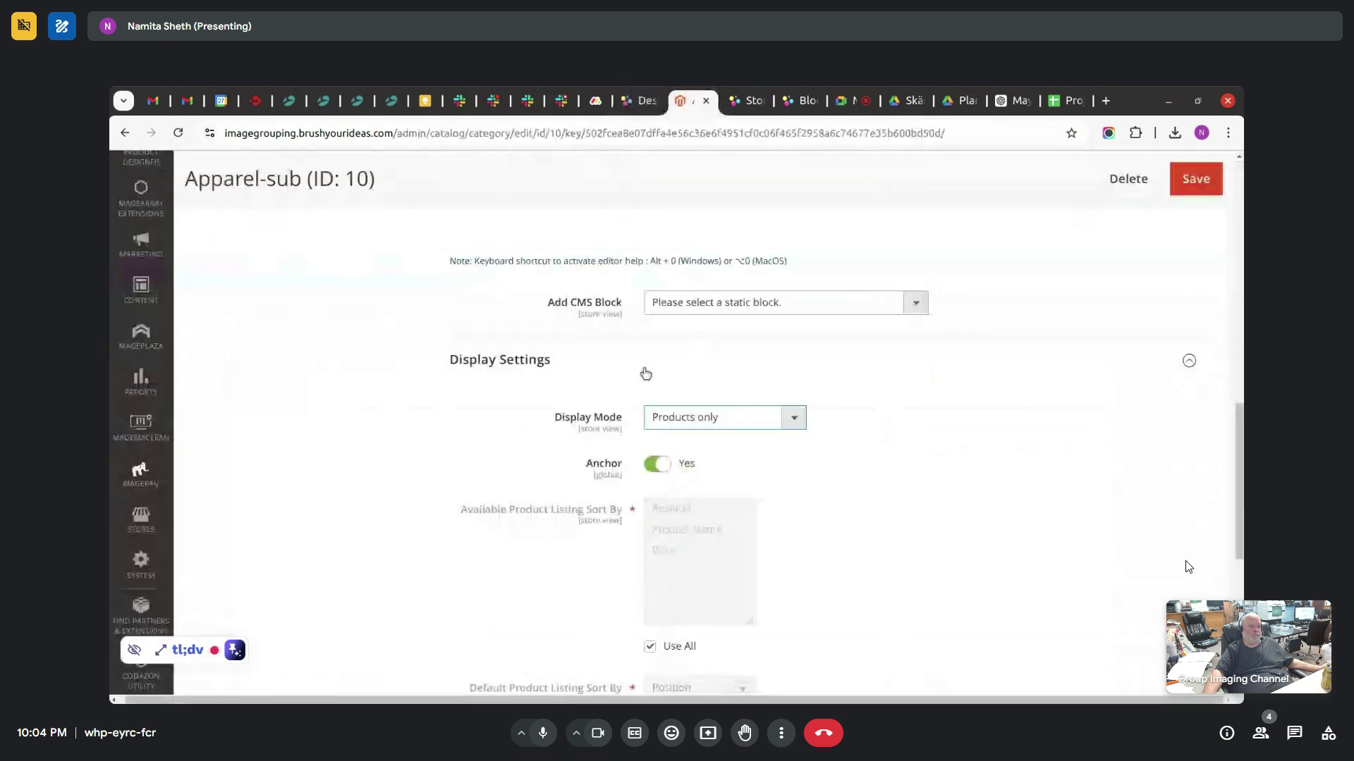
{"action": "triple_click", "coordinate": [617, 297]}
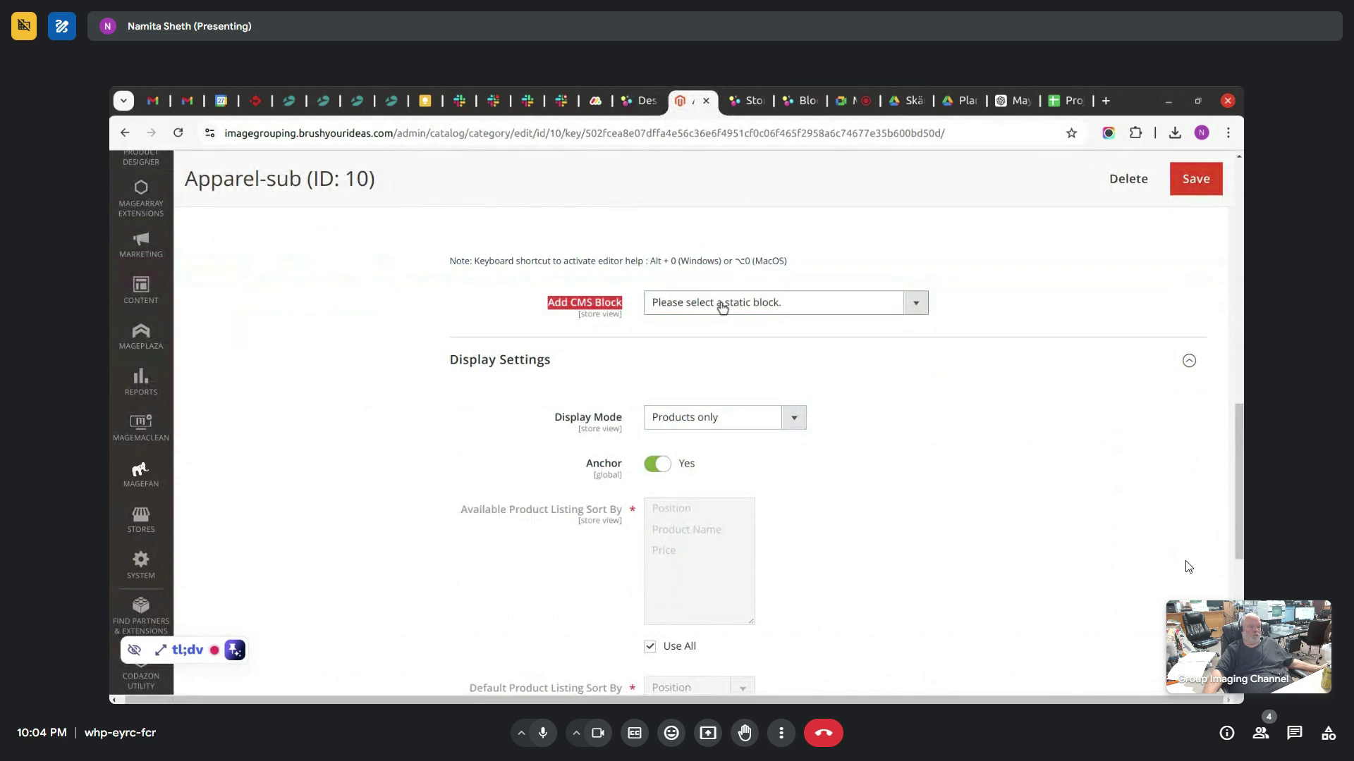
{"action": "left_click_drag", "start_coordinate": [560, 424], "coordinate": [639, 425]}
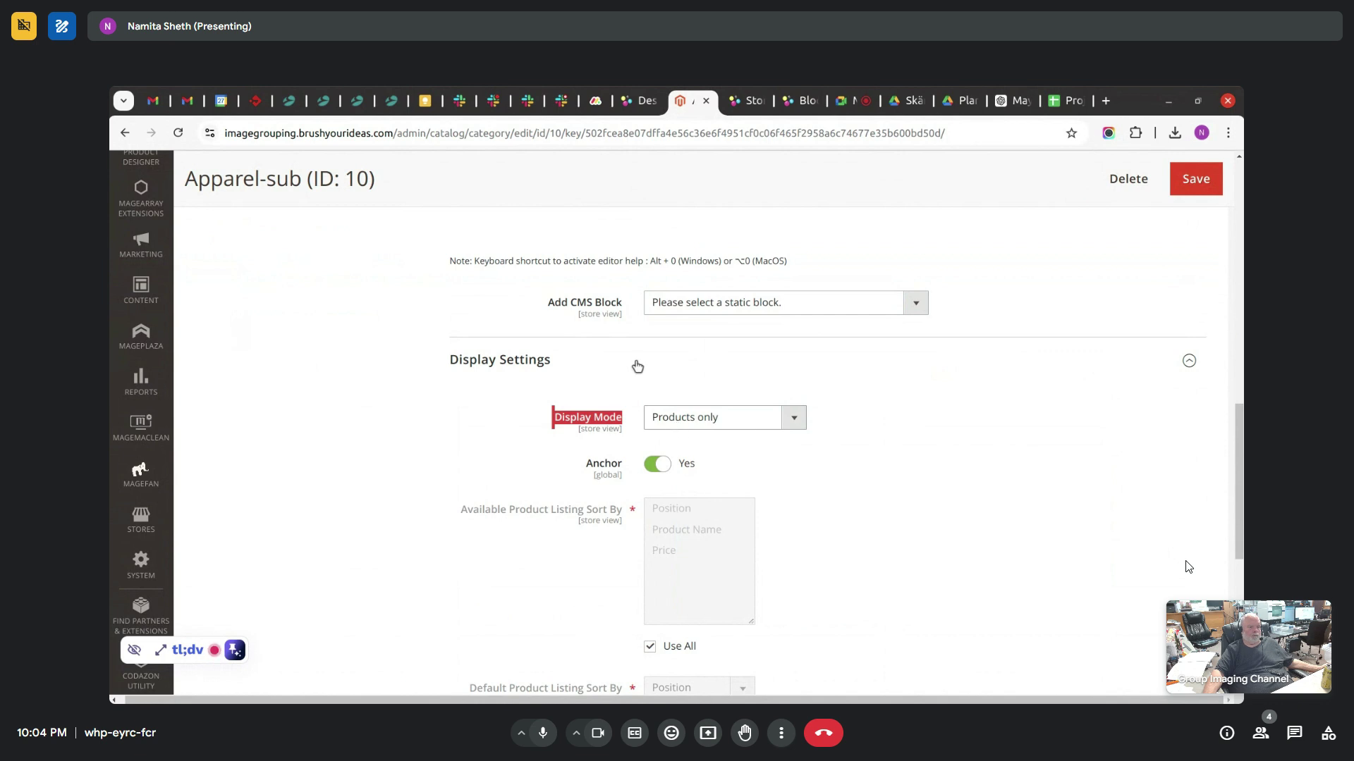
{"action": "left_click_drag", "start_coordinate": [551, 303], "coordinate": [640, 308]}
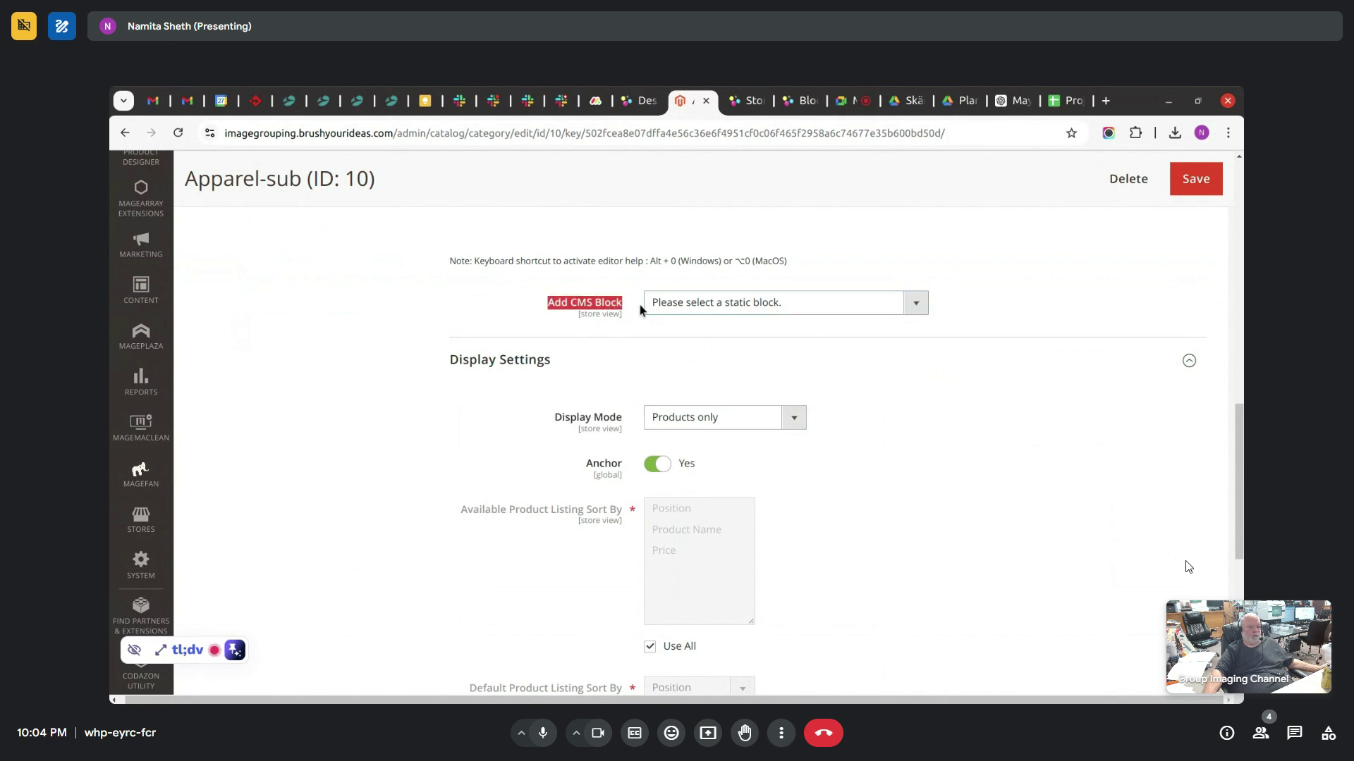
{"action": "left_click", "coordinate": [705, 428]}
{"action": "left_click", "coordinate": [687, 436]}
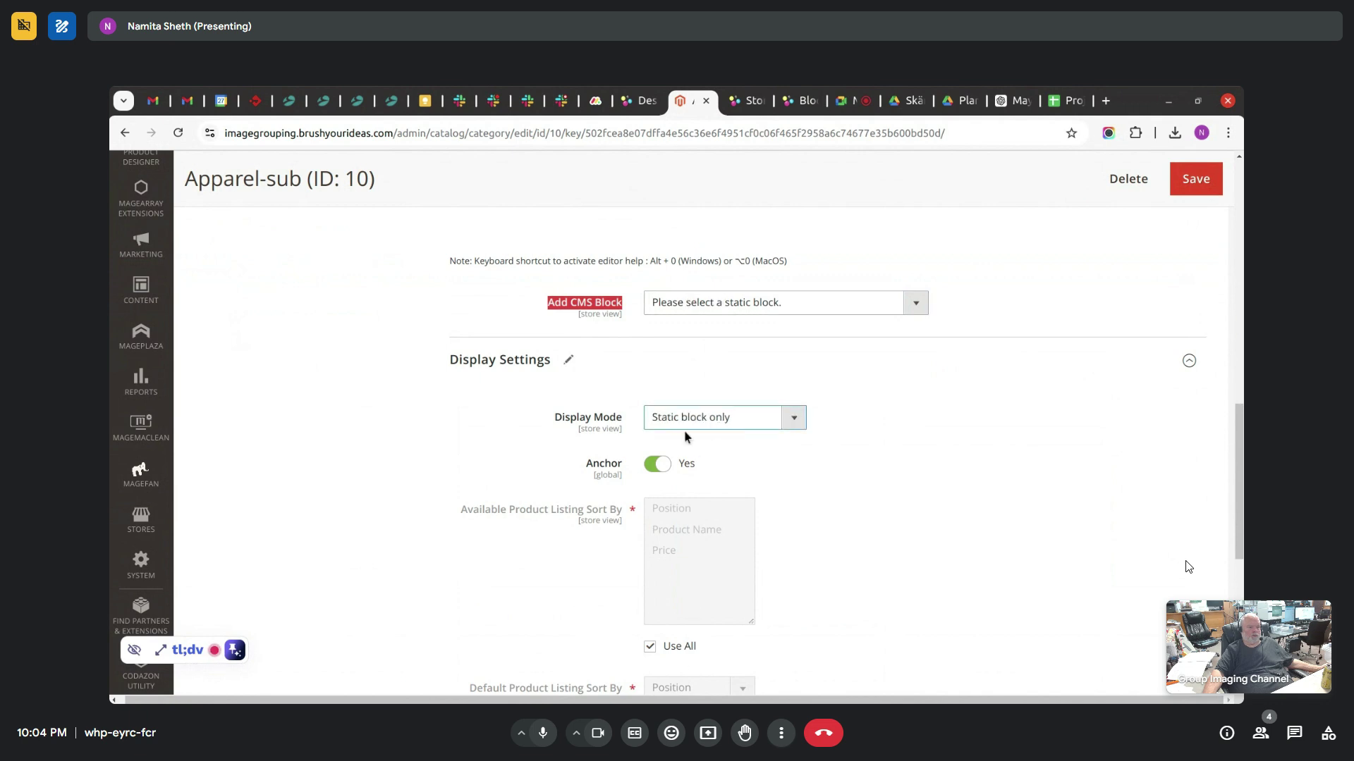
- Compare the storefront page and the Blocks list with the Add CMS Block choices, and save the Apparel-sub category
{"action": "left_click", "coordinate": [645, 100]}
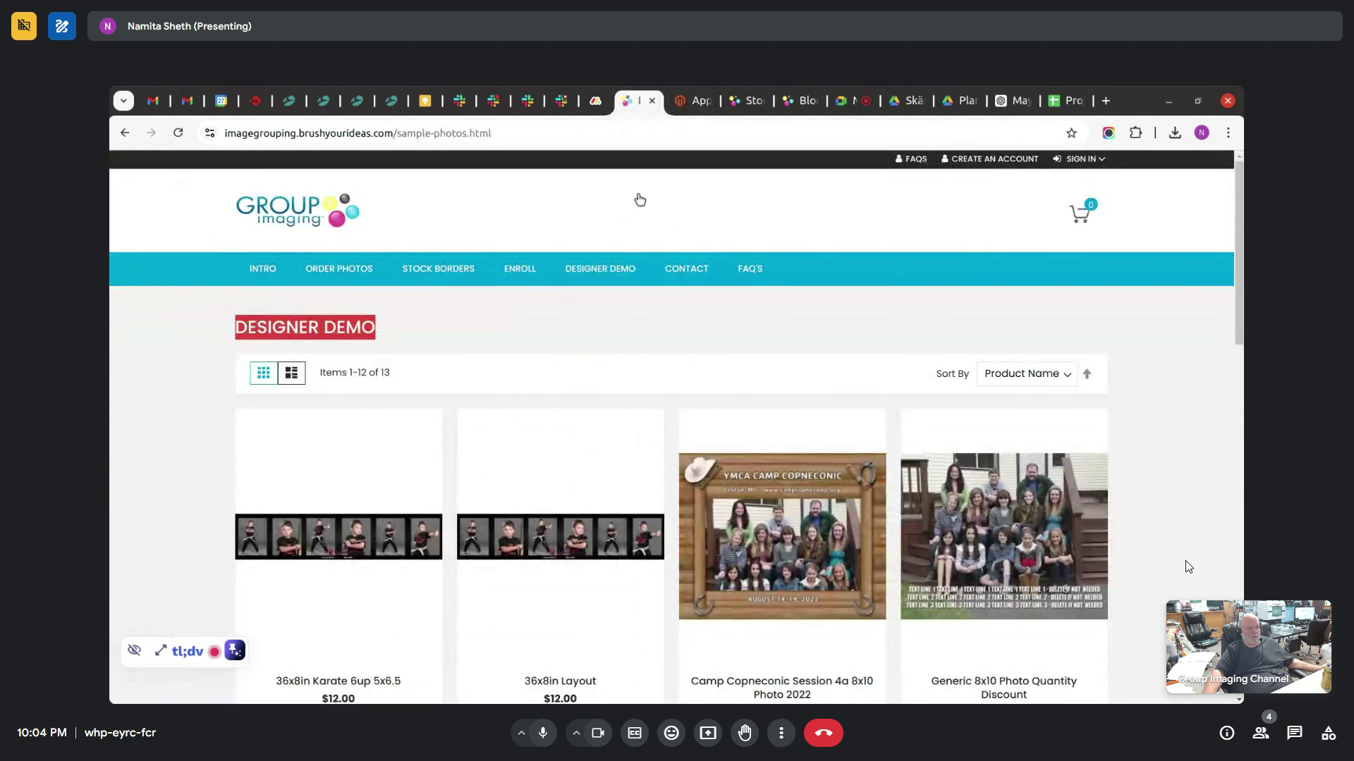
{"action": "left_click", "coordinate": [690, 100]}
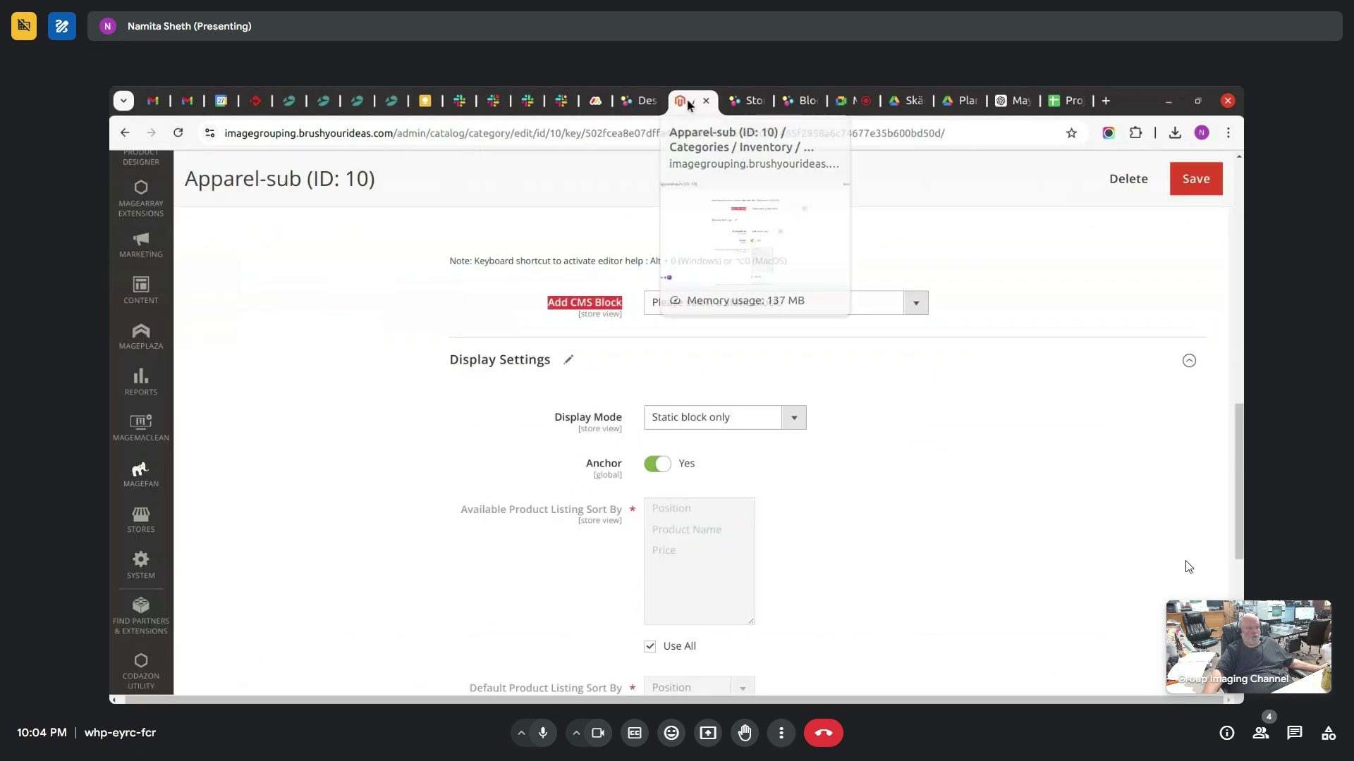
{"action": "left_click", "coordinate": [600, 308]}
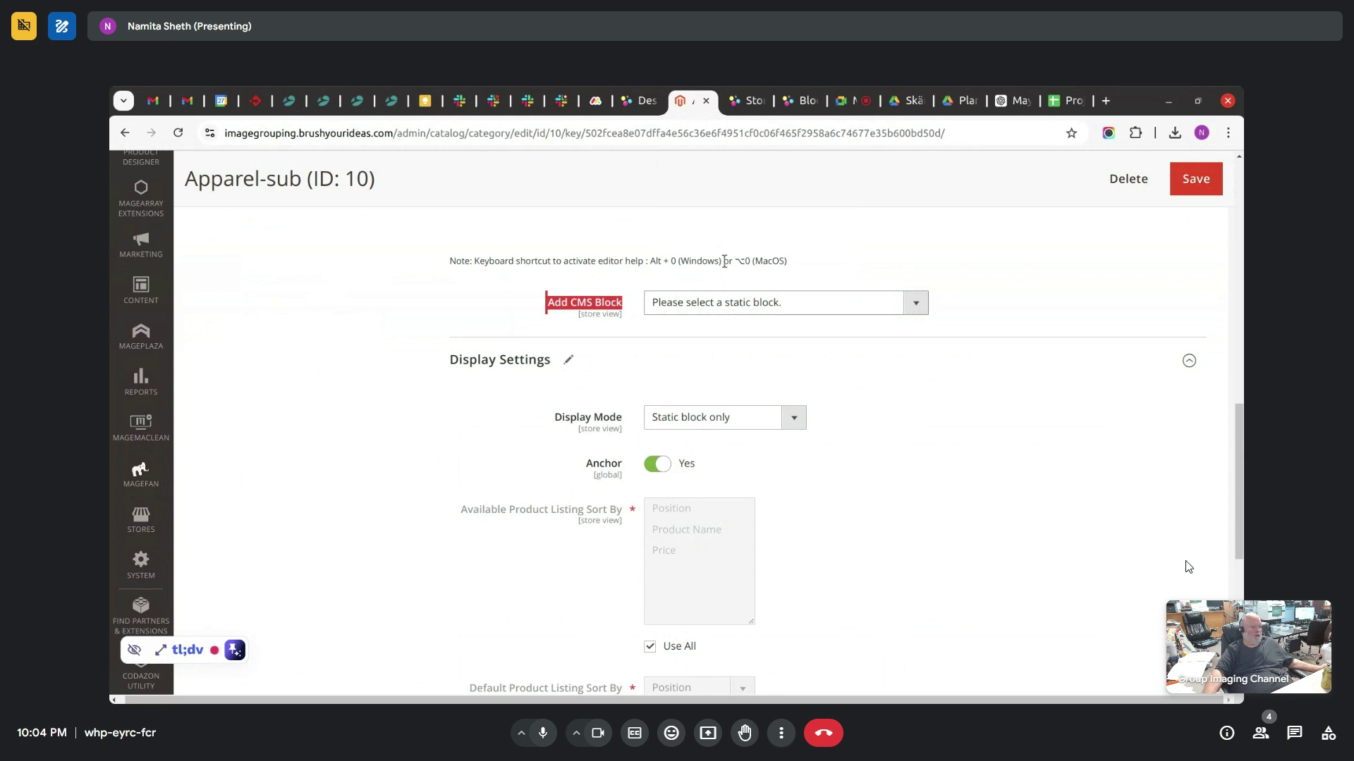
{"action": "left_click", "coordinate": [803, 104]}
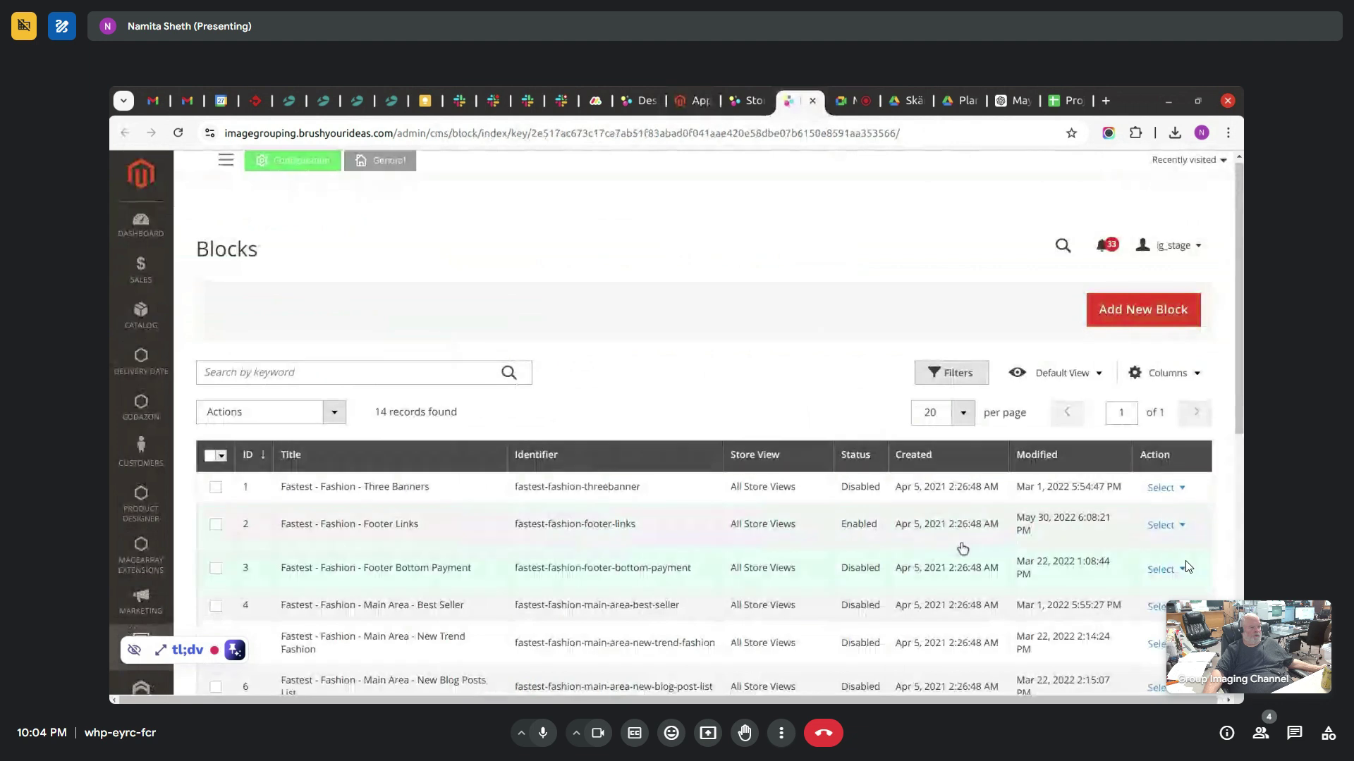
{"action": "left_click", "coordinate": [695, 102]}
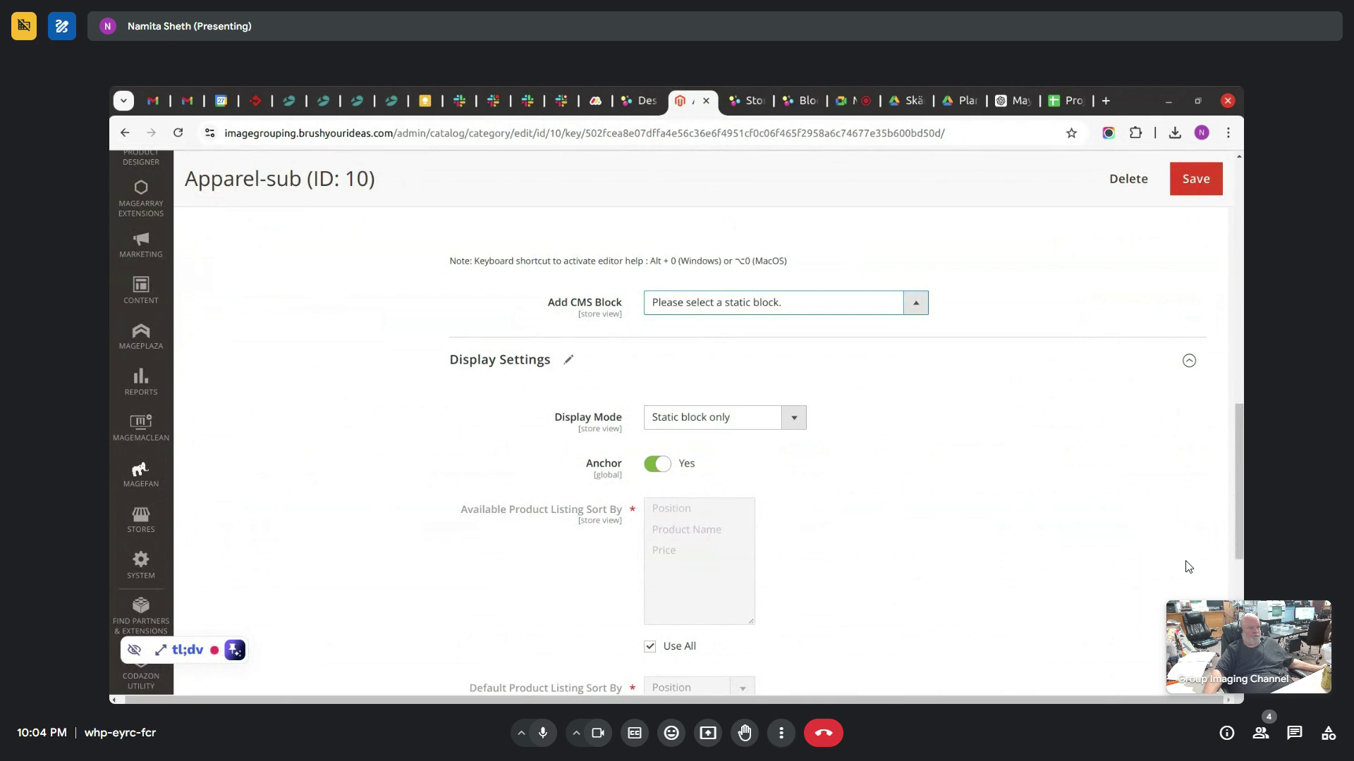
{"action": "key", "text": "Return"}
{"action": "left_click", "coordinate": [1191, 185]}
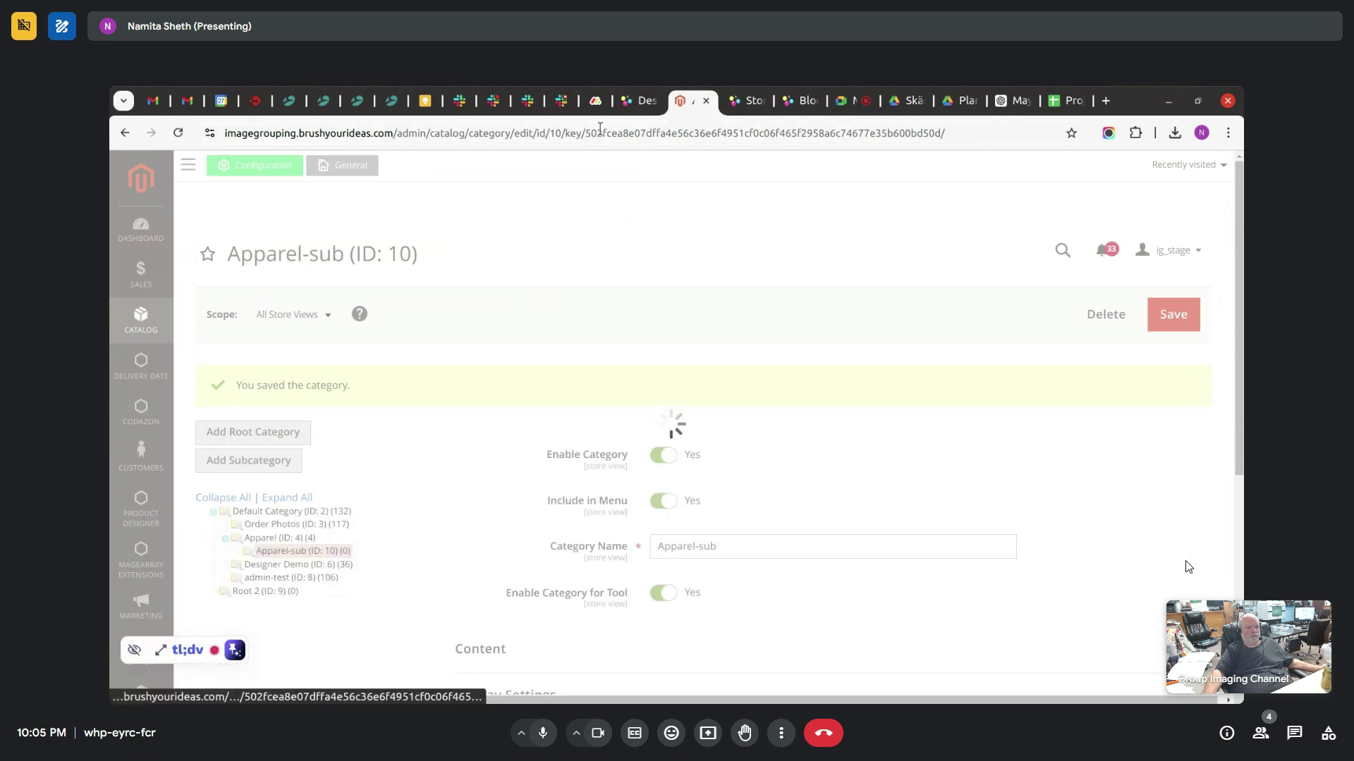
- Compare the storefront's Designer Demo page and its address with the Apparel-sub category's general settings
{"action": "left_click", "coordinate": [642, 106]}
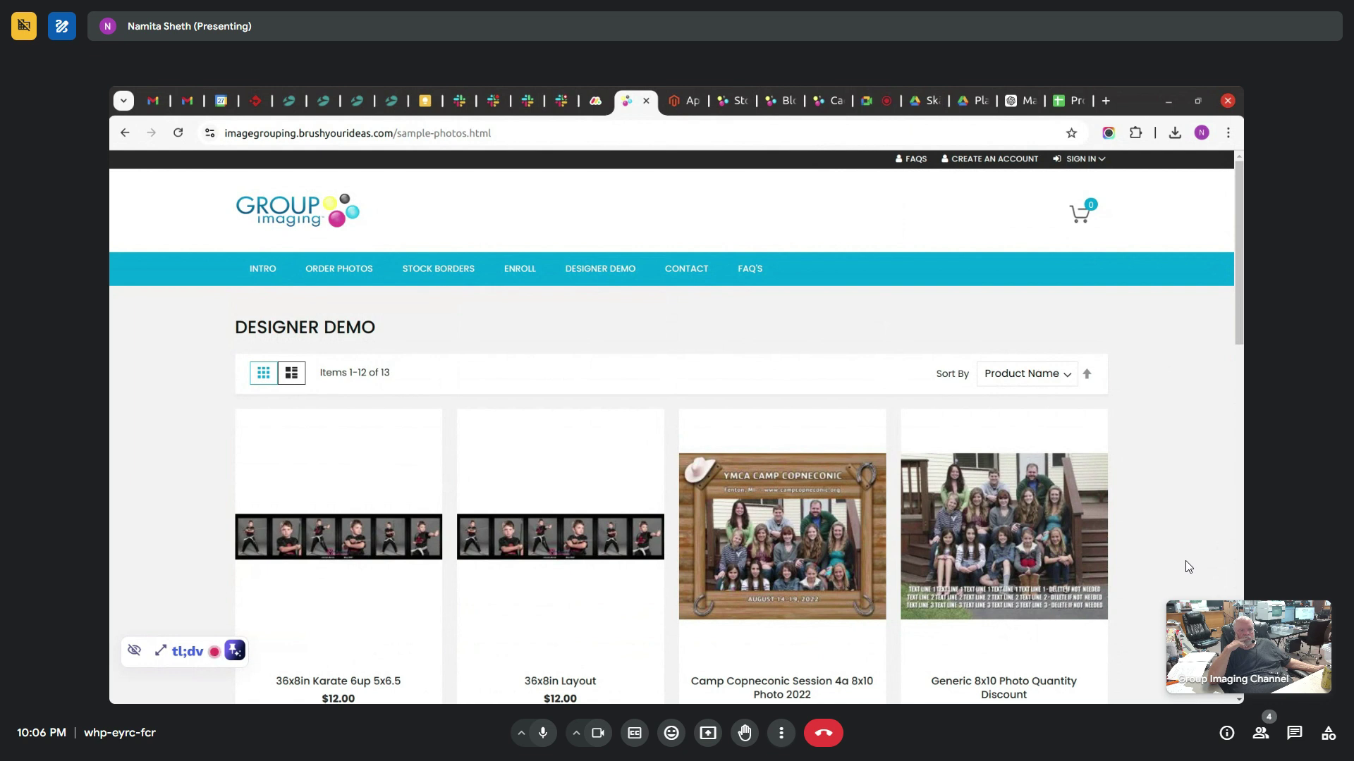
{"action": "left_click", "coordinate": [529, 131]}
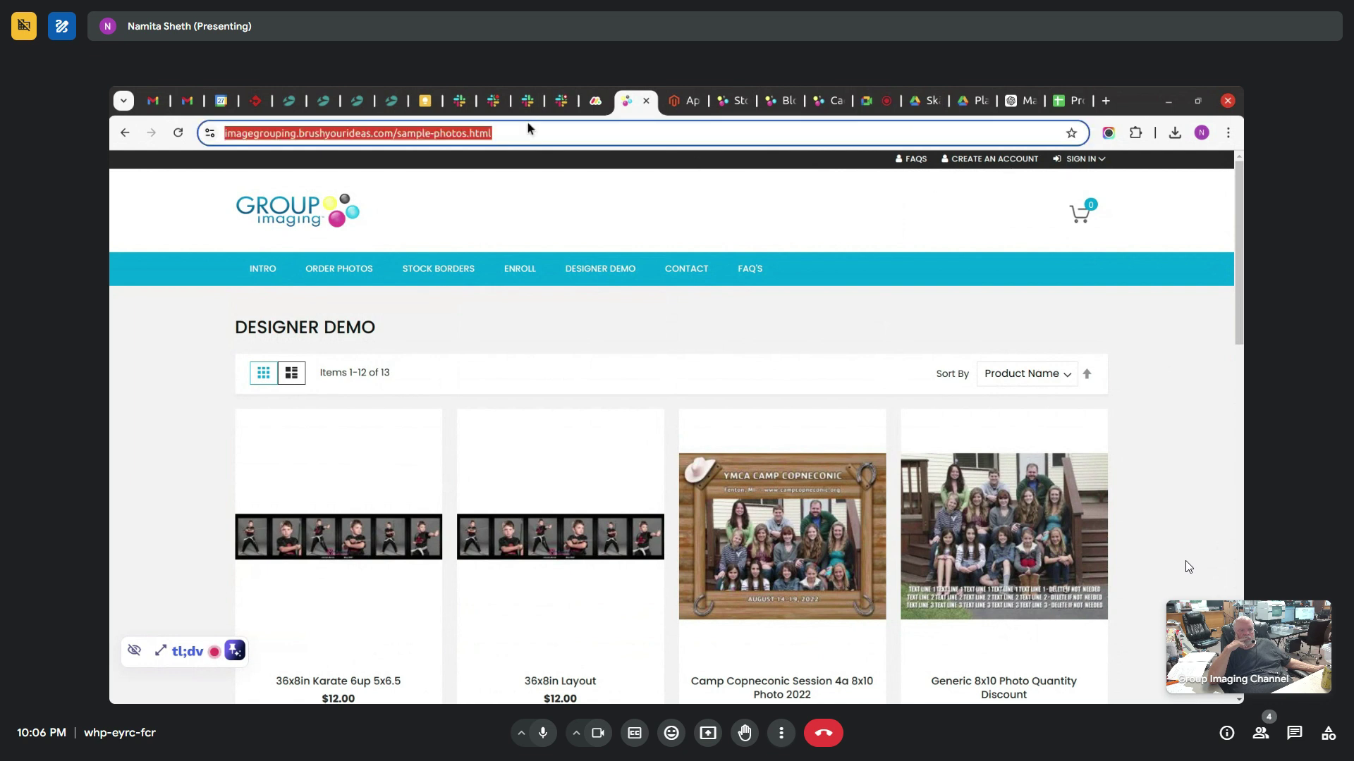
{"action": "left_click", "coordinate": [680, 100]}
{"action": "left_click", "coordinate": [444, 456]}
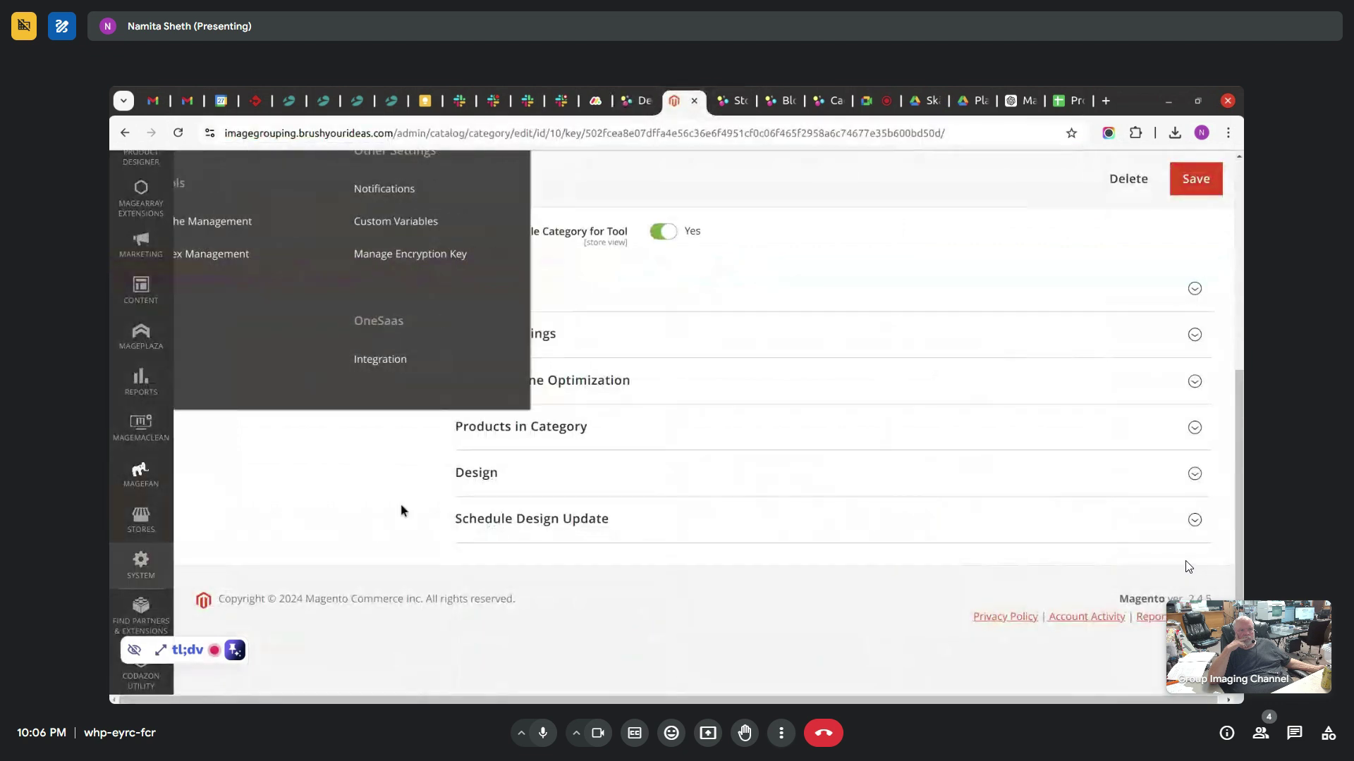
{"action": "scroll", "coordinate": [1233, 453], "scroll_direction": "up", "scroll_amount": 5}
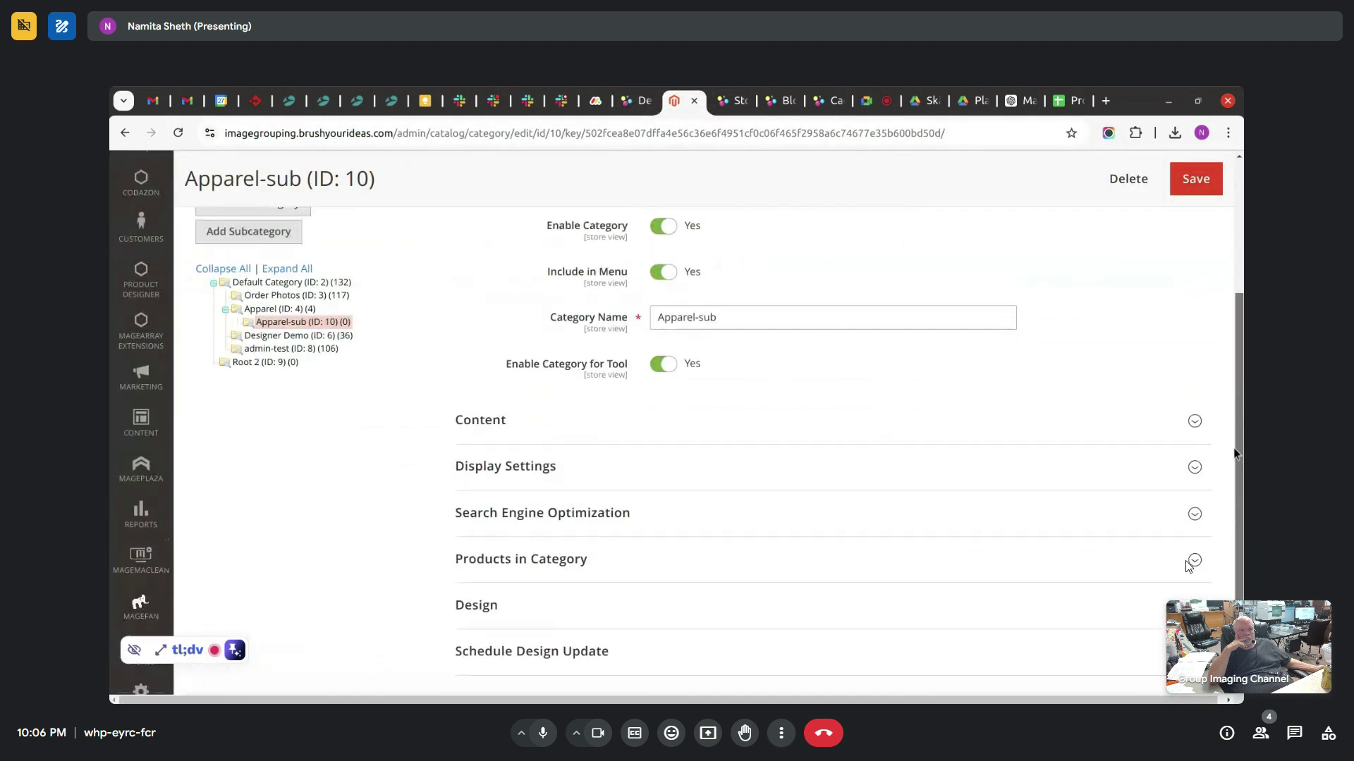
{"action": "scroll", "coordinate": [1227, 454], "scroll_direction": "down", "scroll_amount": 3}
{"action": "left_click", "coordinate": [726, 317]}
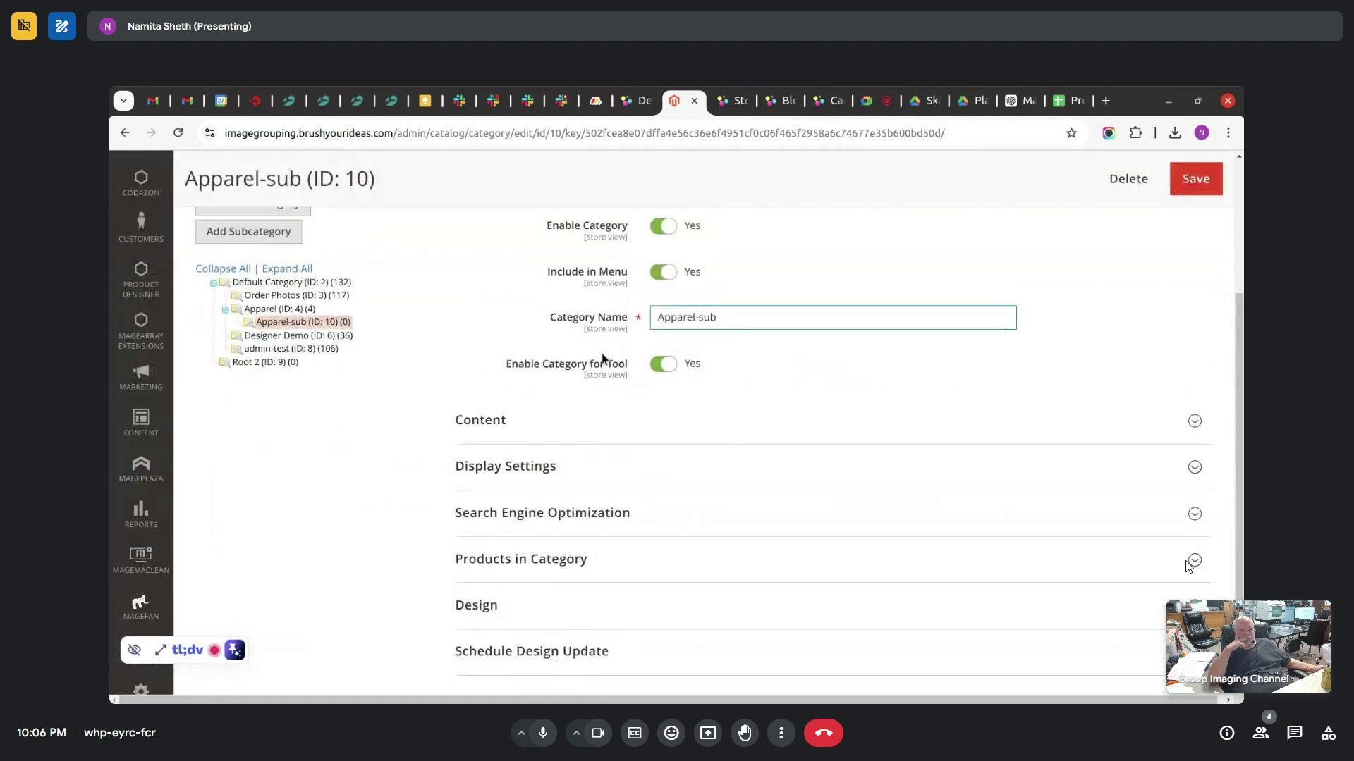
{"action": "key", "text": "ctrl+shift+Tab"}
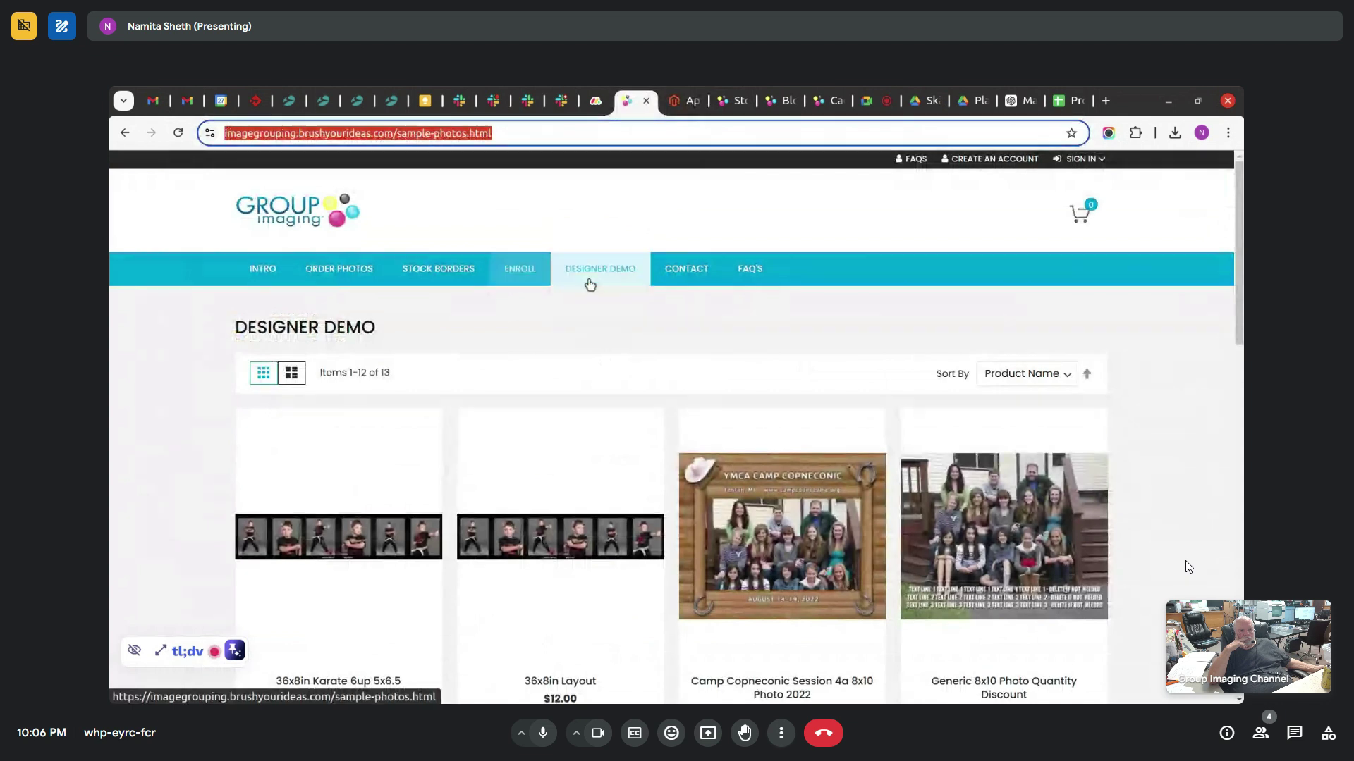
{"action": "key", "text": "ctrl+Tab"}
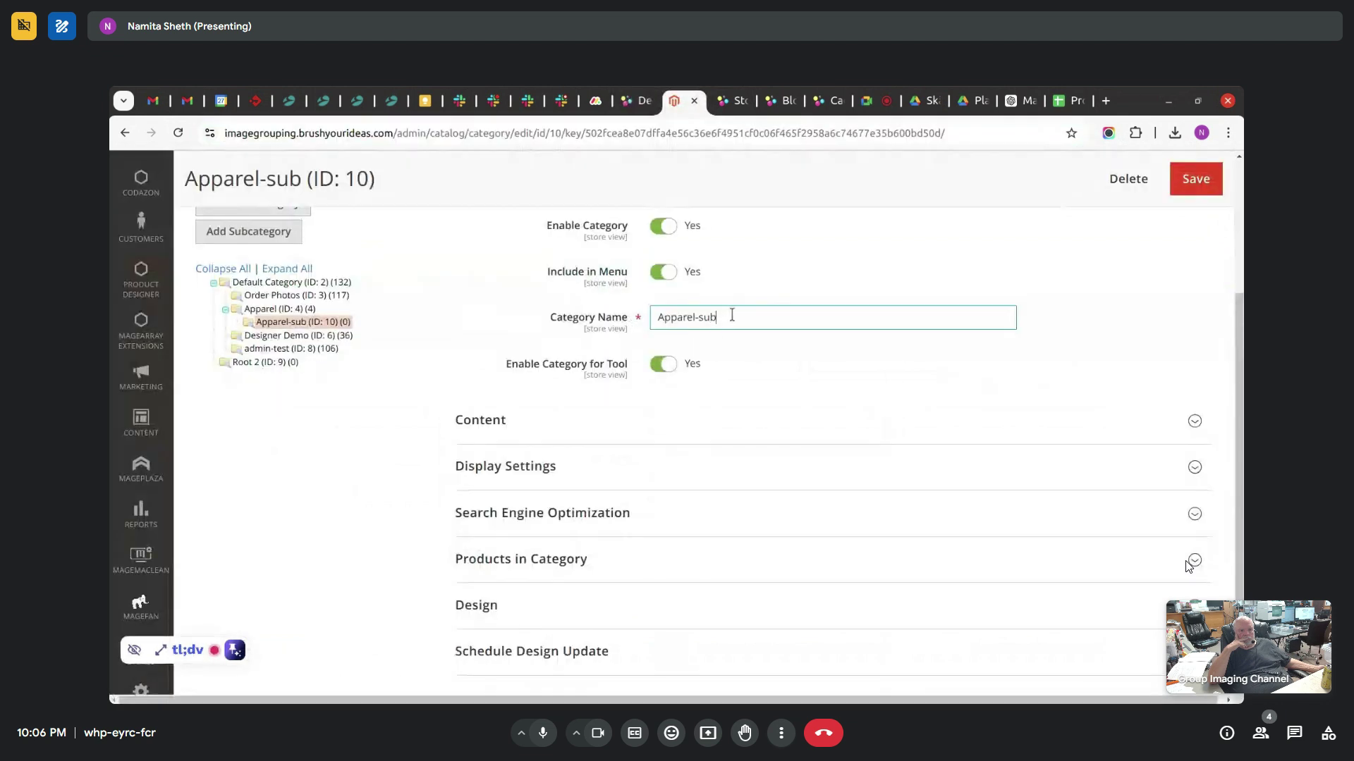
- Expand the Search Engine Optimization section of Apparel-sub and copy its URL Key
{"action": "left_click", "coordinate": [589, 472]}
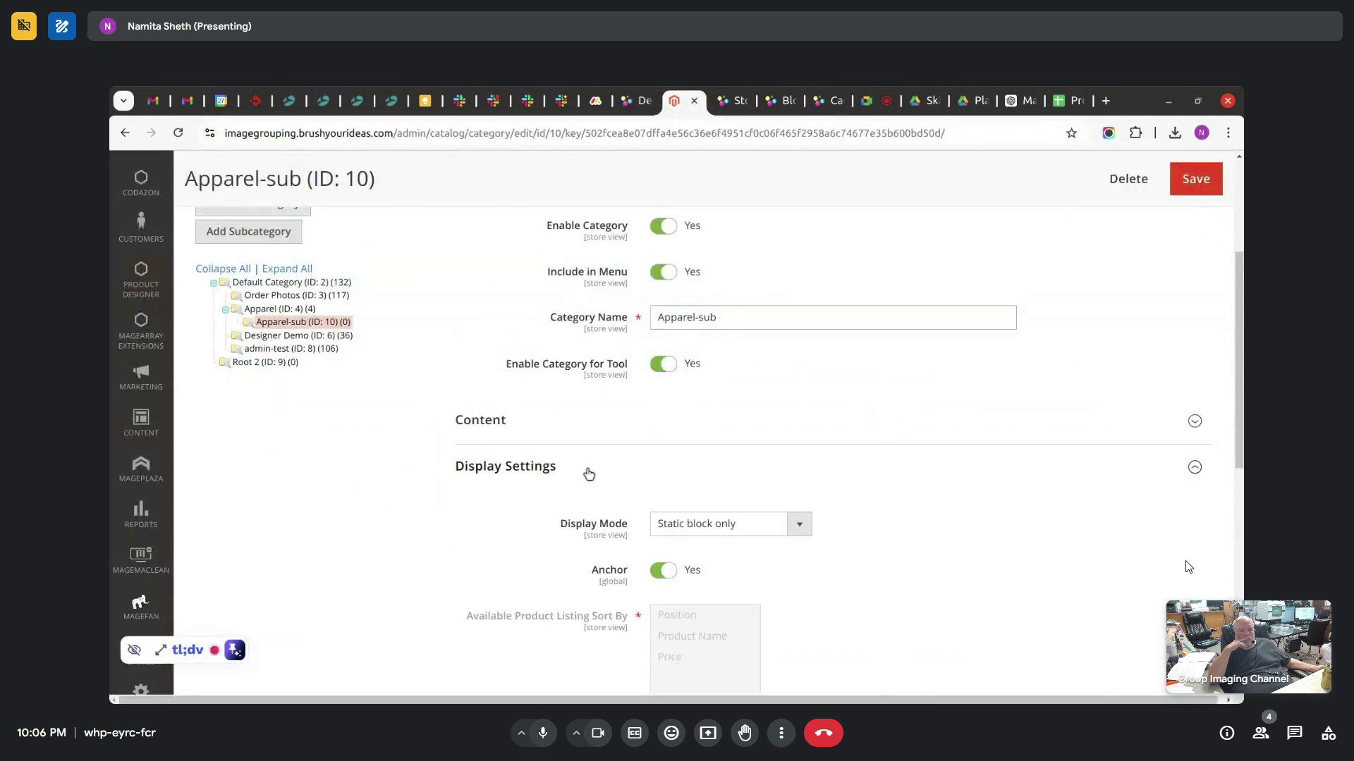
{"action": "left_click", "coordinate": [588, 472]}
{"action": "left_click", "coordinate": [589, 514]}
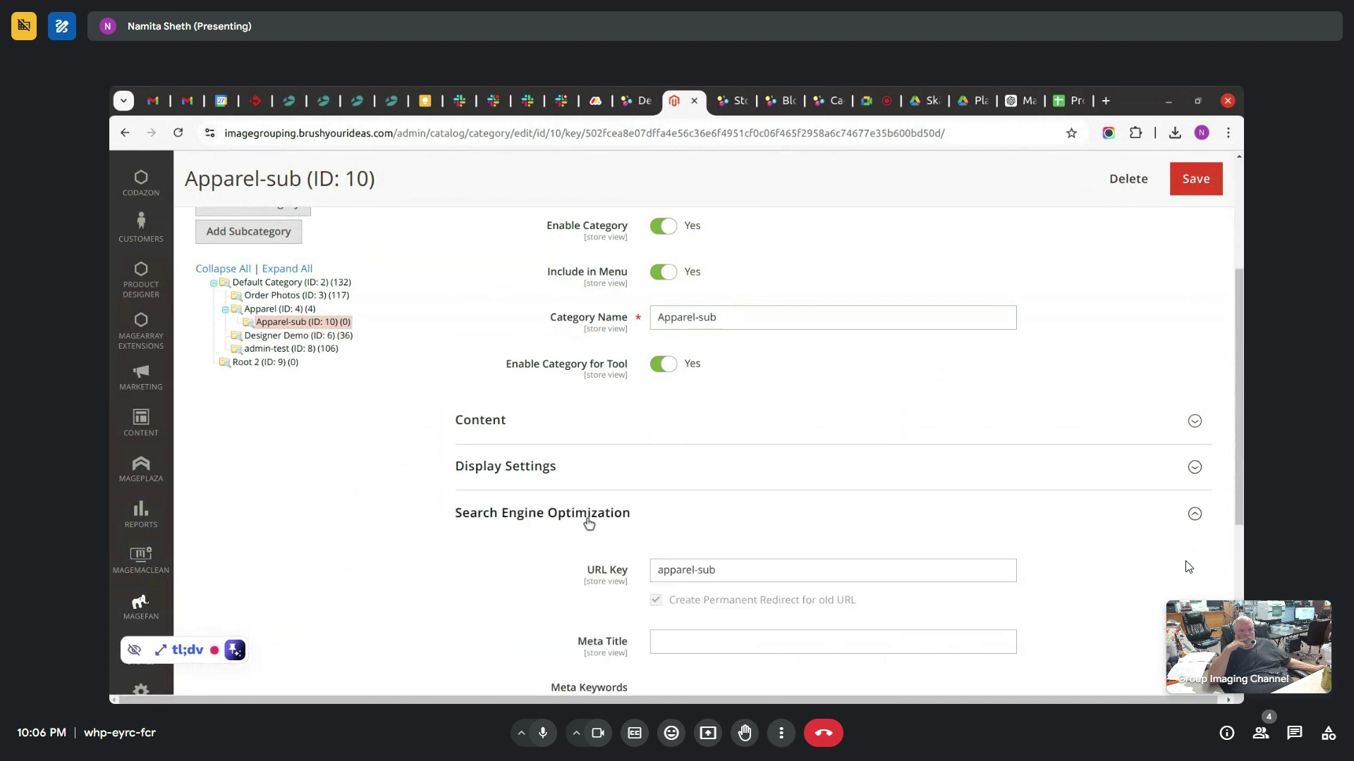
{"action": "triple_click", "coordinate": [729, 570]}
{"action": "key", "text": "ctrl+c"}
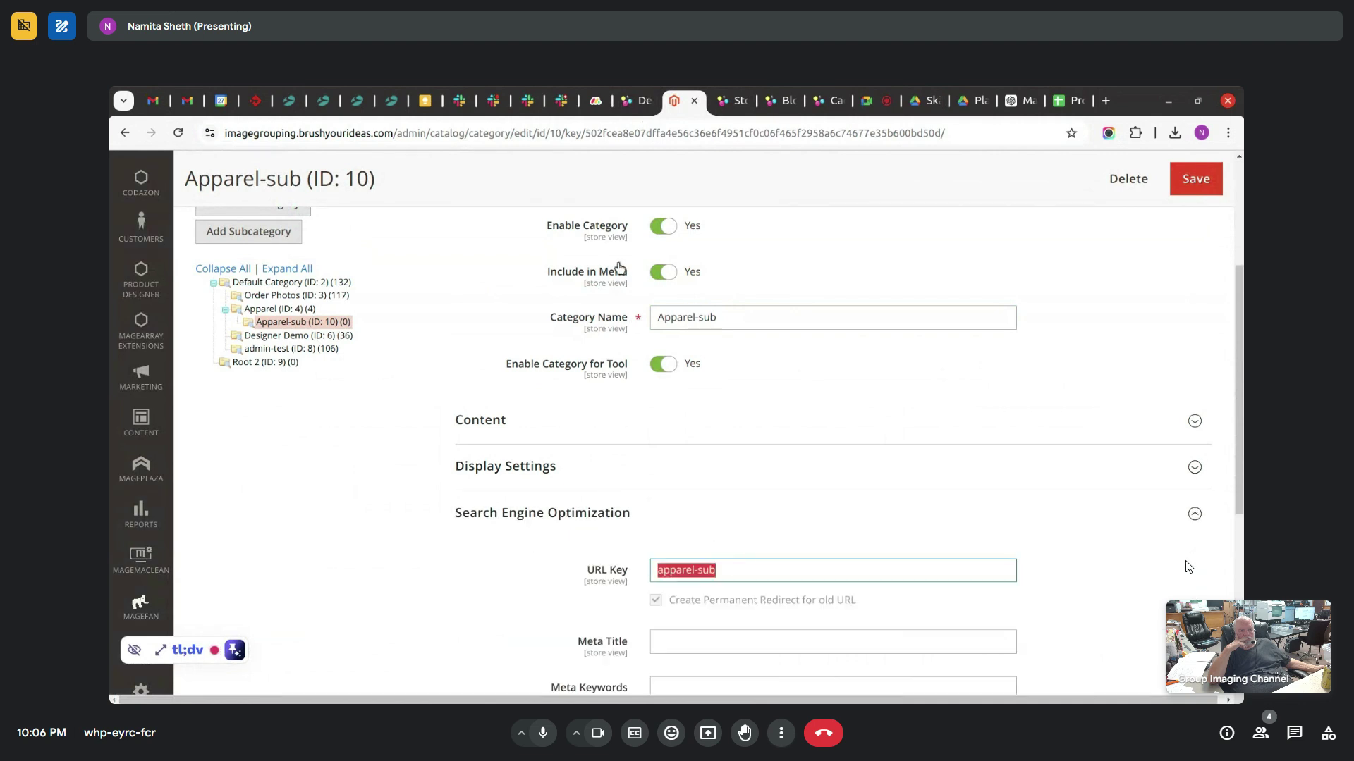
- Build the storefront address ending in apparel-sub.html from the copied key, open it in a new tab, and place that tab beside Designer Demo
{"action": "left_click", "coordinate": [628, 100]}
{"action": "left_click", "coordinate": [443, 140]}
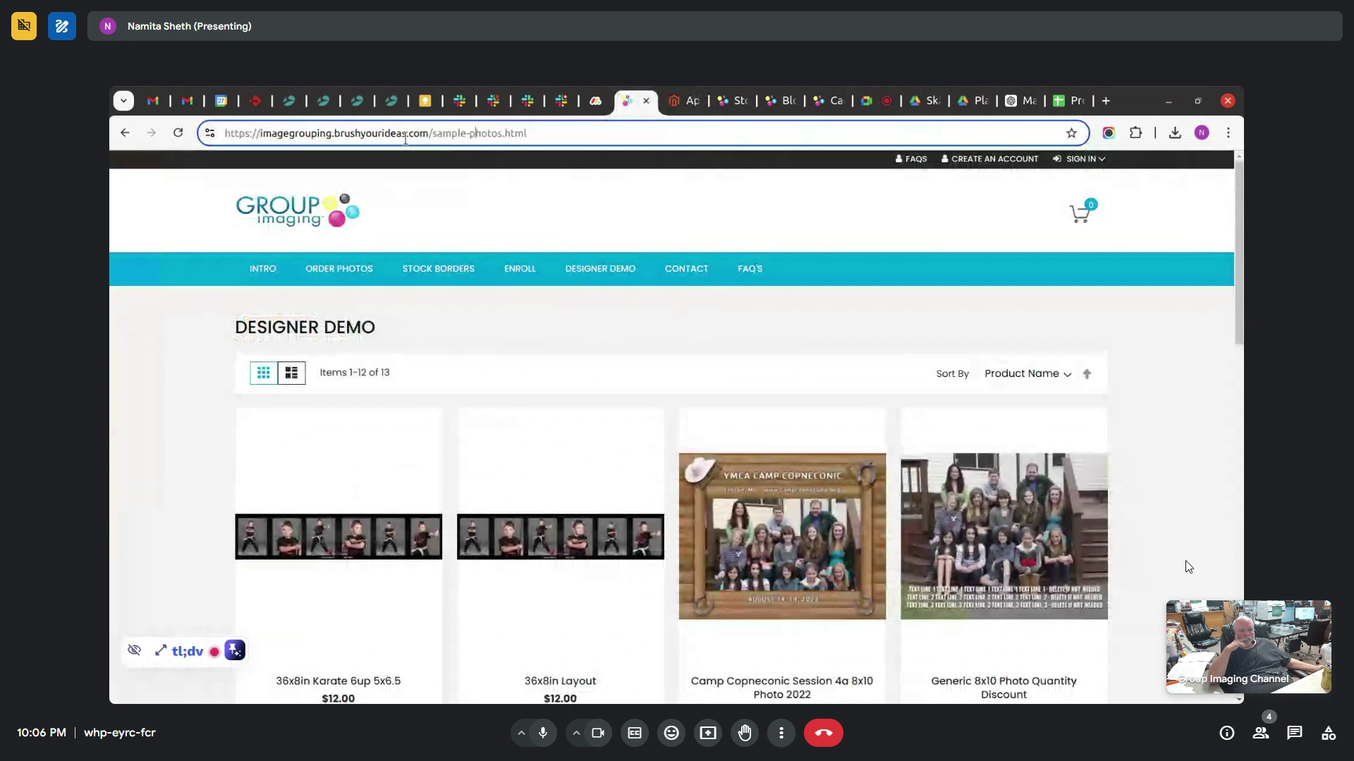
{"action": "key", "text": "ctrl+shift+Right"}
{"action": "key", "text": "ctrl+shift+Right"}
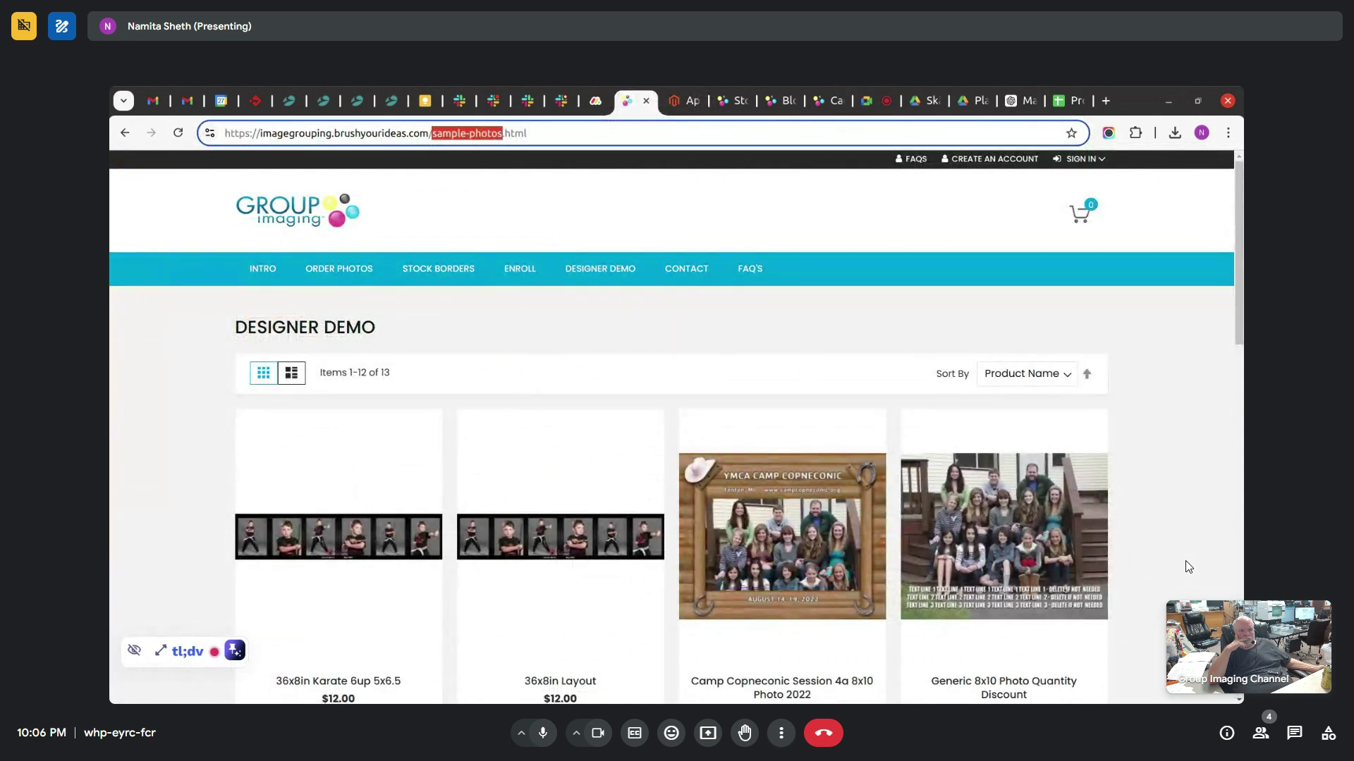
{"action": "key", "text": "ctrl+v"}
{"action": "key", "text": "ctrl+a"}
{"action": "key", "text": "ctrl+c"}
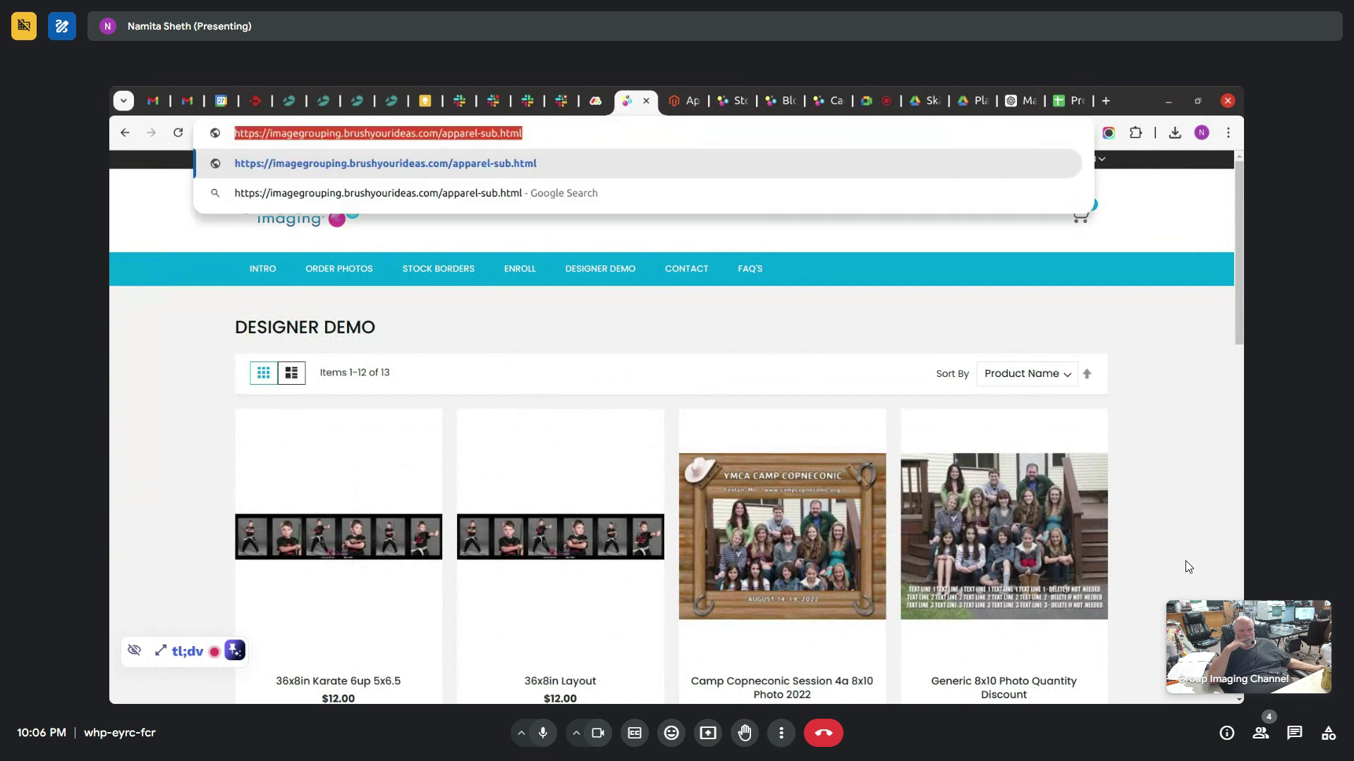
{"action": "key", "text": "ctrl+t"}
{"action": "key", "text": "ctrl+v"}
{"action": "key", "text": "Return"}
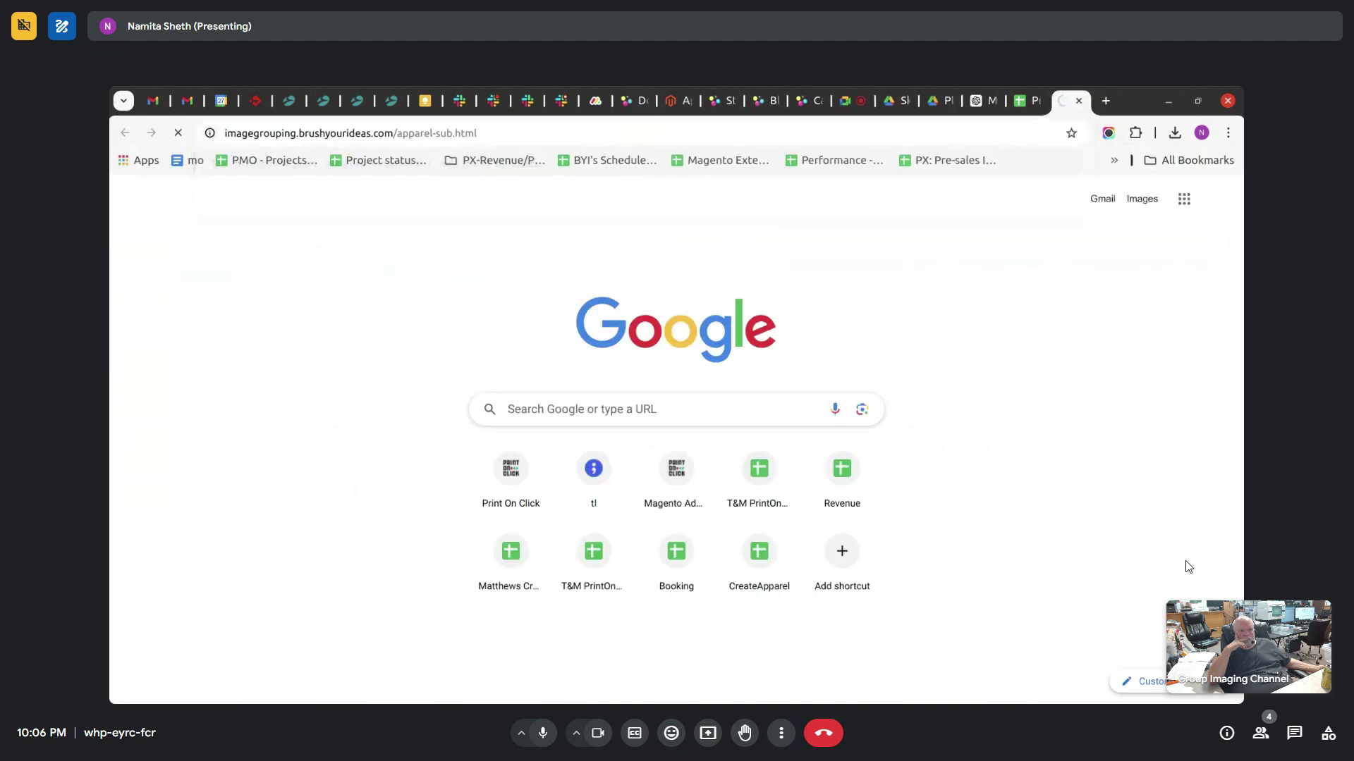
{"action": "left_click_drag", "start_coordinate": [1065, 107], "coordinate": [674, 113]}
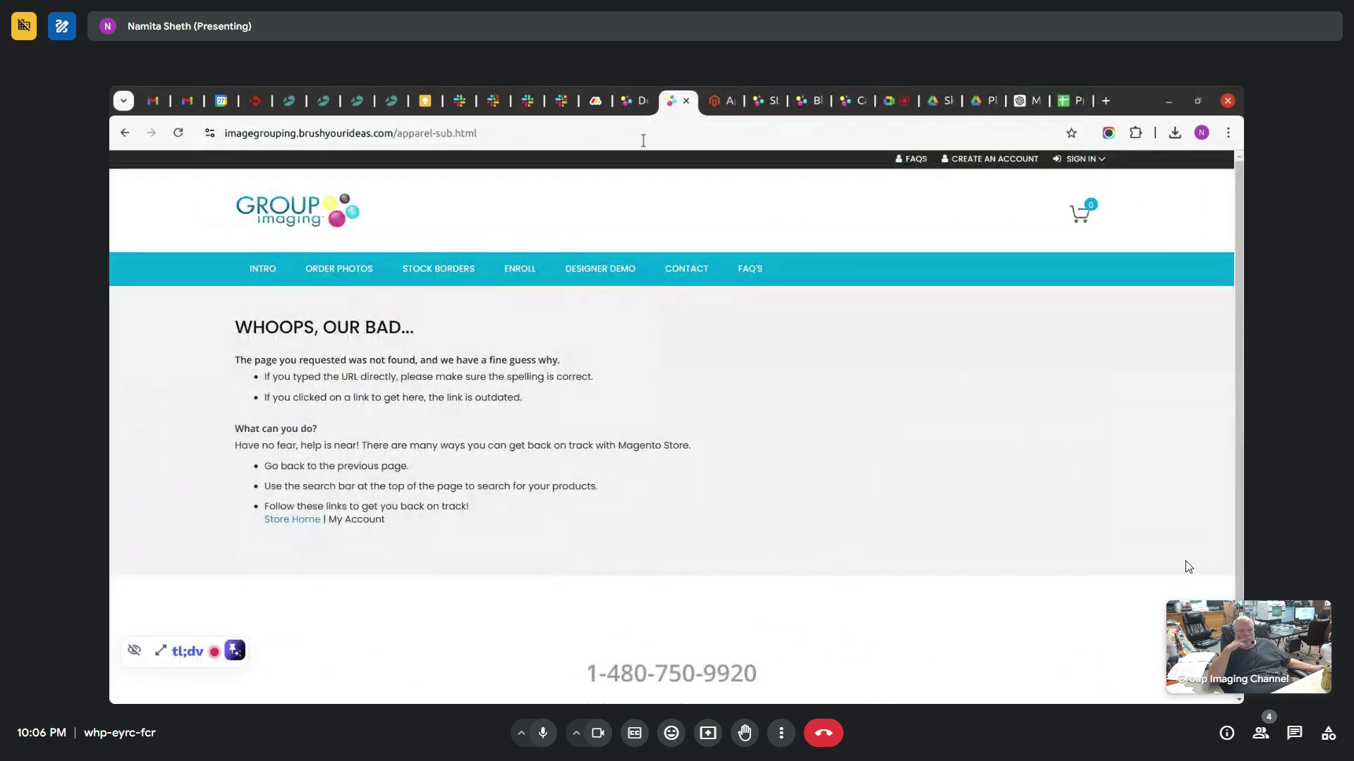
- Reload the storefront's original Designer Demo page at imagegrouping.brushyourideas.com/sample-photos.html
{"action": "left_click", "coordinate": [640, 102]}
{"action": "left_click", "coordinate": [548, 134]}
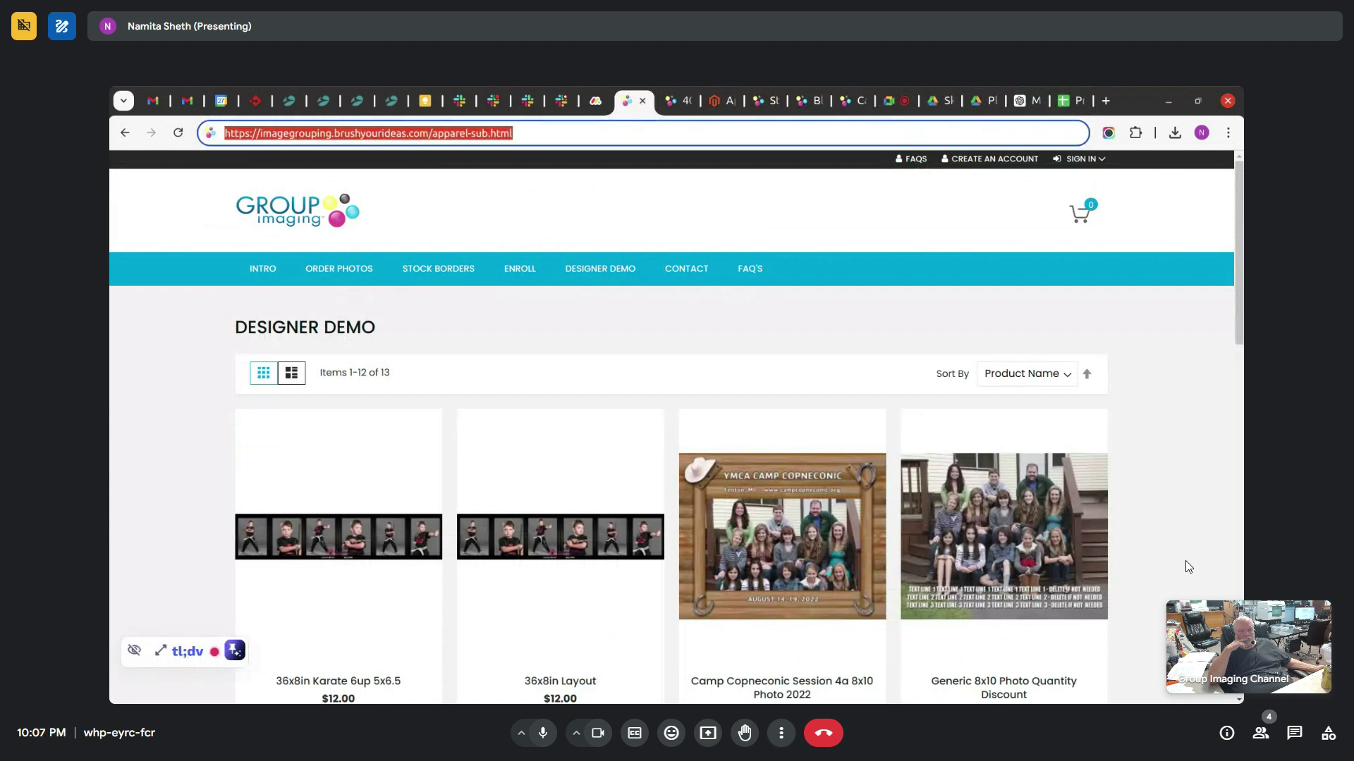
{"action": "type", "text": "https://imagegrouping.brushyourideas.com/sample-photos.html"}
{"action": "key", "text": "Return"}
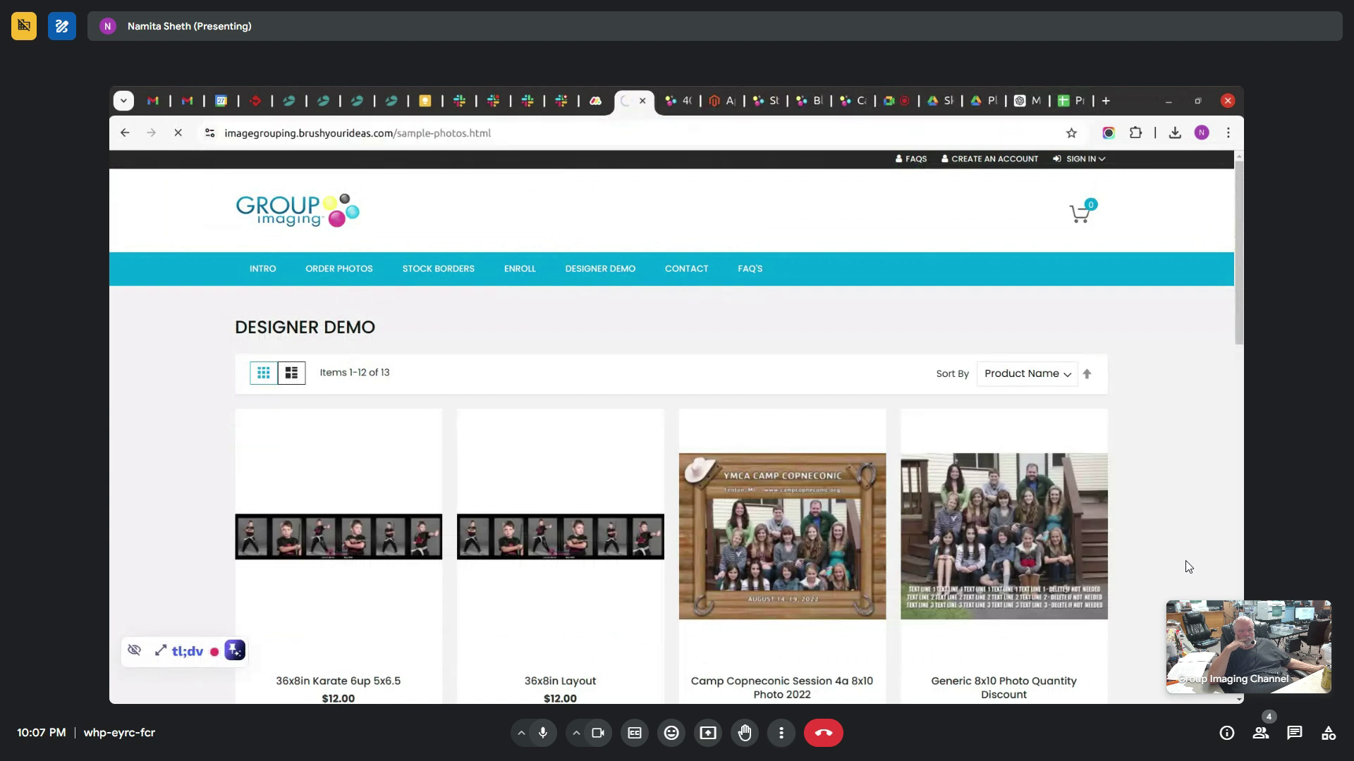
- Set the Display Mode of Apparel-sub to Static block and products and save the category
{"action": "key", "text": "ctrl+Tab"}
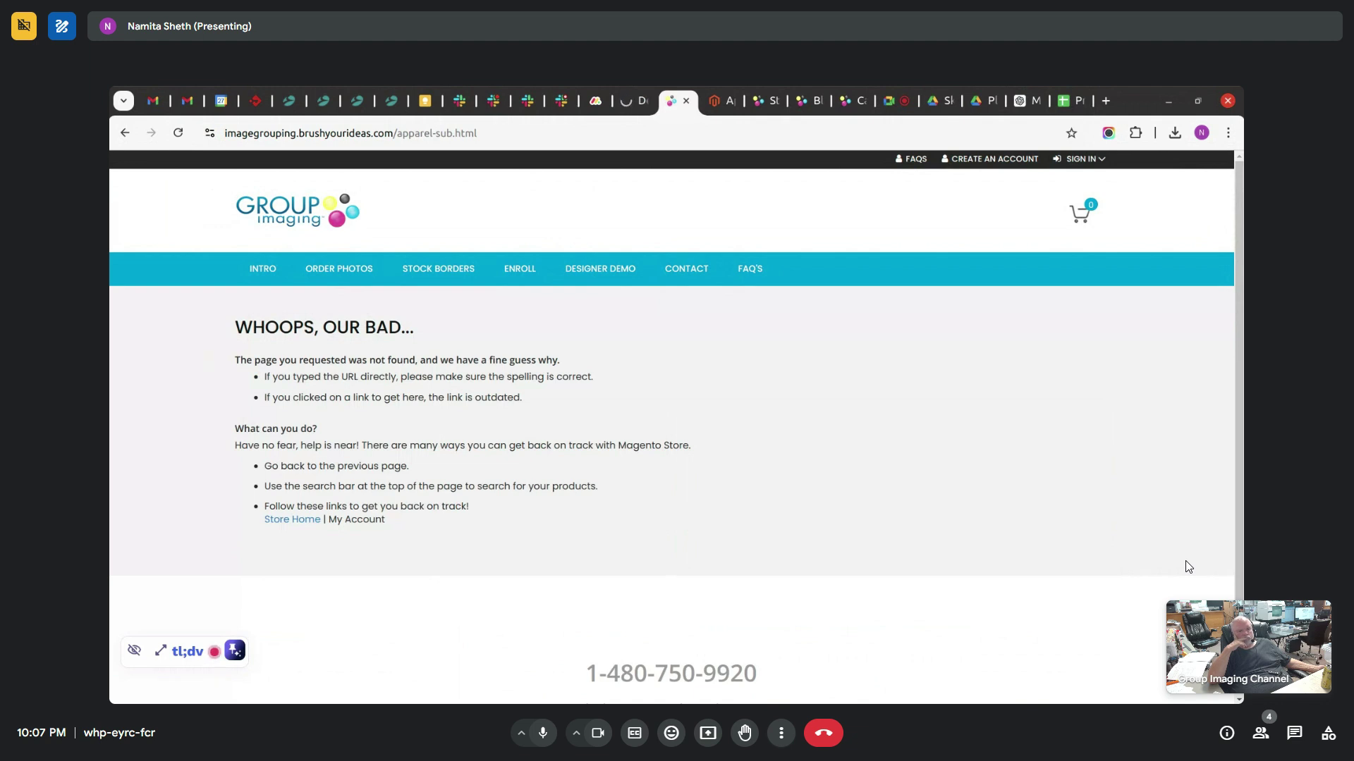
{"action": "key", "text": "ctrl+Tab"}
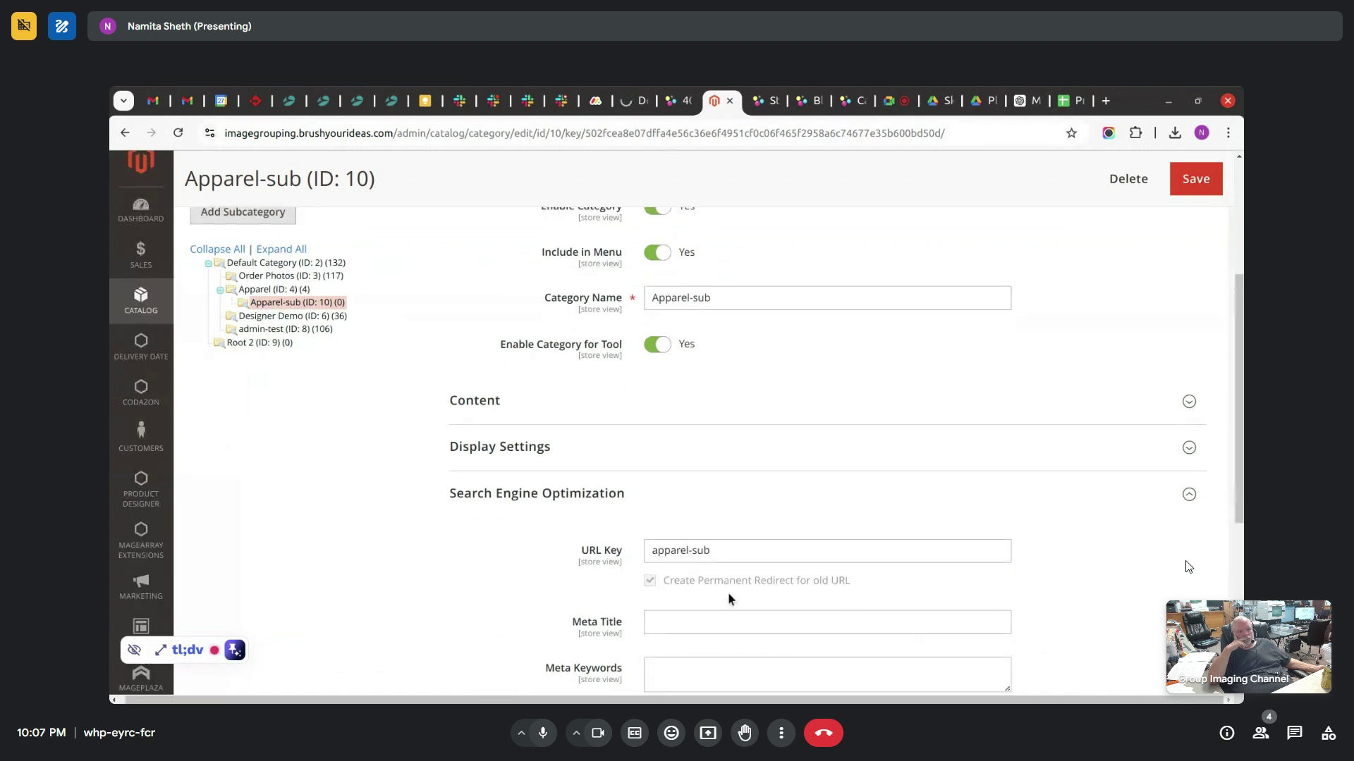
{"action": "left_click", "coordinate": [1036, 431]}
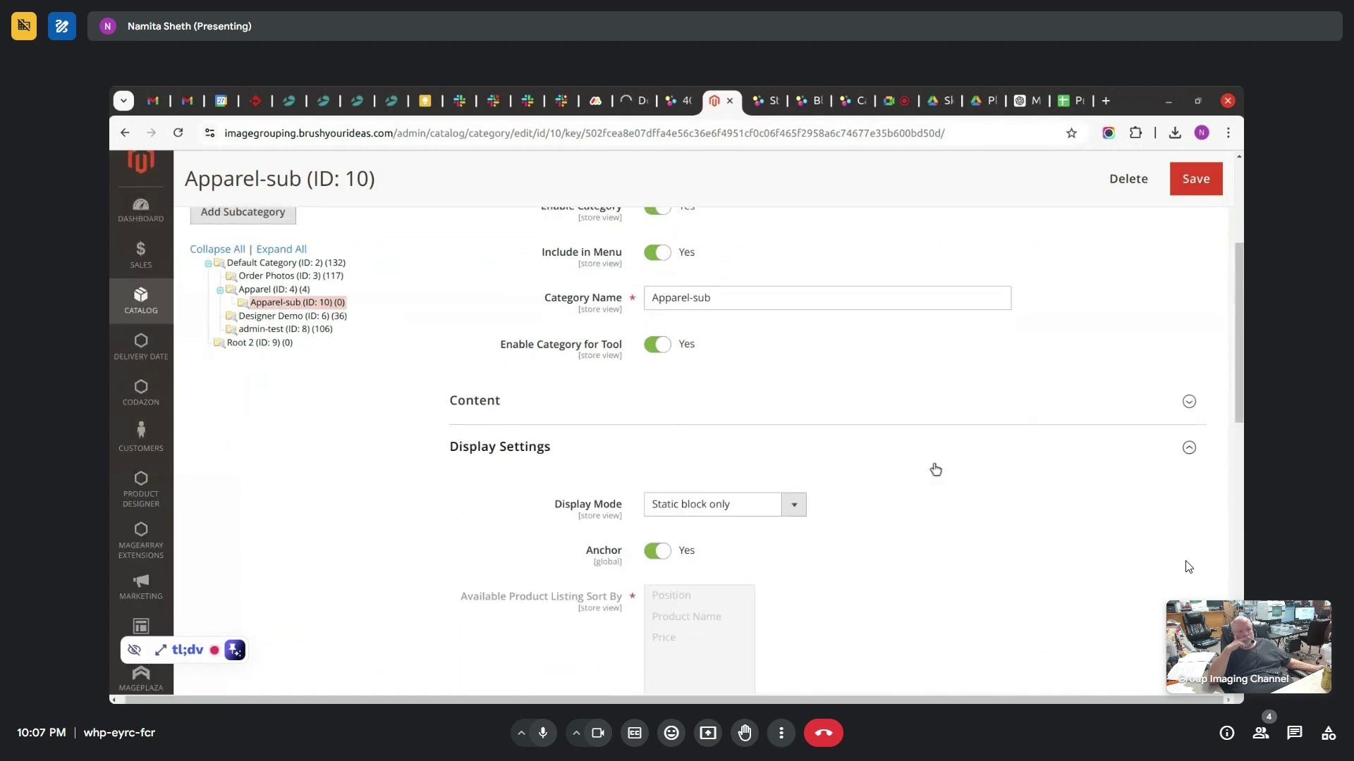
{"action": "left_click", "coordinate": [892, 456]}
{"action": "left_click", "coordinate": [831, 452]}
{"action": "left_click", "coordinate": [749, 505]}
{"action": "left_click", "coordinate": [712, 552]}
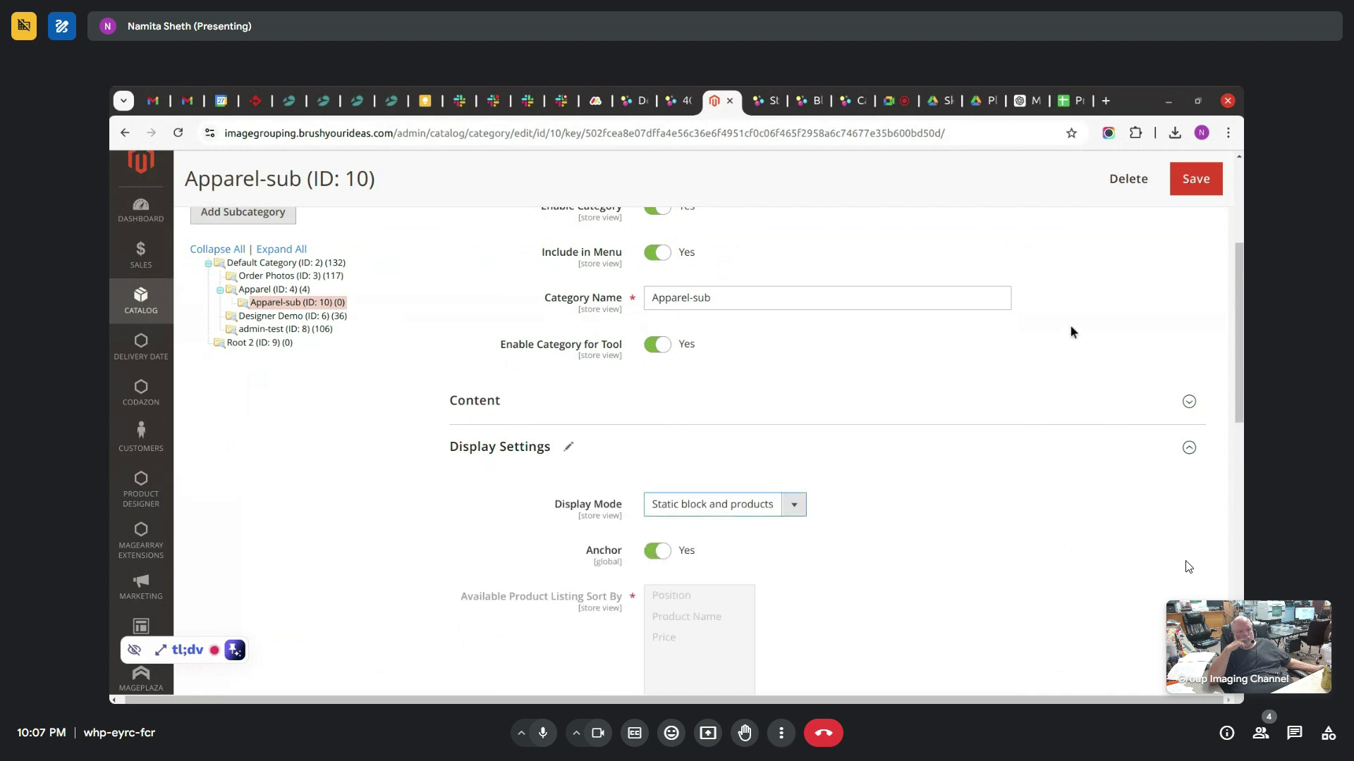
{"action": "left_click", "coordinate": [1194, 180]}
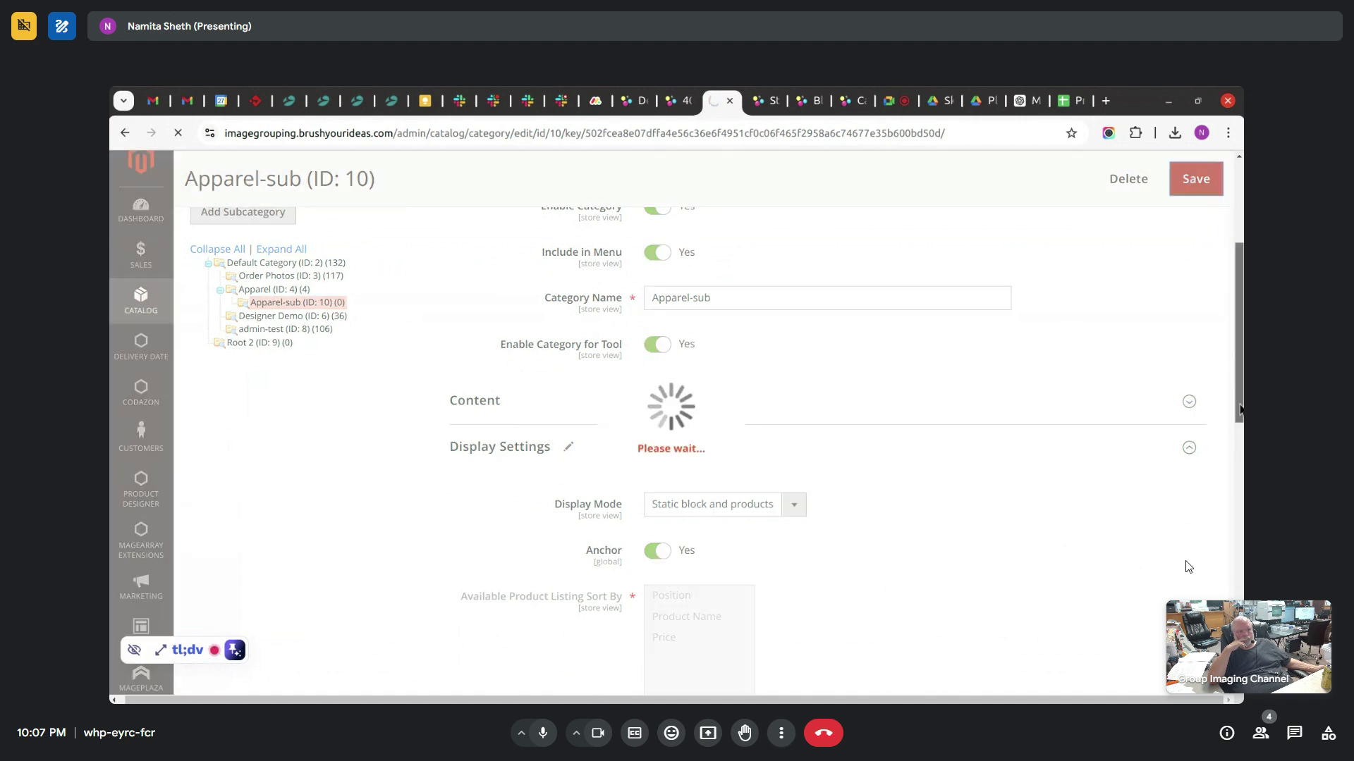
{"action": "left_click_drag", "start_coordinate": [1238, 408], "coordinate": [1239, 317]}
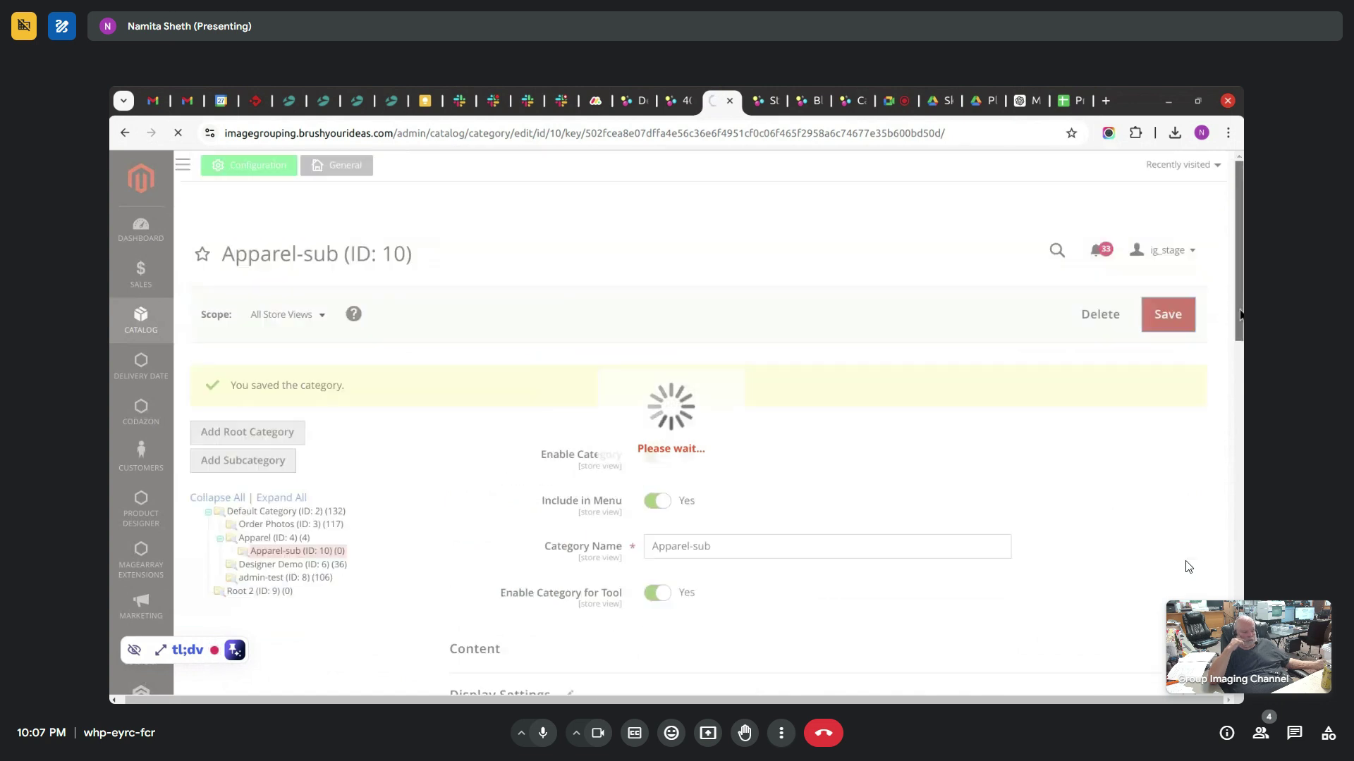
- Open the GROUP imaging store's settings to check its root category, and close the store pages
{"action": "left_click", "coordinate": [763, 103]}
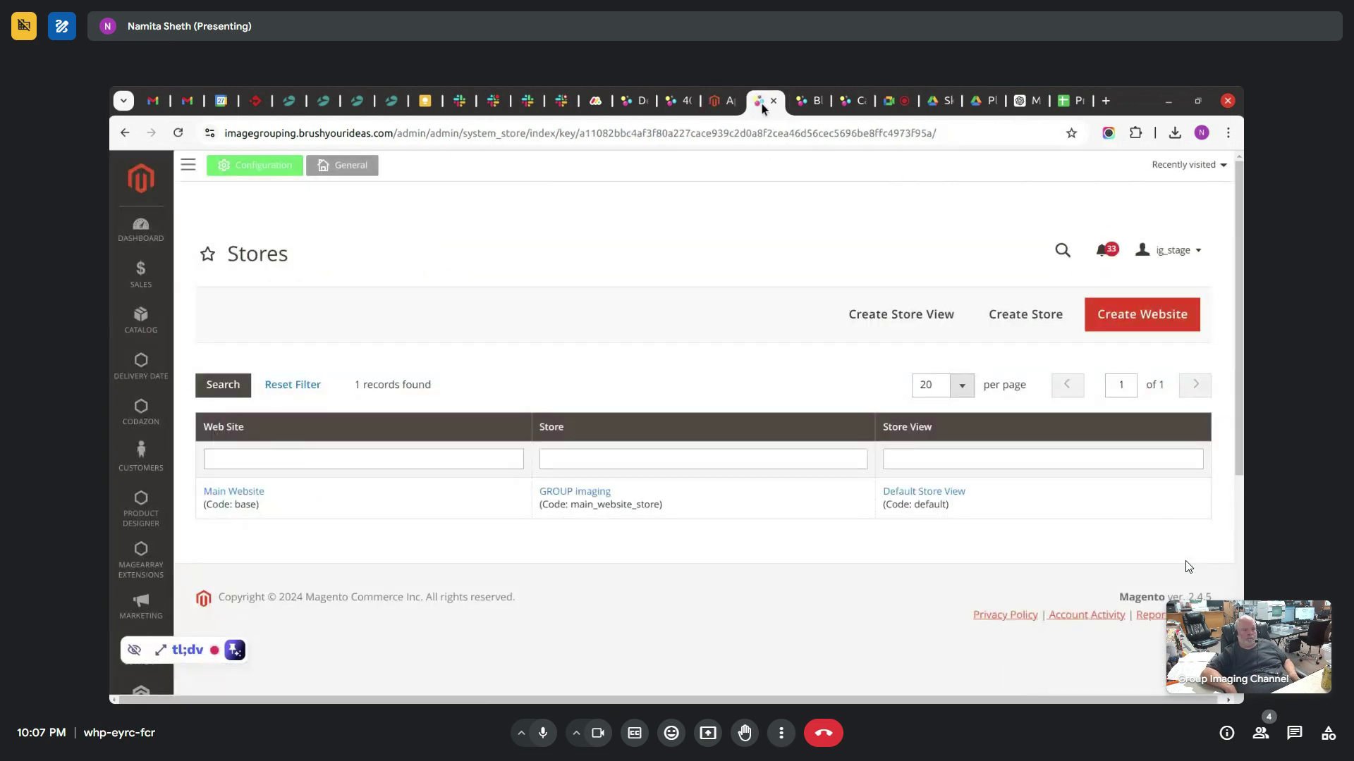
{"action": "middle_click", "coordinate": [587, 497]}
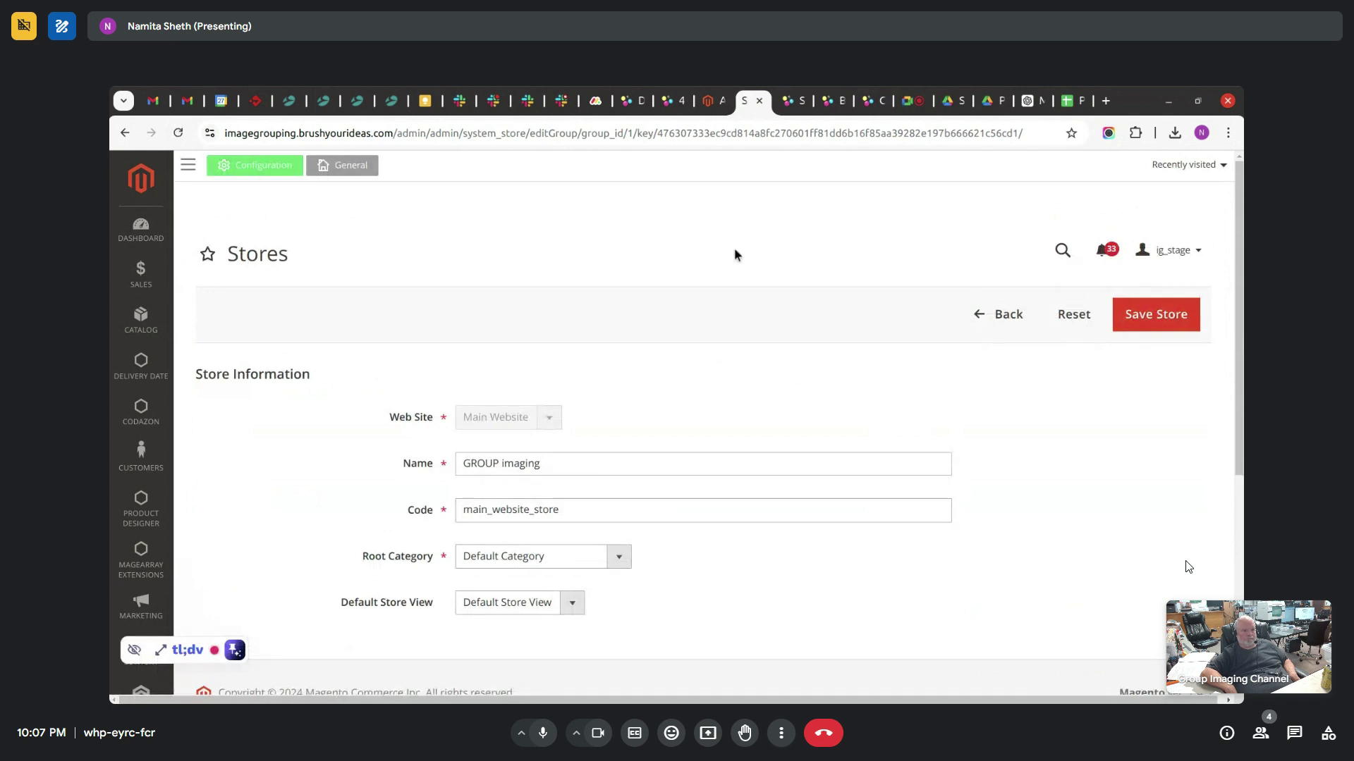
{"action": "middle_click", "coordinate": [786, 91]}
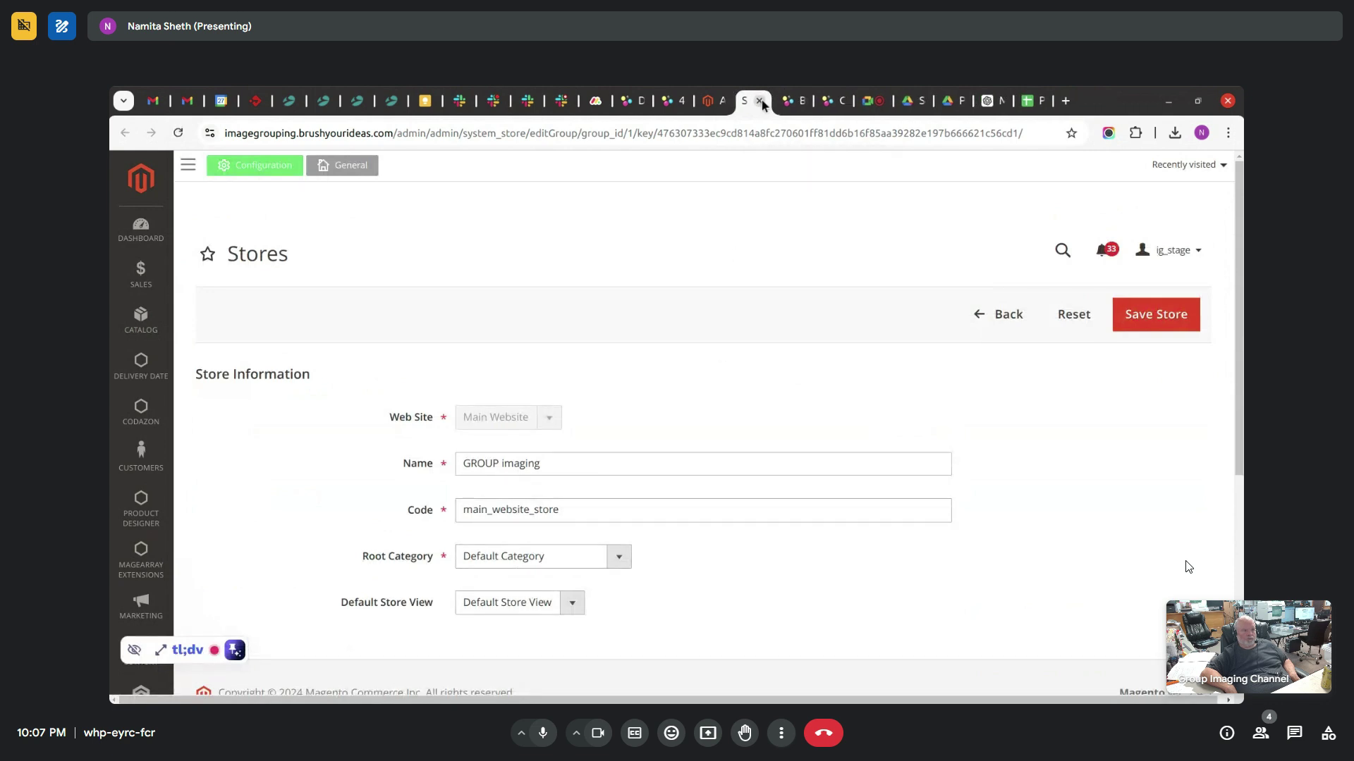
{"action": "left_click", "coordinate": [760, 101]}
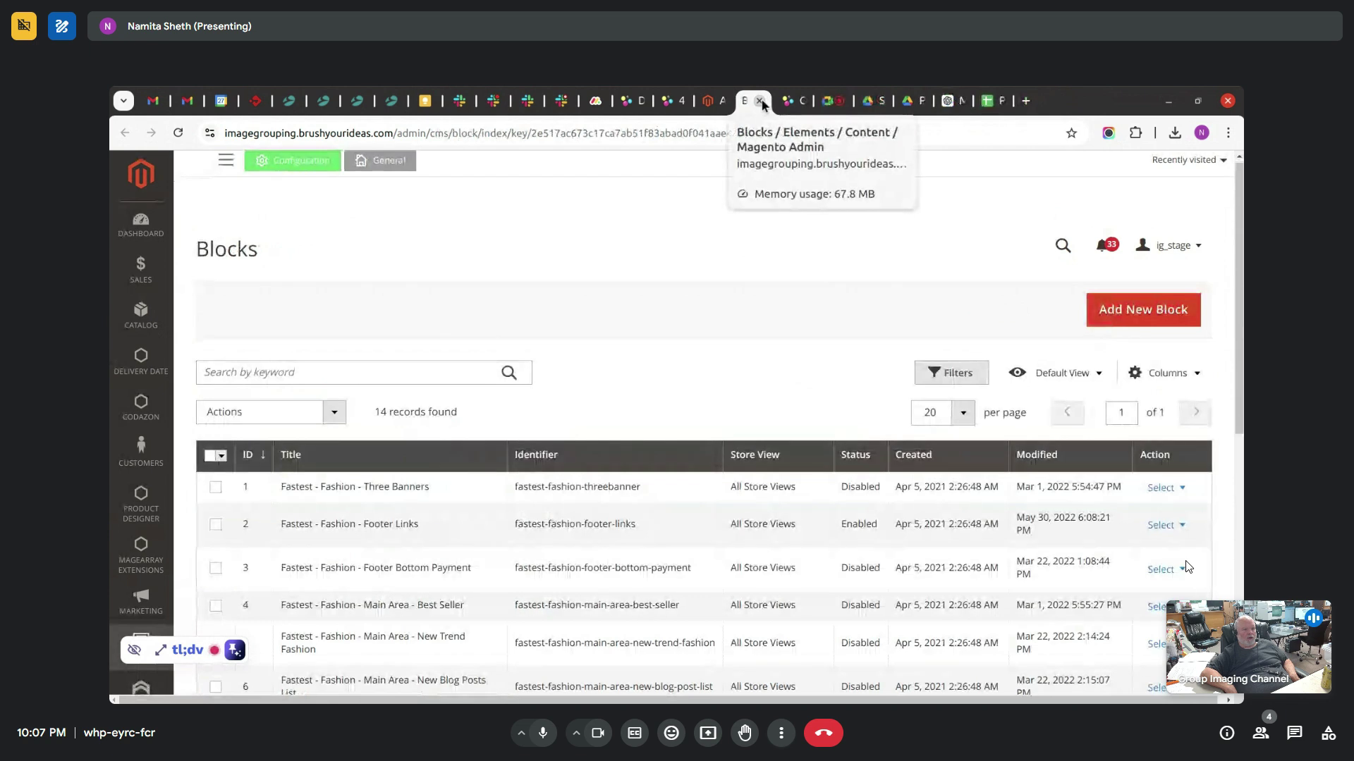
- Look at the Cache Management page and recheck the apparel-sub.html storefront page
{"action": "left_click", "coordinate": [790, 108]}
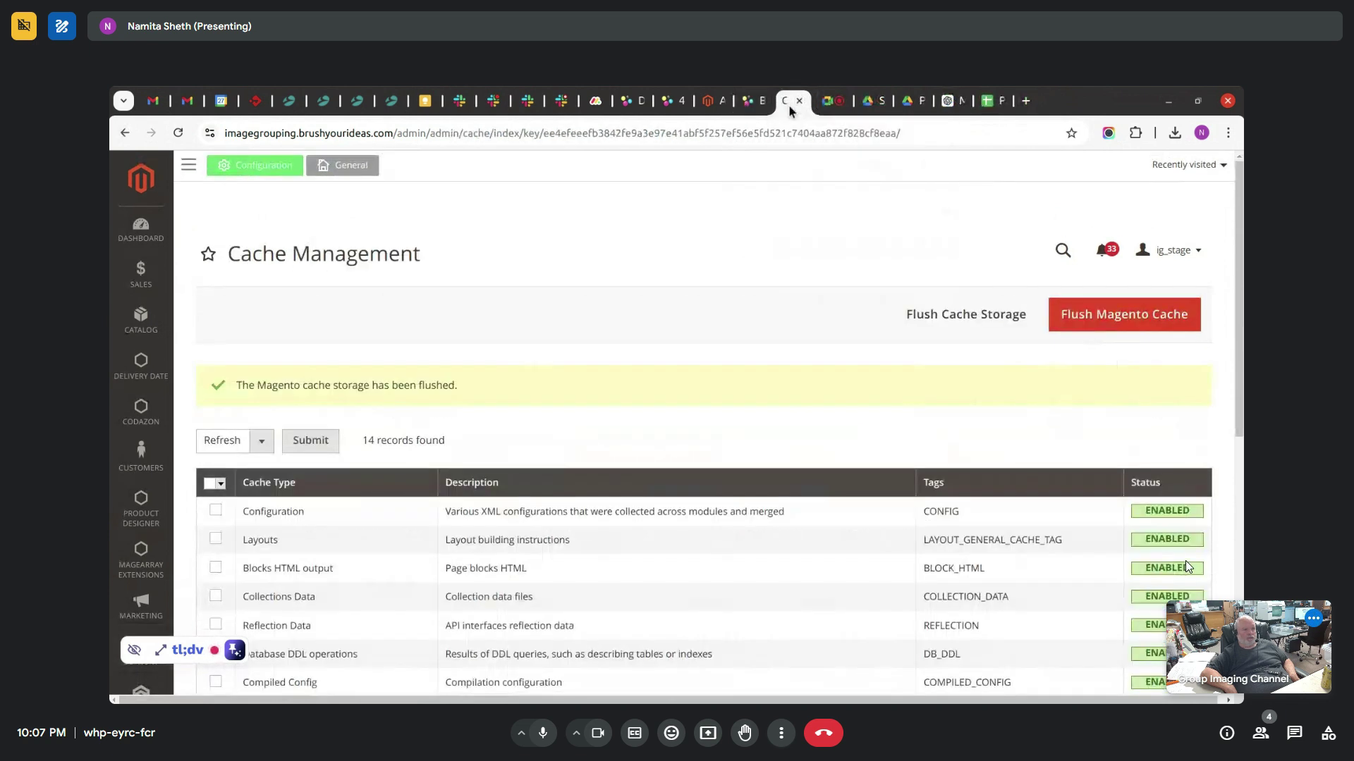
{"action": "left_click", "coordinate": [671, 103]}
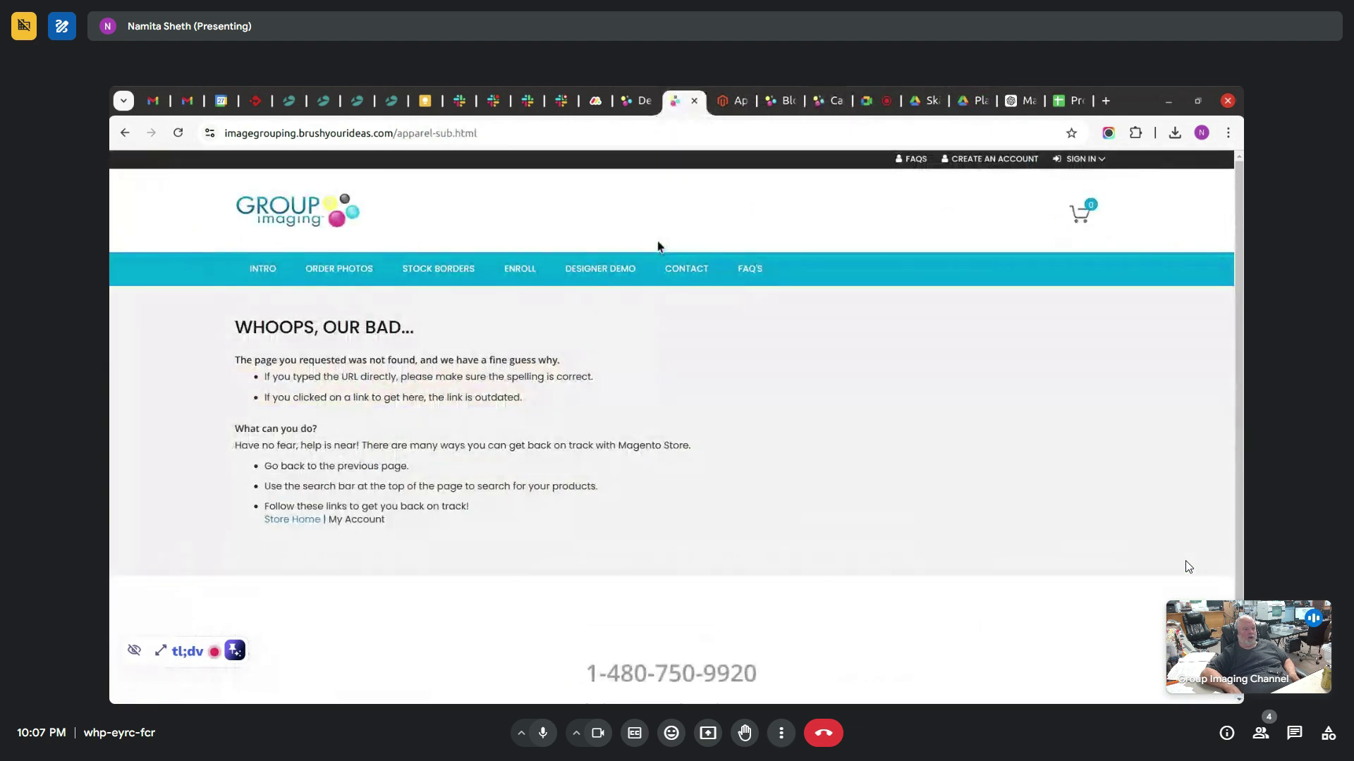
{"action": "left_click", "coordinate": [733, 100]}
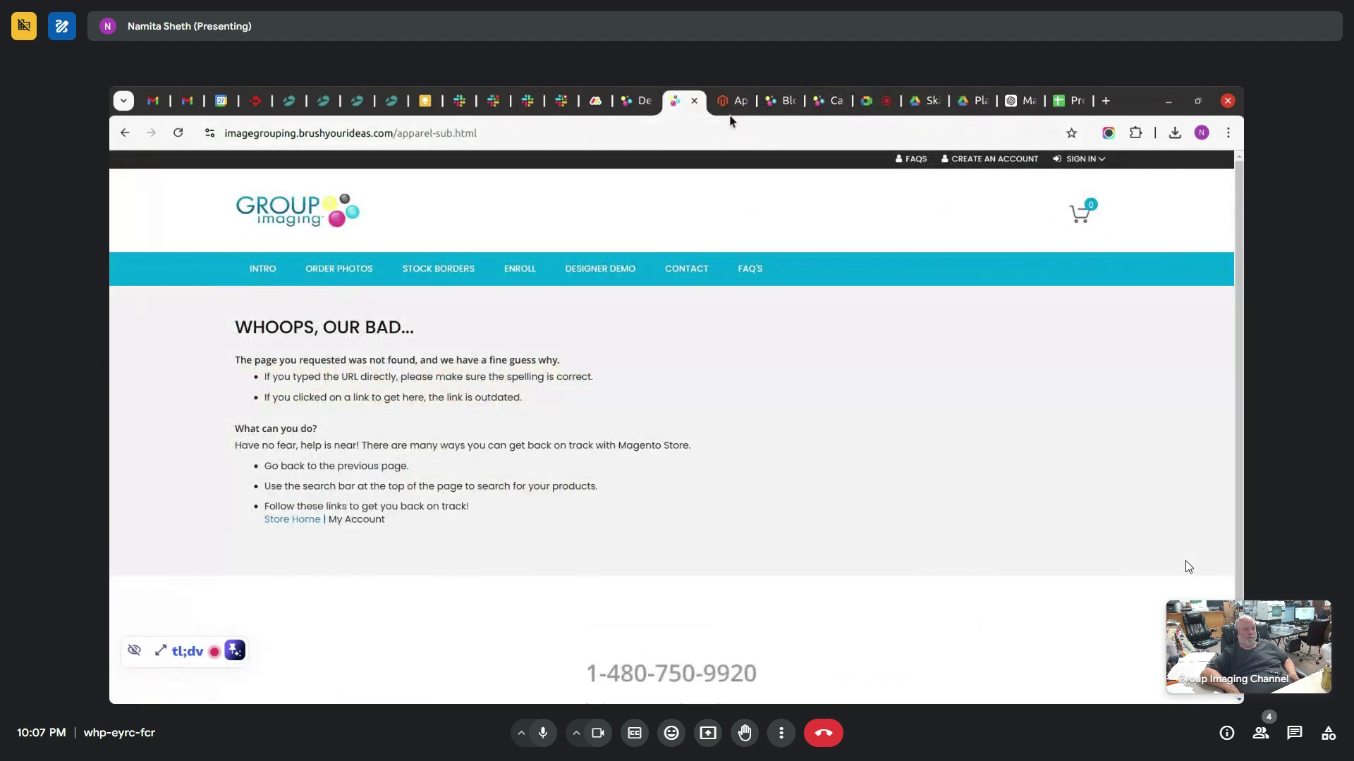
- Open the parent Apparel category and expand its Search Engine Optimization section to examine the URL Key
{"action": "middle_click", "coordinate": [267, 546]}
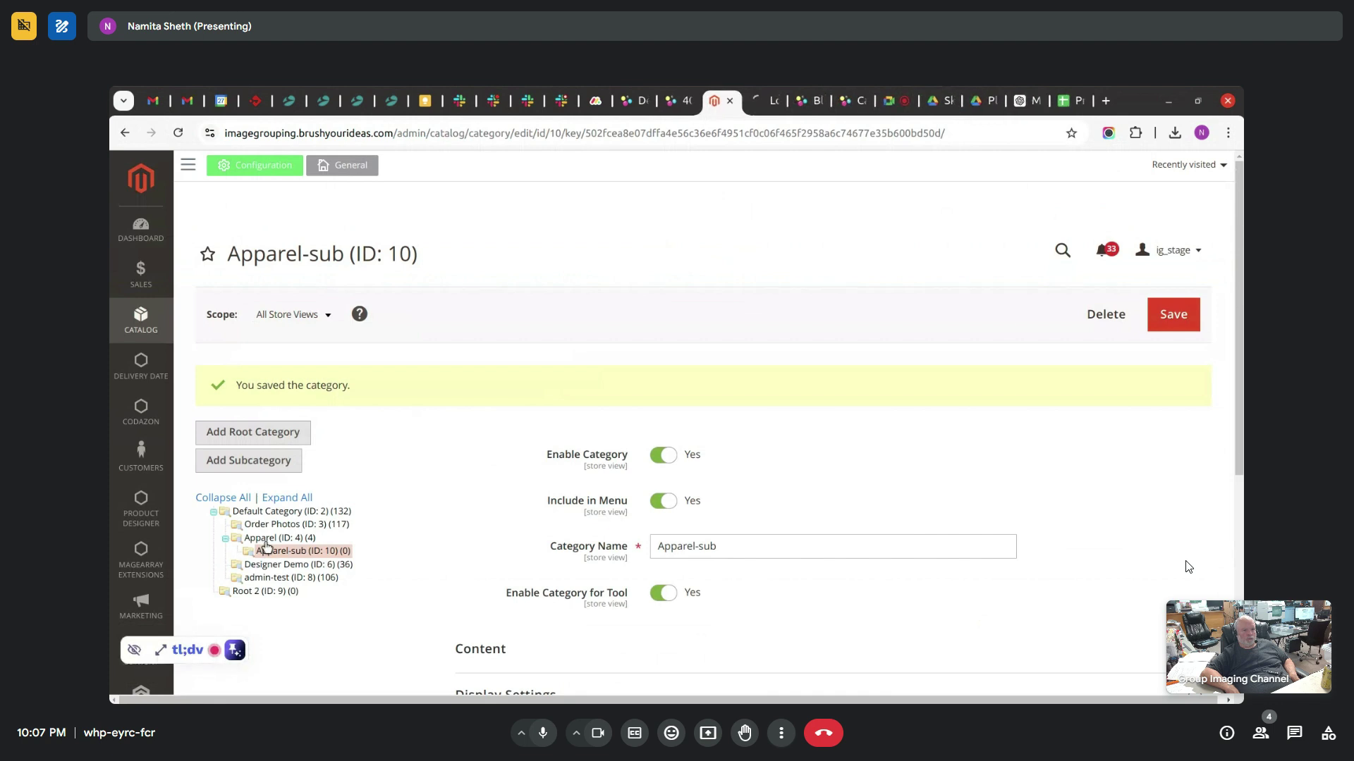
{"action": "left_click", "coordinate": [267, 539]}
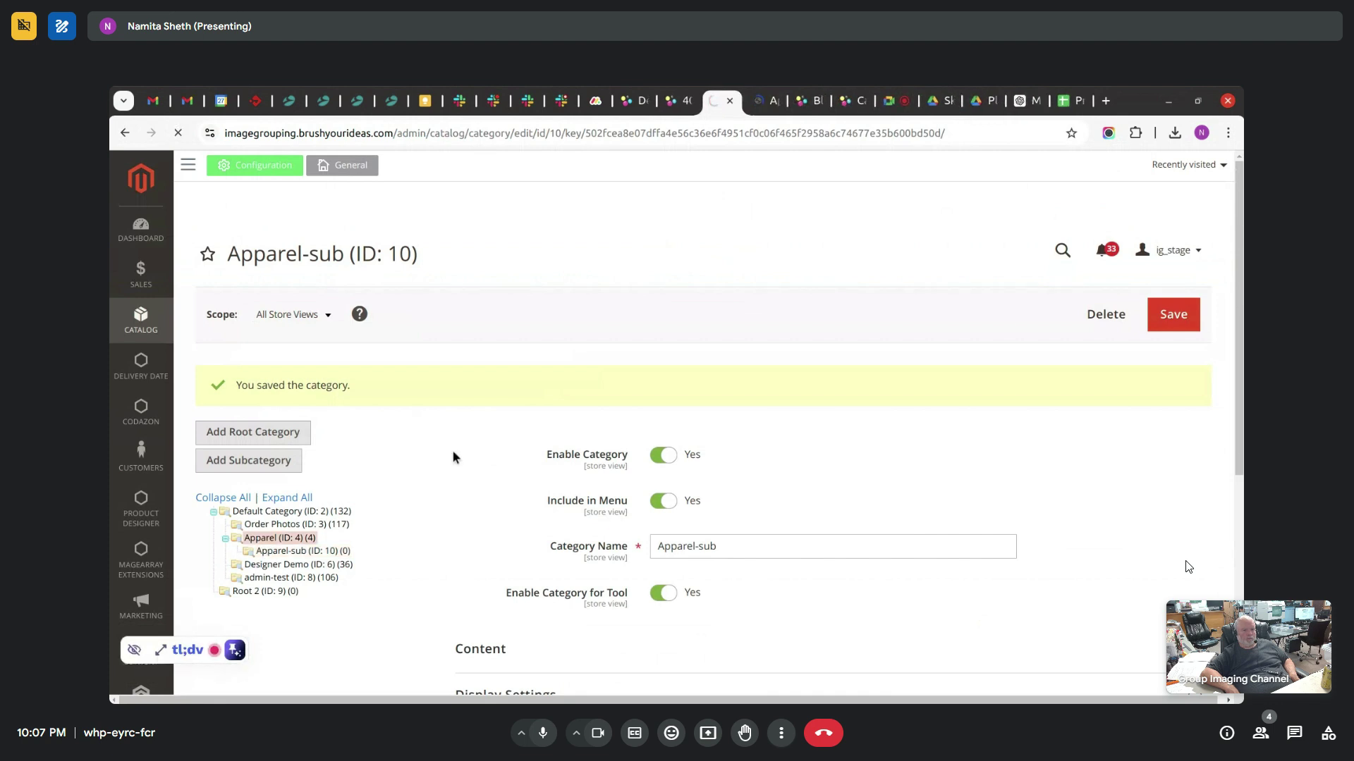
{"action": "middle_click", "coordinate": [761, 102]}
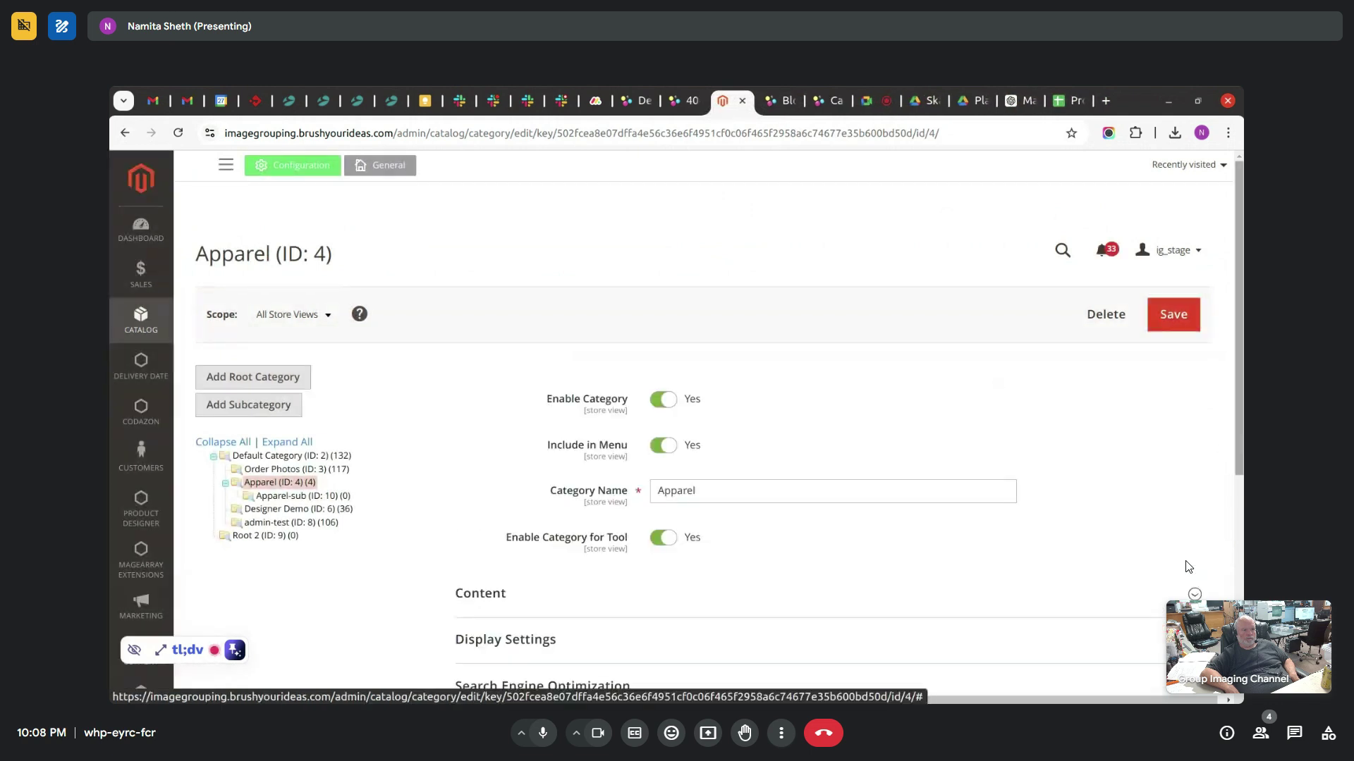
{"action": "scroll", "coordinate": [1222, 449], "scroll_direction": "down", "scroll_amount": 5}
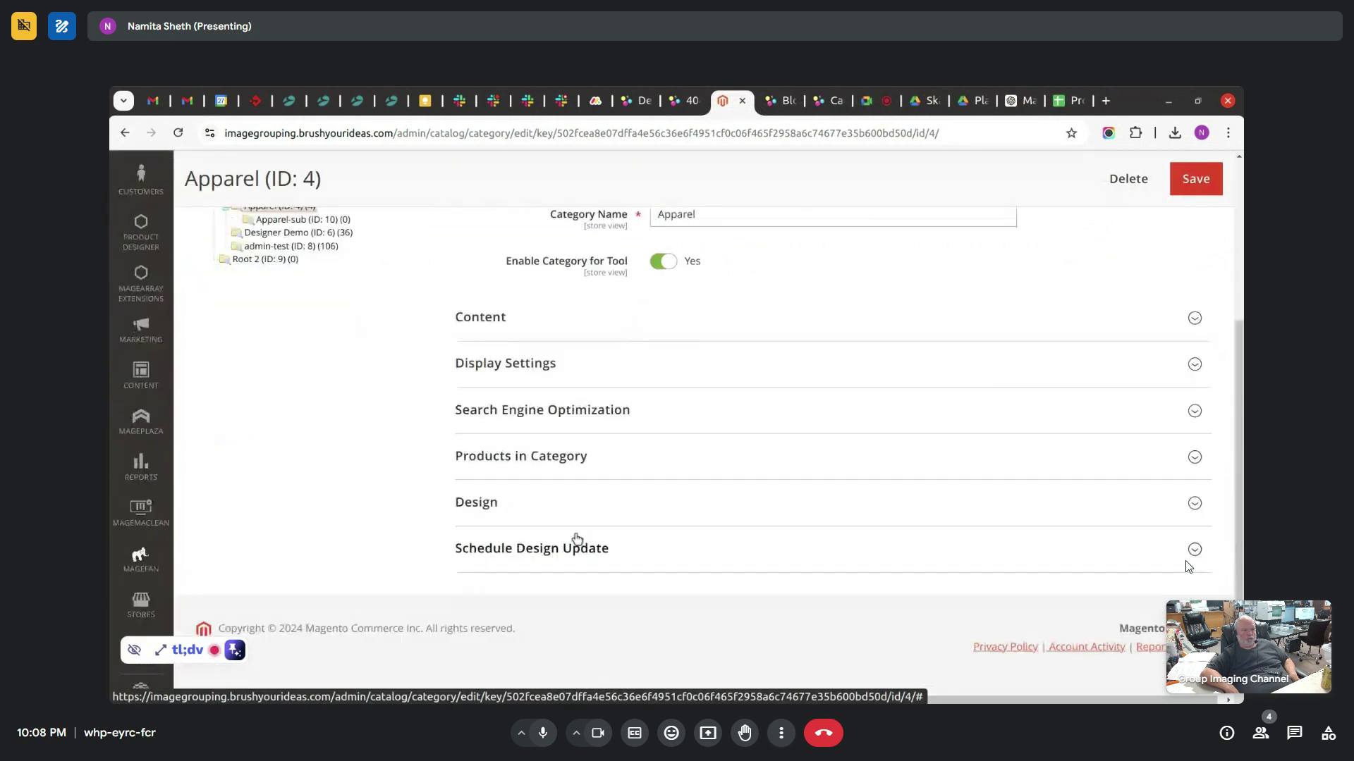
{"action": "left_click", "coordinate": [577, 453]}
{"action": "left_click", "coordinate": [580, 454]}
{"action": "left_click", "coordinate": [621, 420]}
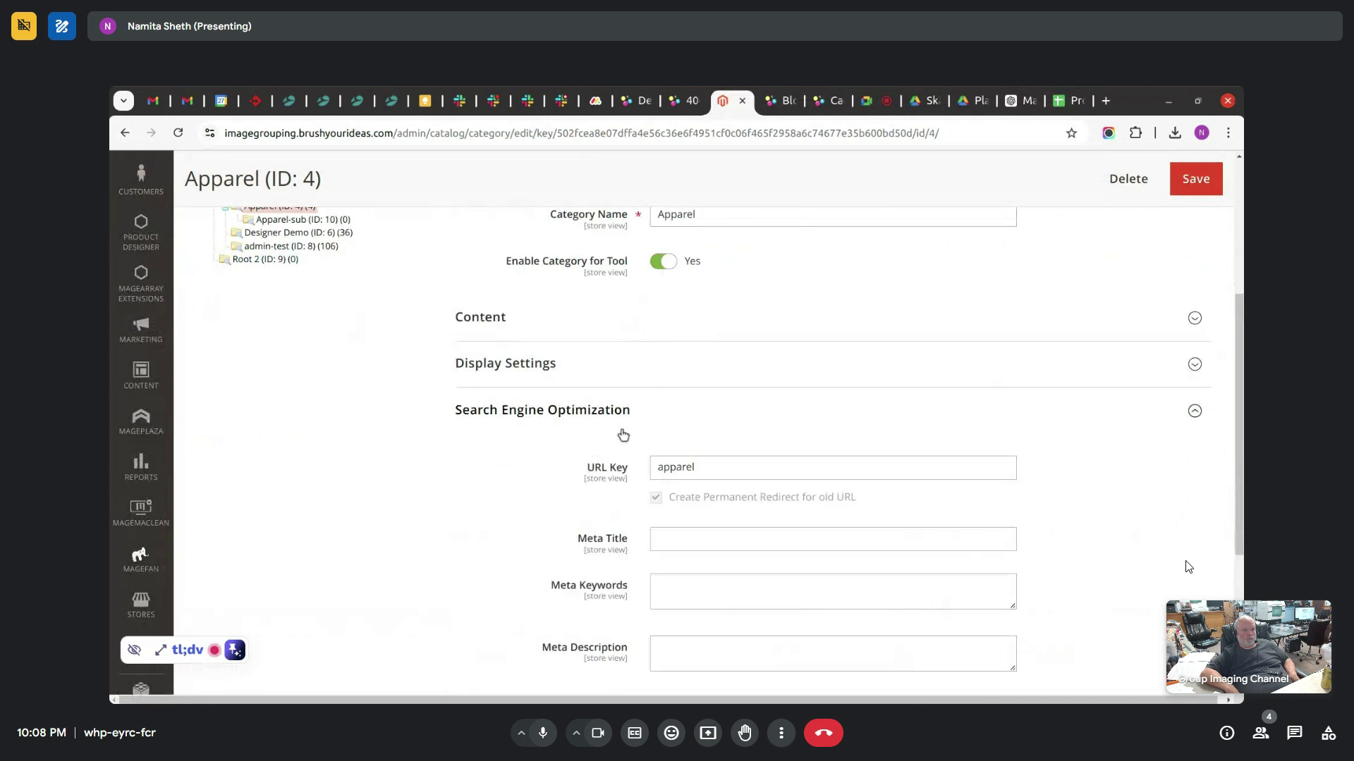
- Load the storefront page apparel.html to check the parent category's URL Key
{"action": "double_click", "coordinate": [707, 469]}
{"action": "key", "text": "ctrl+shift+Tab"}
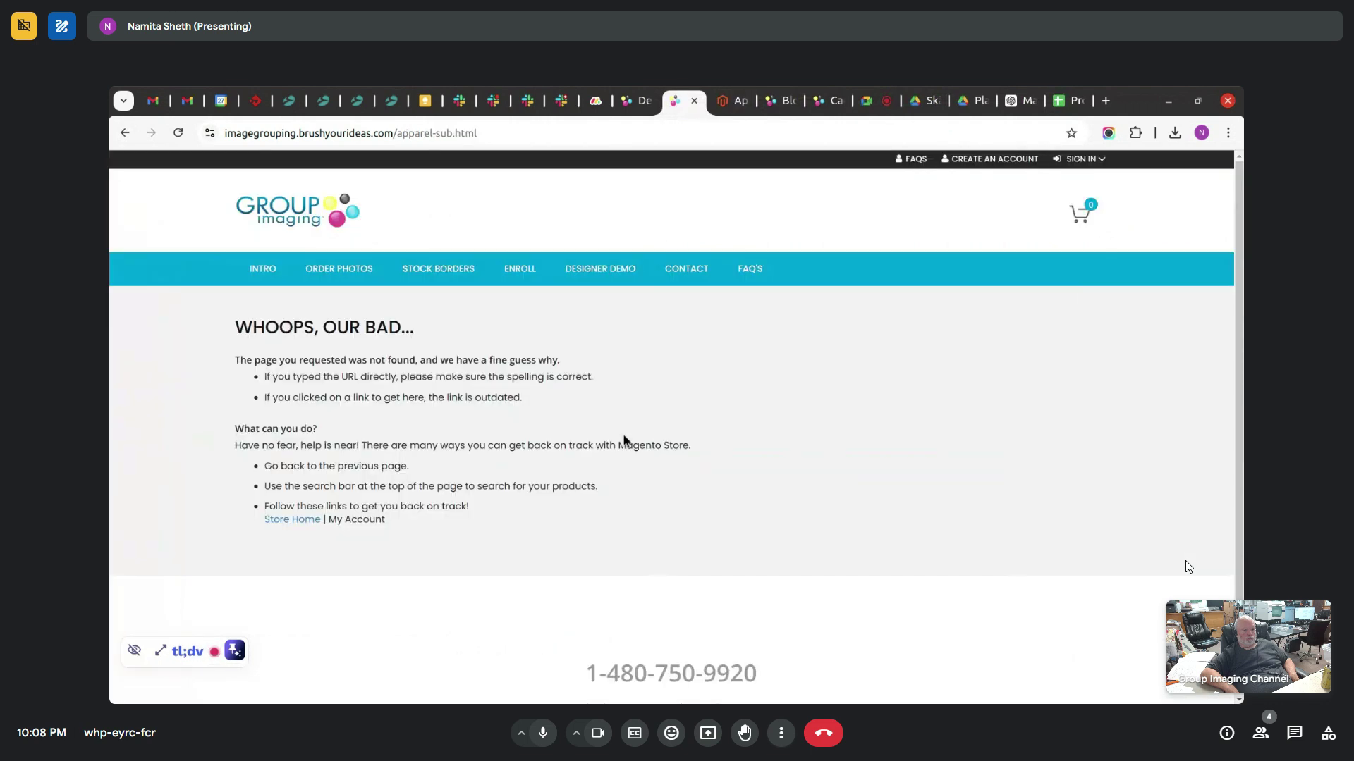
{"action": "key", "text": "ctrl+a"}
{"action": "key", "text": "End"}
{"action": "key", "text": "ctrl+shift+Left"}
{"action": "key", "text": "ctrl+shift+Left"}
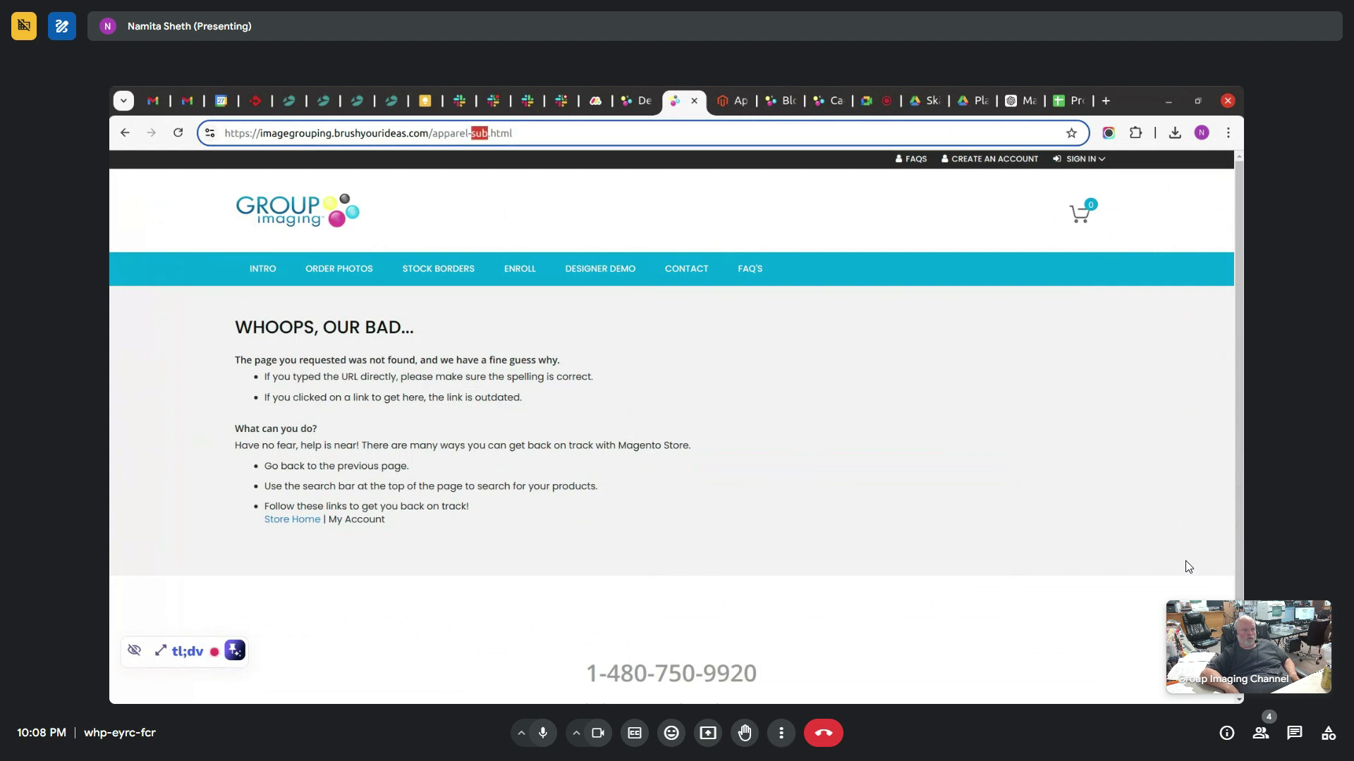
{"action": "type", "text": "apparel"}
{"action": "key", "text": "Return"}
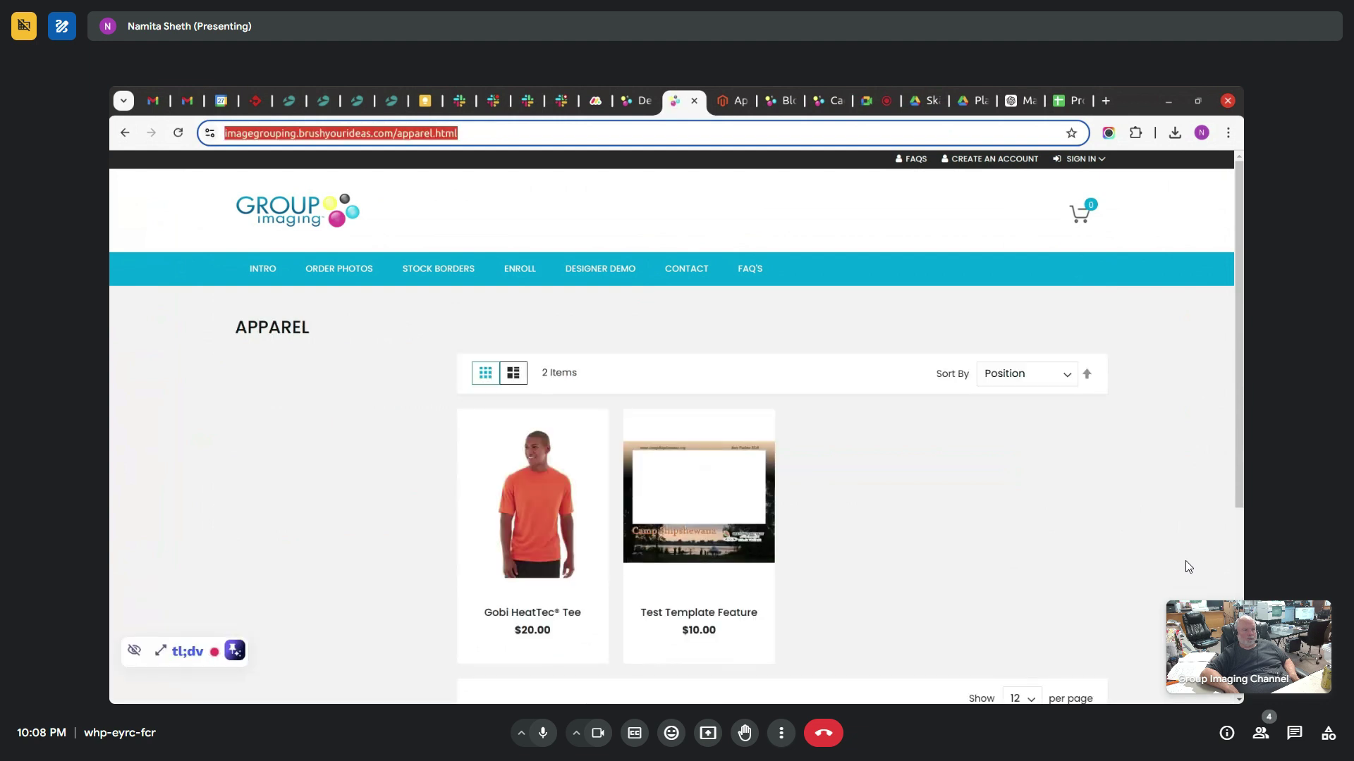
- Open the Apparel-sub category in the admin and examine its Content section, including the description and CMS block
{"action": "left_click", "coordinate": [735, 100]}
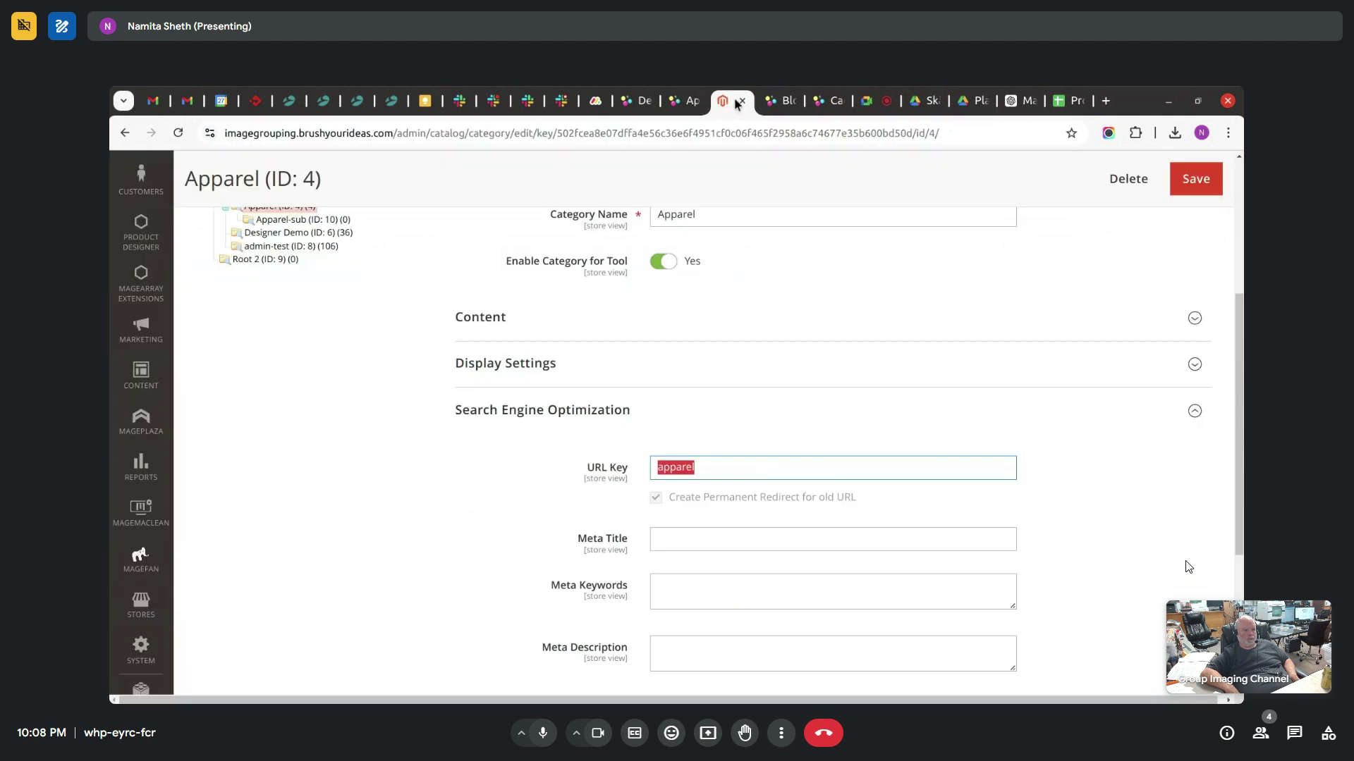
{"action": "scroll", "coordinate": [1189, 567], "scroll_direction": "up", "scroll_amount": 3}
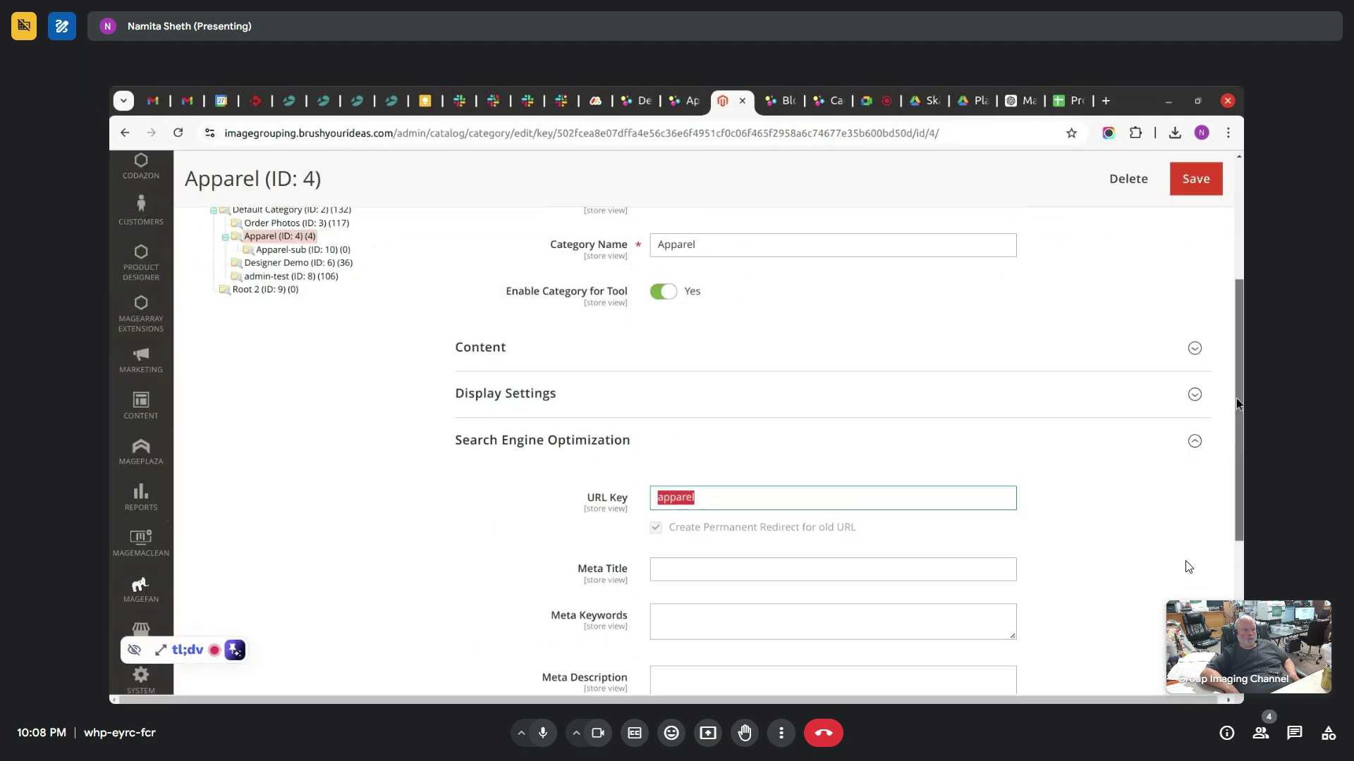
{"action": "left_click", "coordinate": [334, 437]}
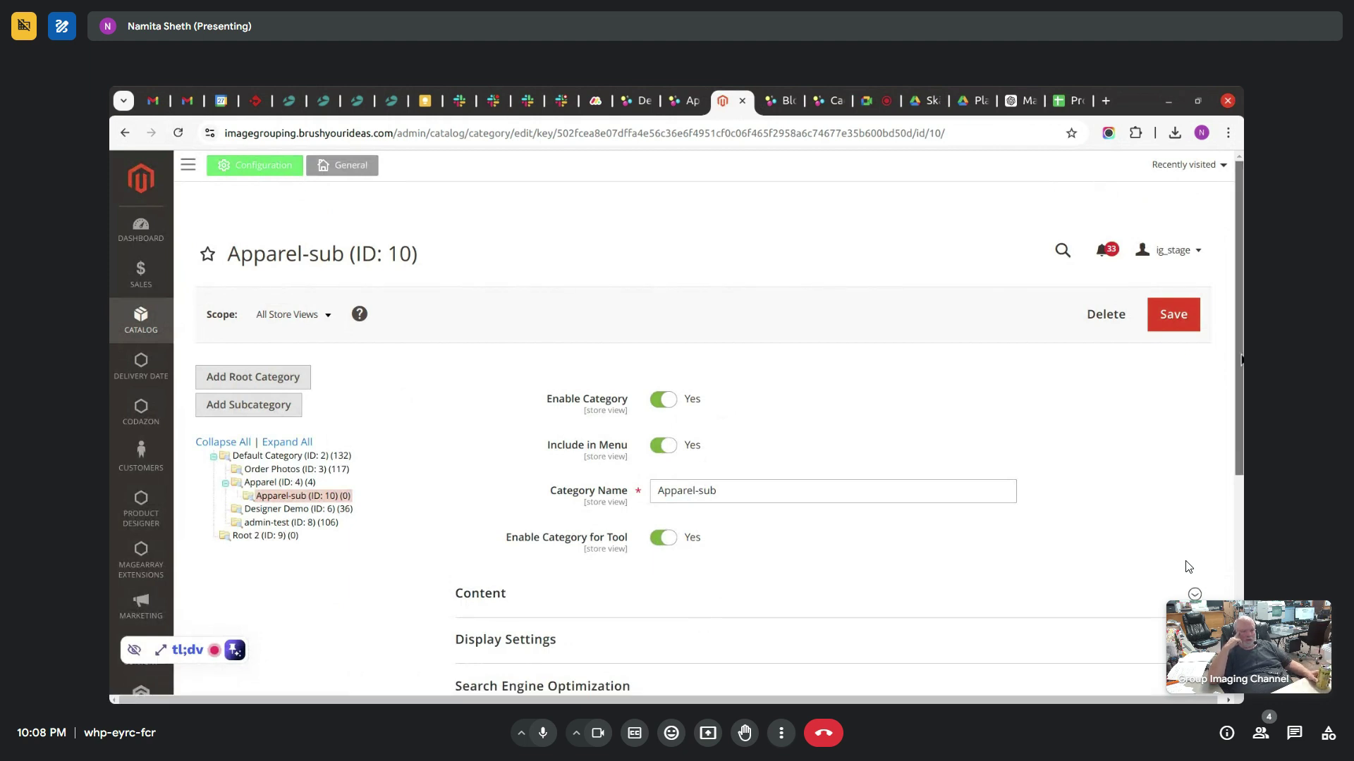
{"action": "scroll", "coordinate": [1189, 566], "scroll_direction": "down", "scroll_amount": 3}
{"action": "scroll", "coordinate": [1231, 458], "scroll_direction": "down", "scroll_amount": 2}
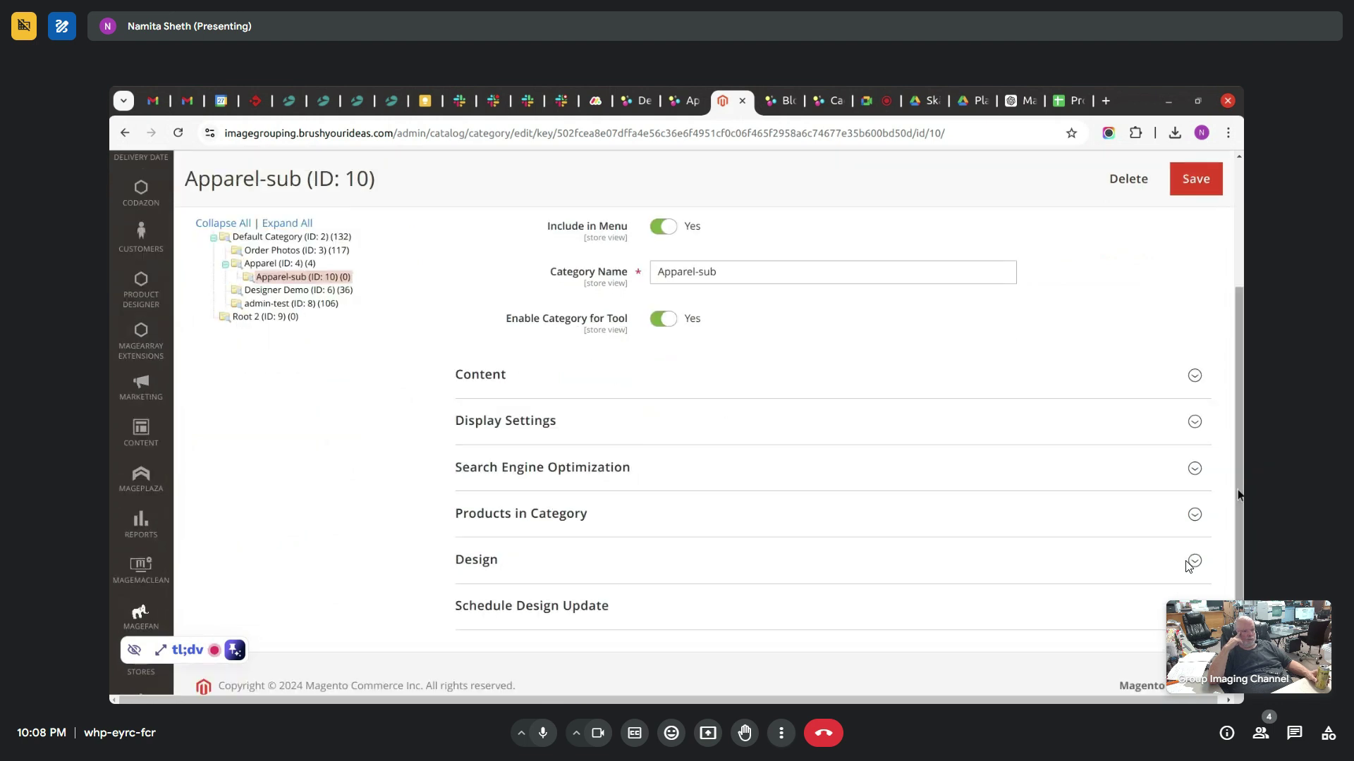
{"action": "left_click", "coordinate": [1194, 326]}
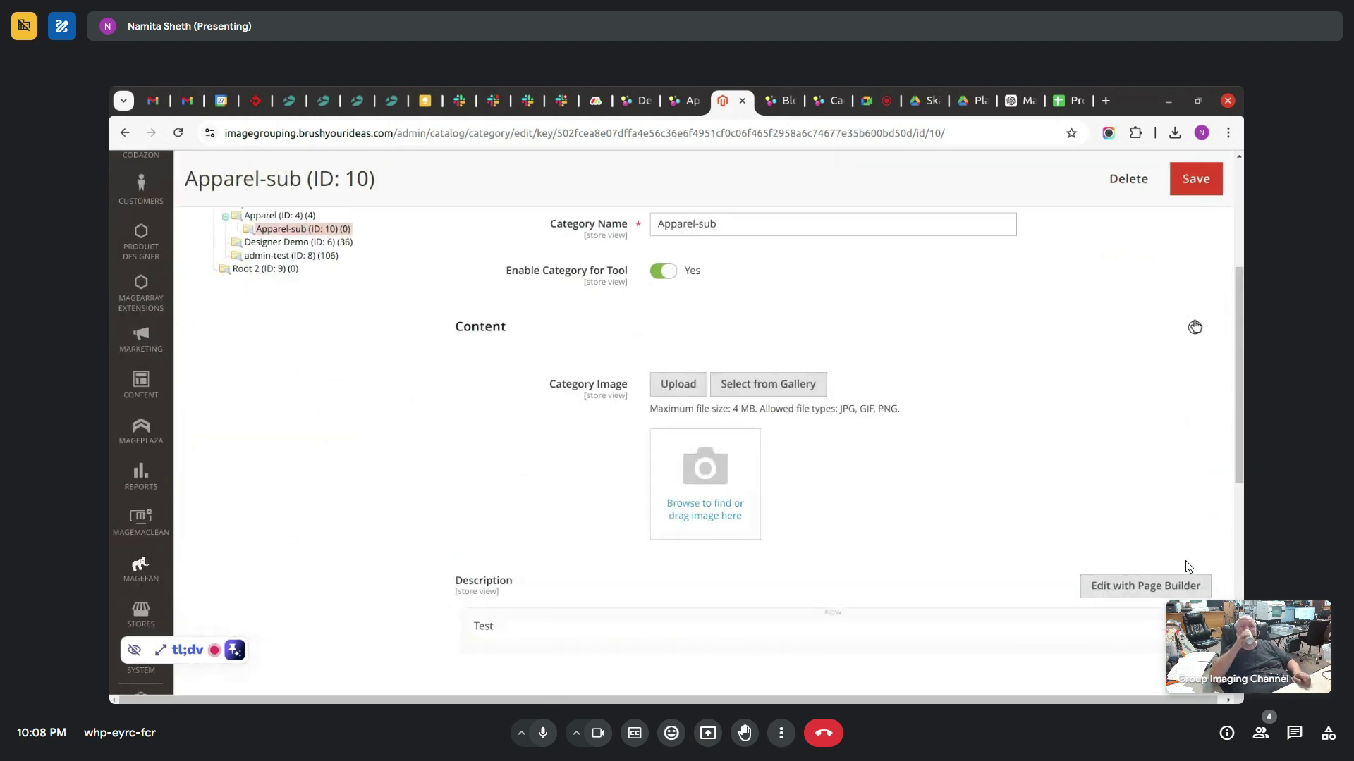
{"action": "scroll", "coordinate": [1189, 567], "scroll_direction": "down", "scroll_amount": 2}
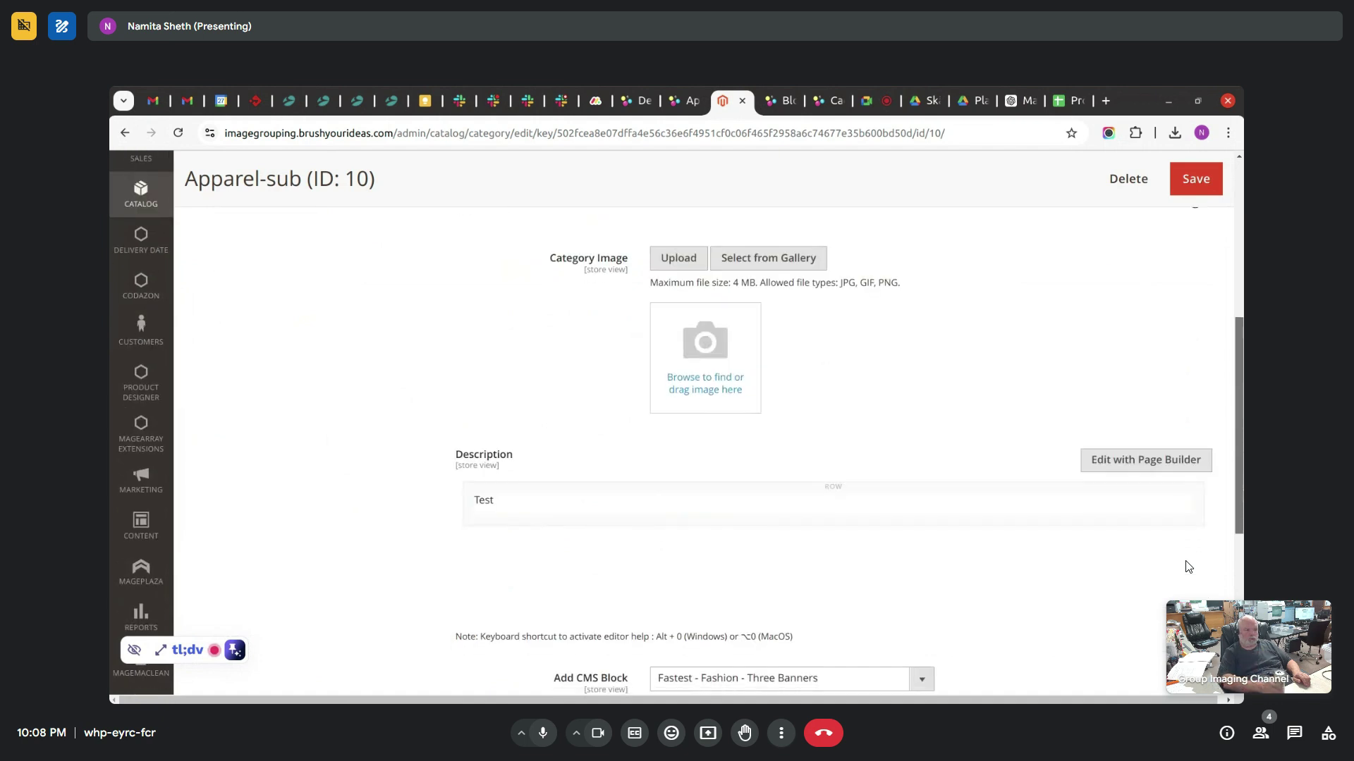
{"action": "scroll", "coordinate": [1189, 566], "scroll_direction": "down", "scroll_amount": 1}
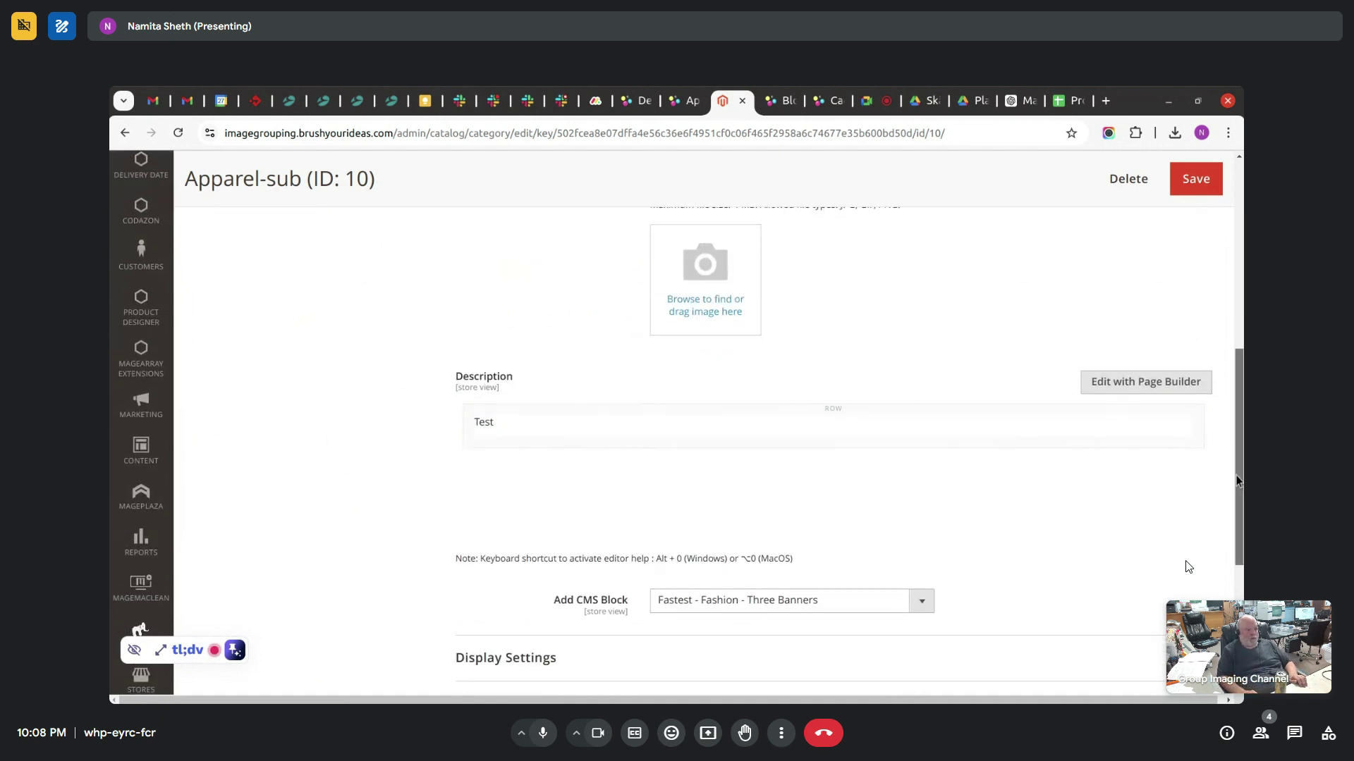
- Expand Apparel-sub's Display Settings and Search Engine Optimization sections to examine the Display Mode and URL Key
{"action": "scroll", "coordinate": [1235, 469], "scroll_direction": "down", "scroll_amount": 5}
{"action": "left_click", "coordinate": [737, 354]}
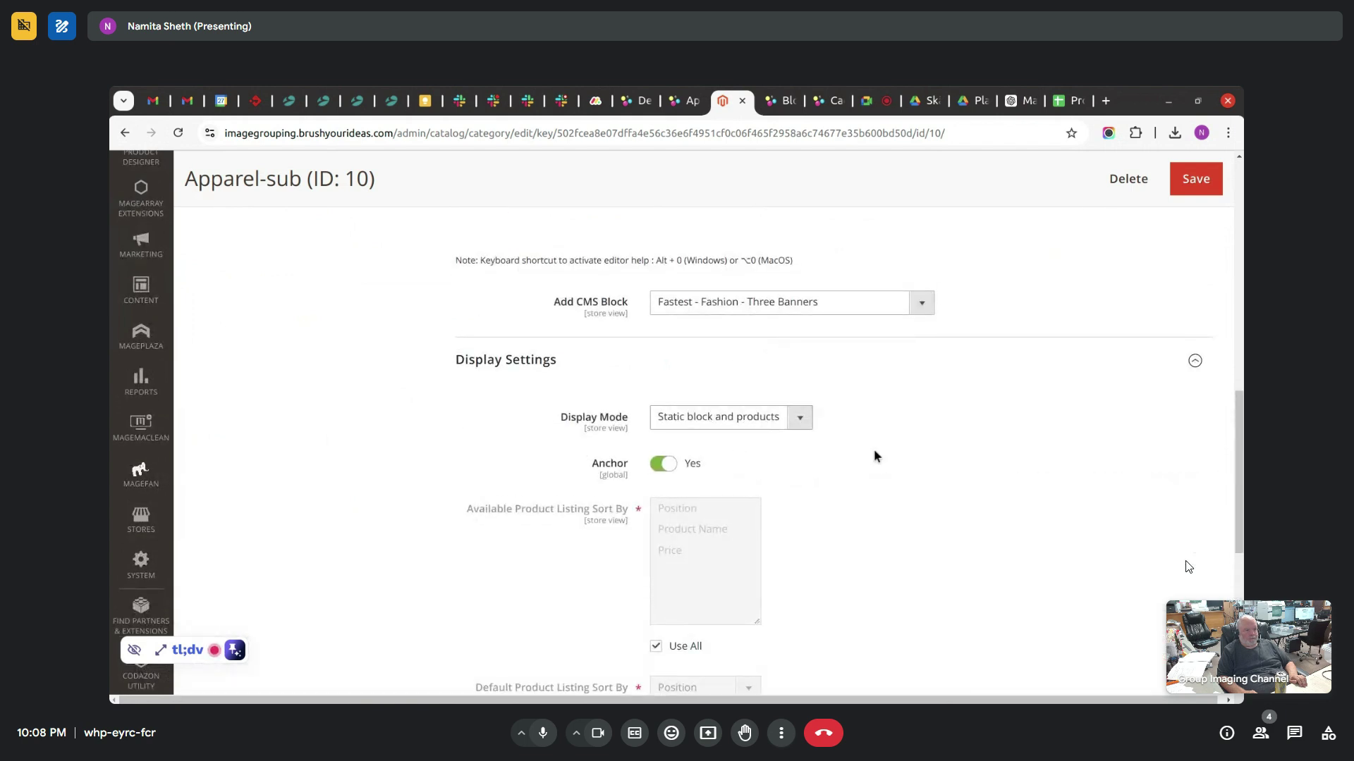
{"action": "scroll", "coordinate": [1211, 515], "scroll_direction": "down", "scroll_amount": 6}
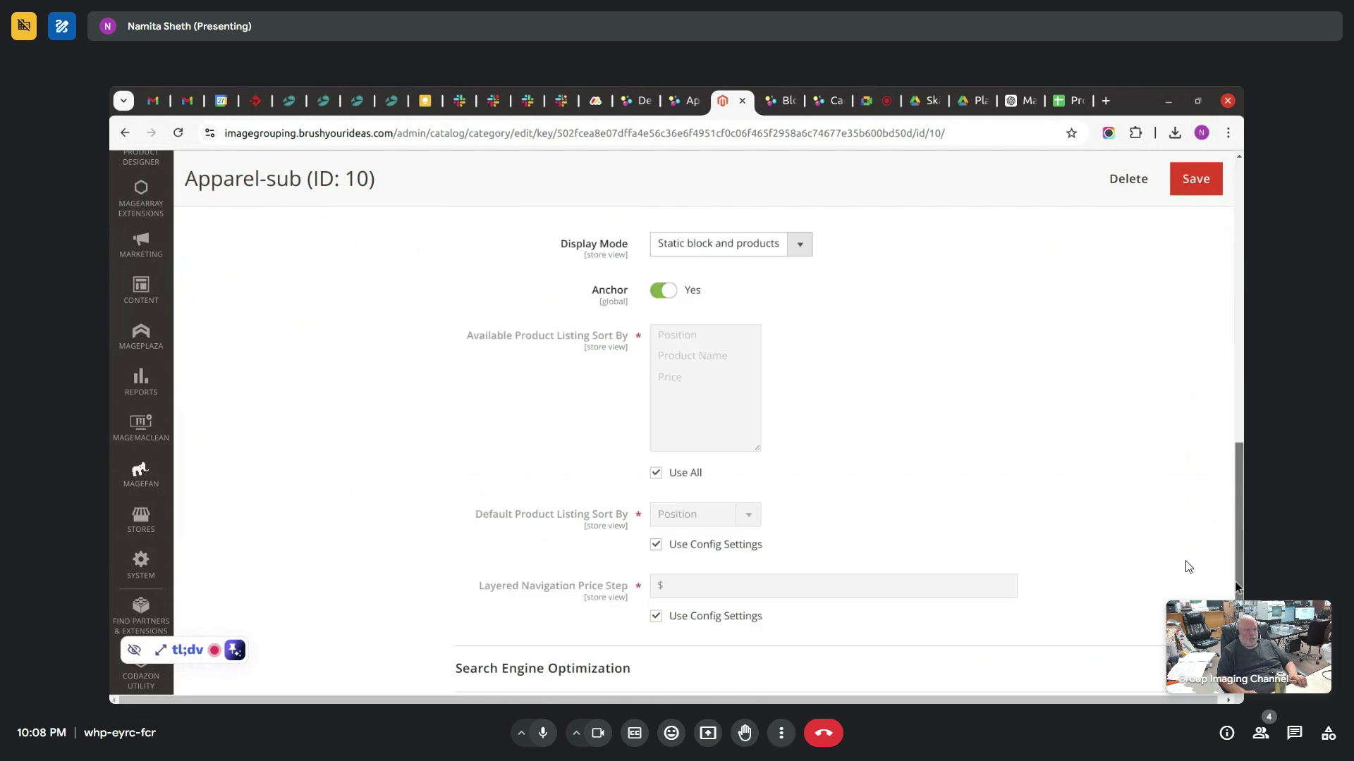
{"action": "left_click", "coordinate": [684, 408]}
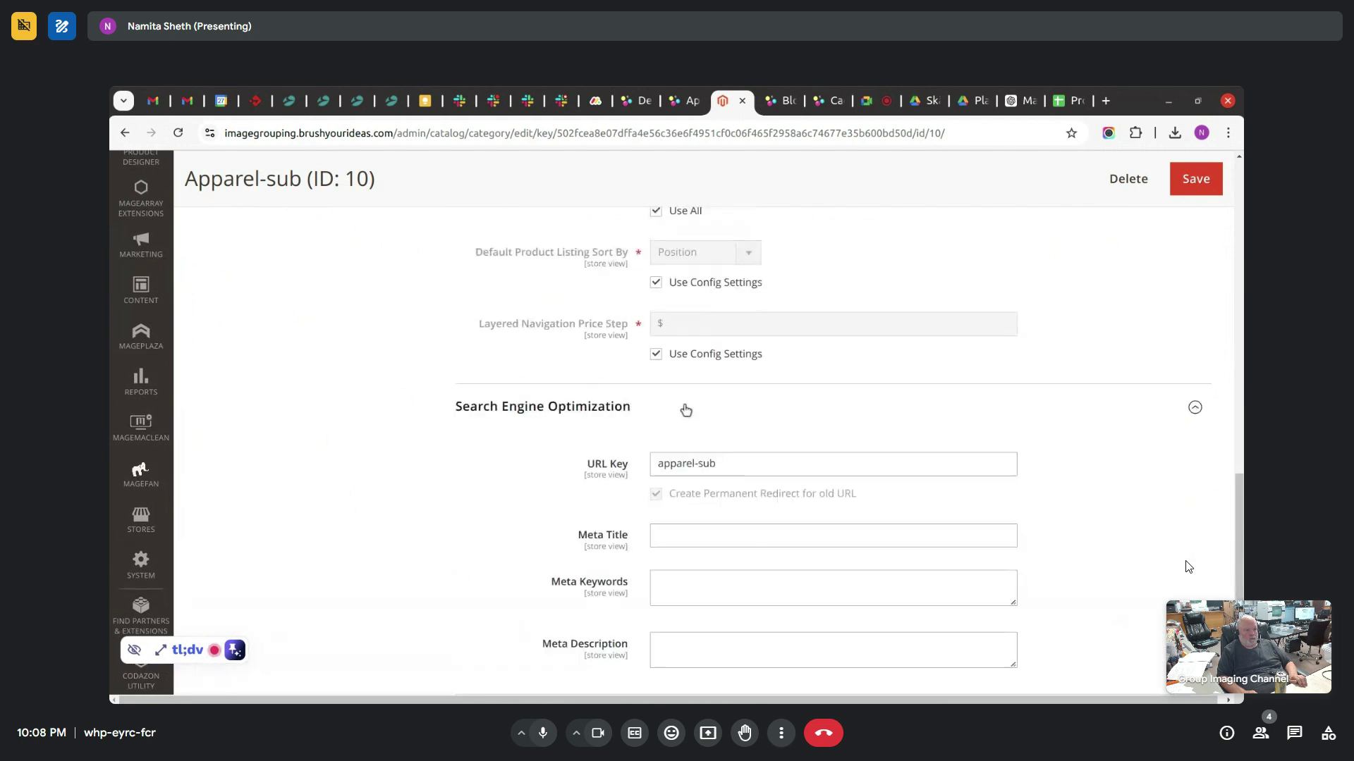
{"action": "left_click", "coordinate": [769, 458]}
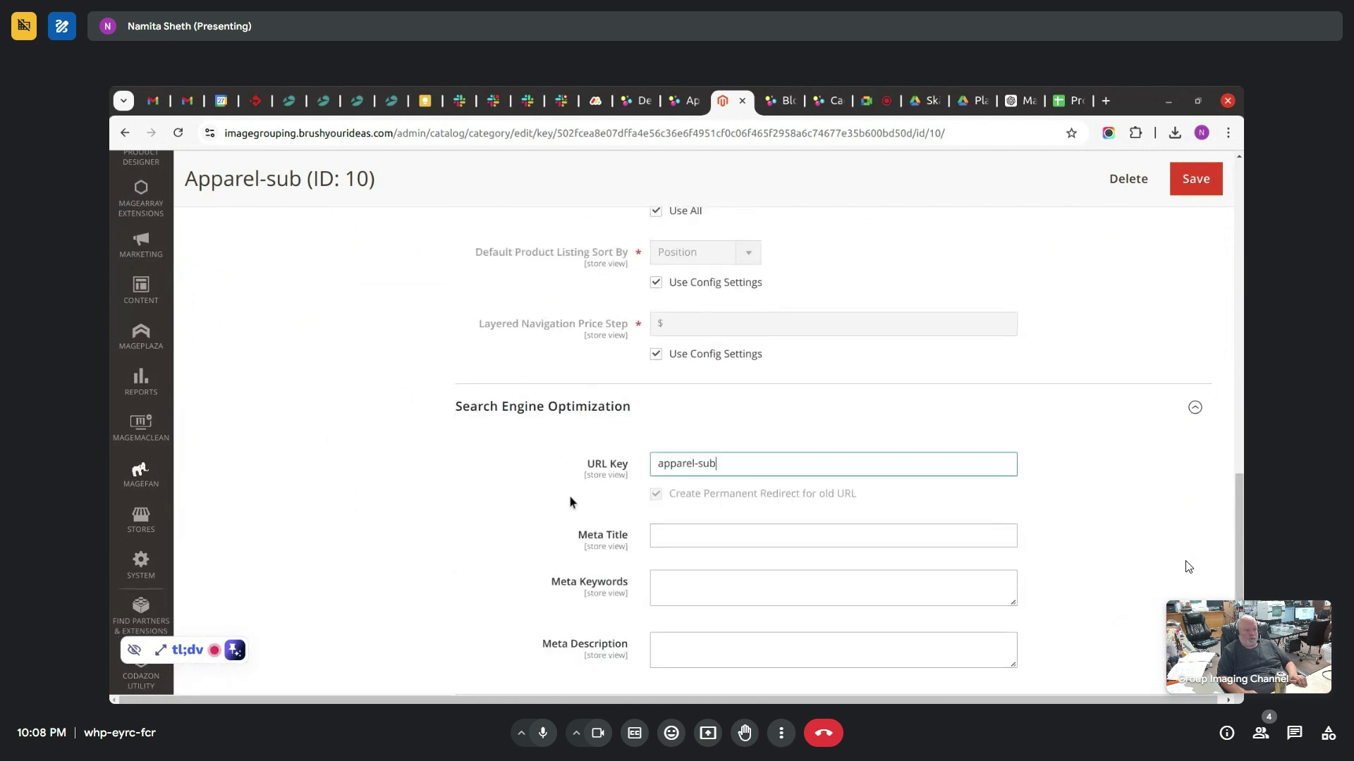
{"action": "left_click", "coordinate": [663, 464], "text": "shift"}
{"action": "left_click", "coordinate": [658, 465], "text": "shift"}
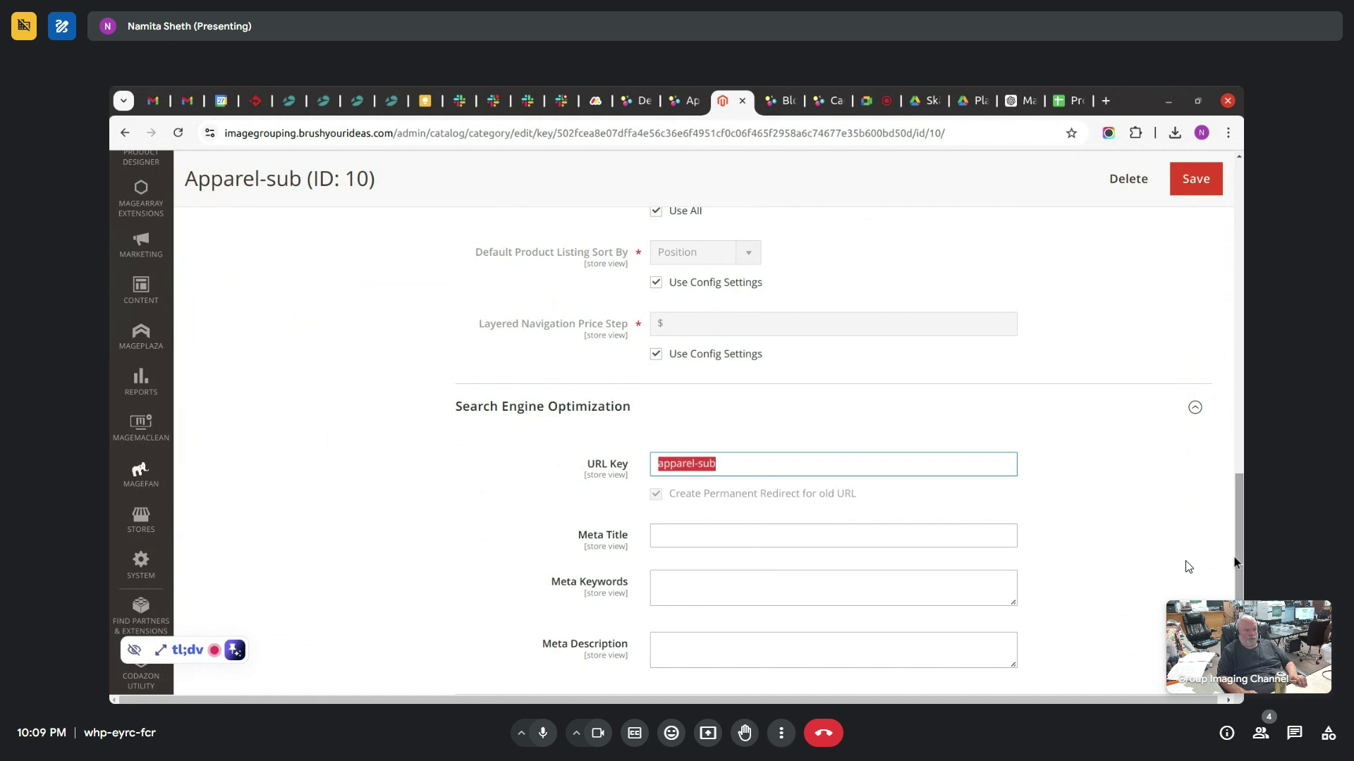
- Expand Products in Category for Apparel-sub and set the product selection filter to Any
{"action": "scroll", "coordinate": [711, 529], "scroll_direction": "down", "scroll_amount": 3}
{"action": "double_click", "coordinate": [711, 529]}
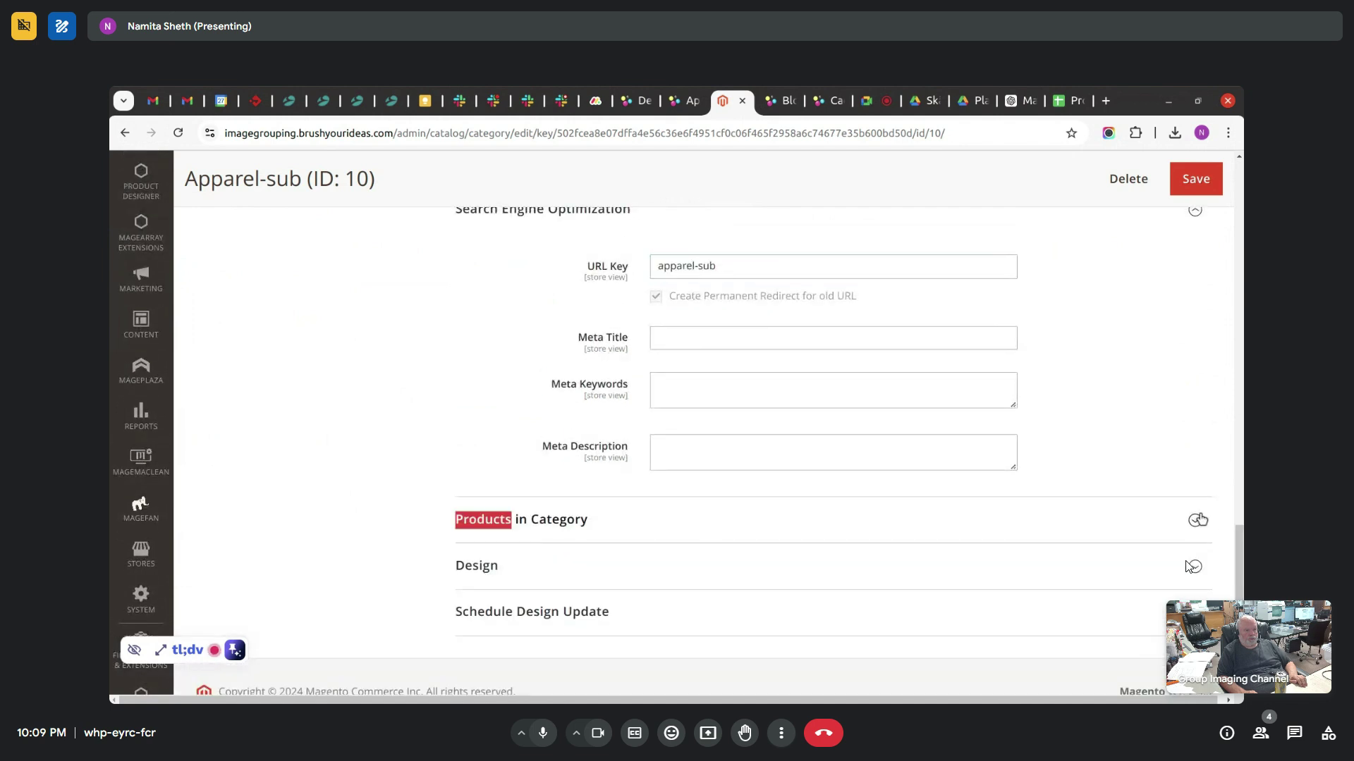
{"action": "left_click", "coordinate": [1198, 520]}
{"action": "scroll", "coordinate": [1075, 564], "scroll_direction": "down", "scroll_amount": 5}
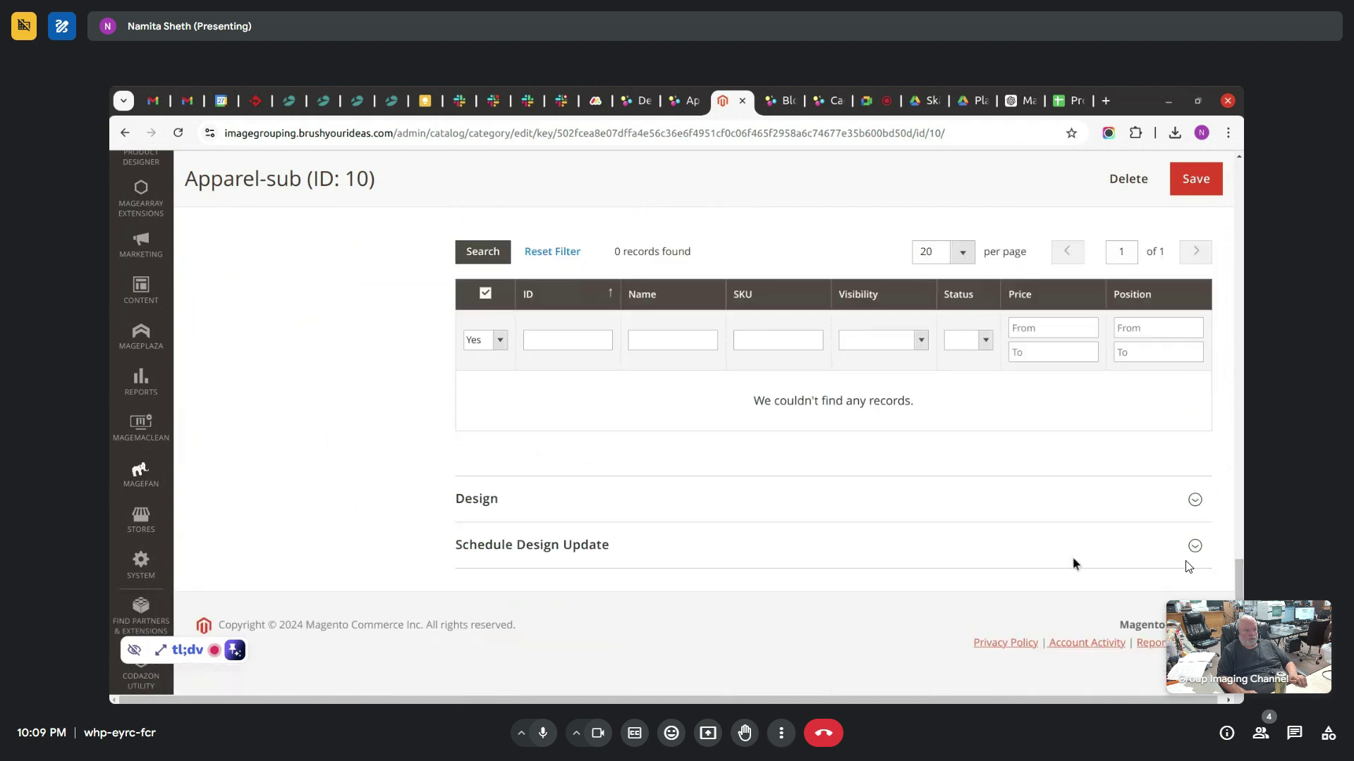
{"action": "left_click", "coordinate": [499, 344]}
{"action": "left_click", "coordinate": [511, 353]}
{"action": "left_click", "coordinate": [554, 344]}
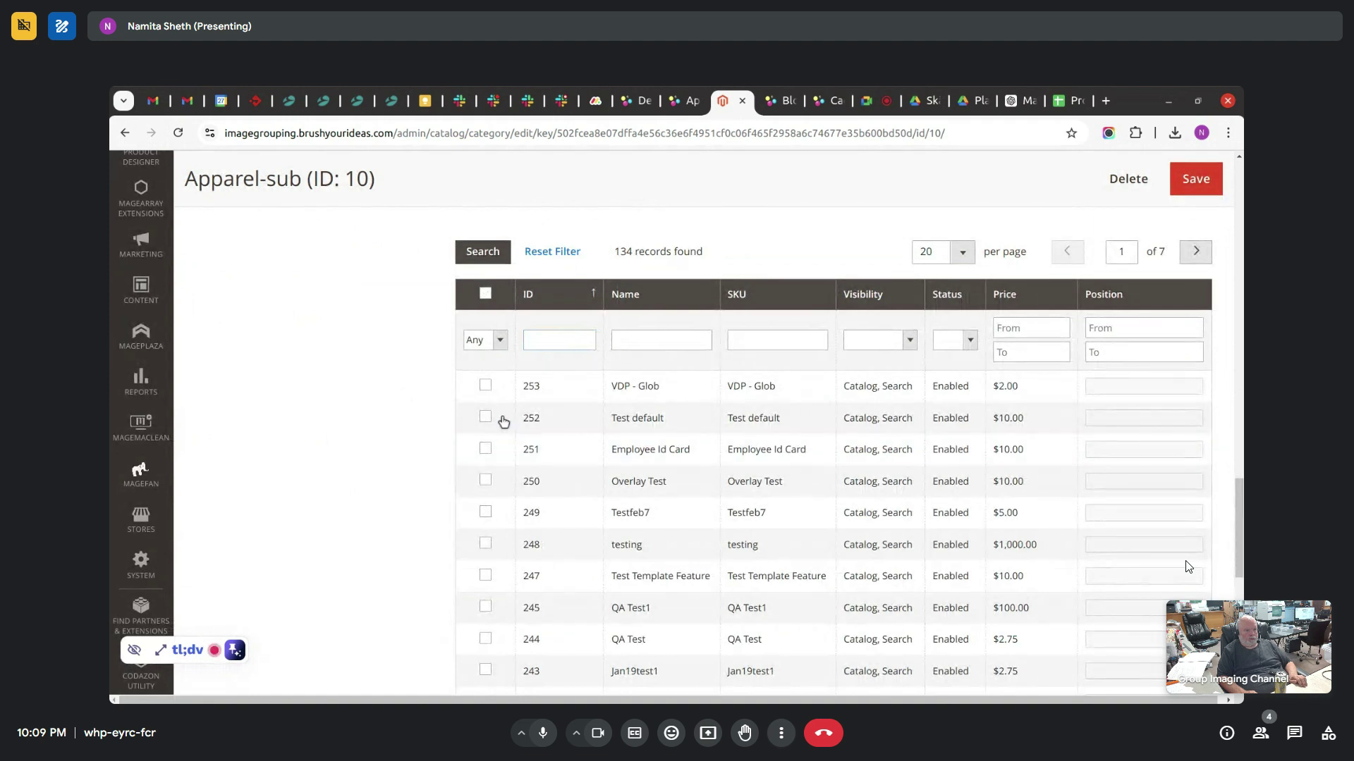
- Assign the products VDP - Glob, Test default, Employee Id Card and Overlay Test to Apparel-sub and save the category
{"action": "left_click", "coordinate": [485, 417]}
{"action": "left_click", "coordinate": [485, 480]}
{"action": "left_click", "coordinate": [487, 449]}
{"action": "left_click", "coordinate": [485, 386]}
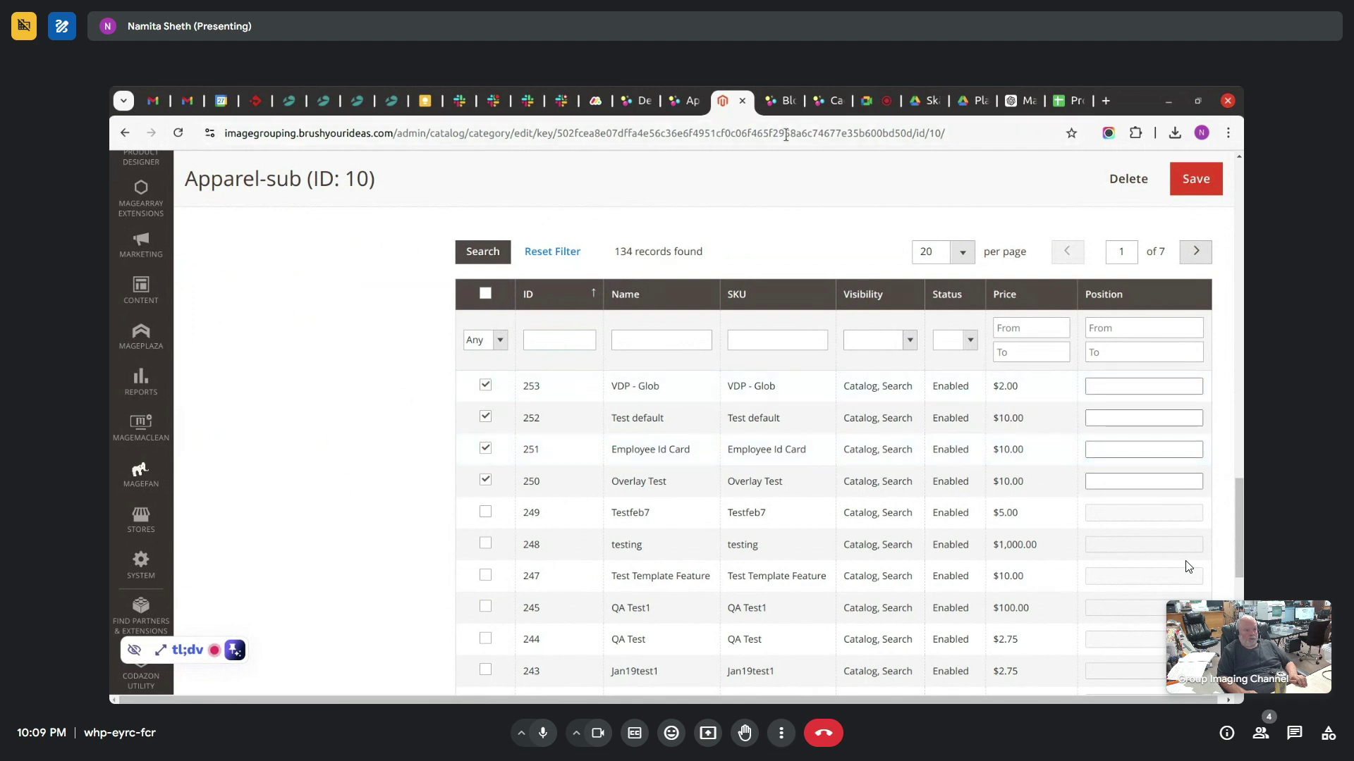
{"action": "left_click", "coordinate": [1193, 181]}
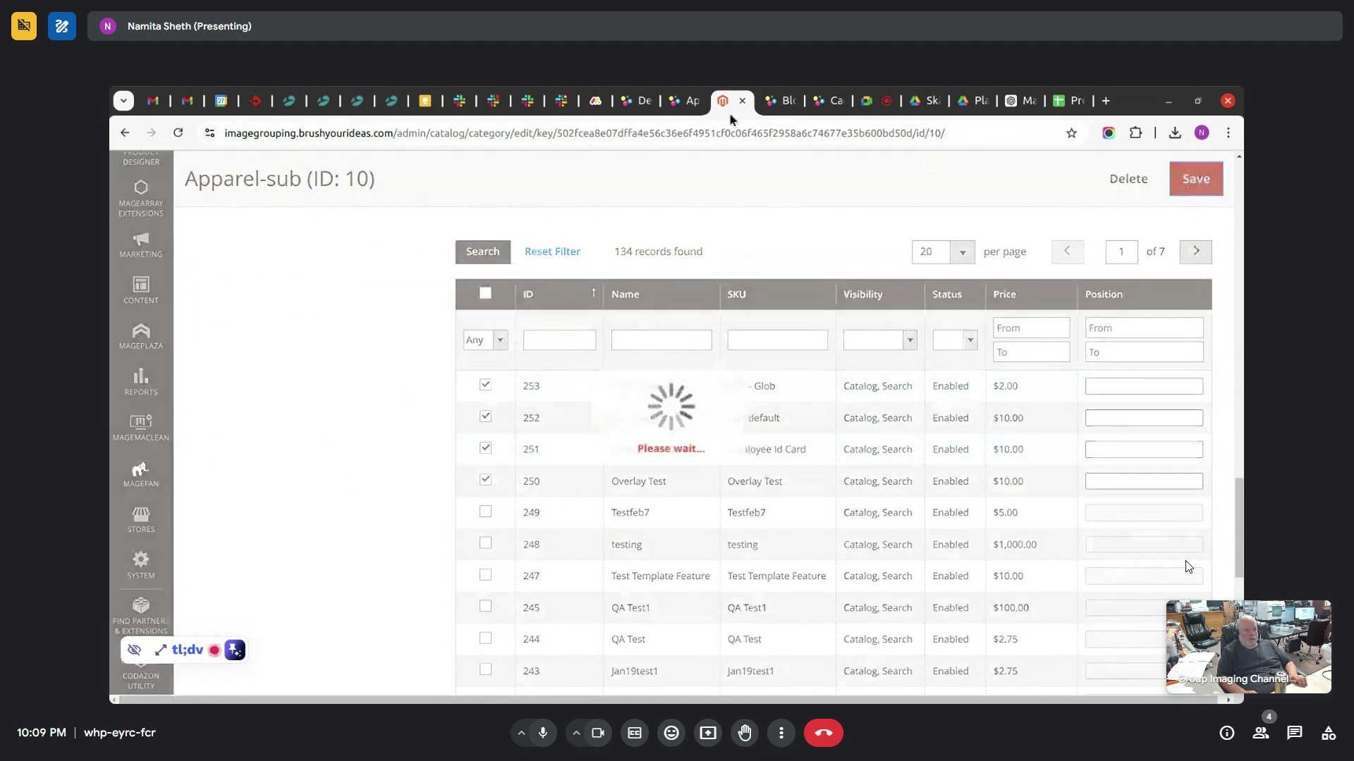
- Load the storefront page apparel-sub.html to check the subcategory with its assigned products
{"action": "left_click", "coordinate": [689, 107]}
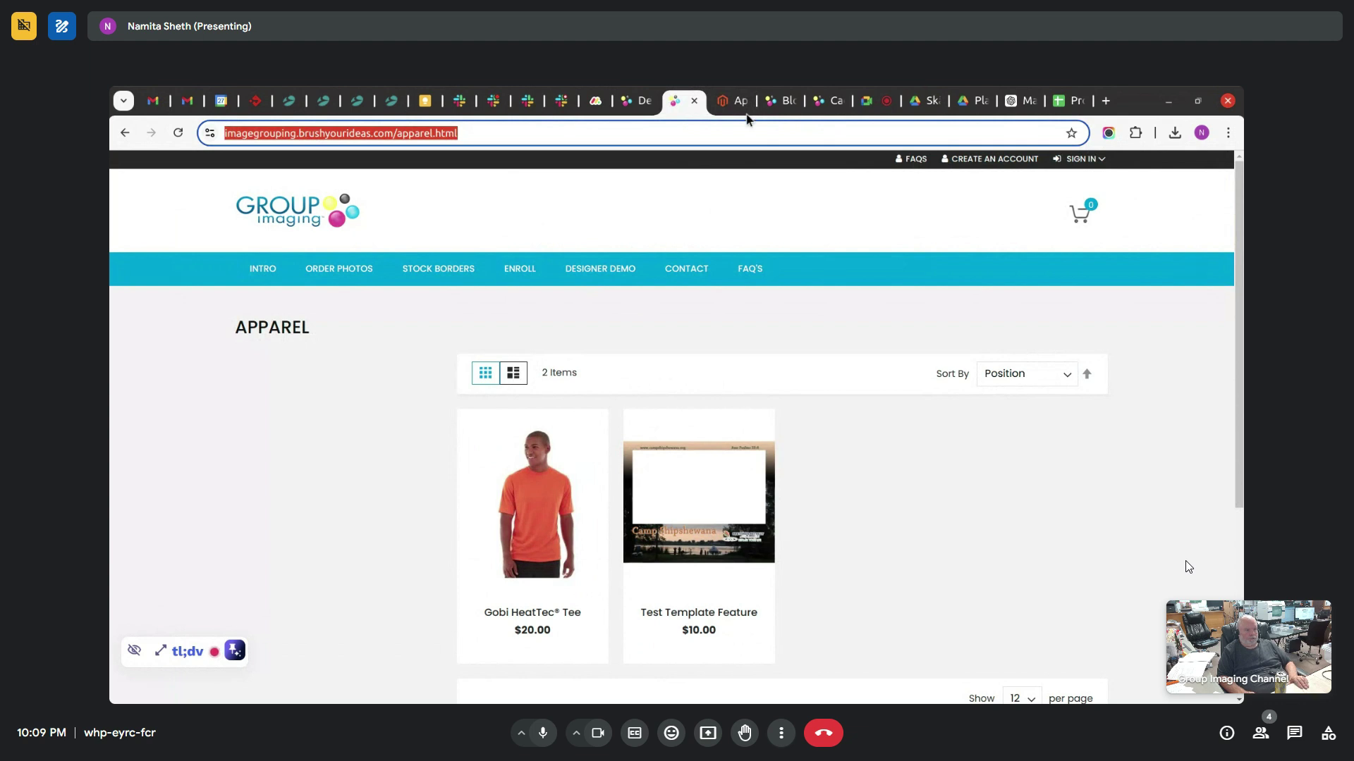
{"action": "key", "text": "End"}
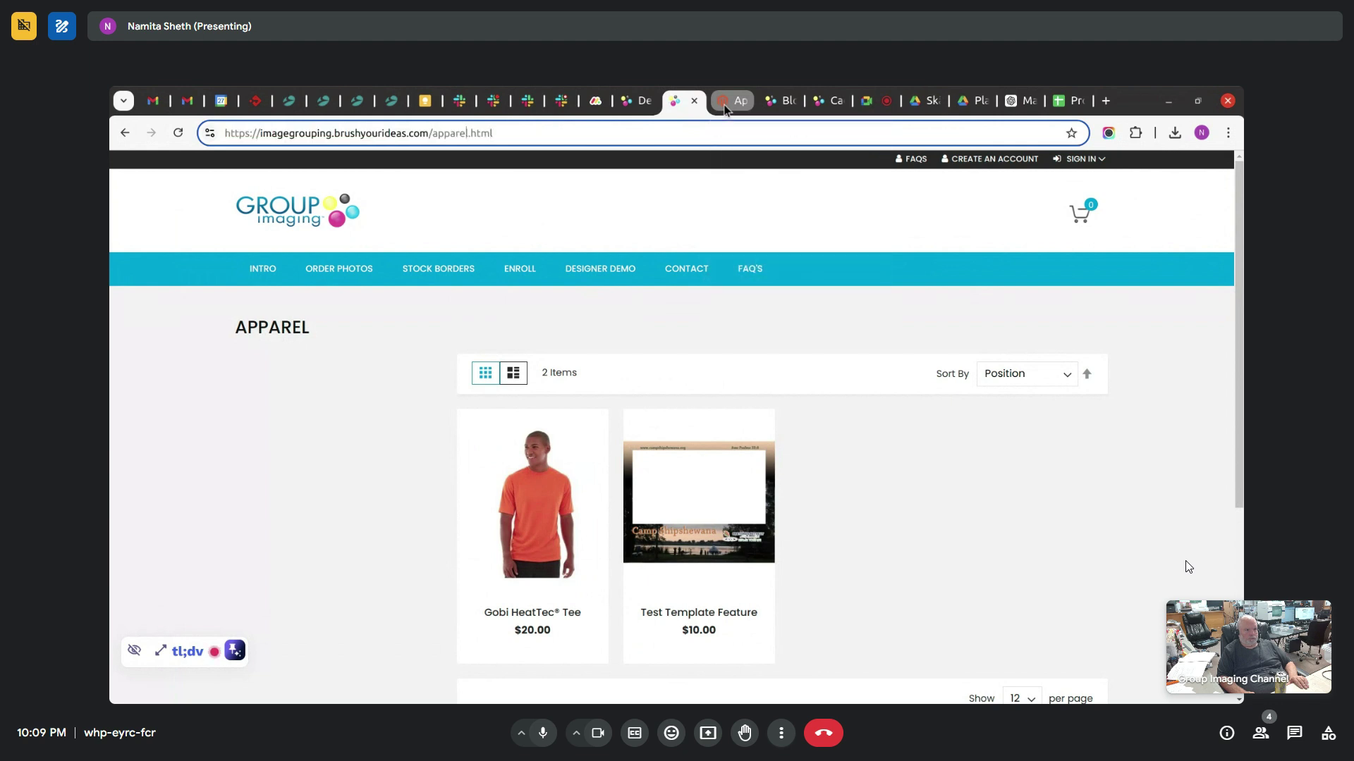
{"action": "key", "text": "ctrl+shift+Left"}
{"action": "key", "text": "Right"}
{"action": "type", "text": "-sub"}
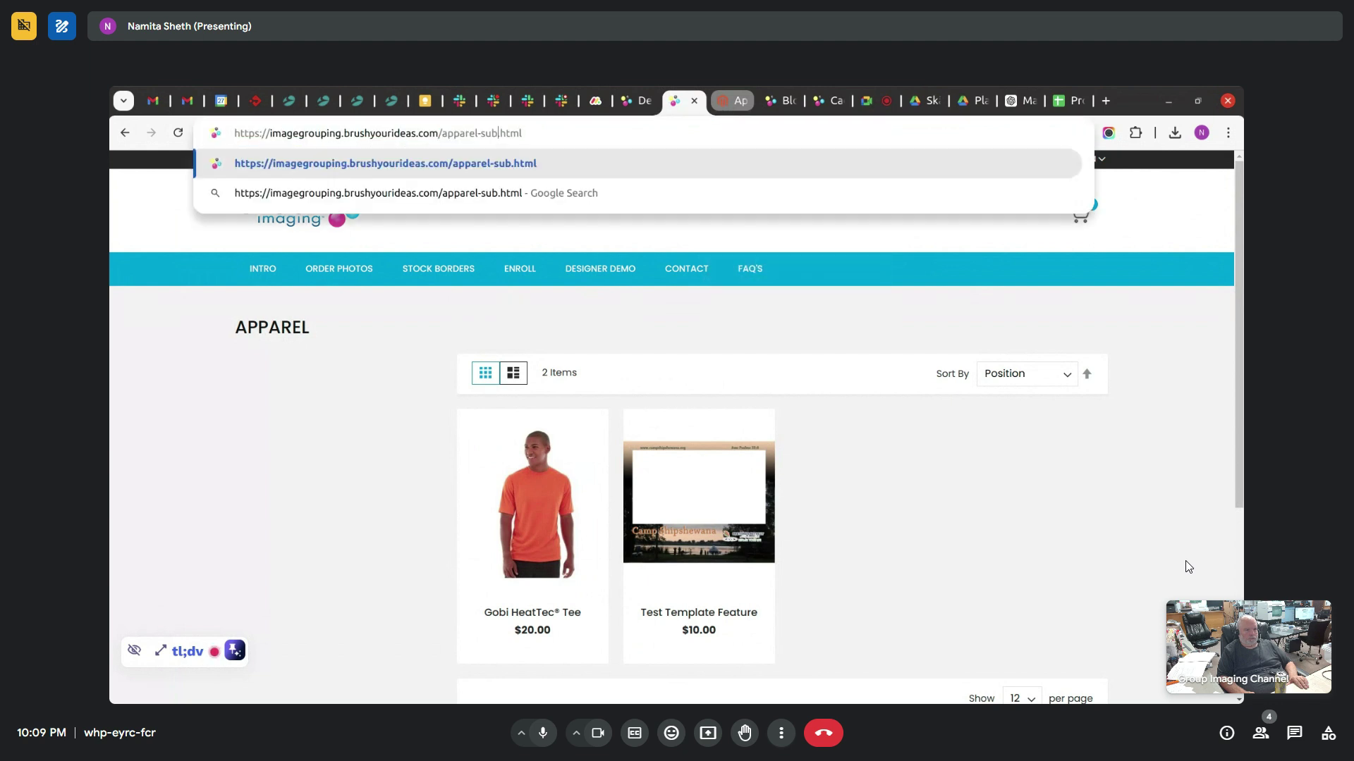
{"action": "key", "text": "Return"}
{"action": "left_click", "coordinate": [701, 127]}
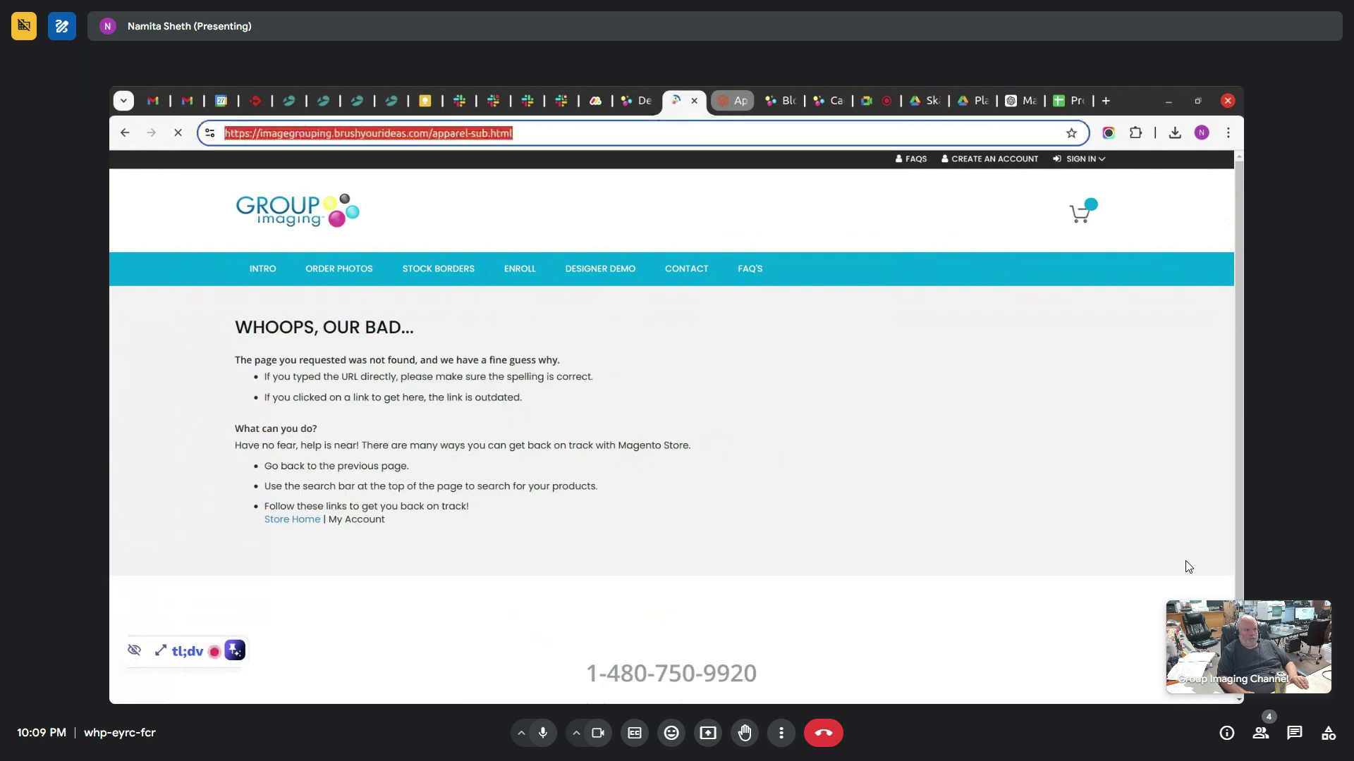
- Return to the Apparel storefront page and compare its product listing with the Designer Demo page
{"action": "left_click", "coordinate": [125, 133]}
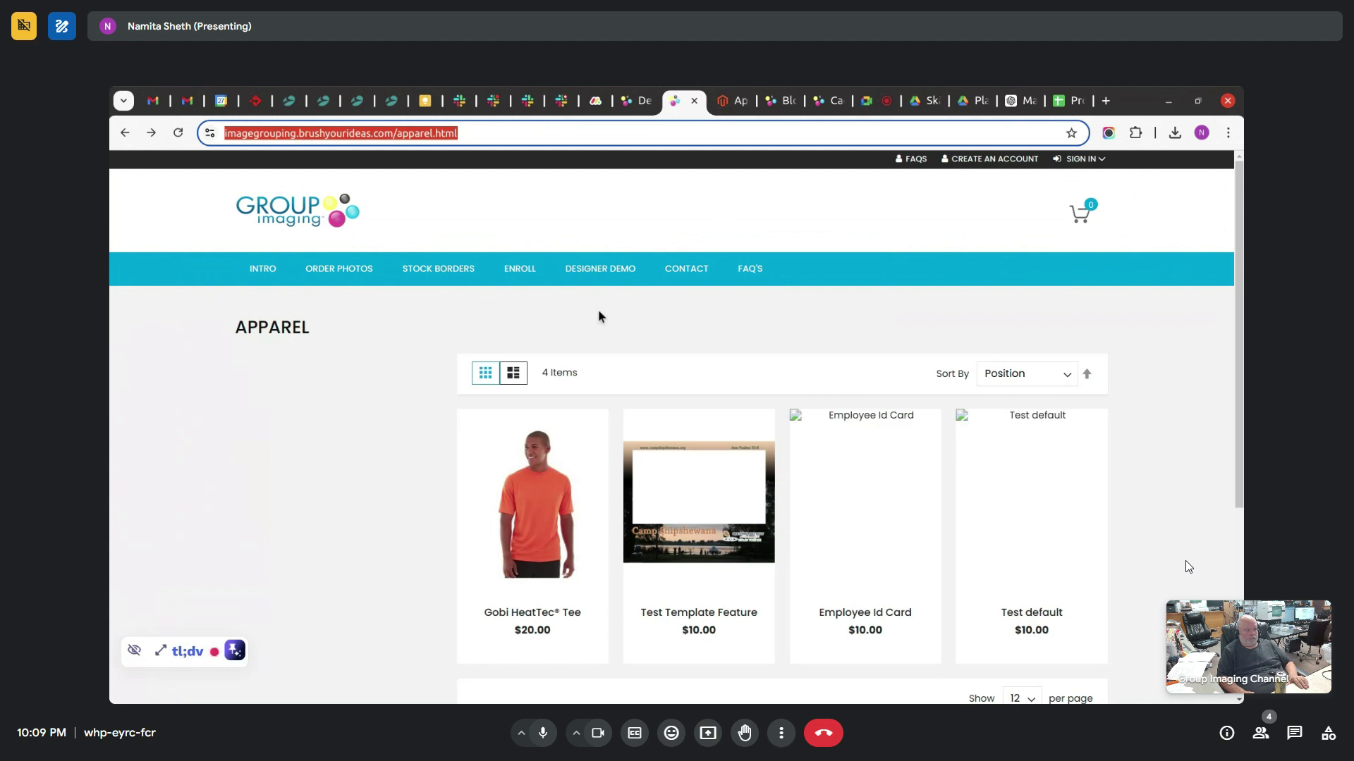
{"action": "key", "text": "ctrl+shift+Tab"}
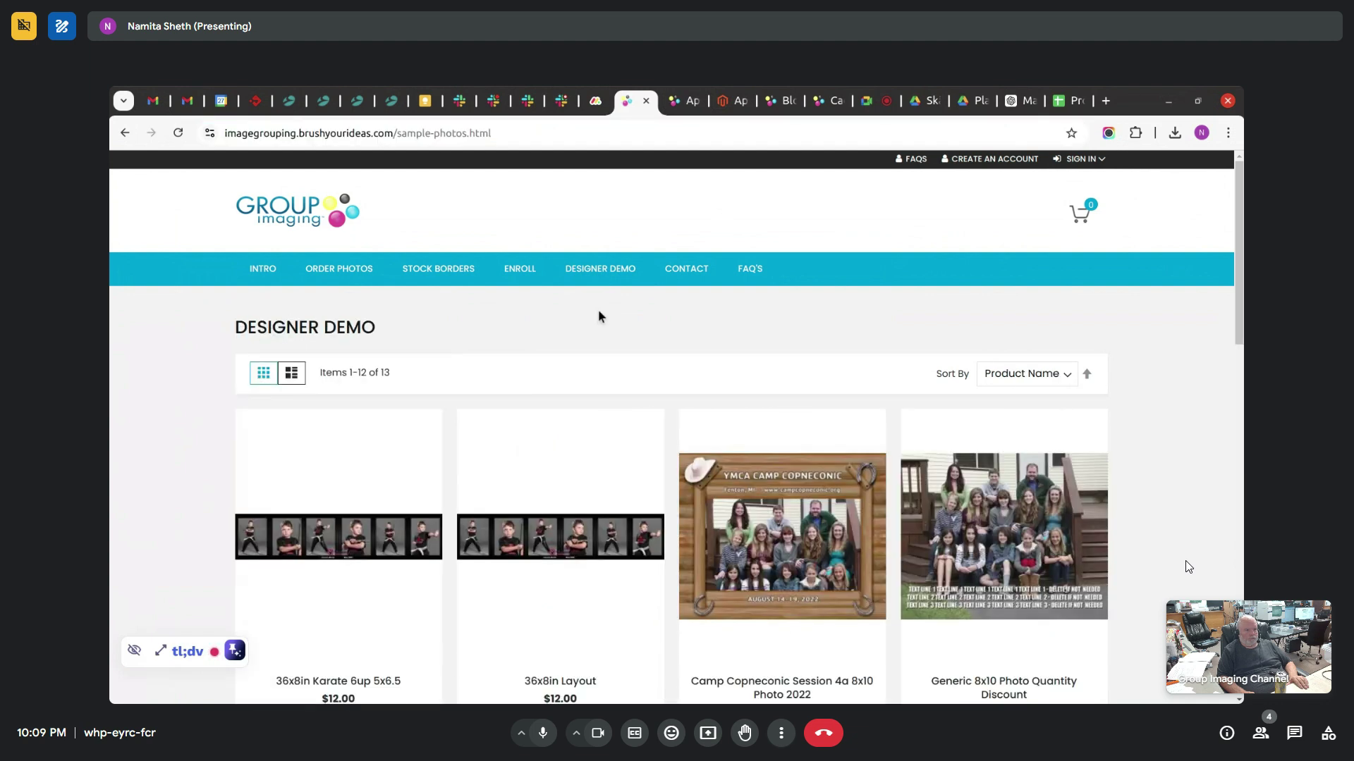
{"action": "triple_click", "coordinate": [306, 325]}
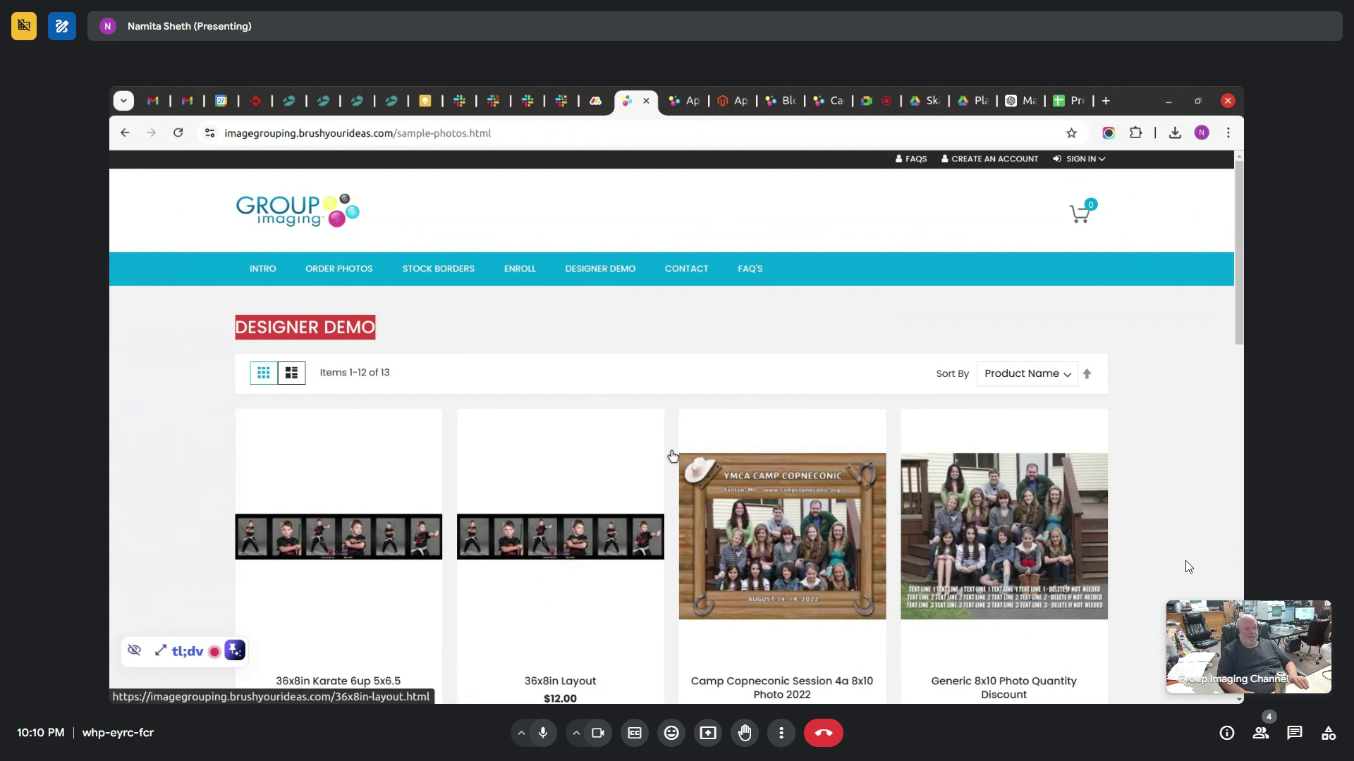
{"action": "key", "text": "ctrl+Tab"}
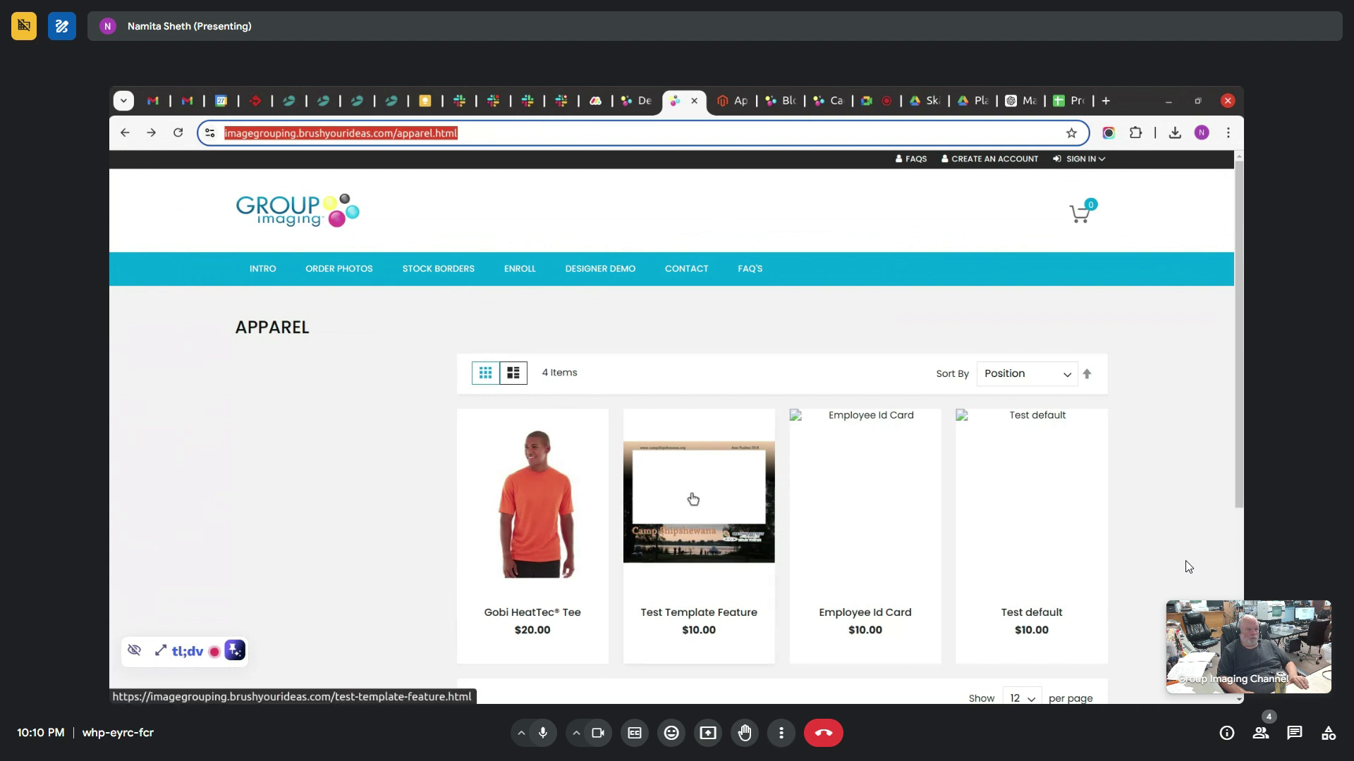
{"action": "left_click", "coordinate": [1229, 456]}
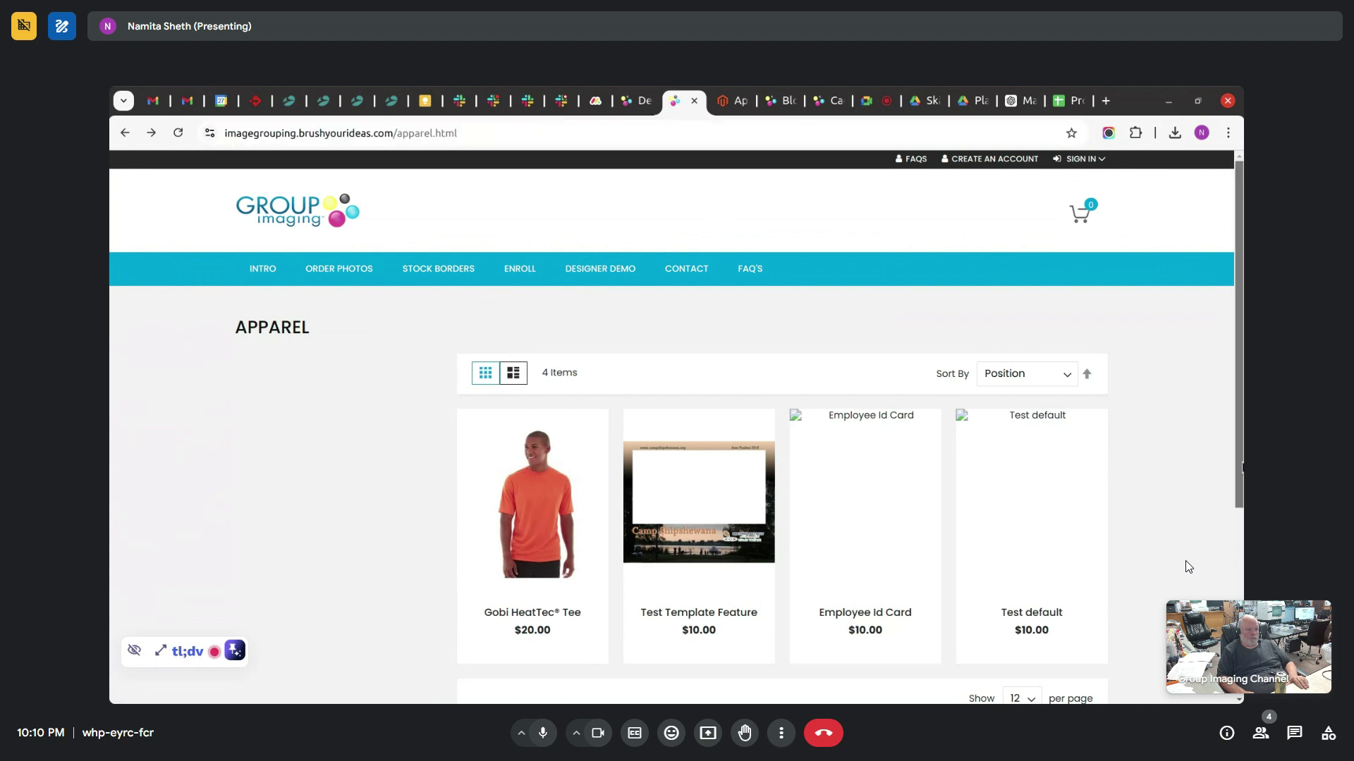
{"action": "scroll", "coordinate": [1227, 493], "scroll_direction": "down", "scroll_amount": 3}
{"action": "scroll", "coordinate": [1221, 564], "scroll_direction": "up", "scroll_amount": 1}
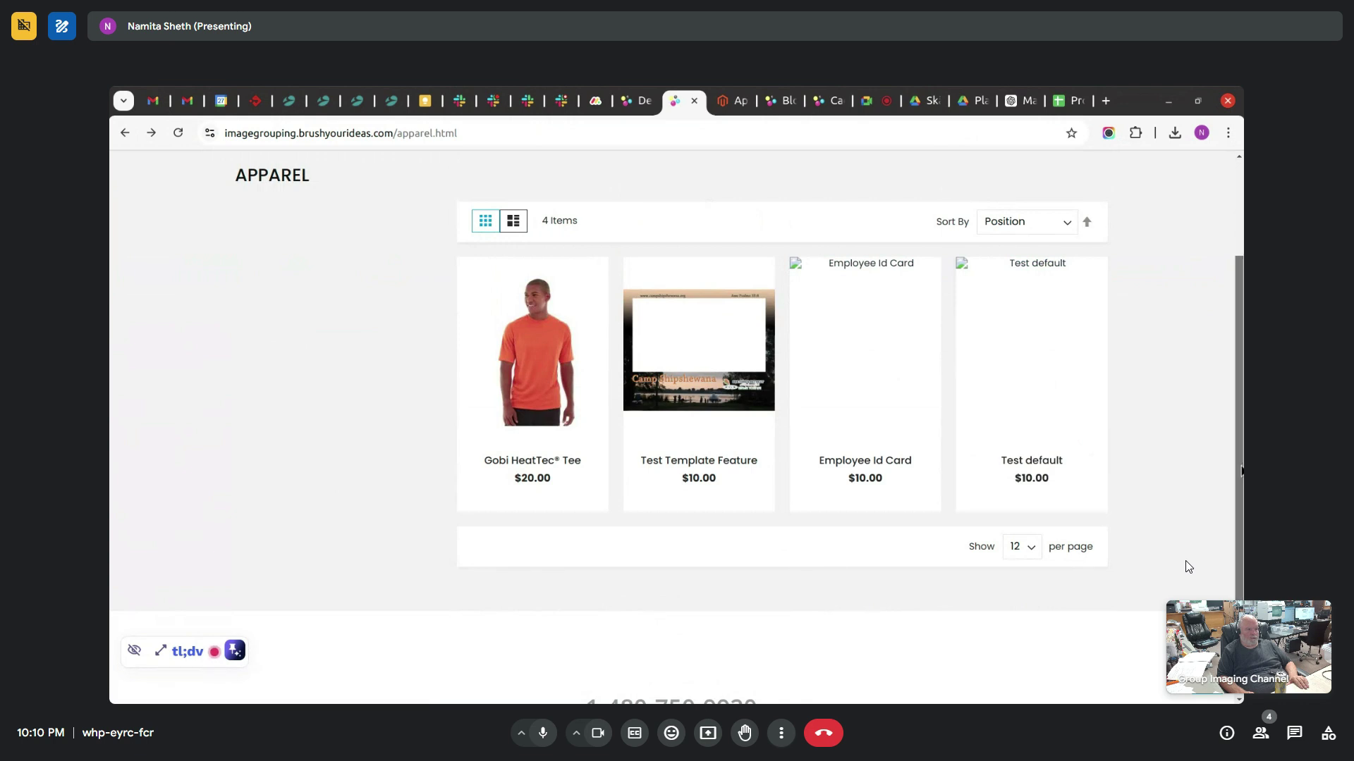
{"action": "scroll", "coordinate": [1188, 567], "scroll_direction": "up", "scroll_amount": 2}
{"action": "scroll", "coordinate": [1189, 566], "scroll_direction": "down", "scroll_amount": 1}
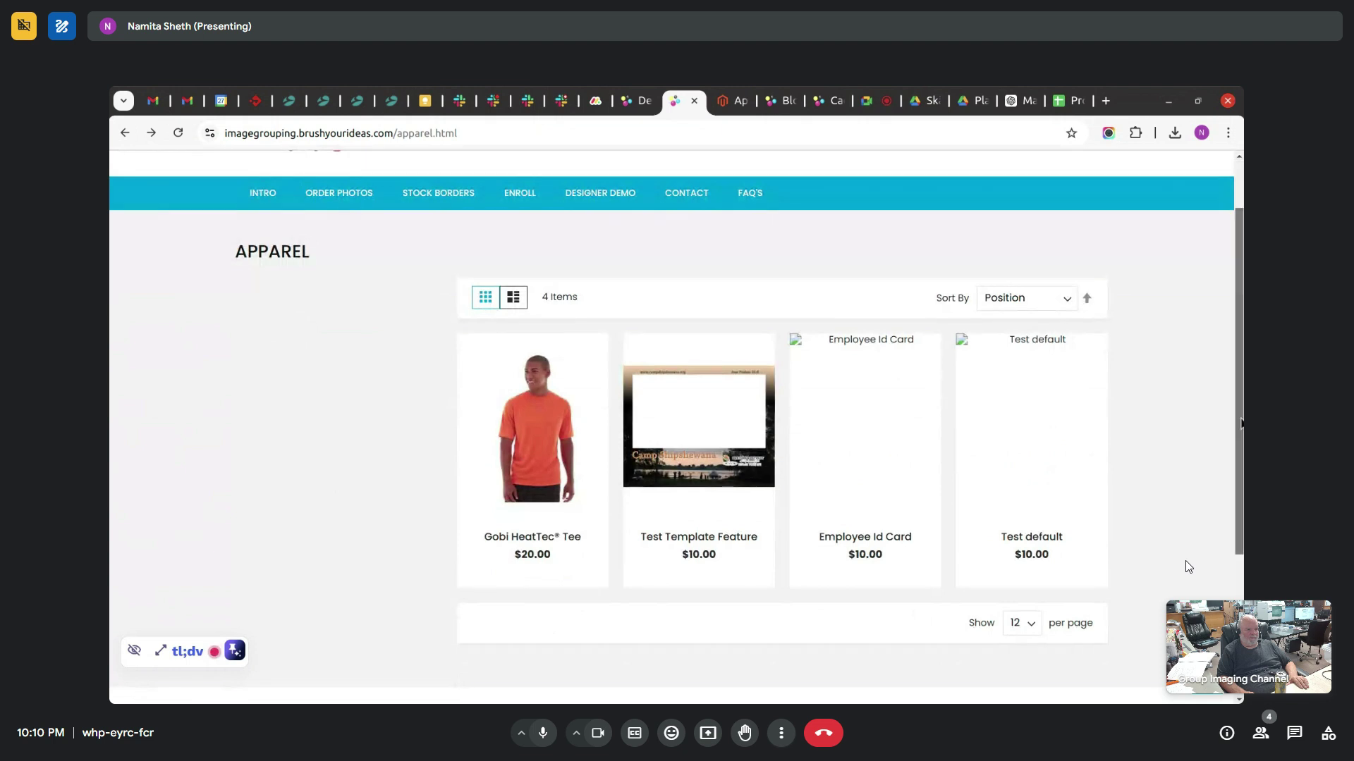
{"action": "scroll", "coordinate": [1189, 566], "scroll_direction": "up", "scroll_amount": 1}
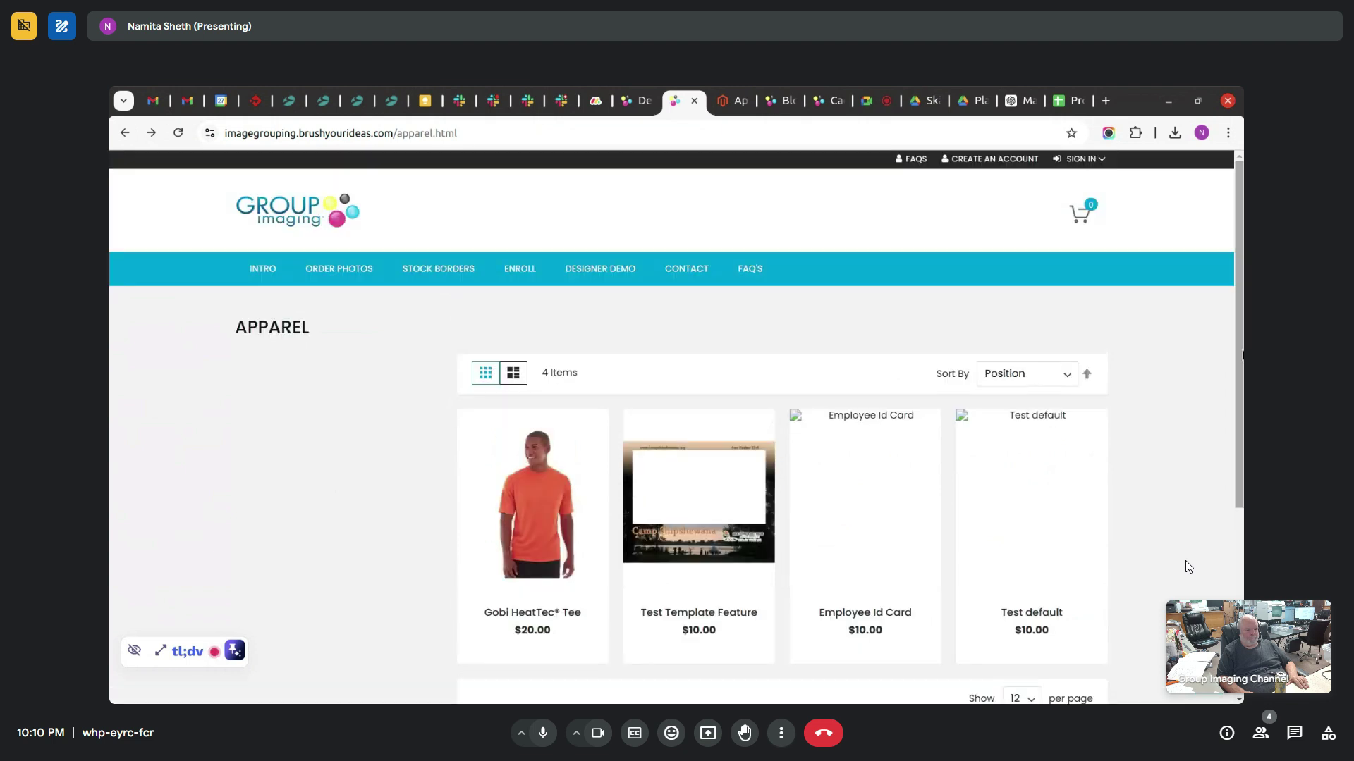
- Open the parent Apparel category in the admin and expand its Display Settings to examine the Display Mode
{"action": "left_click", "coordinate": [723, 100]}
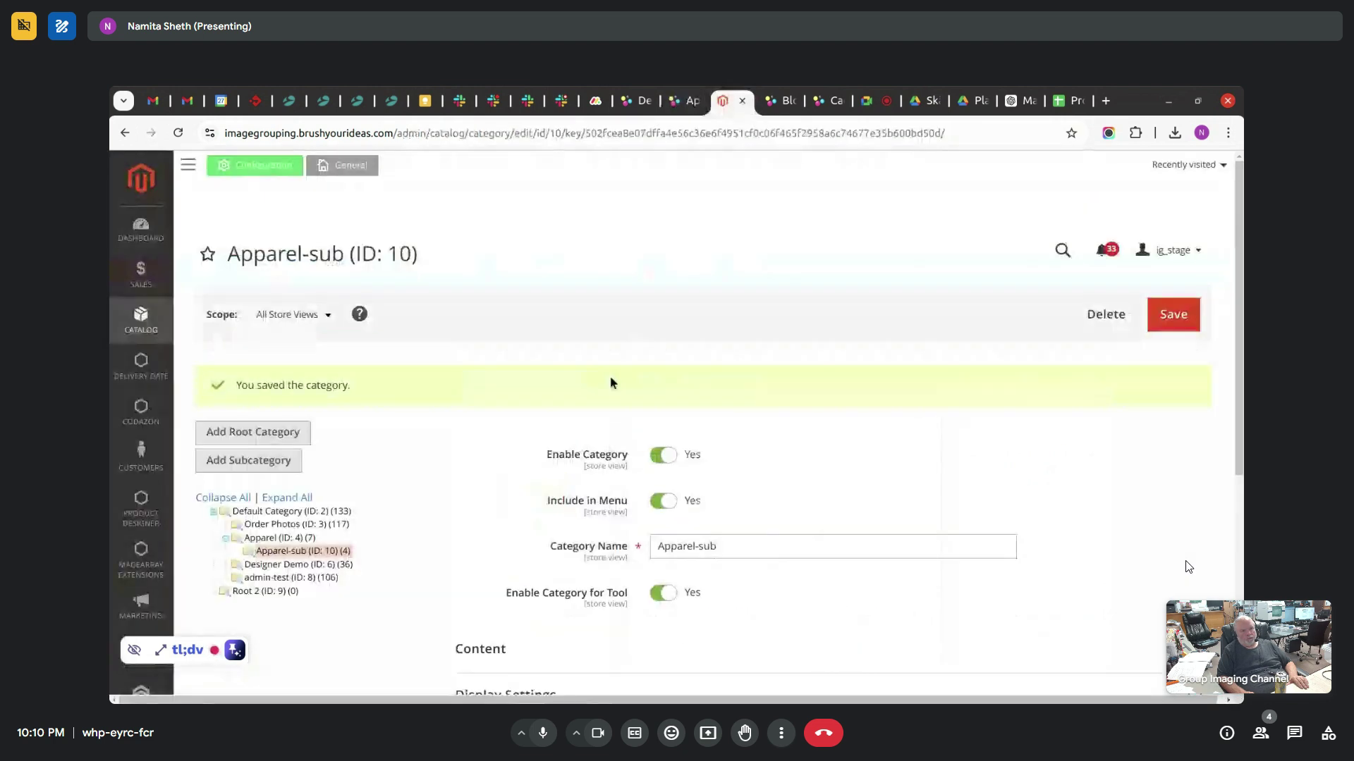
{"action": "left_click", "coordinate": [291, 539]}
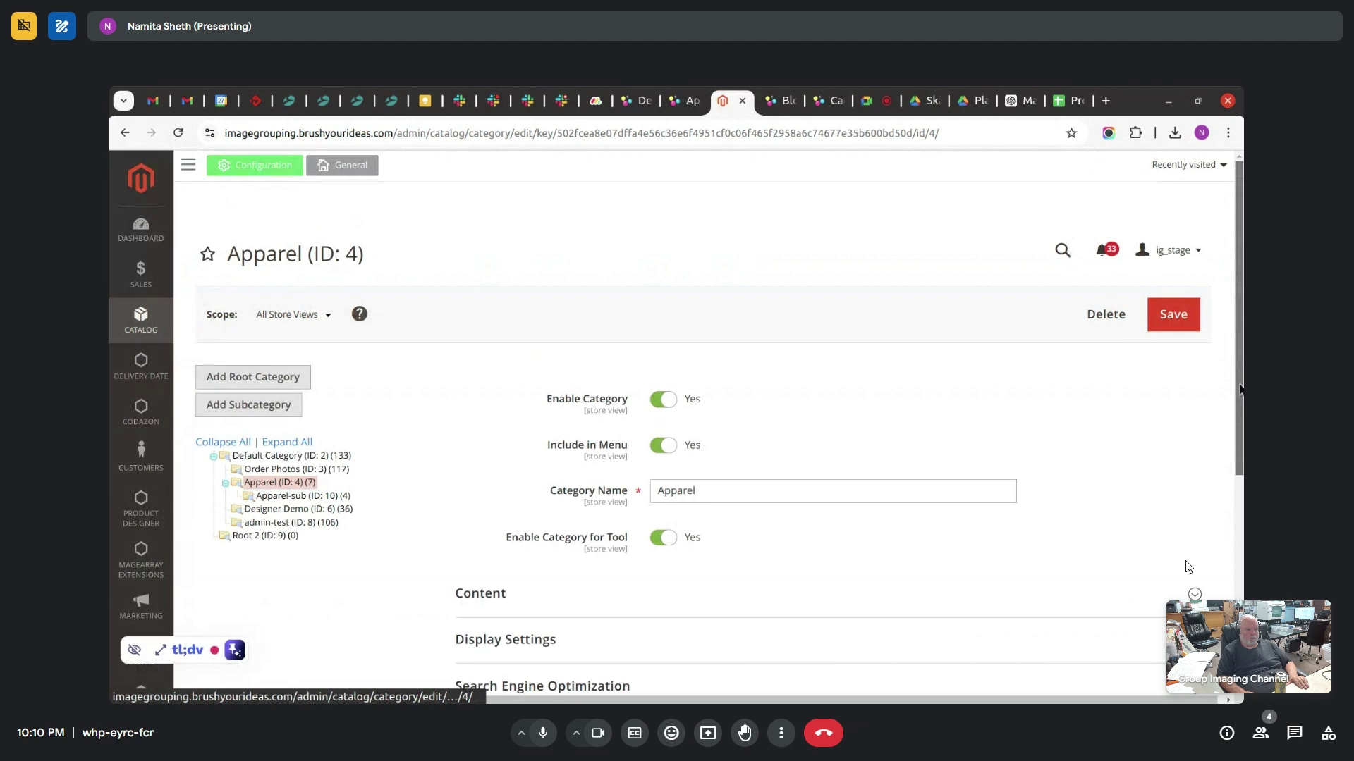
{"action": "scroll", "coordinate": [1212, 540], "scroll_direction": "down", "scroll_amount": 4}
{"action": "left_click", "coordinate": [664, 356]}
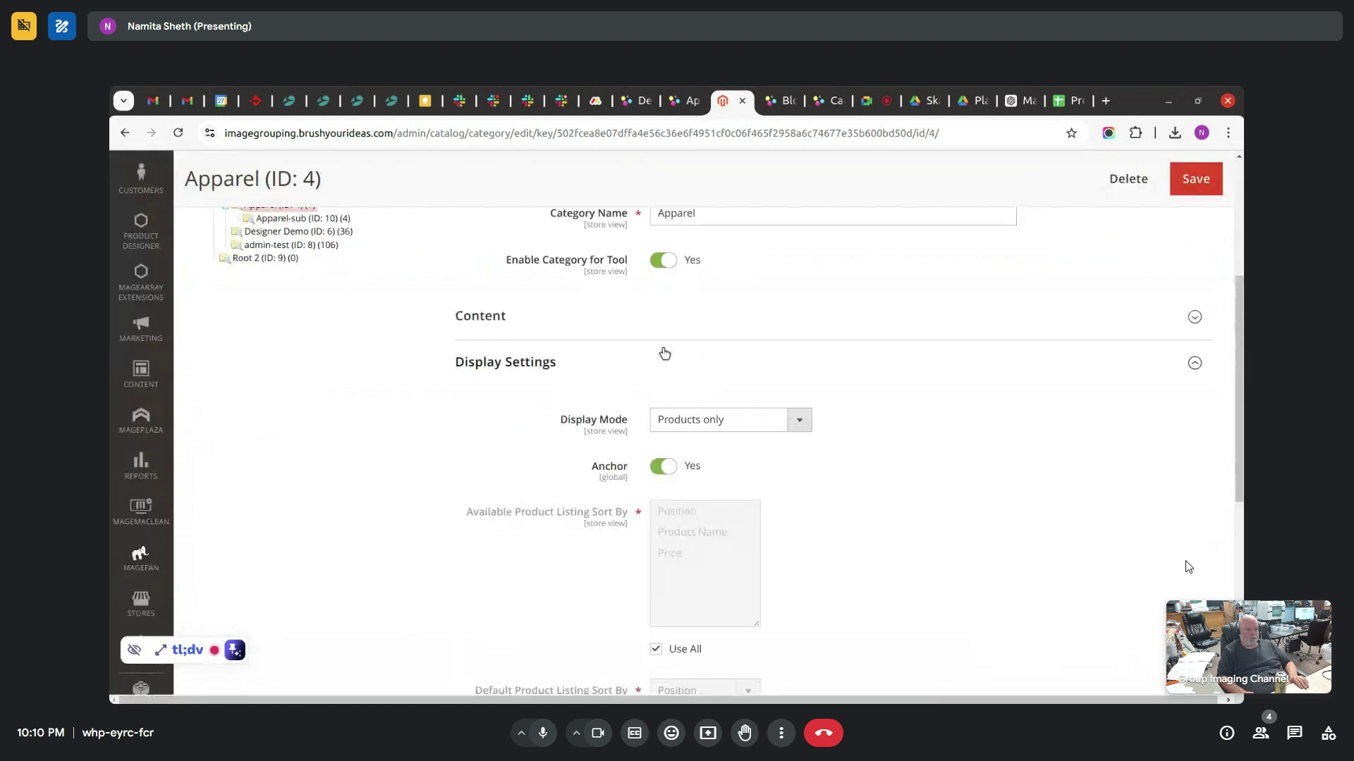
- Set Apparel's Display Mode to Static block and products and its CMS block to Fastest - Fashion - Three Banners
{"action": "left_click", "coordinate": [696, 423]}
{"action": "left_click", "coordinate": [734, 474]}
{"action": "left_click", "coordinate": [615, 326]}
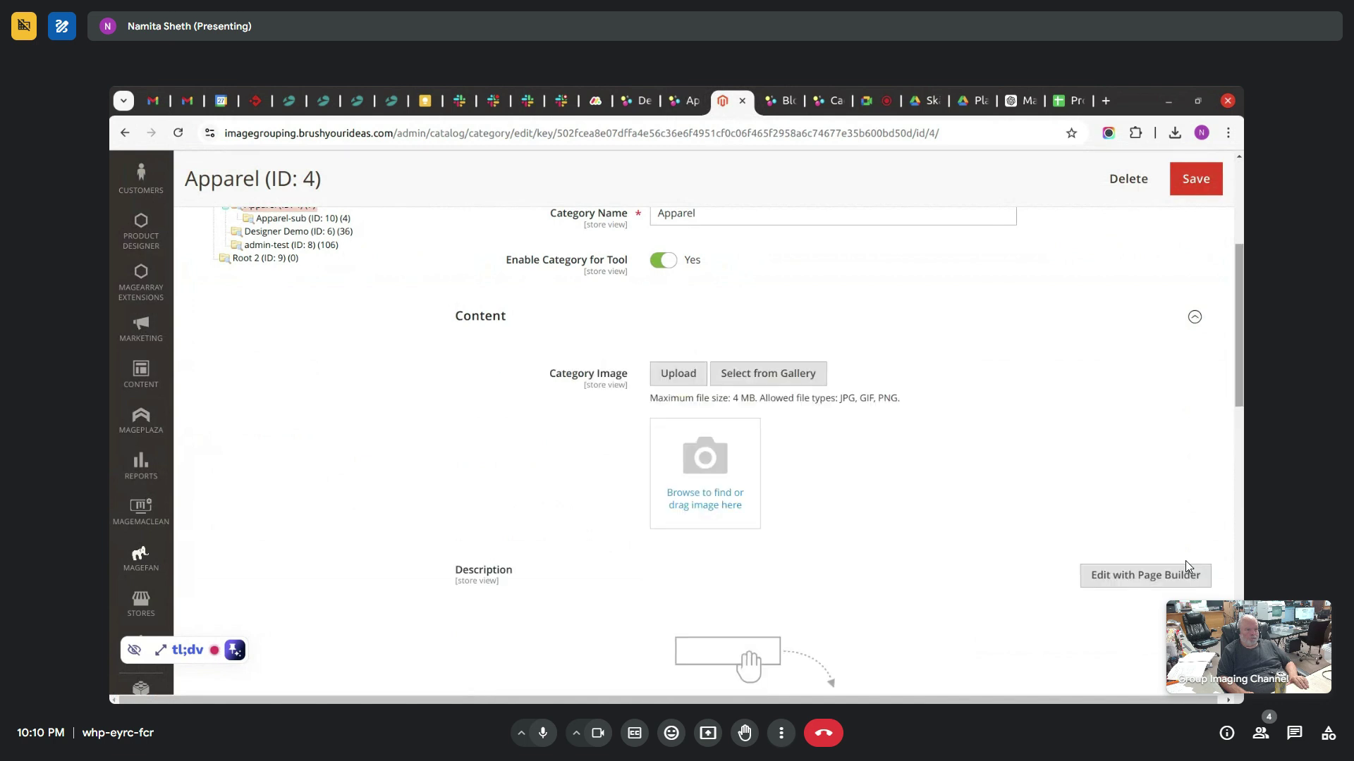
{"action": "scroll", "coordinate": [864, 426], "scroll_direction": "down", "scroll_amount": 5}
{"action": "left_click", "coordinate": [864, 426]}
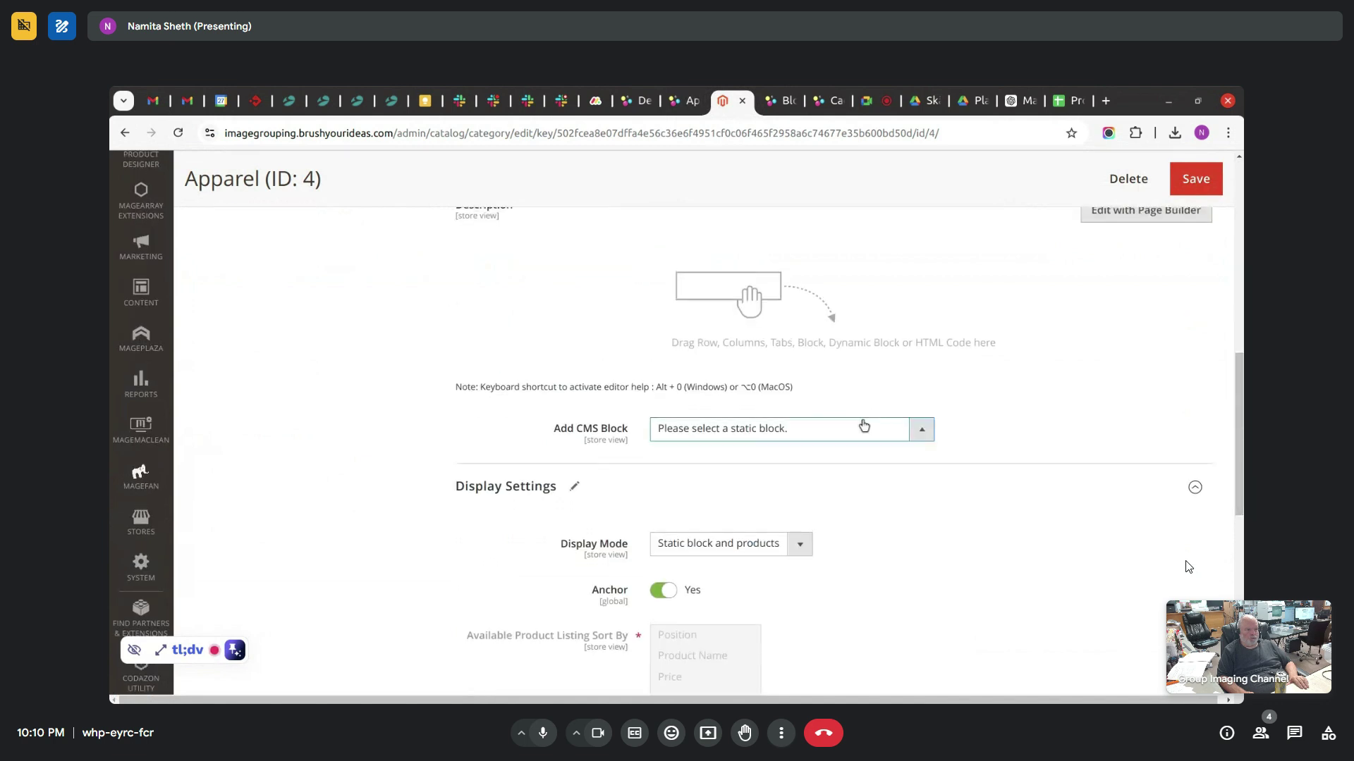
{"action": "left_click", "coordinate": [851, 462]}
- Add 4.png as the category image, build a description row with the text "My Parent category" in Page Builder, and save the category
{"action": "scroll", "coordinate": [1235, 352], "scroll_direction": "up", "scroll_amount": 4}
{"action": "left_click", "coordinate": [701, 339]}
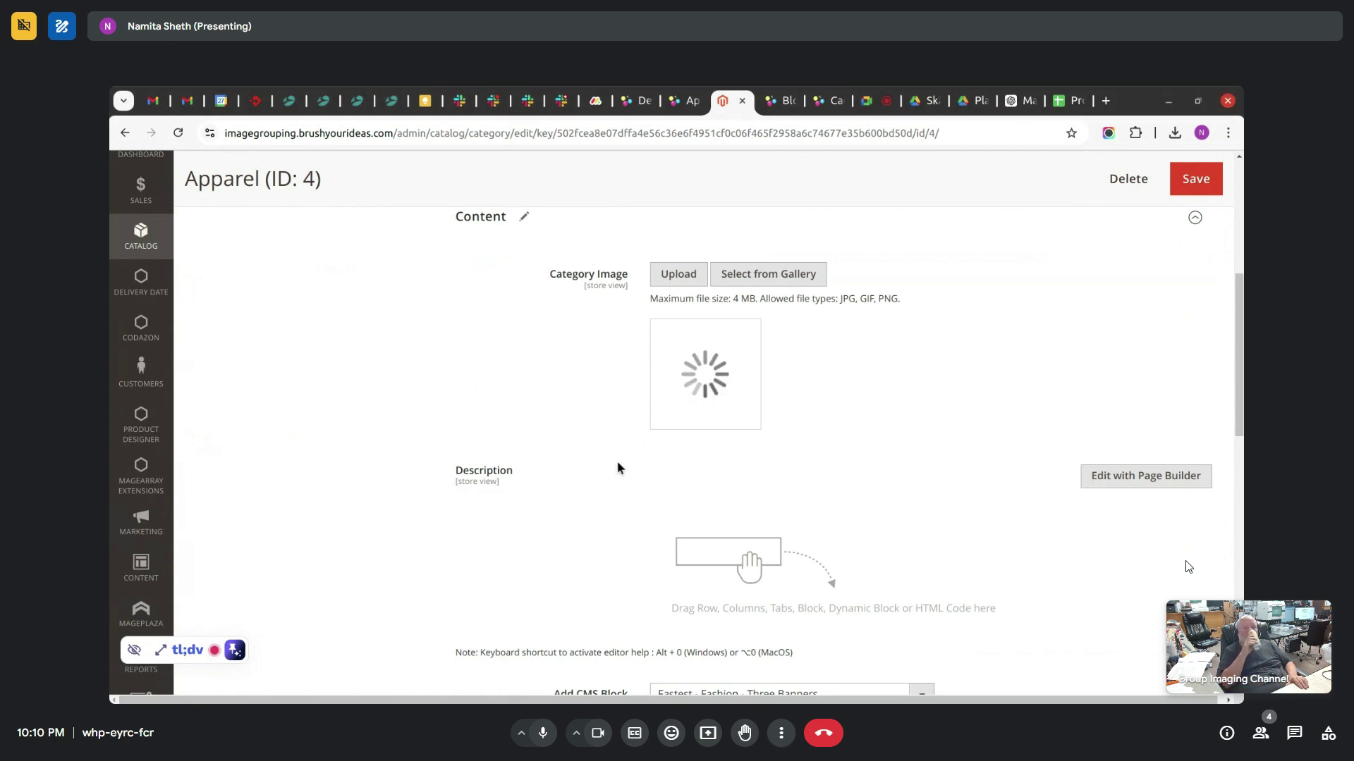
{"action": "left_click", "coordinate": [716, 551]}
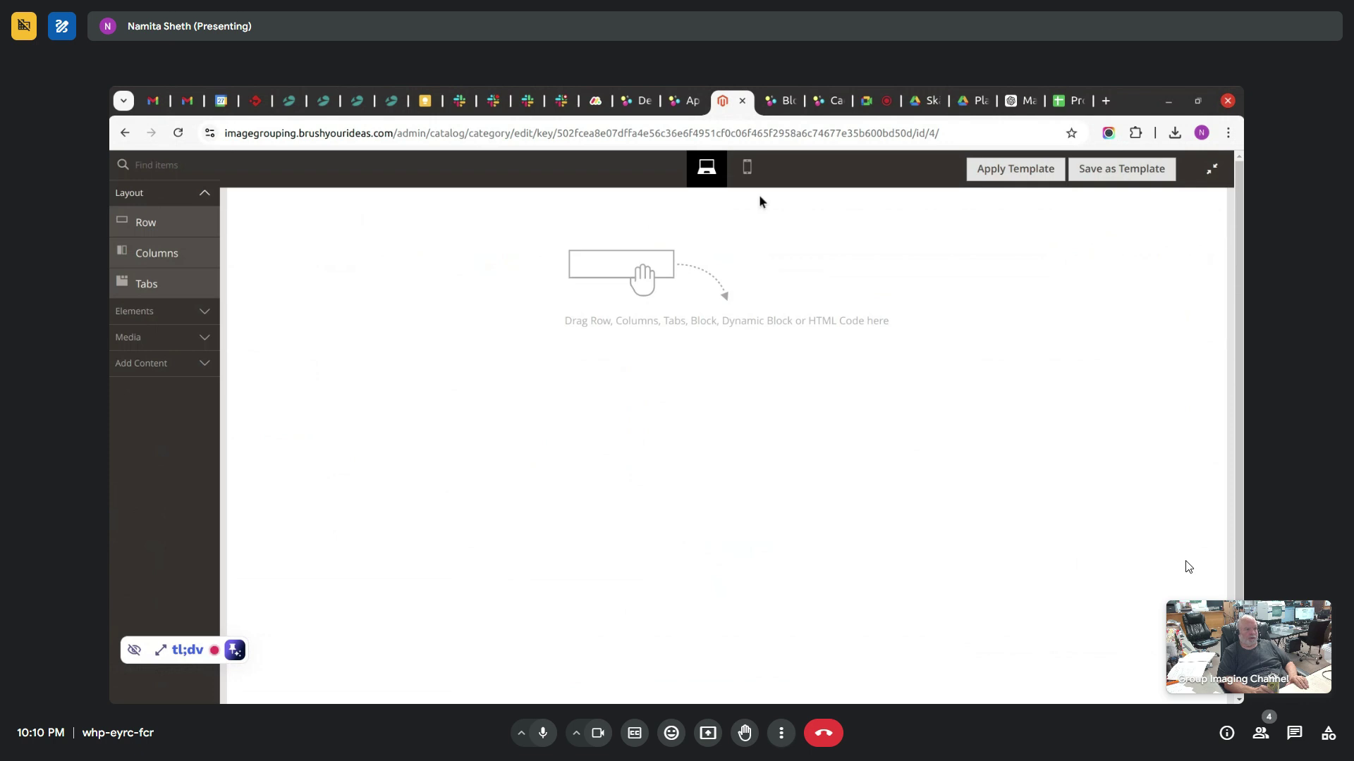
{"action": "left_click", "coordinate": [131, 312]}
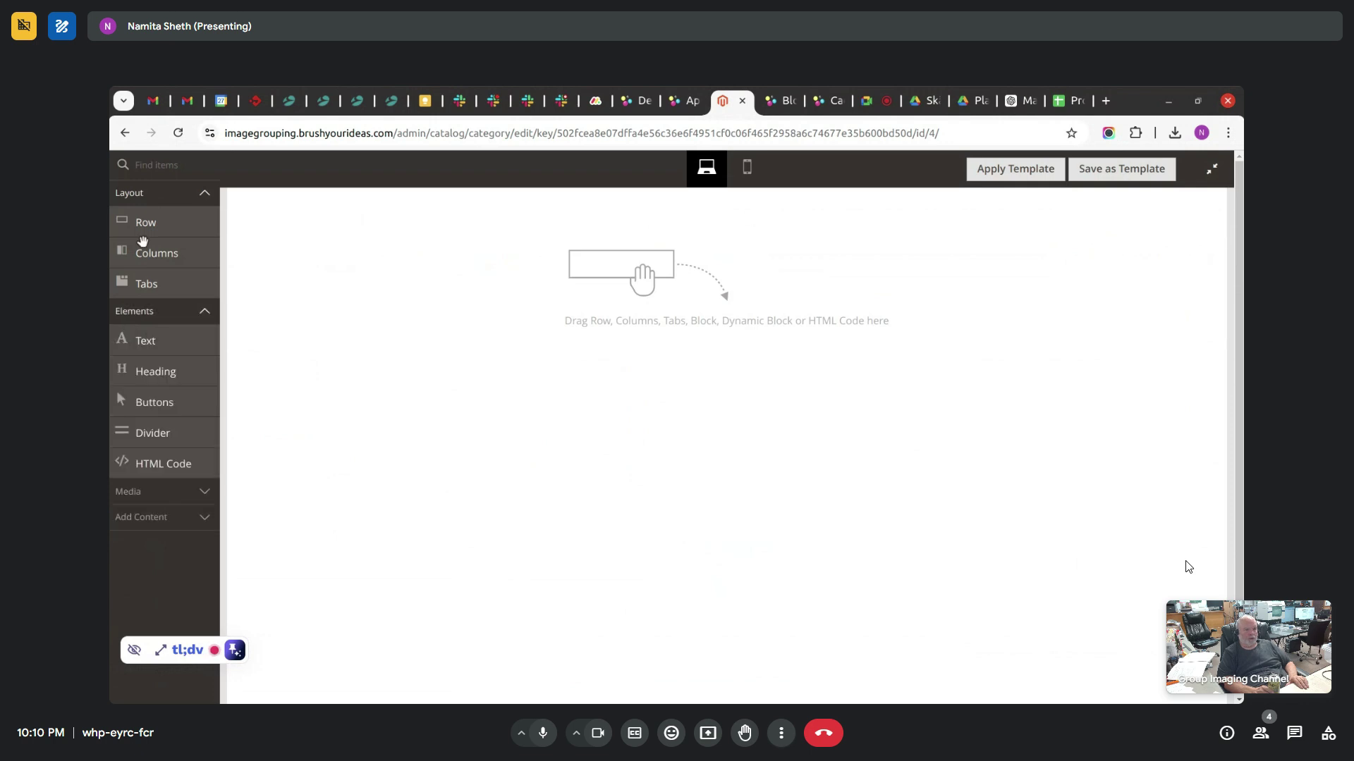
{"action": "left_click_drag", "start_coordinate": [151, 237], "coordinate": [432, 285]}
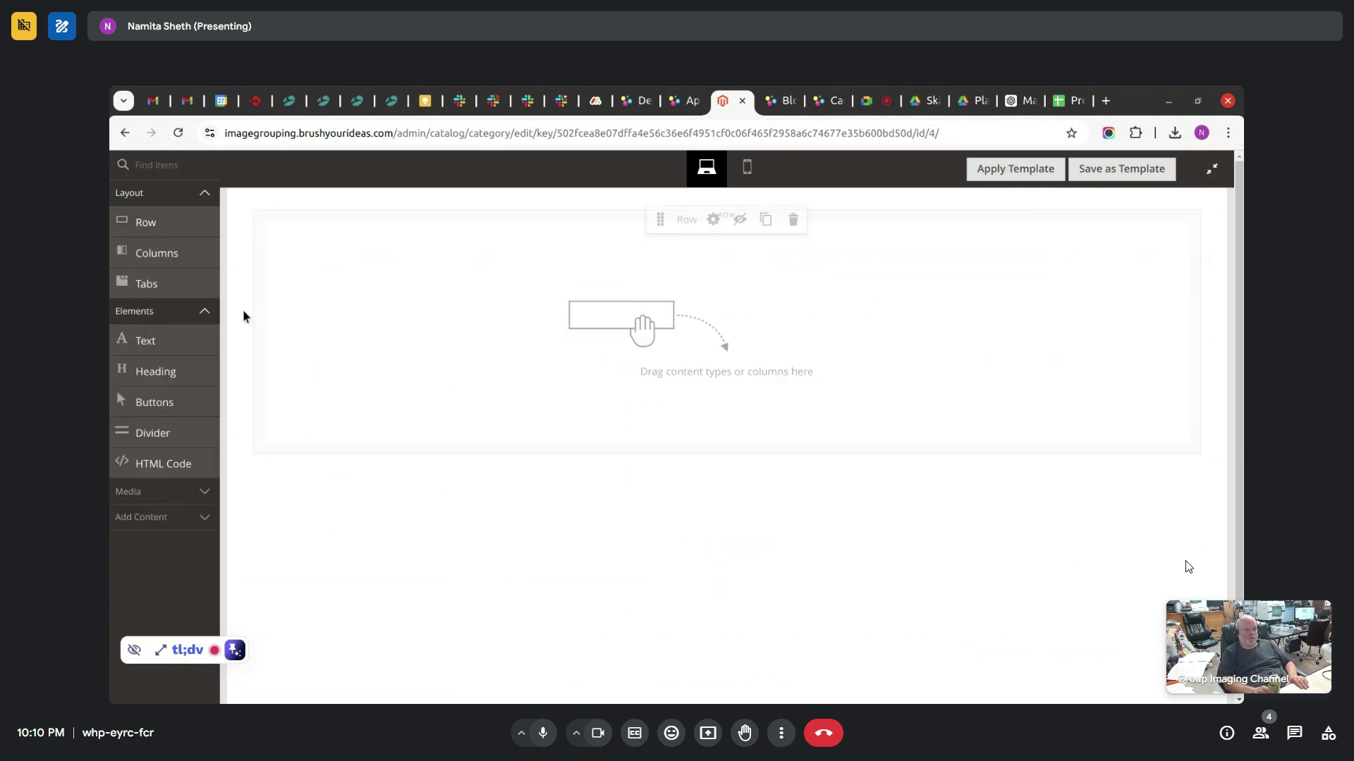
{"action": "left_click_drag", "start_coordinate": [173, 342], "coordinate": [387, 311]}
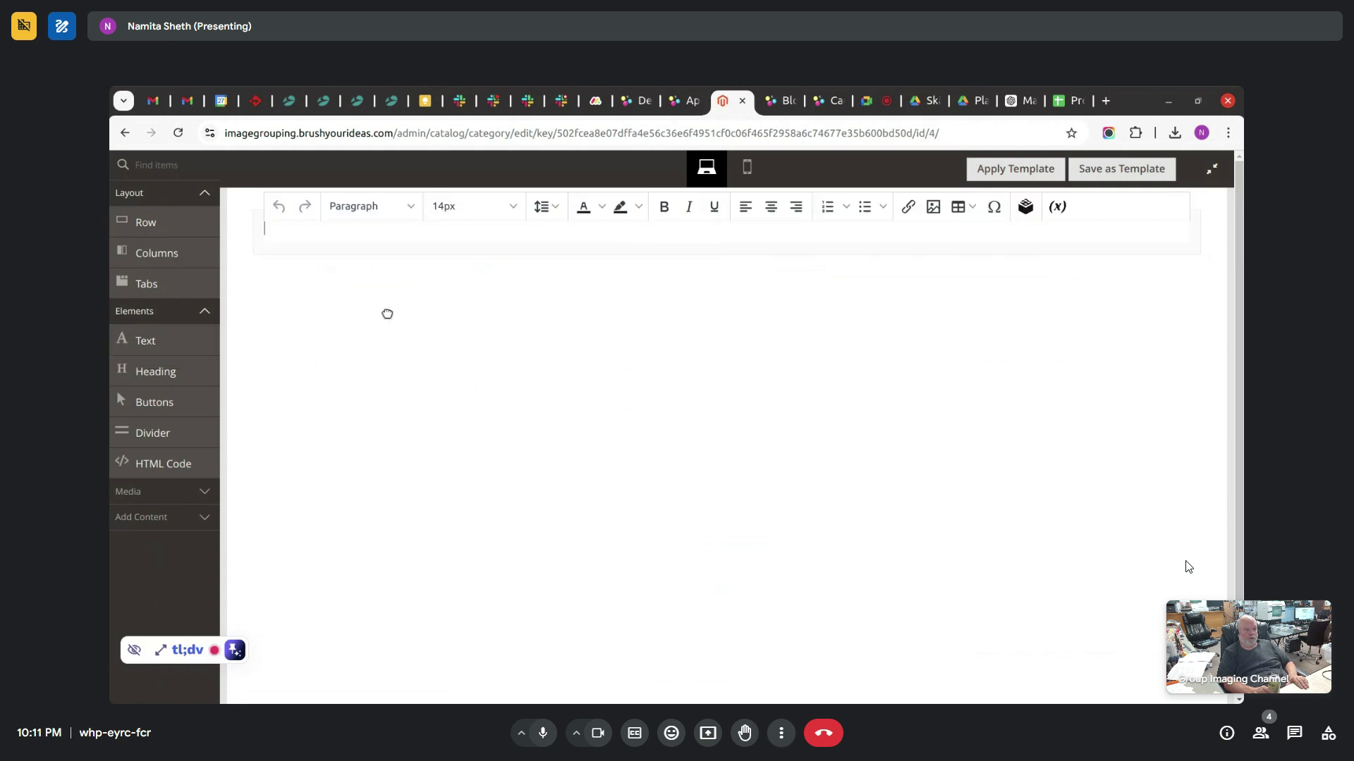
{"action": "type", "text": "My  Parent category"}
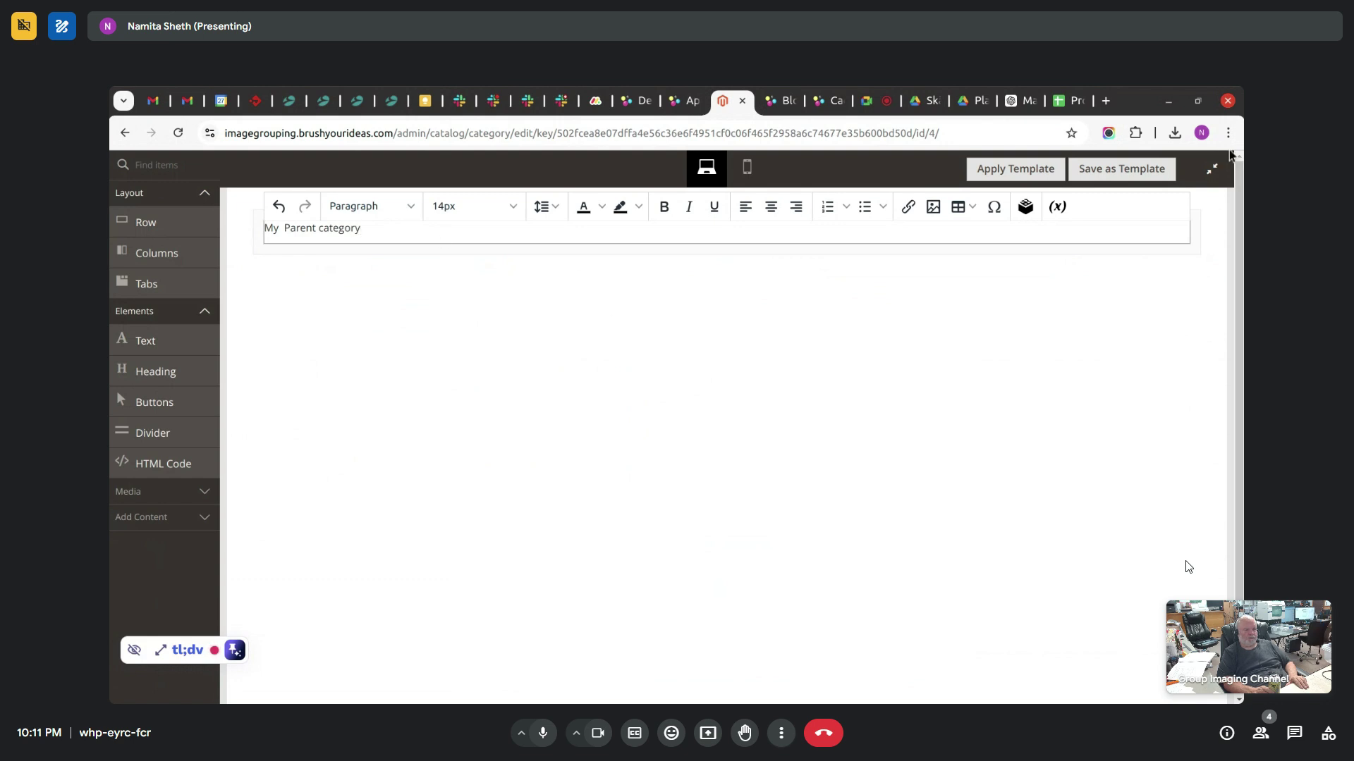
{"action": "left_click", "coordinate": [1215, 170]}
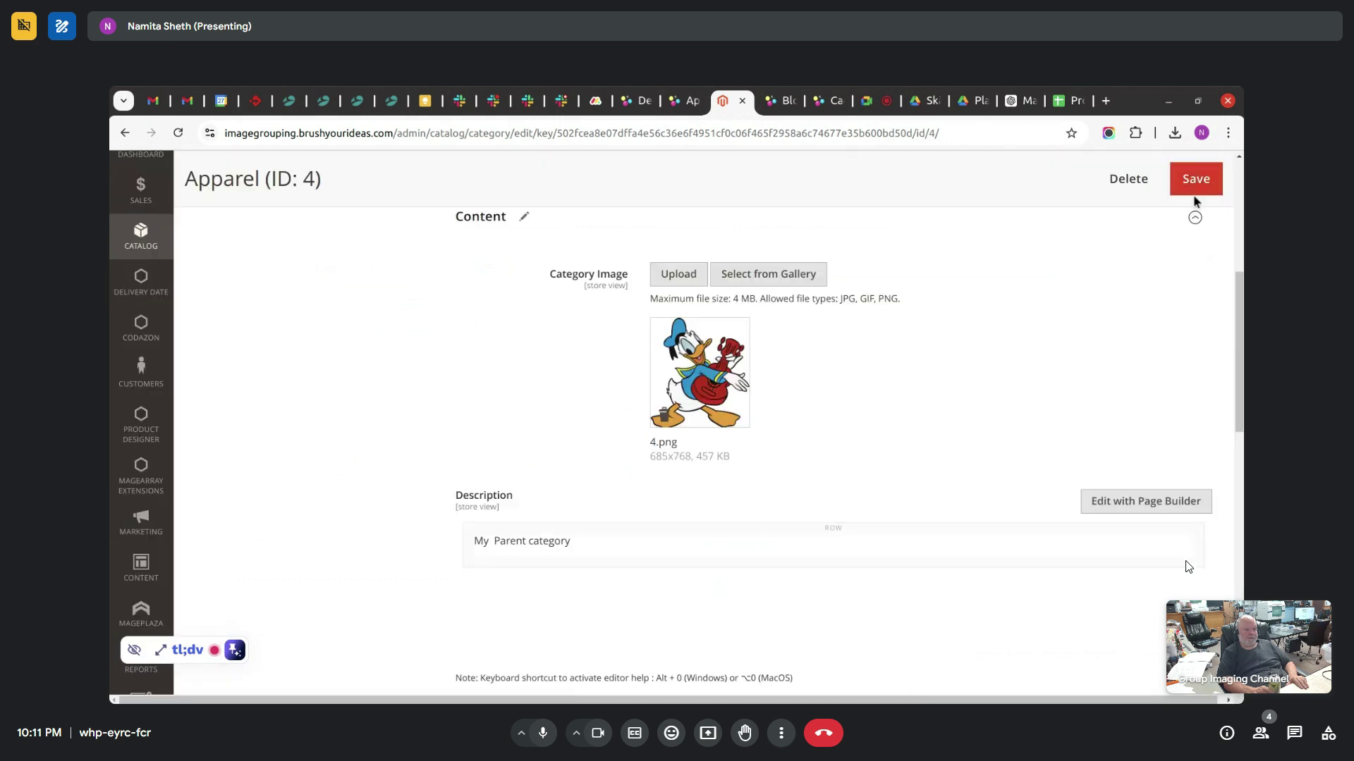
{"action": "left_click", "coordinate": [1193, 191]}
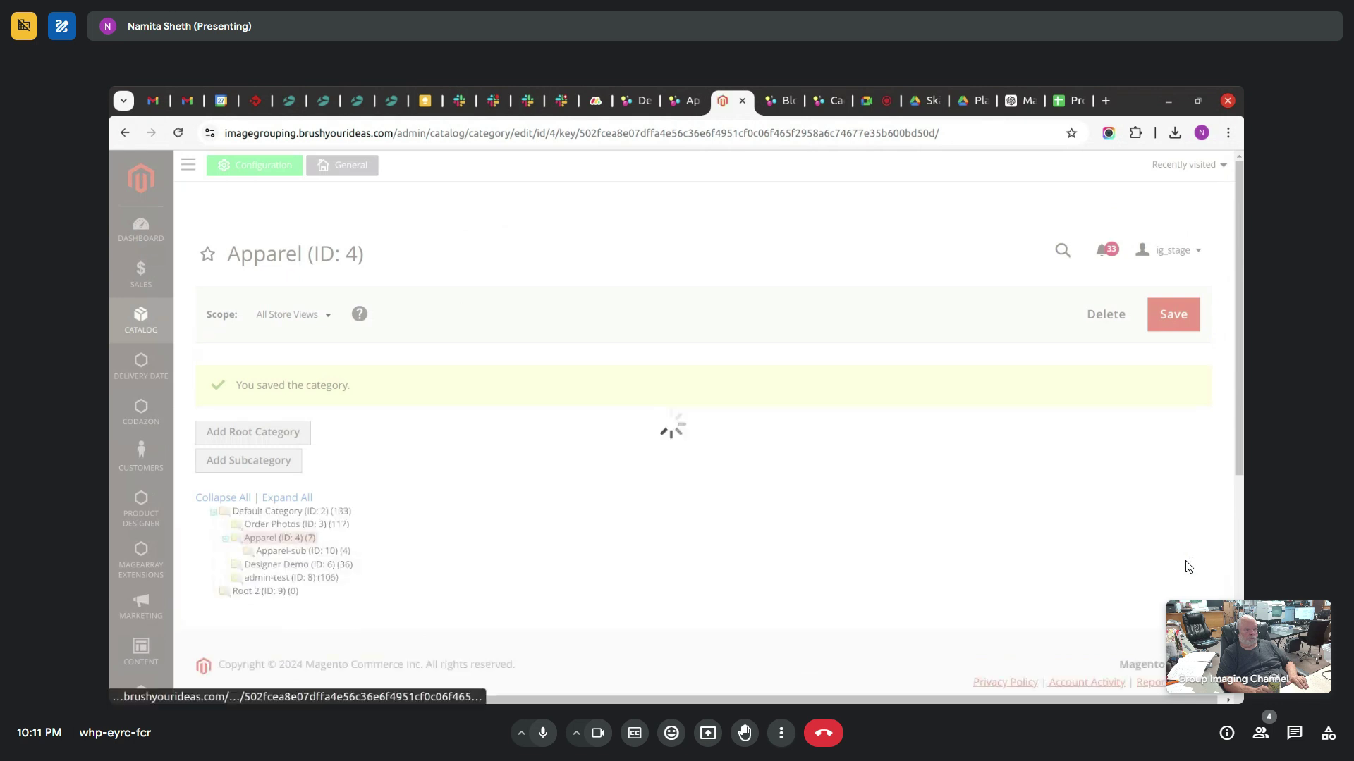
- Review the saved Content and Display Settings sections of the Apparel category
{"action": "scroll", "coordinate": [1233, 442], "scroll_direction": "down", "scroll_amount": 3}
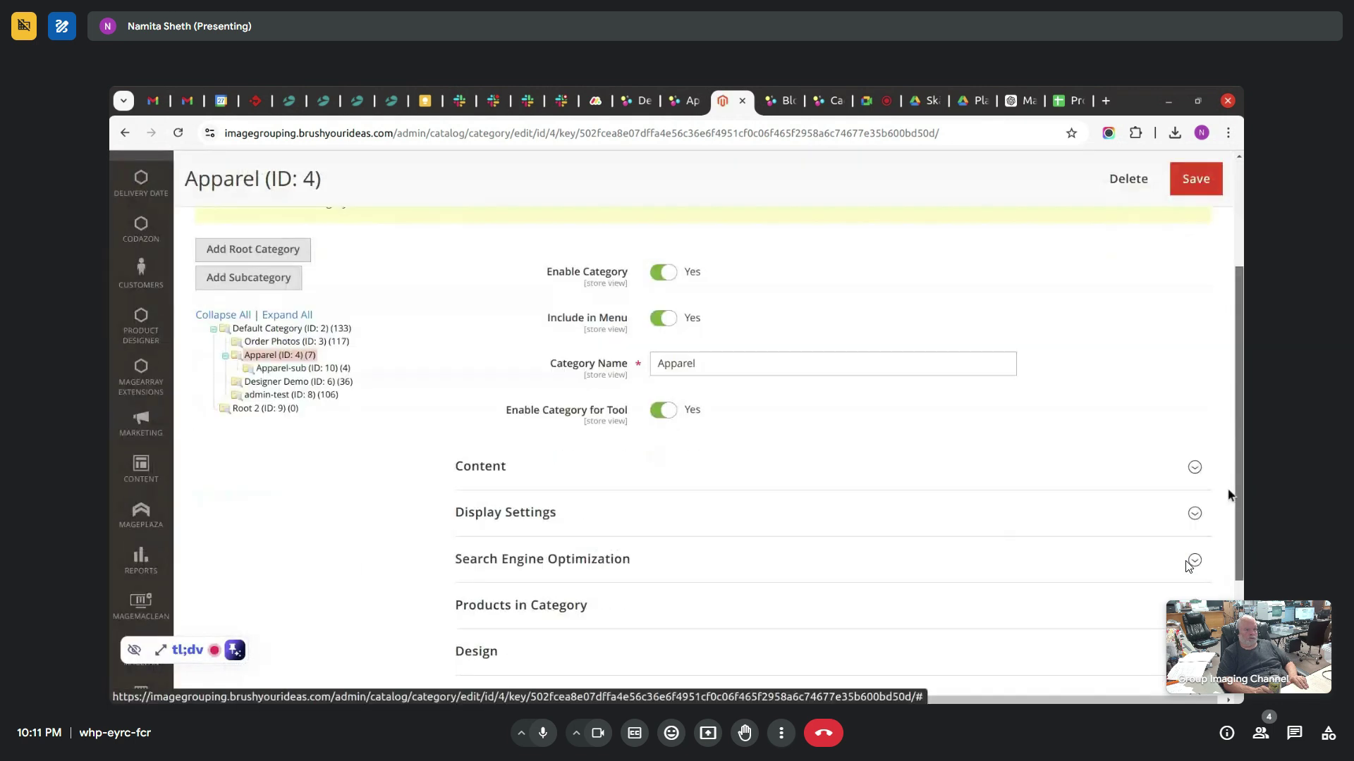
{"action": "scroll", "coordinate": [1229, 495], "scroll_direction": "down", "scroll_amount": 3}
{"action": "left_click", "coordinate": [532, 292]}
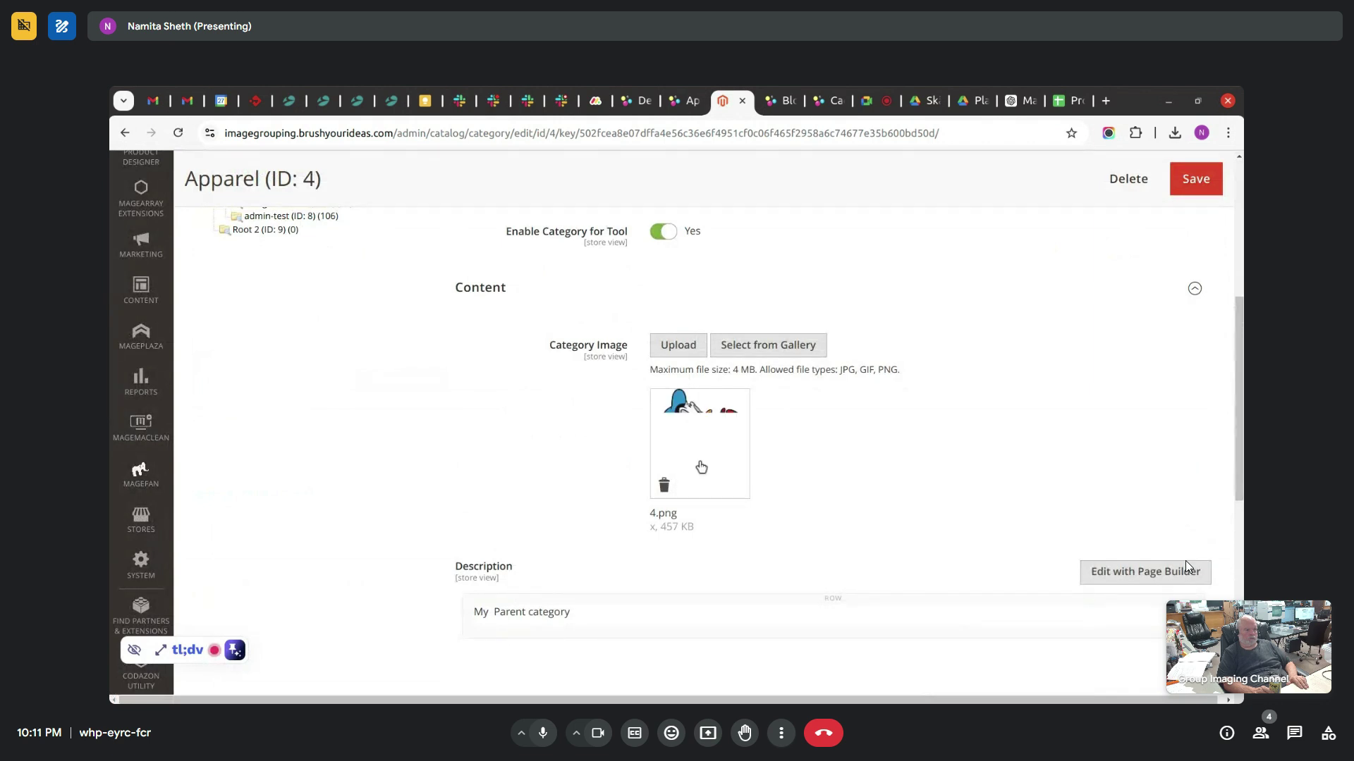
{"action": "left_click_drag", "start_coordinate": [1229, 492], "coordinate": [1229, 592]}
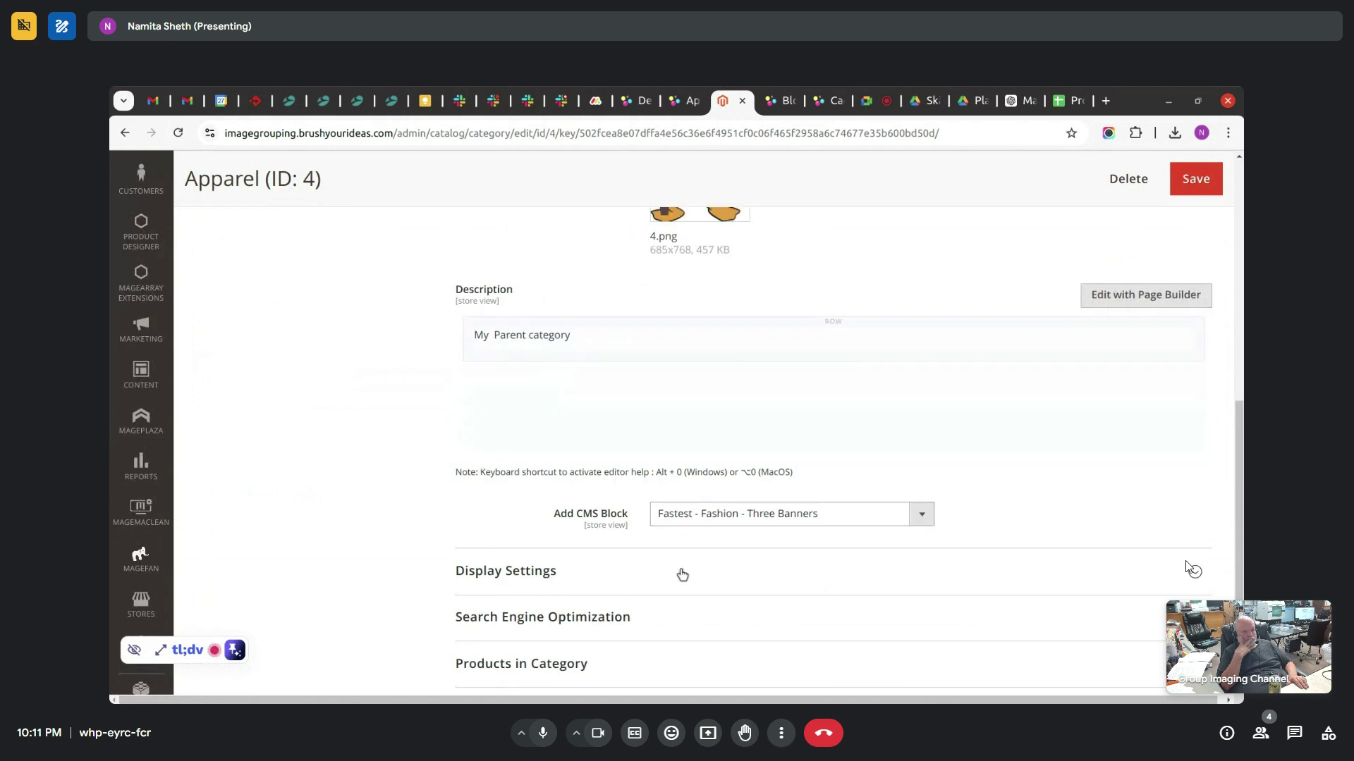
{"action": "left_click", "coordinate": [679, 571]}
{"action": "left_click_drag", "start_coordinate": [1239, 491], "coordinate": [1234, 580]}
- Flush the Magento cache and reload the Apparel storefront page
{"action": "left_click", "coordinate": [828, 101]}
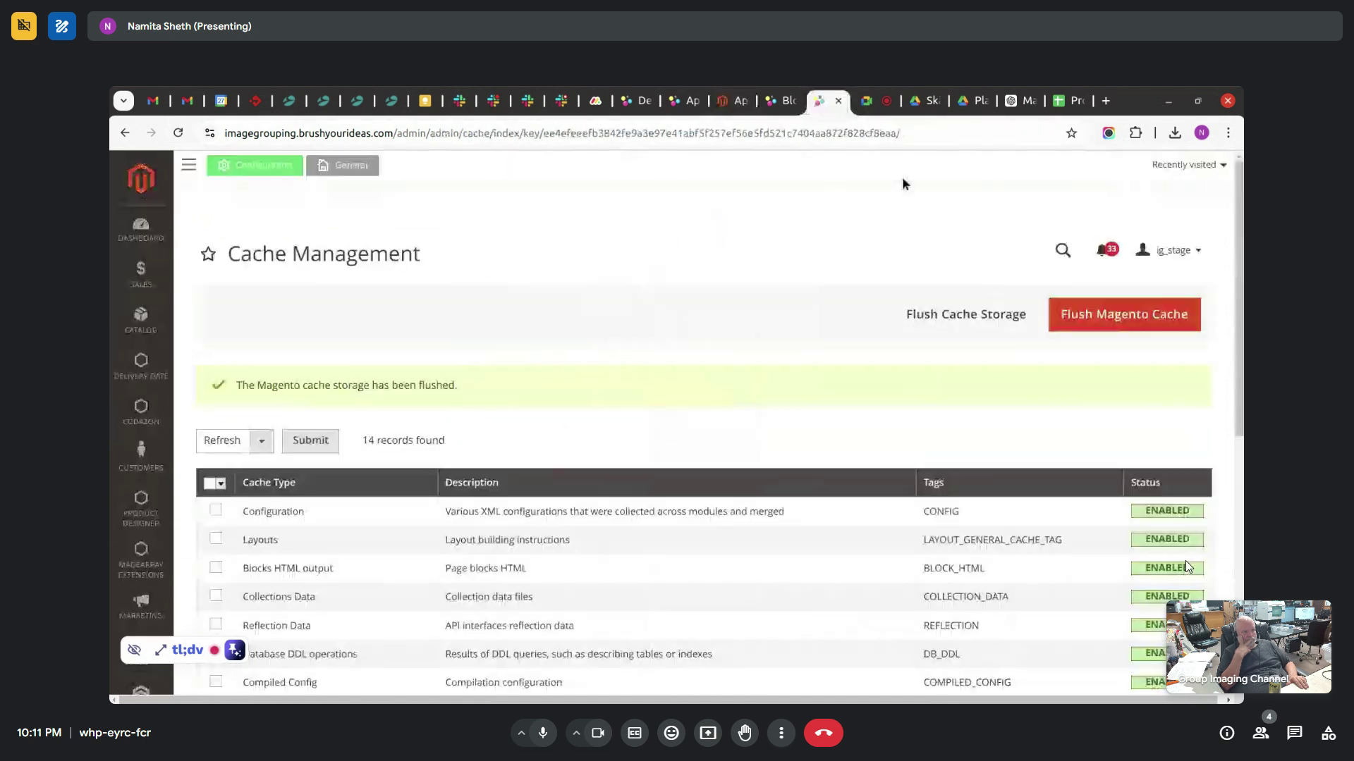
{"action": "left_click", "coordinate": [1054, 310]}
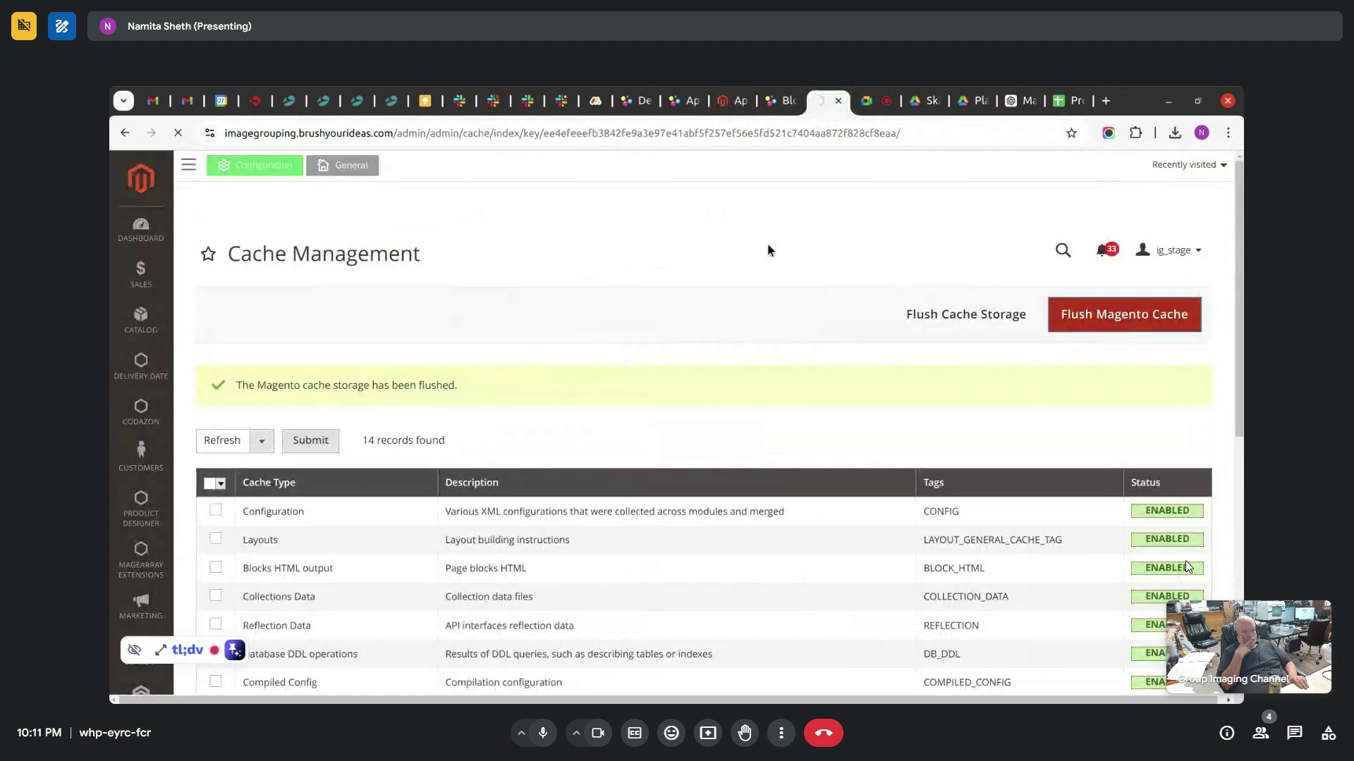
{"action": "left_click", "coordinate": [680, 101]}
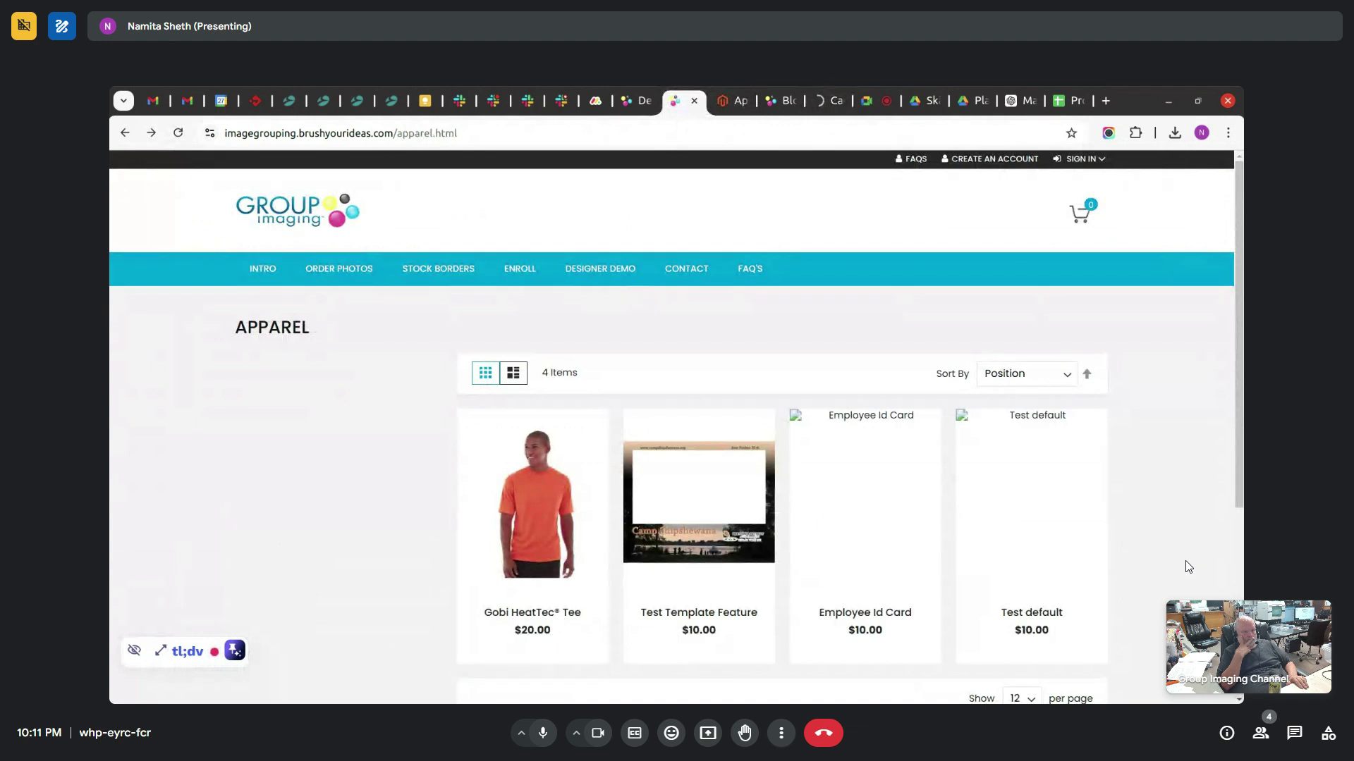
{"action": "key", "text": "F5"}
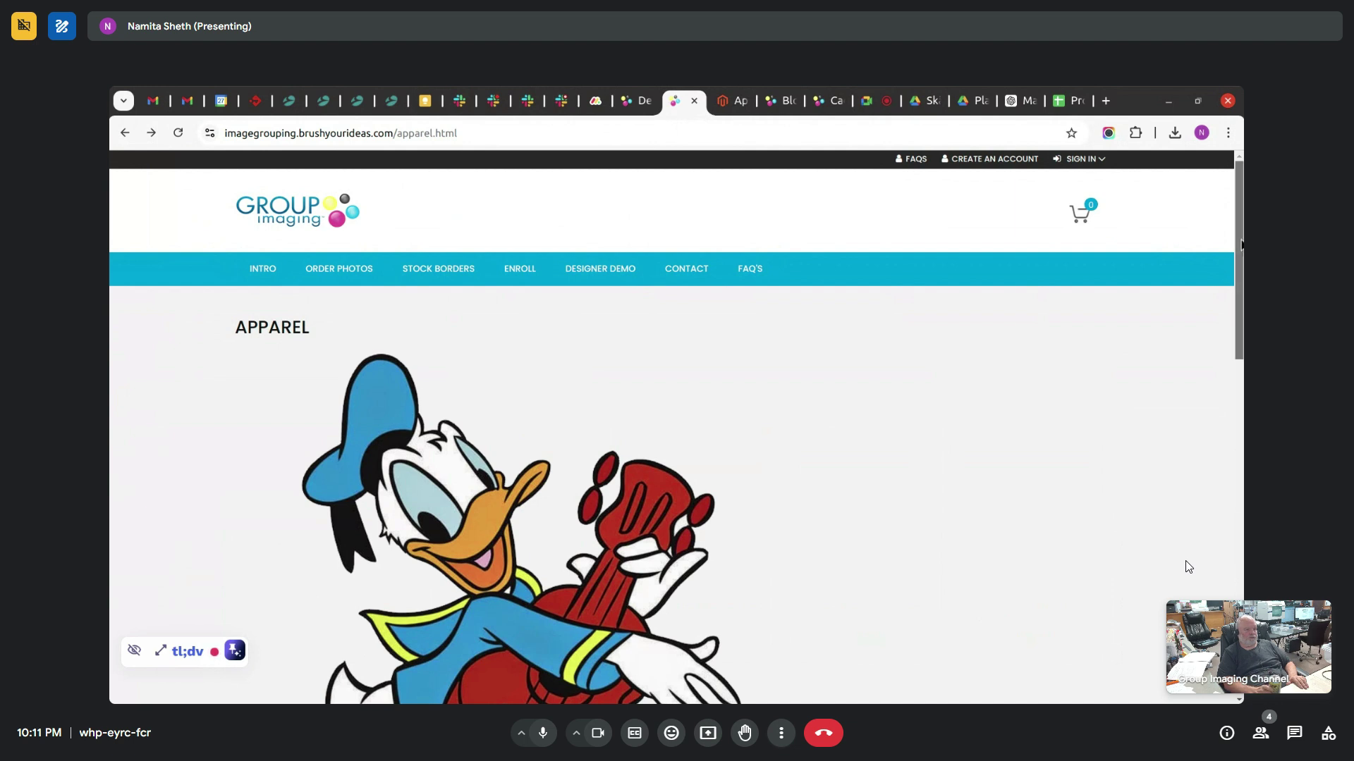
- Examine the Apparel storefront page for the category image, description text, CMS block and product listing
{"action": "left_click_drag", "start_coordinate": [1241, 244], "coordinate": [1228, 423]}
{"action": "double_click", "coordinate": [256, 467]}
{"action": "left_click", "coordinate": [253, 468]}
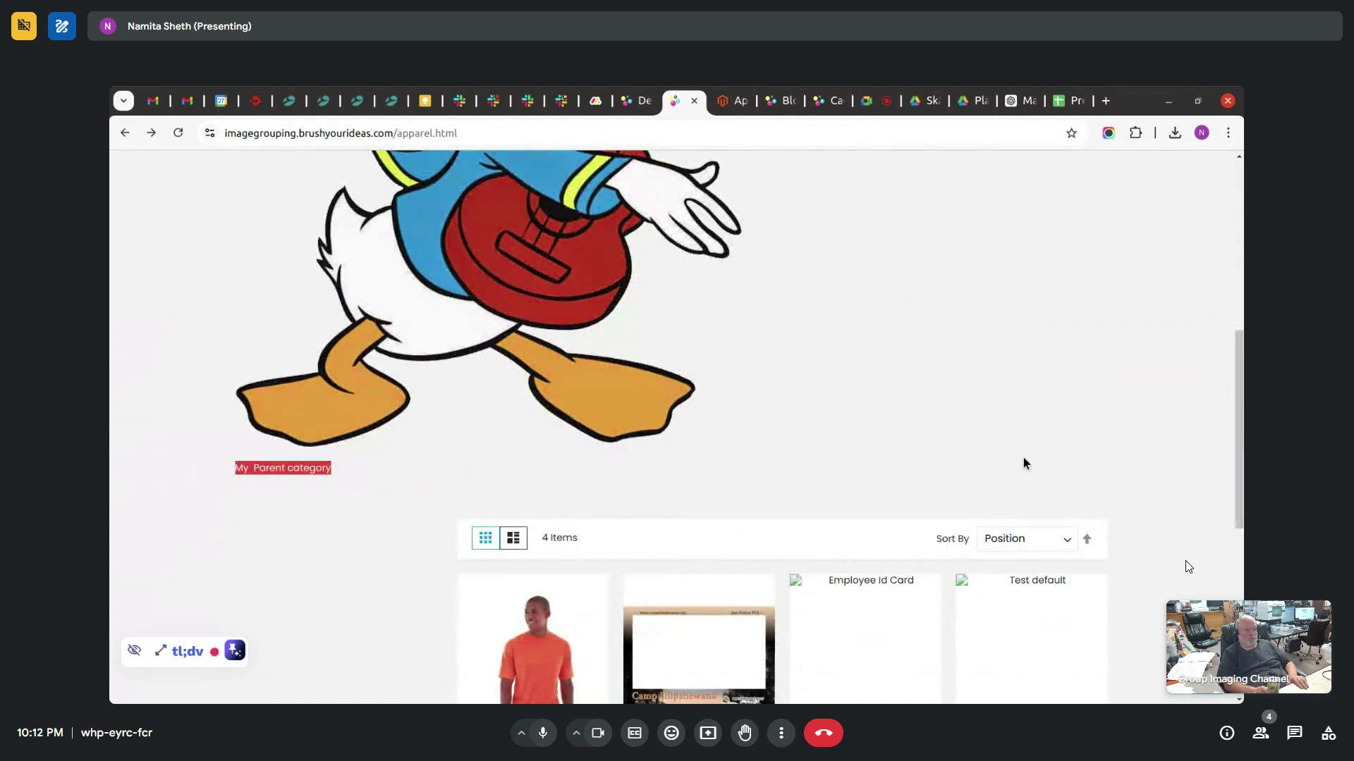
{"action": "left_click_drag", "start_coordinate": [1238, 462], "coordinate": [1238, 660]}
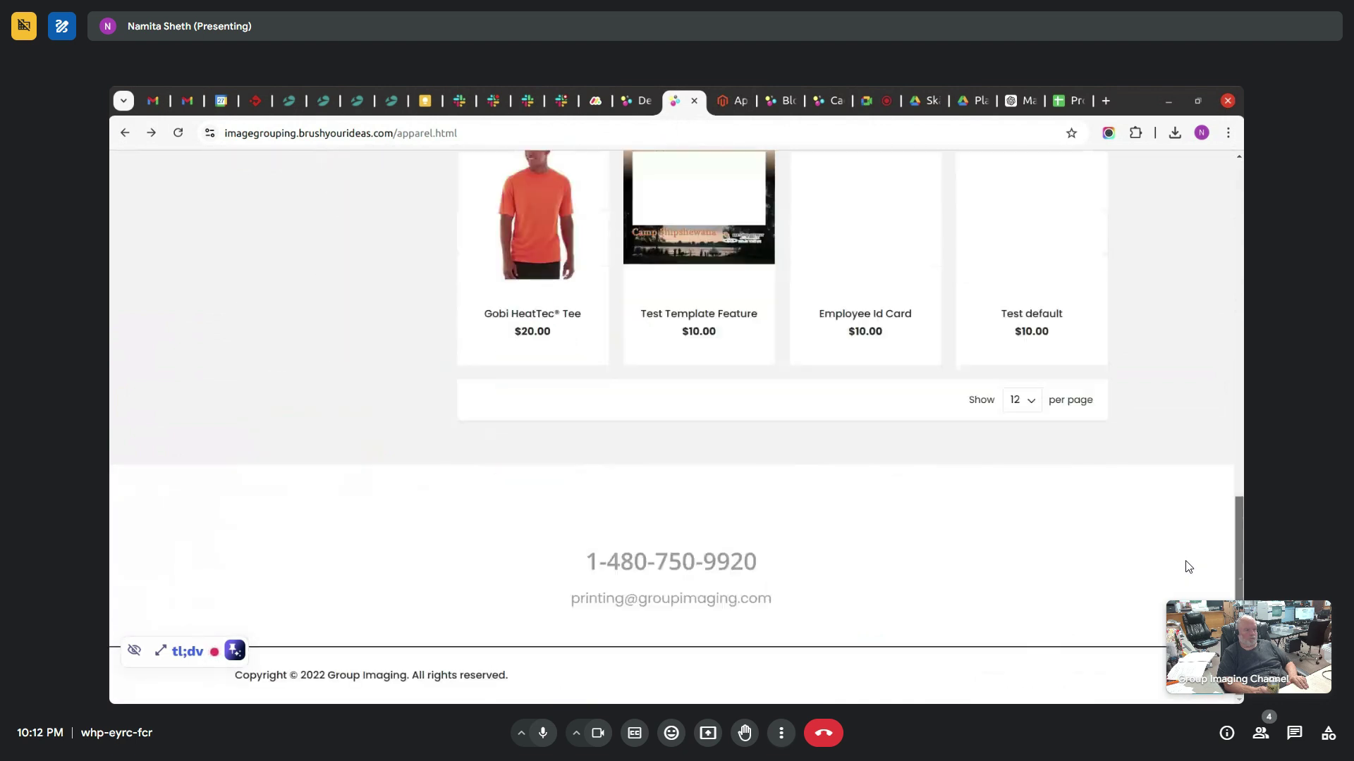
{"action": "scroll", "coordinate": [991, 203], "scroll_direction": "up", "scroll_amount": 6}
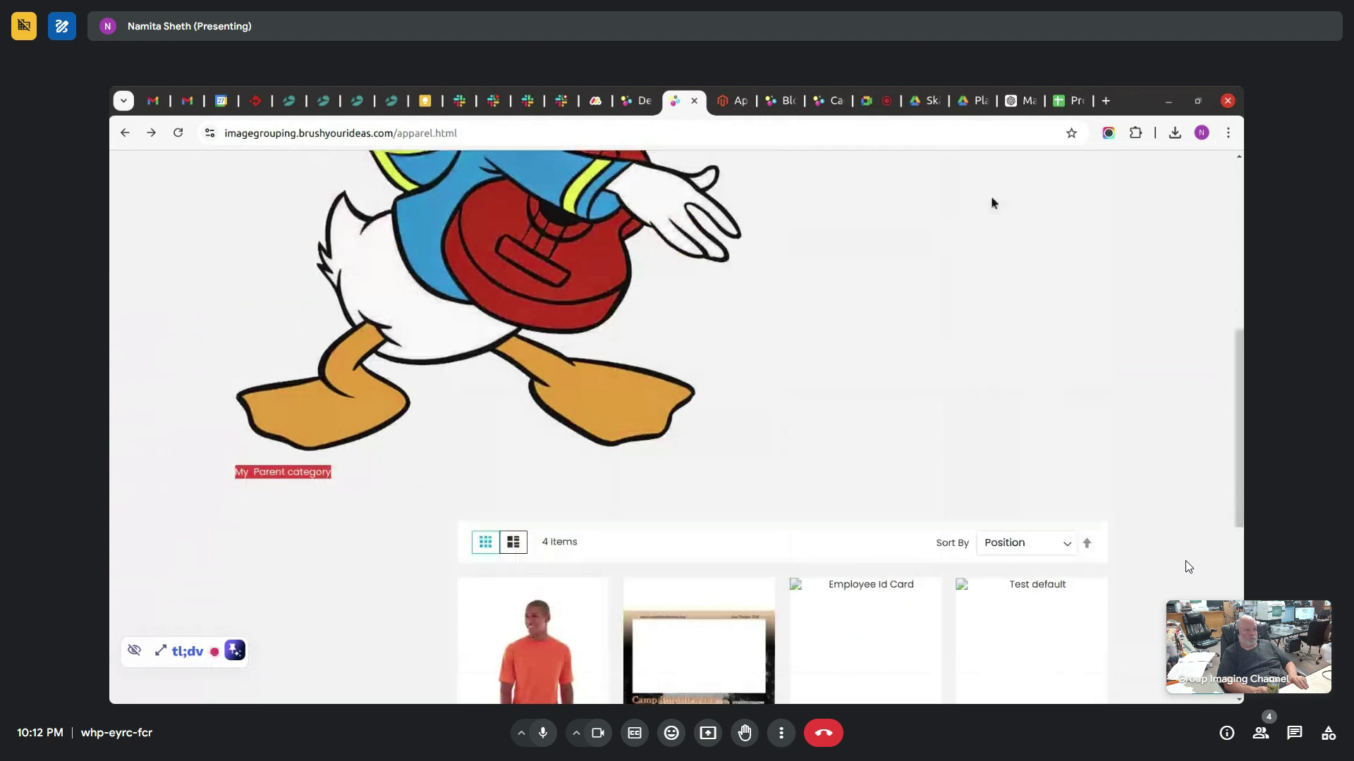
- Search the CMS Blocks list for "Three Banner" to check that block's status
{"action": "left_click", "coordinate": [782, 102]}
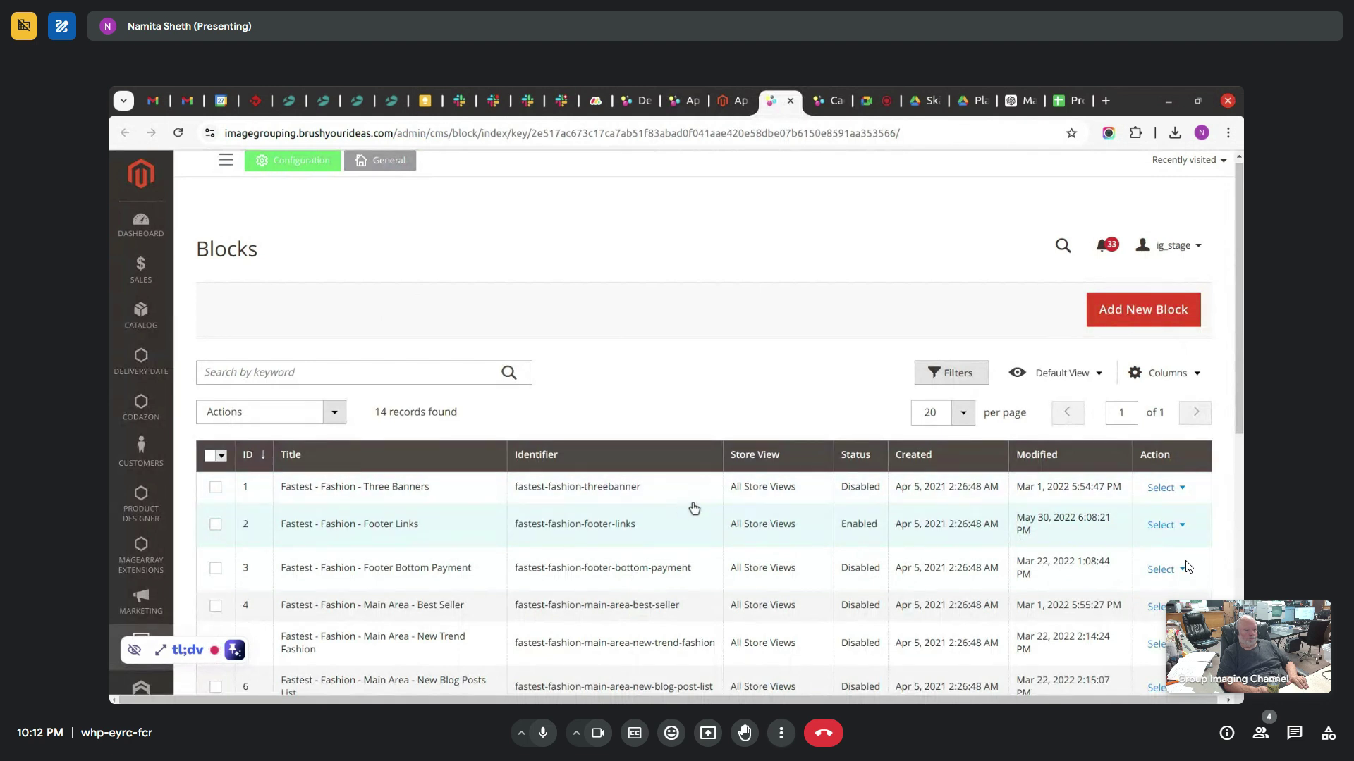
{"action": "key", "text": "ctrl+f"}
{"action": "type", "text": "Thress"}
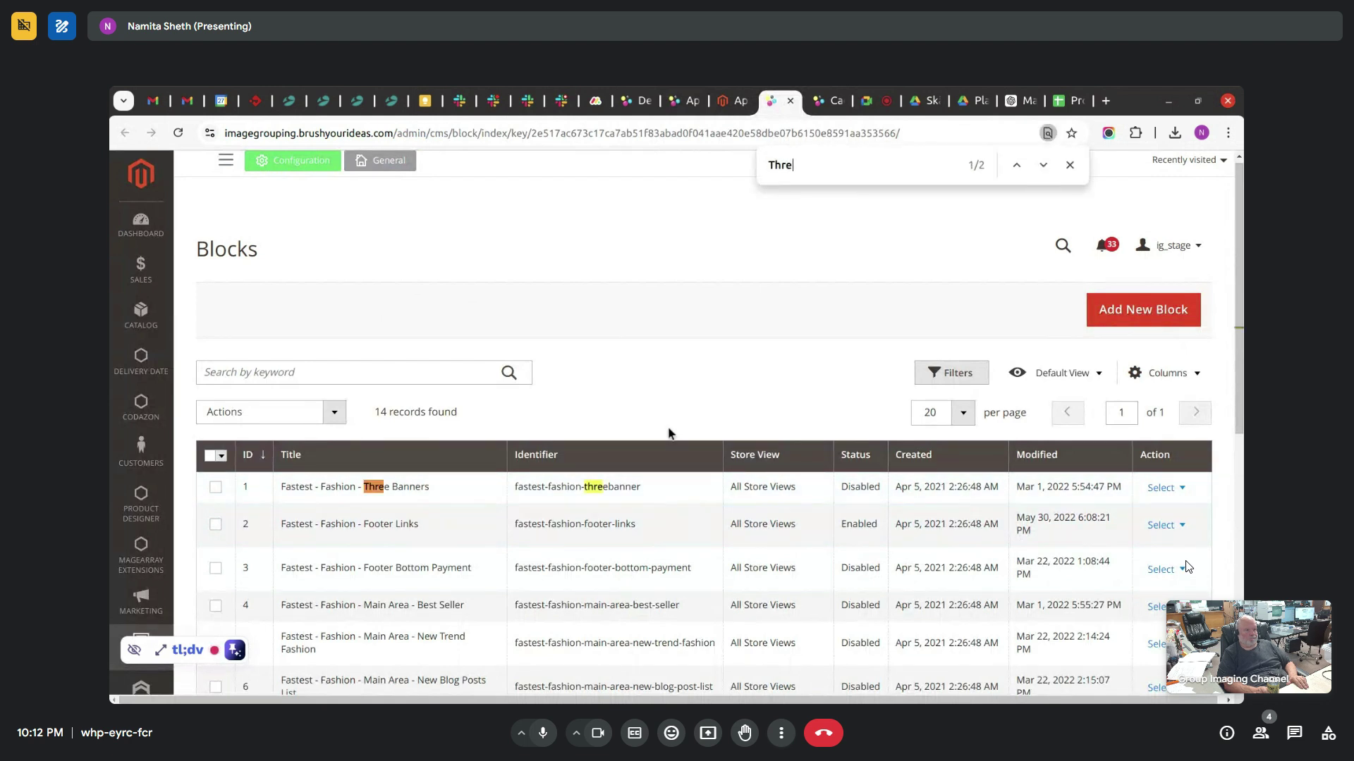
{"action": "key", "text": "BackSpace"}
{"action": "key", "text": "BackSpace"}
{"action": "type", "text": "e Banner"}
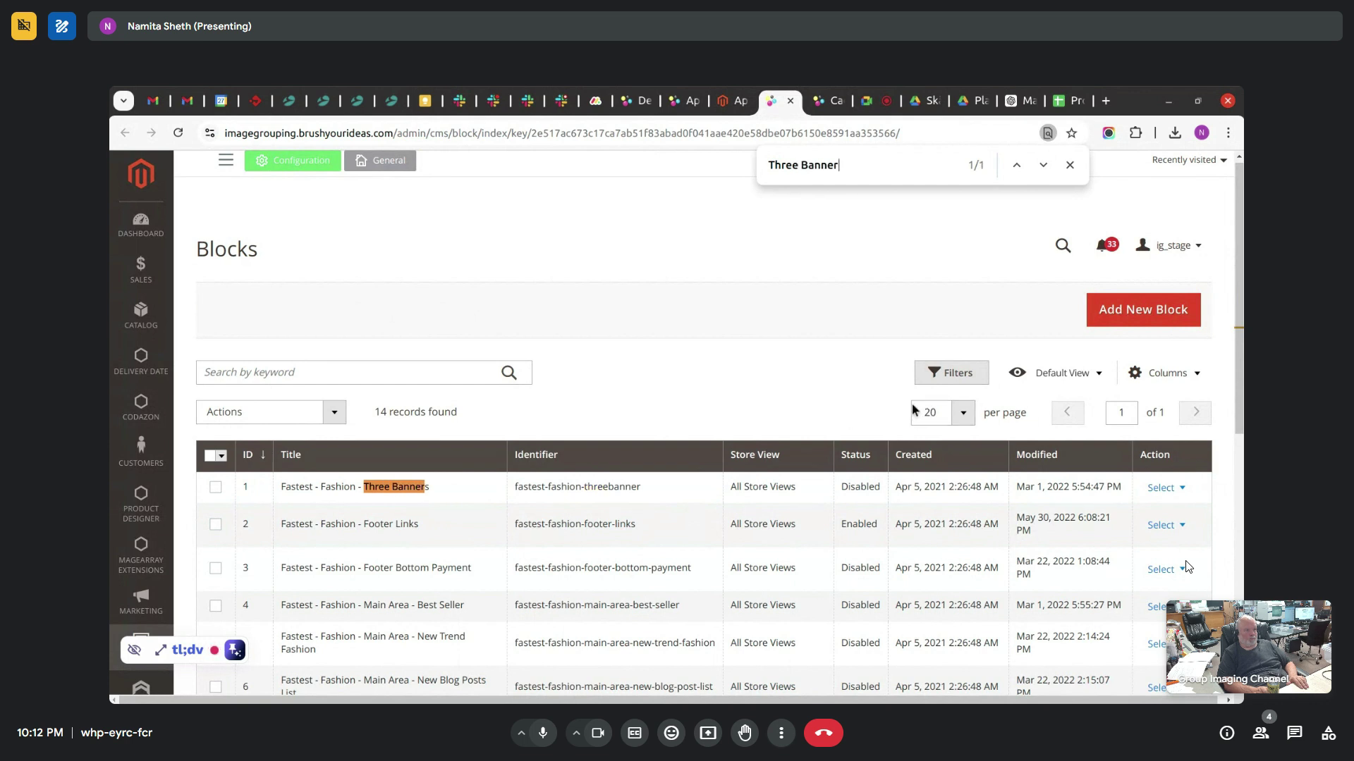
{"action": "left_click", "coordinate": [329, 417]}
{"action": "left_click", "coordinate": [329, 418]}
- Filter the CMS Blocks list by the status Enabled
{"action": "left_click", "coordinate": [954, 374]}
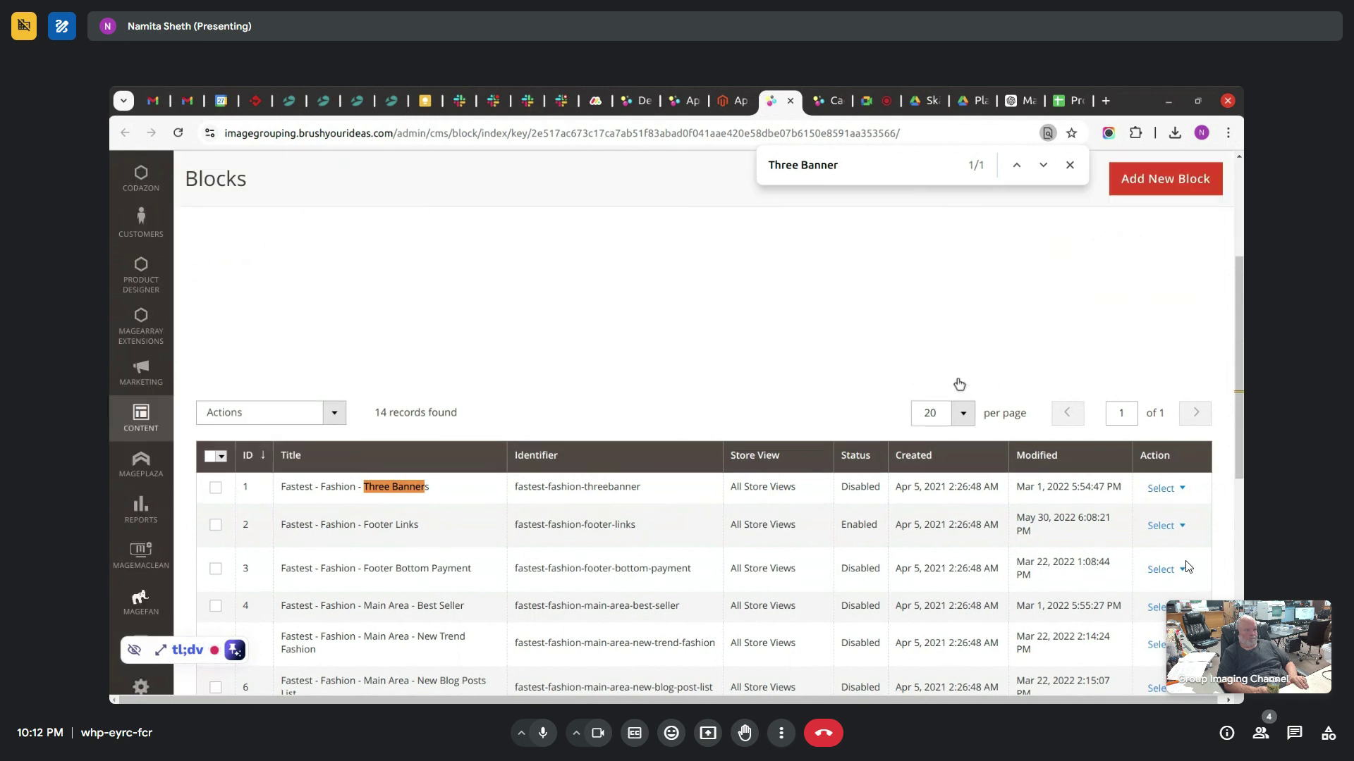
{"action": "left_click", "coordinate": [1022, 309]}
{"action": "left_click", "coordinate": [1018, 336]}
{"action": "left_click", "coordinate": [1076, 399]}
{"action": "left_click", "coordinate": [1163, 360]}
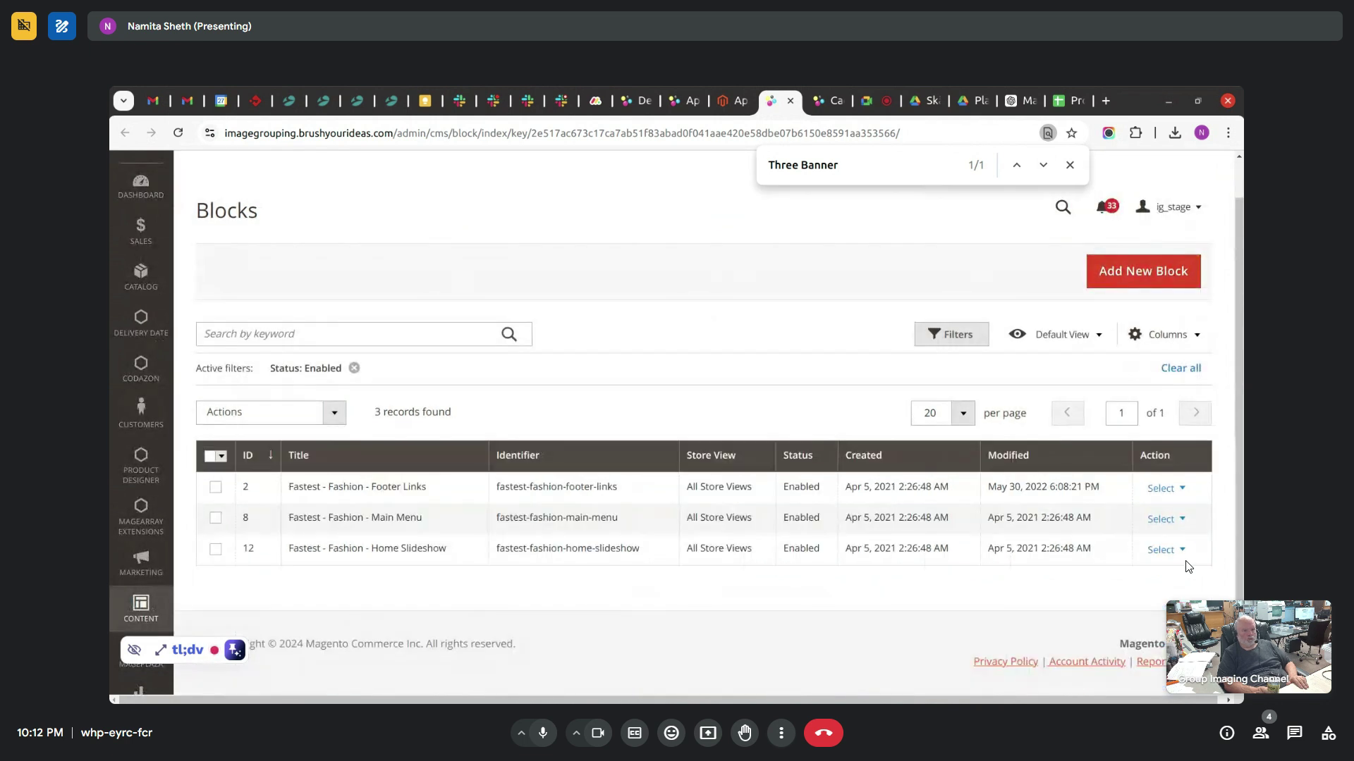
- Change the Apparel category's CMS block to Fastest - Fashion - Footer Links and save the category
{"action": "key", "text": "ctrl+shift+Tab"}
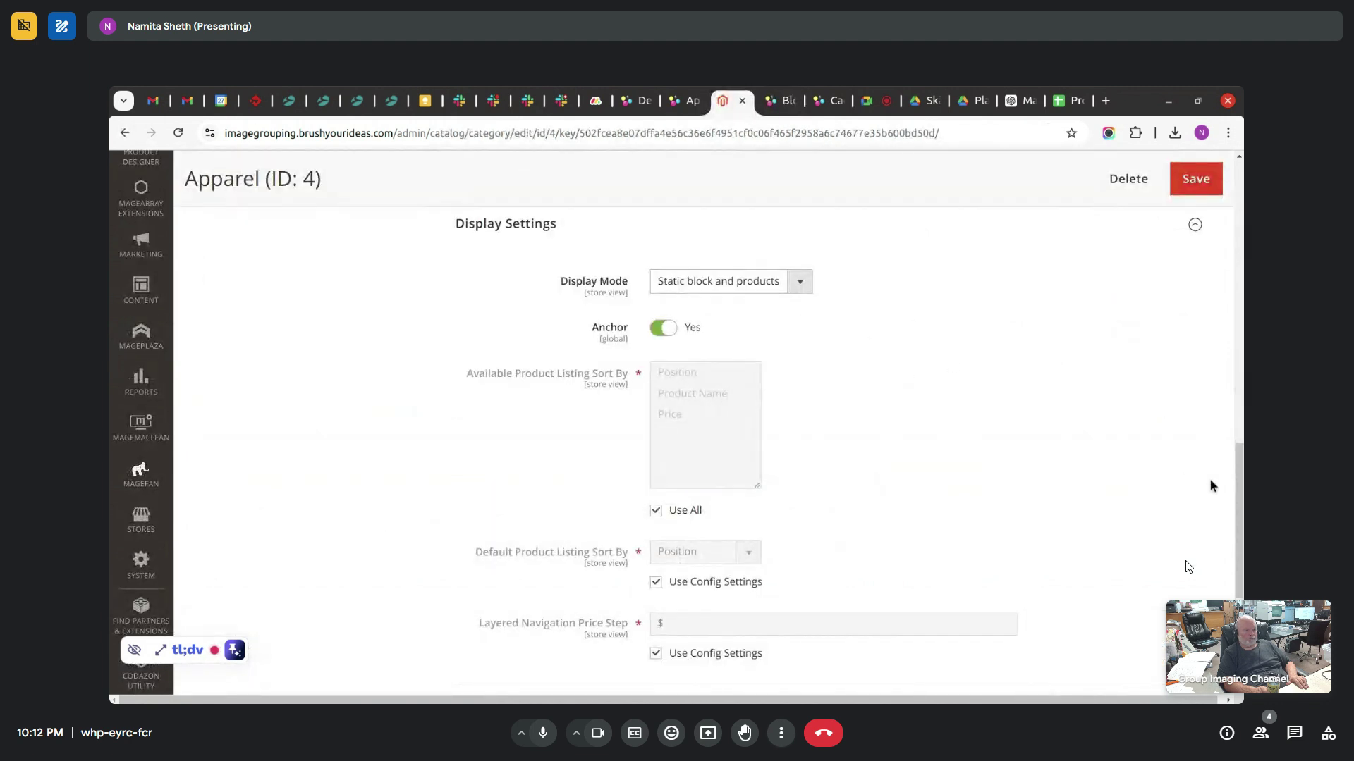
{"action": "scroll", "coordinate": [1211, 486], "scroll_direction": "up", "scroll_amount": 5}
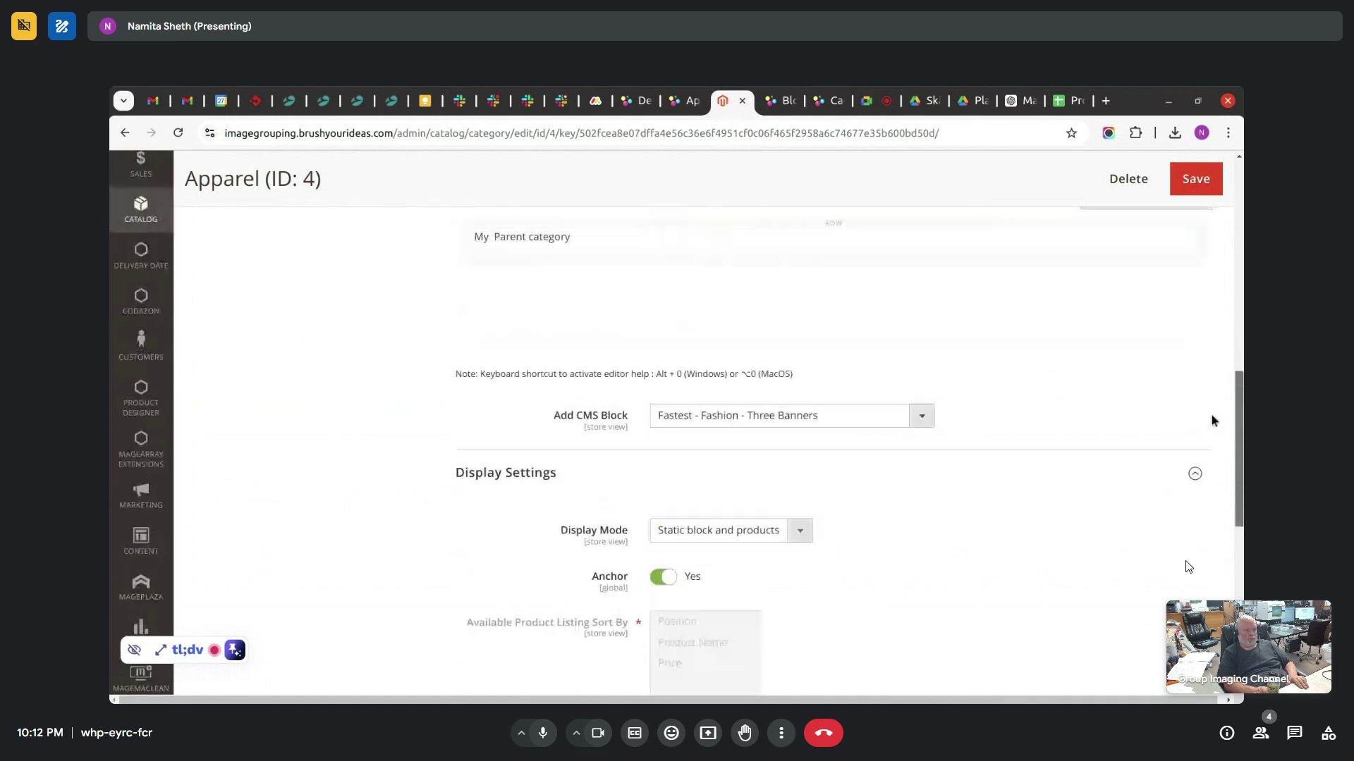
{"action": "left_click", "coordinate": [917, 427]}
{"action": "left_click", "coordinate": [918, 429]}
{"action": "left_click", "coordinate": [1193, 176]}
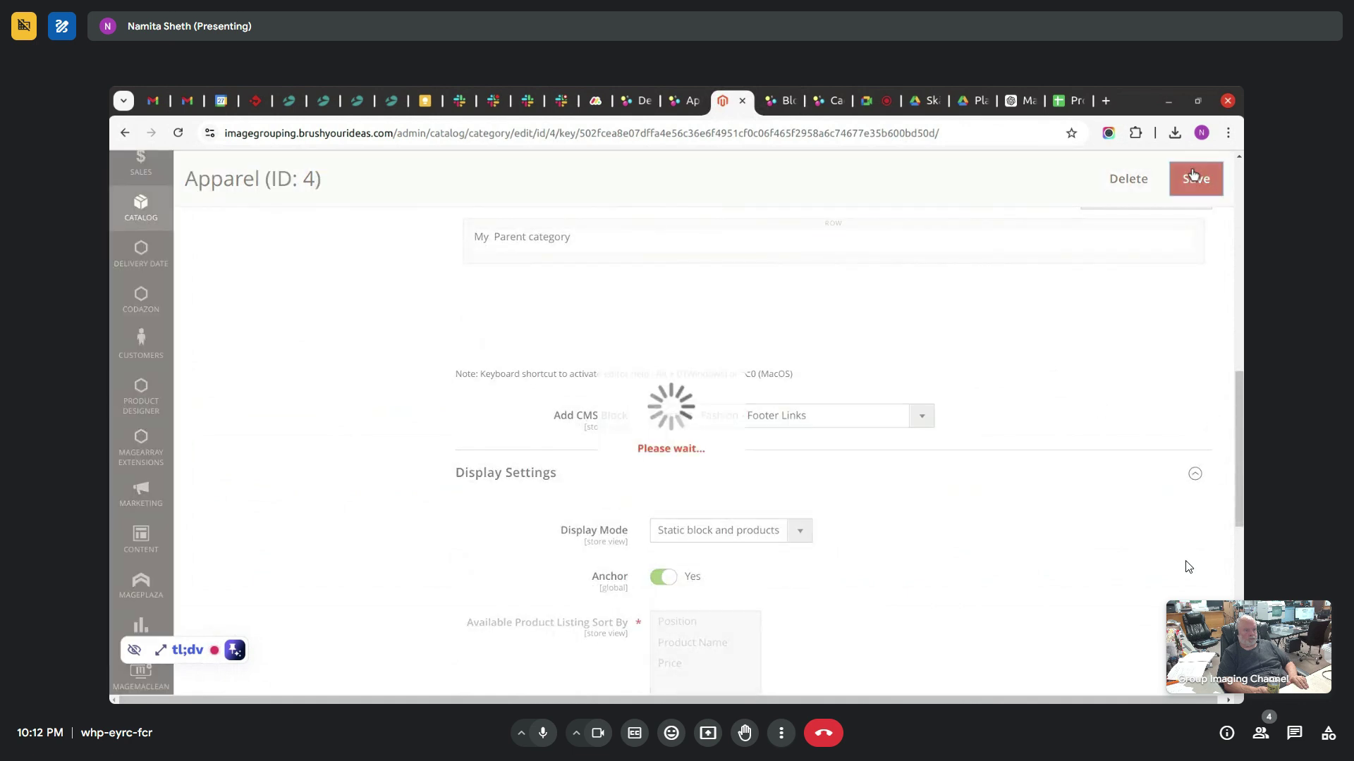
- Open the Fastest - Fashion - Footer Links block for editing and examine its HTML content
{"action": "key", "text": "ctrl+Tab"}
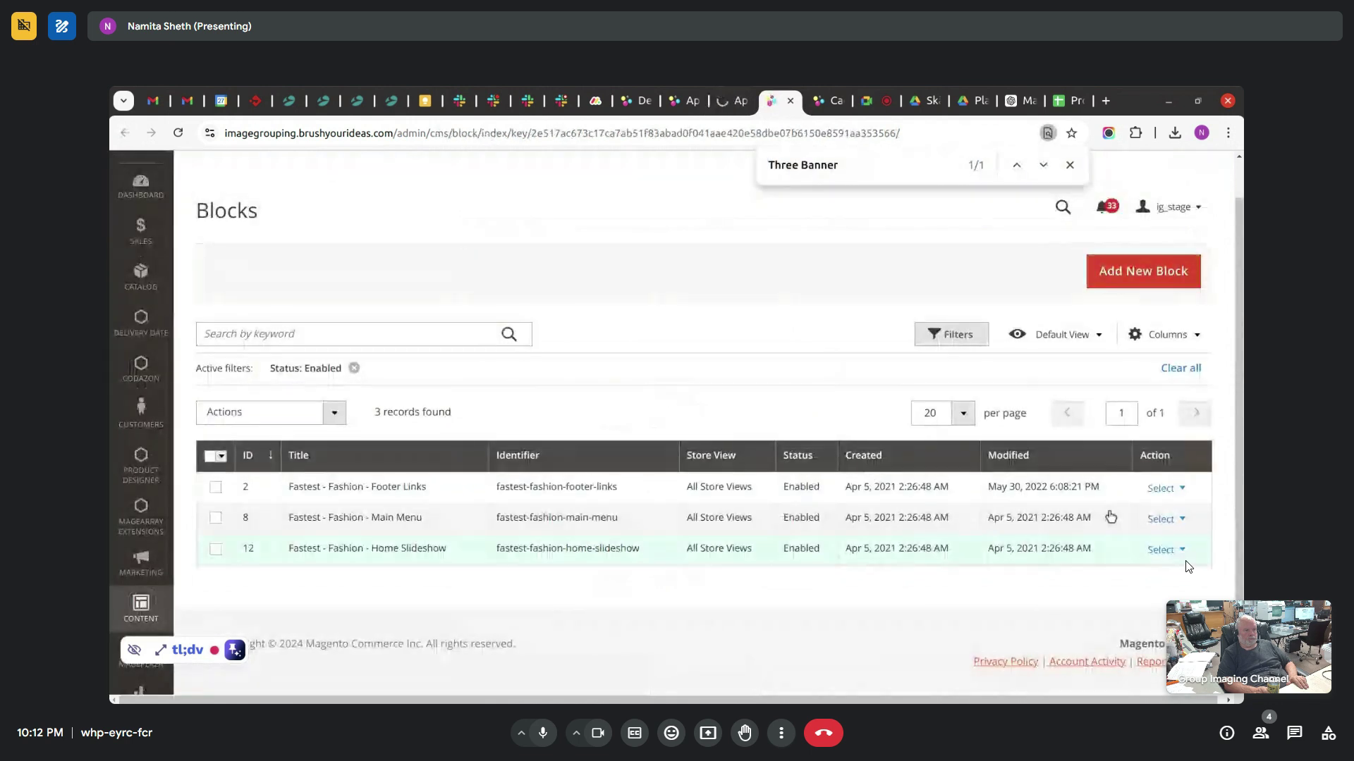
{"action": "left_click", "coordinate": [1160, 488]}
{"action": "left_click", "coordinate": [1154, 508]}
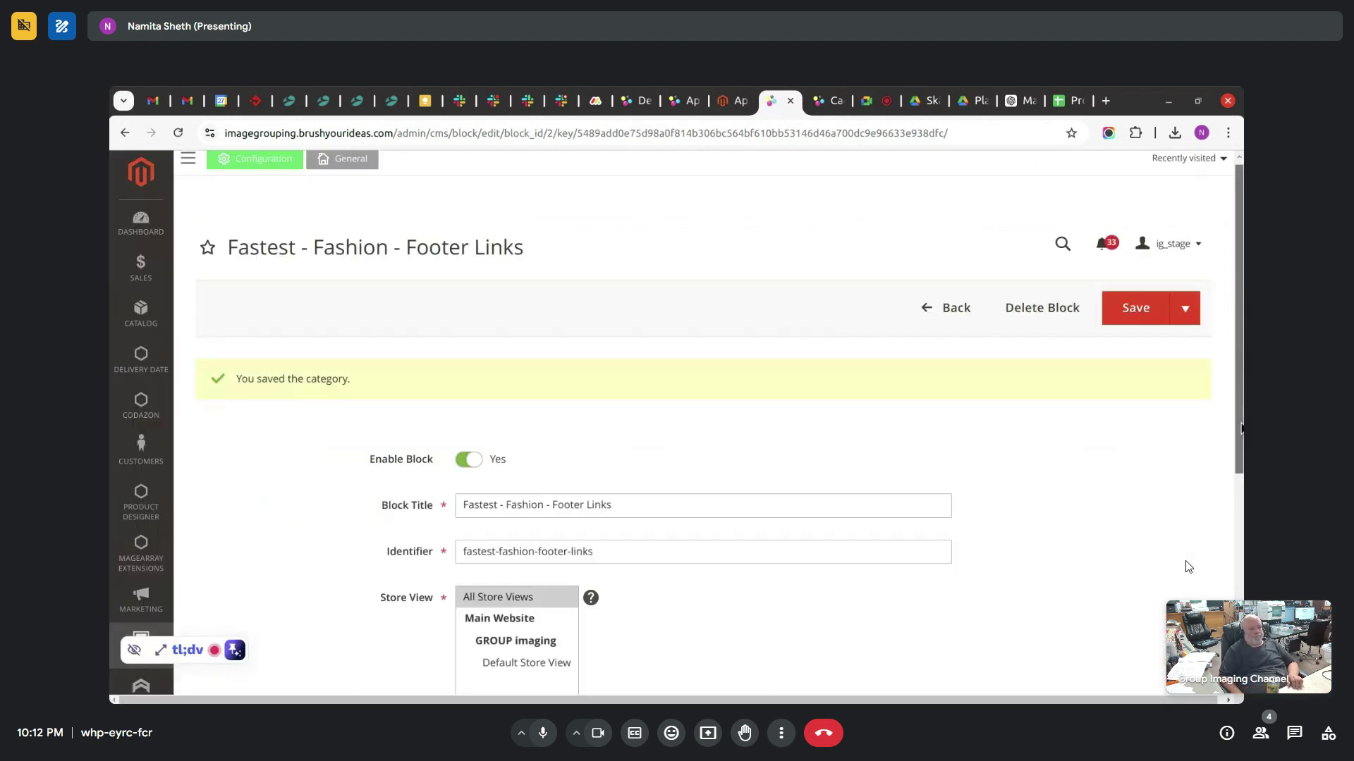
{"action": "scroll", "coordinate": [1236, 509], "scroll_direction": "down", "scroll_amount": 3}
{"action": "scroll", "coordinate": [1236, 509], "scroll_direction": "down", "scroll_amount": 2}
{"action": "left_click", "coordinate": [645, 517]}
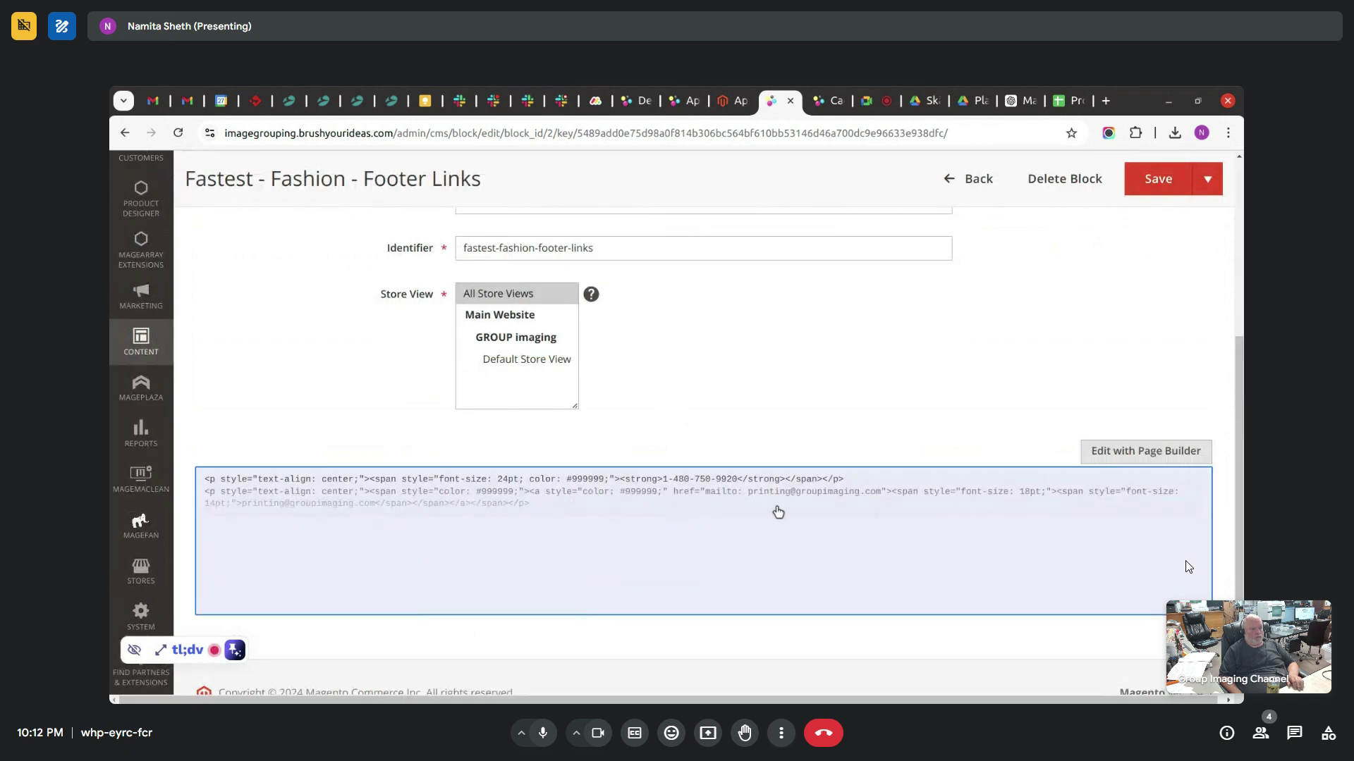
- Reload the Apparel storefront page and compare the contact block above the products with the one in the footer
{"action": "key", "text": "ctrl+shift+Tab"}
{"action": "key", "text": "ctrl+shift+Tab"}
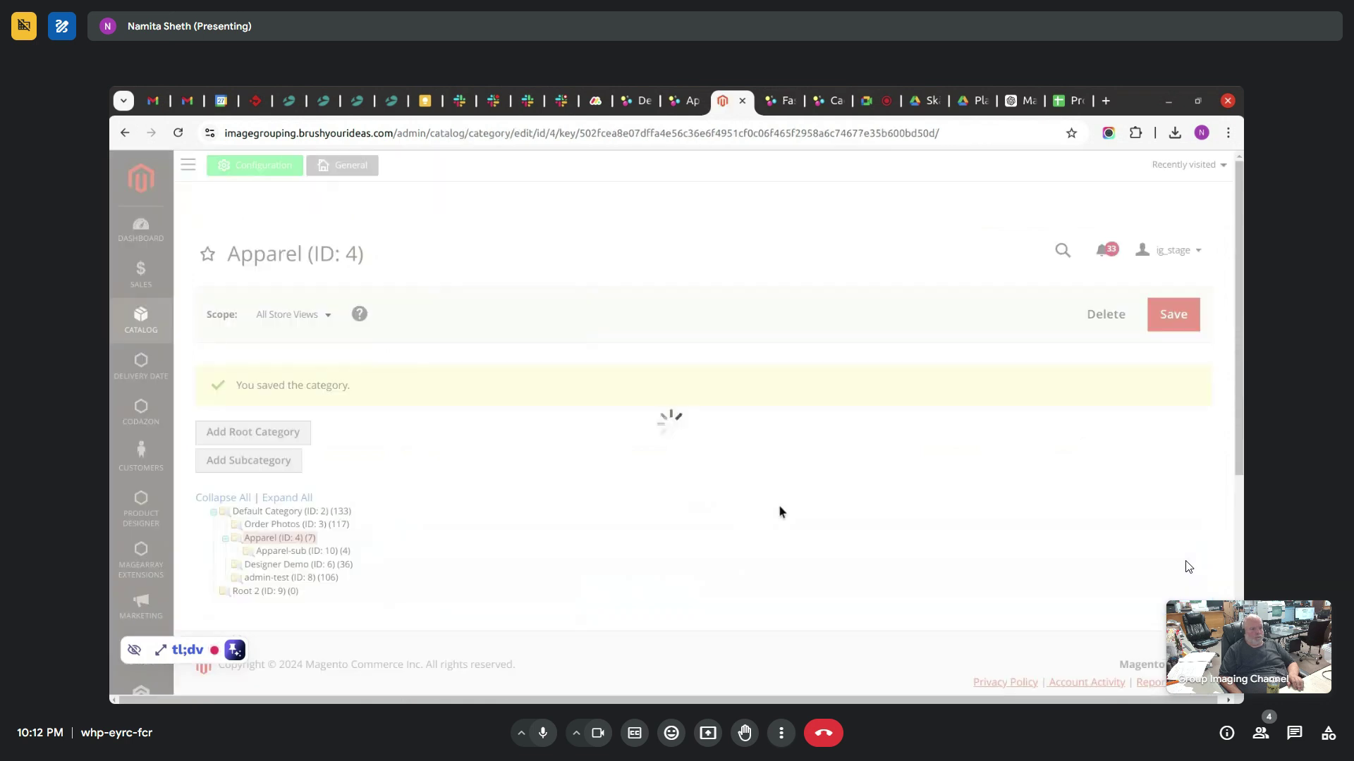
{"action": "key", "text": "ctrl+r"}
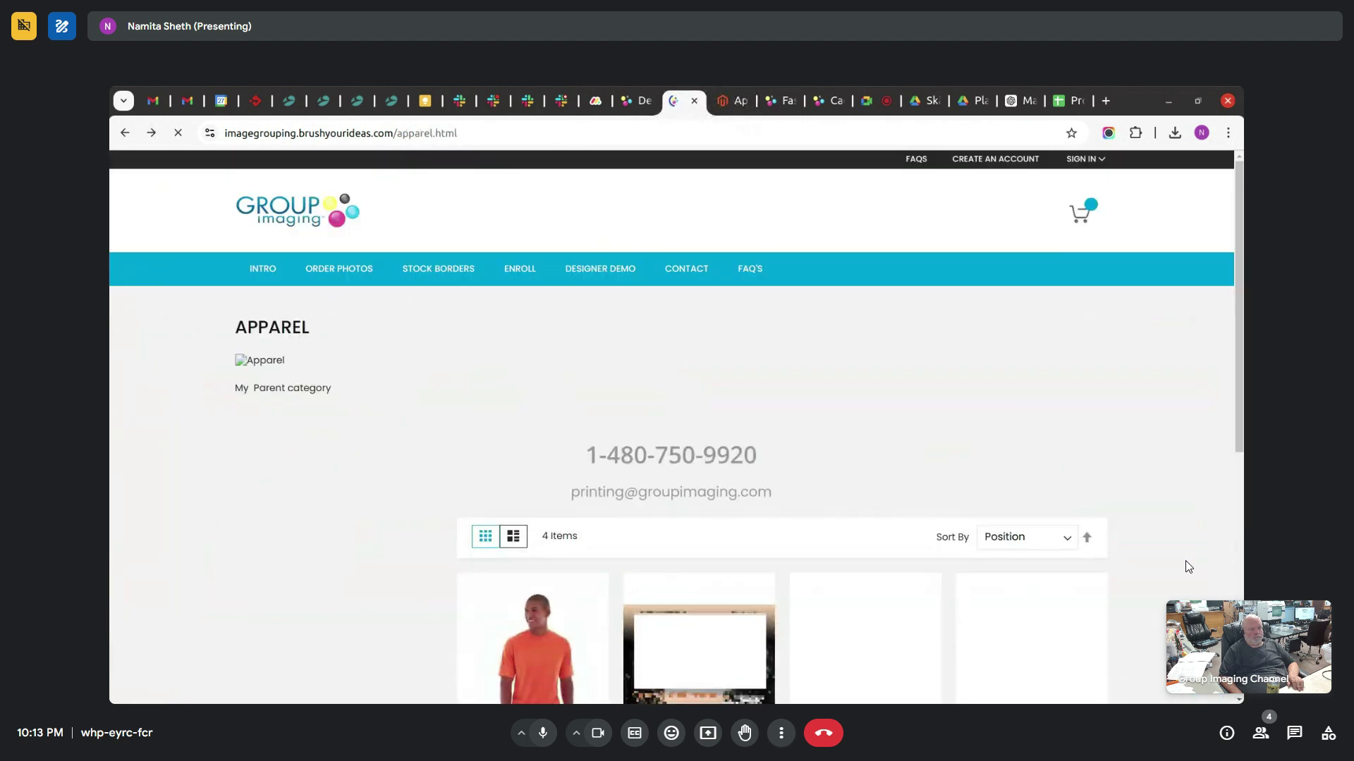
{"action": "left_click_drag", "start_coordinate": [582, 457], "coordinate": [787, 510]}
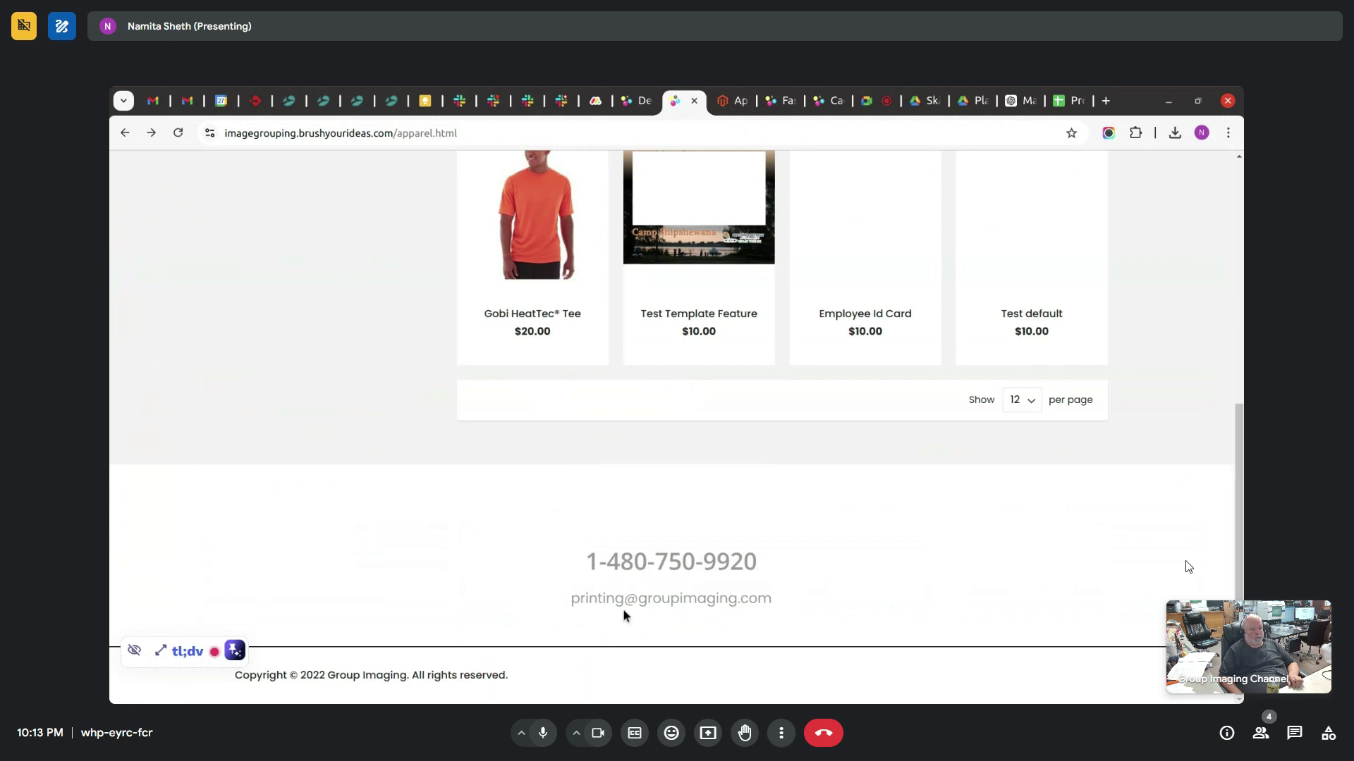
{"action": "triple_click", "coordinate": [649, 567]}
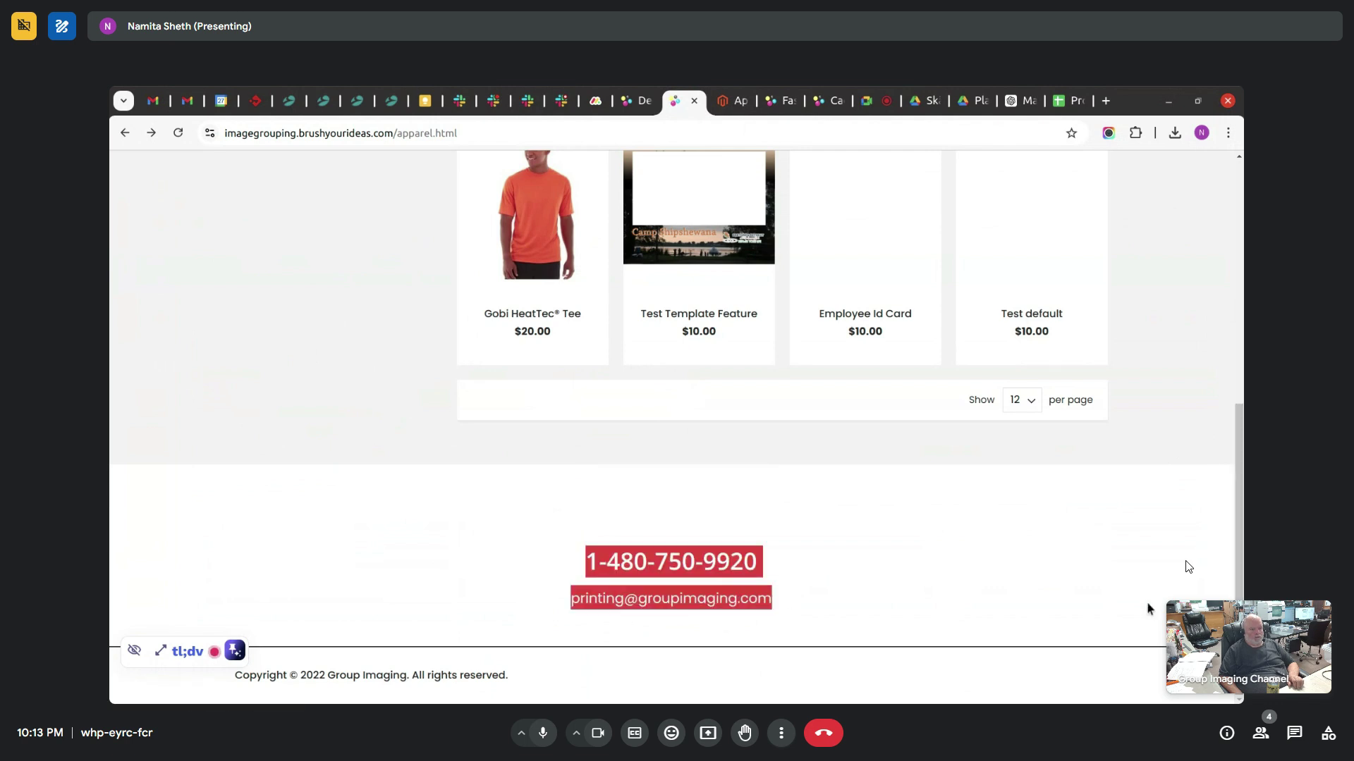
- Examine the Apparel storefront page's title, category description and contact block above the product list
{"action": "scroll", "coordinate": [1224, 409], "scroll_direction": "up", "scroll_amount": 5}
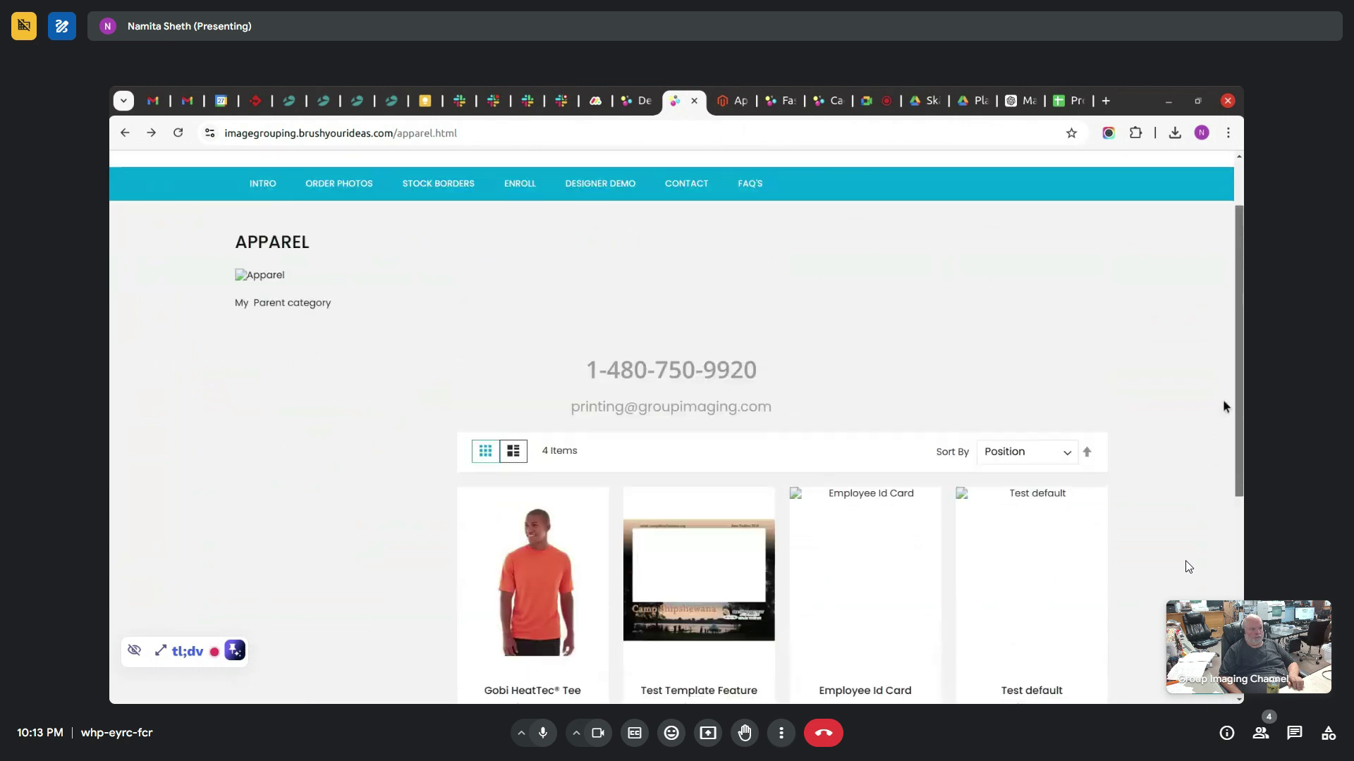
{"action": "triple_click", "coordinate": [608, 372]}
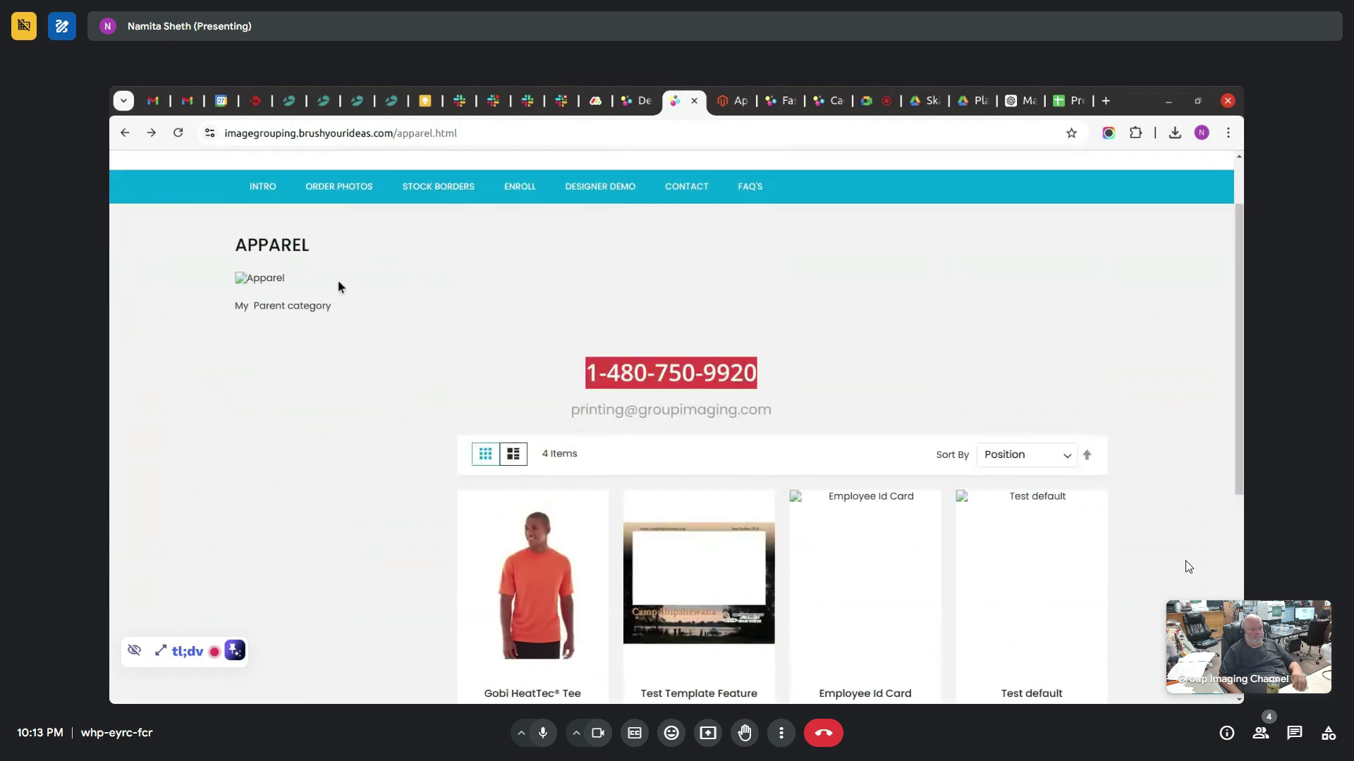
{"action": "double_click", "coordinate": [289, 244]}
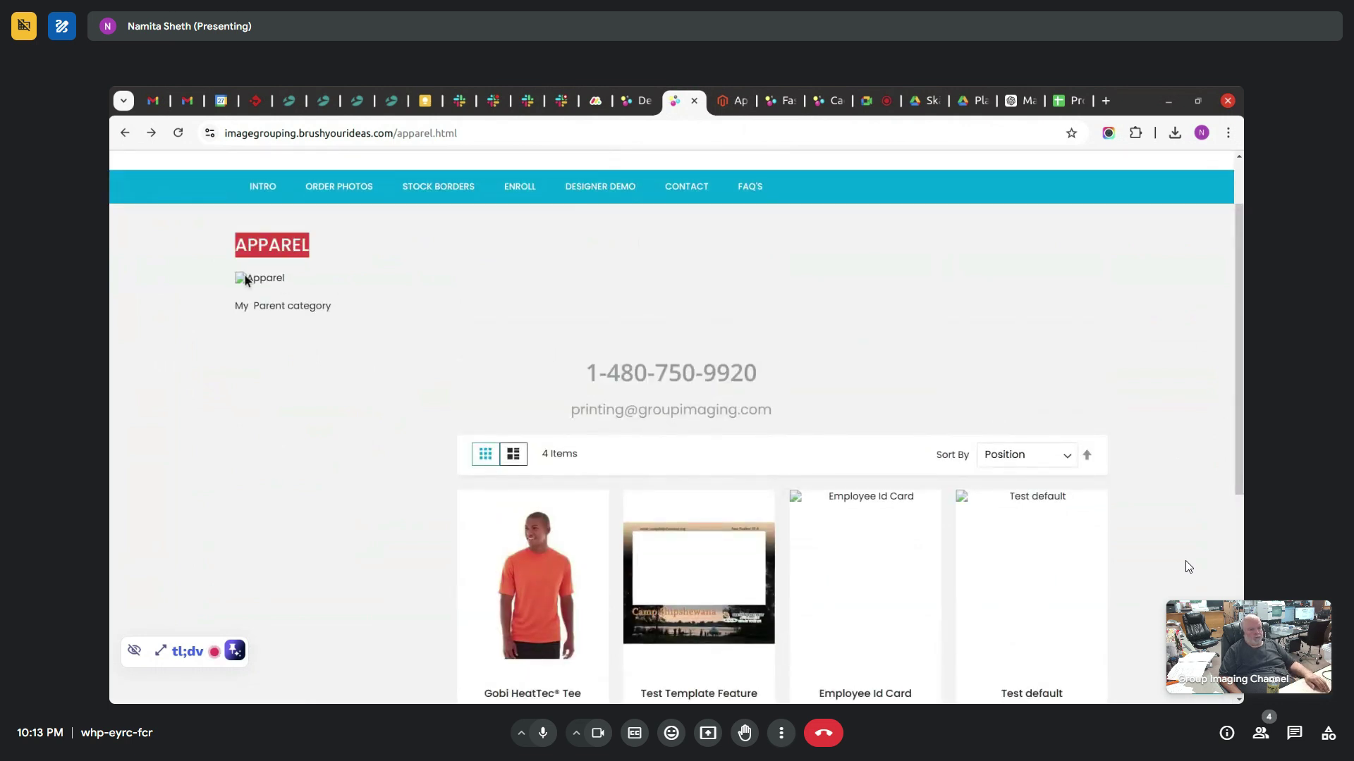
{"action": "left_click_drag", "start_coordinate": [243, 306], "coordinate": [309, 305]}
{"action": "left_click_drag", "start_coordinate": [565, 365], "coordinate": [830, 439]}
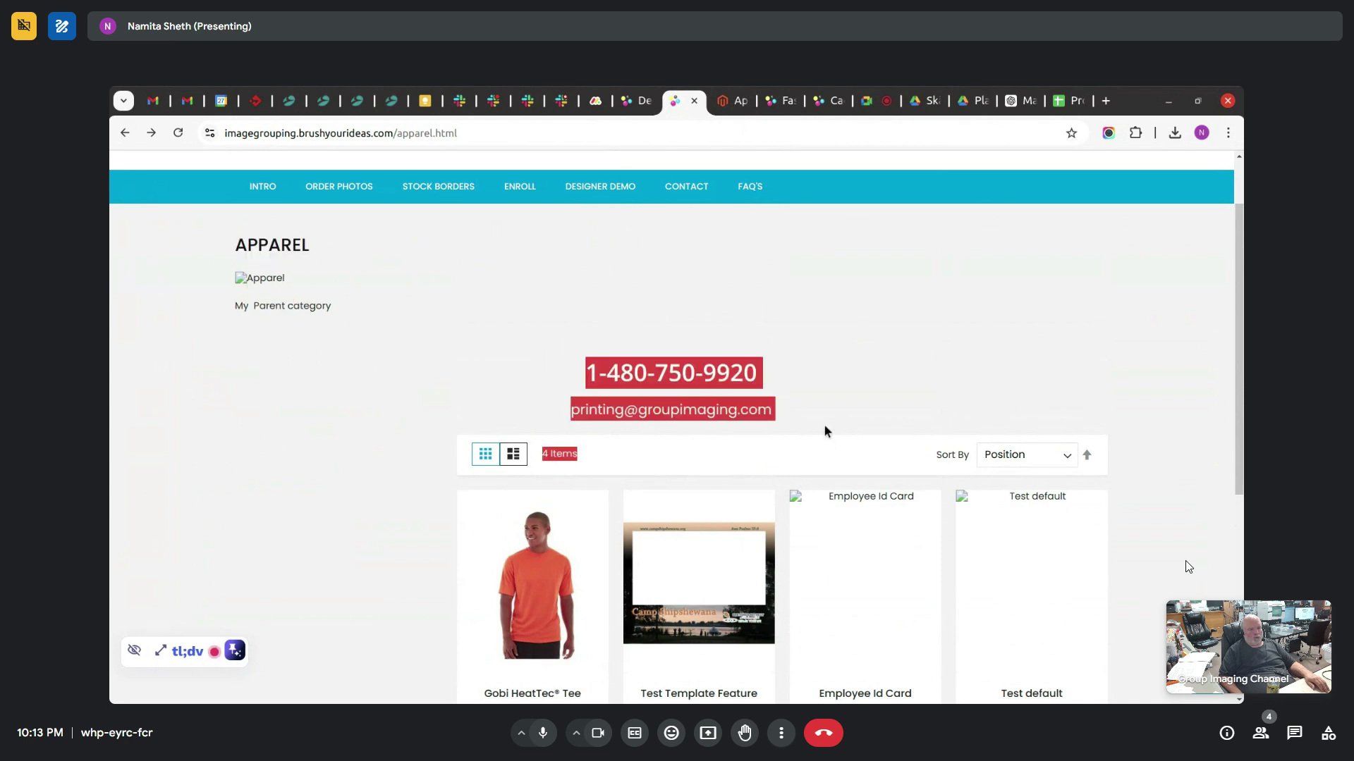
{"action": "triple_click", "coordinate": [670, 368]}
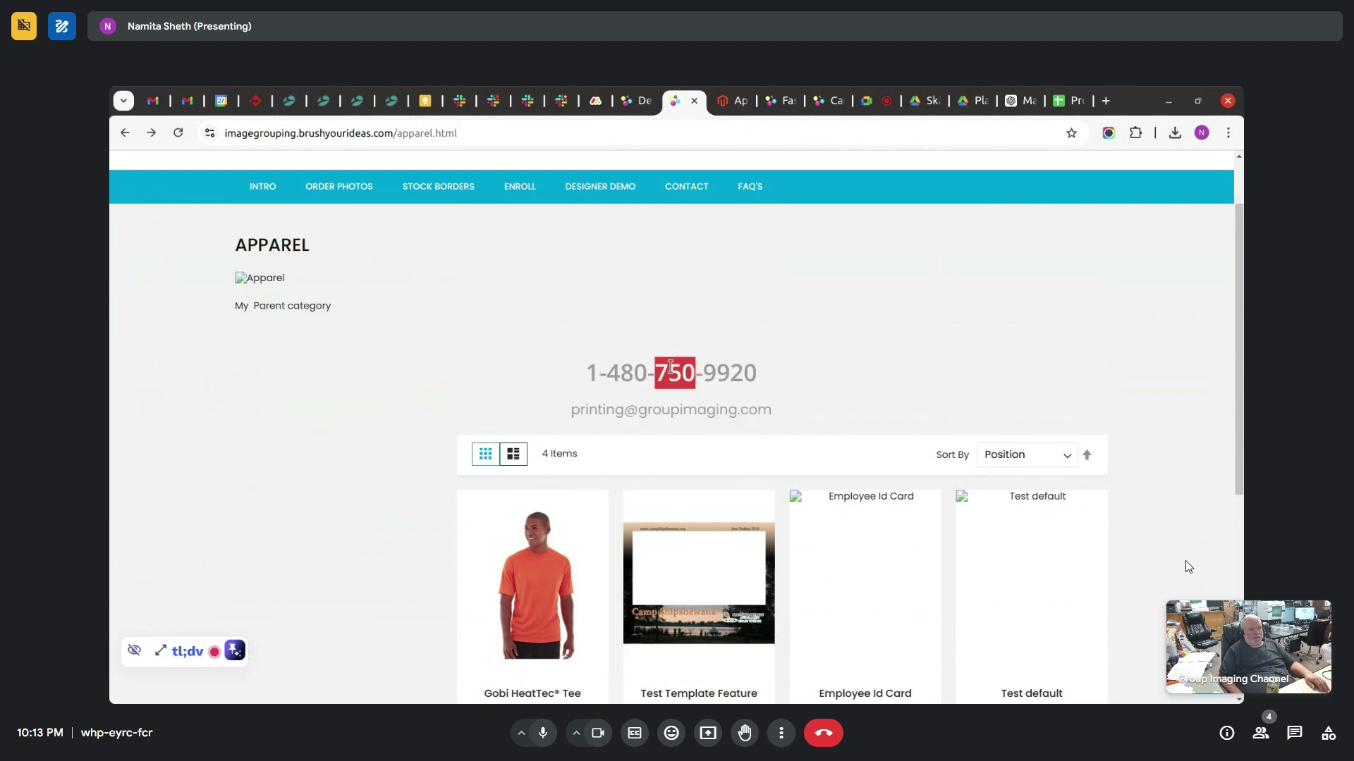
{"action": "left_click_drag", "start_coordinate": [583, 377], "coordinate": [775, 407]}
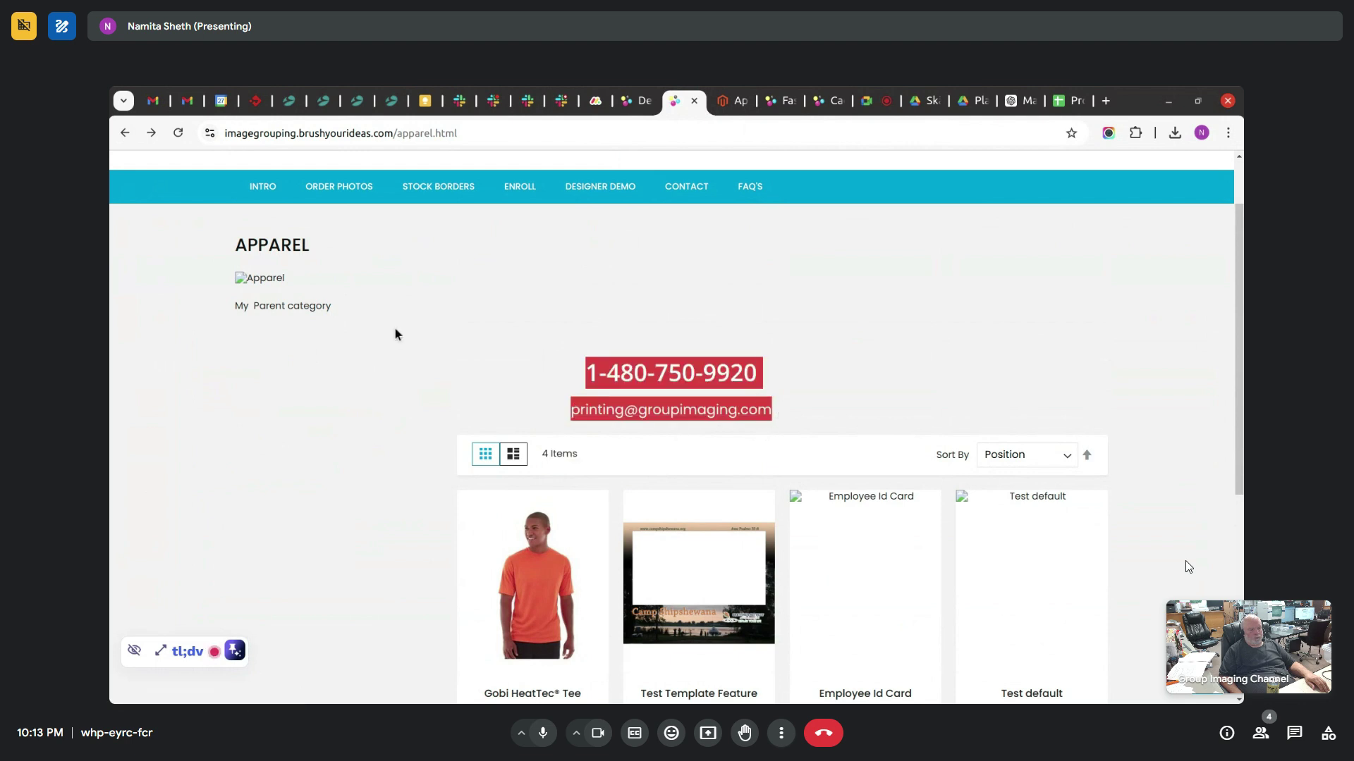
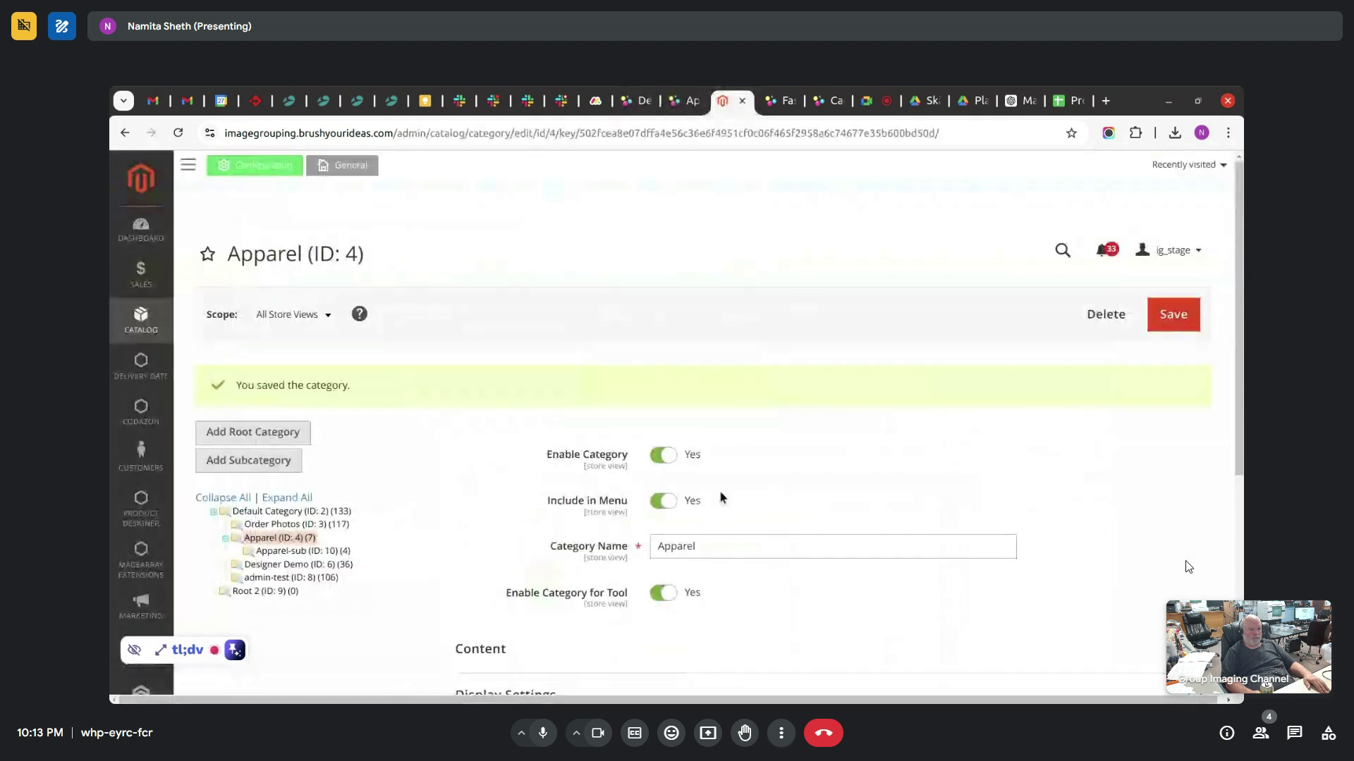
- Open the Apparel category's display settings in the admin and review its Display Mode and Anchor options
{"action": "scroll", "coordinate": [1188, 566], "scroll_direction": "down", "scroll_amount": 5}
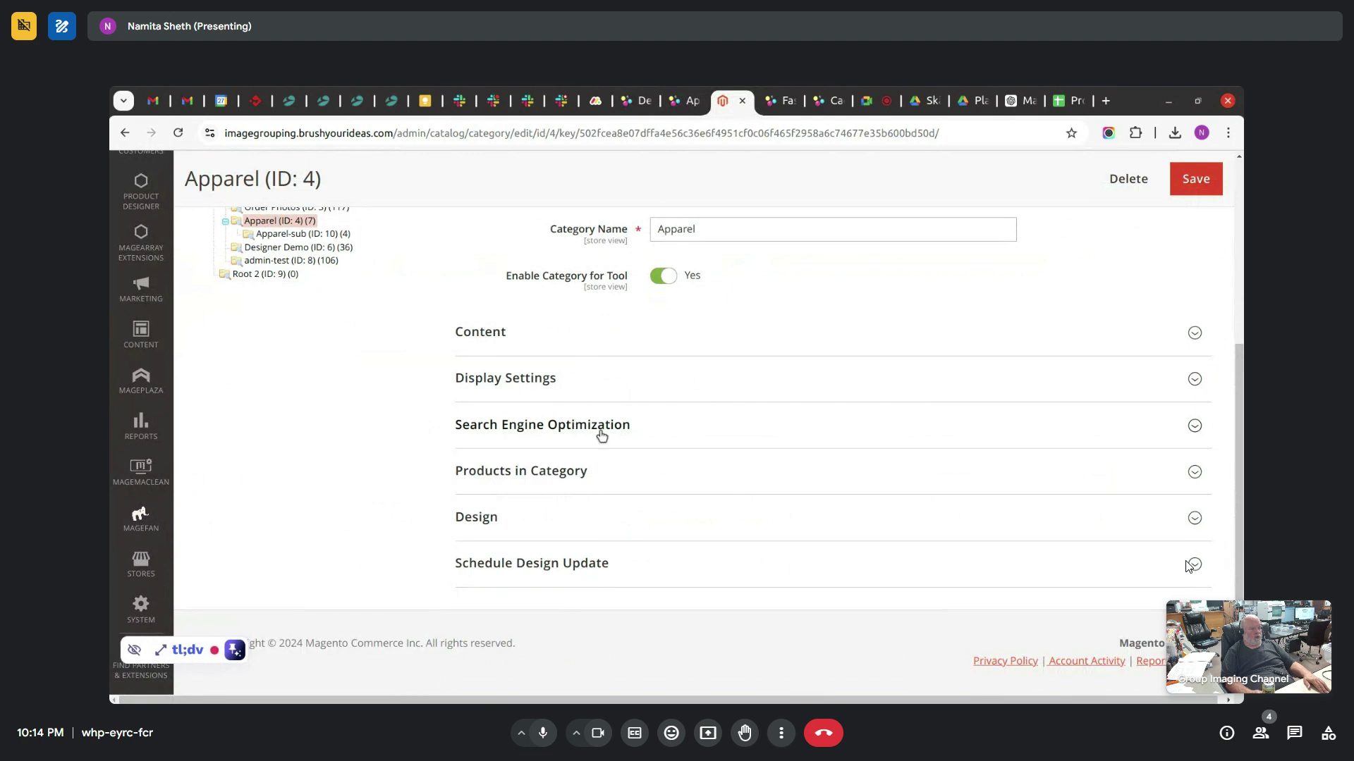
{"action": "key", "text": "ctrl+shift+Tab"}
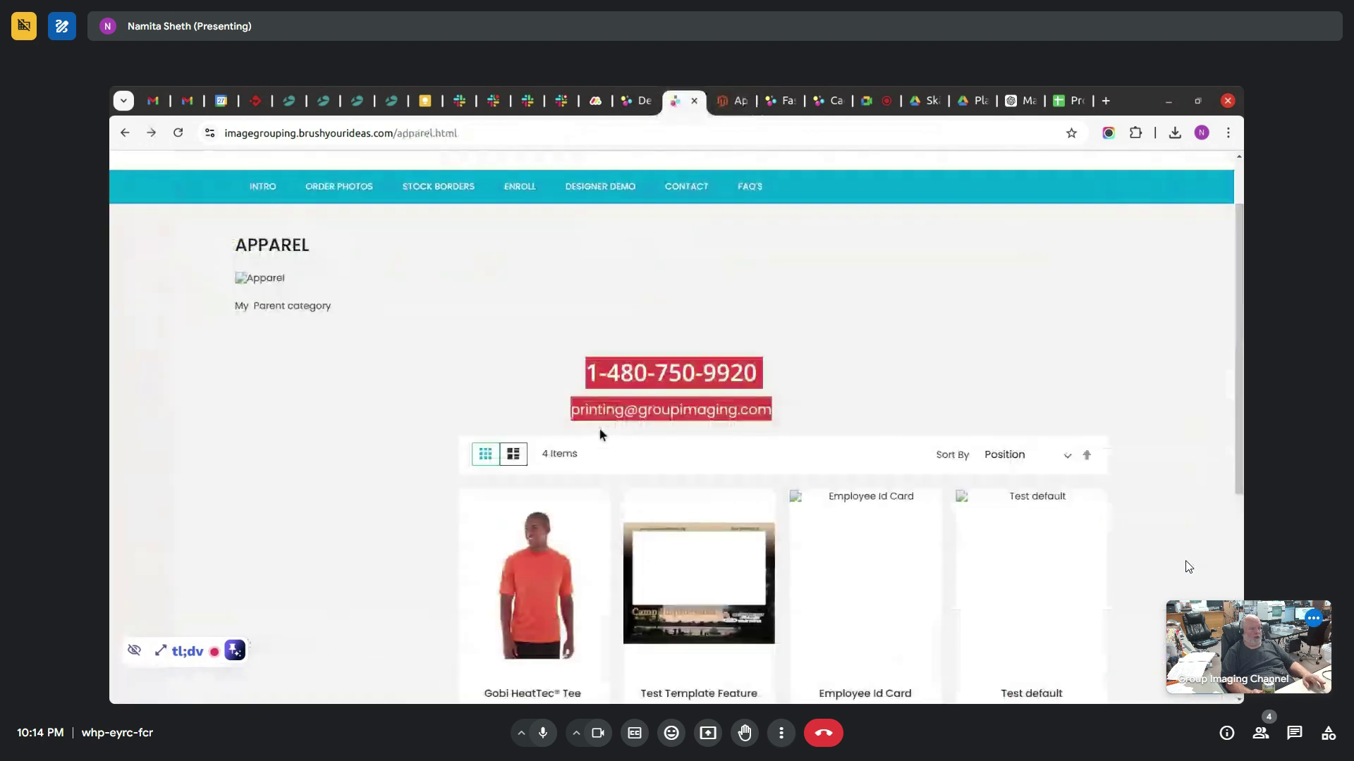
{"action": "double_click", "coordinate": [277, 247]}
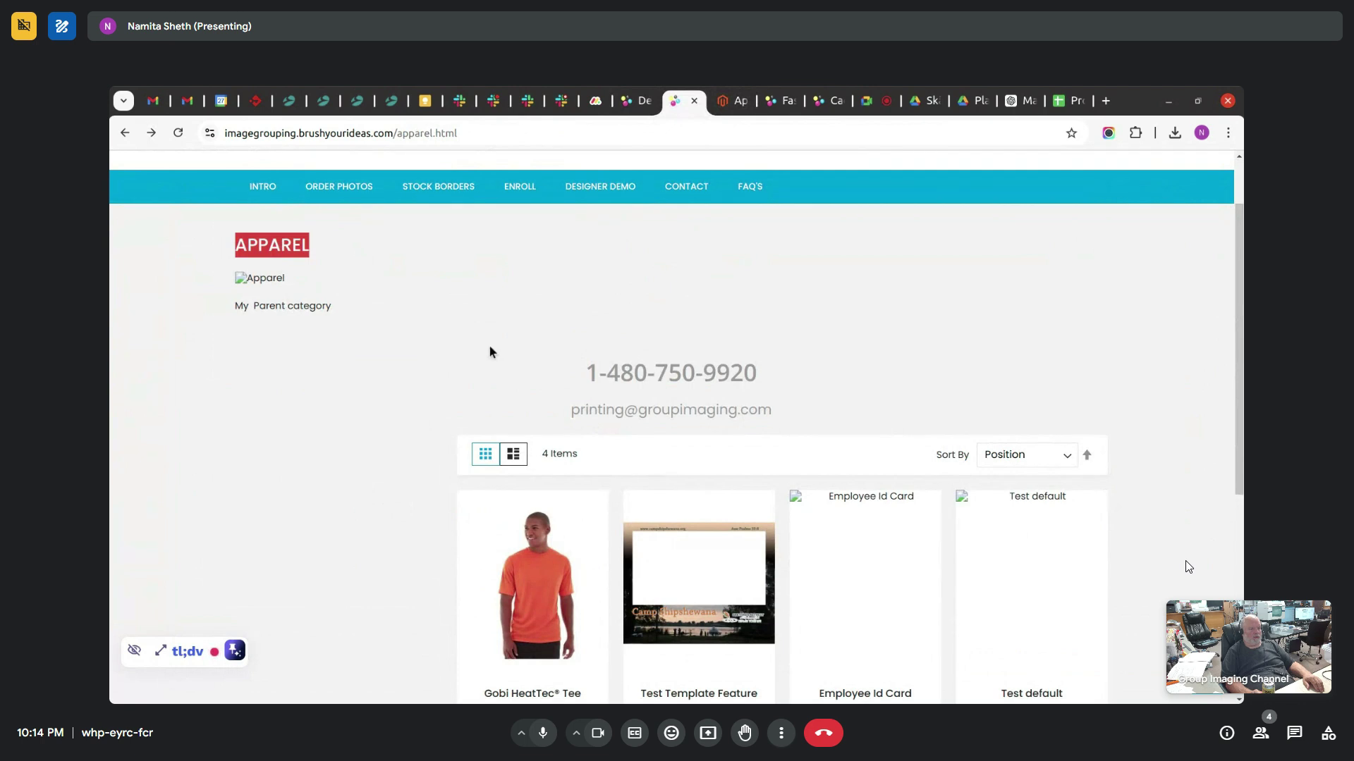
{"action": "key", "text": "ctrl+Tab"}
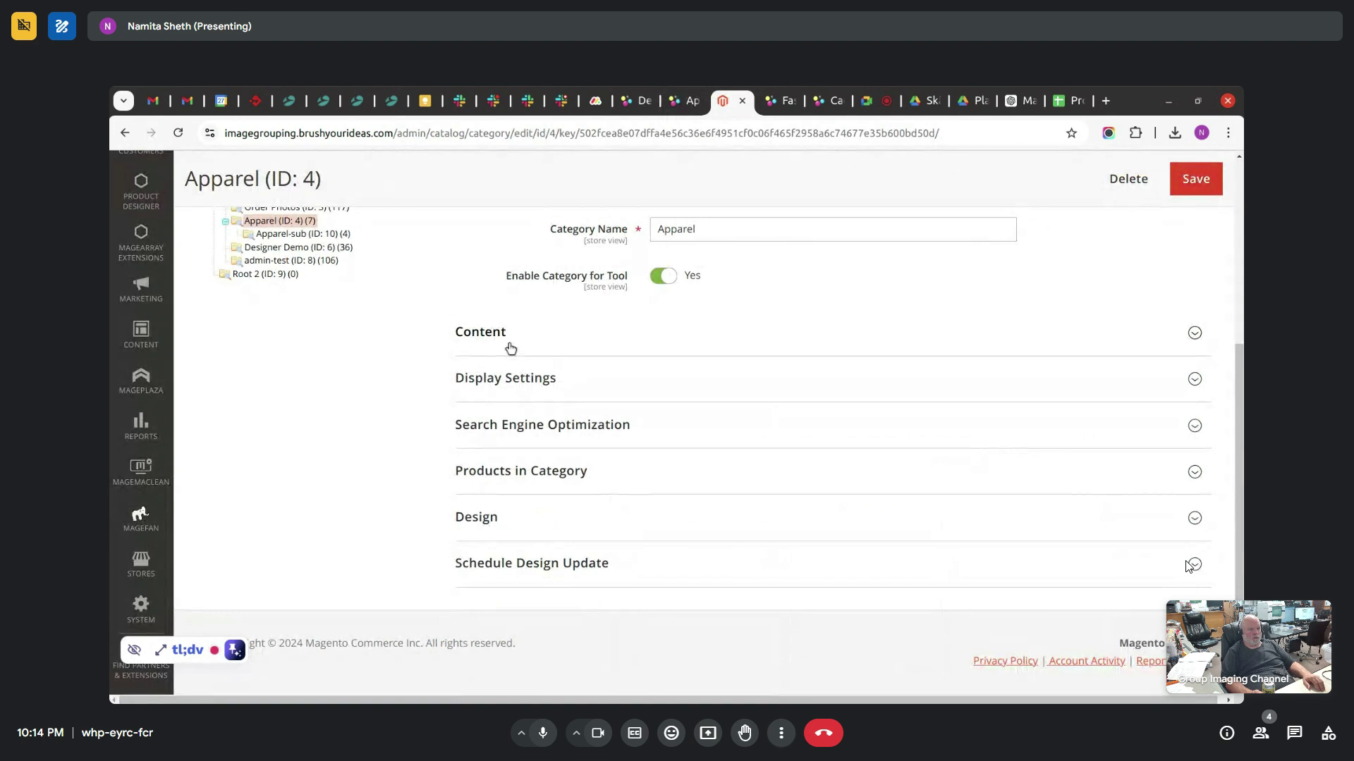
{"action": "left_click", "coordinate": [515, 368]}
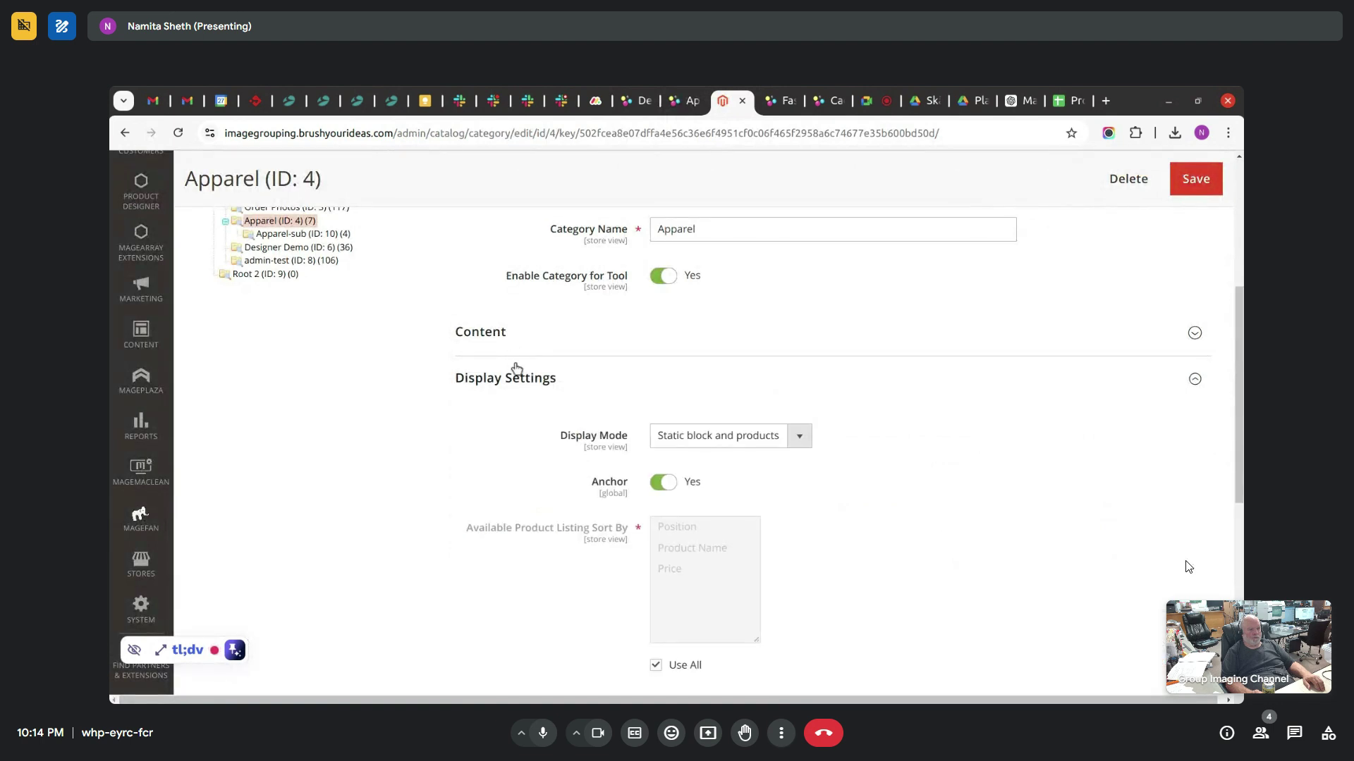
{"action": "left_click", "coordinate": [619, 436]}
{"action": "left_click_drag", "start_coordinate": [569, 436], "coordinate": [623, 438]}
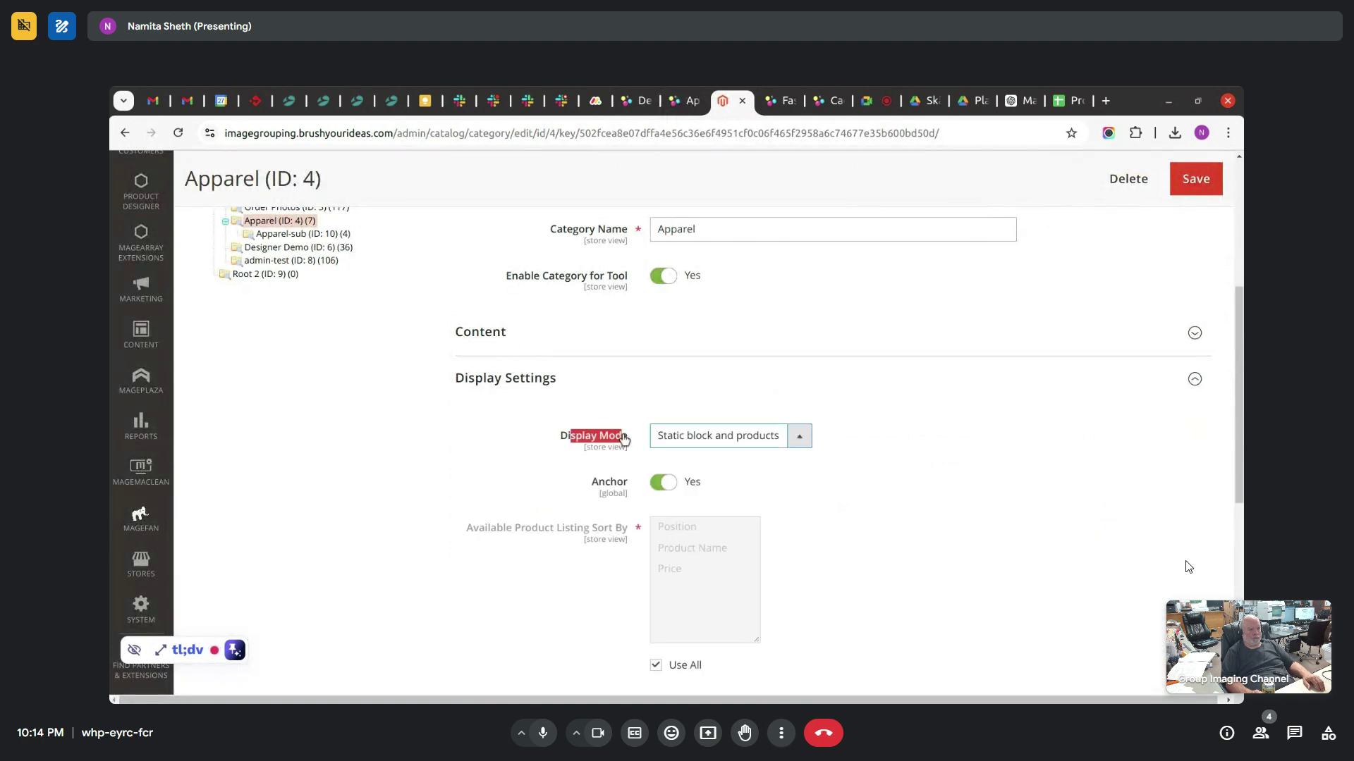
{"action": "left_click", "coordinate": [588, 494]}
{"action": "left_click", "coordinate": [589, 493]}
{"action": "left_click", "coordinate": [658, 485]}
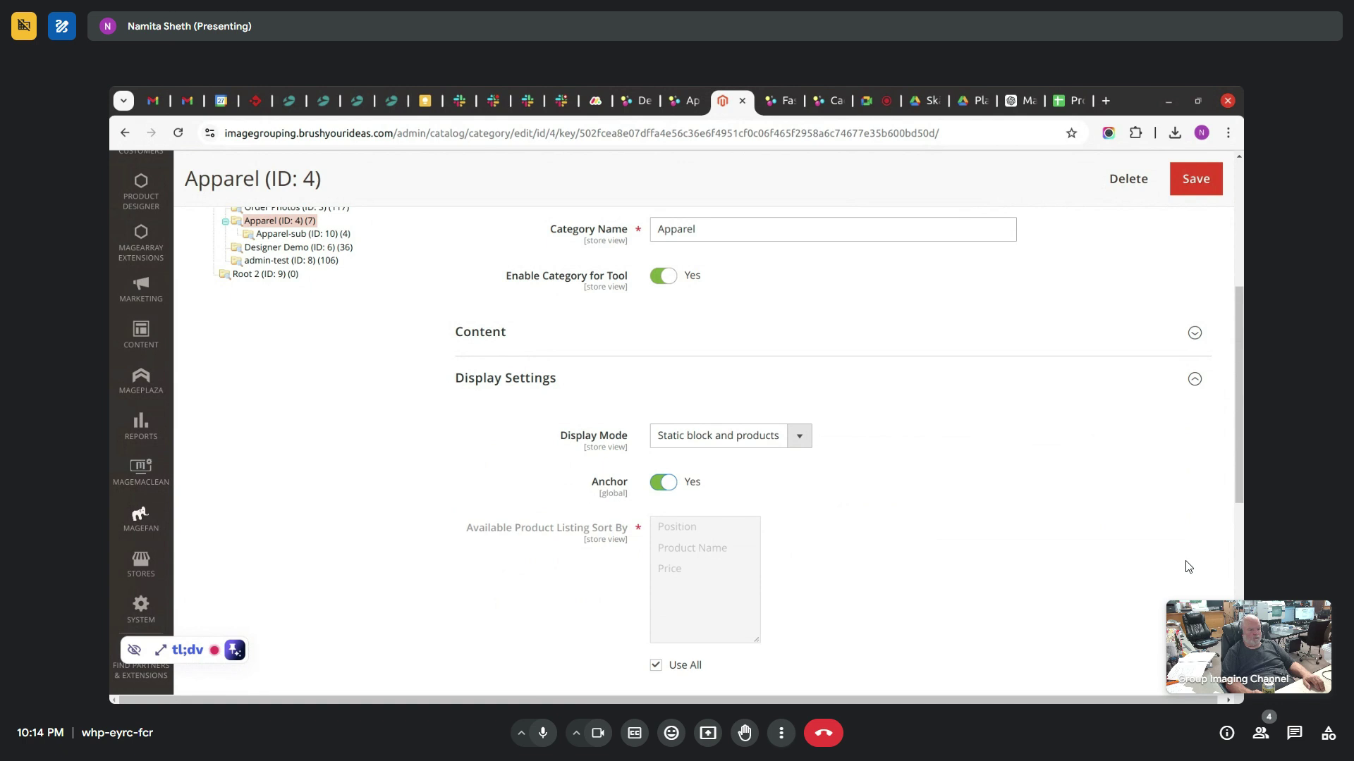
- Set the Apparel category's Anchor option to No, save the category, and reload its storefront page
{"action": "key", "text": "ctrl+shift+Tab"}
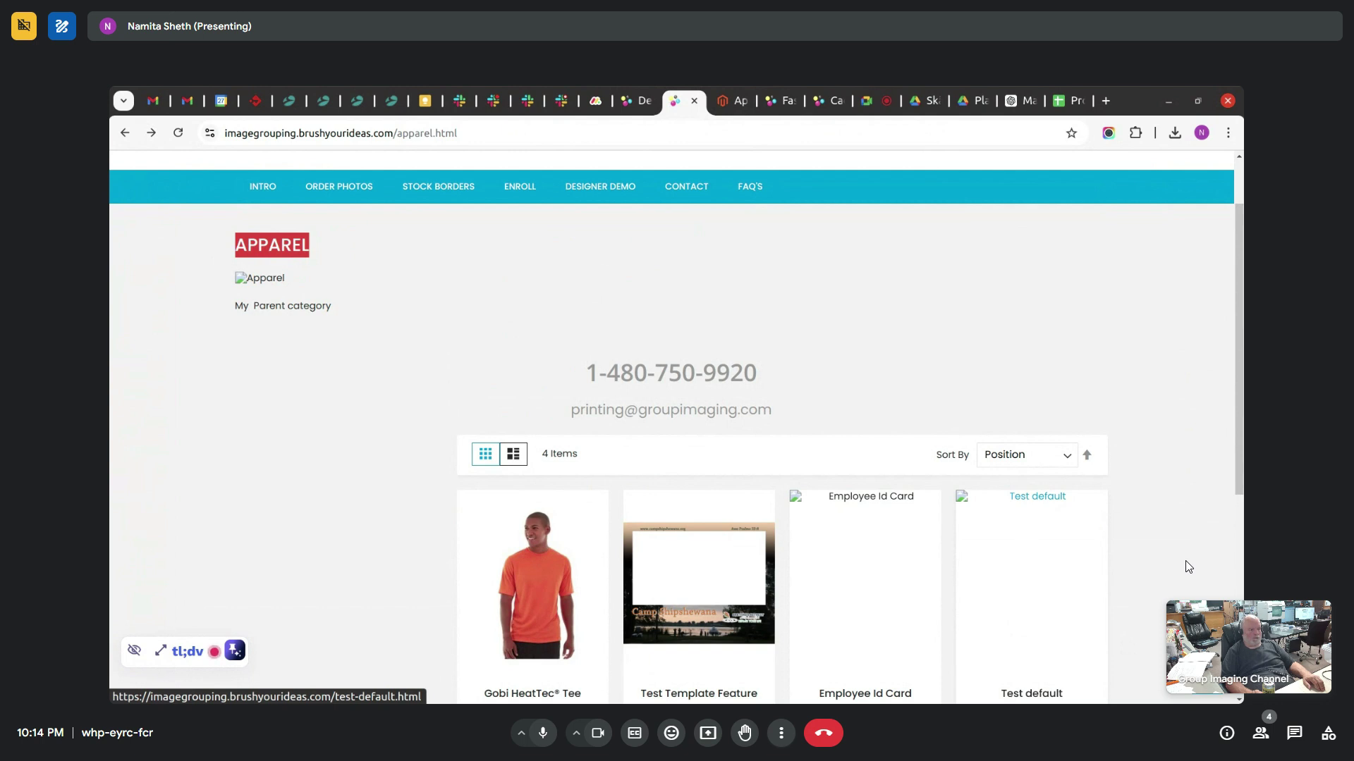
{"action": "key", "text": "ctrl+Tab"}
{"action": "key", "text": "ctrl+shift+Tab"}
{"action": "key", "text": "ctrl+Tab"}
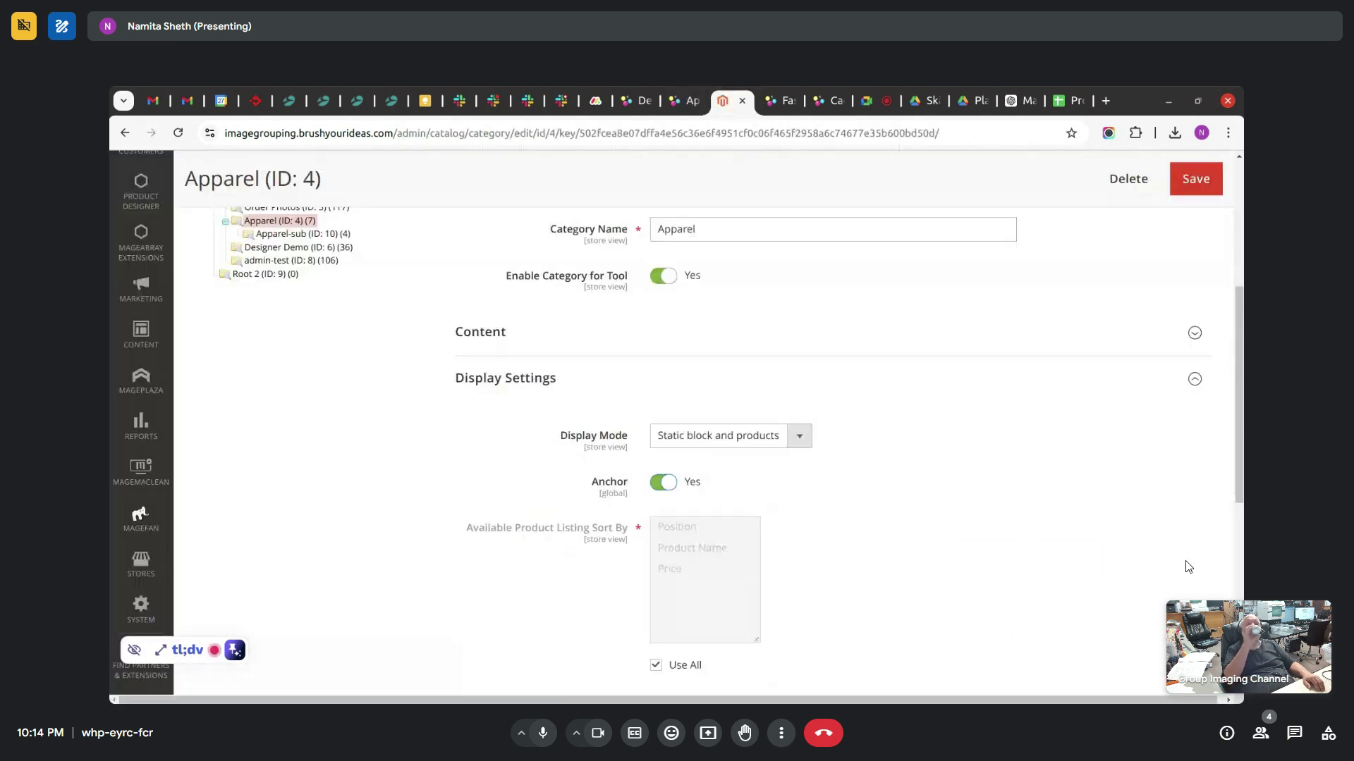
{"action": "key", "text": "ctrl+shift+Tab"}
{"action": "key", "text": "ctrl+Tab"}
{"action": "left_click", "coordinate": [663, 482]}
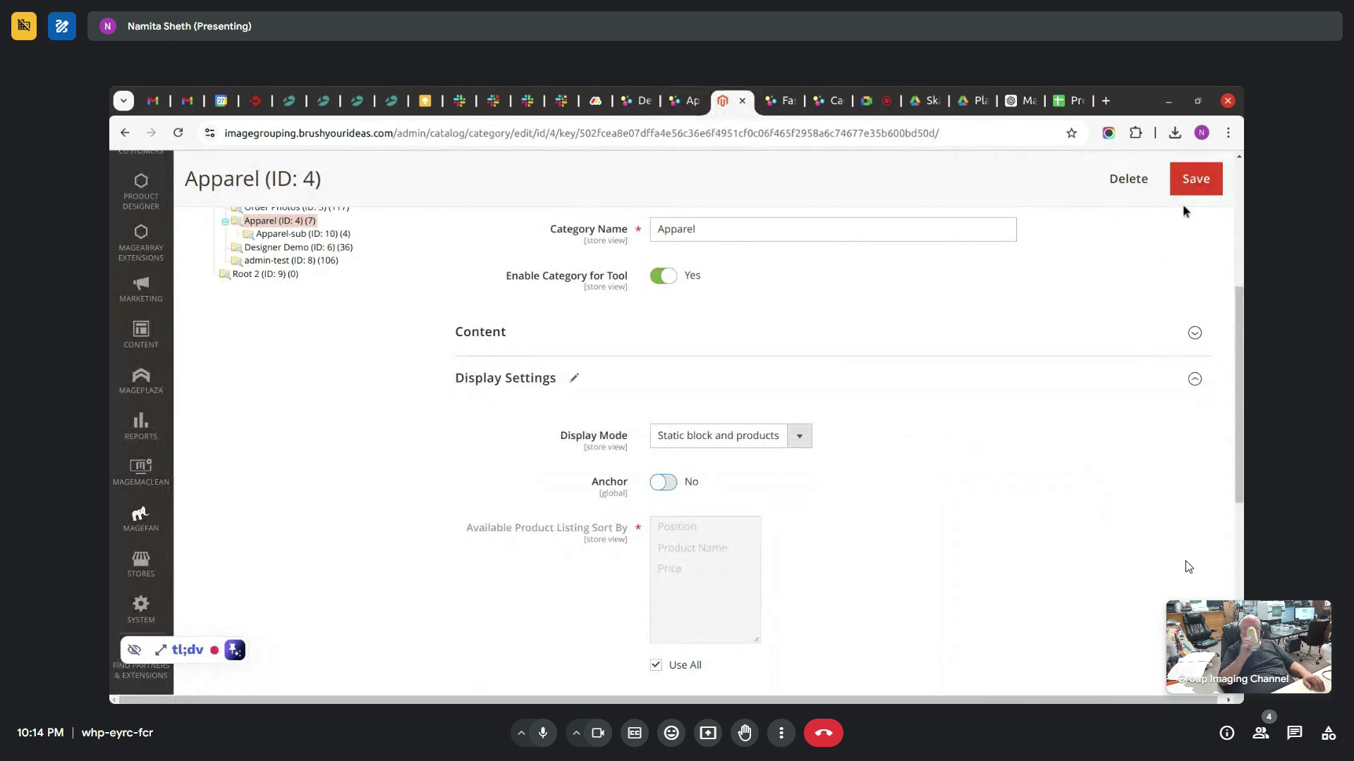
{"action": "left_click", "coordinate": [1192, 185]}
{"action": "key", "text": "ctrl+shift+Tab"}
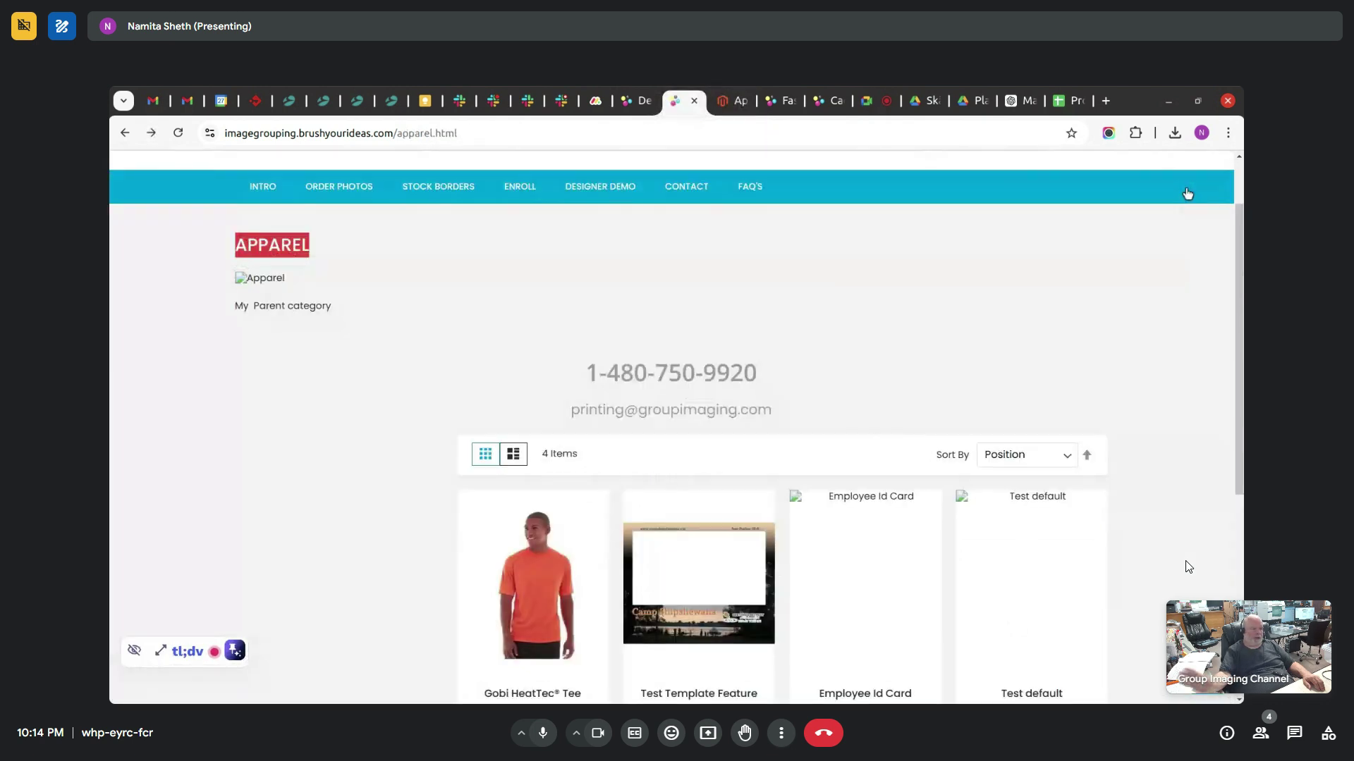
{"action": "key", "text": "F5"}
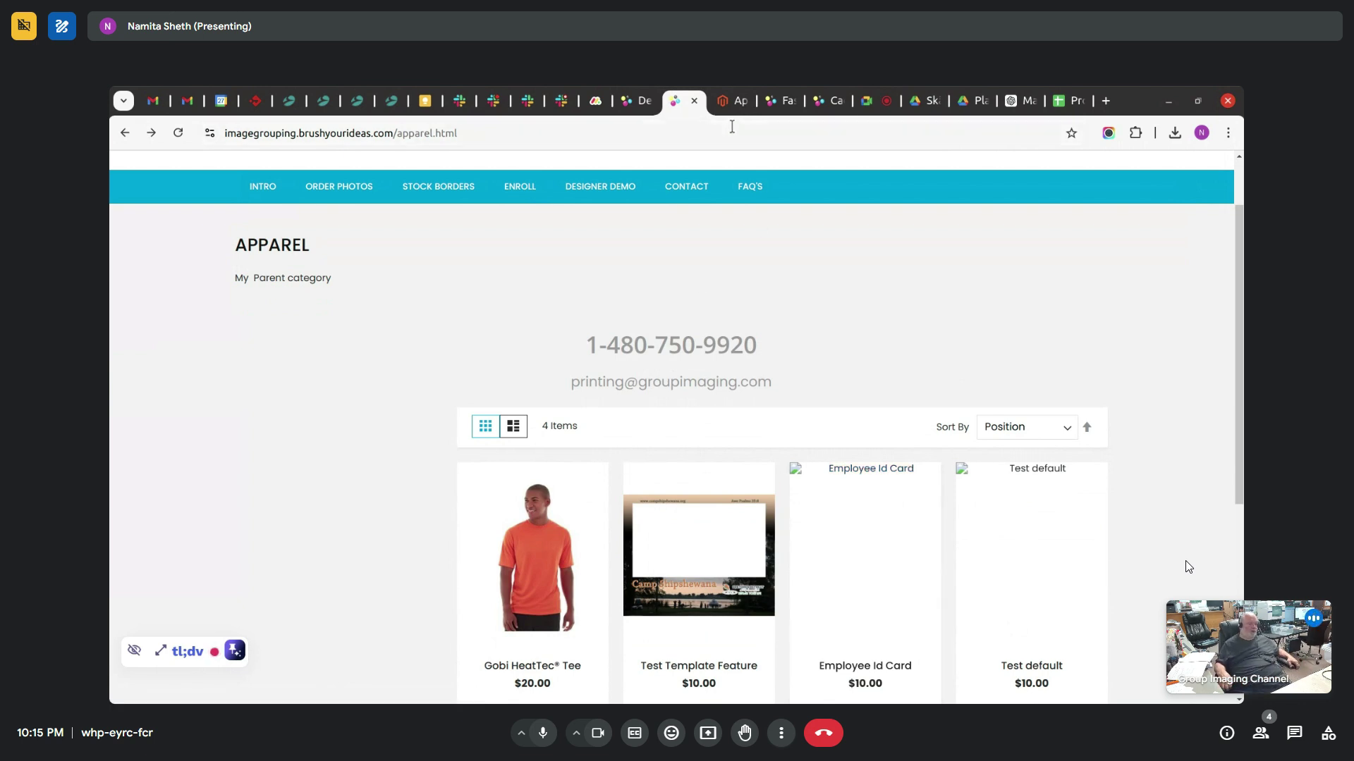
- Return to the Apparel category's display settings in the admin and set Anchor to Yes
{"action": "left_click", "coordinate": [732, 100]}
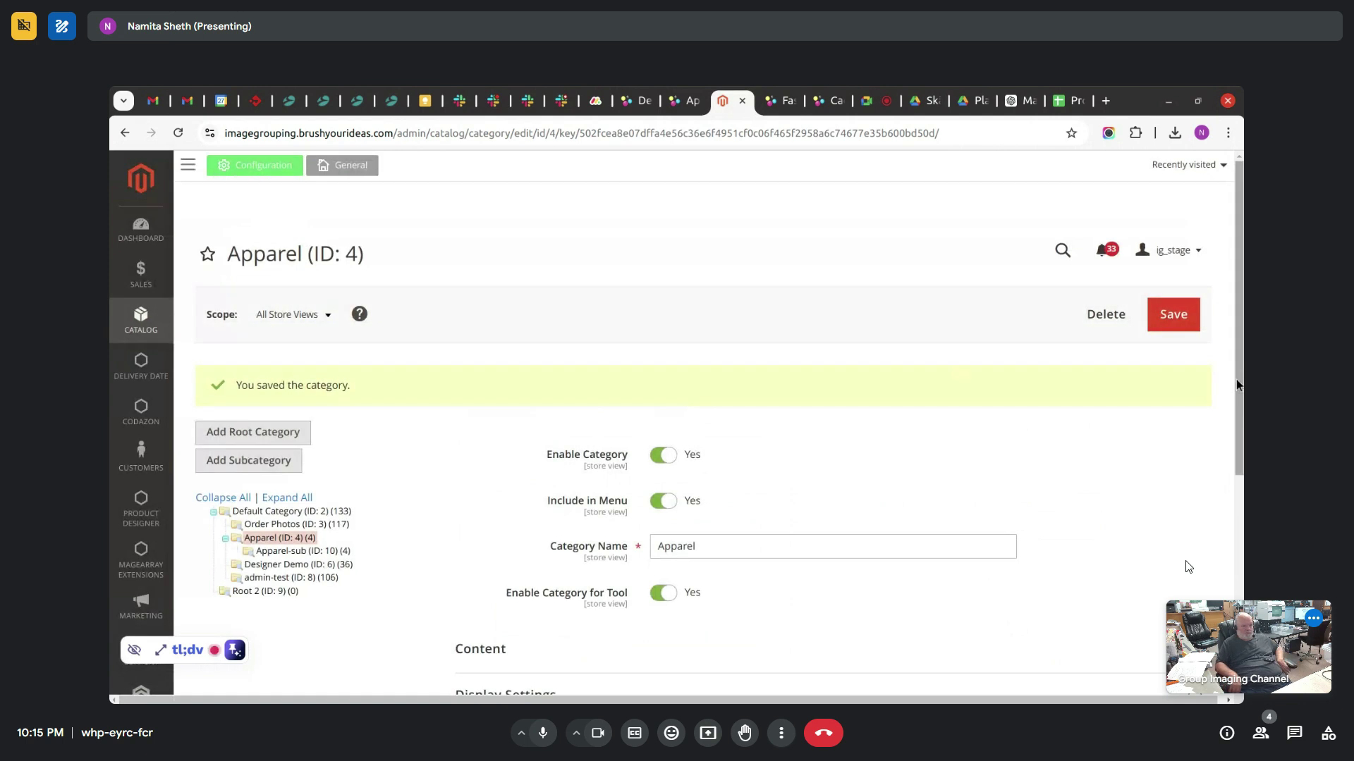
{"action": "scroll", "coordinate": [1237, 379], "scroll_direction": "down", "scroll_amount": 2}
{"action": "scroll", "coordinate": [1239, 495], "scroll_direction": "down", "scroll_amount": 3}
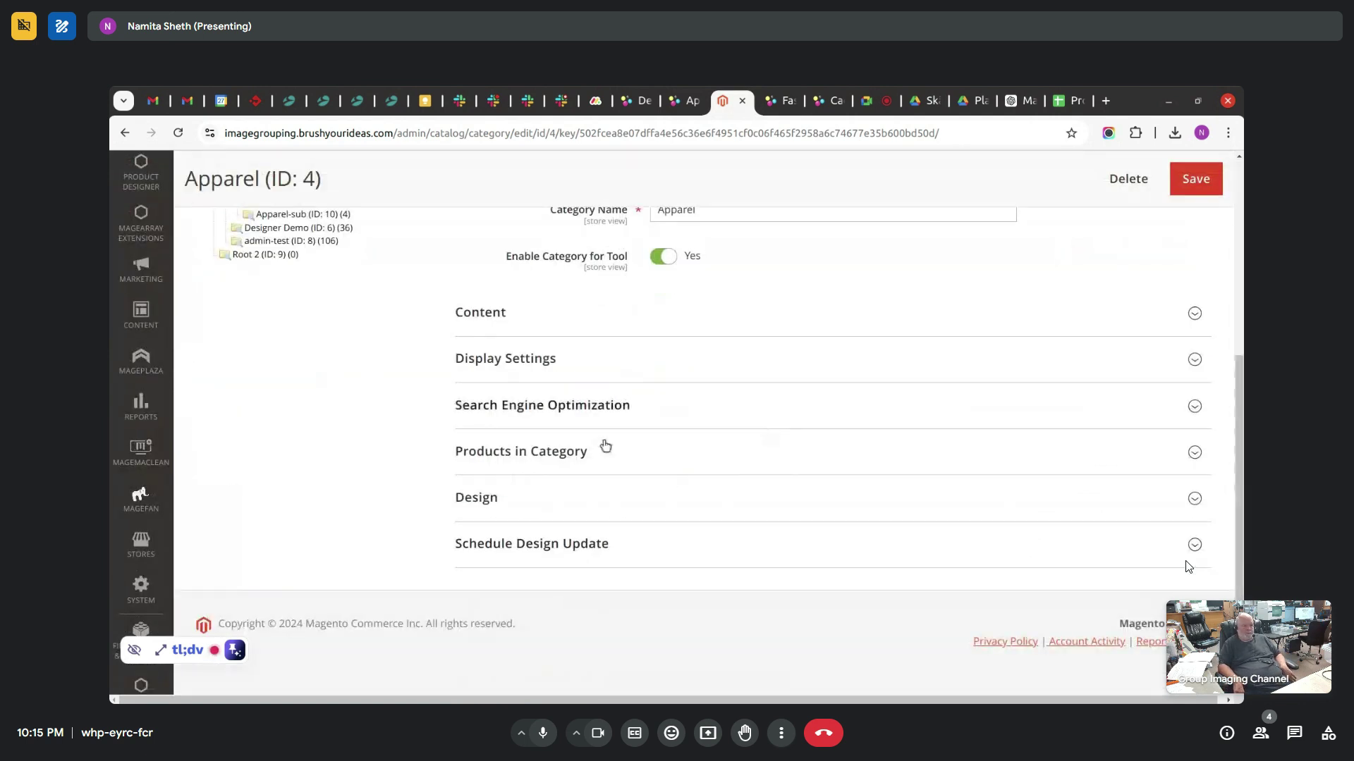
{"action": "left_click", "coordinate": [599, 406]}
{"action": "left_click", "coordinate": [601, 403]}
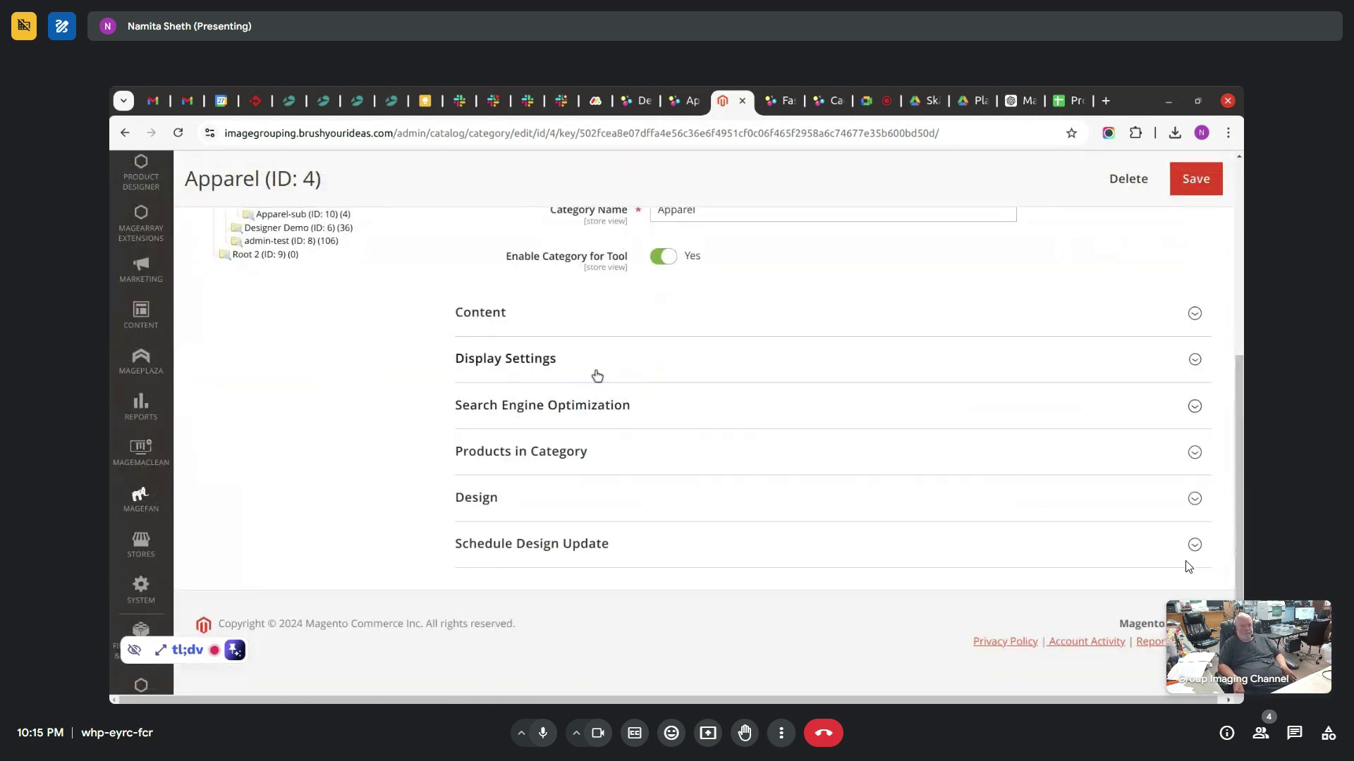
{"action": "left_click", "coordinate": [597, 375]}
{"action": "left_click", "coordinate": [660, 461]}
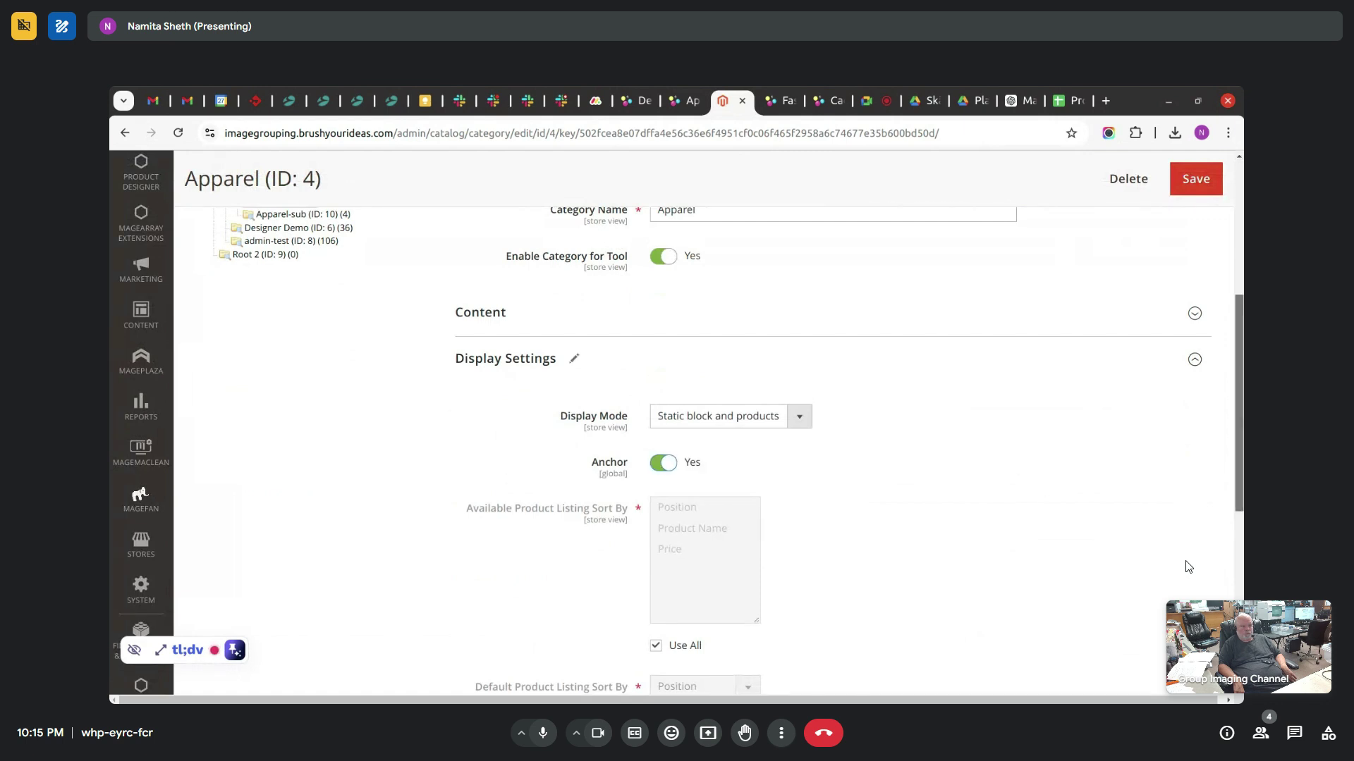
- Turn off Use All for the available product listing sorting, check the Designer Demo storefront's sort options, and turn Use All back on
{"action": "scroll", "coordinate": [1232, 510], "scroll_direction": "down", "scroll_amount": 3}
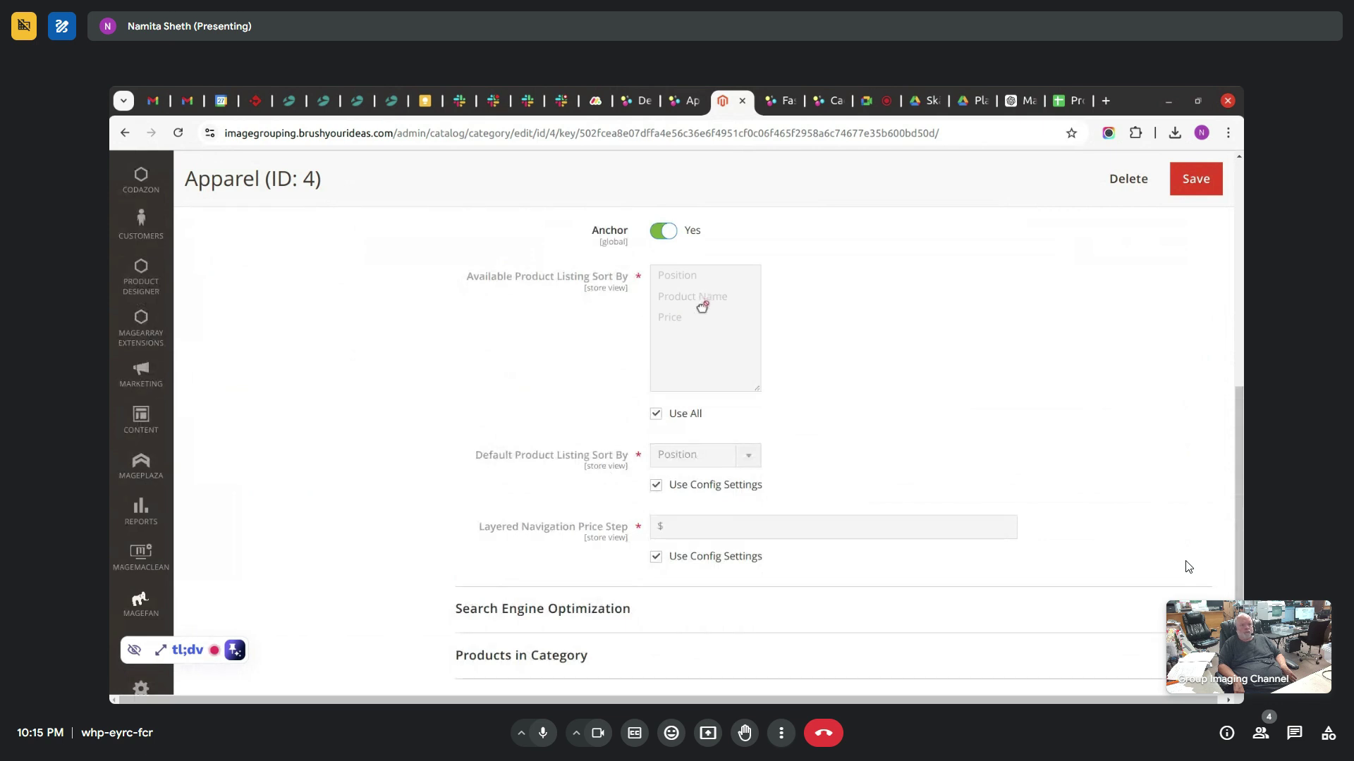
{"action": "left_click", "coordinate": [684, 414]}
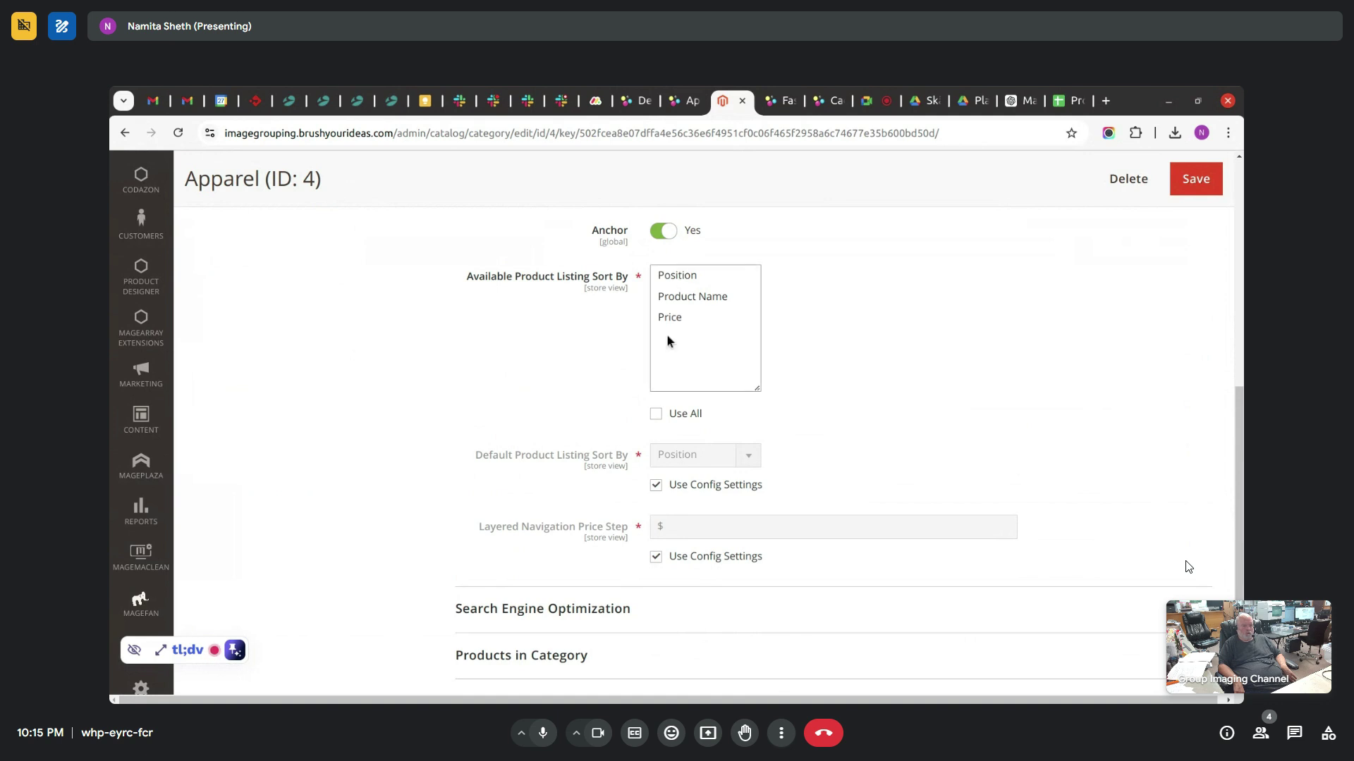
{"action": "left_click", "coordinate": [635, 100]}
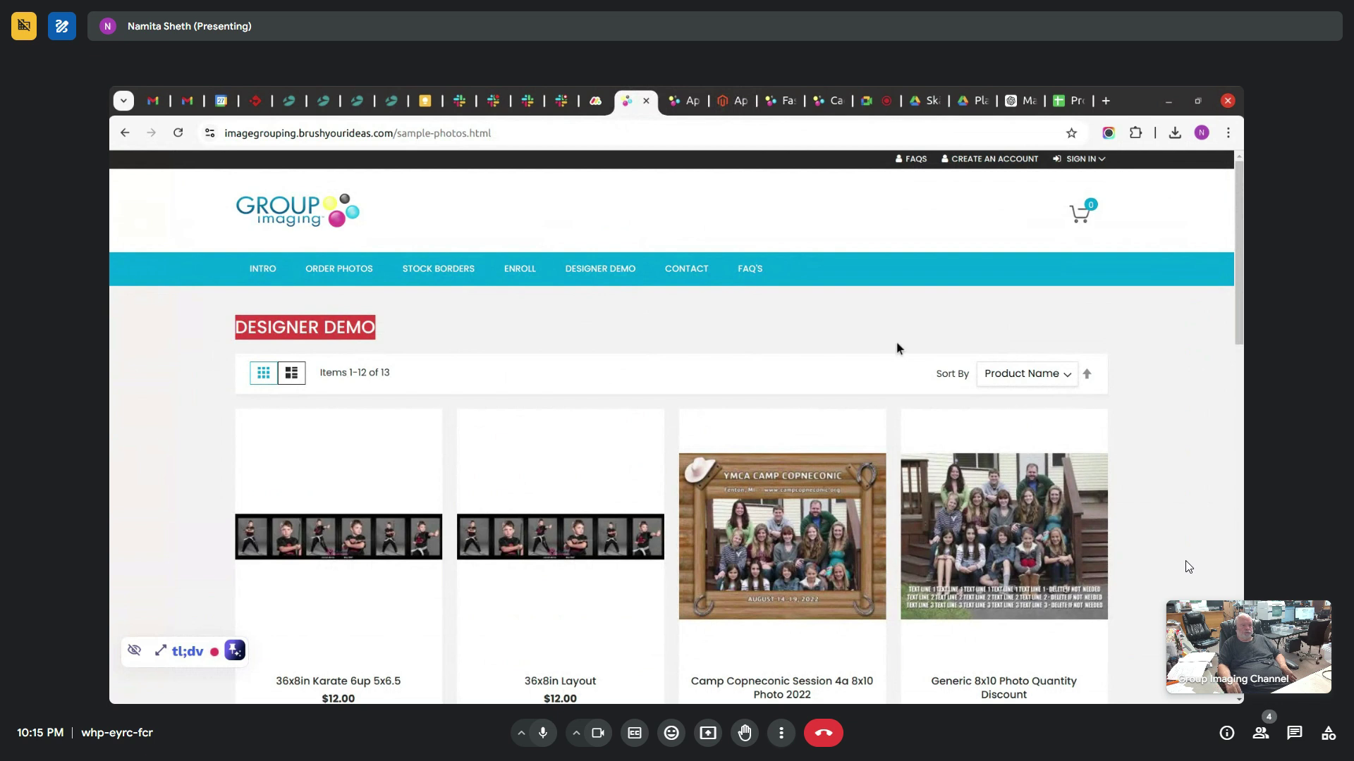
{"action": "left_click", "coordinate": [733, 100]}
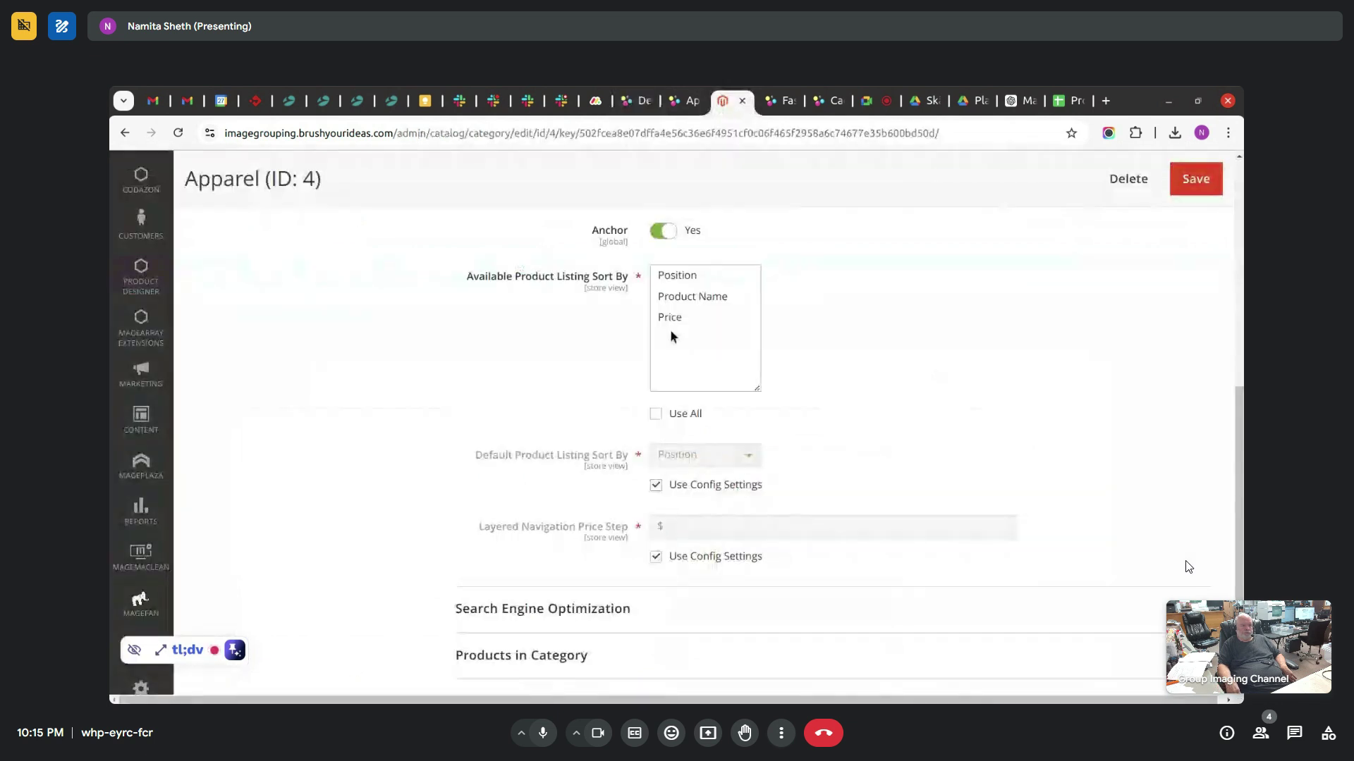
{"action": "left_click", "coordinate": [663, 421]}
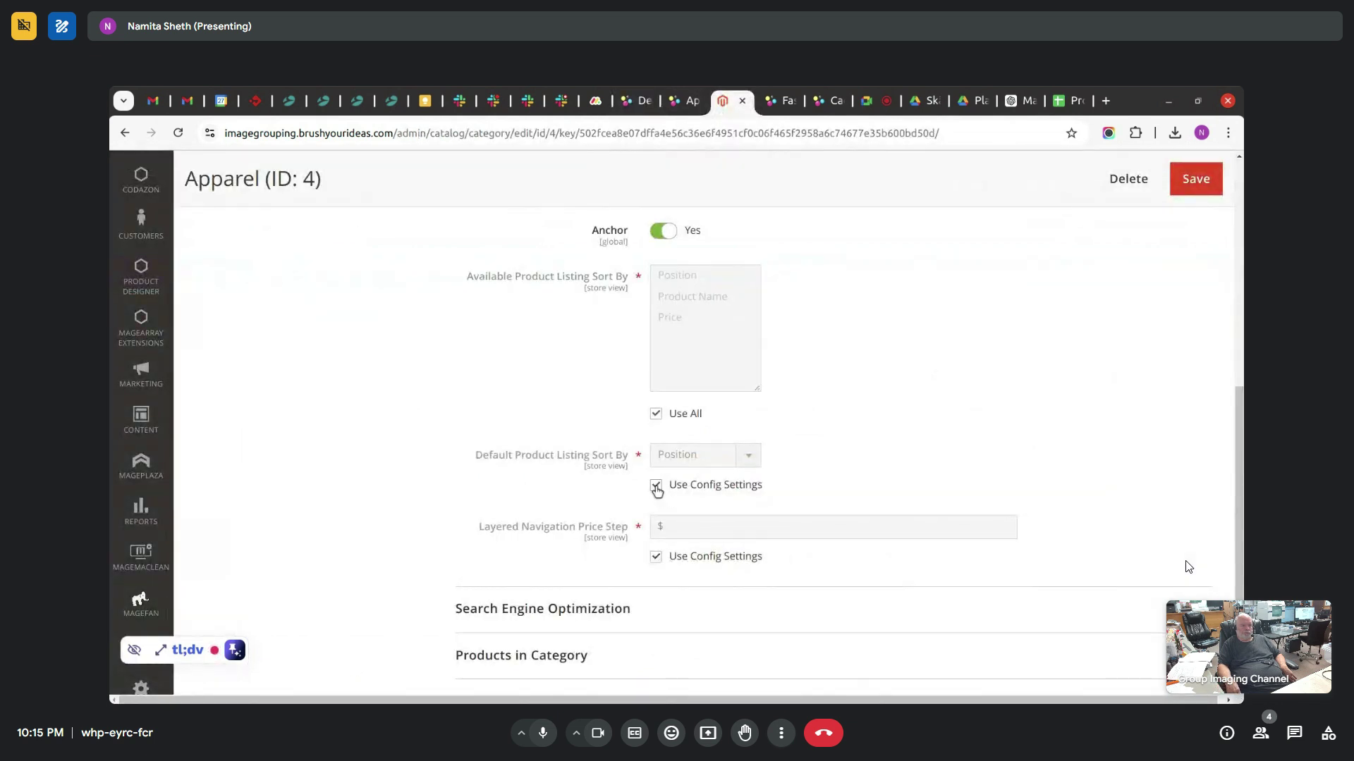
- Try overriding the default and available product listing sorting, and restore the Use Config Settings and Use All options
{"action": "left_click", "coordinate": [657, 487]}
{"action": "left_click", "coordinate": [700, 459]}
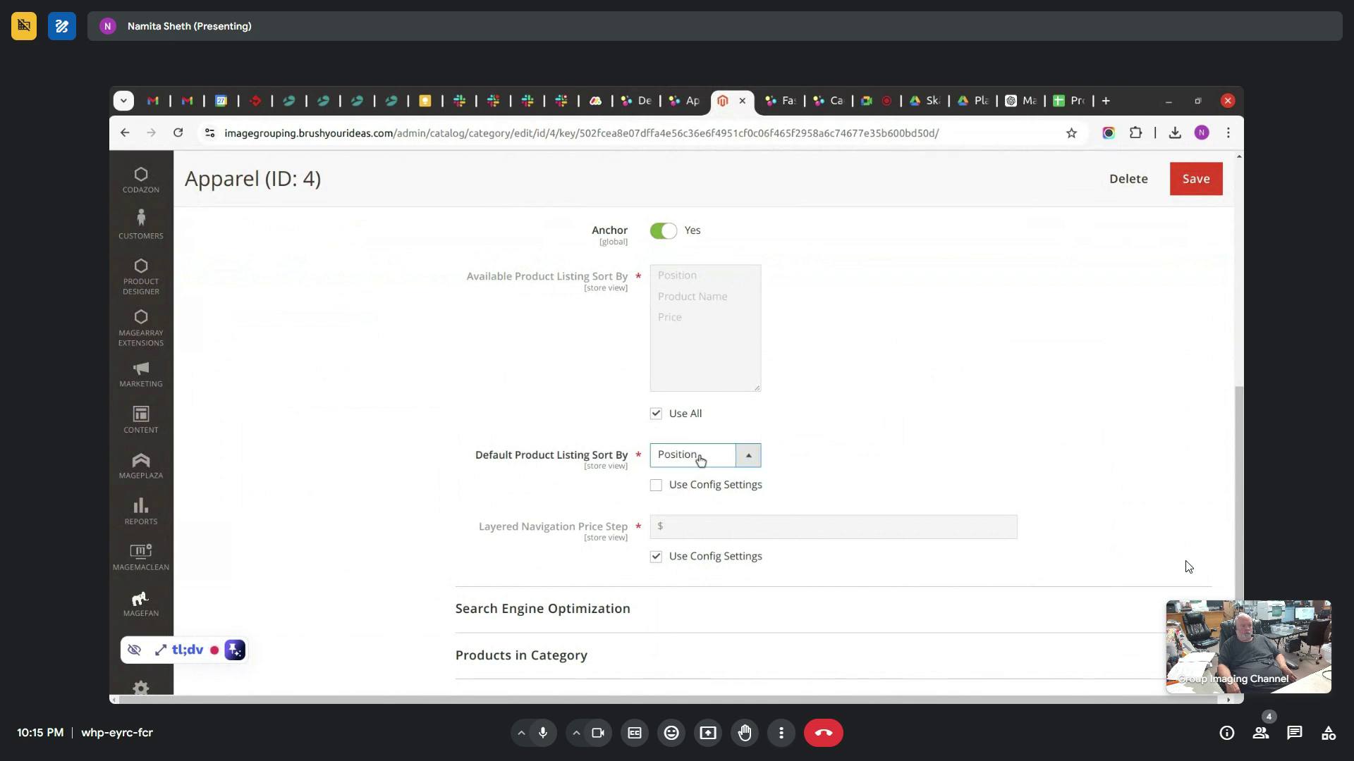
{"action": "left_click", "coordinate": [657, 487]}
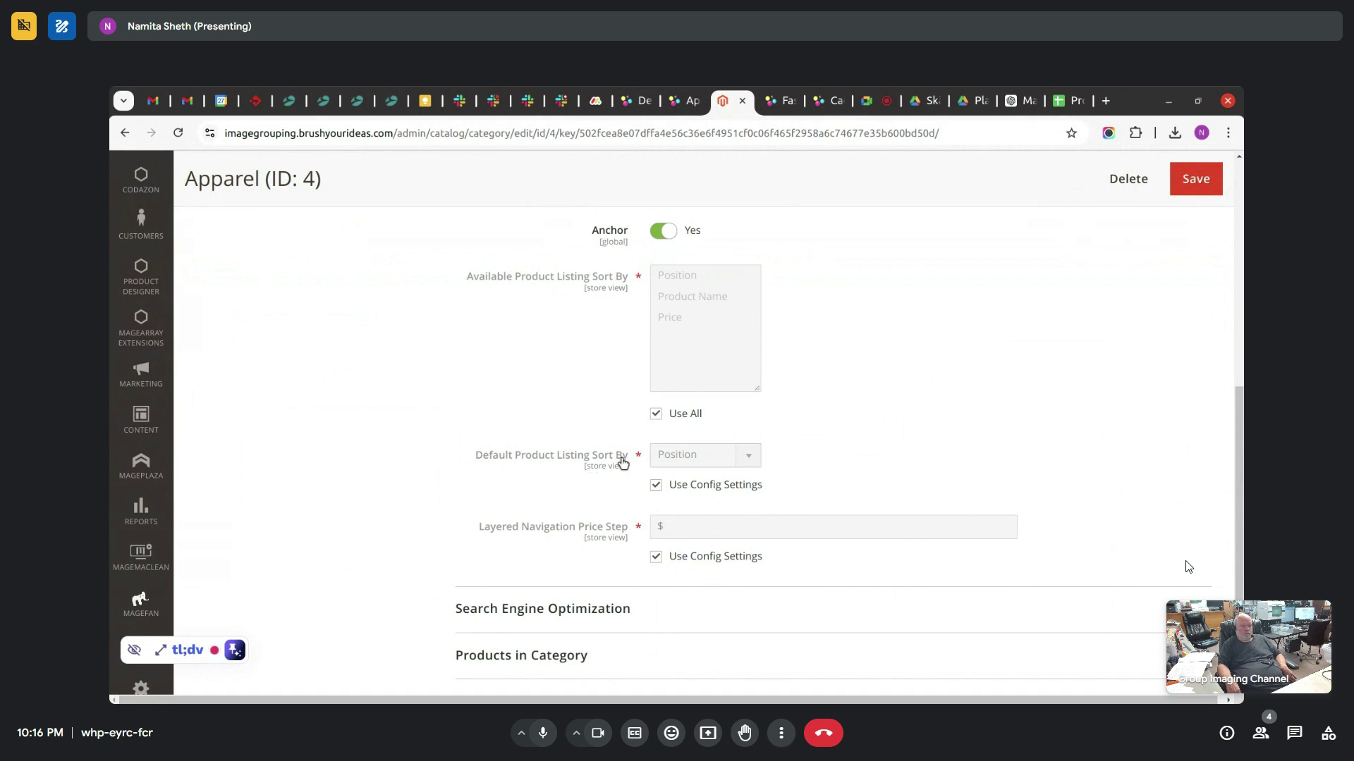
{"action": "left_click", "coordinate": [656, 416]}
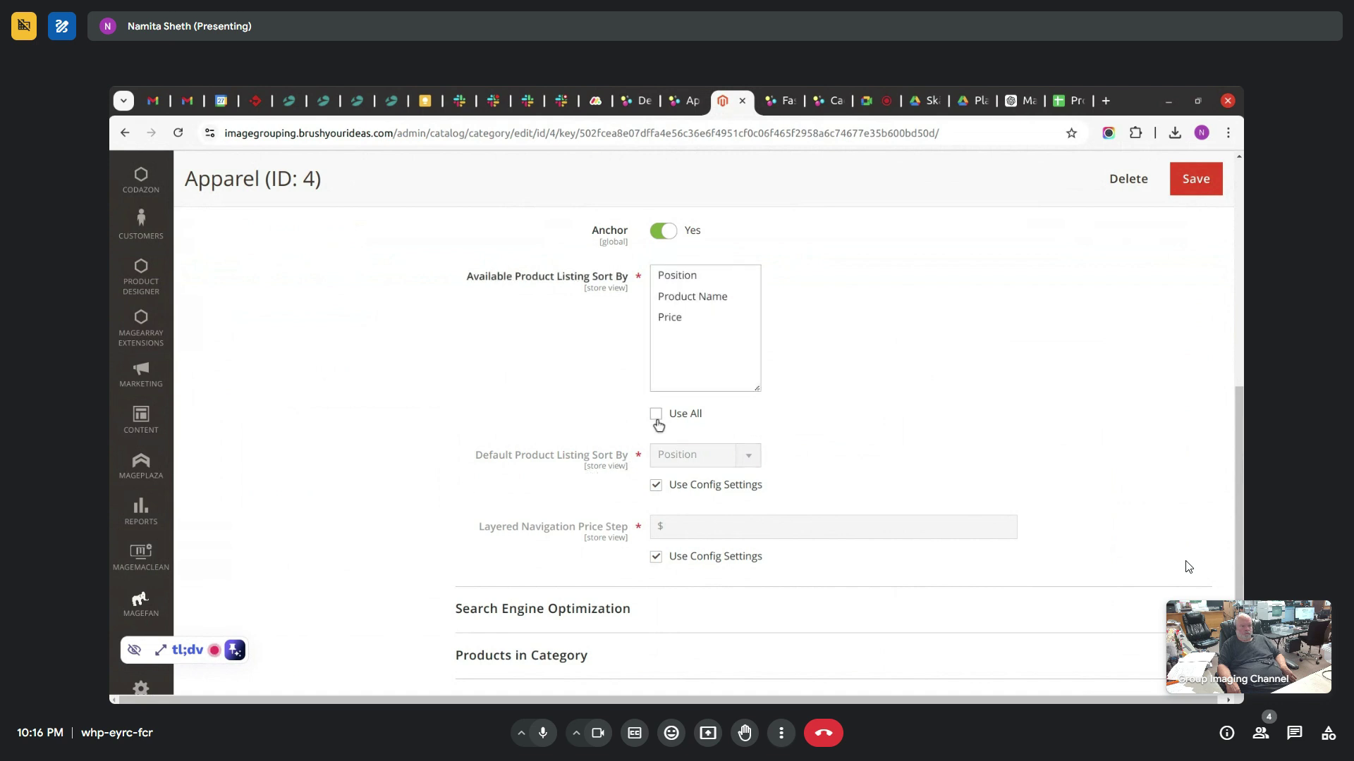
{"action": "left_click", "coordinate": [656, 487]}
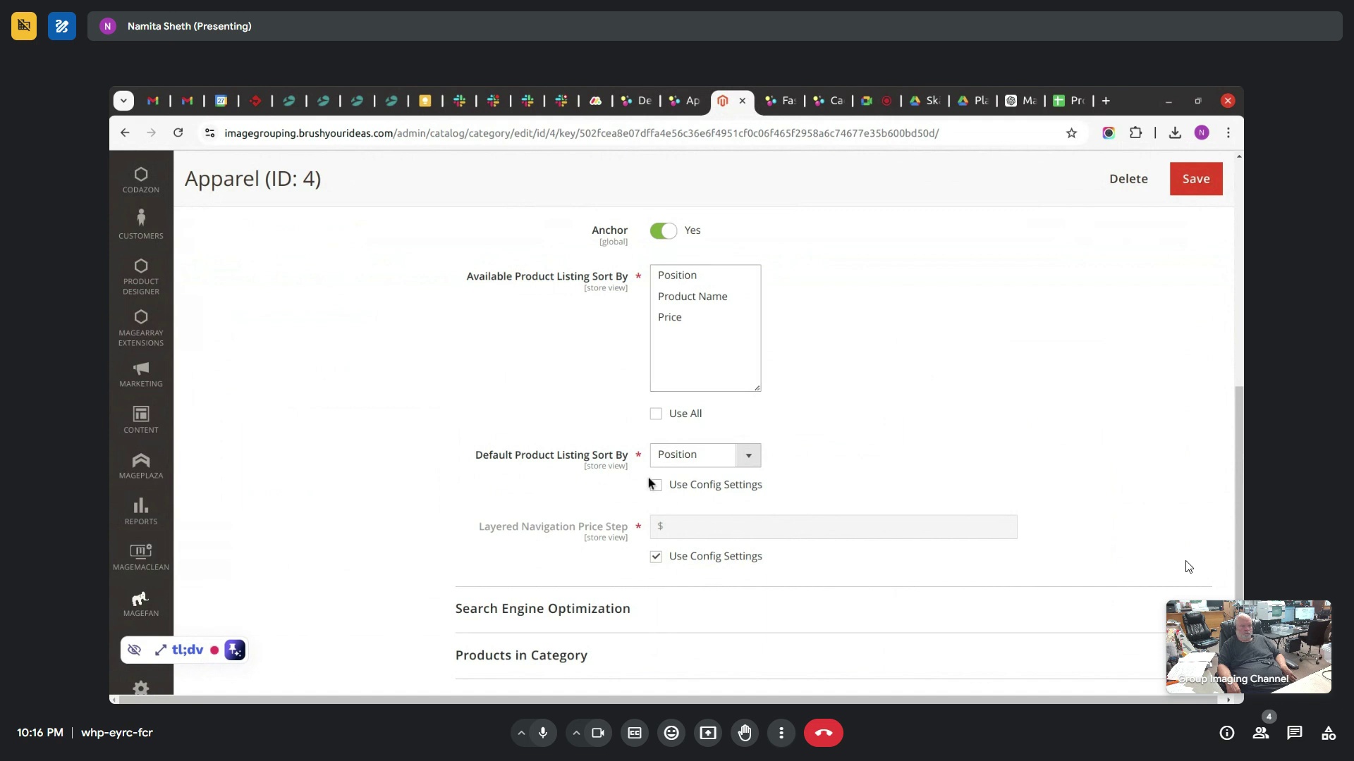
{"action": "left_click", "coordinate": [671, 415]}
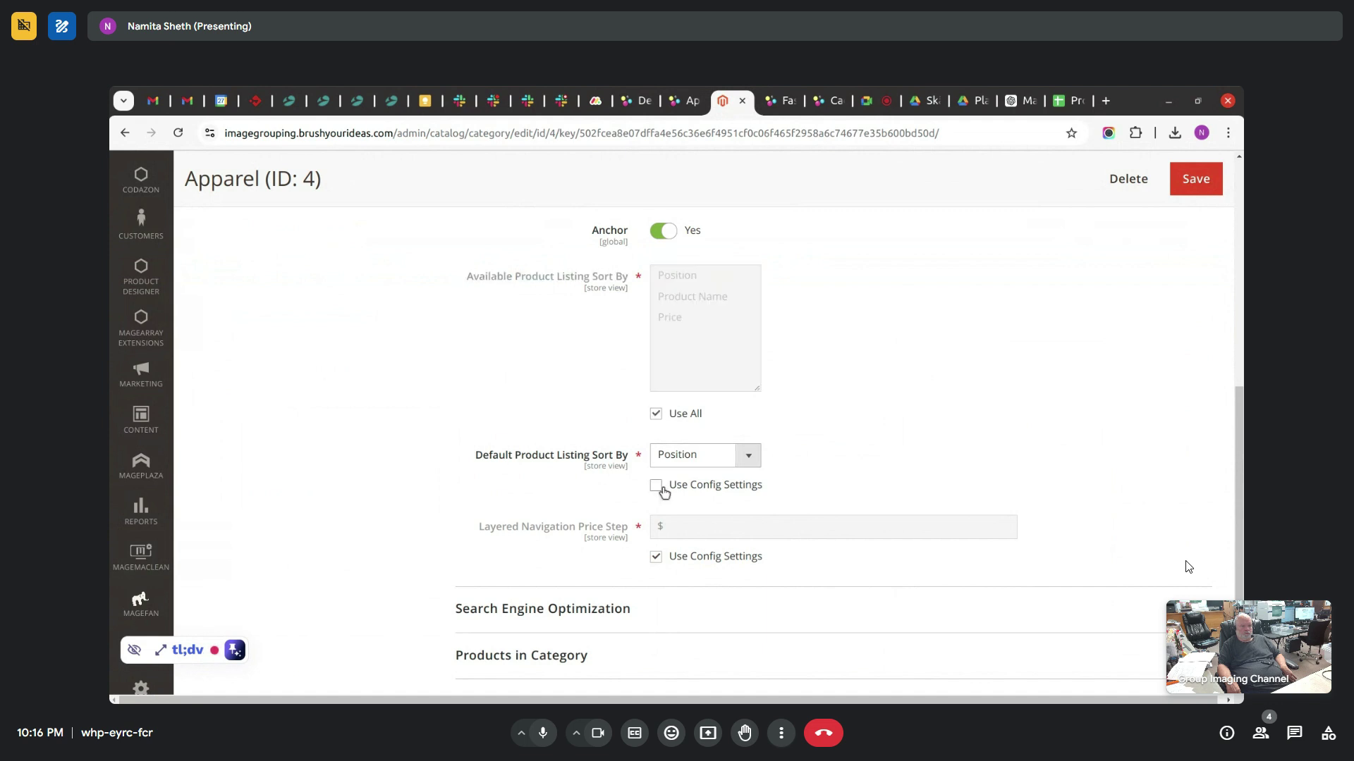
{"action": "left_click", "coordinate": [663, 489]}
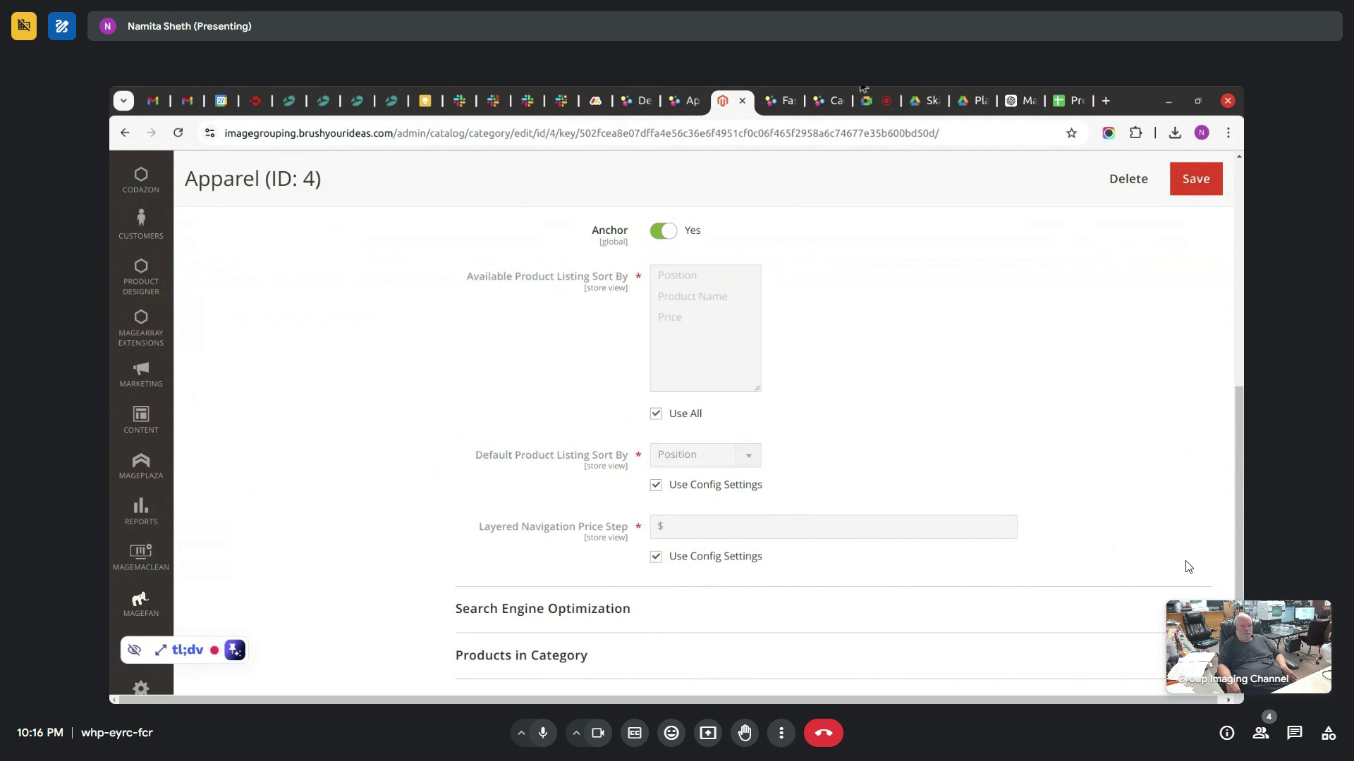
- Leave the footer links block page and open the store configuration in the Magento admin
{"action": "left_click", "coordinate": [783, 99]}
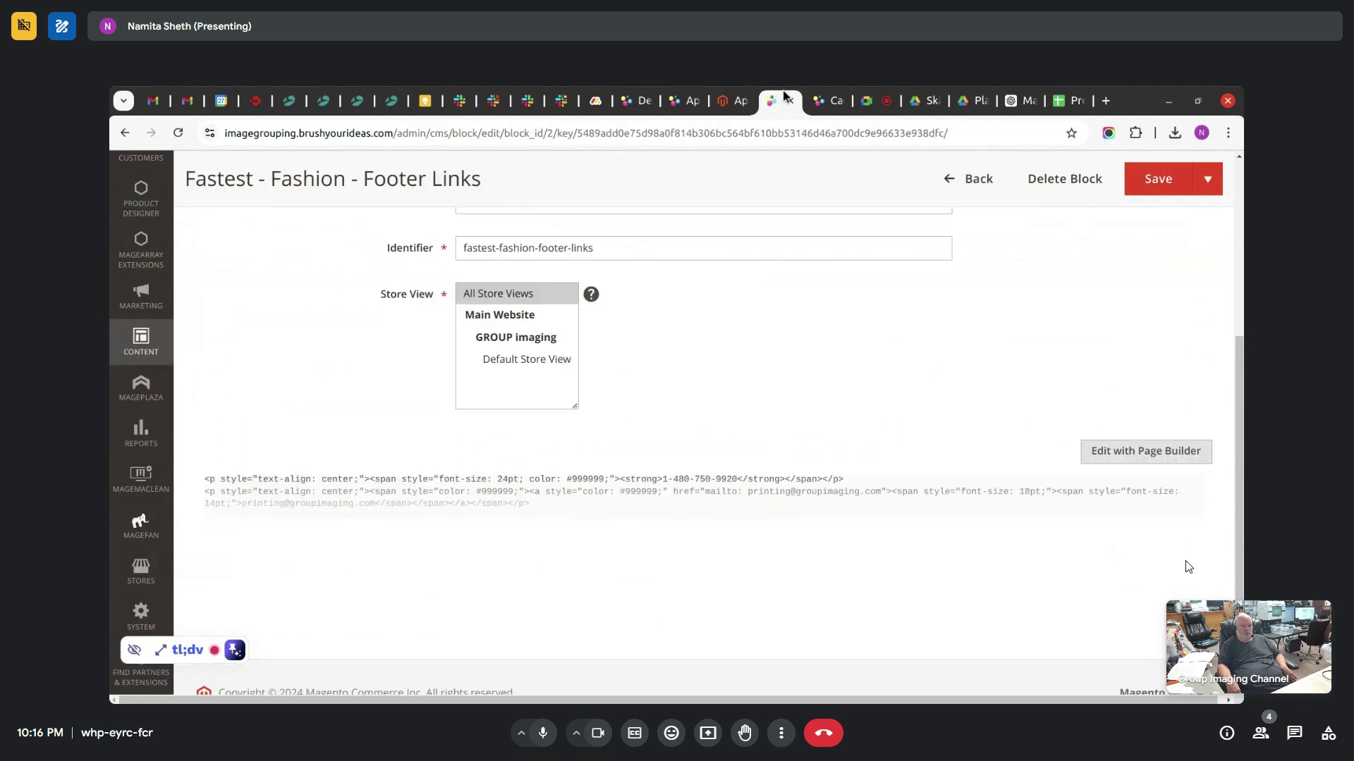
{"action": "left_click", "coordinate": [142, 616]}
{"action": "left_click", "coordinate": [146, 586]}
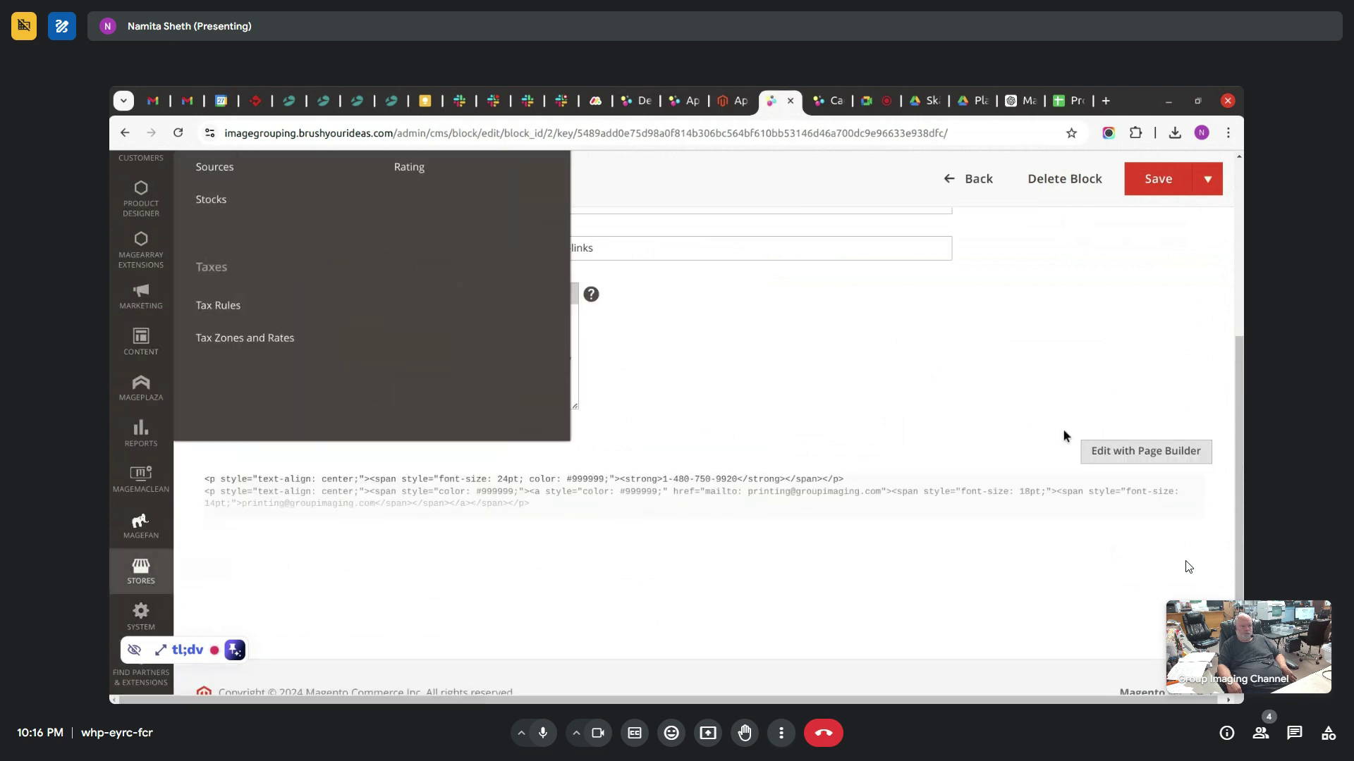
{"action": "left_click_drag", "start_coordinate": [1233, 437], "coordinate": [1233, 379]}
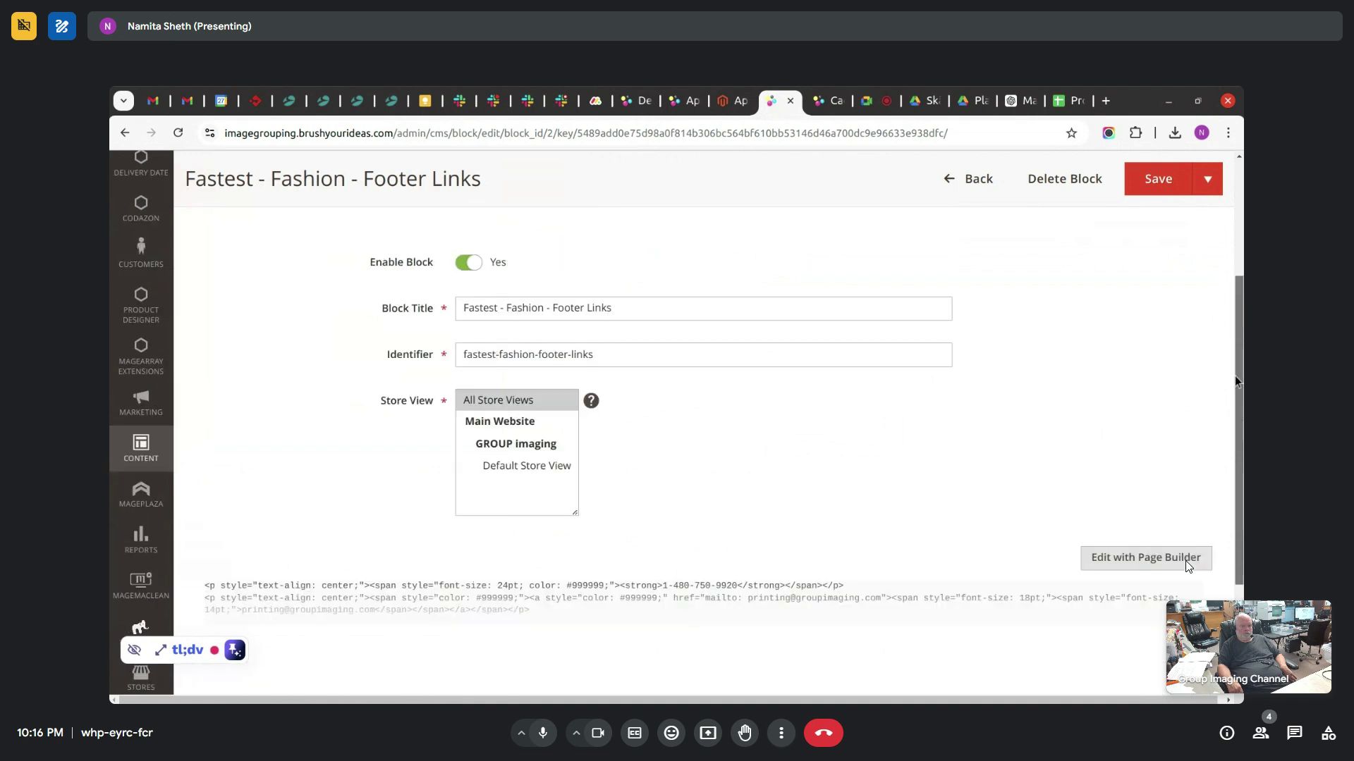
{"action": "left_click", "coordinate": [142, 677]}
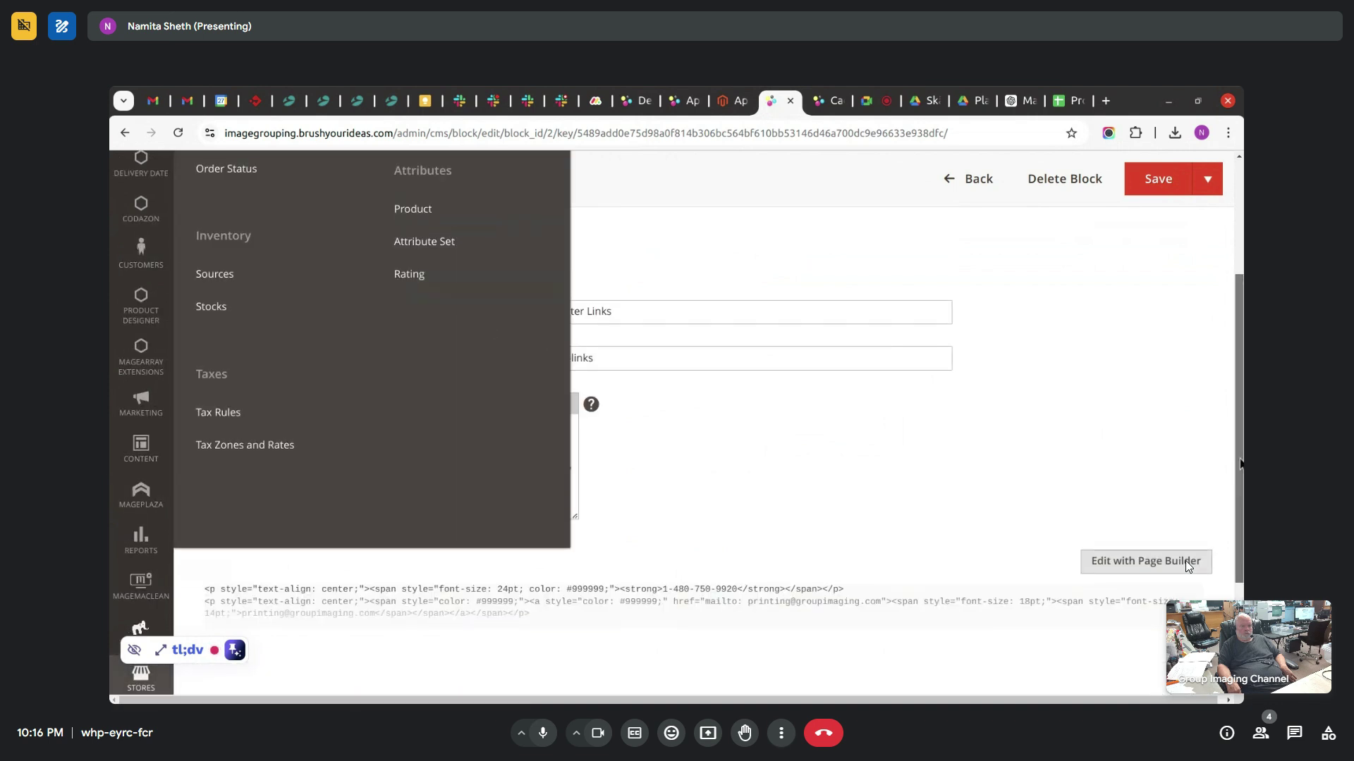
{"action": "scroll", "coordinate": [1239, 470], "scroll_direction": "up", "scroll_amount": 2}
{"action": "left_click", "coordinate": [262, 238]}
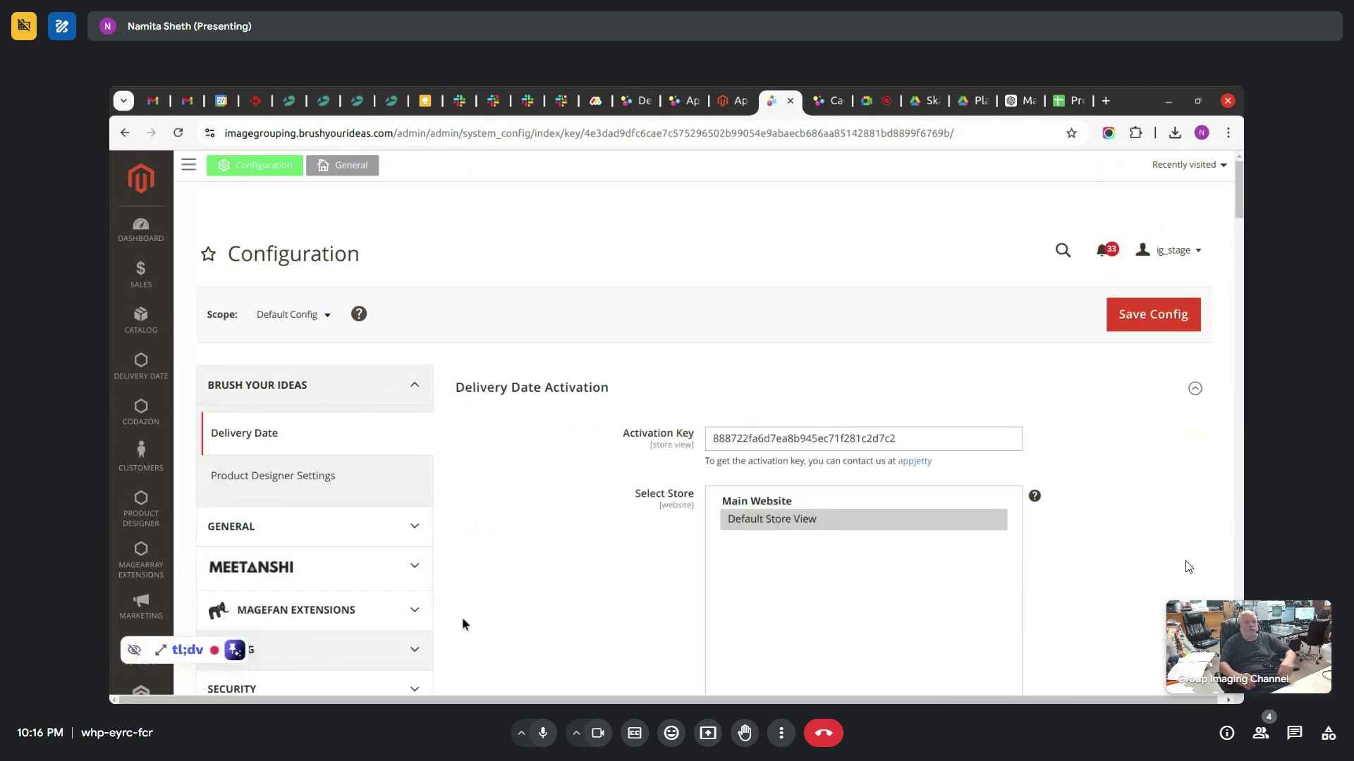
- Open the Catalog settings within the configuration's Catalog group
{"action": "scroll", "coordinate": [1239, 222], "scroll_direction": "down", "scroll_amount": 1}
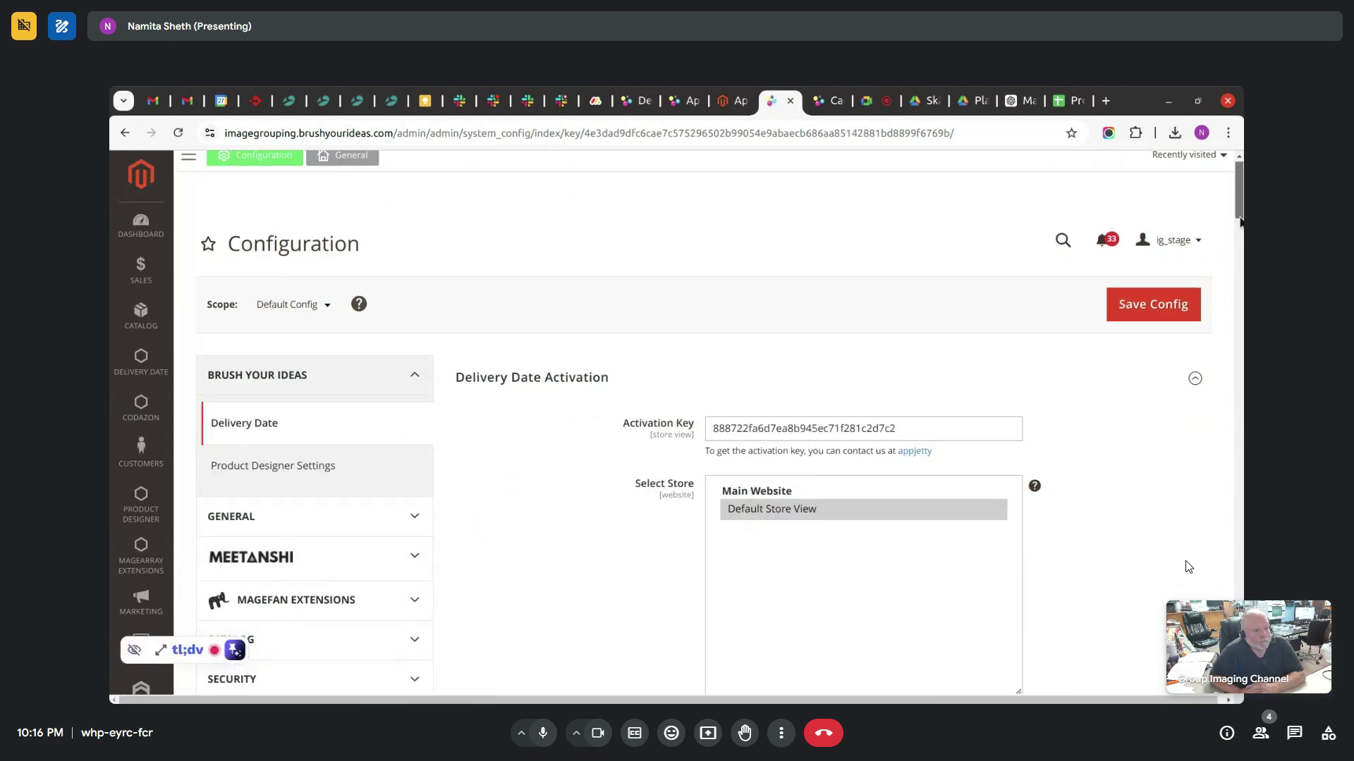
{"action": "scroll", "coordinate": [1240, 222], "scroll_direction": "down", "scroll_amount": 5}
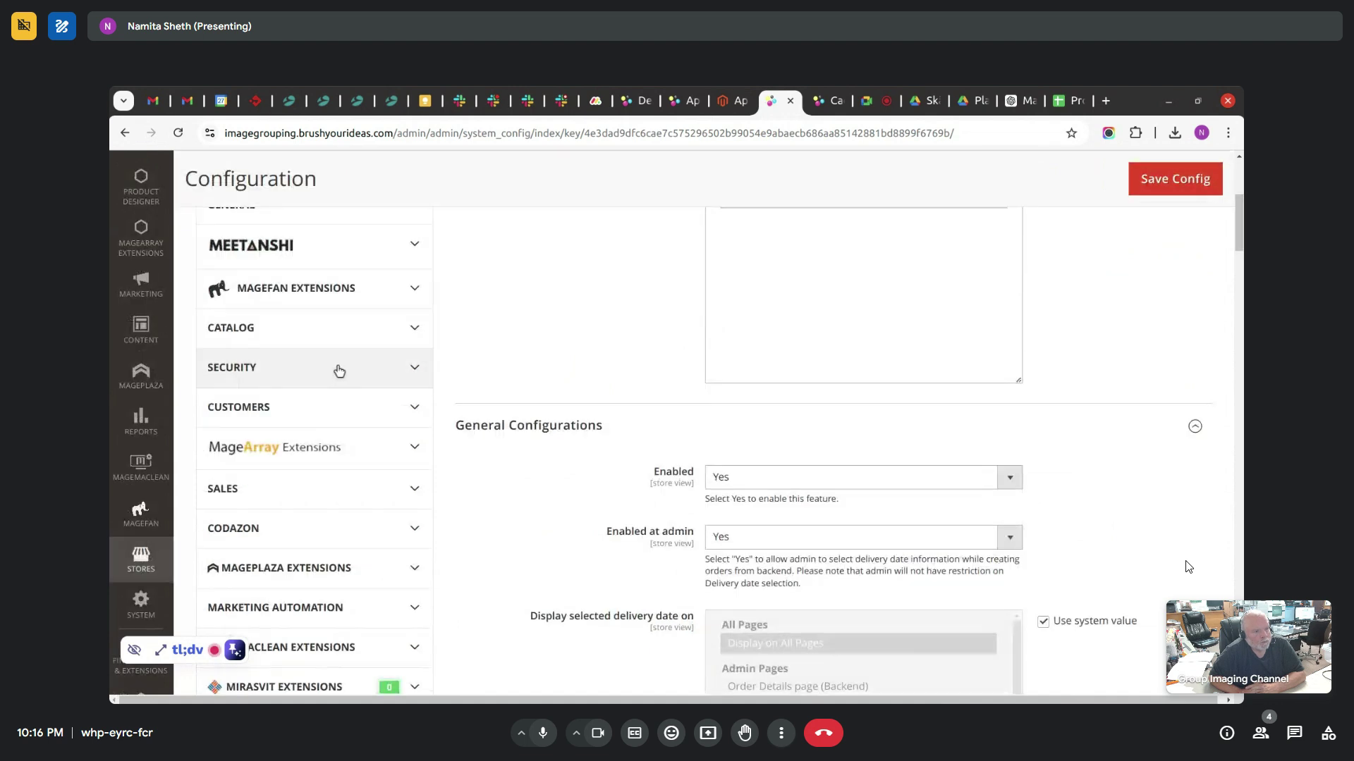
{"action": "left_click", "coordinate": [321, 329]}
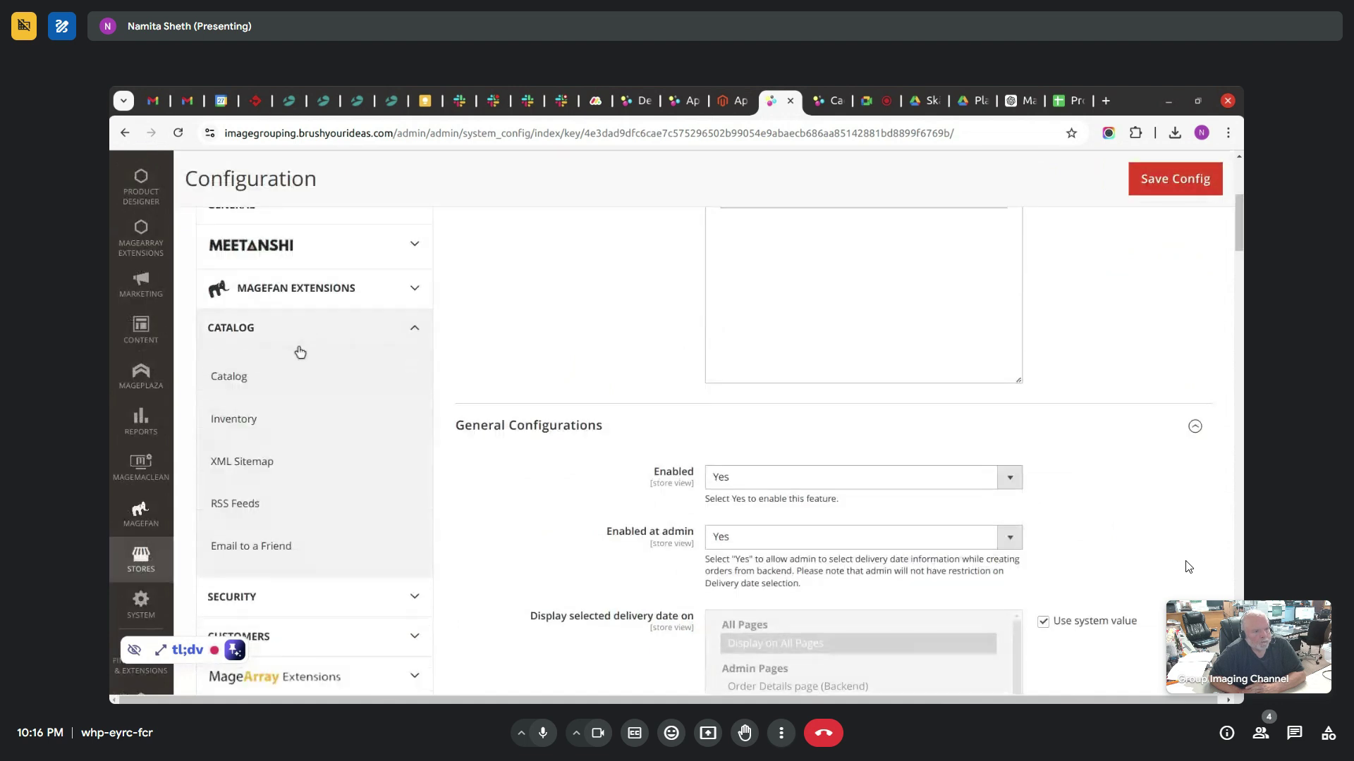
{"action": "left_click", "coordinate": [272, 388]}
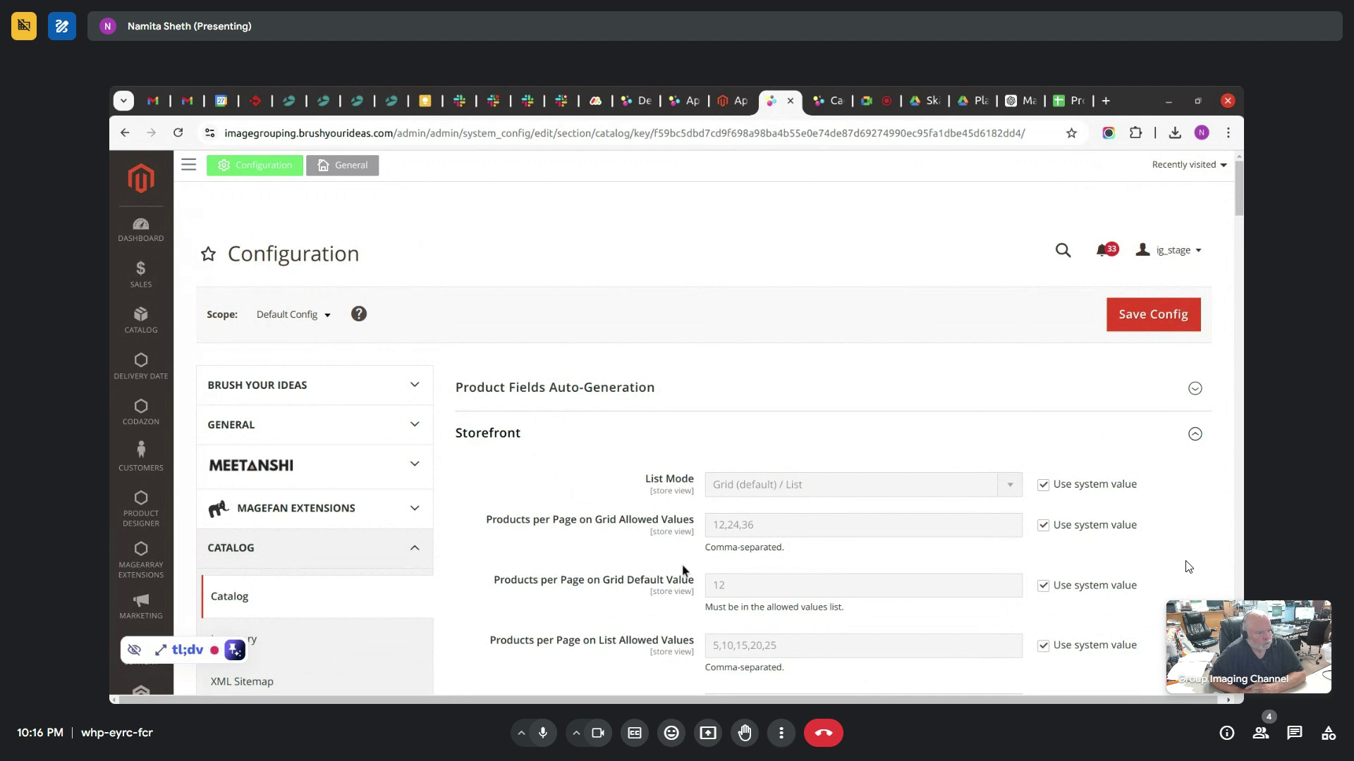
- Examine the Storefront settings for allowed and default products per page on the grid
{"action": "left_click_drag", "start_coordinate": [599, 525], "coordinate": [676, 525]}
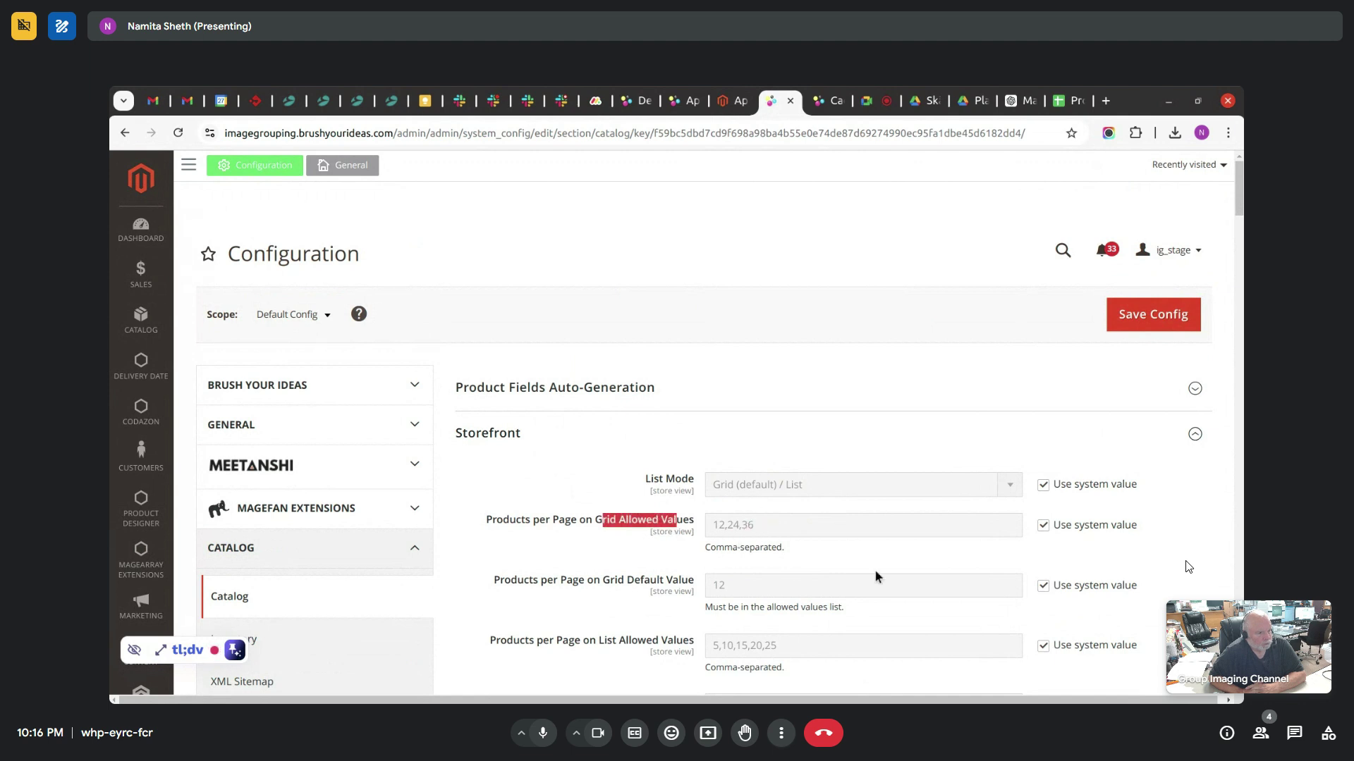
{"action": "left_click_drag", "start_coordinate": [533, 583], "coordinate": [667, 583]}
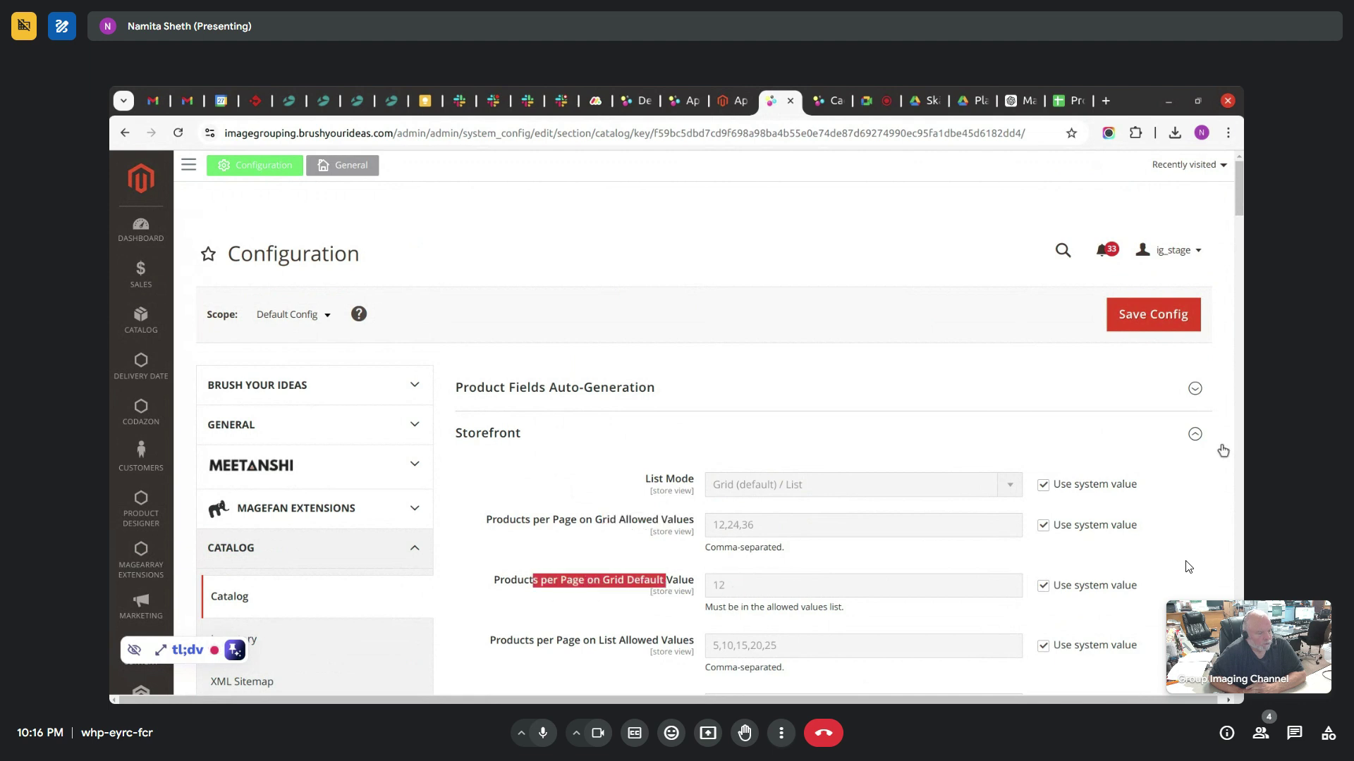
{"action": "scroll", "coordinate": [1239, 186], "scroll_direction": "down", "scroll_amount": 1}
{"action": "scroll", "coordinate": [1188, 566], "scroll_direction": "down", "scroll_amount": 3}
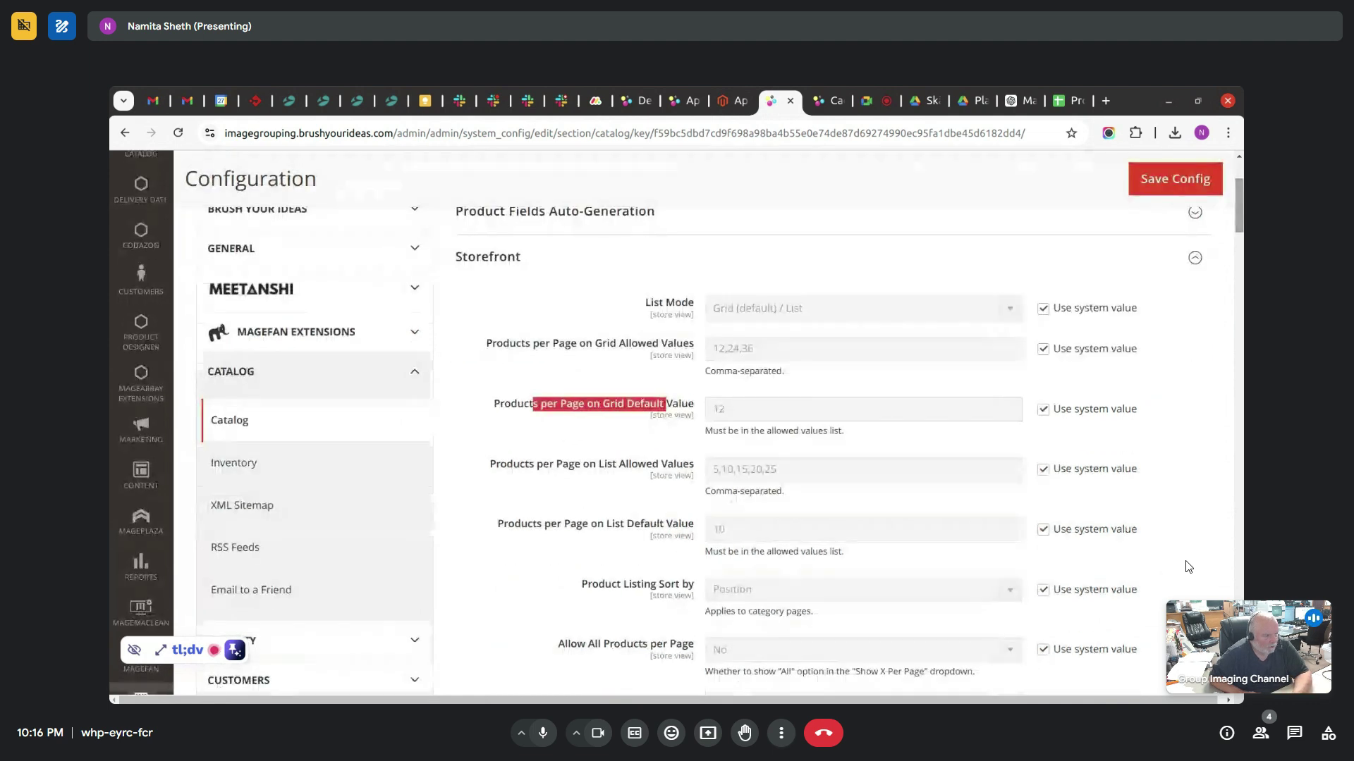
- Try overriding the system values for List Mode and grid products per page (allowed and default), and restore Use system value for each
{"action": "left_click", "coordinate": [1043, 308]}
{"action": "left_click", "coordinate": [1043, 308]}
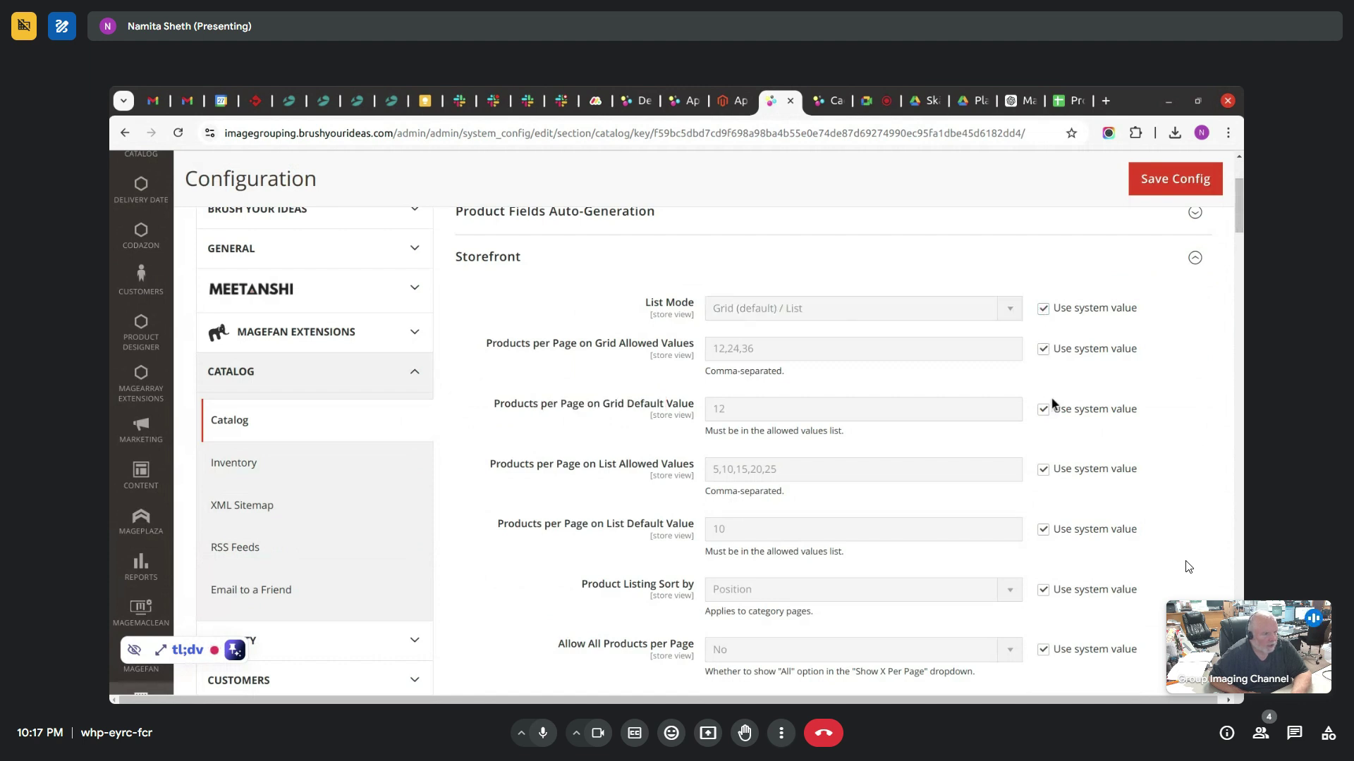
{"action": "left_click", "coordinate": [1043, 410]}
{"action": "left_click", "coordinate": [1043, 350]}
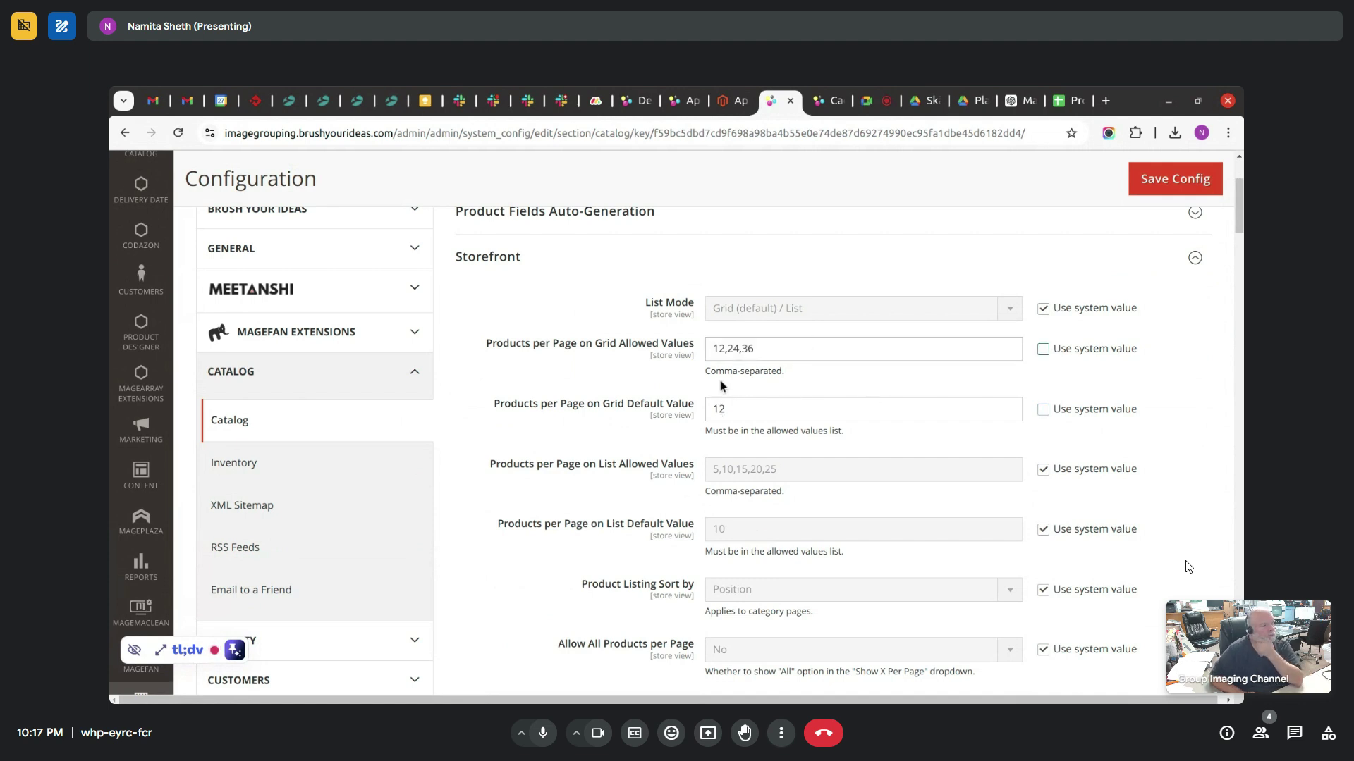
{"action": "key", "text": "ctrl+shift+Tab"}
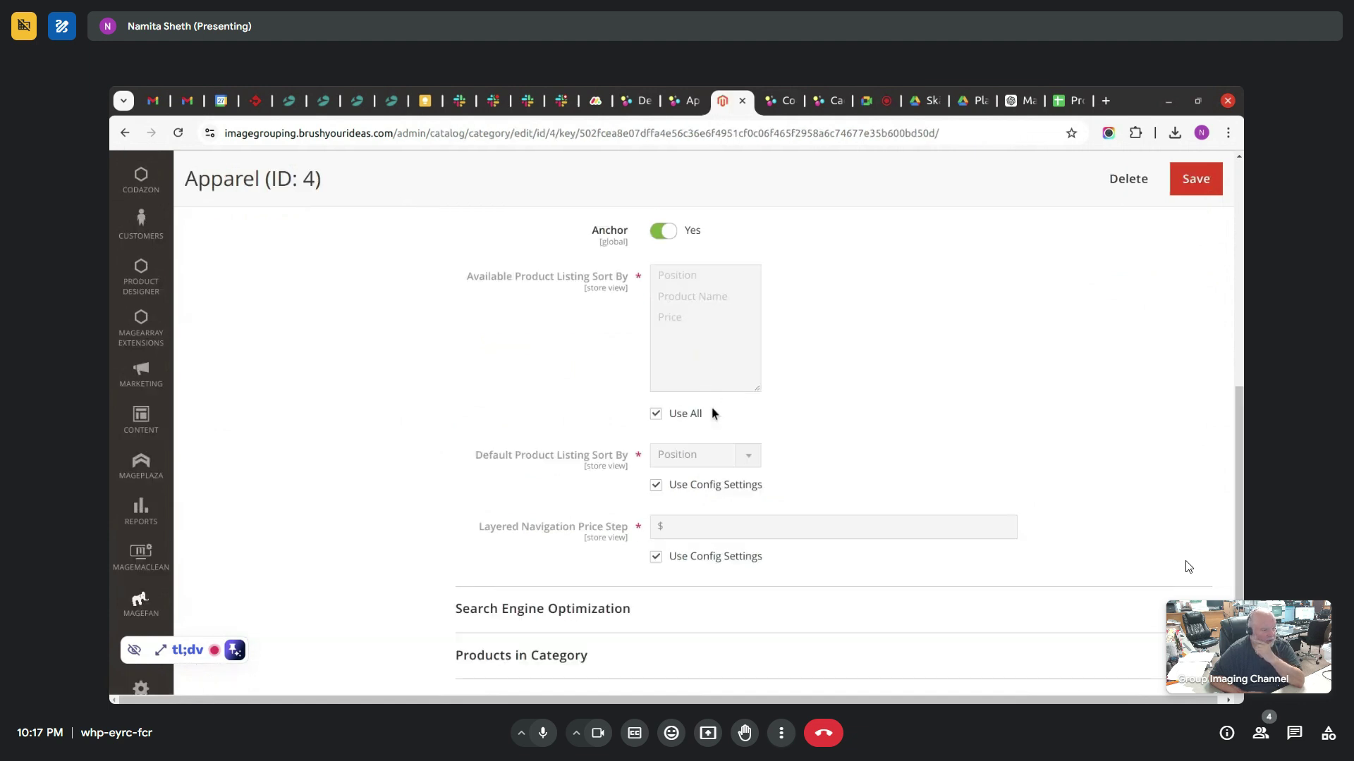
{"action": "key", "text": "ctrl+Tab"}
{"action": "left_click", "coordinate": [1042, 350]}
{"action": "left_click", "coordinate": [1042, 411]}
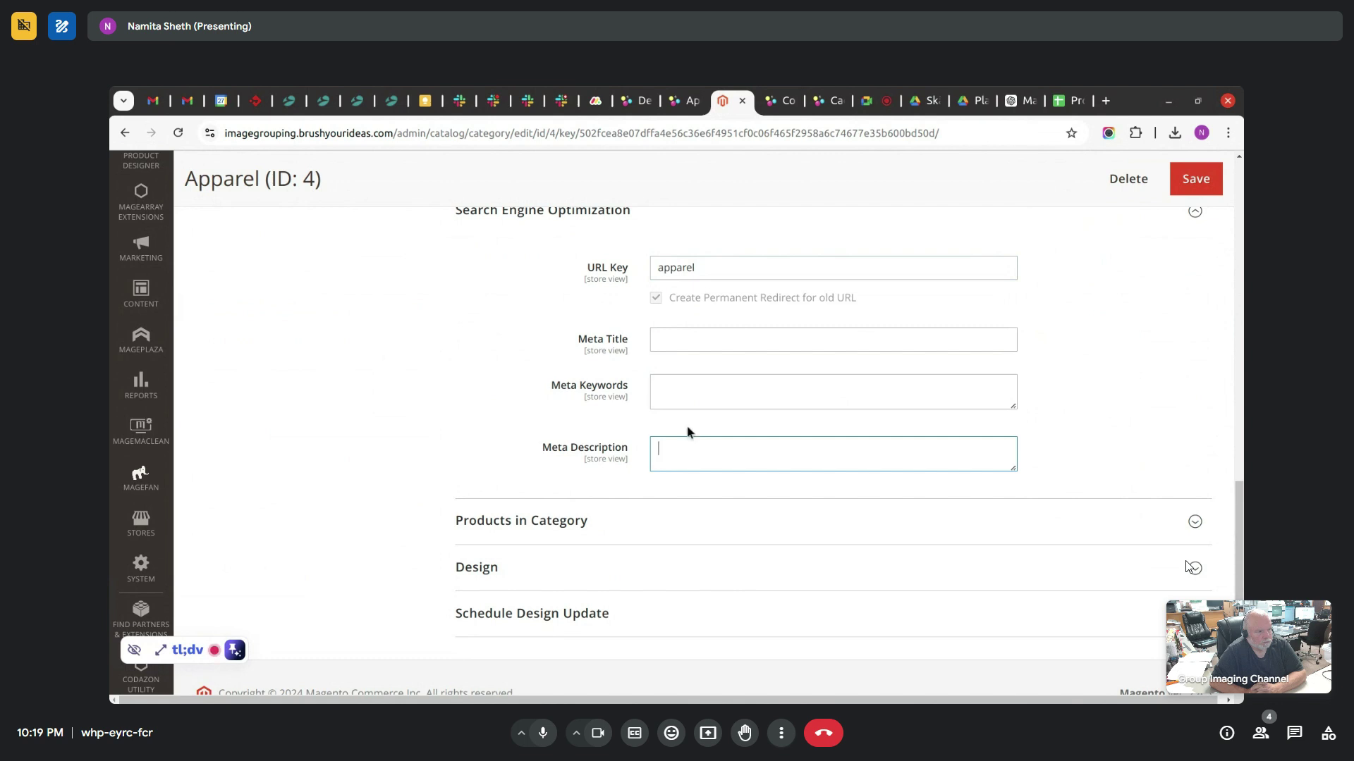
- Collapse the Apparel category's Search Engine Optimization settings and review its Products in Category list
{"action": "left_click", "coordinate": [681, 224]}
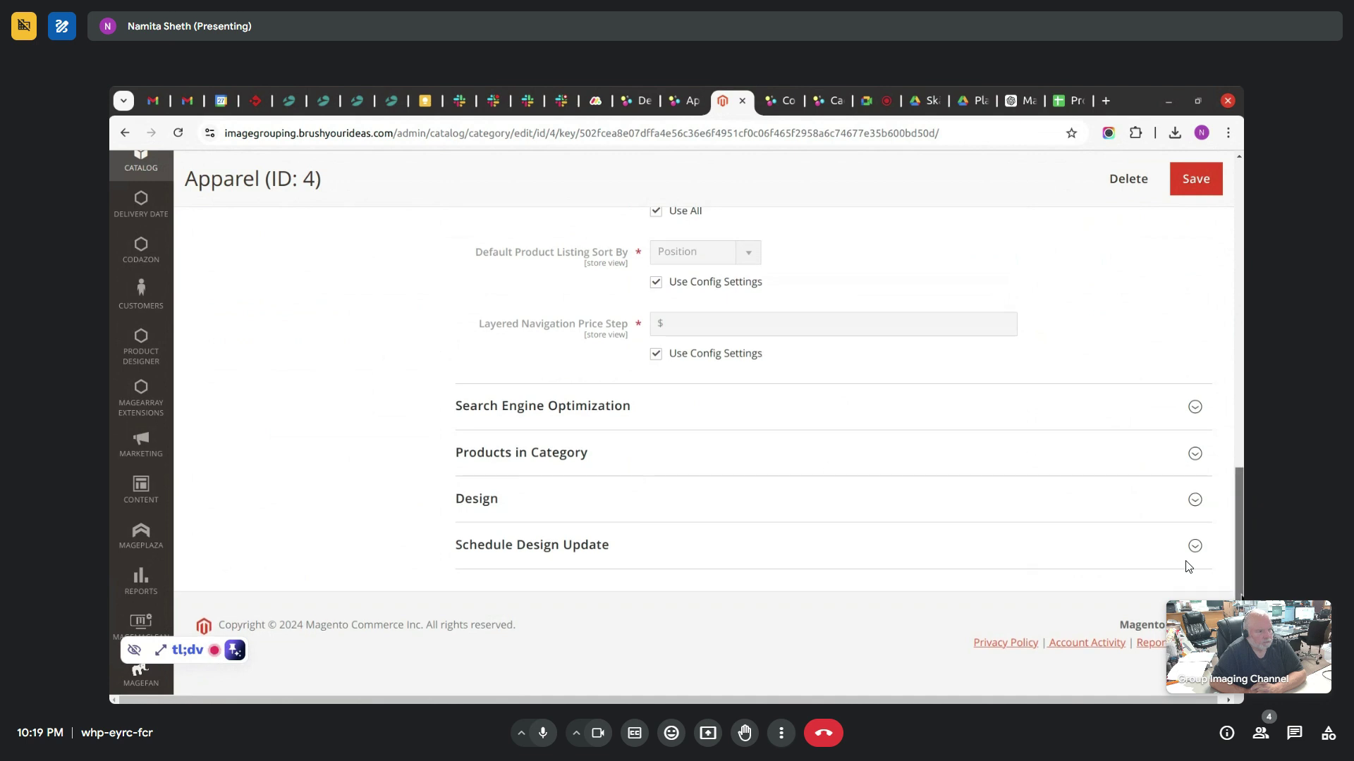
{"action": "left_click", "coordinate": [748, 460]}
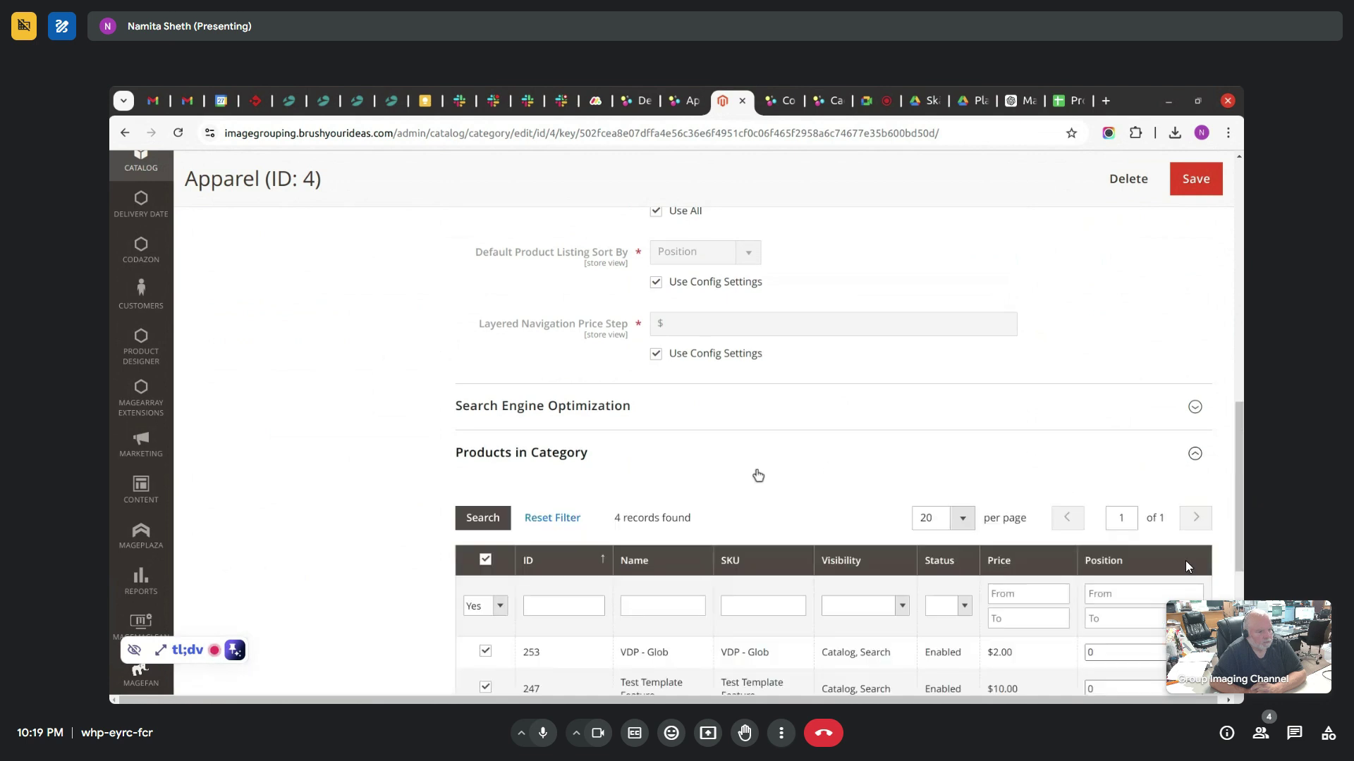
{"action": "scroll", "coordinate": [1188, 566], "scroll_direction": "down", "scroll_amount": 3}
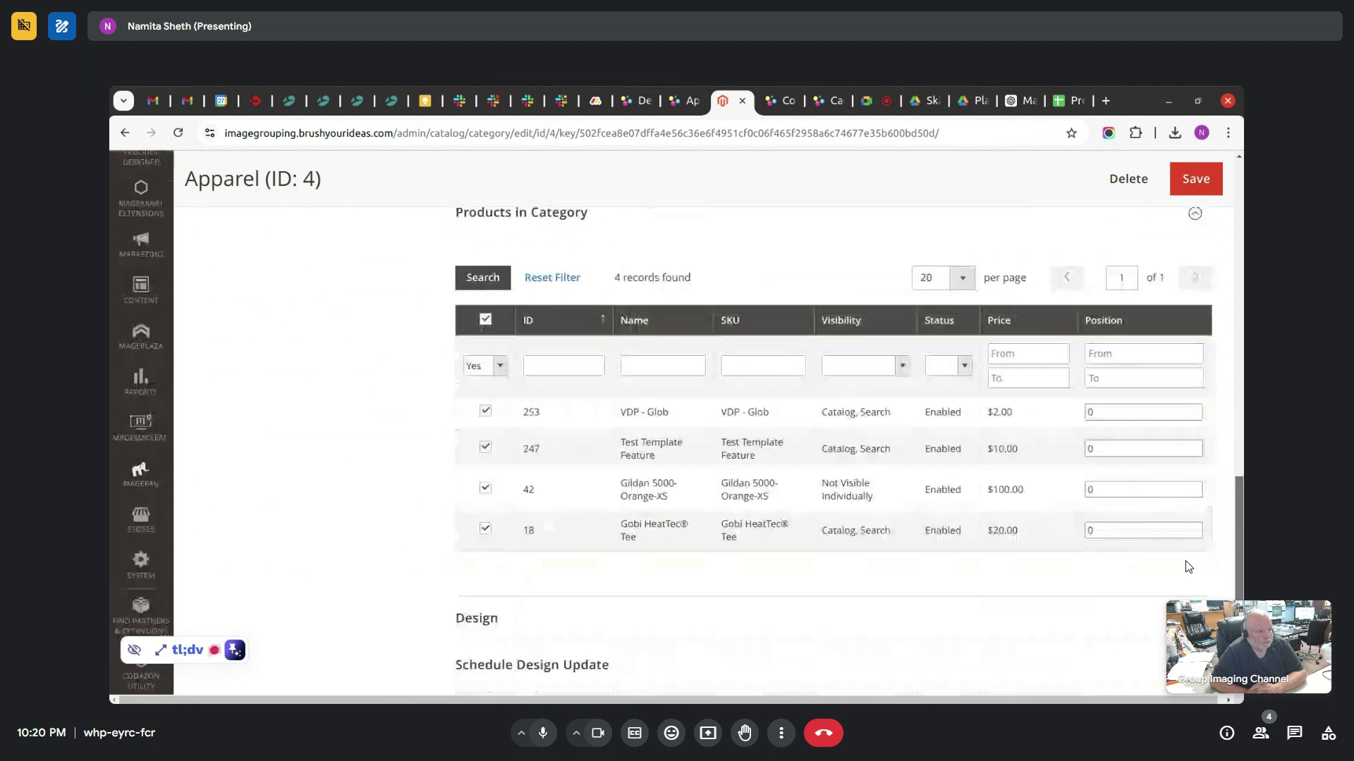
{"action": "scroll", "coordinate": [1189, 566], "scroll_direction": "down", "scroll_amount": 1}
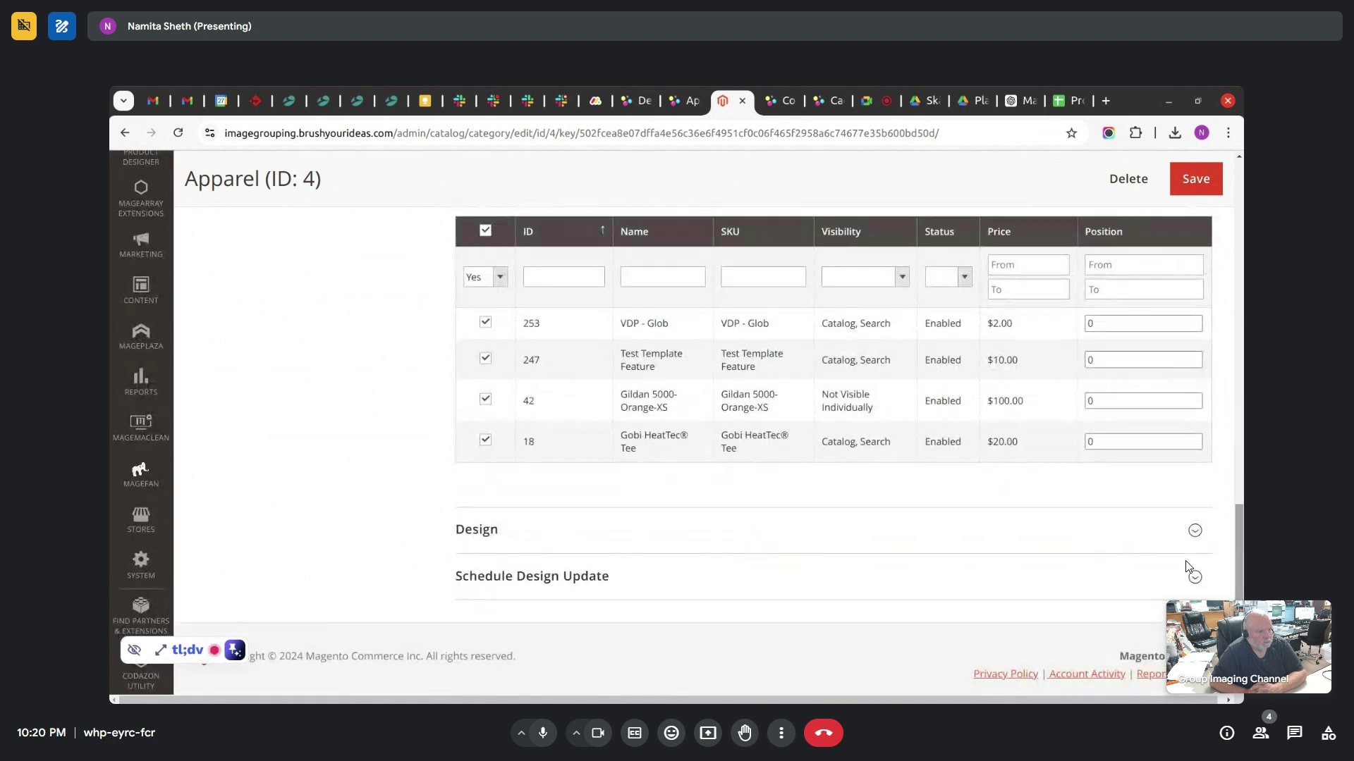
- Expand the Apparel category's Design settings and look over them and the assigned products
{"action": "left_click", "coordinate": [859, 546]}
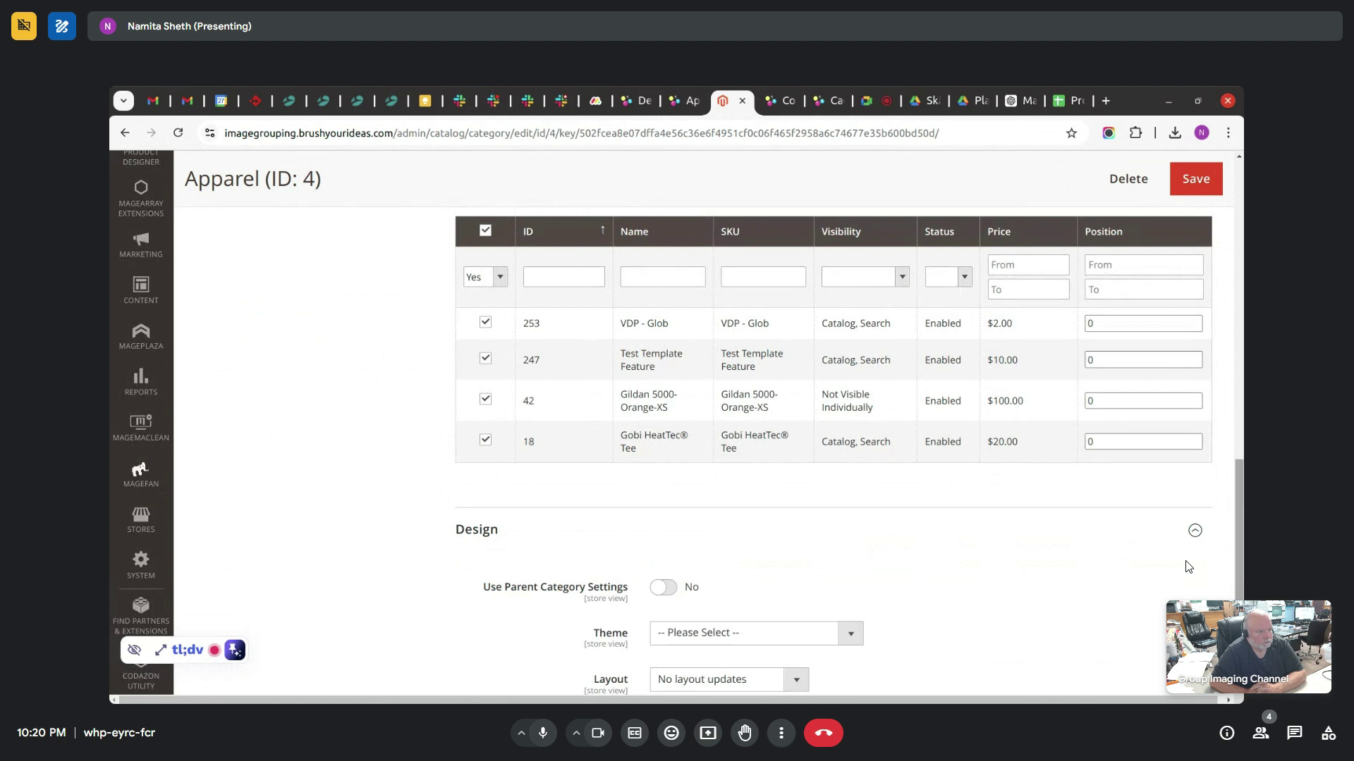
{"action": "scroll", "coordinate": [1189, 567], "scroll_direction": "down", "scroll_amount": 4}
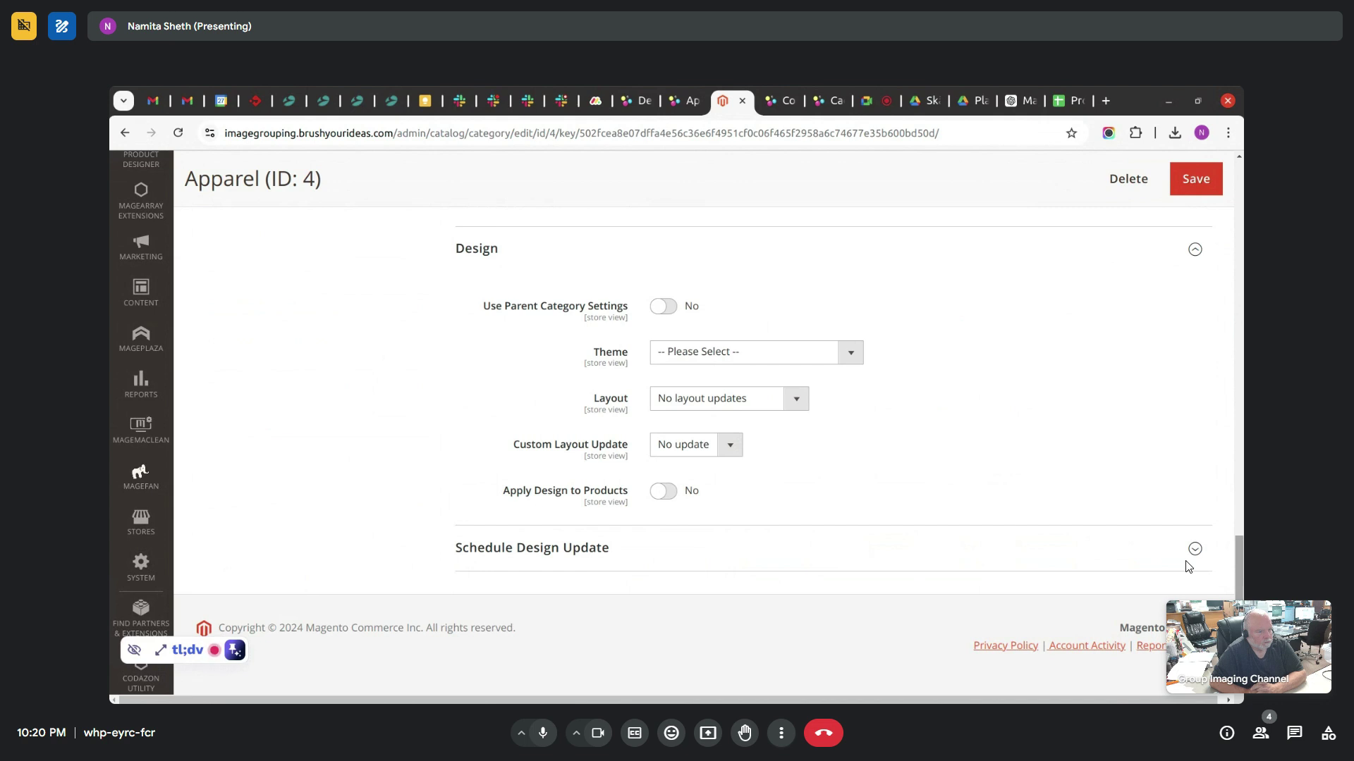
{"action": "scroll", "coordinate": [1189, 566], "scroll_direction": "up", "scroll_amount": 5}
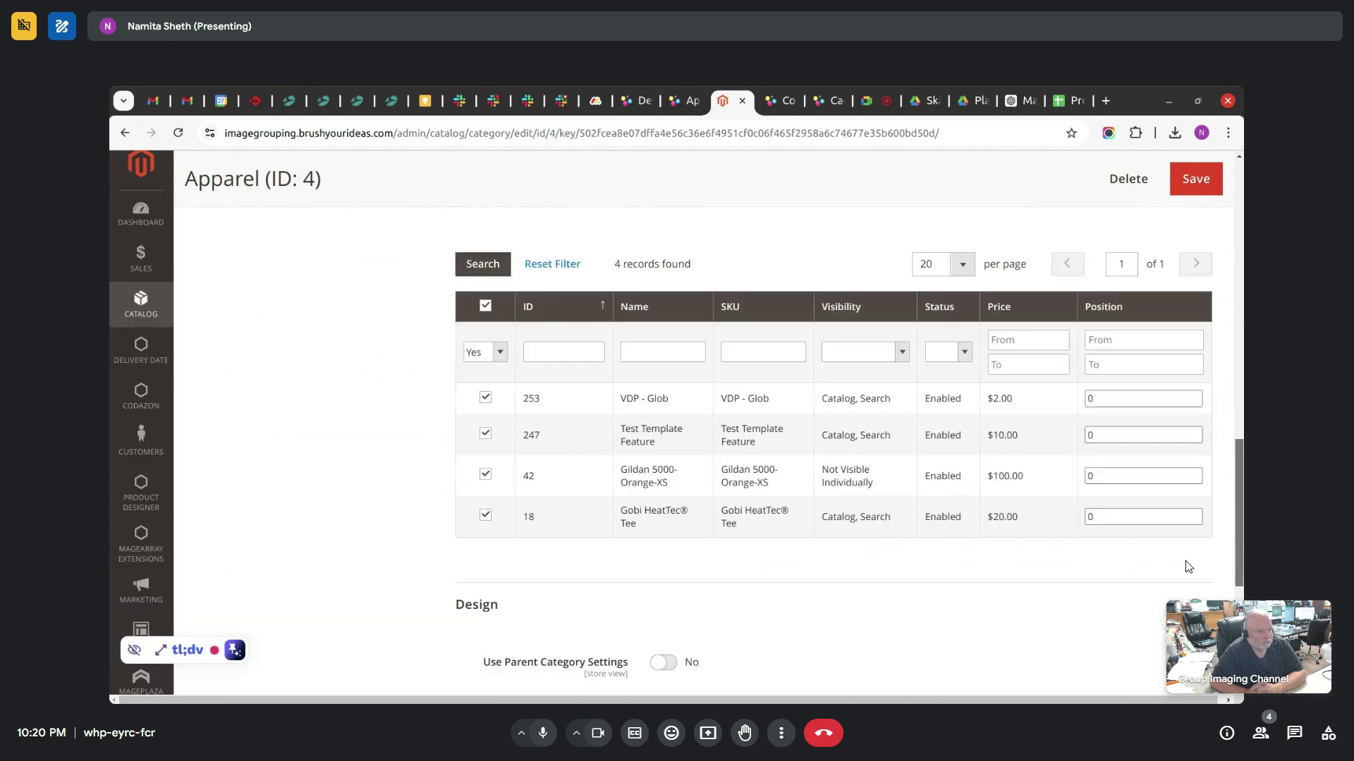
{"action": "scroll", "coordinate": [1189, 566], "scroll_direction": "up", "scroll_amount": 12}
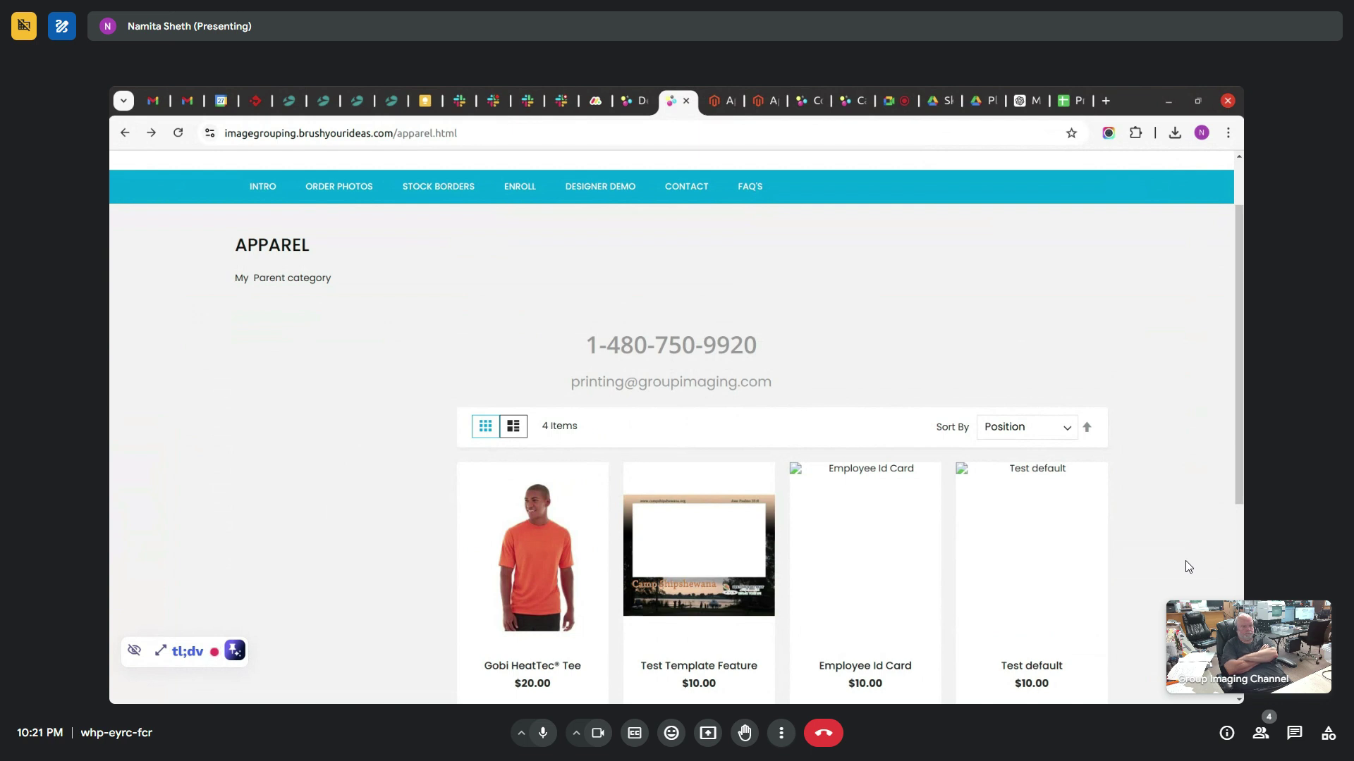
- Review the Apparel category's parent settings, theme and layout options, and check the layout of its storefront page
{"action": "left_click", "coordinate": [722, 112]}
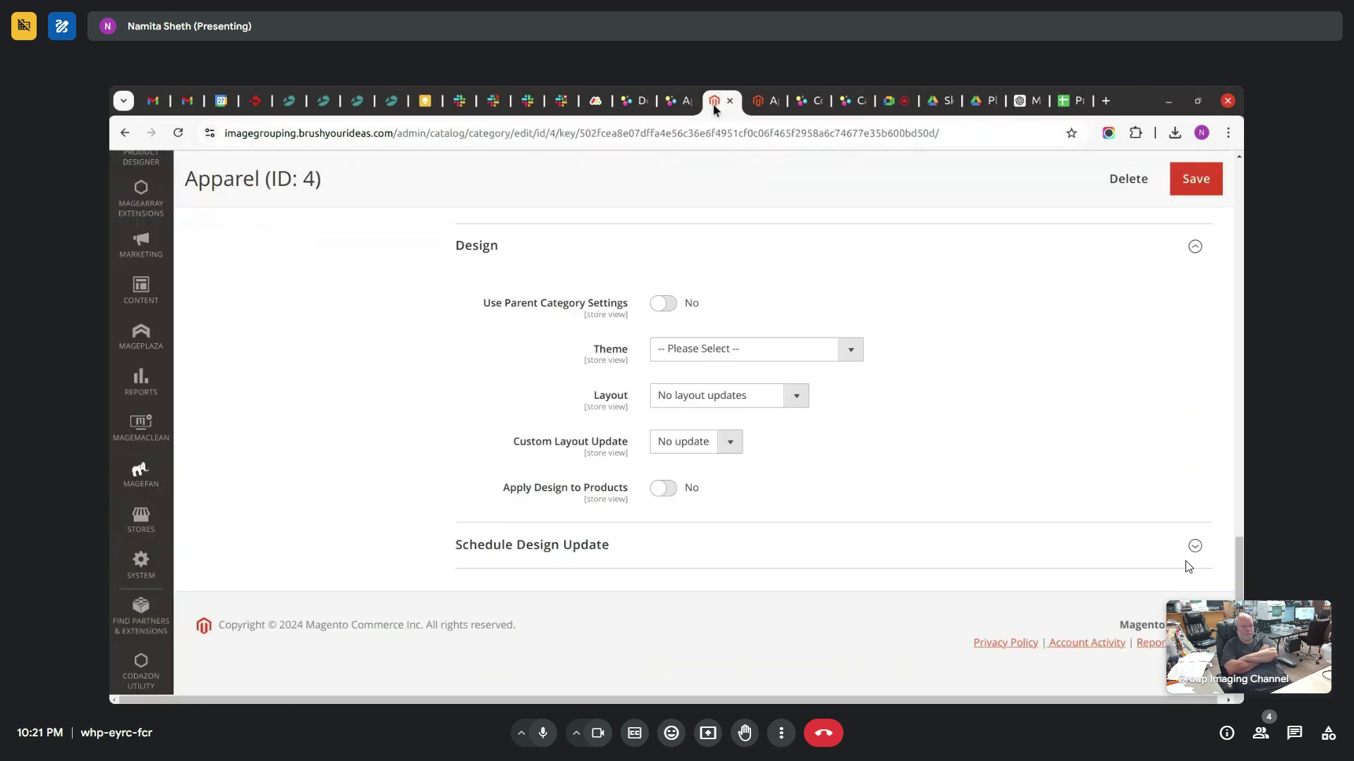
{"action": "left_click", "coordinate": [716, 353]}
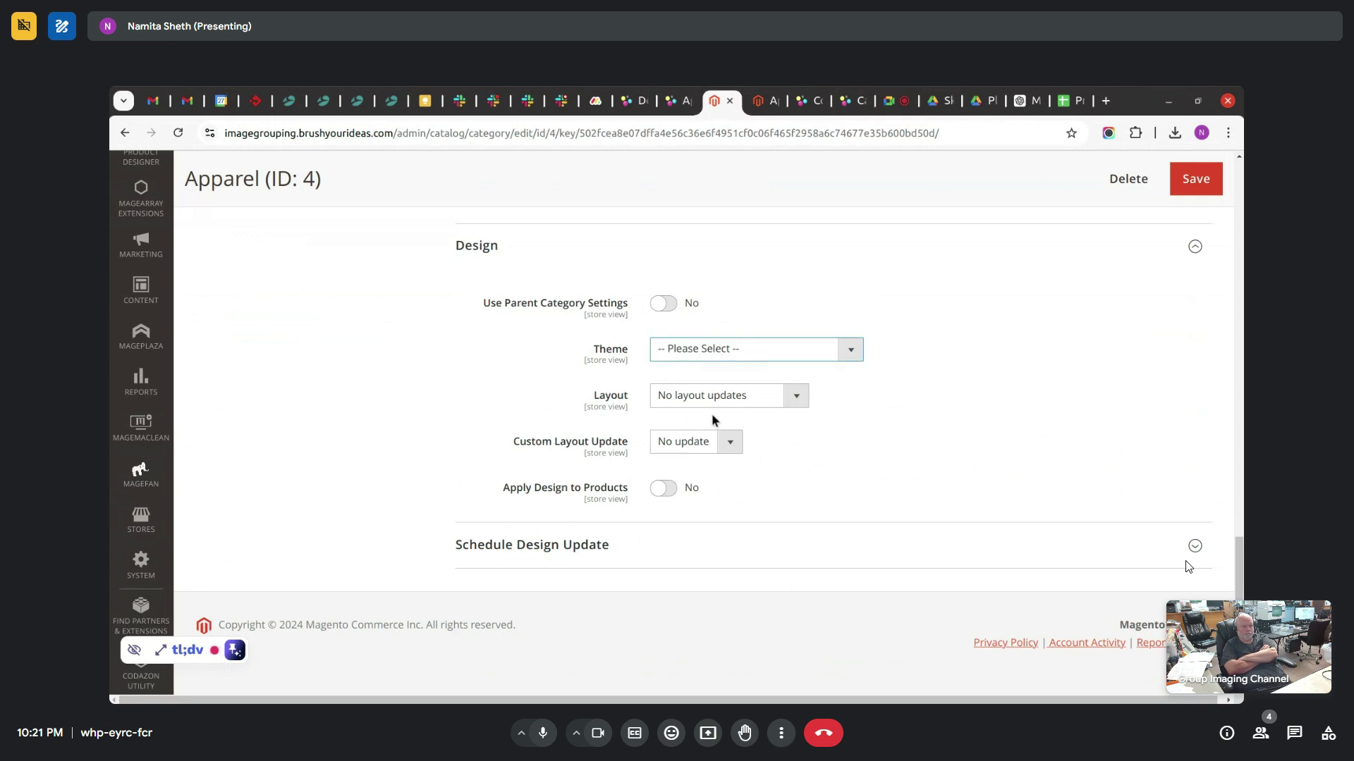
{"action": "left_click_drag", "start_coordinate": [495, 305], "coordinate": [589, 311]}
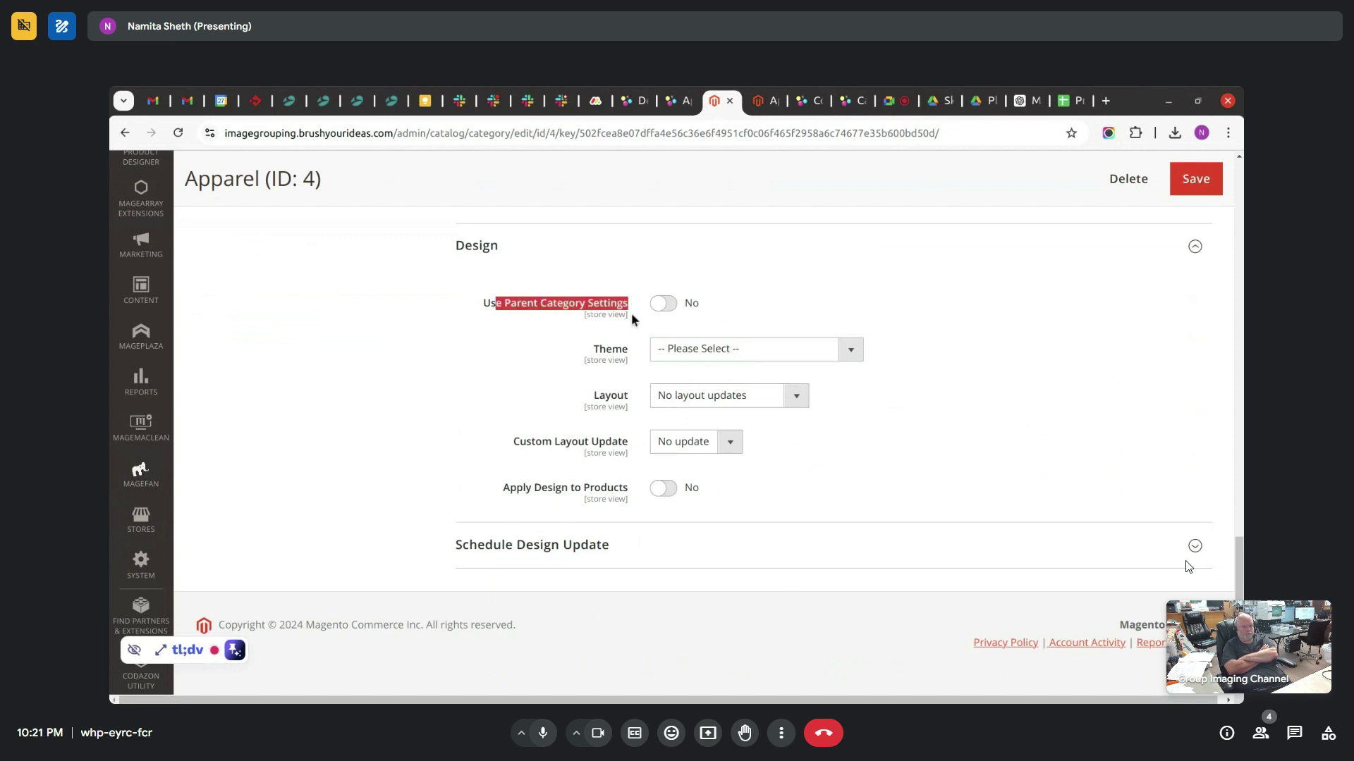
{"action": "left_click", "coordinate": [607, 361]}
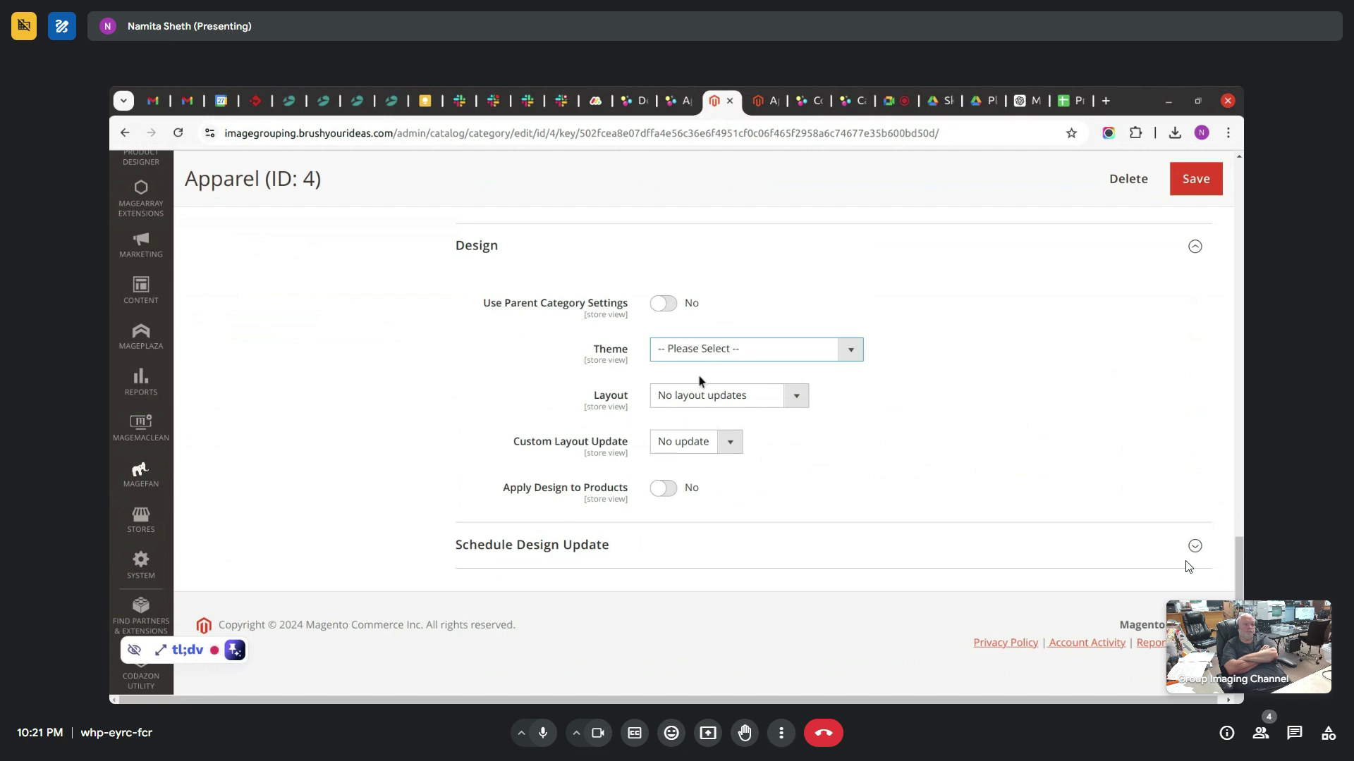
{"action": "left_click", "coordinate": [683, 356]}
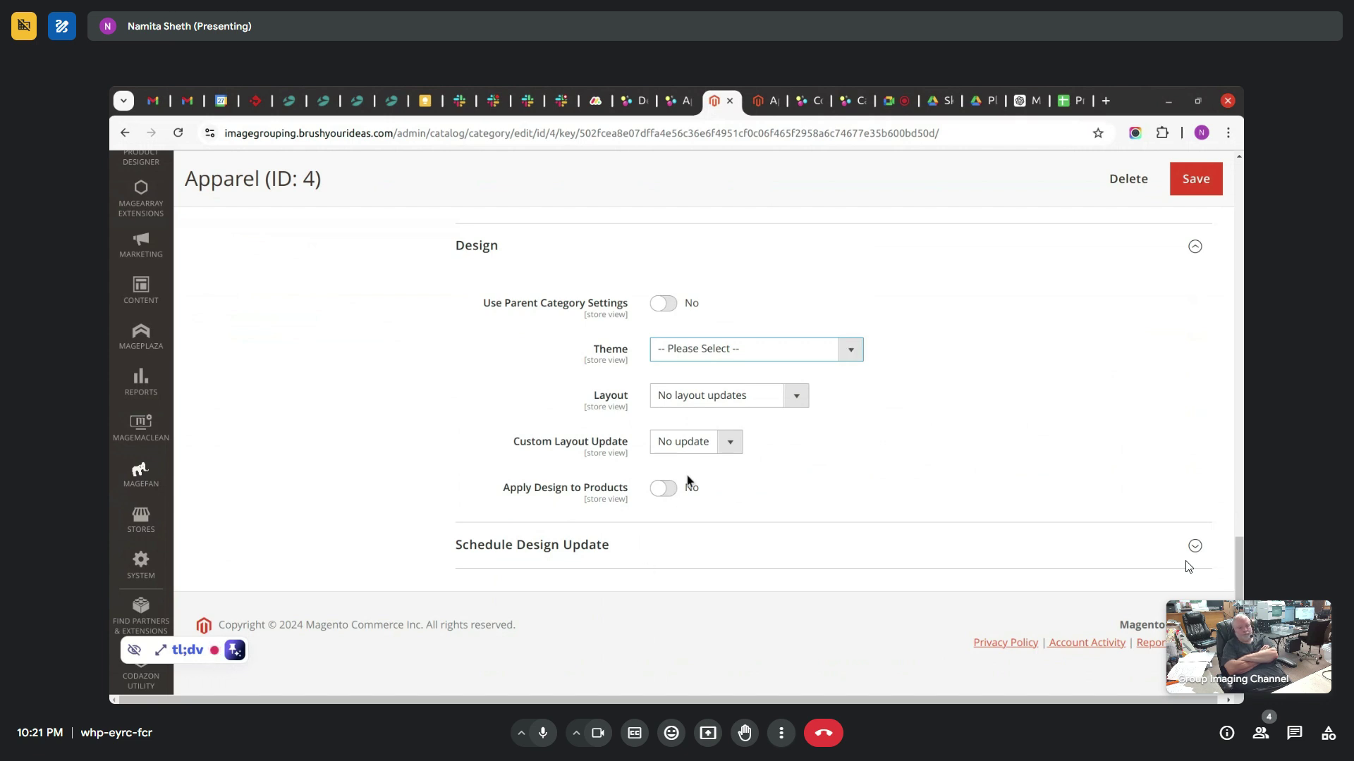
{"action": "left_click", "coordinate": [697, 402]}
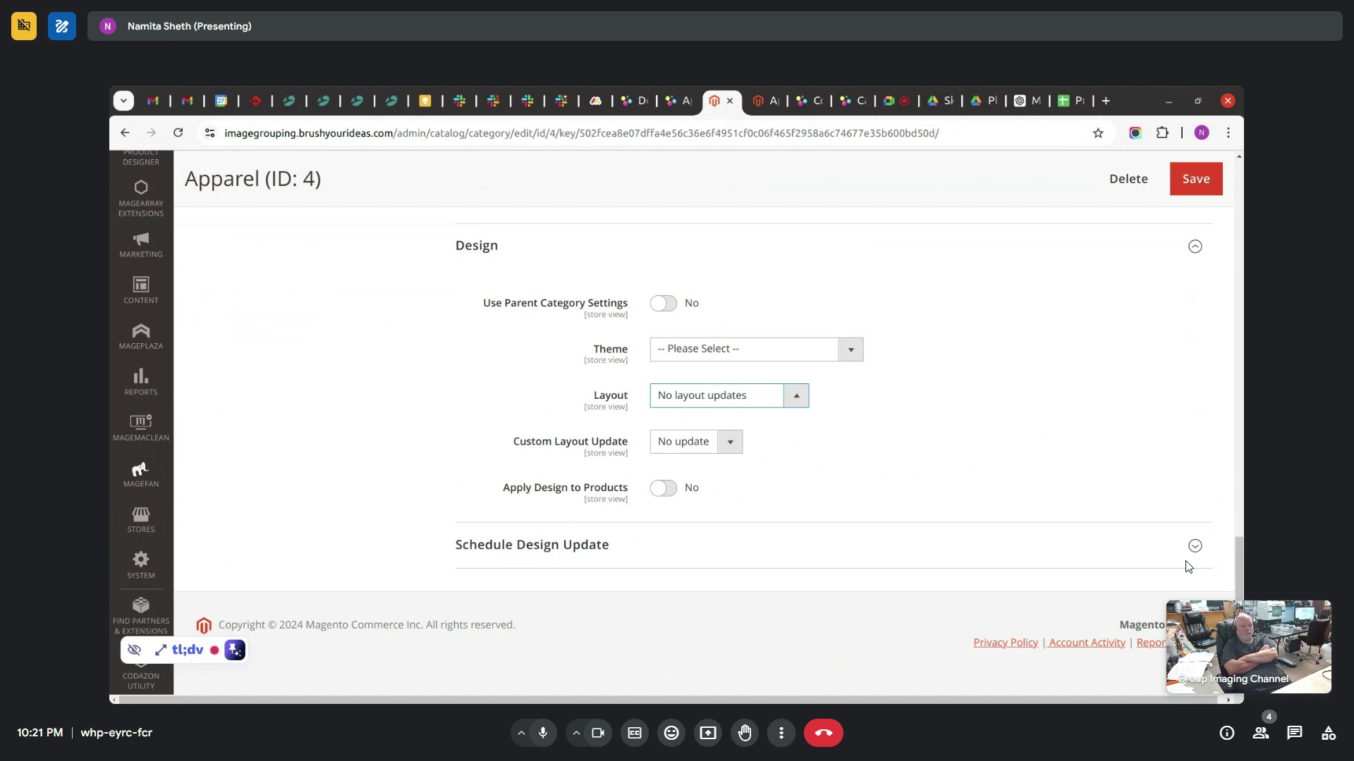
{"action": "left_click", "coordinate": [671, 102]}
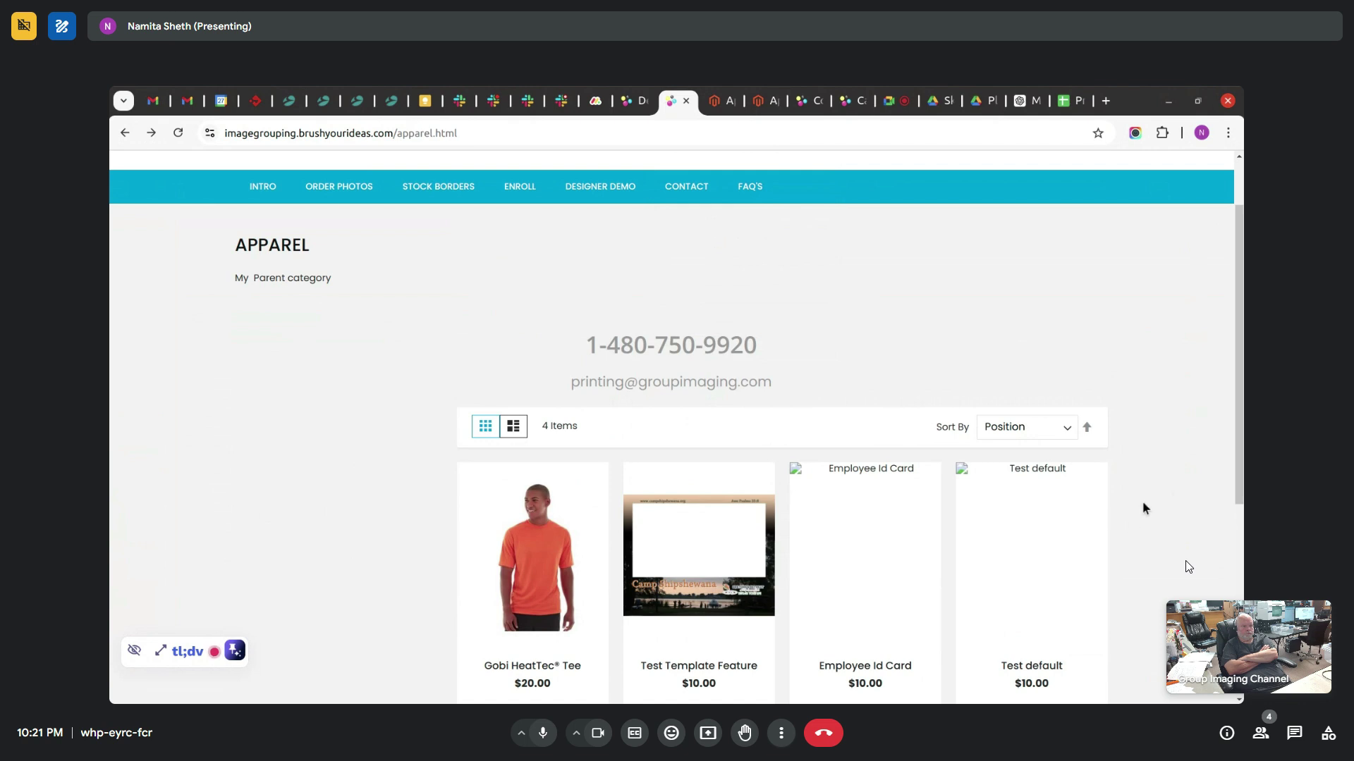
- Set the Apparel category's design layout to 2 columns with left bar
{"action": "left_click", "coordinate": [719, 103]}
{"action": "left_click", "coordinate": [690, 443]}
{"action": "left_click", "coordinate": [696, 406]}
{"action": "key", "text": "Down"}
{"action": "key", "text": "Return"}
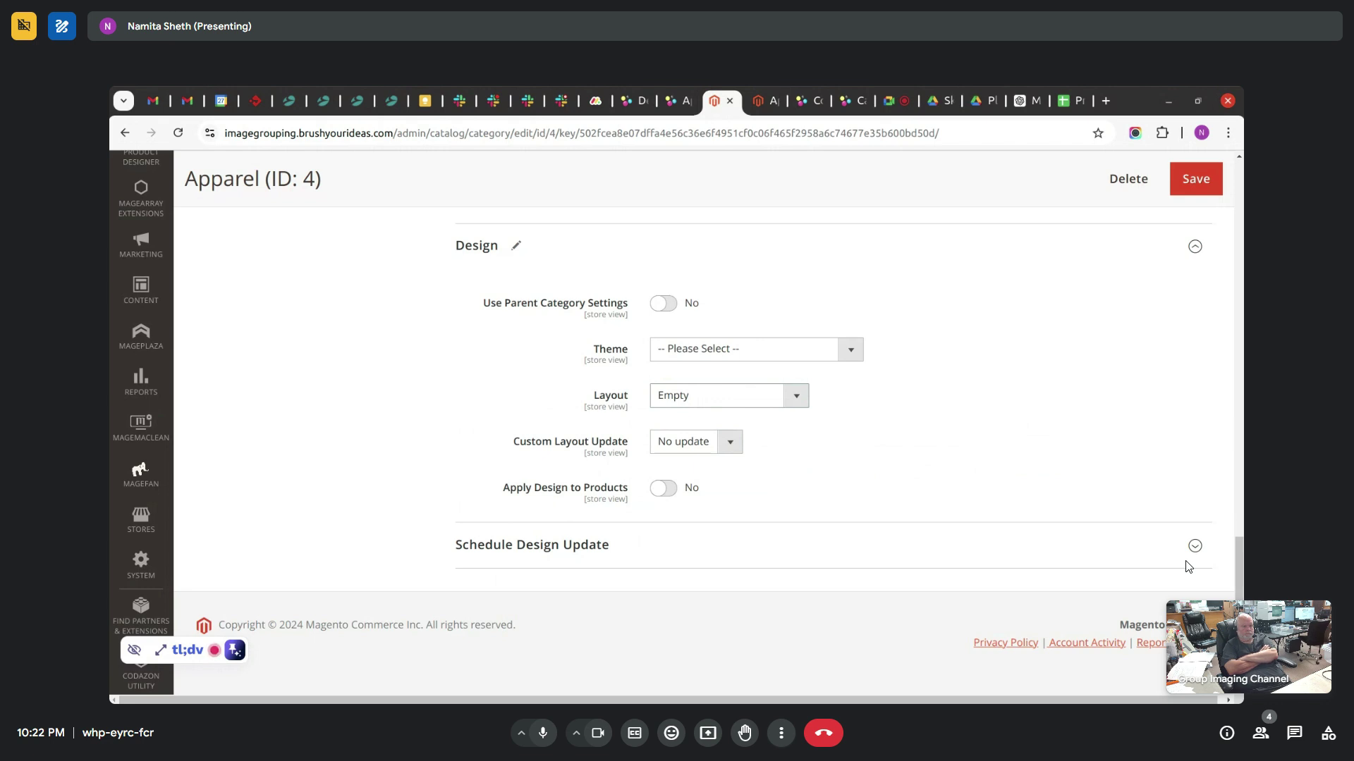
{"action": "key", "text": "Down"}
- Compare the layouts of the Designer Demo and Apparel storefront pages with the category's chosen layout setting
{"action": "key", "text": "ctrl+shift+Tab"}
{"action": "key", "text": "ctrl+shift+Tab"}
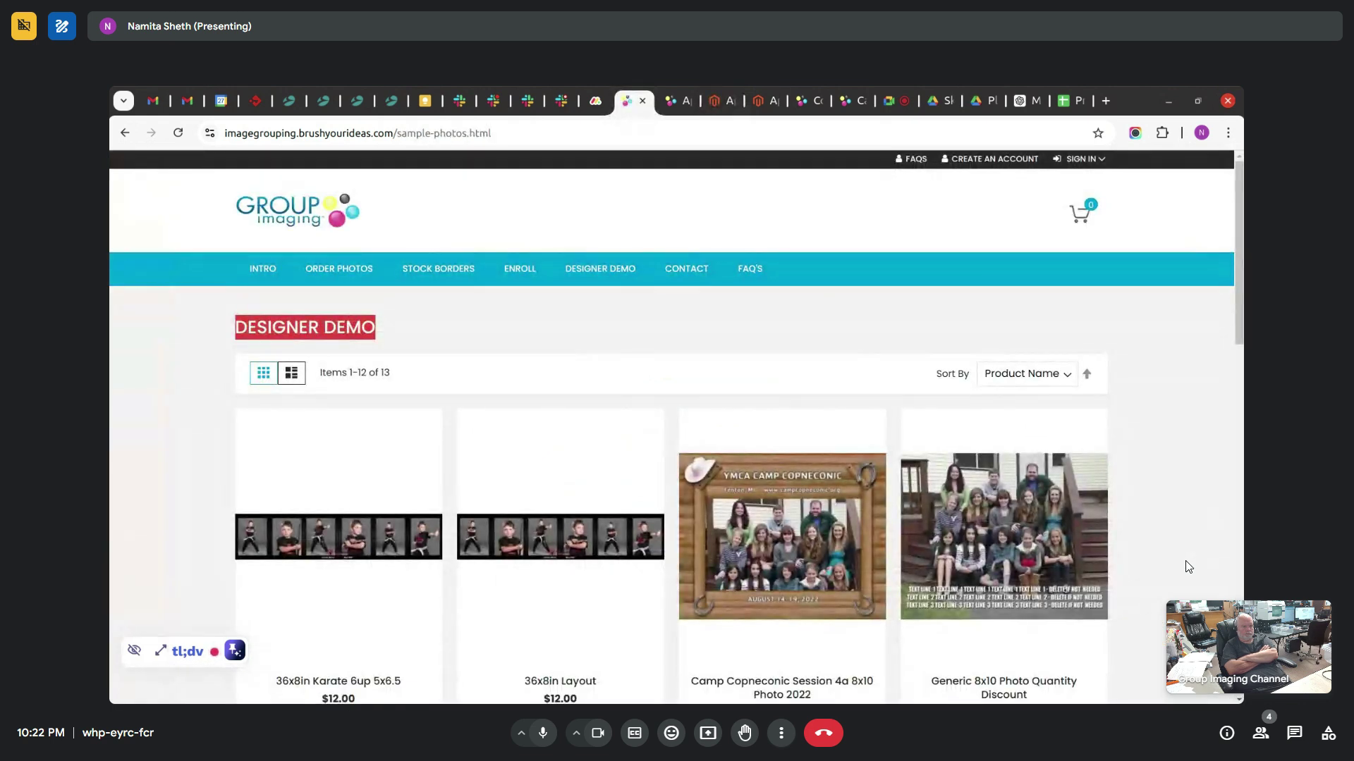
{"action": "key", "text": "ctrl+Tab"}
{"action": "key", "text": "ctrl+Tab"}
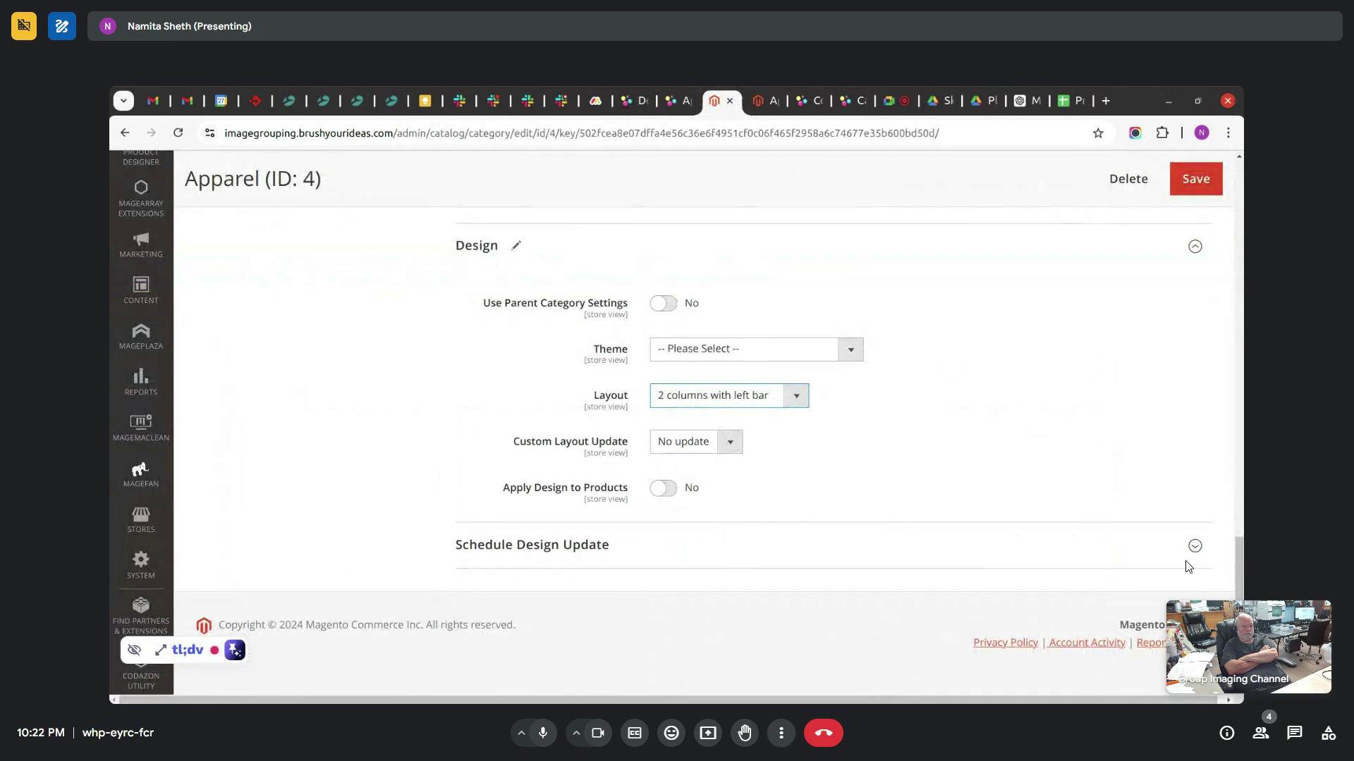
{"action": "key", "text": "ctrl+shift+Tab"}
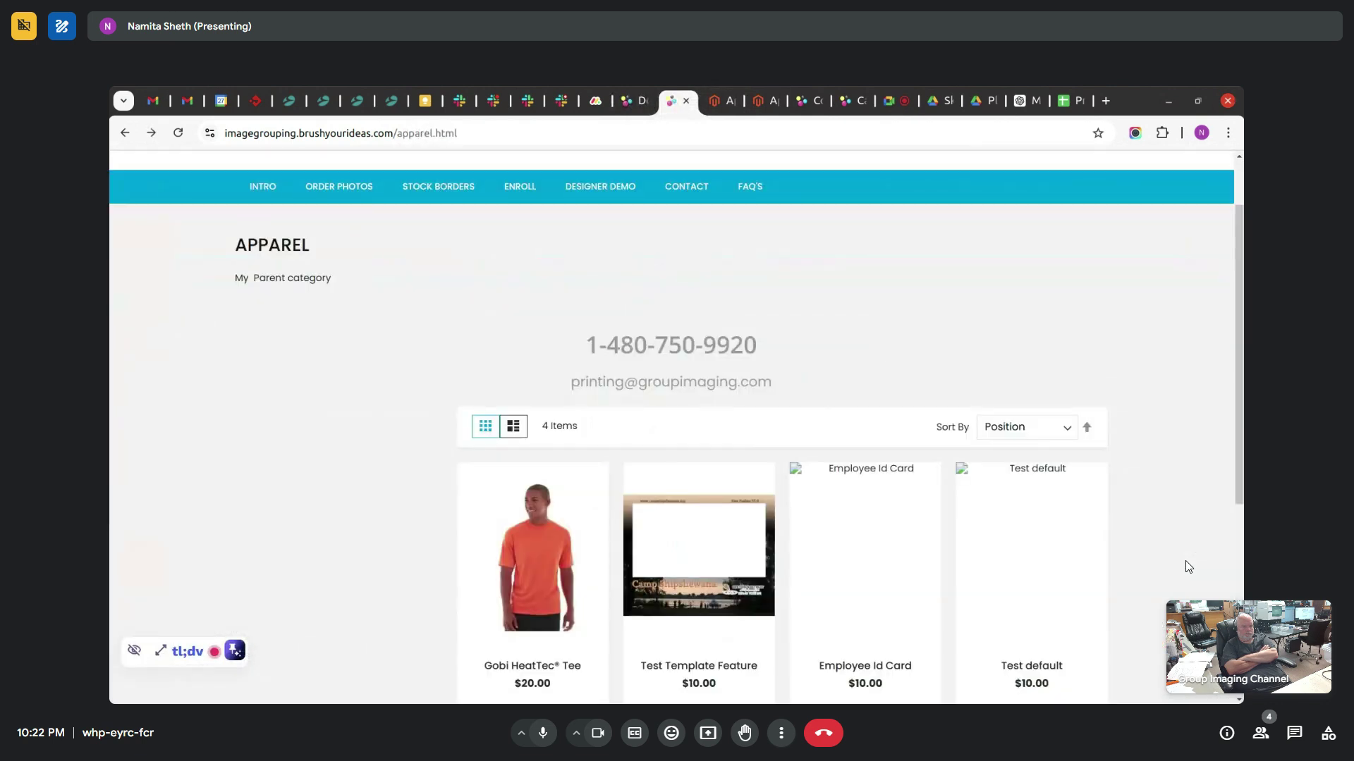
- Compare the Apparel storefront page with the category's Design settings and save the category with the 2 columns with right bar layout
{"action": "key", "text": "ctrl+Tab"}
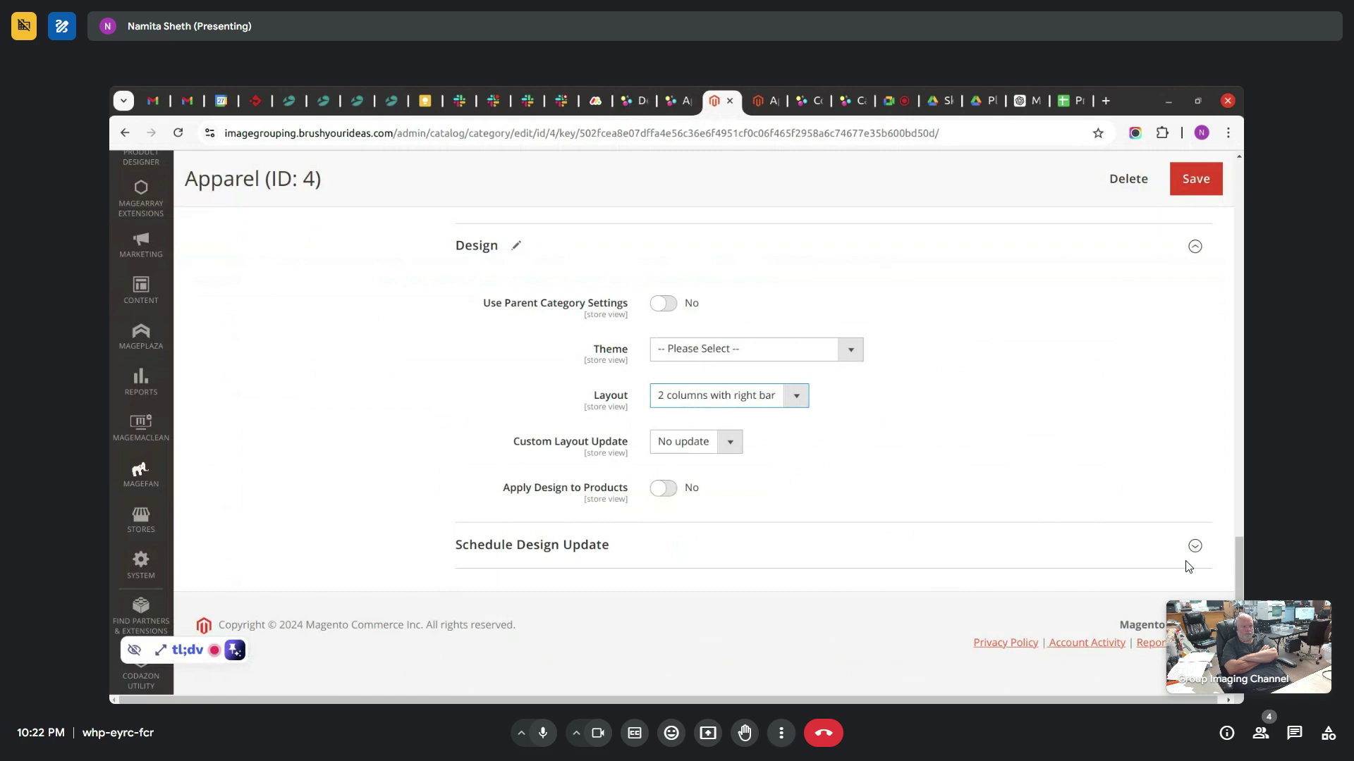
{"action": "key", "text": "ctrl+shift+Tab"}
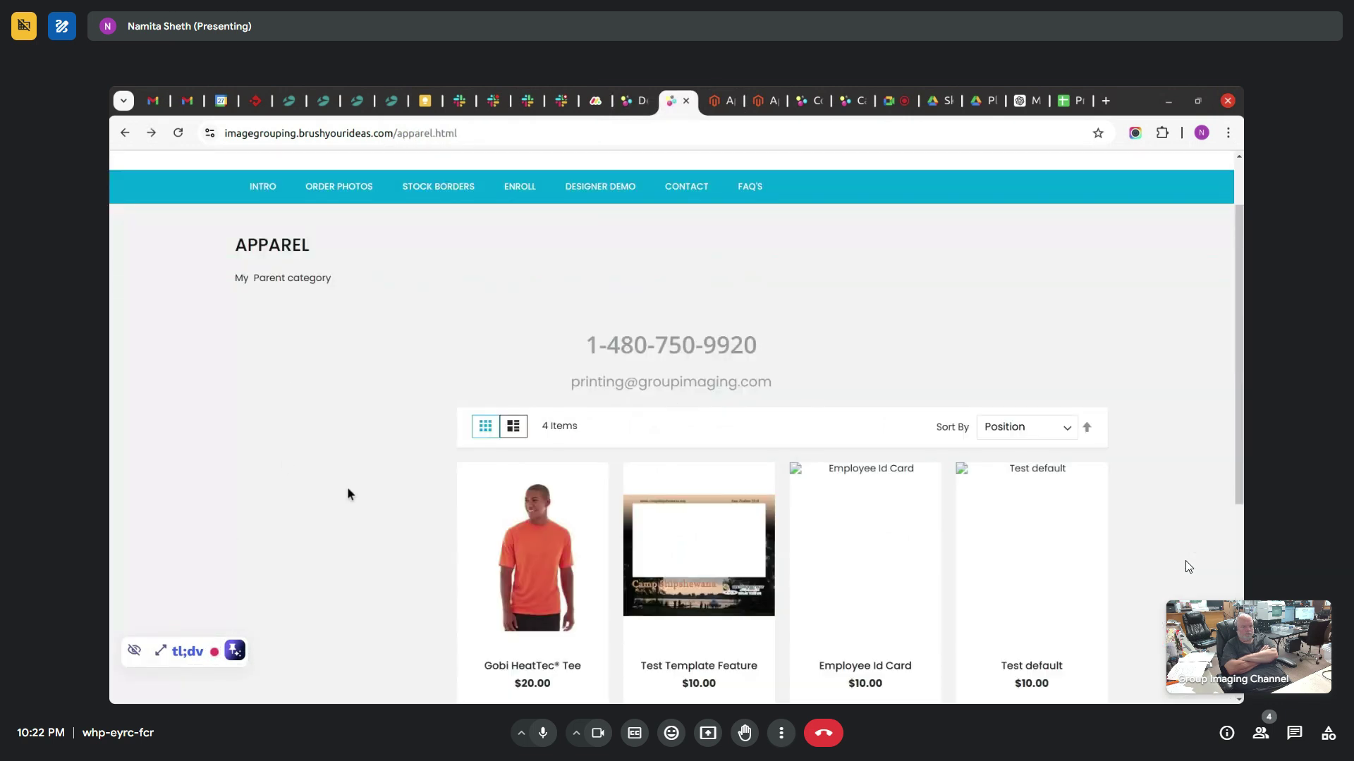
{"action": "key", "text": "ctrl+Tab"}
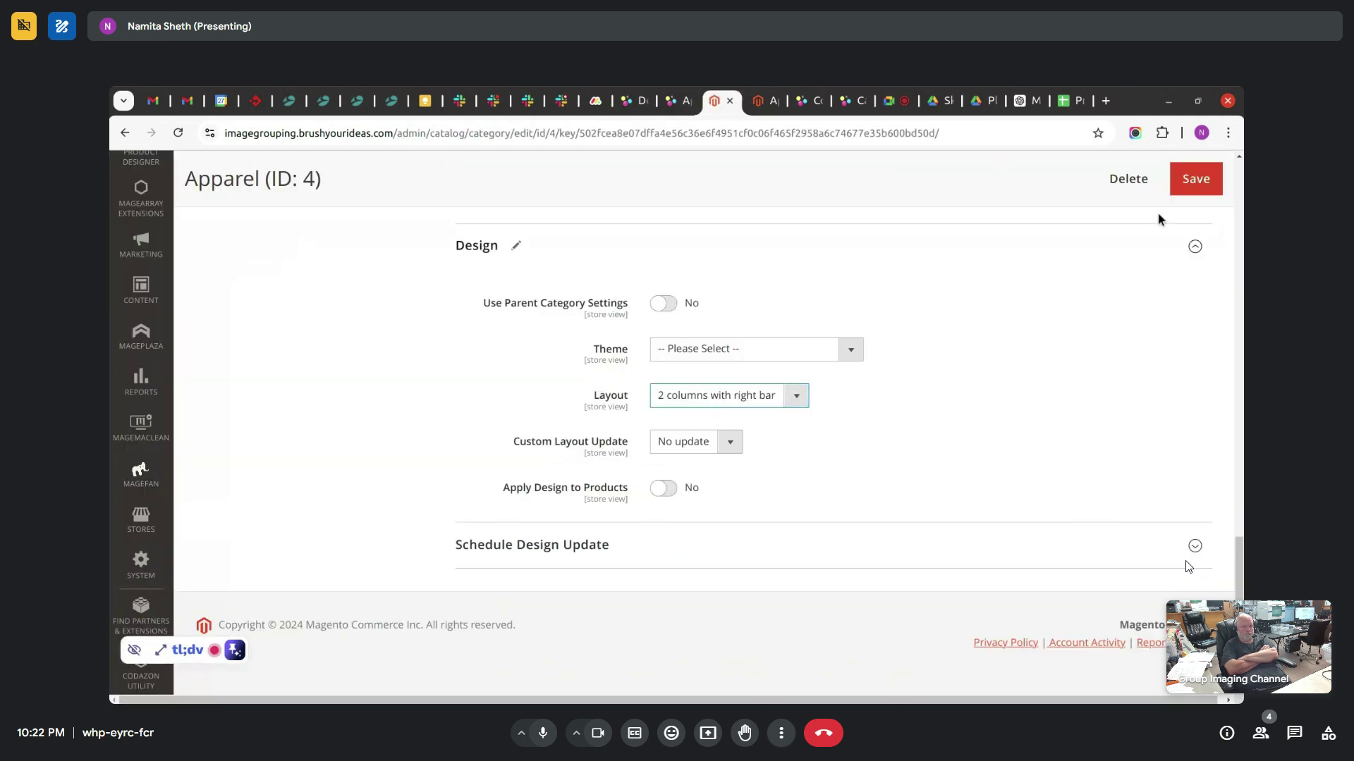
{"action": "left_click", "coordinate": [1185, 182]}
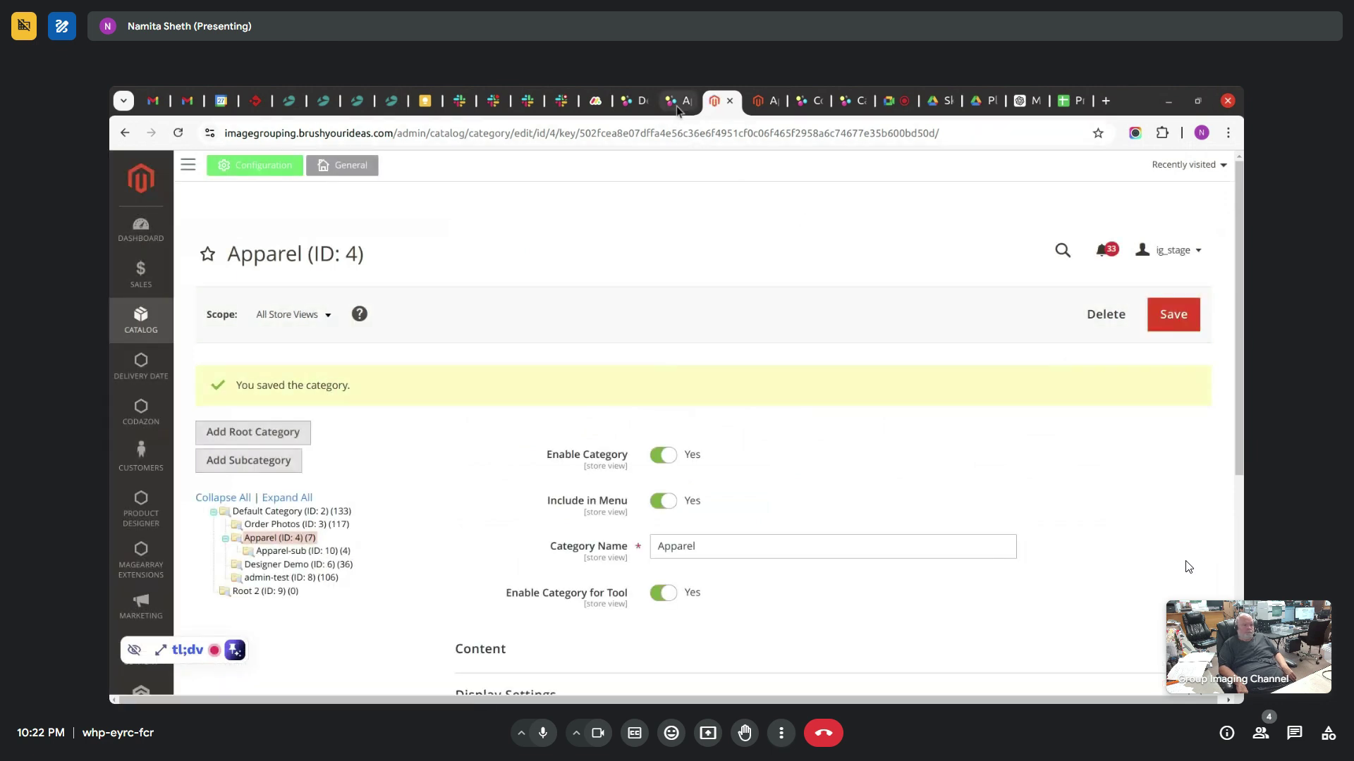
- Flush the Magento cache and reload the Apparel storefront page to check the layout
{"action": "left_click", "coordinate": [849, 102]}
{"action": "left_click", "coordinate": [1079, 313]}
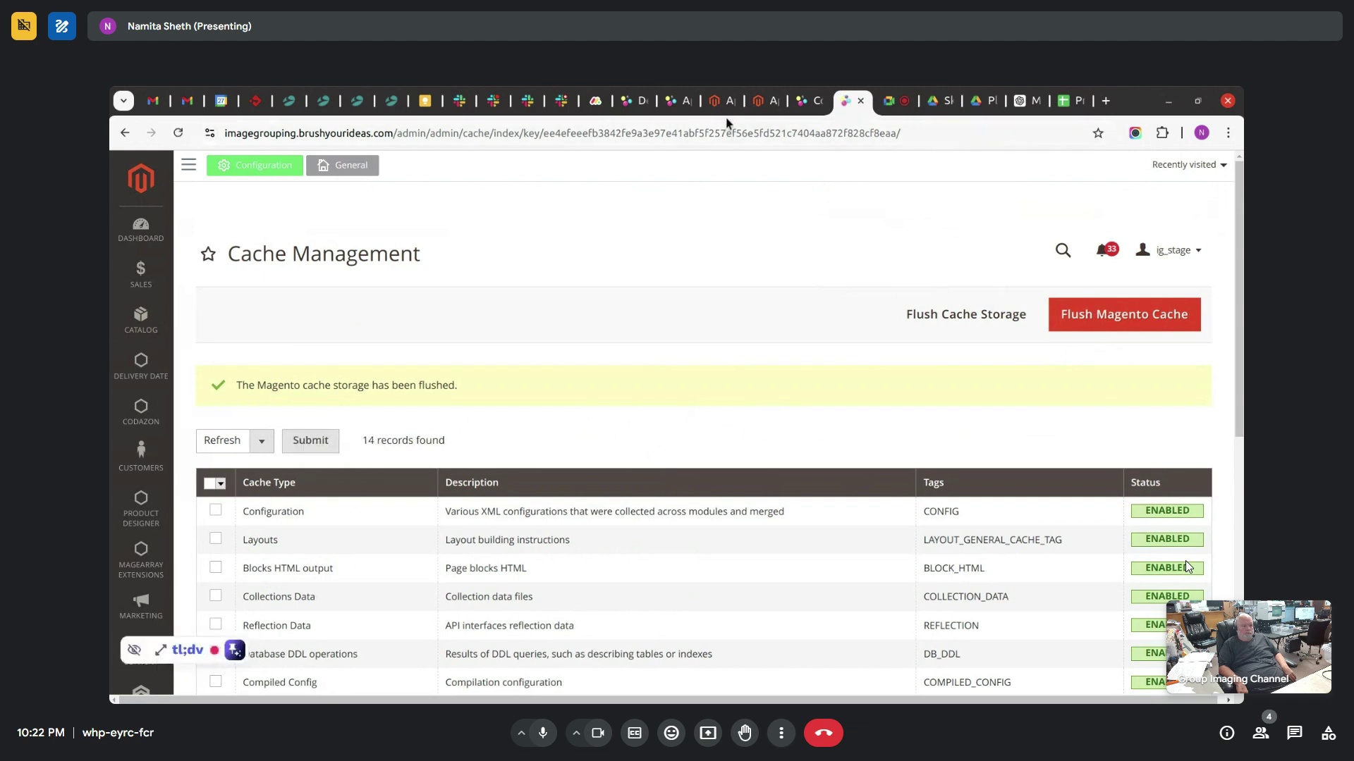
{"action": "left_click", "coordinate": [671, 100]}
{"action": "key", "text": "F5"}
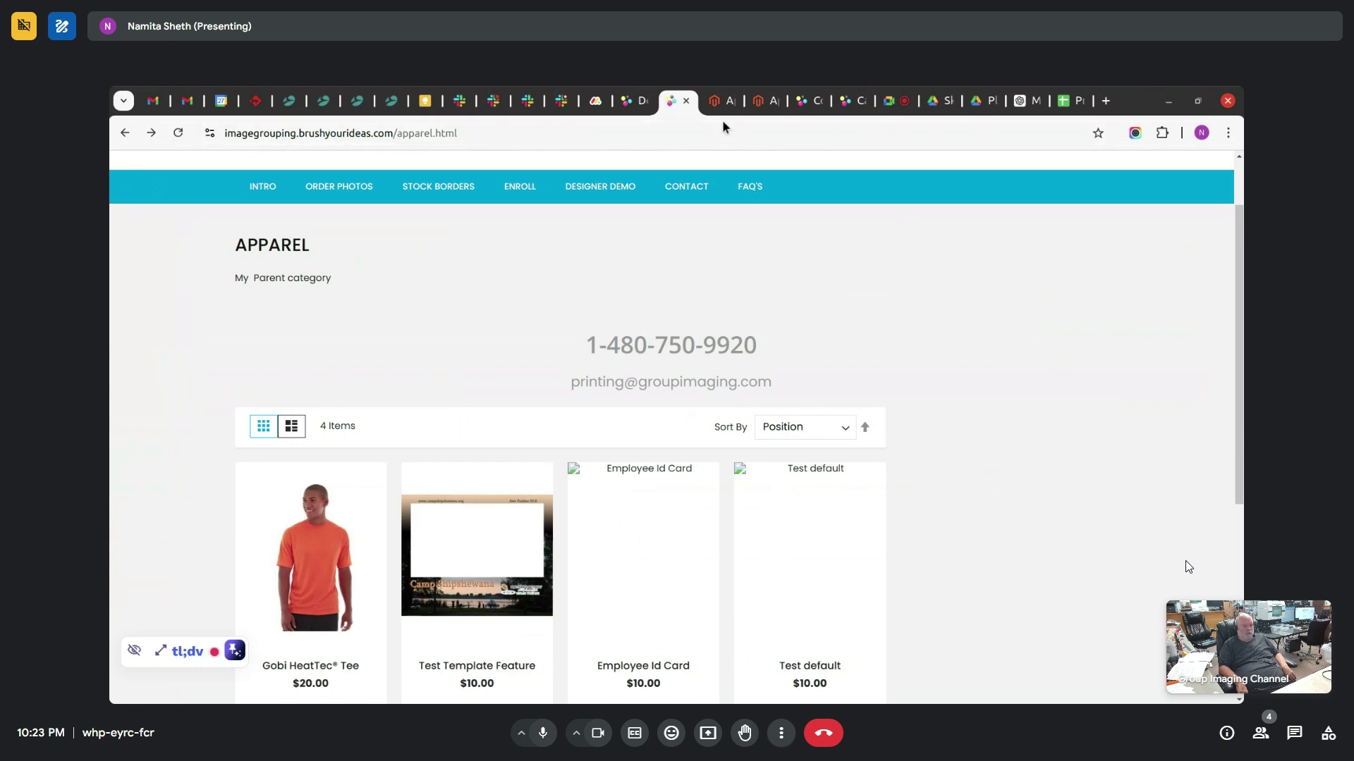
- Return to the Apparel category in the admin and expand its Design settings
{"action": "left_click", "coordinate": [717, 100]}
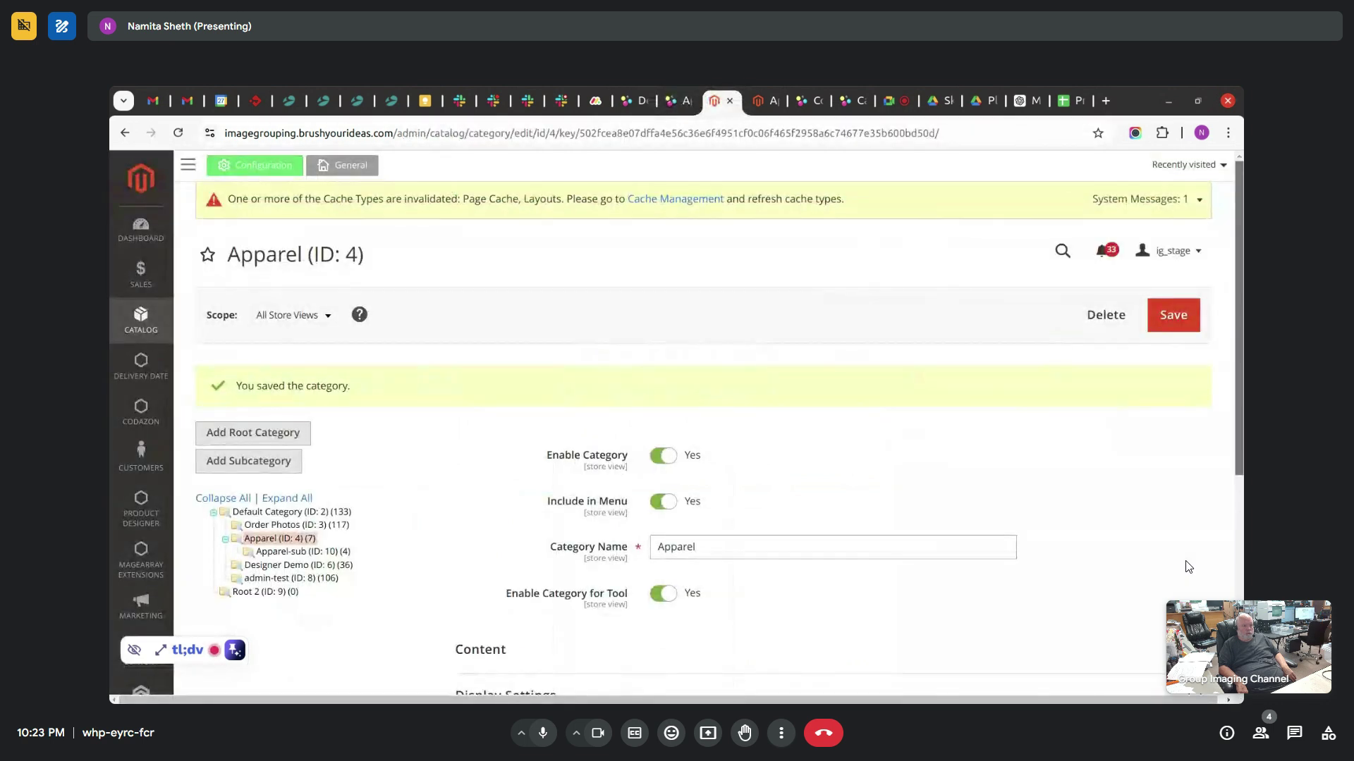
{"action": "scroll", "coordinate": [867, 599], "scroll_direction": "down", "scroll_amount": 5}
{"action": "left_click", "coordinate": [795, 487]}
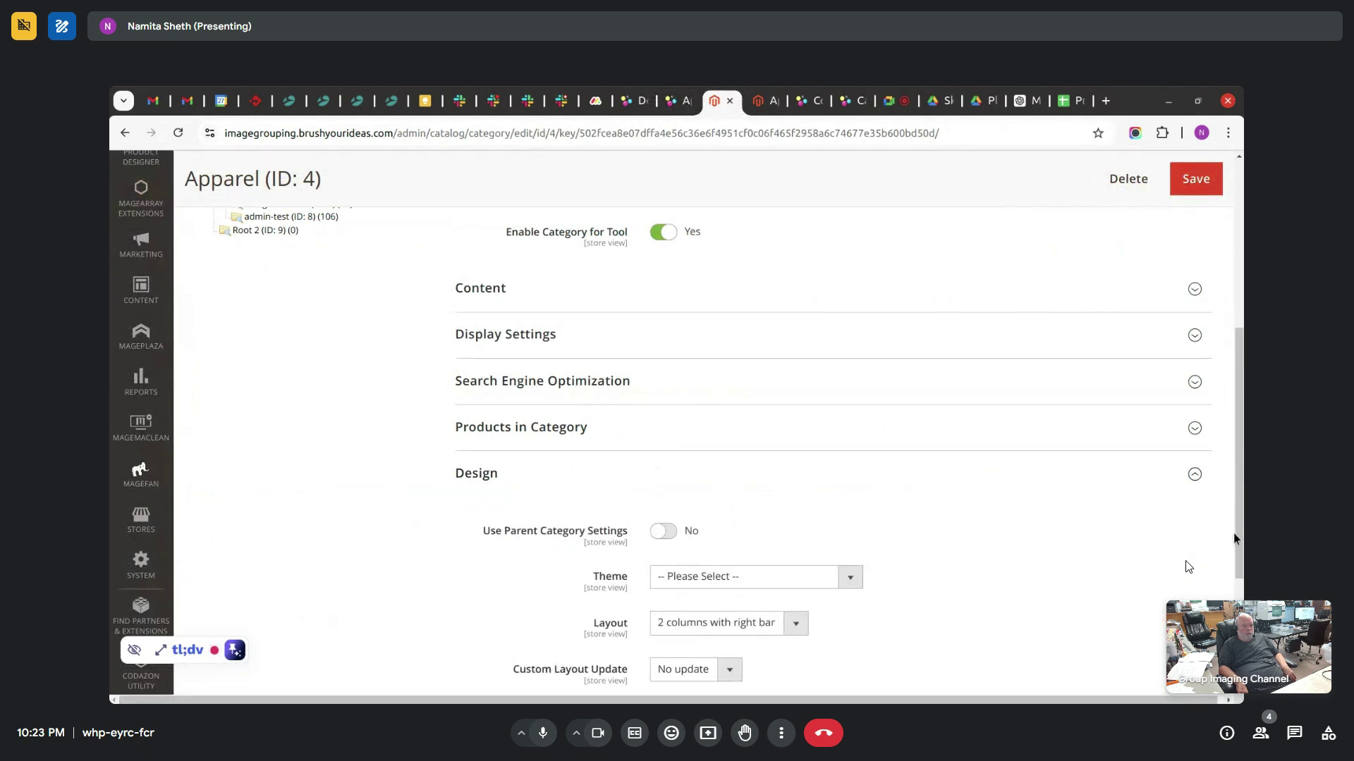
{"action": "left_click_drag", "start_coordinate": [1233, 539], "coordinate": [1238, 557]}
{"action": "left_click", "coordinate": [1207, 564]}
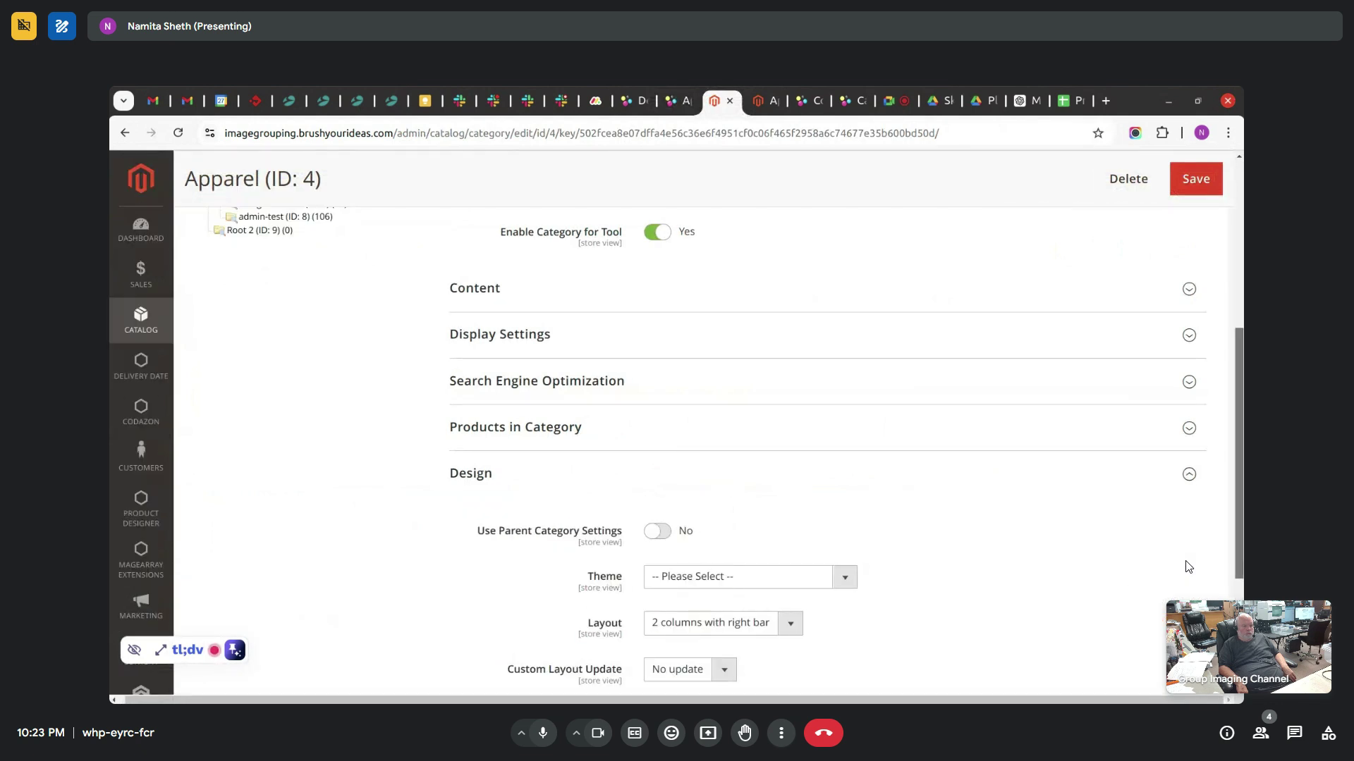
{"action": "scroll", "coordinate": [1189, 566], "scroll_direction": "down", "scroll_amount": 2}
{"action": "scroll", "coordinate": [1188, 566], "scroll_direction": "down", "scroll_amount": 1}
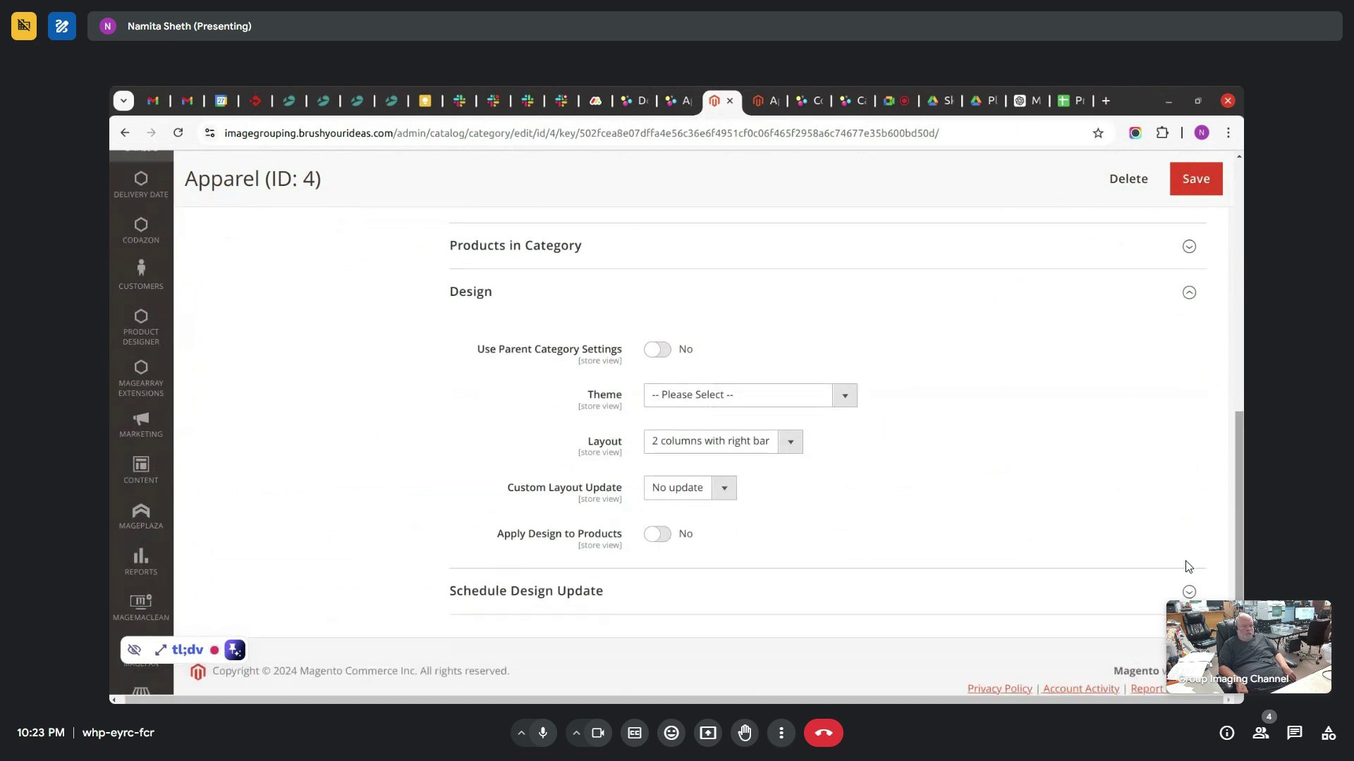
- Set the Apparel category's layout to No layout updates and save the category
{"action": "left_click", "coordinate": [701, 443]}
{"action": "key", "text": "Down"}
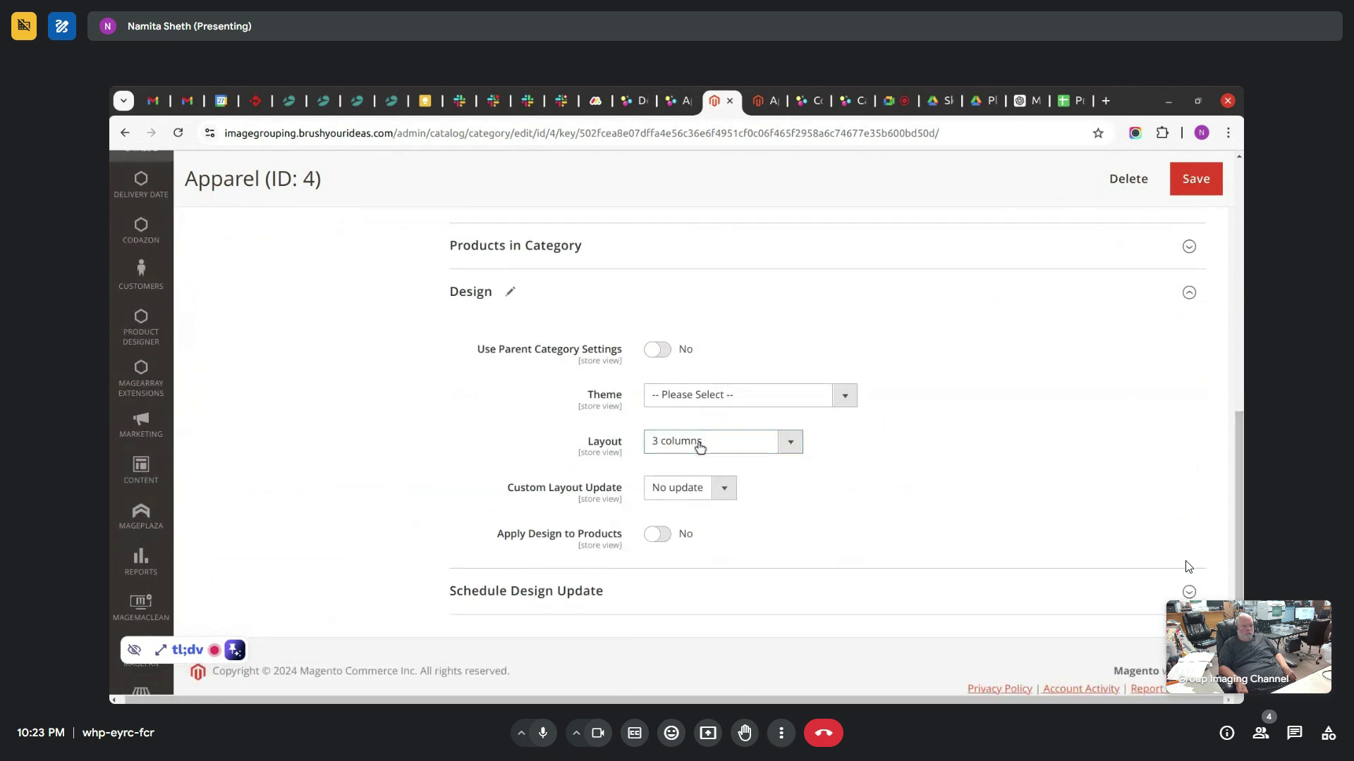
{"action": "key", "text": "Down"}
{"action": "key", "text": "Down"}
{"action": "key", "text": "Down"}
{"action": "key", "text": "Up"}
{"action": "key", "text": "Up"}
{"action": "key", "text": "Up"}
{"action": "key", "text": "Up"}
{"action": "key", "text": "Up"}
{"action": "key", "text": "Up"}
{"action": "key", "text": "Up"}
{"action": "key", "text": "Up"}
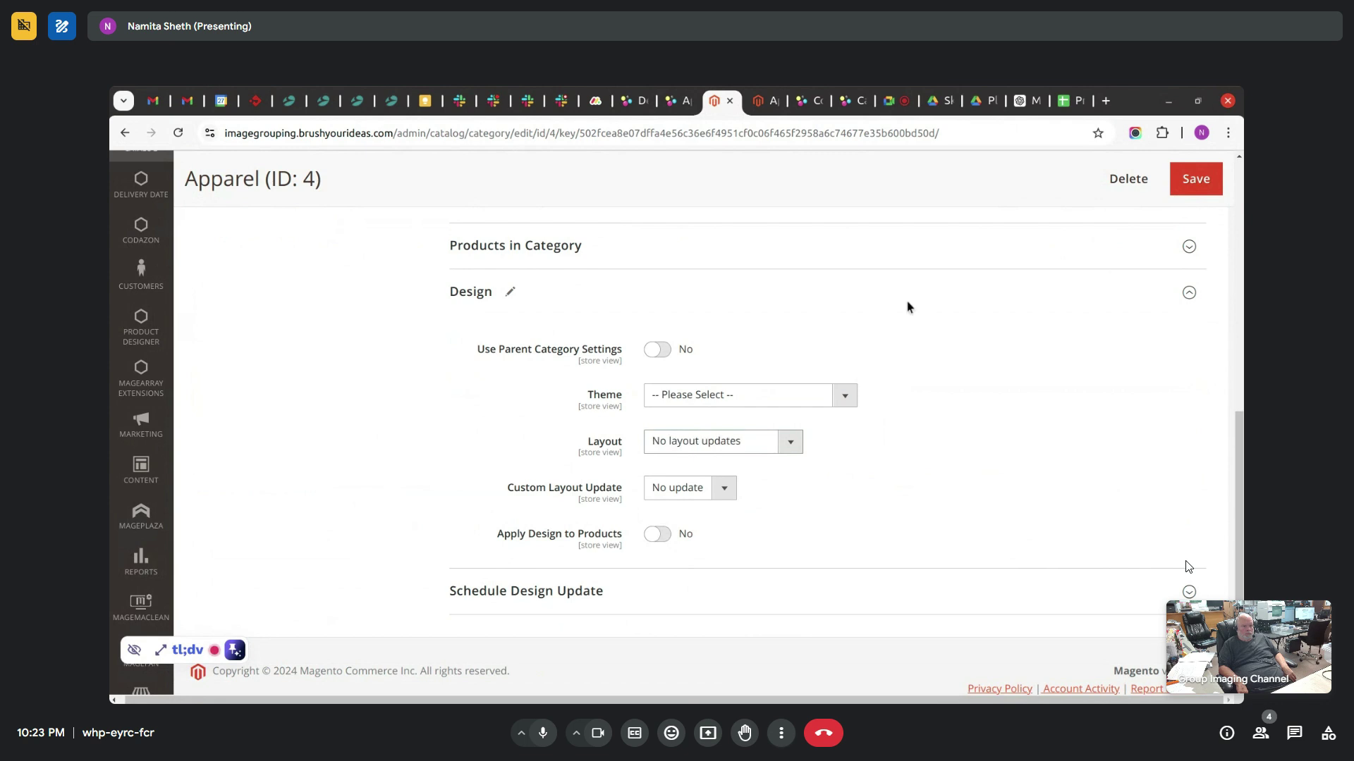
{"action": "left_click", "coordinate": [1197, 185]}
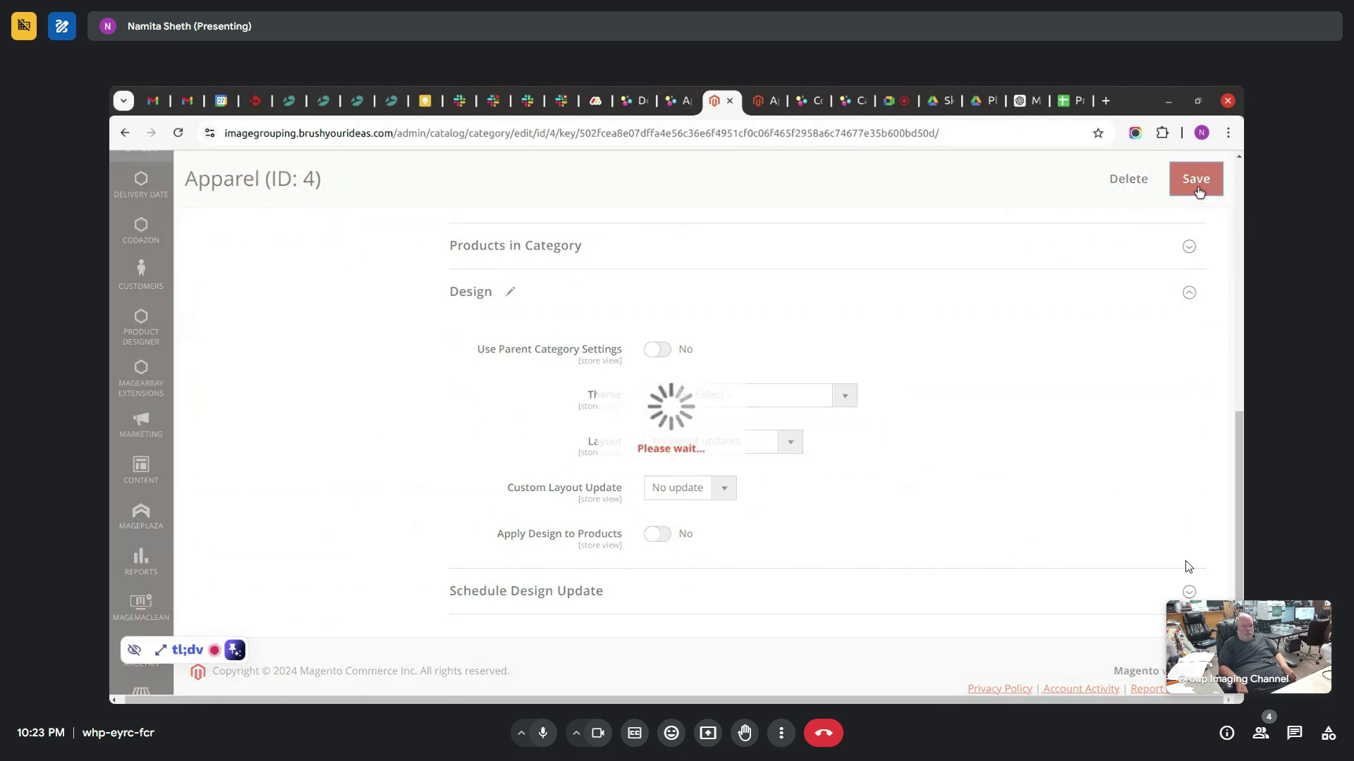
- Reload the Apparel storefront page to check its layout and return to the category's edit page
{"action": "left_click", "coordinate": [680, 101]}
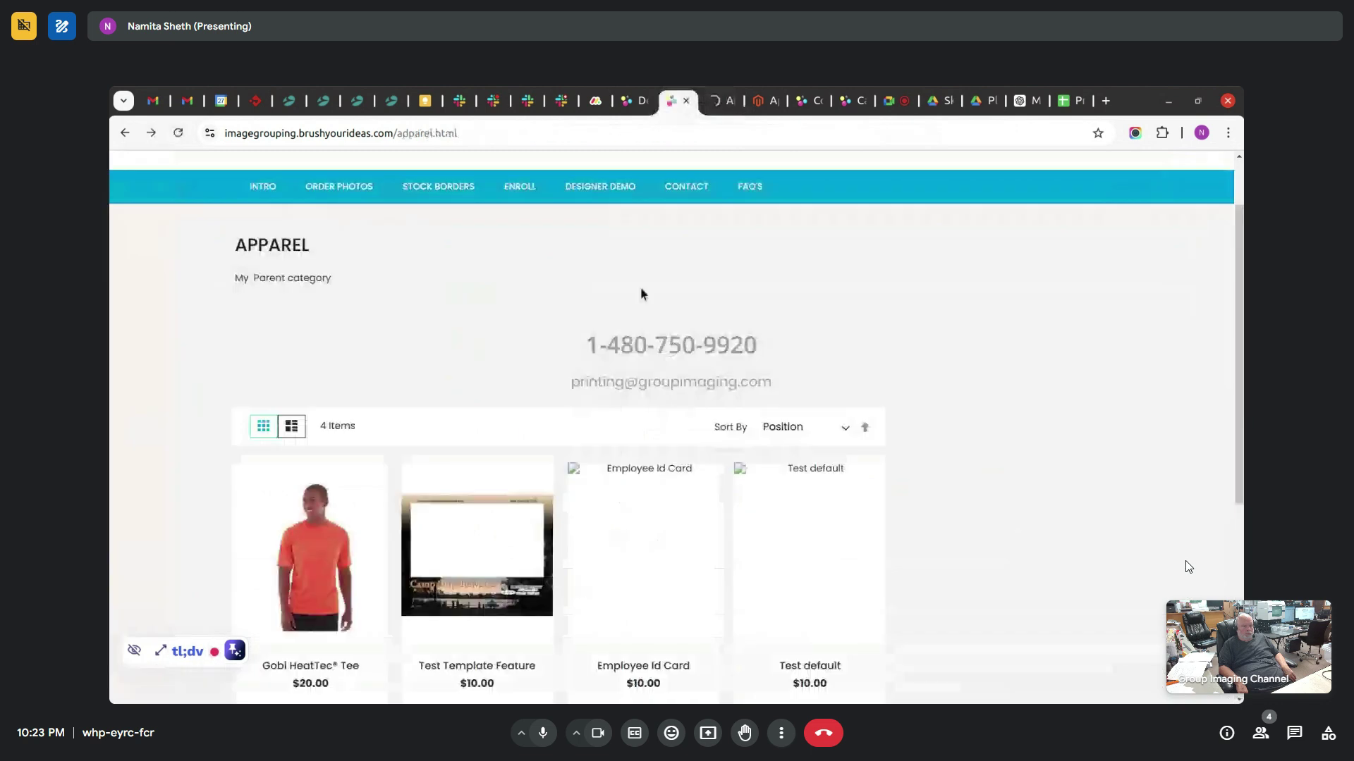
{"action": "key", "text": "F5"}
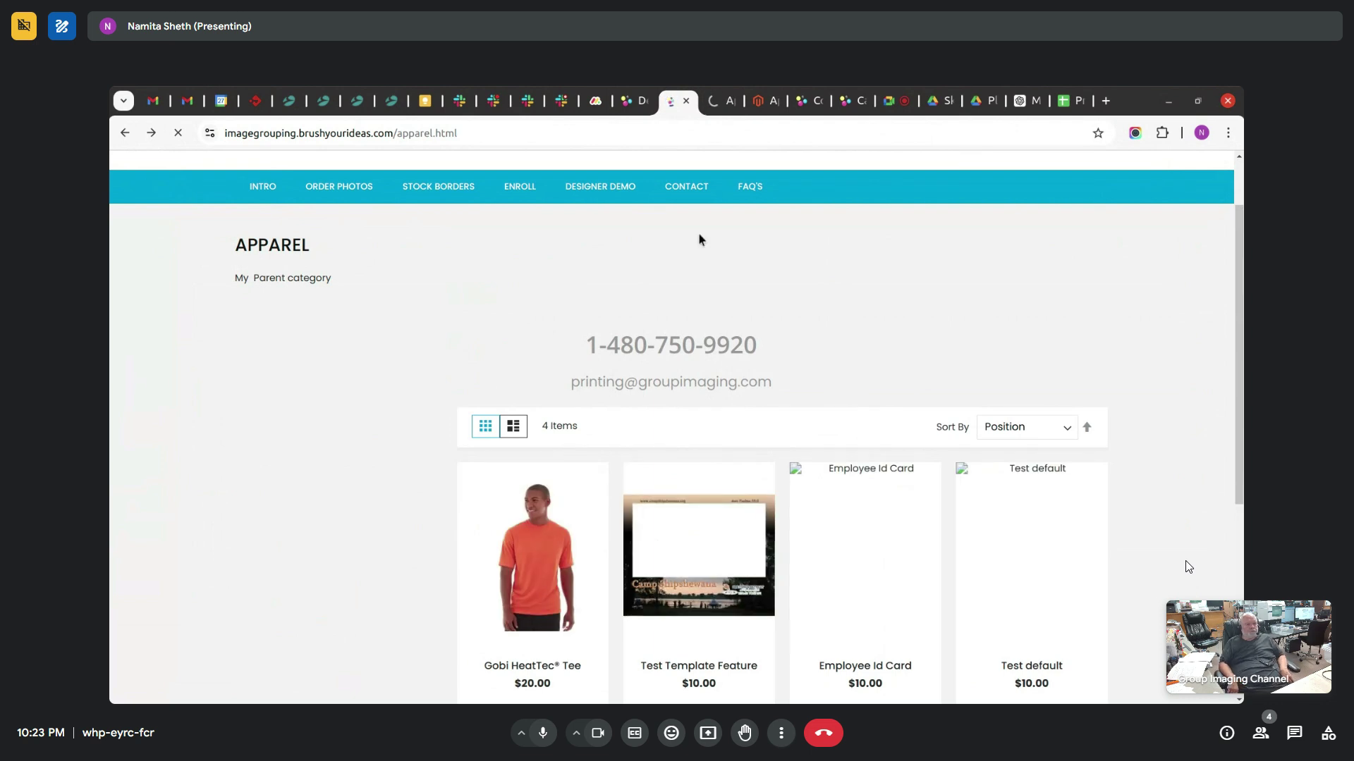
{"action": "left_click", "coordinate": [718, 104]}
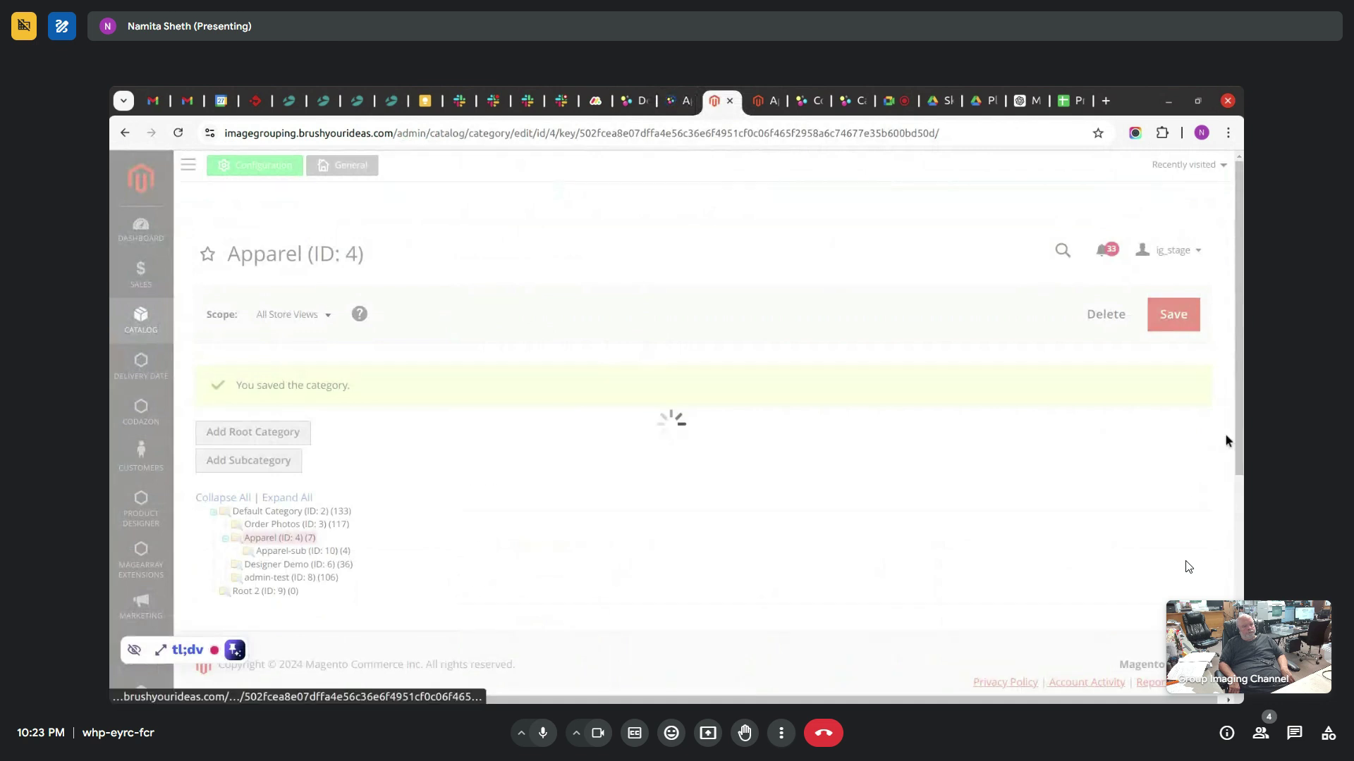
- Expand the Apparel category's Design and Schedule Design Update sections, pointing out the Apply Design to Products option
{"action": "left_click_drag", "start_coordinate": [1240, 443], "coordinate": [1239, 634]}
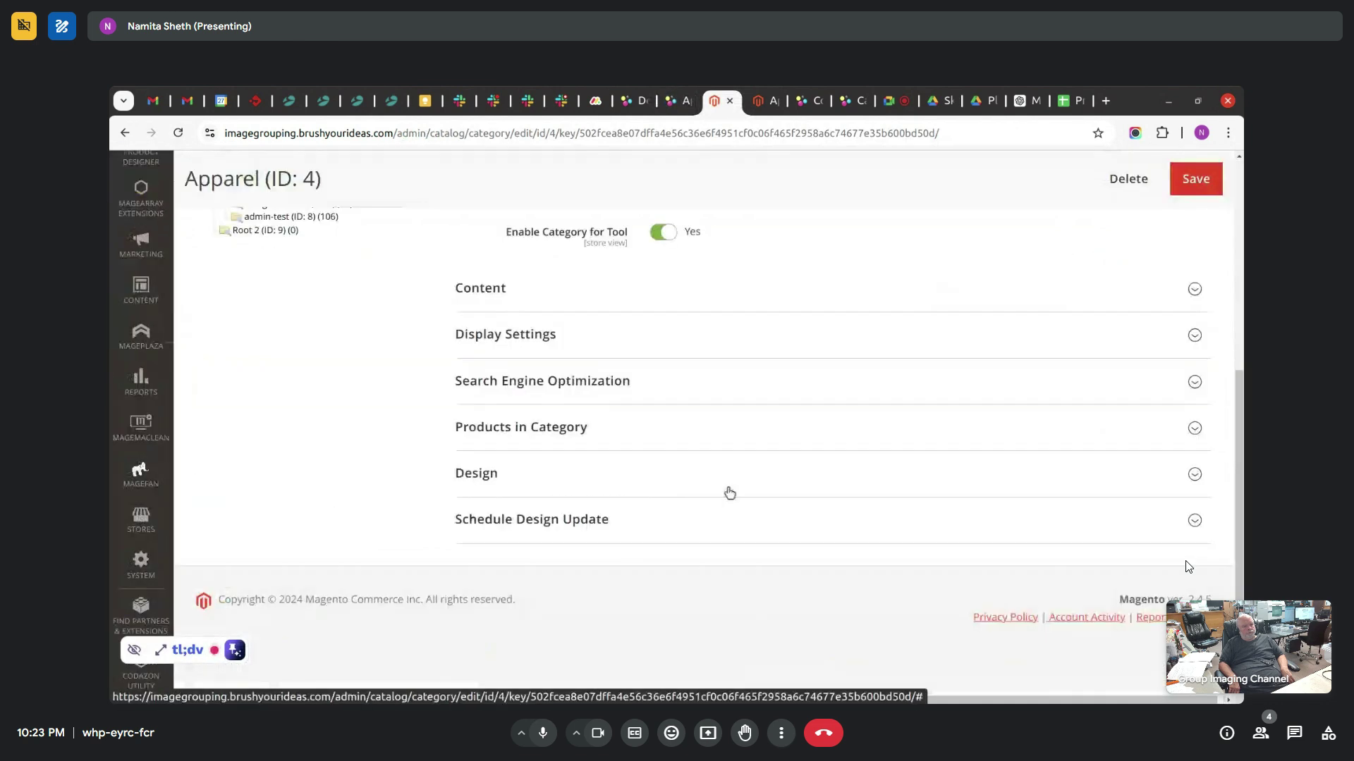
{"action": "left_click", "coordinate": [724, 485]}
{"action": "scroll", "coordinate": [1188, 566], "scroll_direction": "down", "scroll_amount": 3}
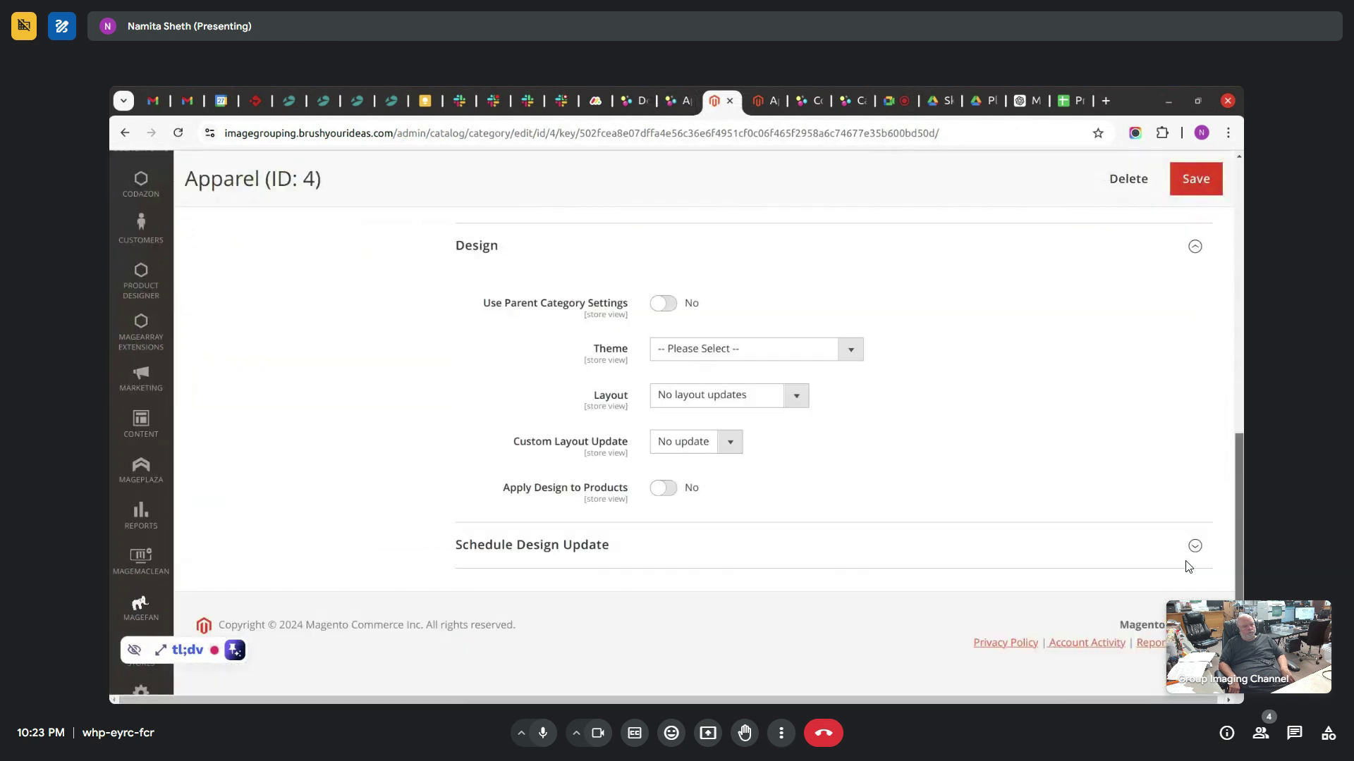
{"action": "left_click_drag", "start_coordinate": [501, 488], "coordinate": [650, 503]}
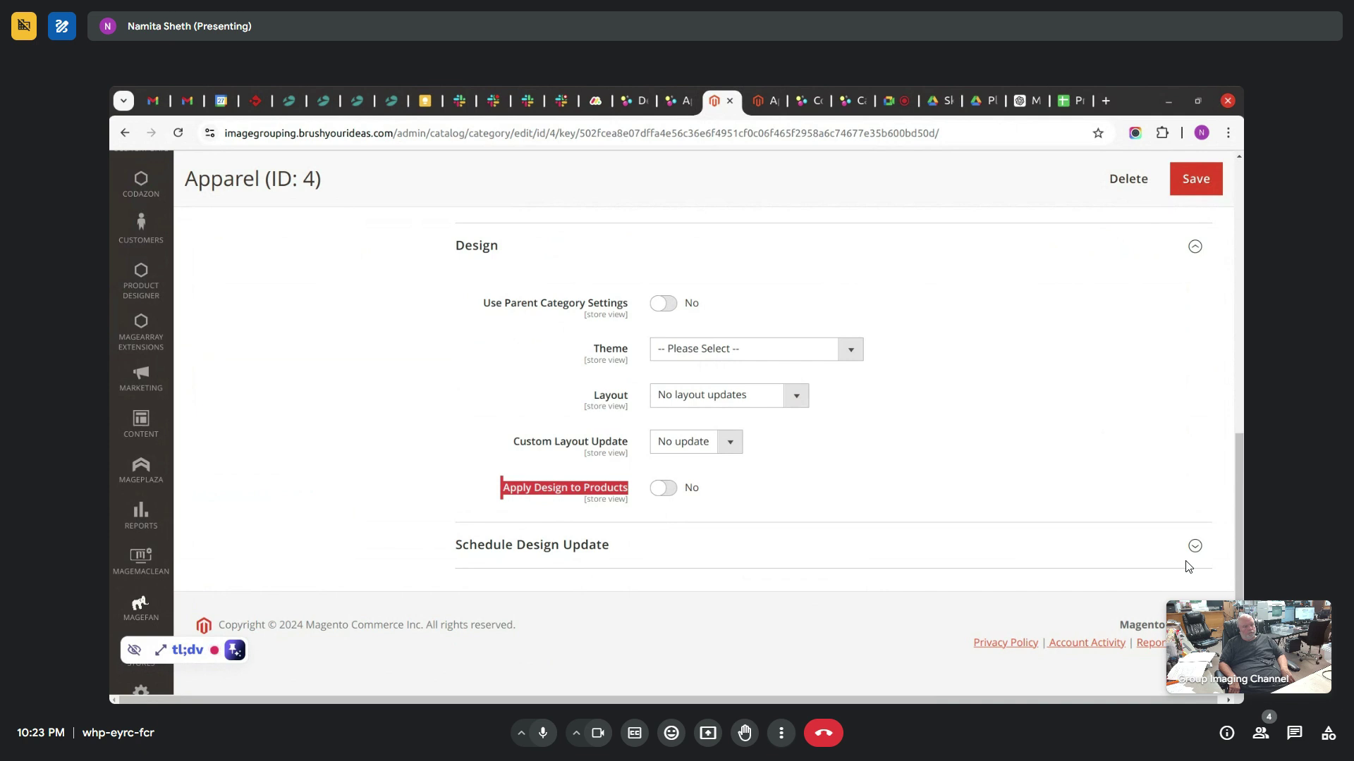
{"action": "left_click", "coordinate": [671, 554]}
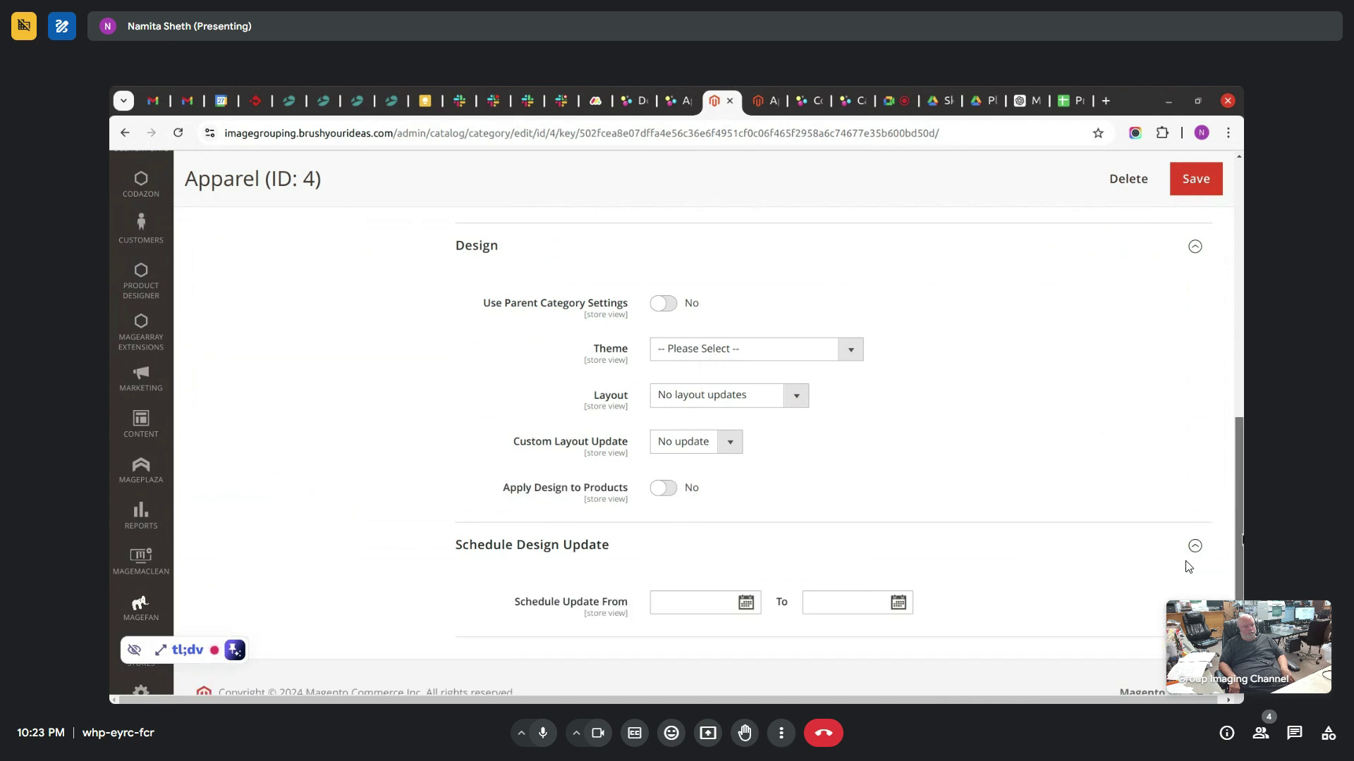
{"action": "scroll", "coordinate": [1188, 566], "scroll_direction": "down", "scroll_amount": 1}
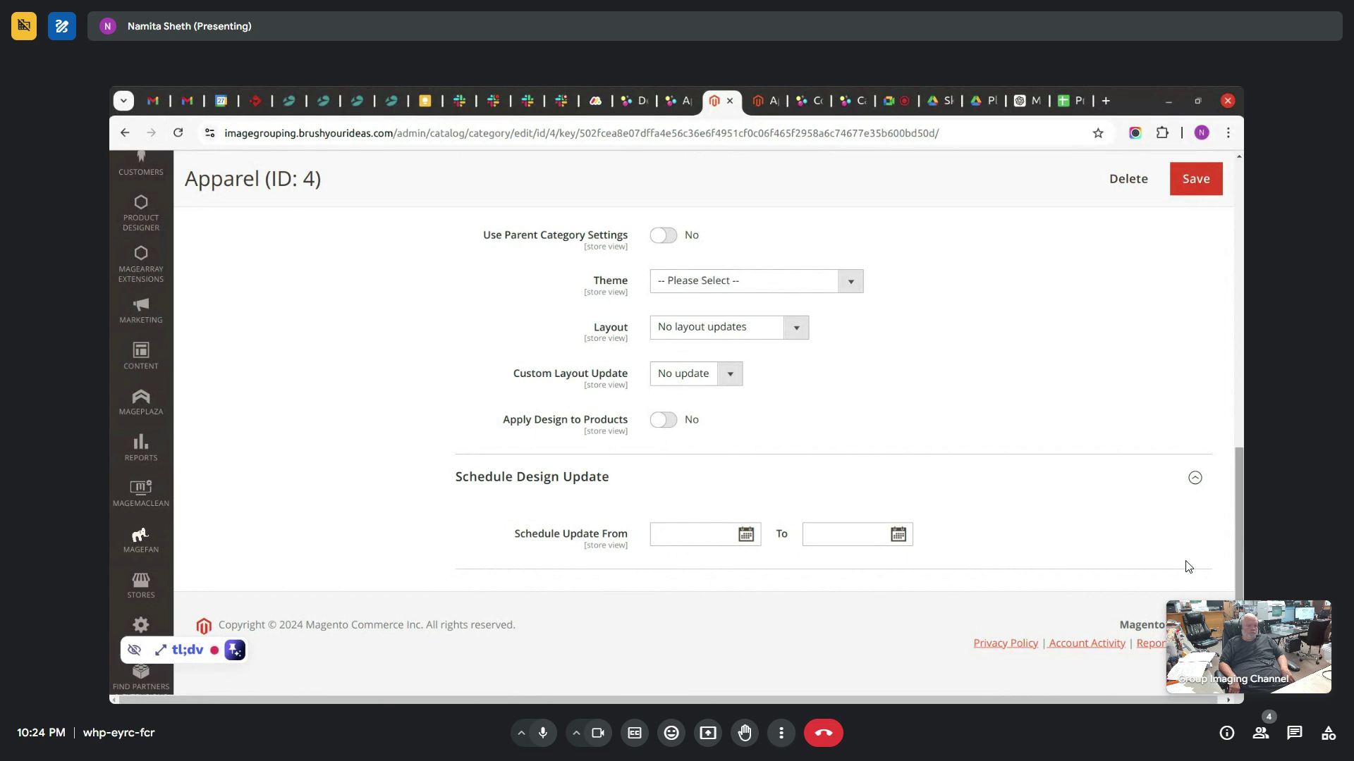
- Set the Apparel category's layout to 3 columns
{"action": "left_click", "coordinate": [719, 331]}
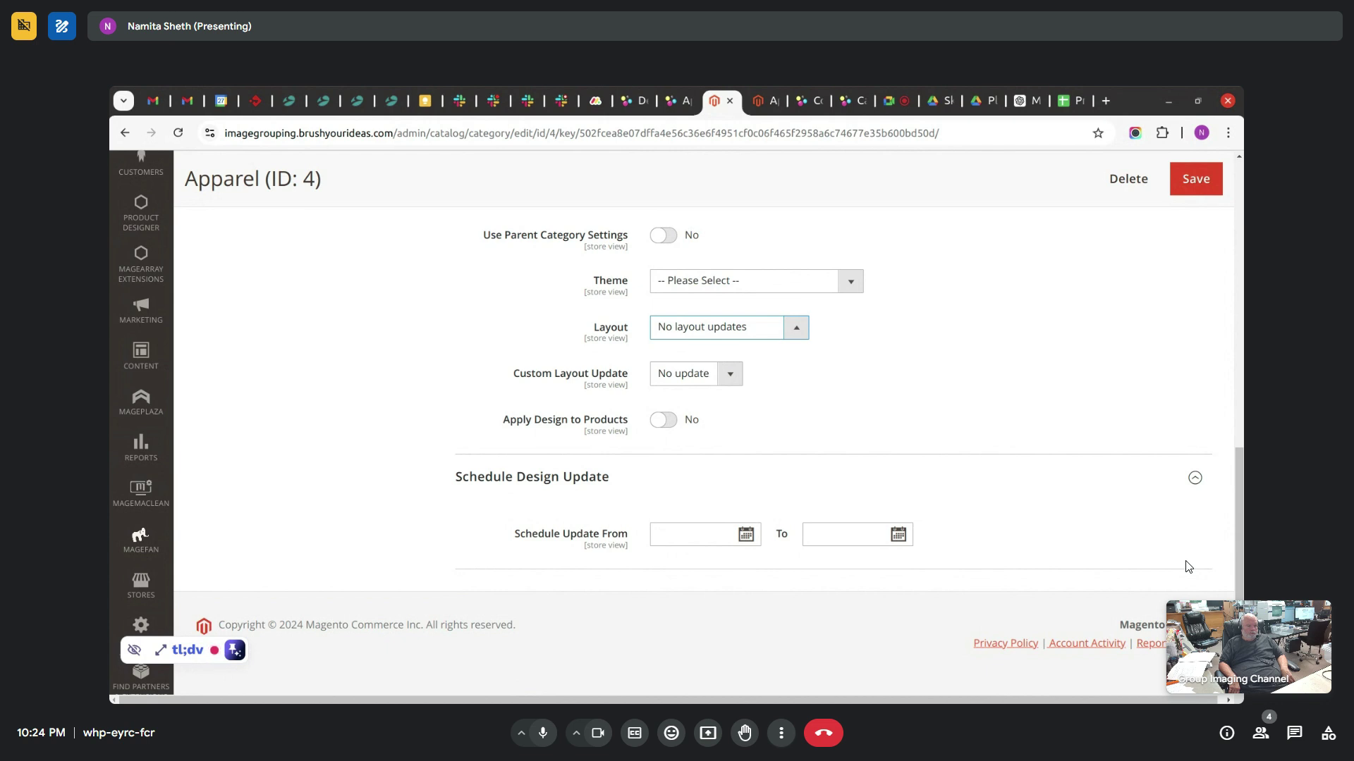
{"action": "key", "text": "Down"}
{"action": "key", "text": "Down"}
{"action": "key", "text": "Down"}
{"action": "key", "text": "Return"}
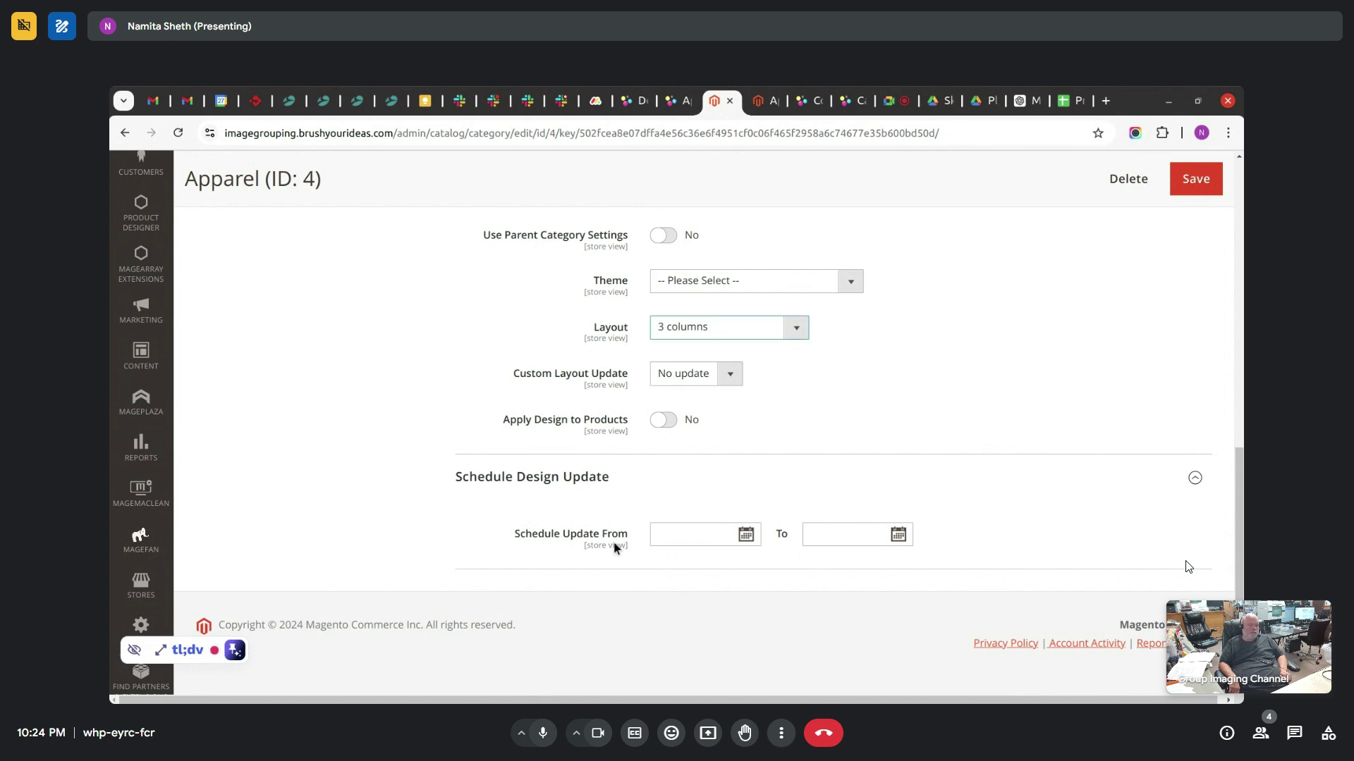
- Schedule the Apparel category's design update from 12/25/2024 to 12/26/2024
{"action": "left_click", "coordinate": [744, 538]}
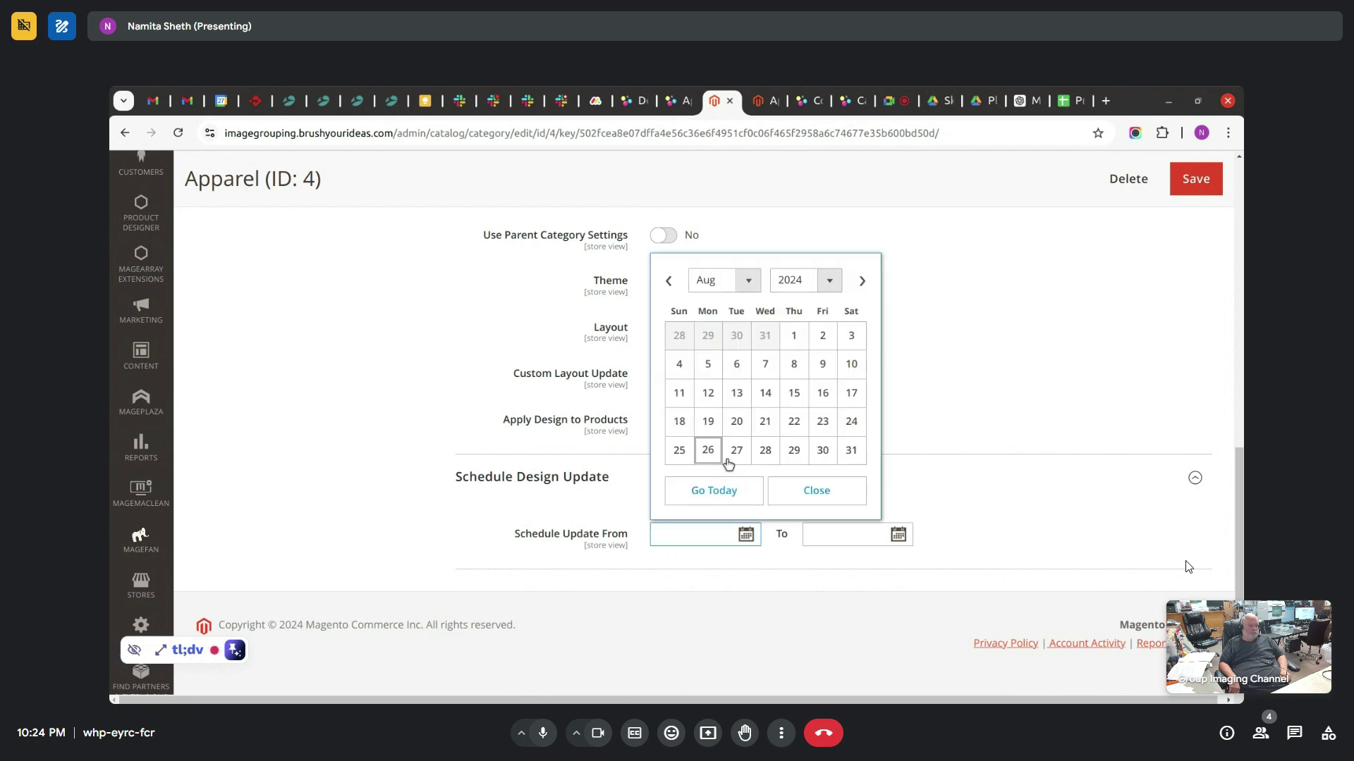
{"action": "left_click", "coordinate": [759, 289]}
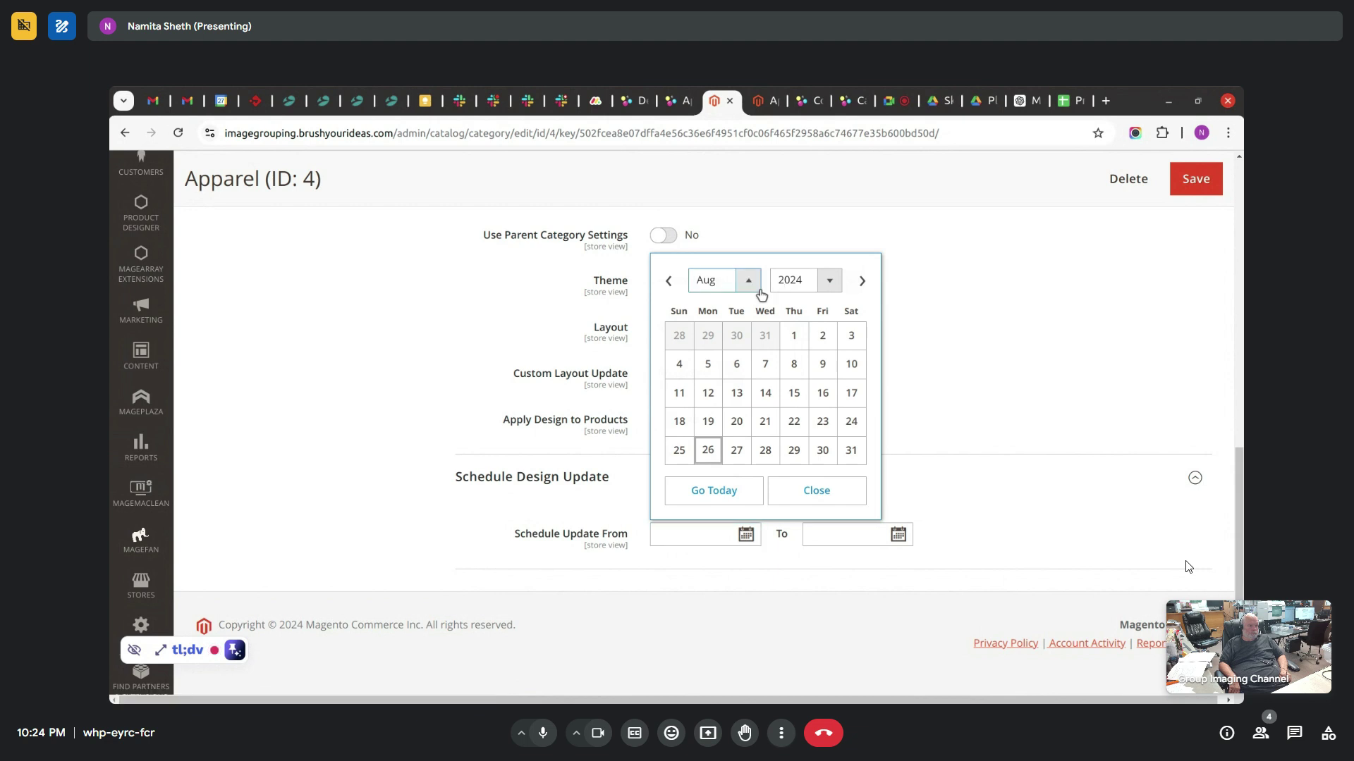
{"action": "left_click", "coordinate": [741, 463]}
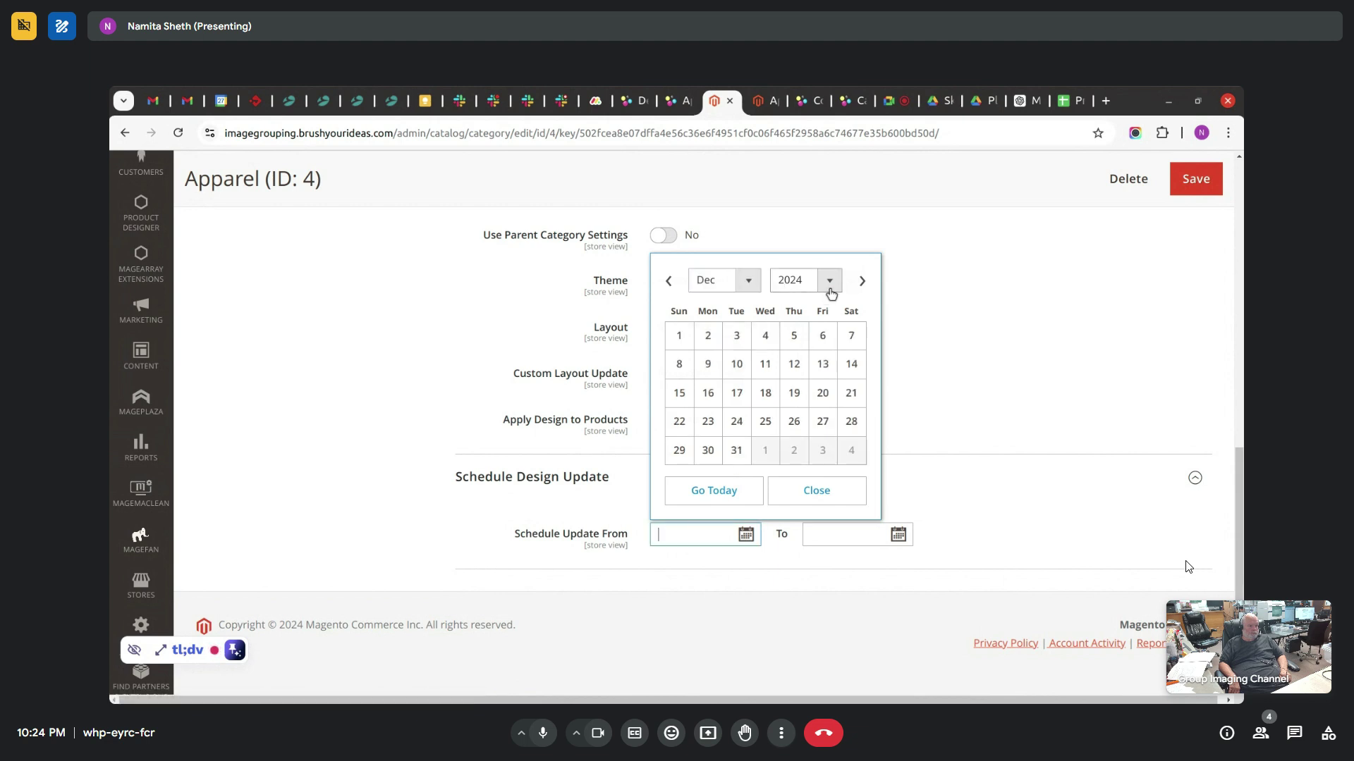
{"action": "left_click", "coordinate": [773, 433]}
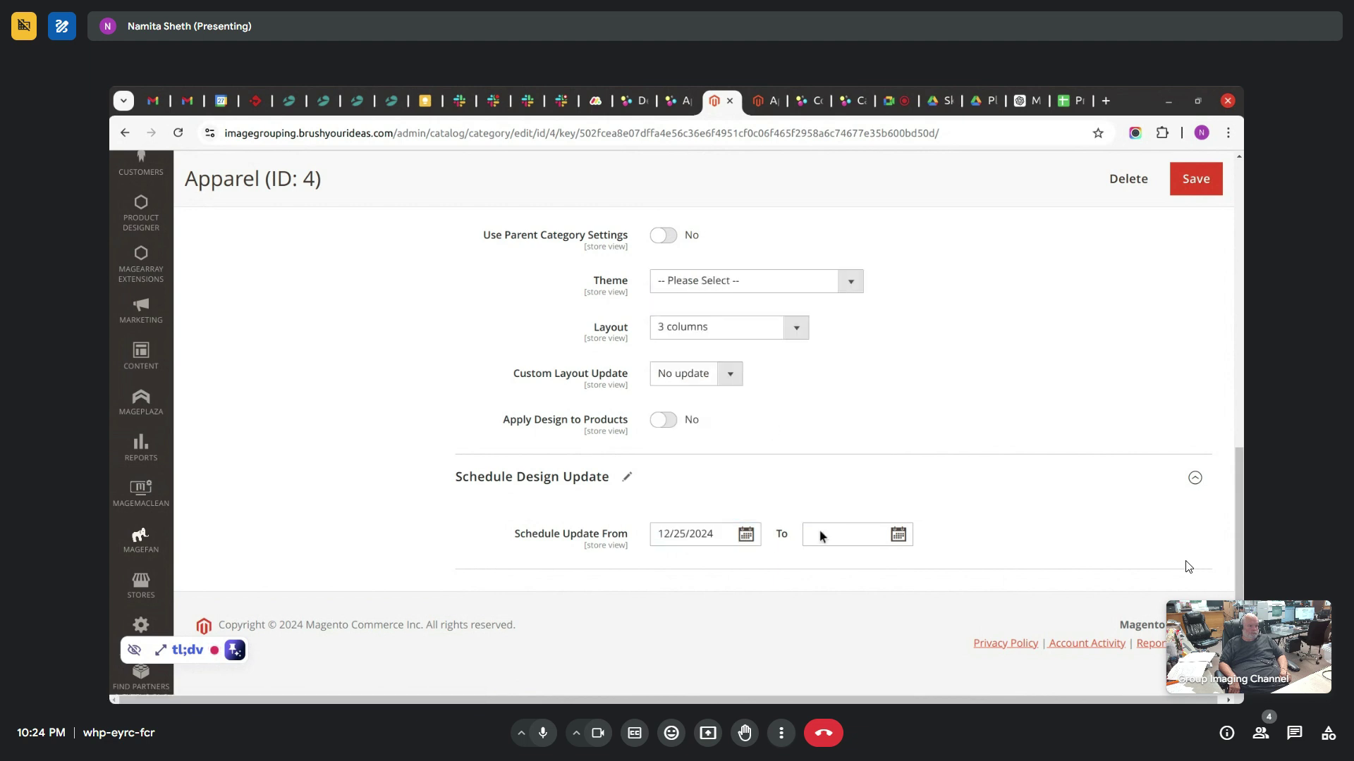
{"action": "left_click", "coordinate": [899, 535]}
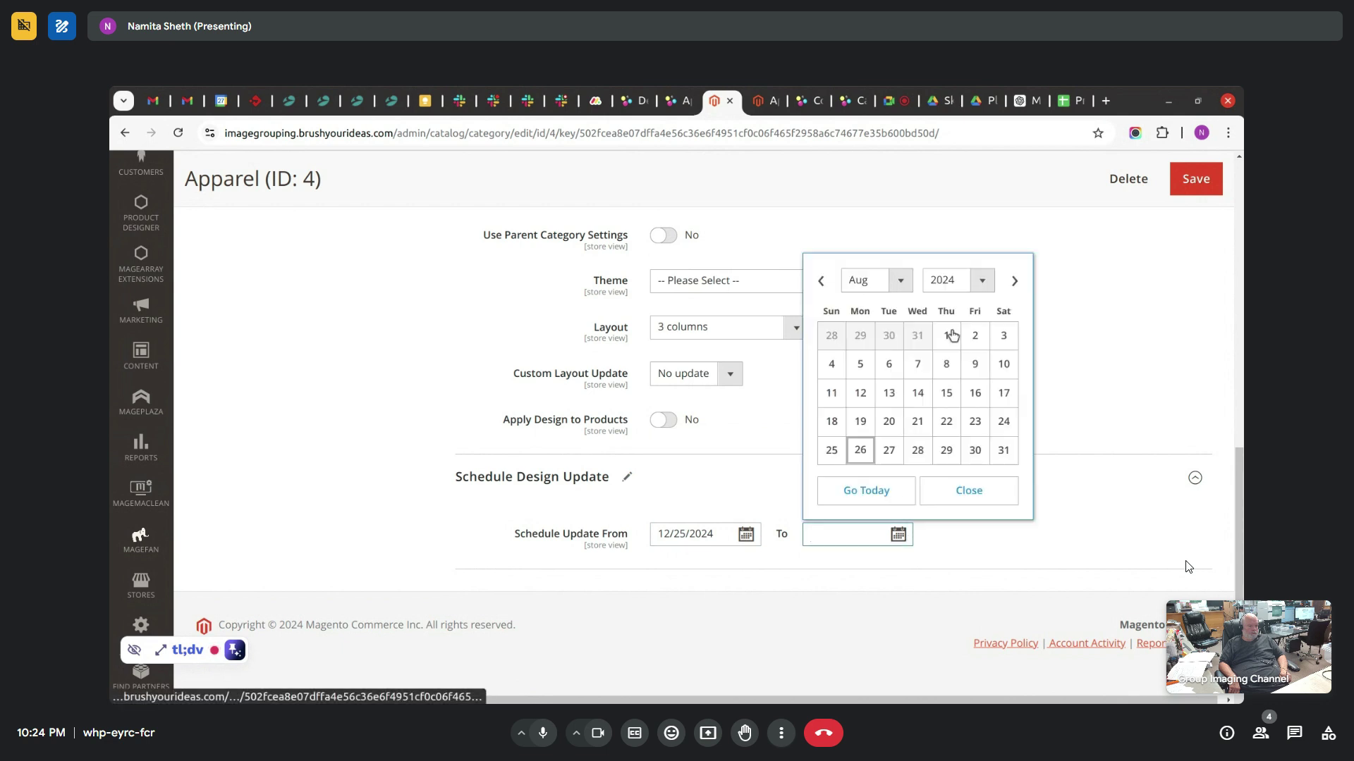
{"action": "left_click", "coordinate": [889, 459]}
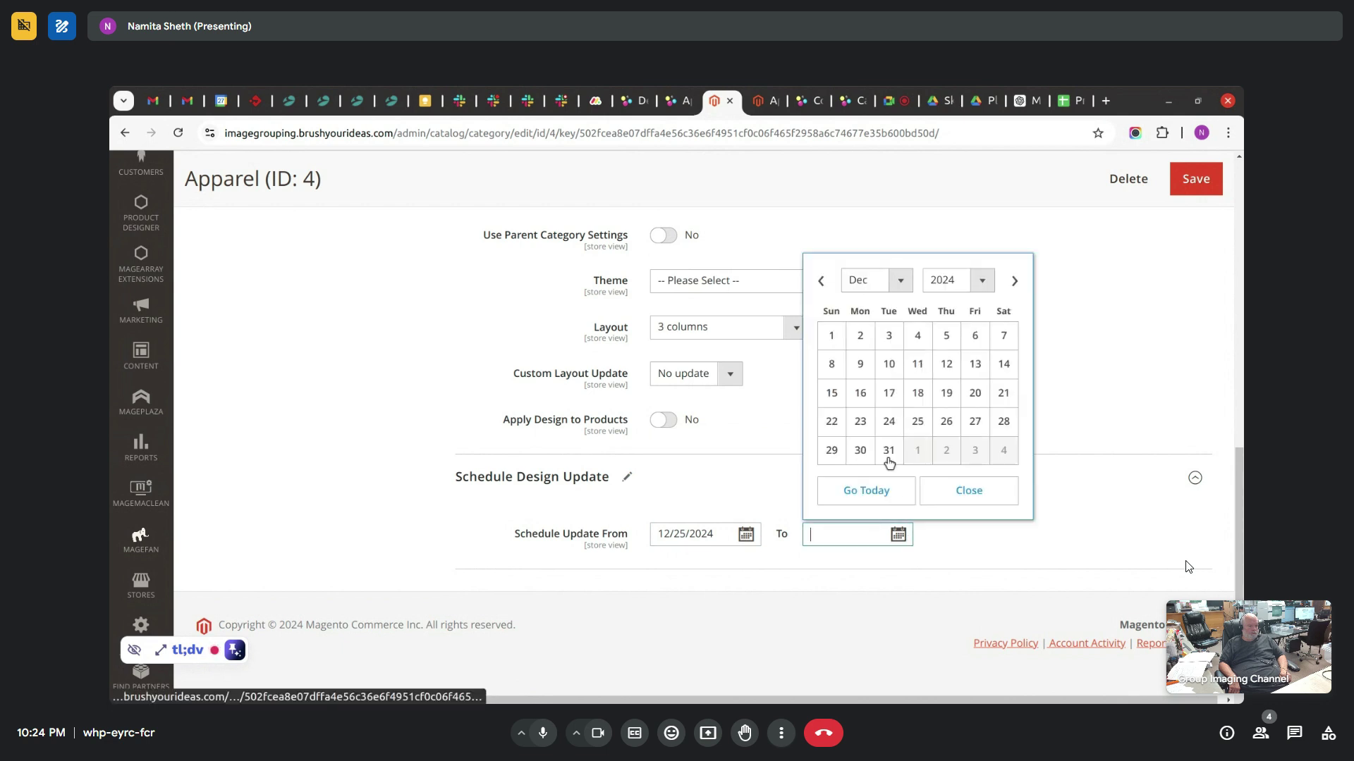
{"action": "left_click", "coordinate": [953, 425]}
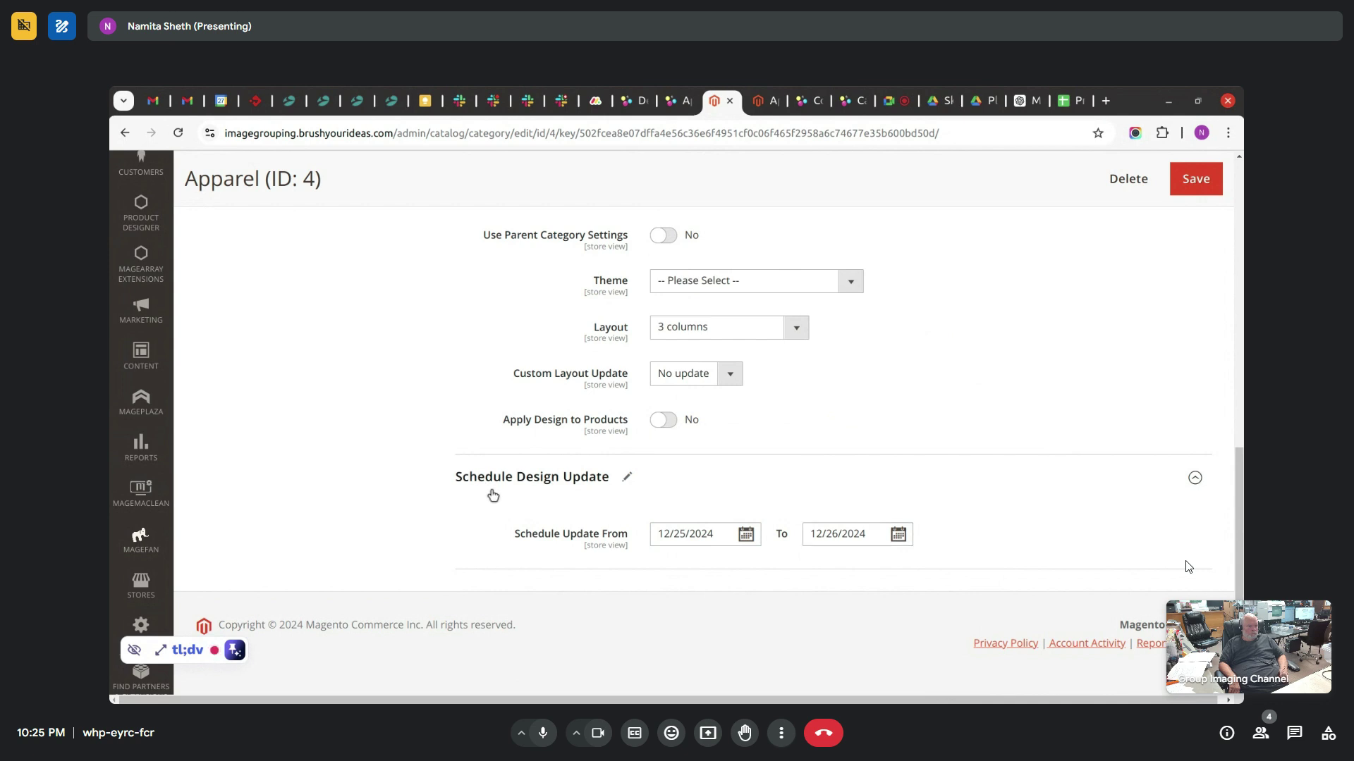
- Recheck the Apparel category's layout and scheduled update dates, and save the category
{"action": "left_click", "coordinate": [543, 495]}
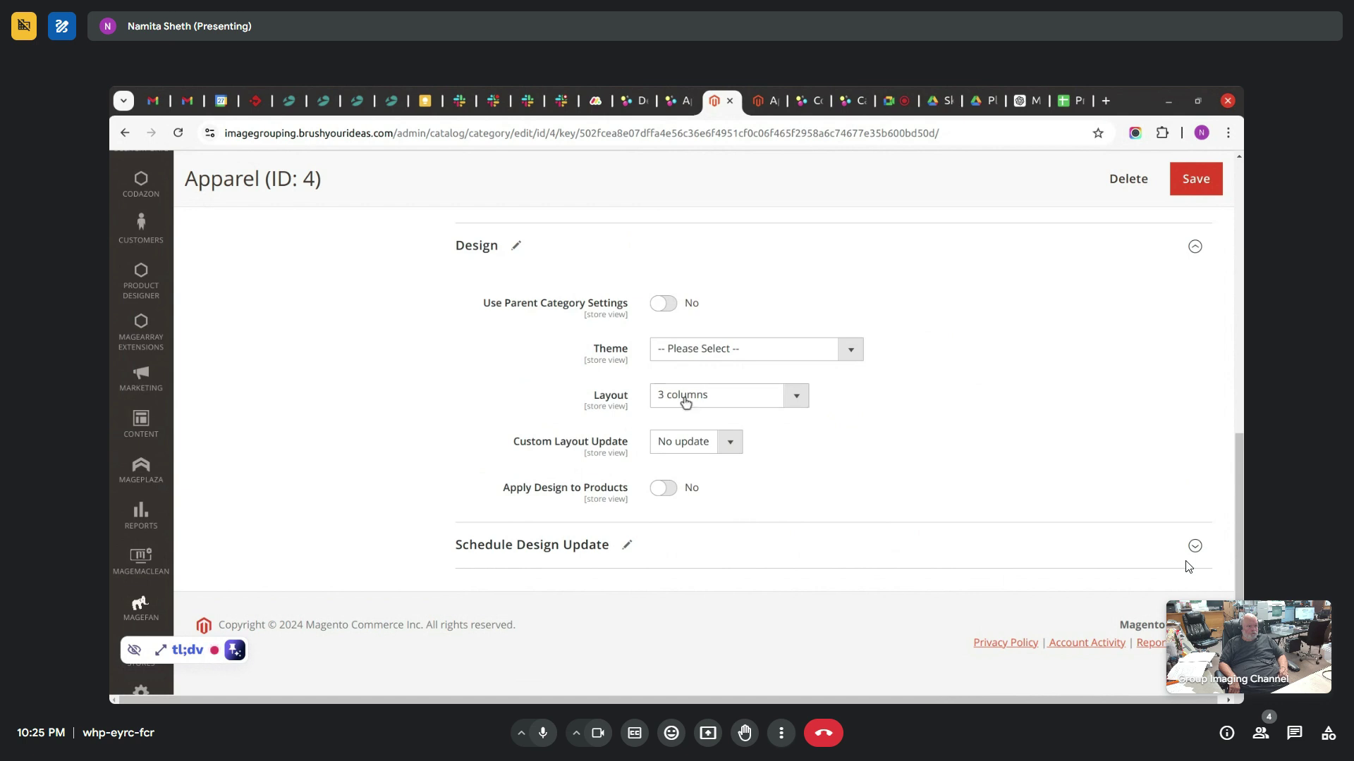
{"action": "left_click", "coordinate": [623, 554]}
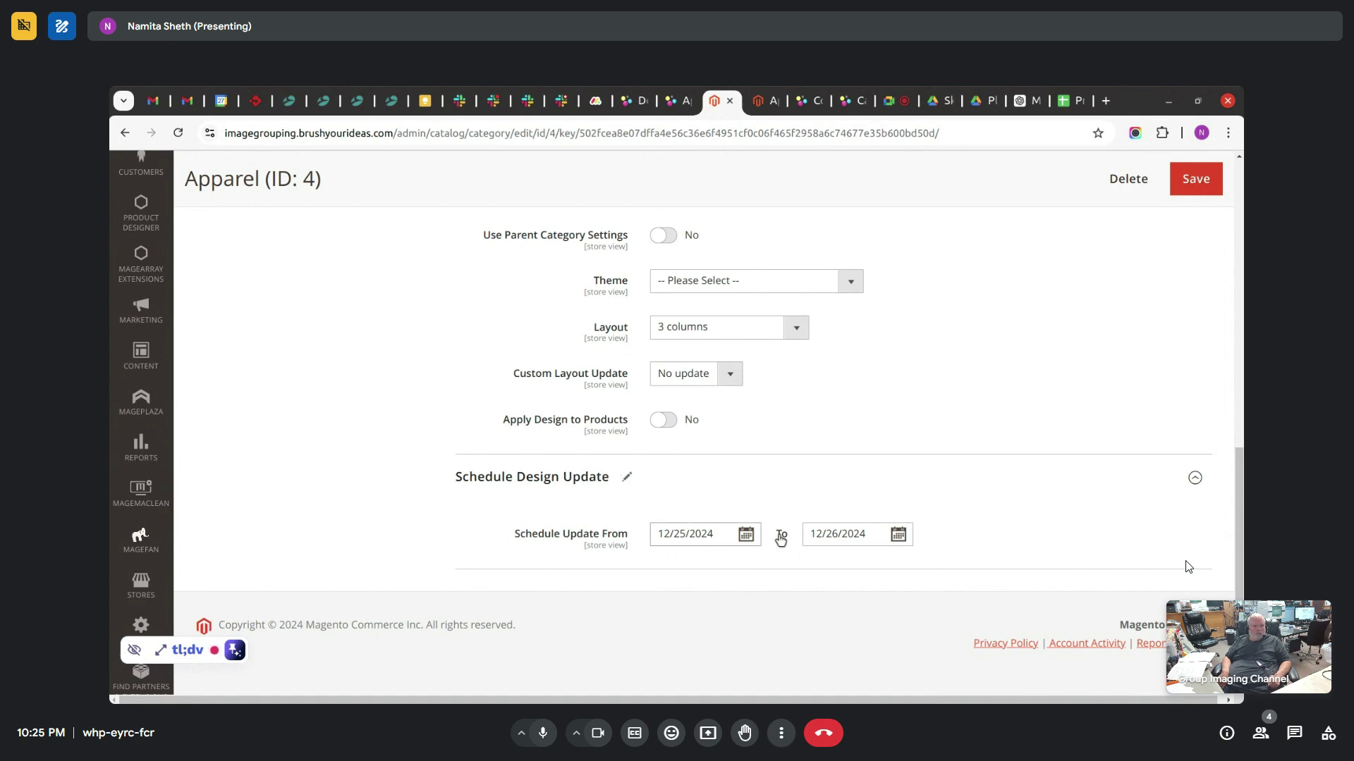
{"action": "left_click", "coordinate": [1196, 178]}
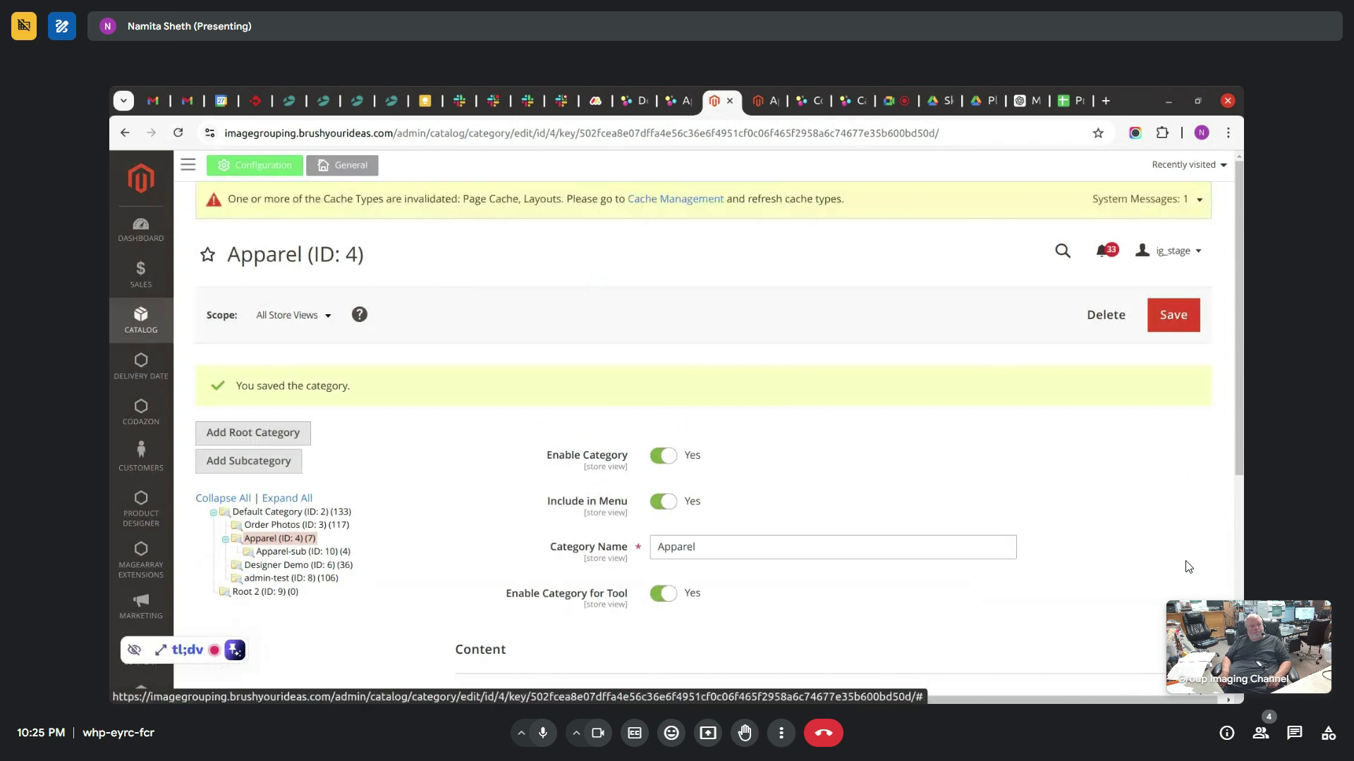
- Look over the saved Apparel category page and flush the Magento cache
{"action": "scroll", "coordinate": [1189, 567], "scroll_direction": "down", "scroll_amount": 4}
{"action": "left_click", "coordinate": [1189, 566]}
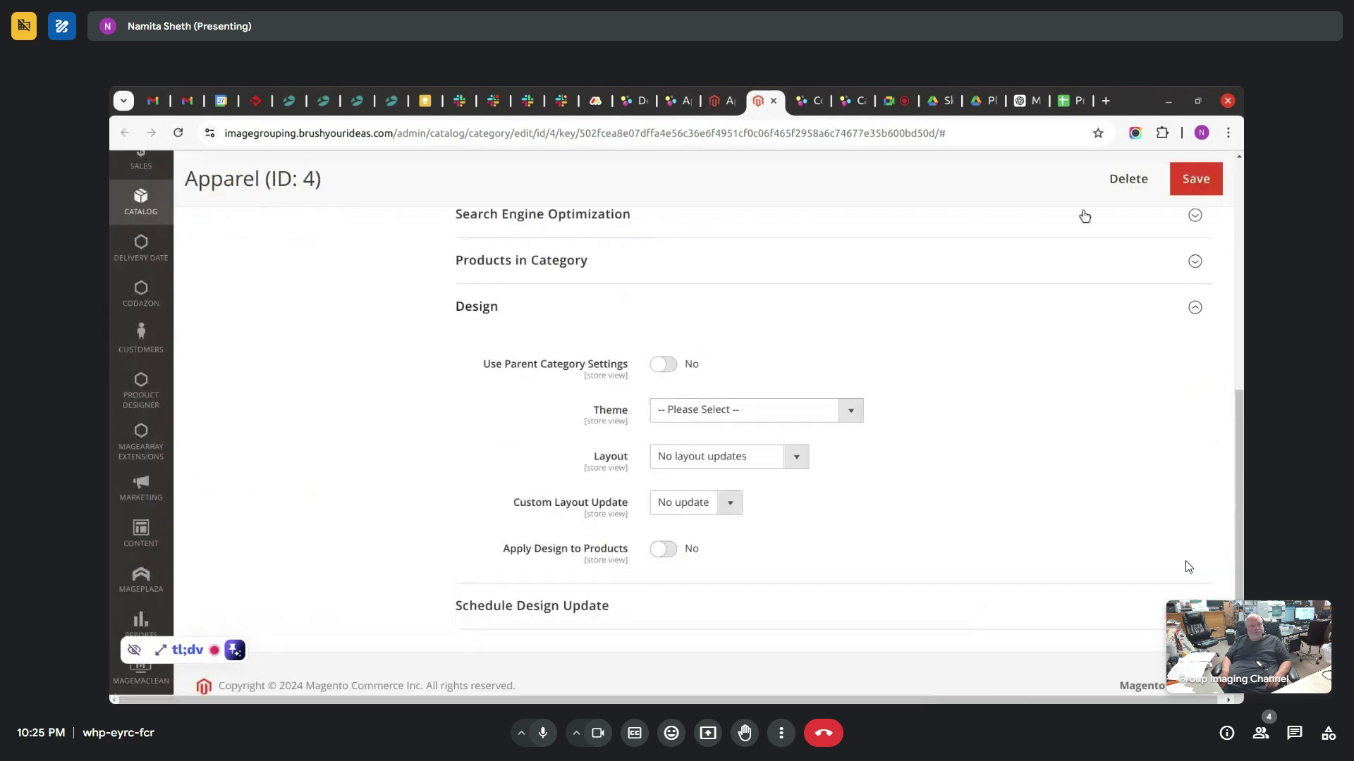
{"action": "left_click", "coordinate": [849, 101]}
{"action": "left_click", "coordinate": [1079, 311]}
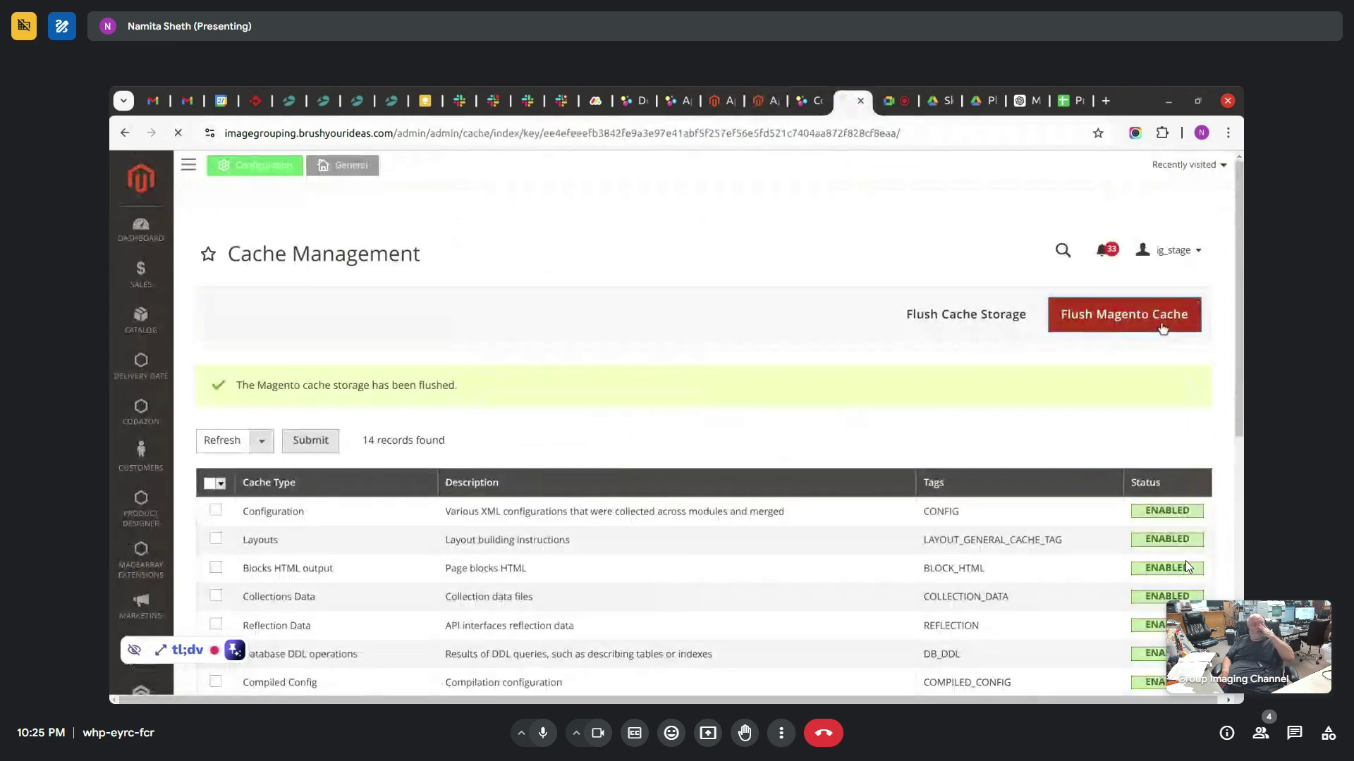
- Reload the Apparel storefront page and check how its layout looks with the scheduled design update
{"action": "left_click", "coordinate": [762, 101]}
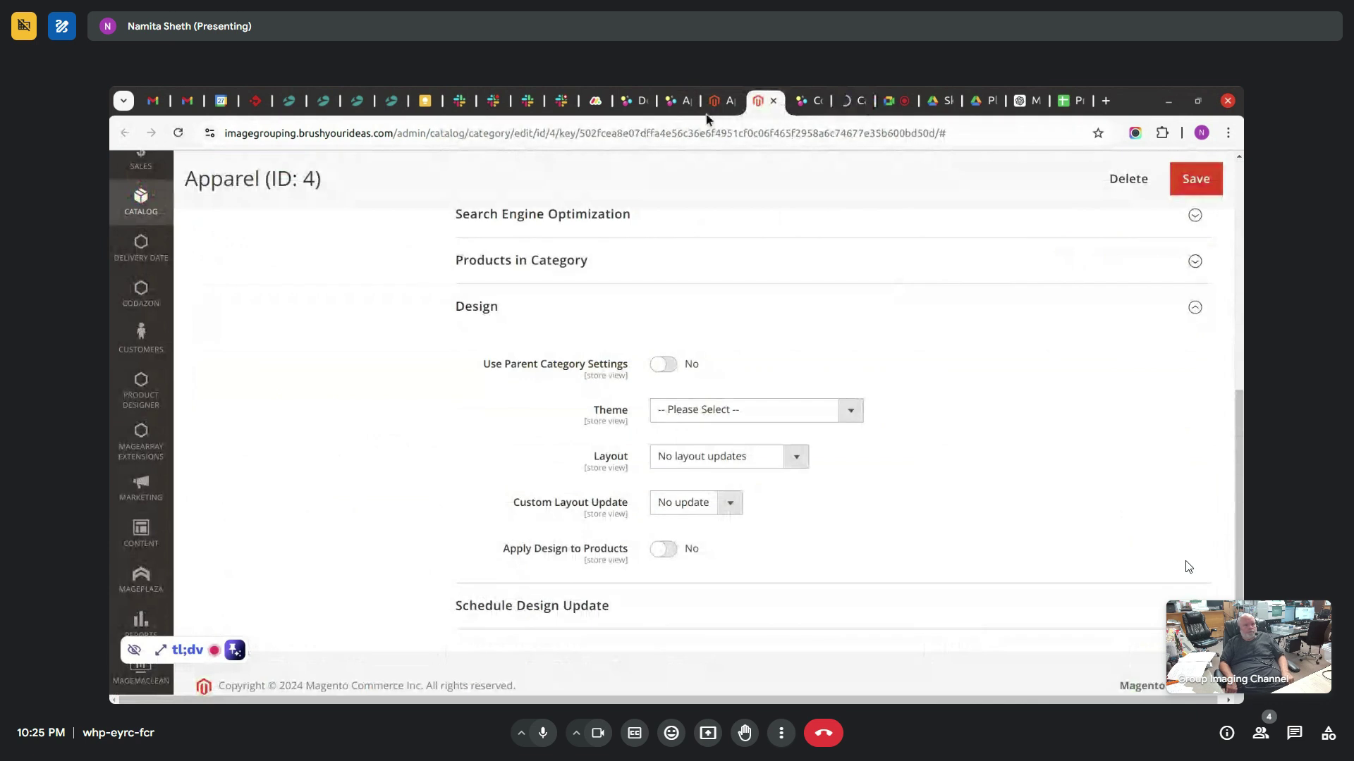
{"action": "left_click", "coordinate": [673, 102]}
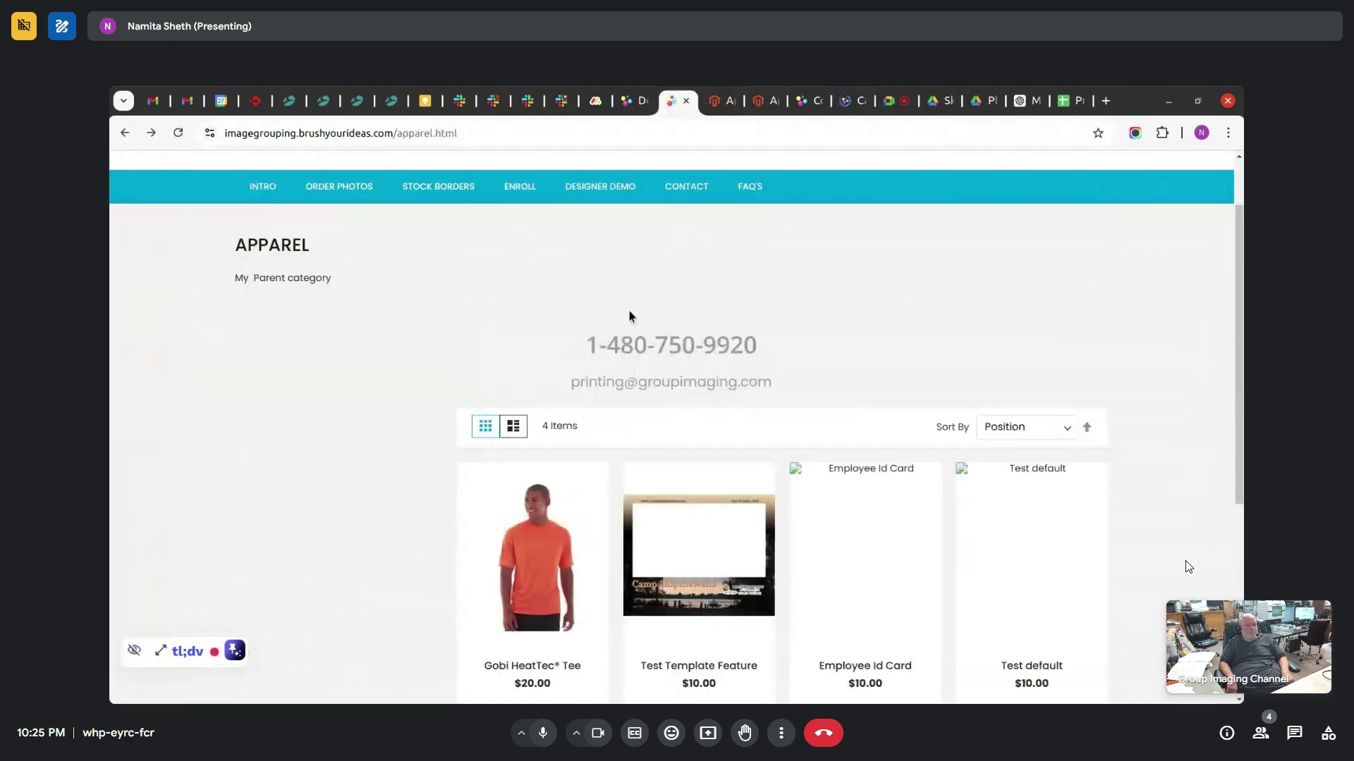
{"action": "key", "text": "F5"}
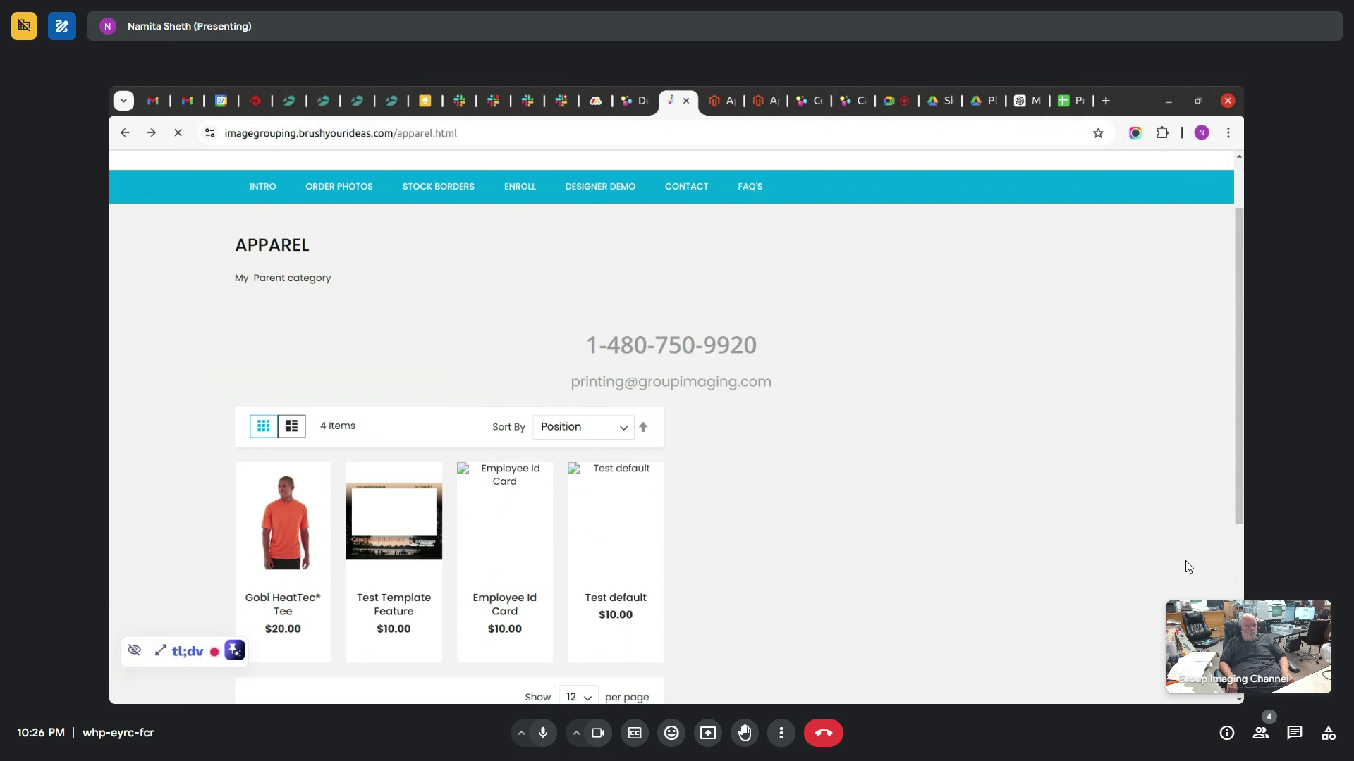
- Expand the Apparel category's design and scheduled update settings in the admin and set the layout to No layout updates
{"action": "left_click", "coordinate": [742, 101]}
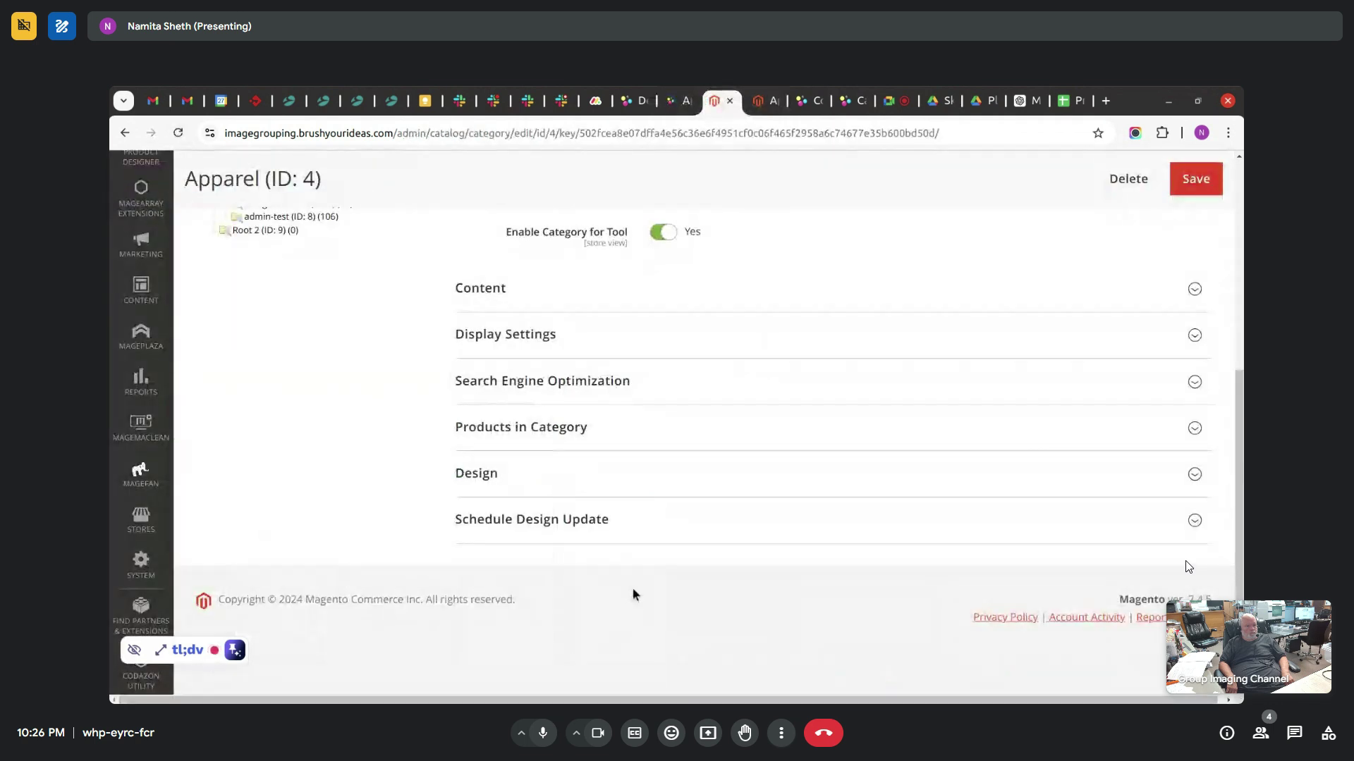
{"action": "left_click", "coordinate": [644, 524]}
{"action": "left_click", "coordinate": [704, 483]}
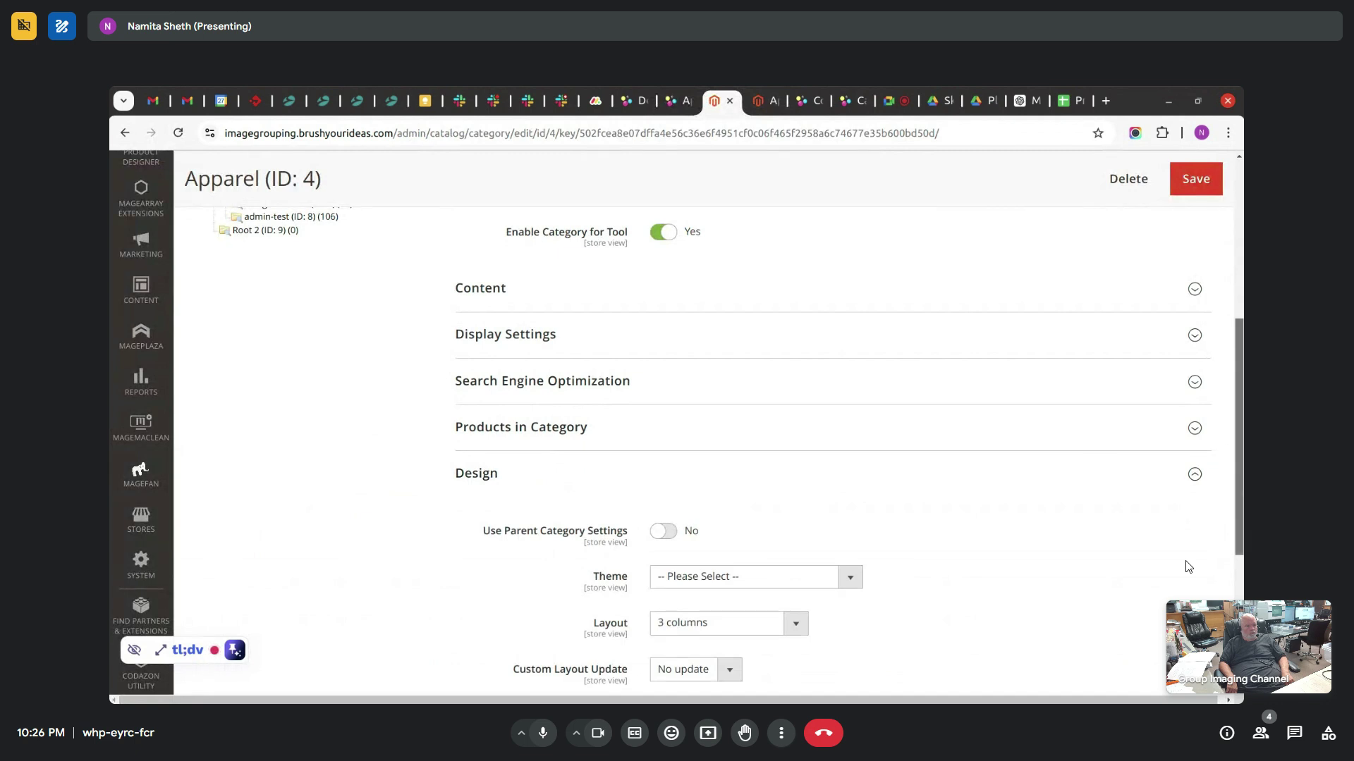
{"action": "scroll", "coordinate": [1102, 463], "scroll_direction": "down", "scroll_amount": 2}
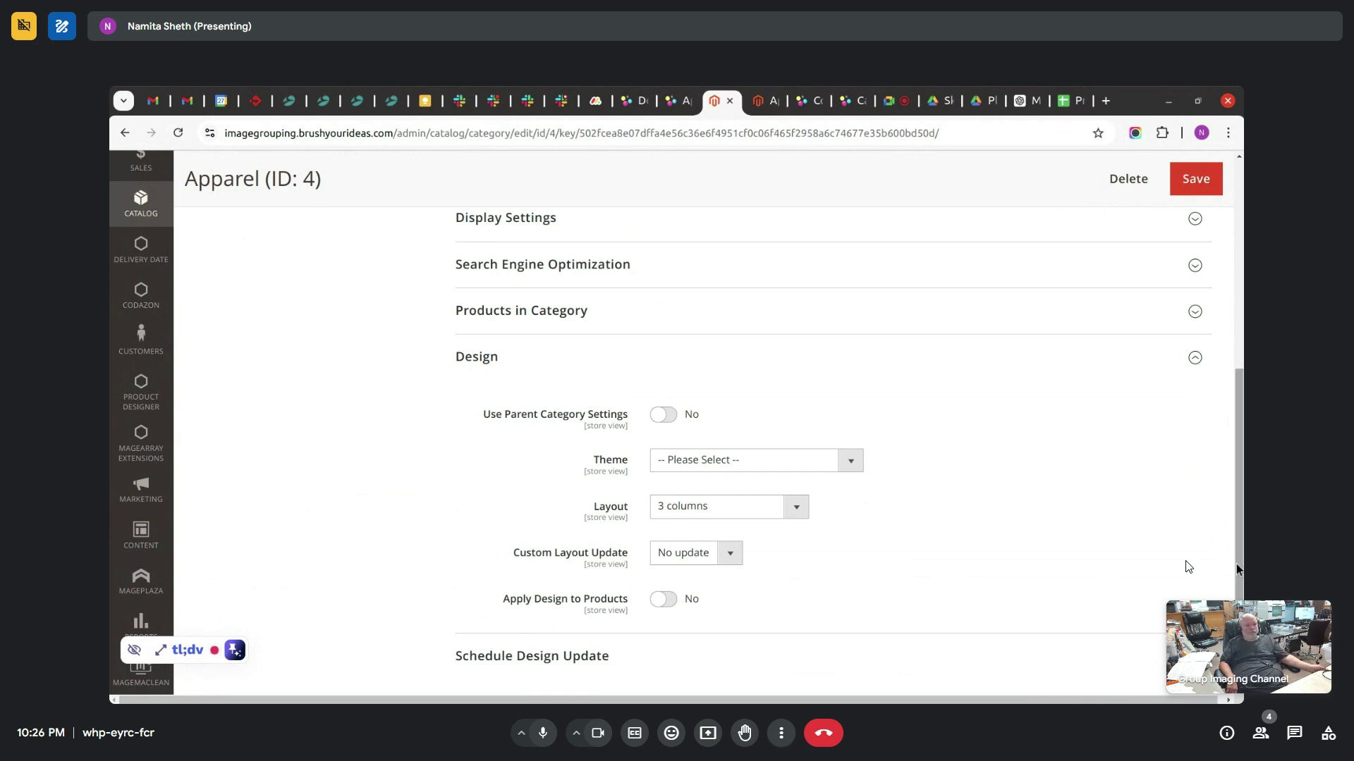
{"action": "scroll", "coordinate": [1188, 566], "scroll_direction": "down", "scroll_amount": 2}
{"action": "scroll", "coordinate": [1189, 566], "scroll_direction": "down", "scroll_amount": 2}
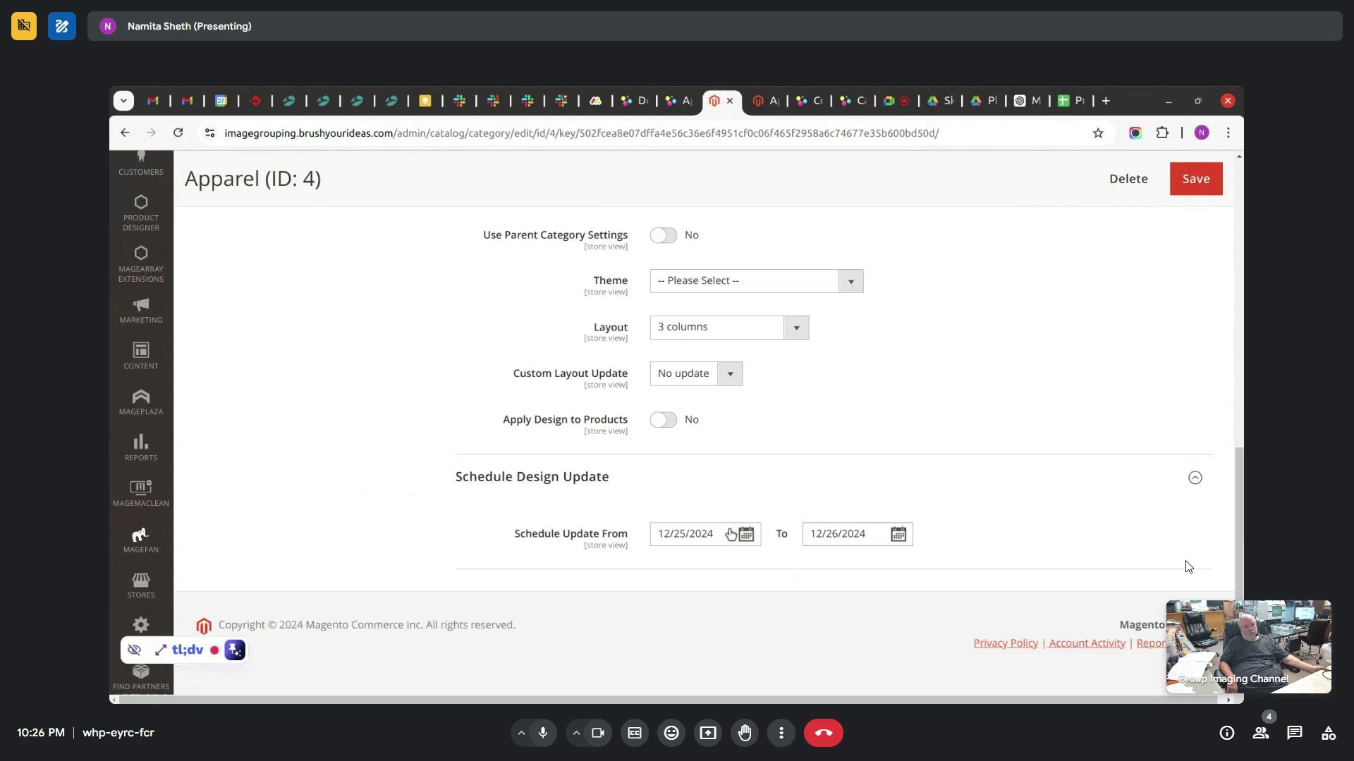
{"action": "left_click", "coordinate": [762, 337]}
{"action": "left_click", "coordinate": [760, 358]}
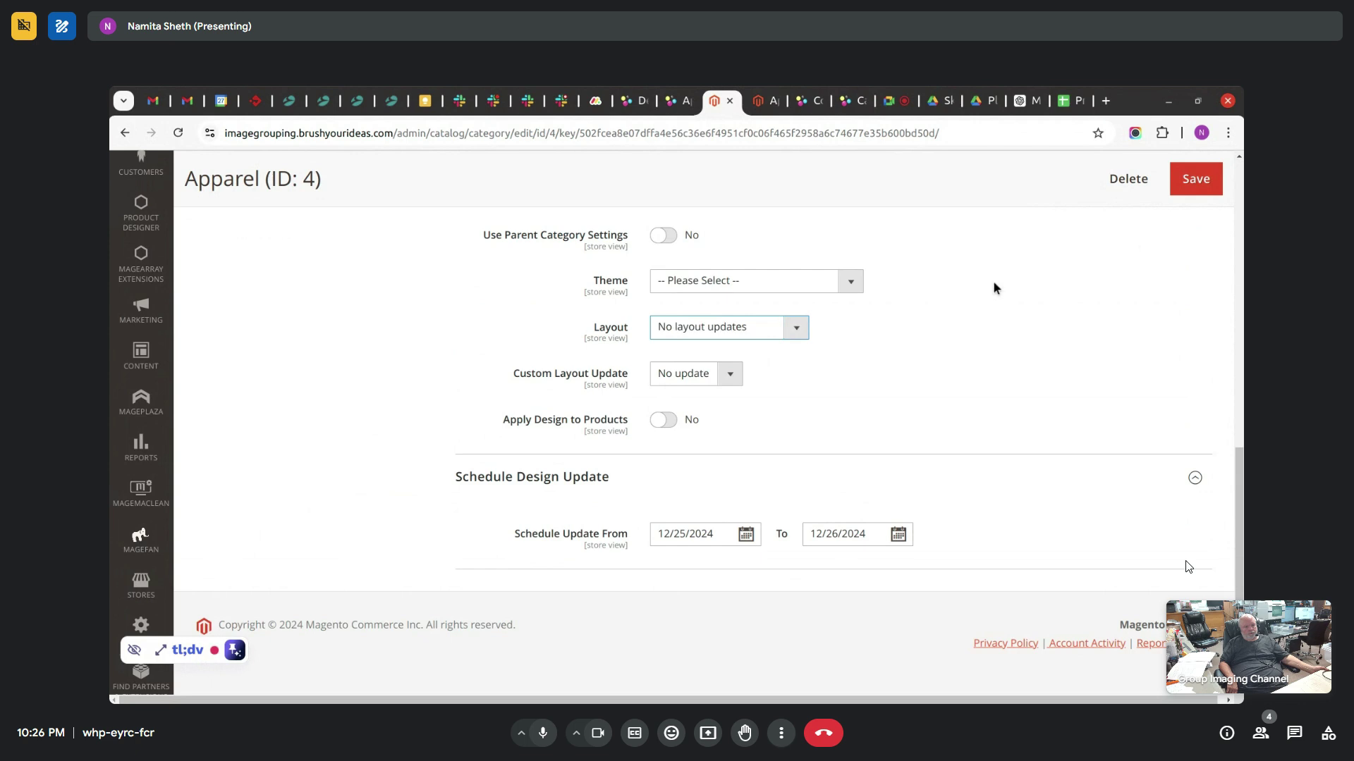
- Clear both scheduled design update dates of the Apparel category and save the category
{"action": "triple_click", "coordinate": [711, 534]}
{"action": "key", "text": "BackSpace"}
{"action": "triple_click", "coordinate": [823, 534]}
{"action": "key", "text": "BackSpace"}
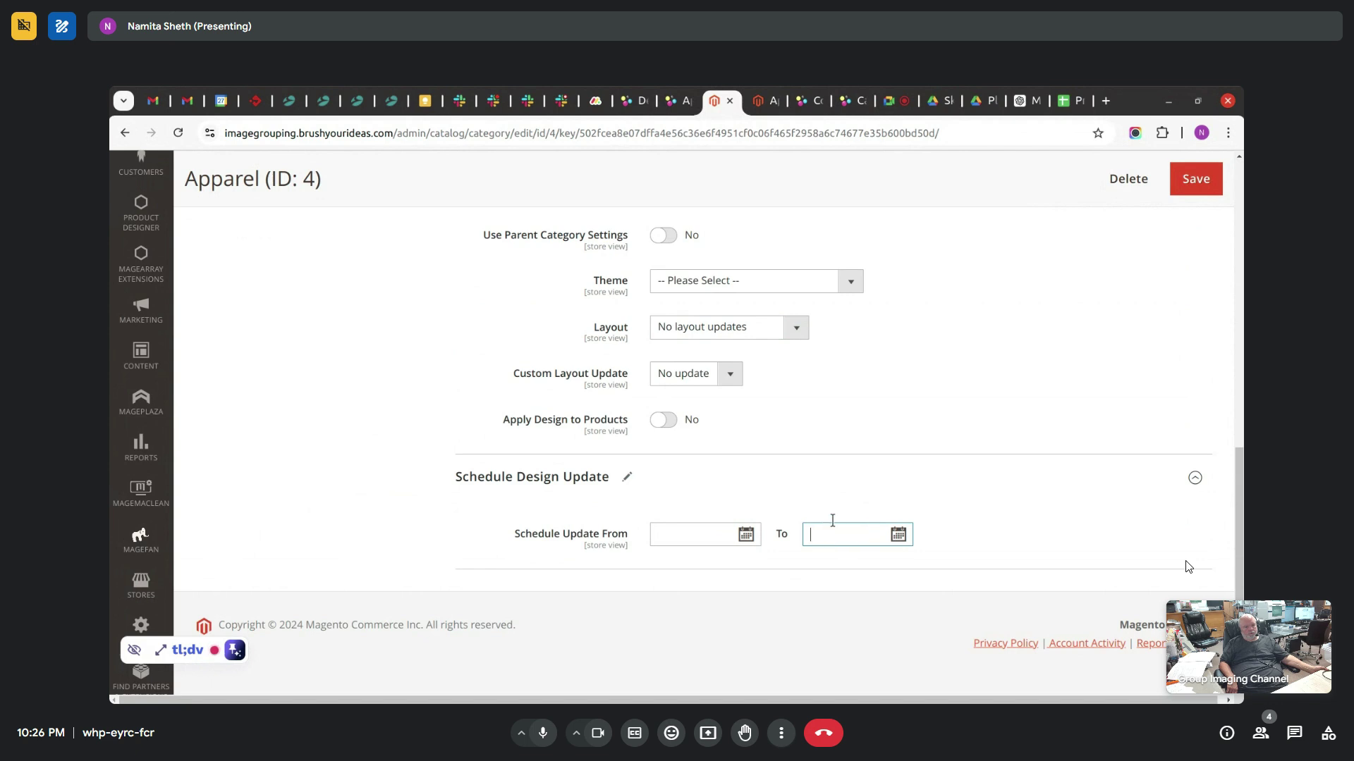
{"action": "left_click", "coordinate": [1196, 178]}
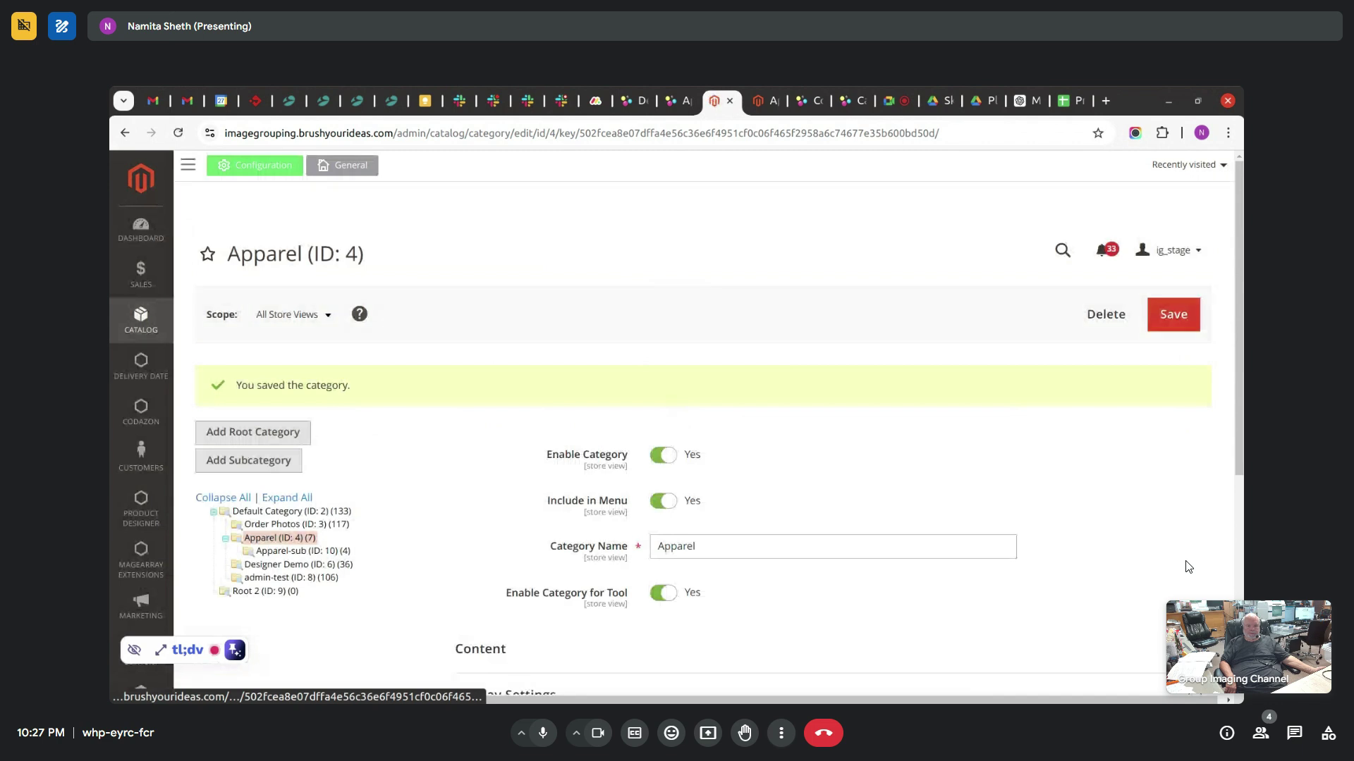
- Go to the catalog's product list and start a new downloadable product
{"action": "left_click", "coordinate": [141, 315]}
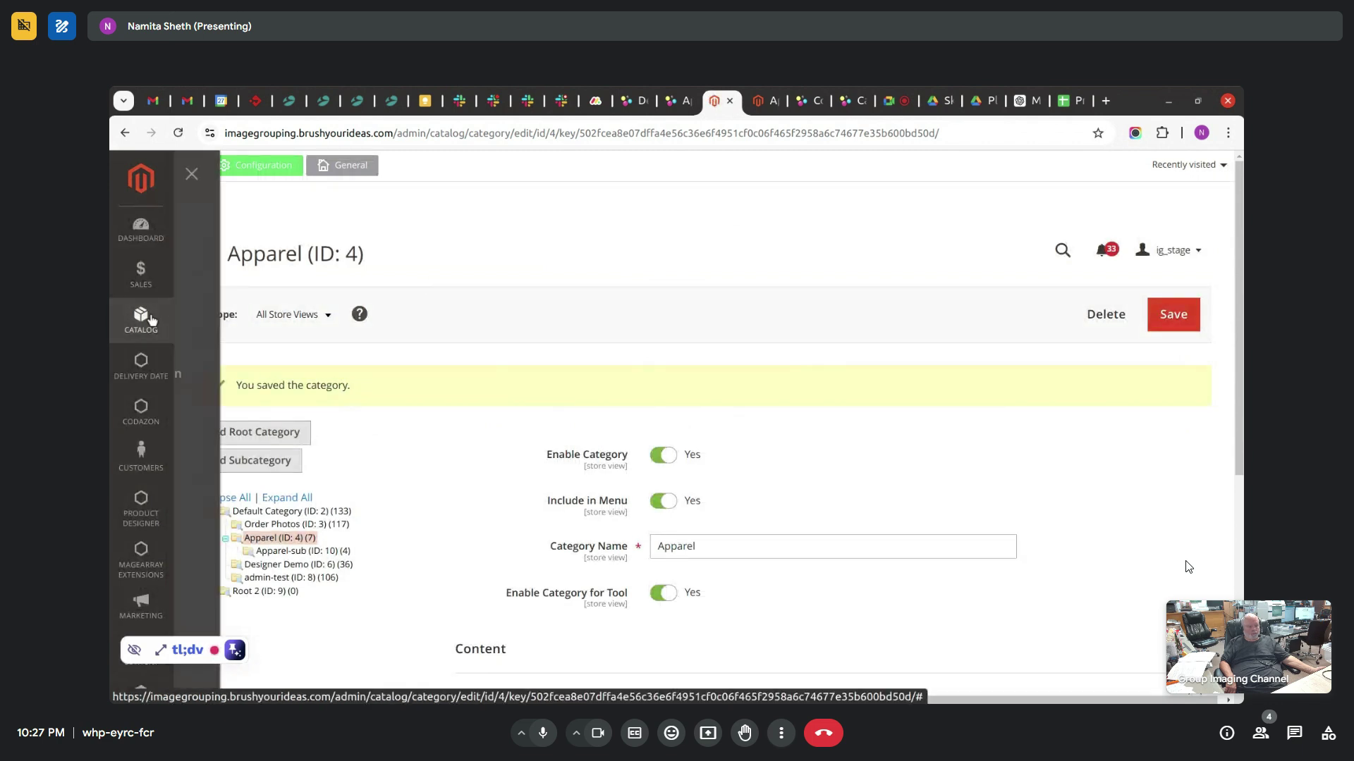
{"action": "left_click", "coordinate": [234, 286]}
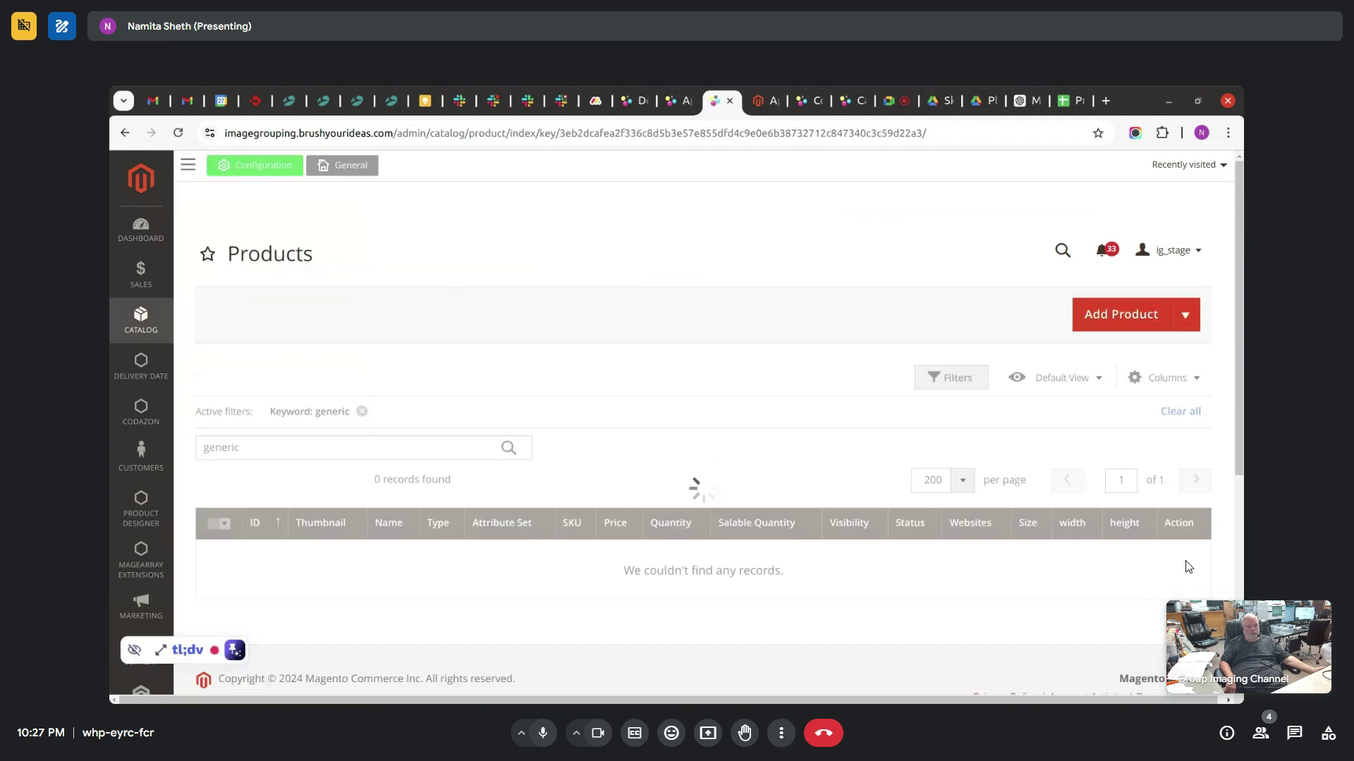
{"action": "left_click", "coordinate": [1185, 317]}
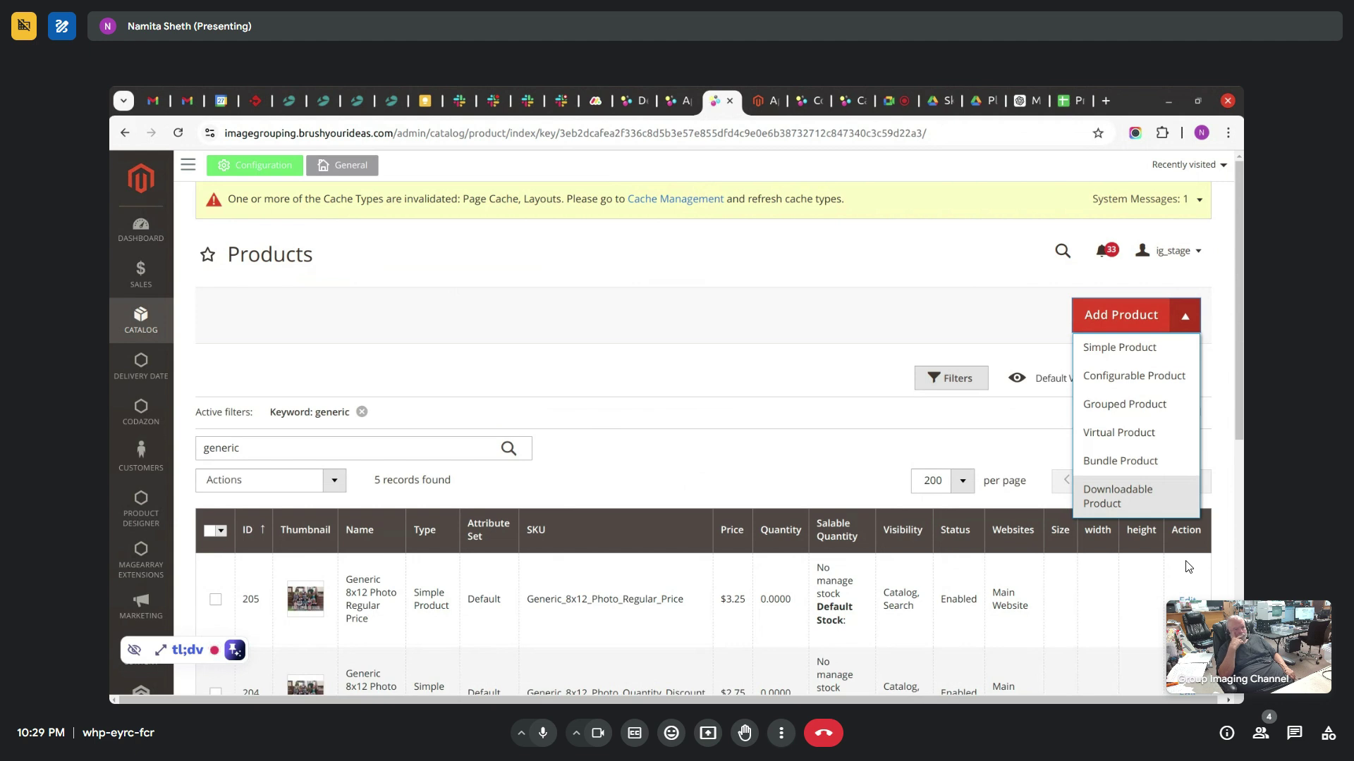
{"action": "left_click", "coordinate": [1146, 501]}
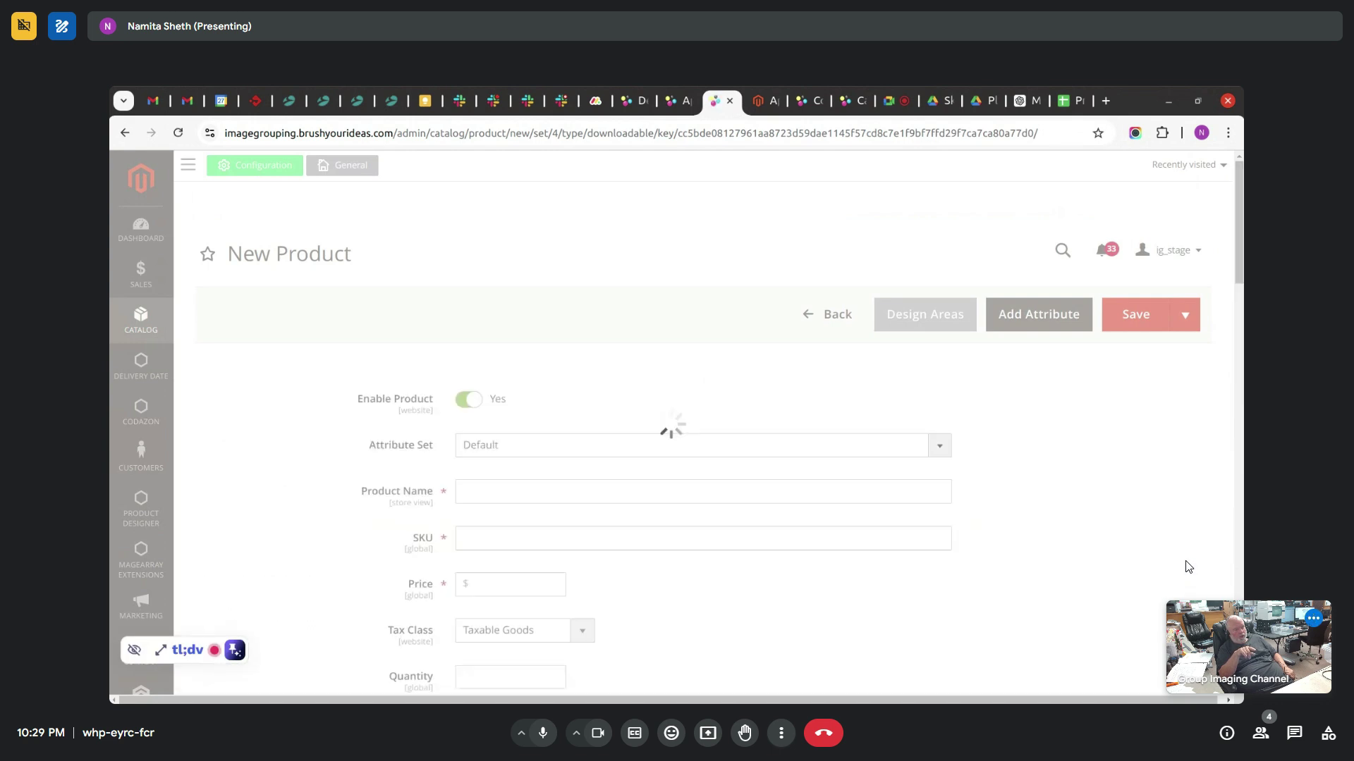
- Examine the new product's Downloadable Information section, including the downloadable option and the links title
{"action": "scroll", "coordinate": [1188, 566], "scroll_direction": "down", "scroll_amount": 10}
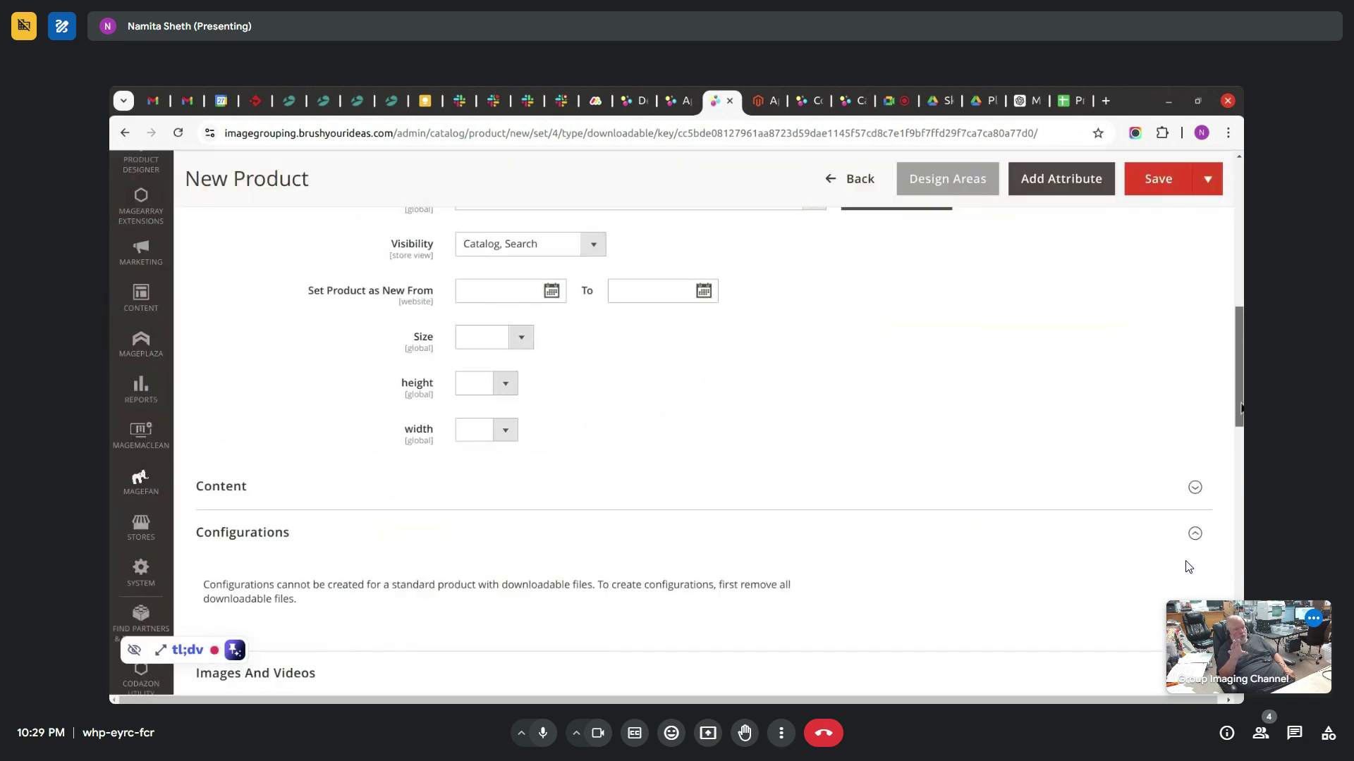
{"action": "scroll", "coordinate": [1188, 566], "scroll_direction": "down", "scroll_amount": 6}
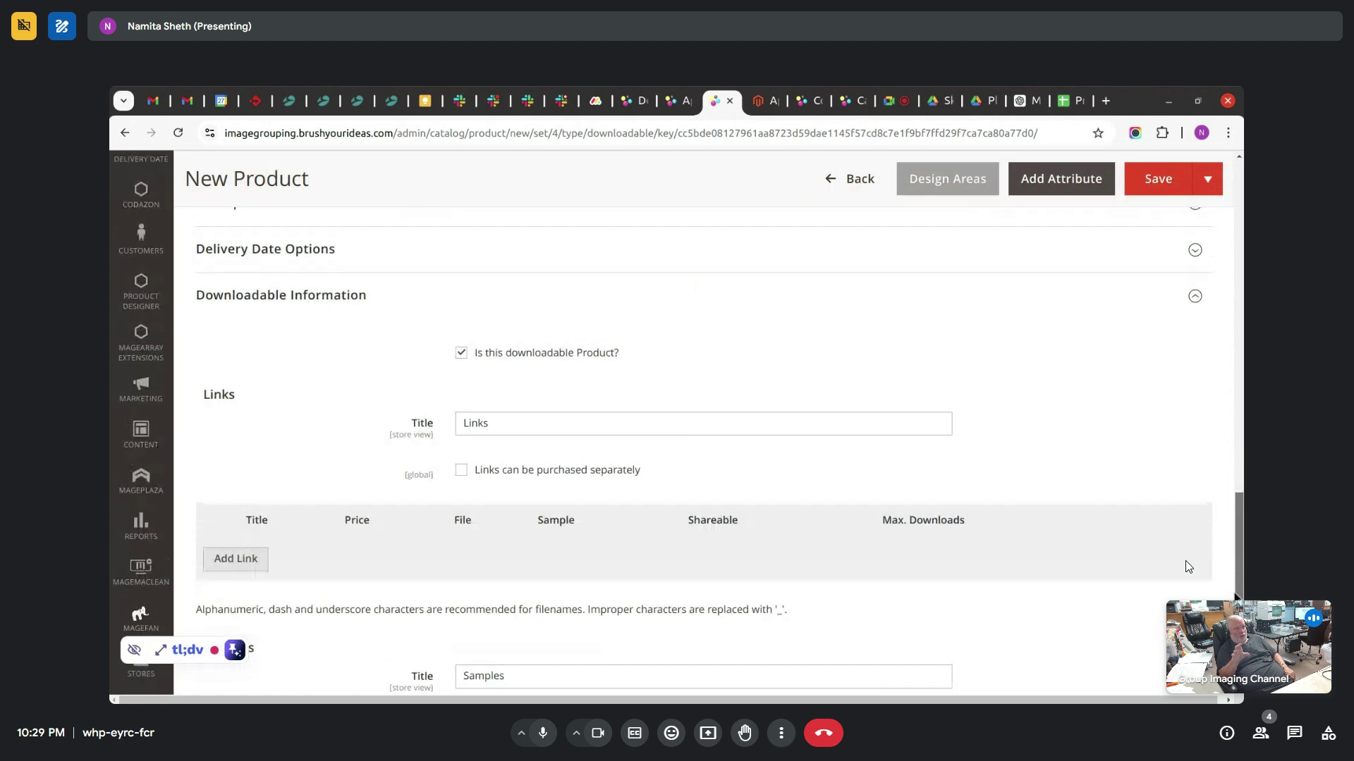
{"action": "scroll", "coordinate": [1188, 566], "scroll_direction": "down", "scroll_amount": 1}
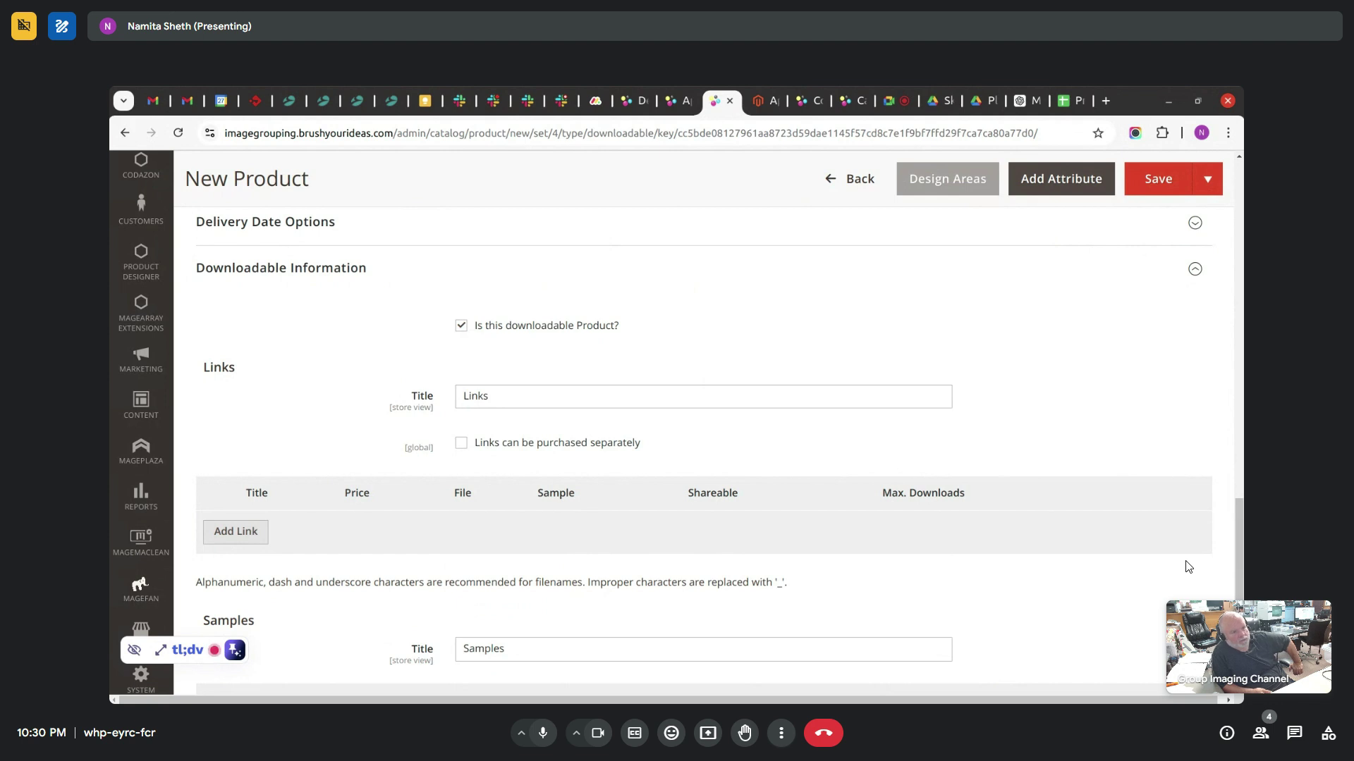
{"action": "mouse_move", "coordinate": [1239, 540]}
{"action": "left_mouse_down"}
{"action": "mouse_move", "coordinate": [1236, 211]}
{"action": "mouse_move", "coordinate": [1222, 550]}
{"action": "left_mouse_up"}
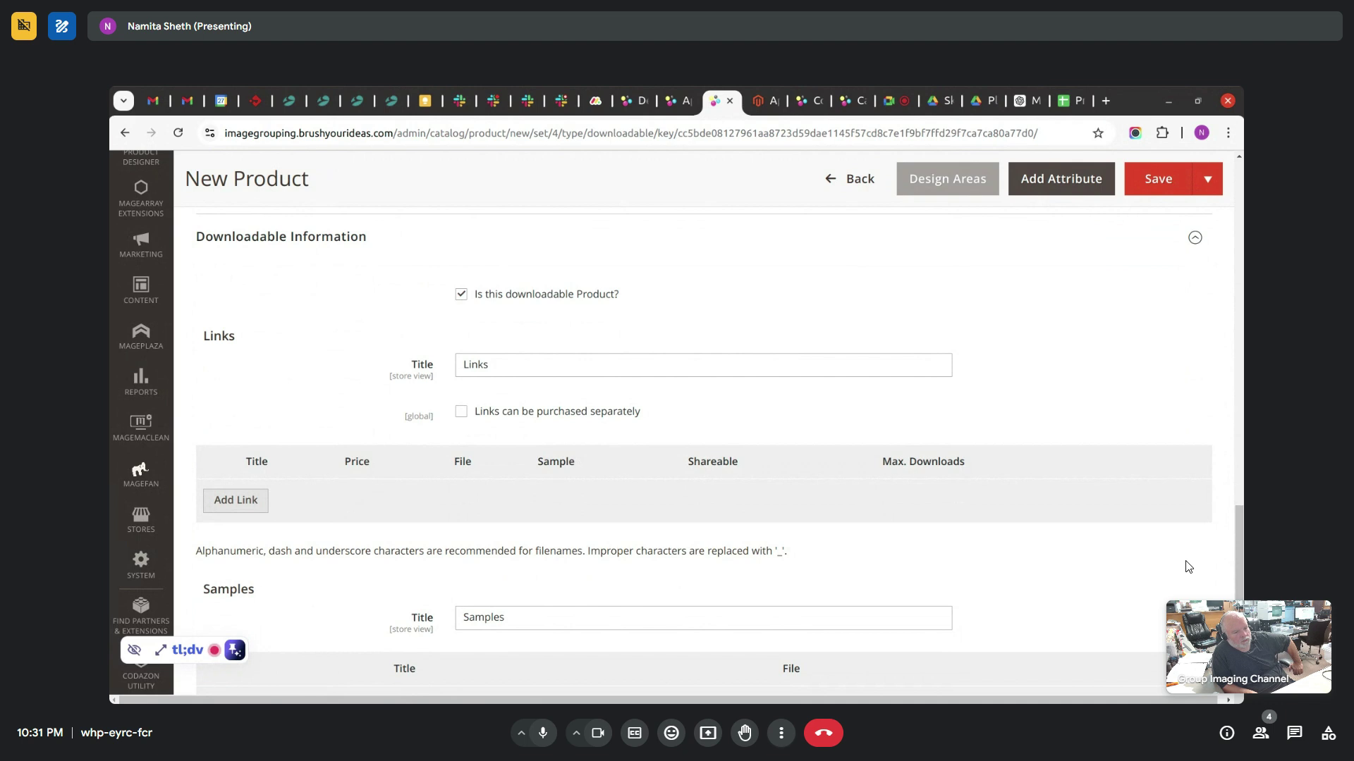
{"action": "left_click_drag", "start_coordinate": [244, 242], "coordinate": [369, 359]}
{"action": "left_click", "coordinate": [362, 353]}
{"action": "double_click", "coordinate": [468, 365]}
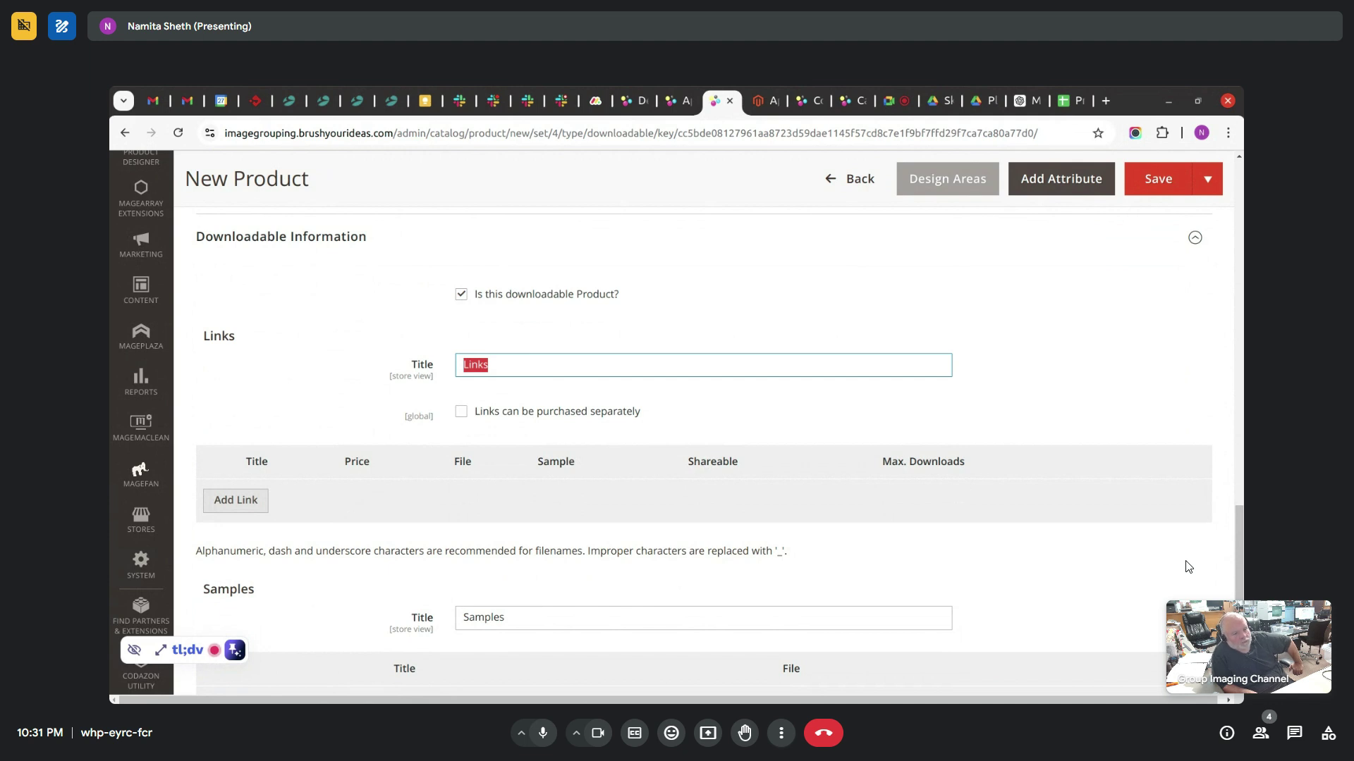
{"action": "left_click_drag", "start_coordinate": [525, 297], "coordinate": [581, 307]}
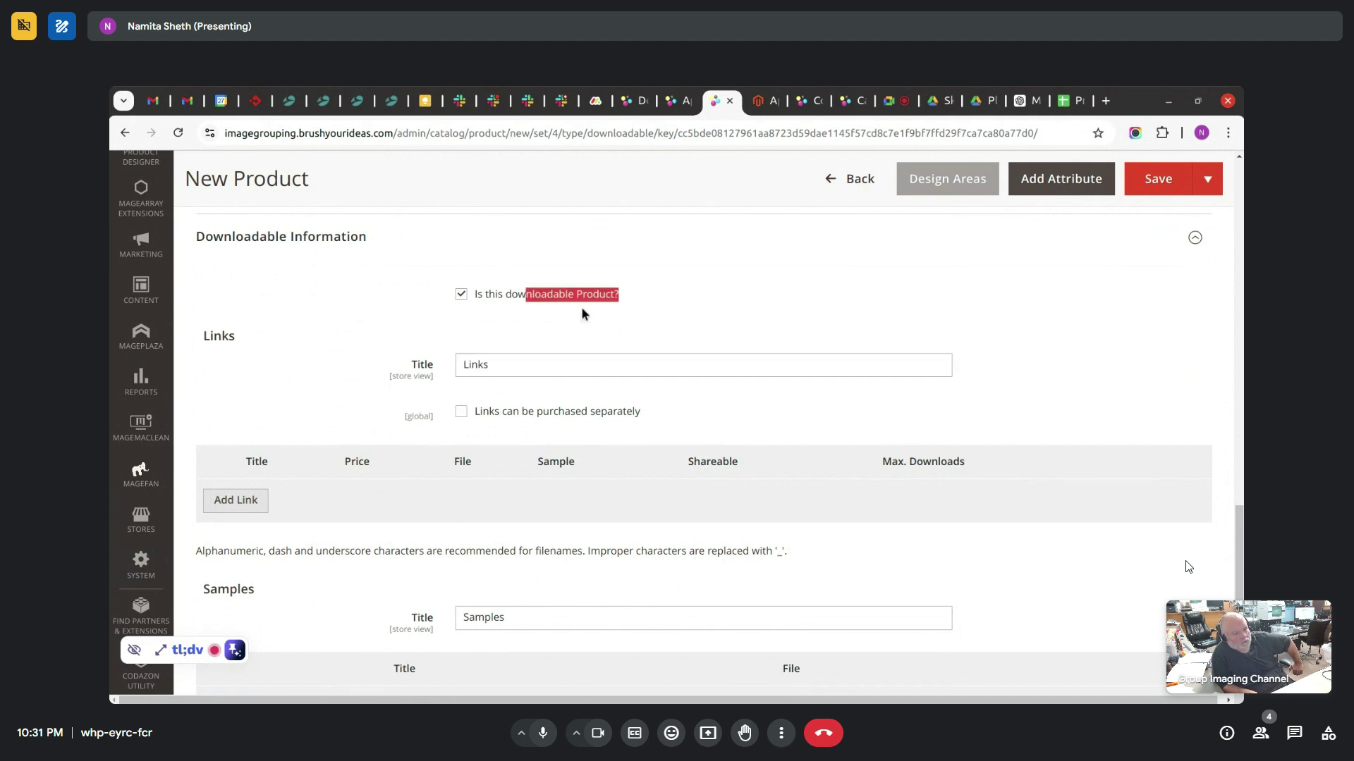
- Allow the links to be purchased separately and add two download link rows
{"action": "left_click", "coordinate": [474, 414]}
{"action": "left_click", "coordinate": [242, 506]}
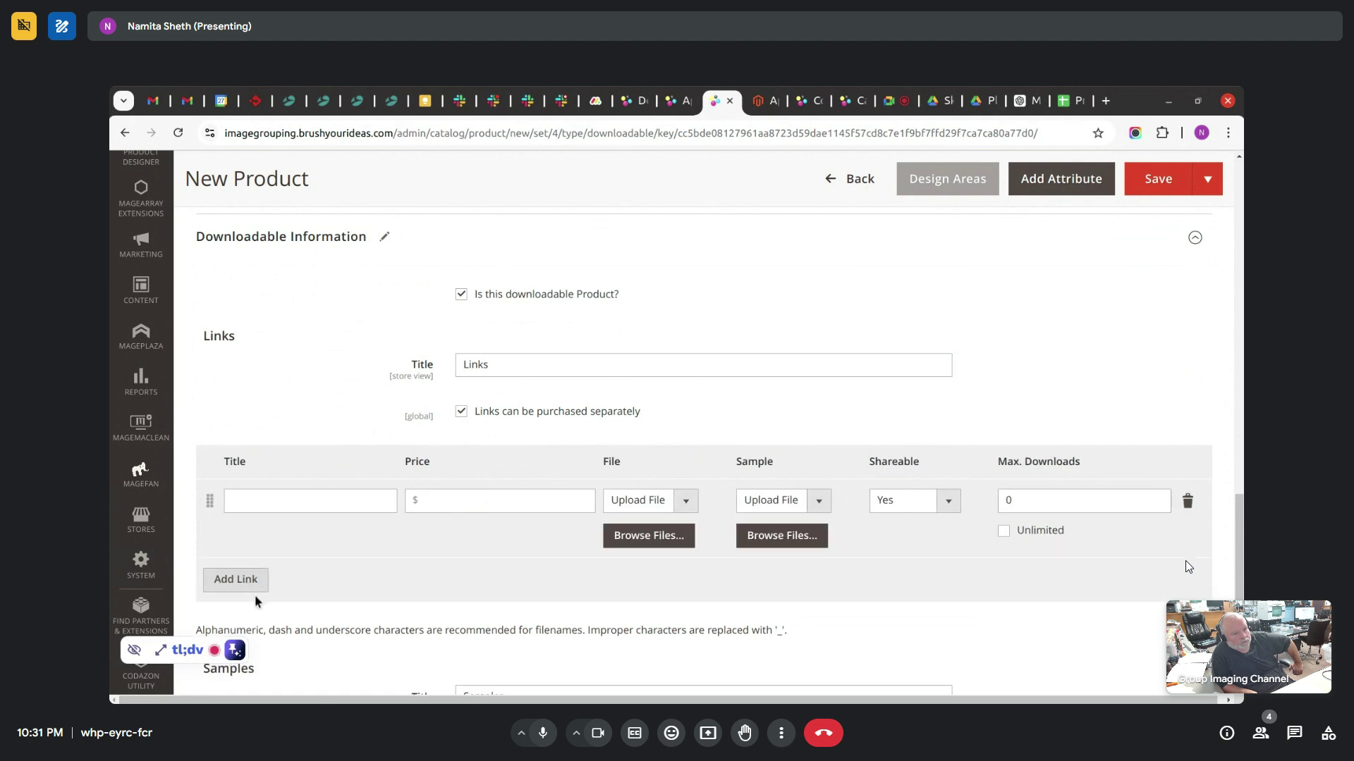
{"action": "left_click", "coordinate": [254, 583]}
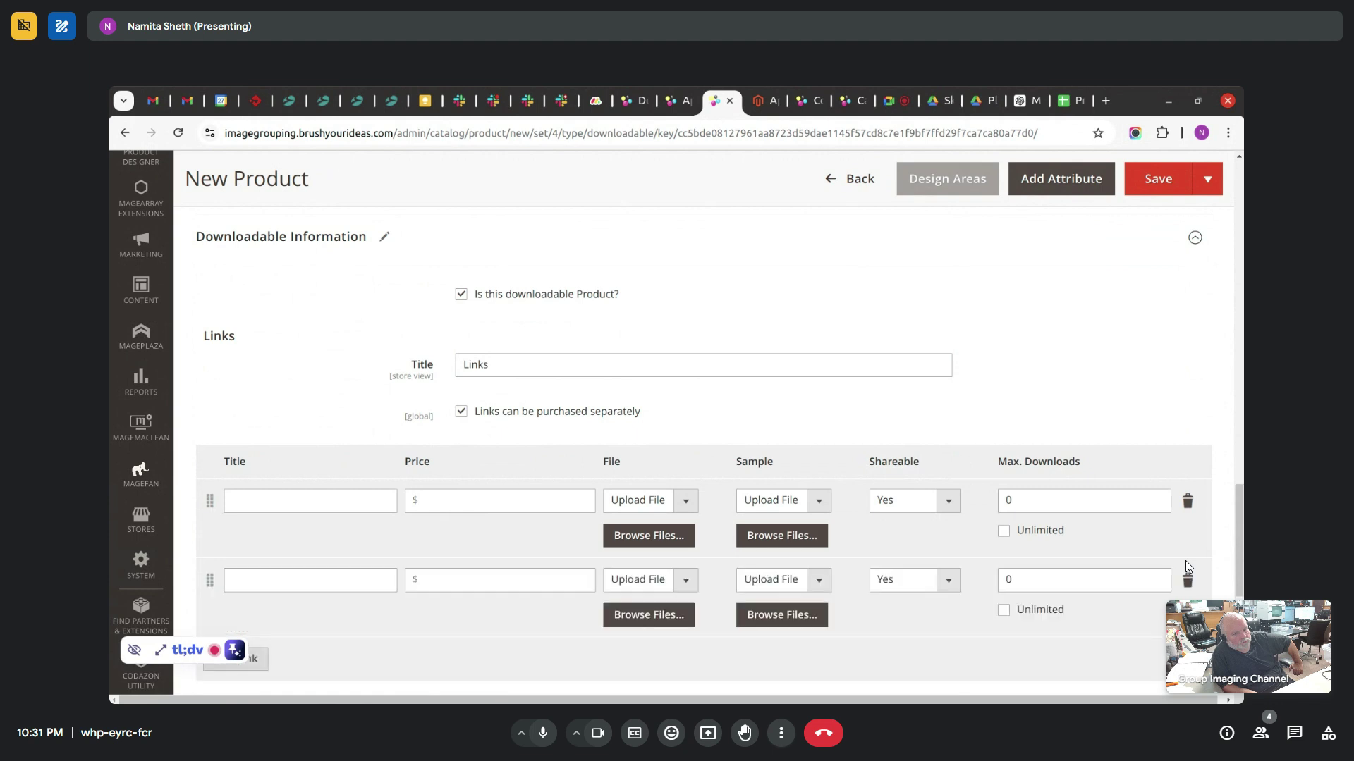
- Title the two download links "Book - 1" and "Book - 2"
{"action": "scroll", "coordinate": [1238, 473], "scroll_direction": "up", "scroll_amount": 3}
{"action": "scroll", "coordinate": [1238, 472], "scroll_direction": "down", "scroll_amount": 5}
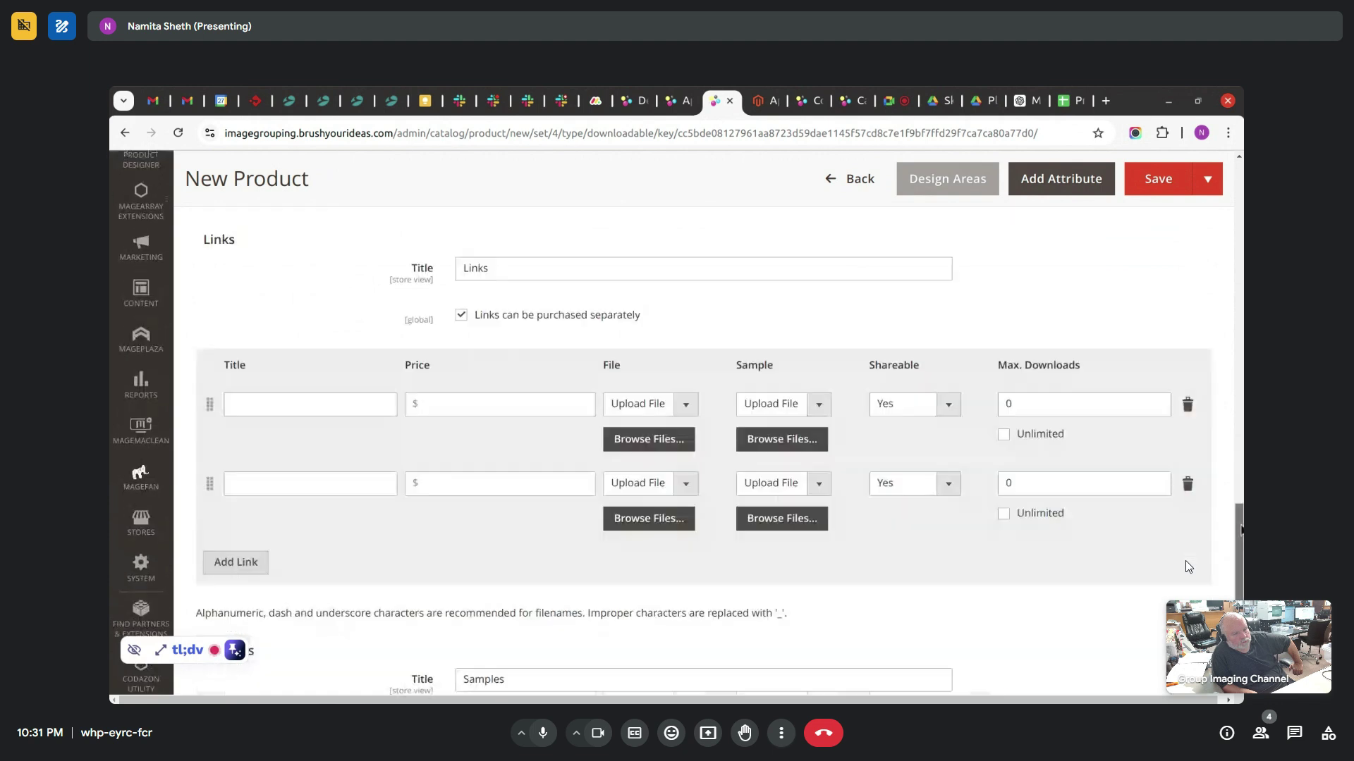
{"action": "left_click", "coordinate": [283, 373]}
{"action": "type", "text": "Book - 1"}
{"action": "left_click", "coordinate": [292, 455]}
{"action": "type", "text": "Book "}
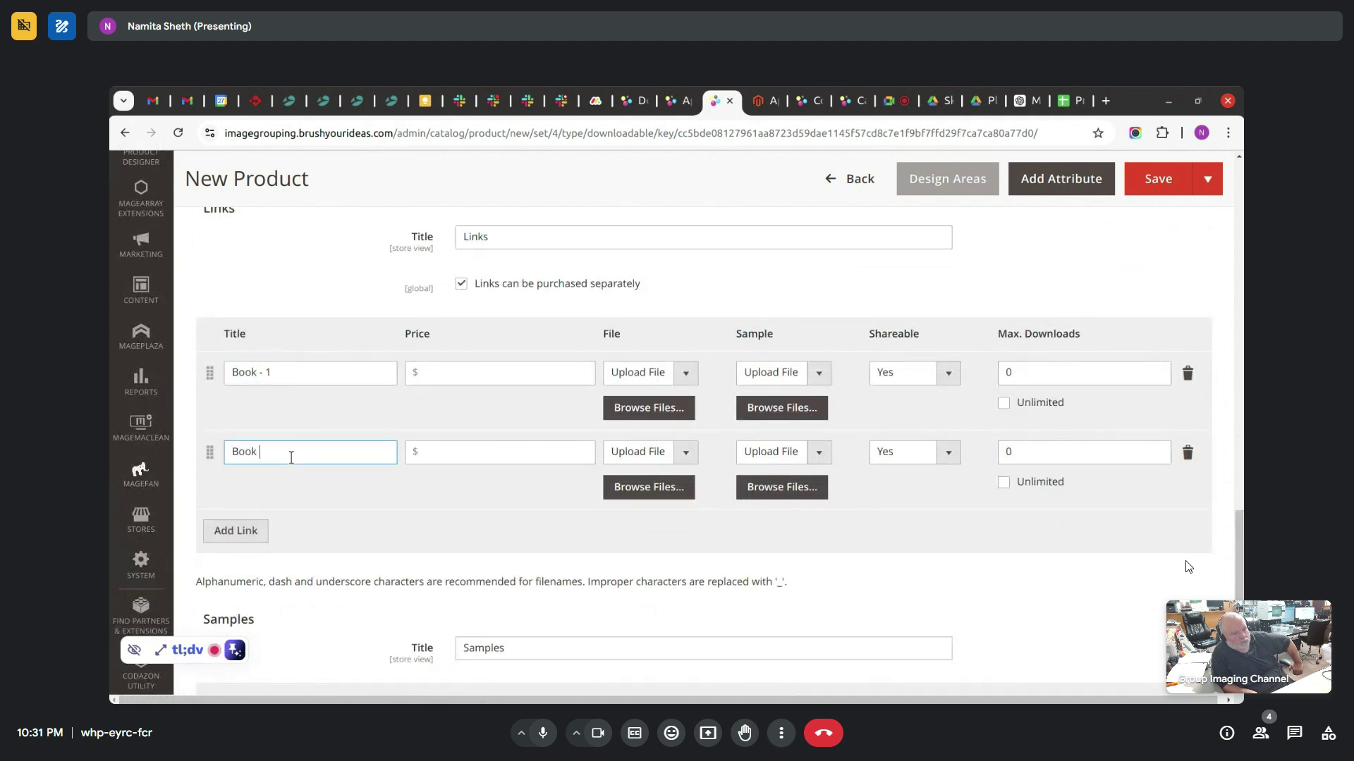
{"action": "type", "text": "- 2"}
- Set the price of both the Book - 1 and Book - 2 links to $10
{"action": "left_click", "coordinate": [460, 360]}
{"action": "left_click", "coordinate": [464, 371]}
{"action": "type", "text": "10"}
{"action": "left_click", "coordinate": [484, 449]}
{"action": "type", "text": "1"}
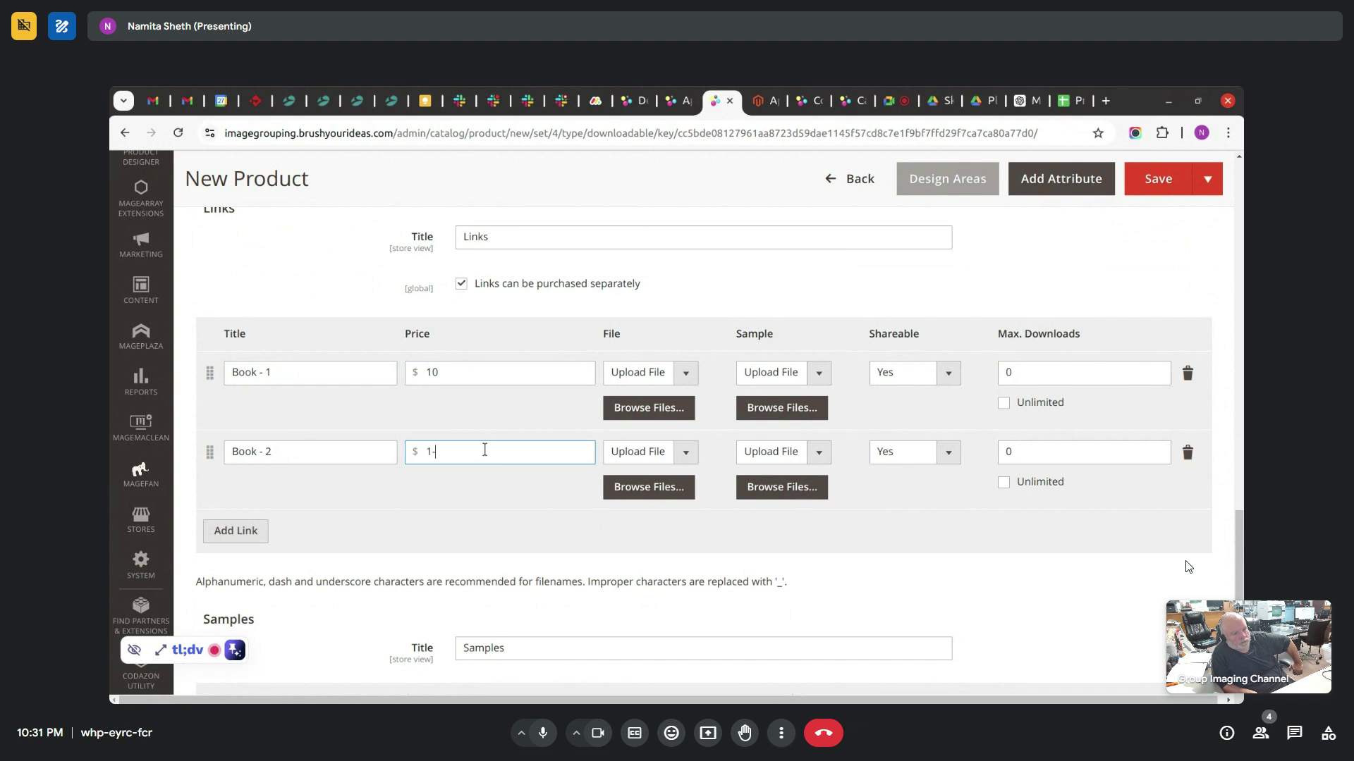
{"action": "type", "text": "0"}
- Look at the product's main Price field to compare it with the individual link prices
{"action": "scroll", "coordinate": [1188, 566], "scroll_direction": "down", "scroll_amount": 1}
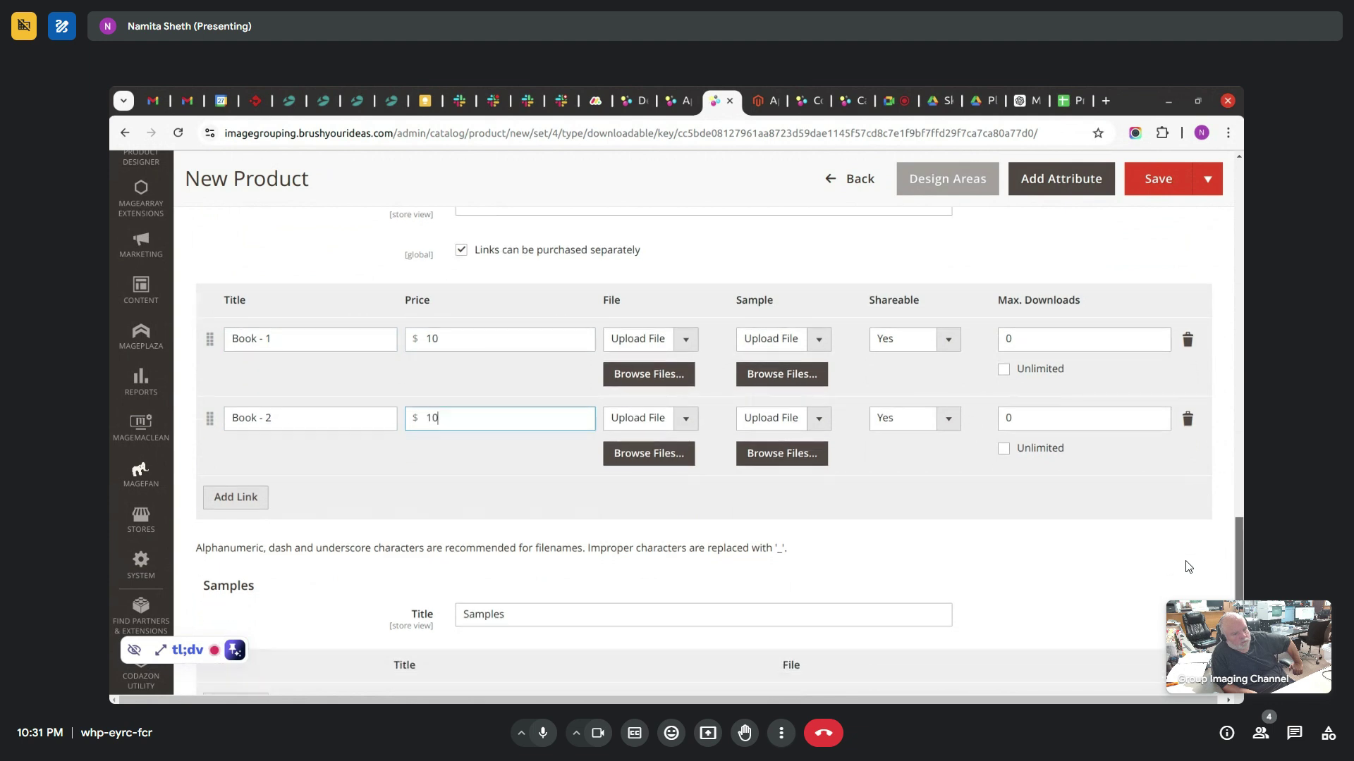
{"action": "scroll", "coordinate": [1189, 566], "scroll_direction": "up", "scroll_amount": 2}
{"action": "scroll", "coordinate": [1221, 392], "scroll_direction": "up", "scroll_amount": 15}
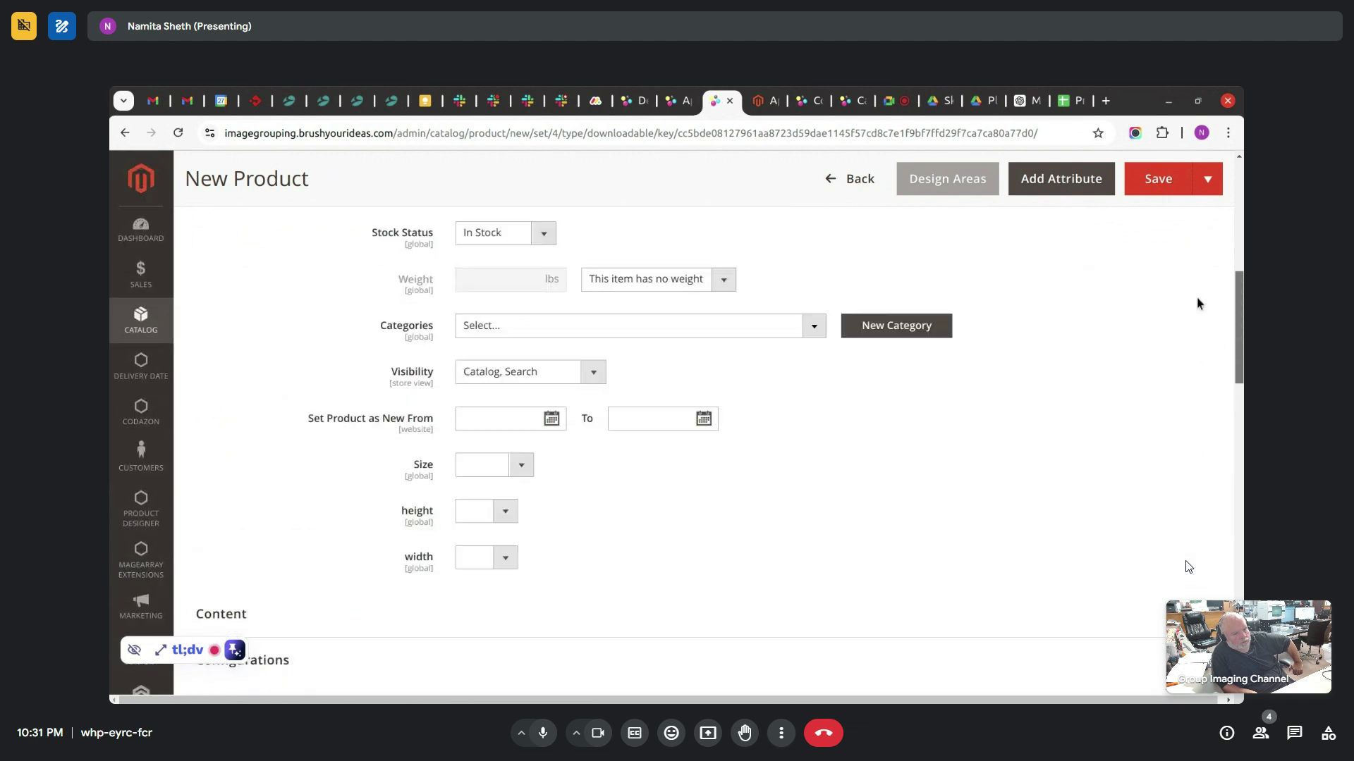
{"action": "scroll", "coordinate": [1177, 268], "scroll_direction": "up", "scroll_amount": 3}
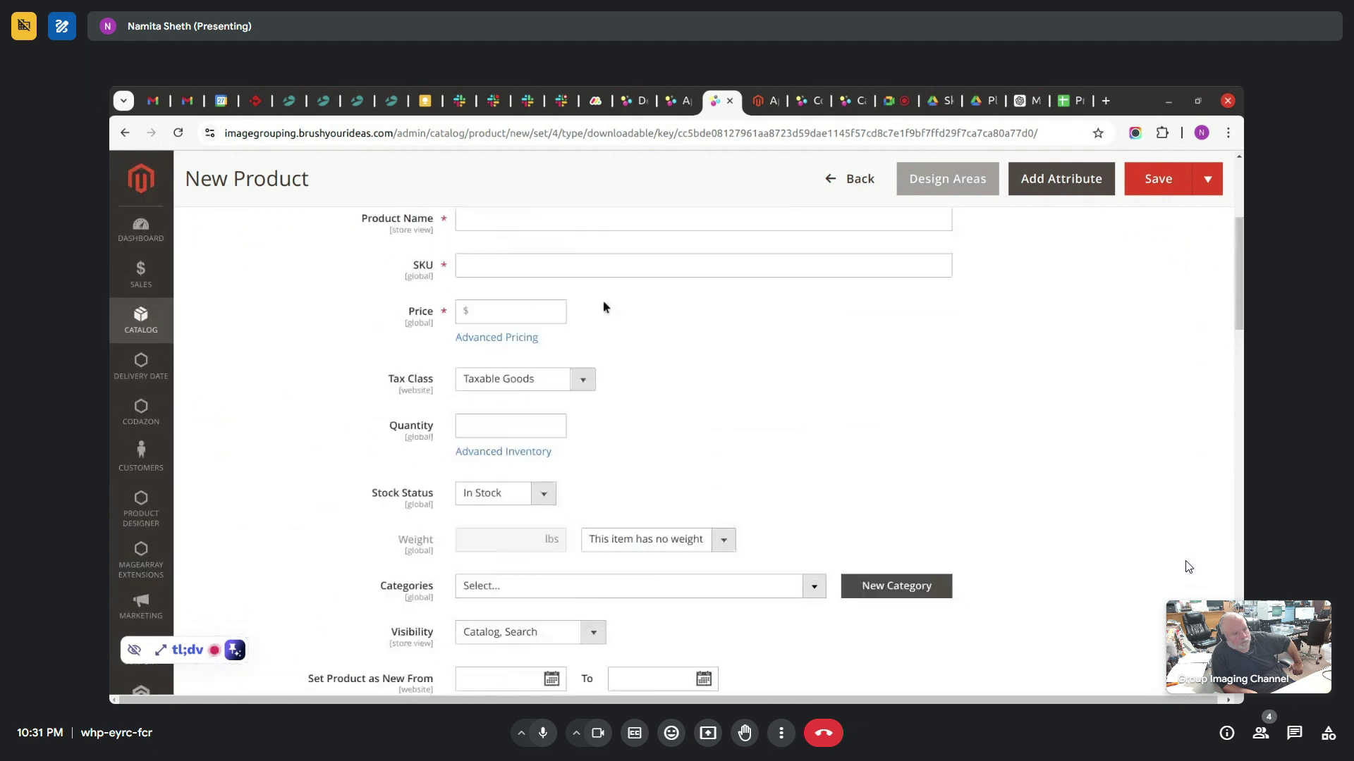
{"action": "left_click", "coordinate": [513, 311]}
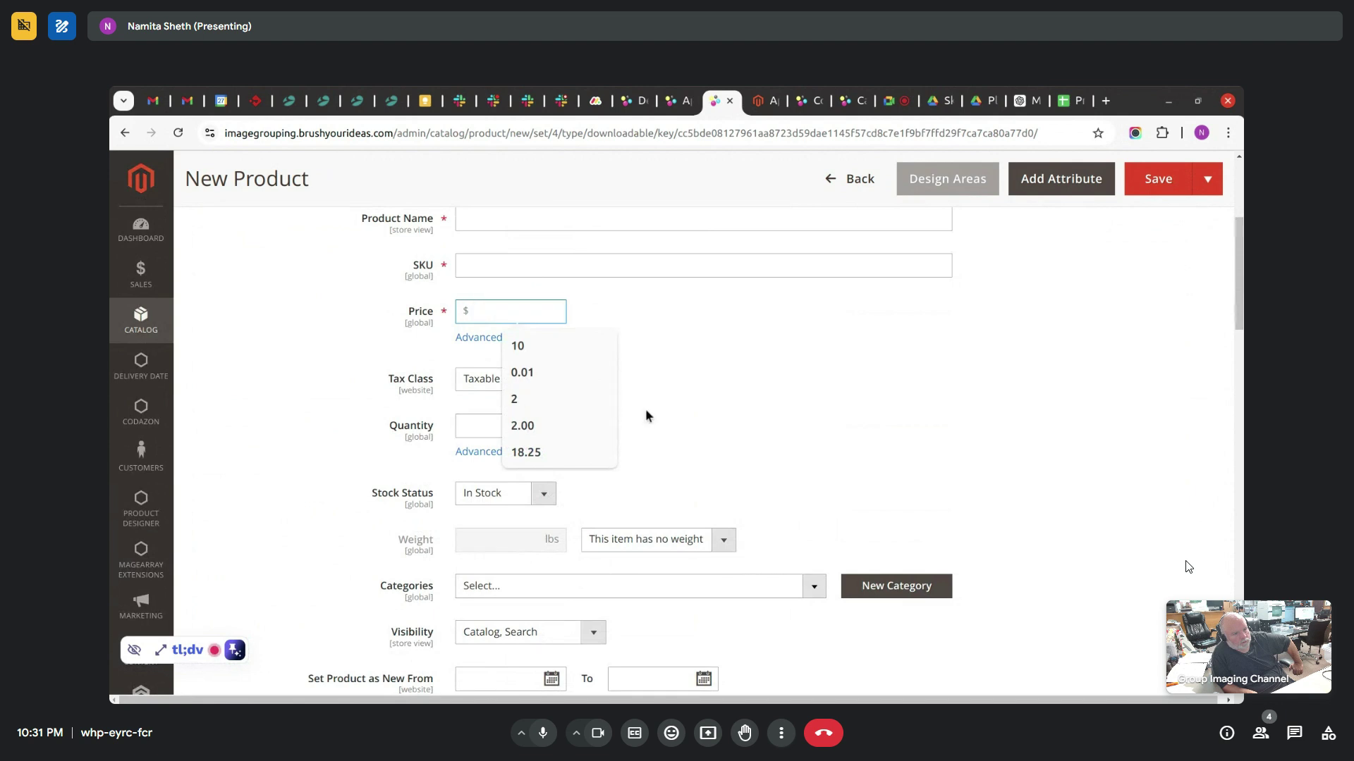
- Review the separate purchase option and both link prices, and turn off Links can be purchased separately
{"action": "left_click_drag", "start_coordinate": [1238, 323], "coordinate": [1205, 574]}
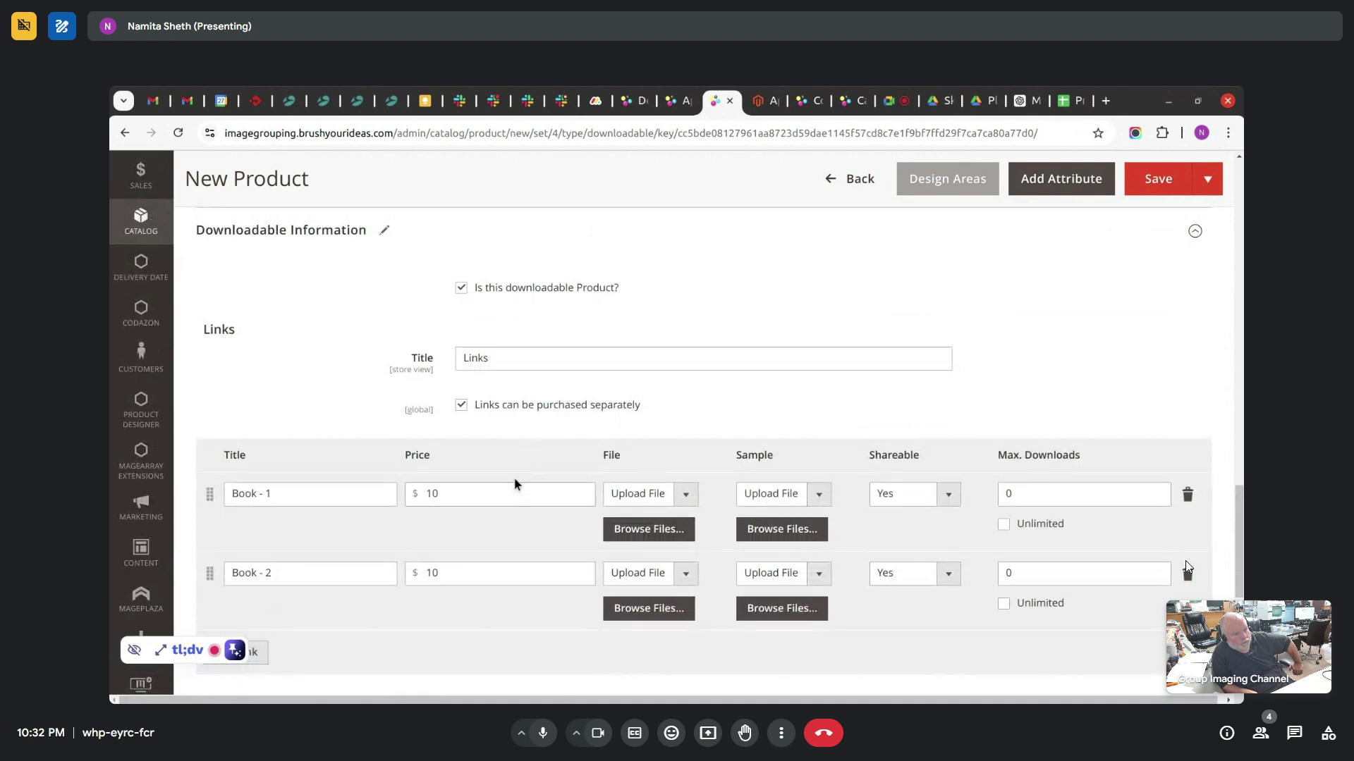
{"action": "left_click_drag", "start_coordinate": [480, 404], "coordinate": [628, 408]}
{"action": "double_click", "coordinate": [628, 408]}
{"action": "left_click", "coordinate": [462, 408]}
{"action": "double_click", "coordinate": [452, 502]}
{"action": "double_click", "coordinate": [462, 573]}
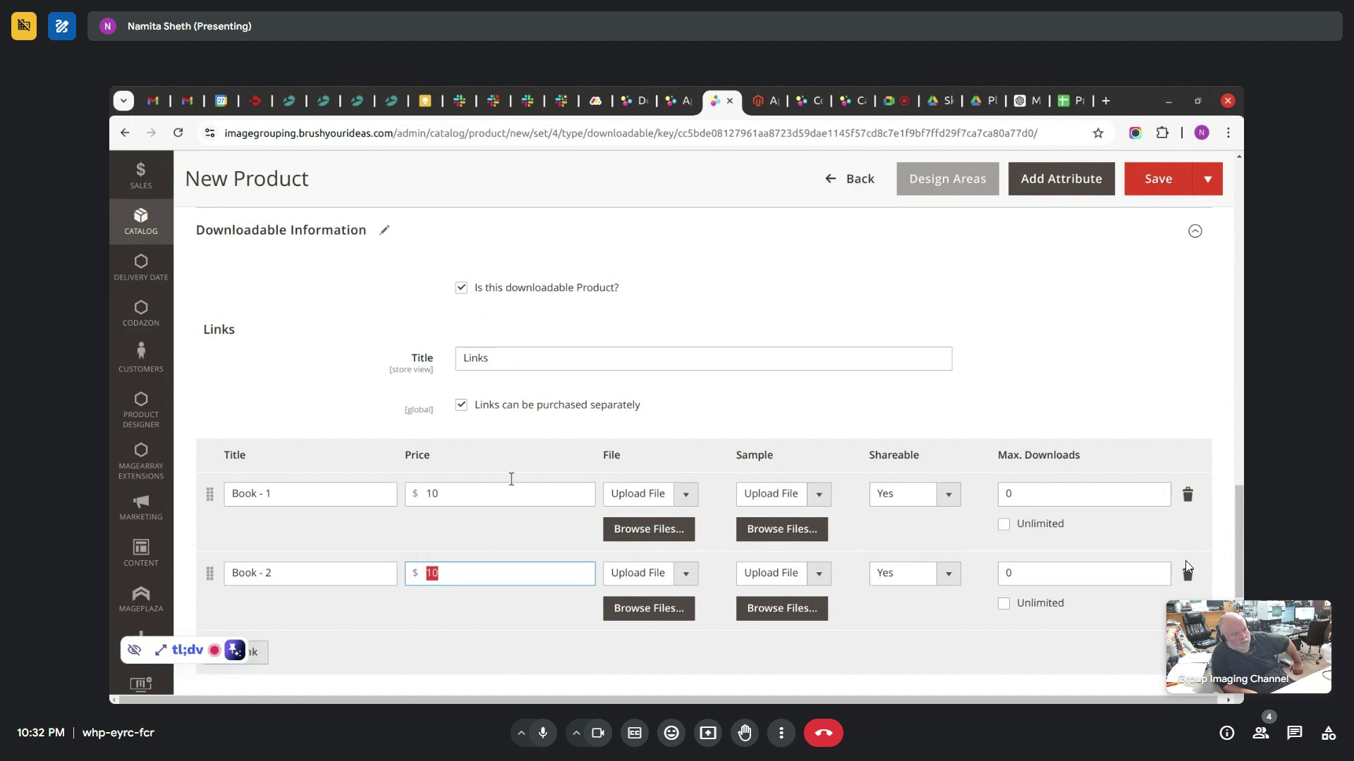
{"action": "left_click", "coordinate": [471, 409]}
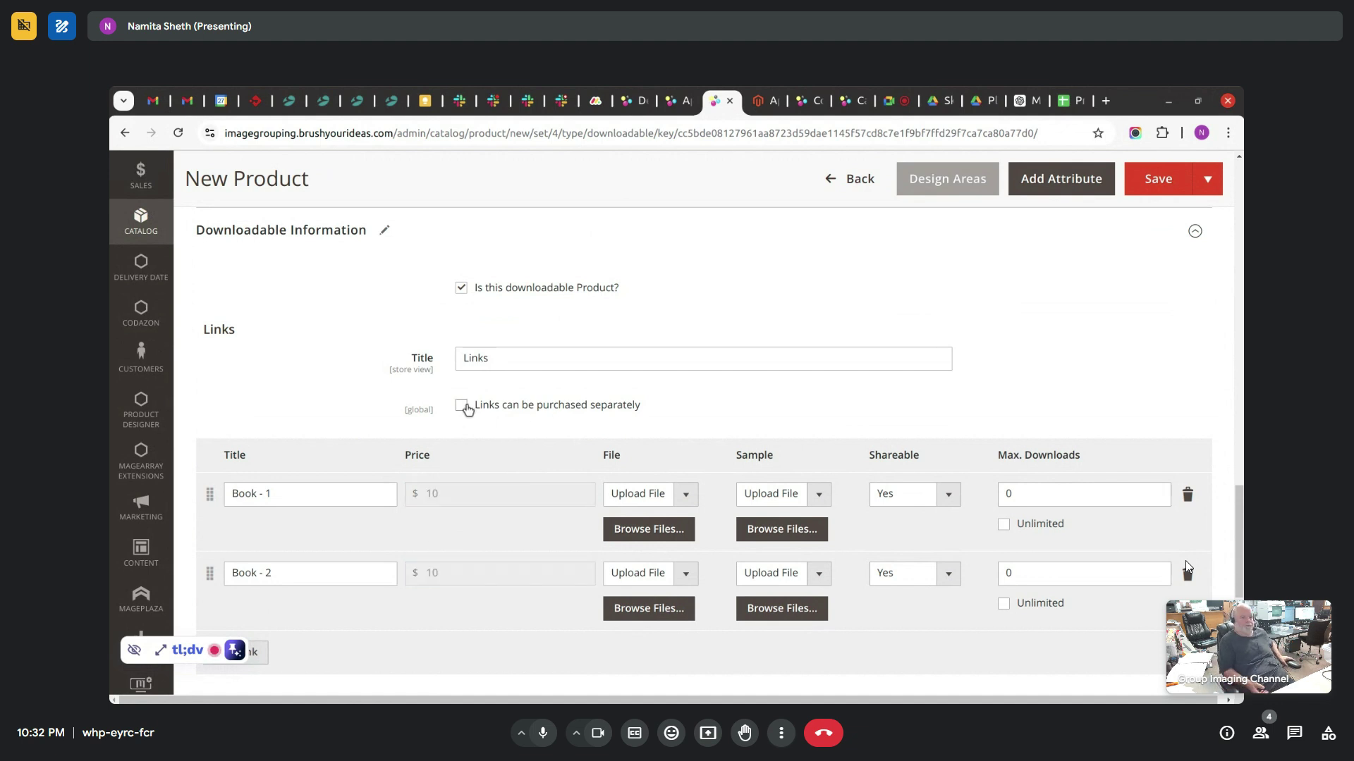
- Set the downloadable product's main price to $20 and return to its download links
{"action": "left_click_drag", "start_coordinate": [1237, 549], "coordinate": [1222, 296]}
{"action": "scroll", "coordinate": [1222, 296], "scroll_direction": "up", "scroll_amount": 1}
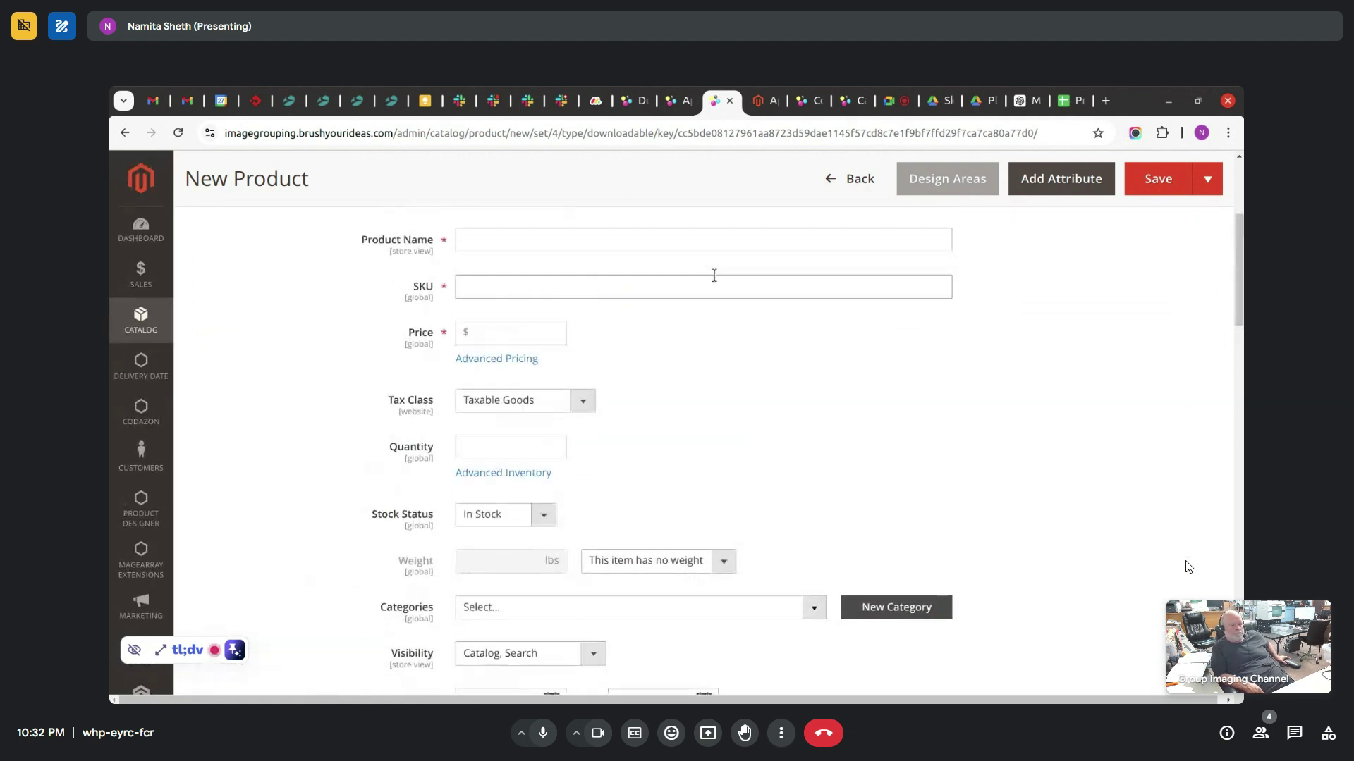
{"action": "left_click", "coordinate": [522, 336]}
{"action": "type", "text": "20"}
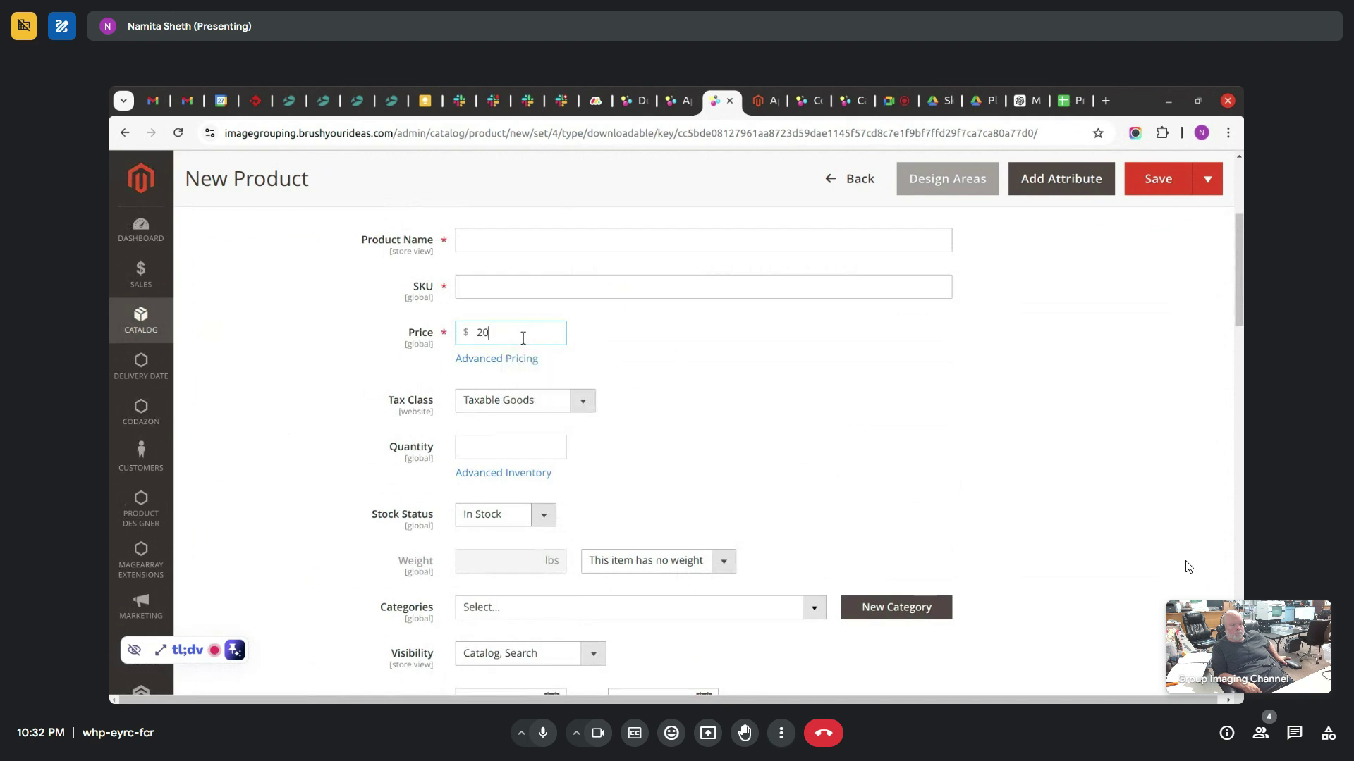
{"action": "left_click_drag", "start_coordinate": [1239, 262], "coordinate": [1211, 554]}
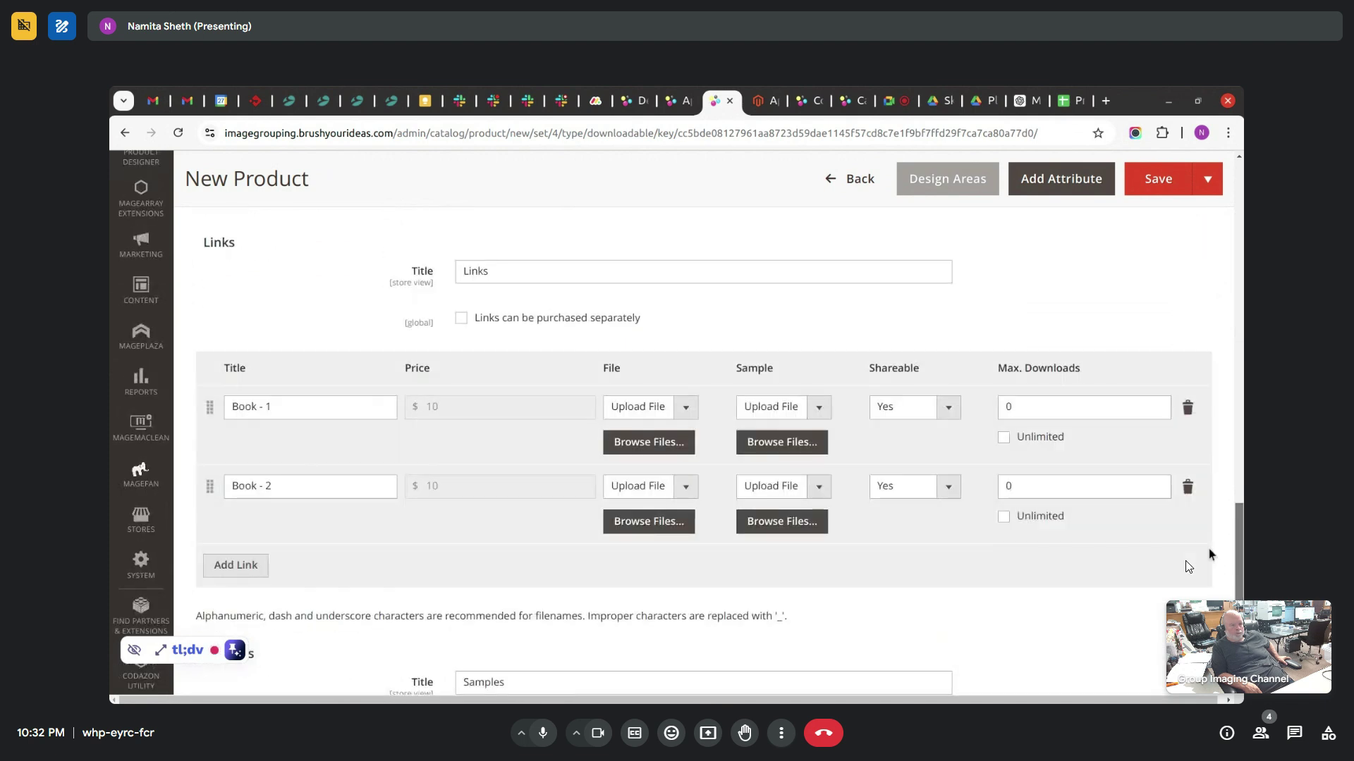
- Examine the File and Sample upload columns for the Book - 1 download link
{"action": "scroll", "coordinate": [808, 443], "scroll_direction": "up", "scroll_amount": 1}
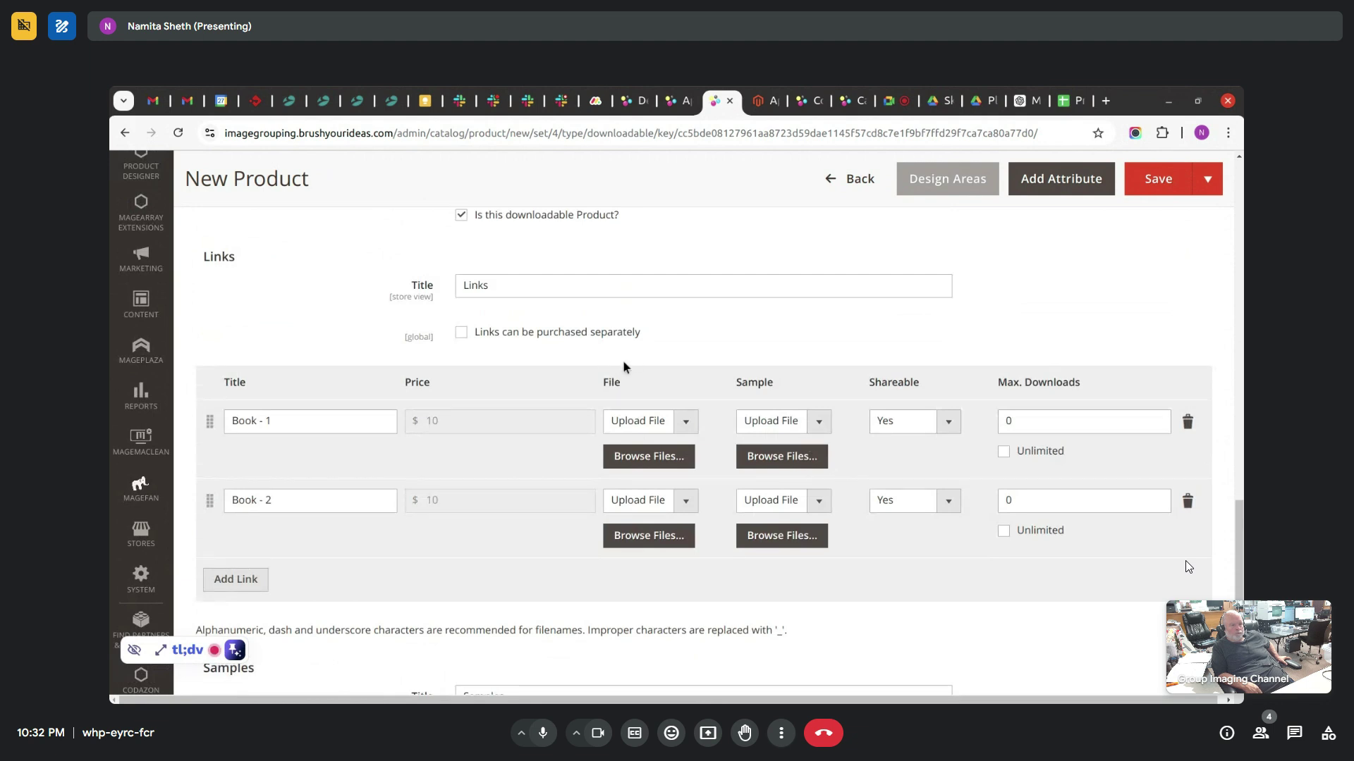
{"action": "left_click", "coordinate": [647, 455]}
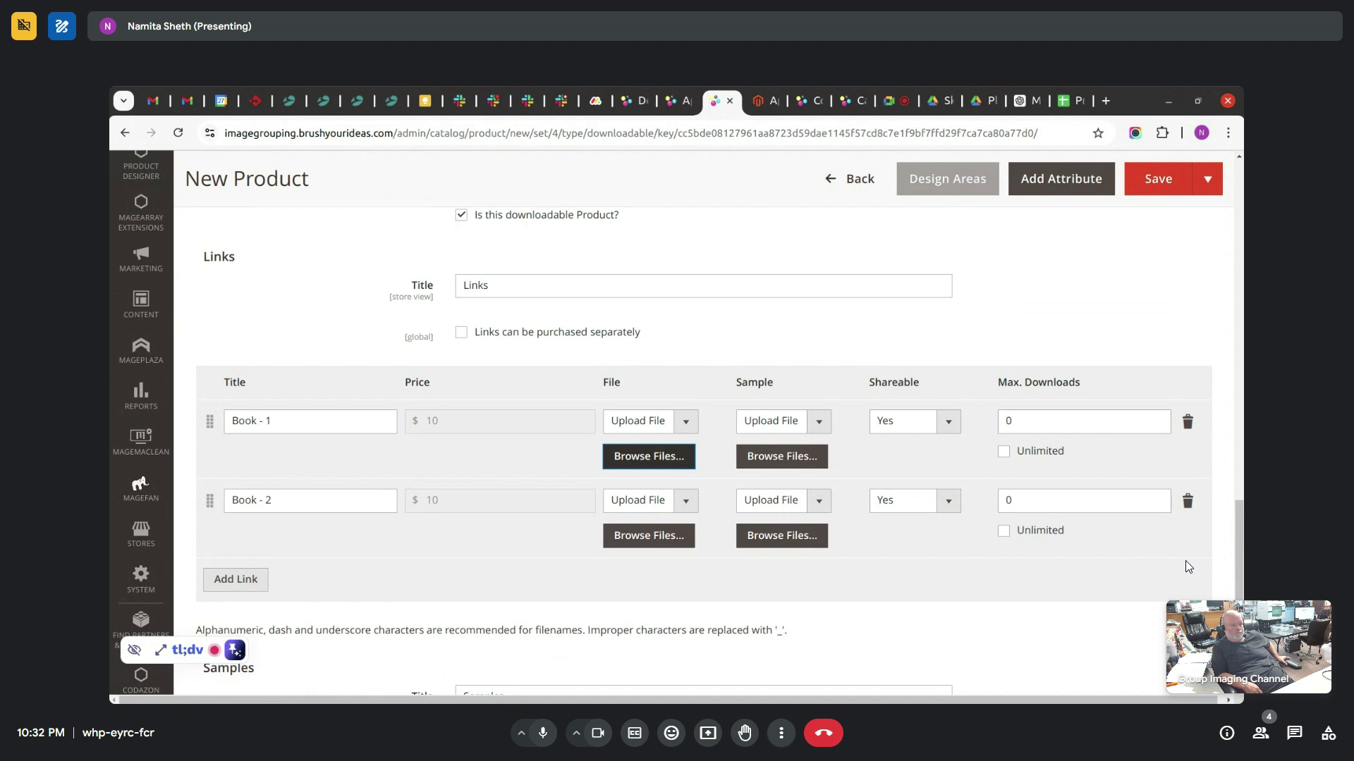
{"action": "left_click", "coordinate": [844, 350]}
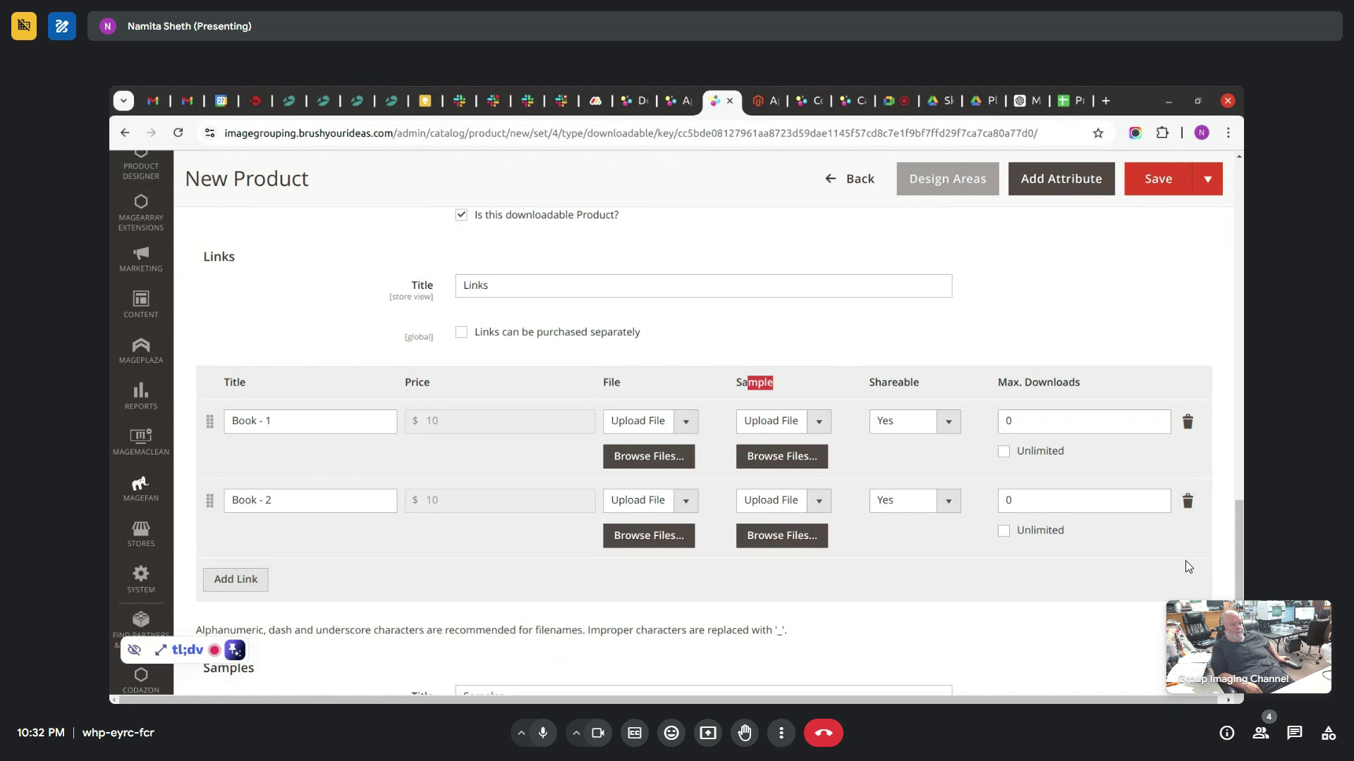
{"action": "left_click_drag", "start_coordinate": [748, 384], "coordinate": [736, 385]}
{"action": "left_click", "coordinate": [633, 453]}
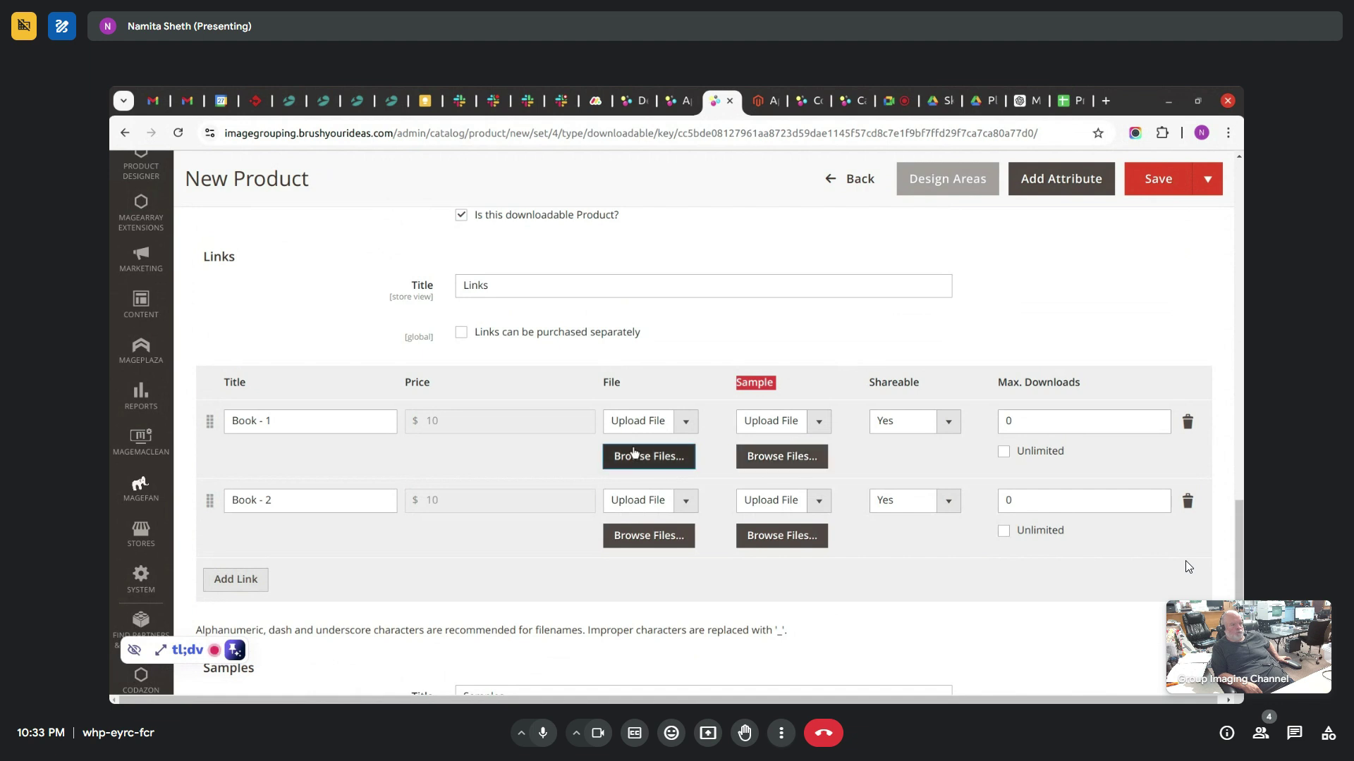
{"action": "left_click_drag", "start_coordinate": [633, 445], "coordinate": [626, 403]}
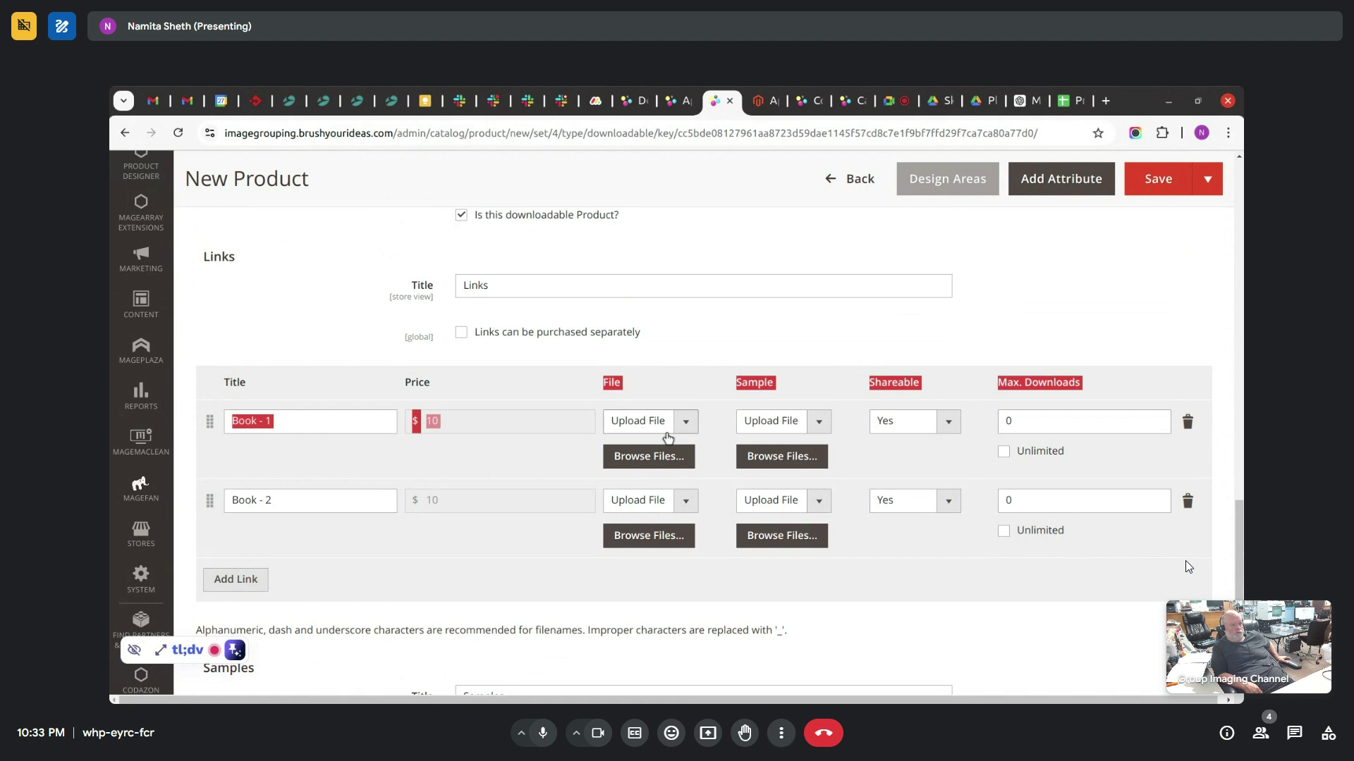
{"action": "left_click", "coordinate": [663, 382]}
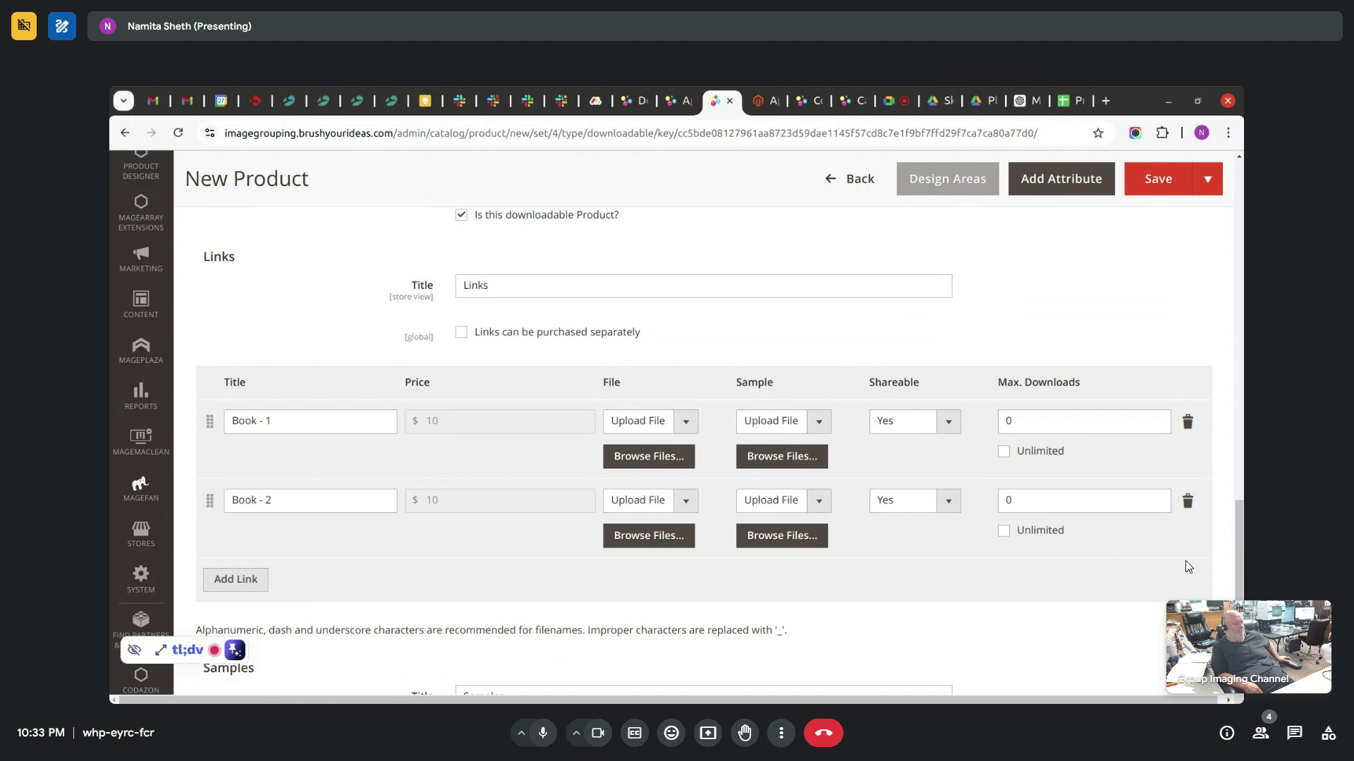
- Try the Shareable setting of the Book - 1 link by switching it to No and restoring it to Yes
{"action": "left_click", "coordinate": [688, 420]}
{"action": "left_click", "coordinate": [896, 422]}
{"action": "left_click", "coordinate": [895, 423]}
{"action": "left_click", "coordinate": [938, 430]}
{"action": "left_click", "coordinate": [934, 460]}
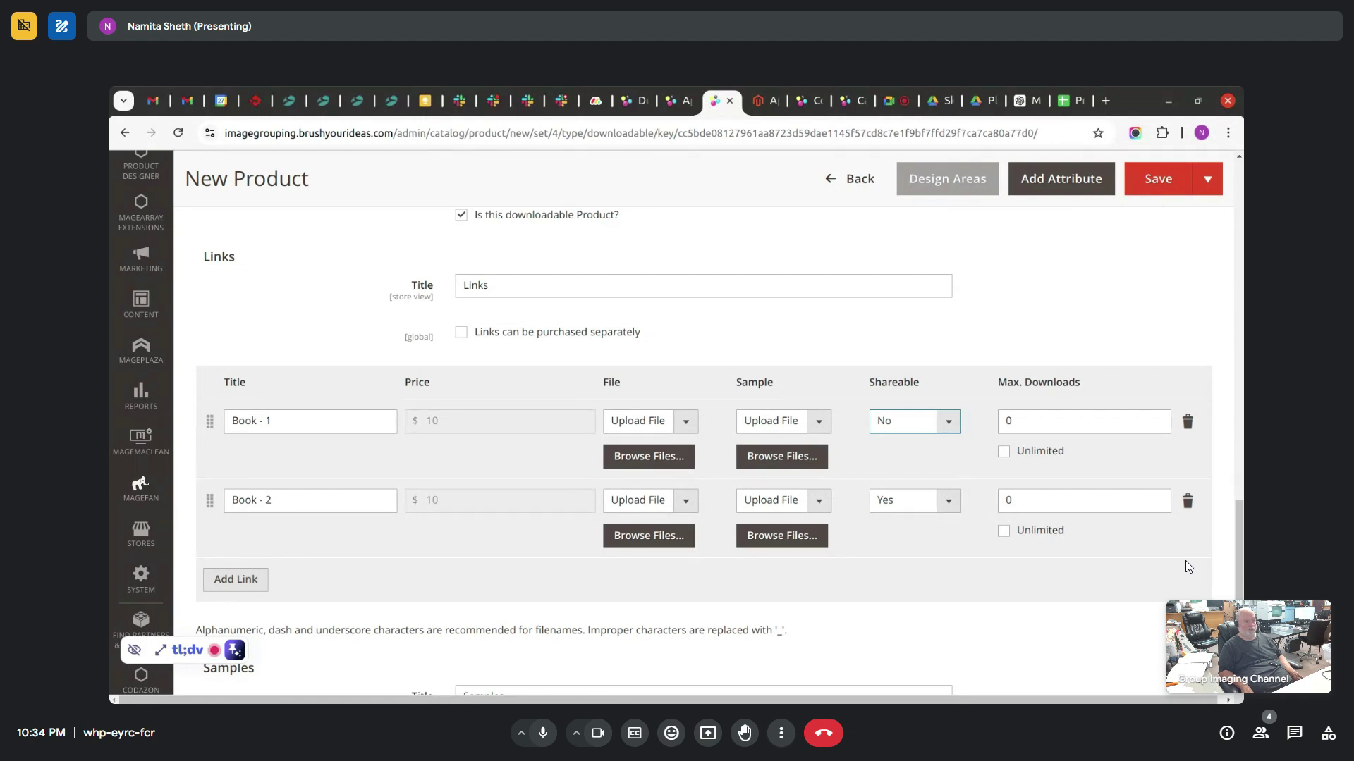
{"action": "left_click", "coordinate": [933, 449]}
- Add two blank sample rows under the Samples section and select the section's title text
{"action": "scroll", "coordinate": [1089, 444], "scroll_direction": "down", "scroll_amount": 5}
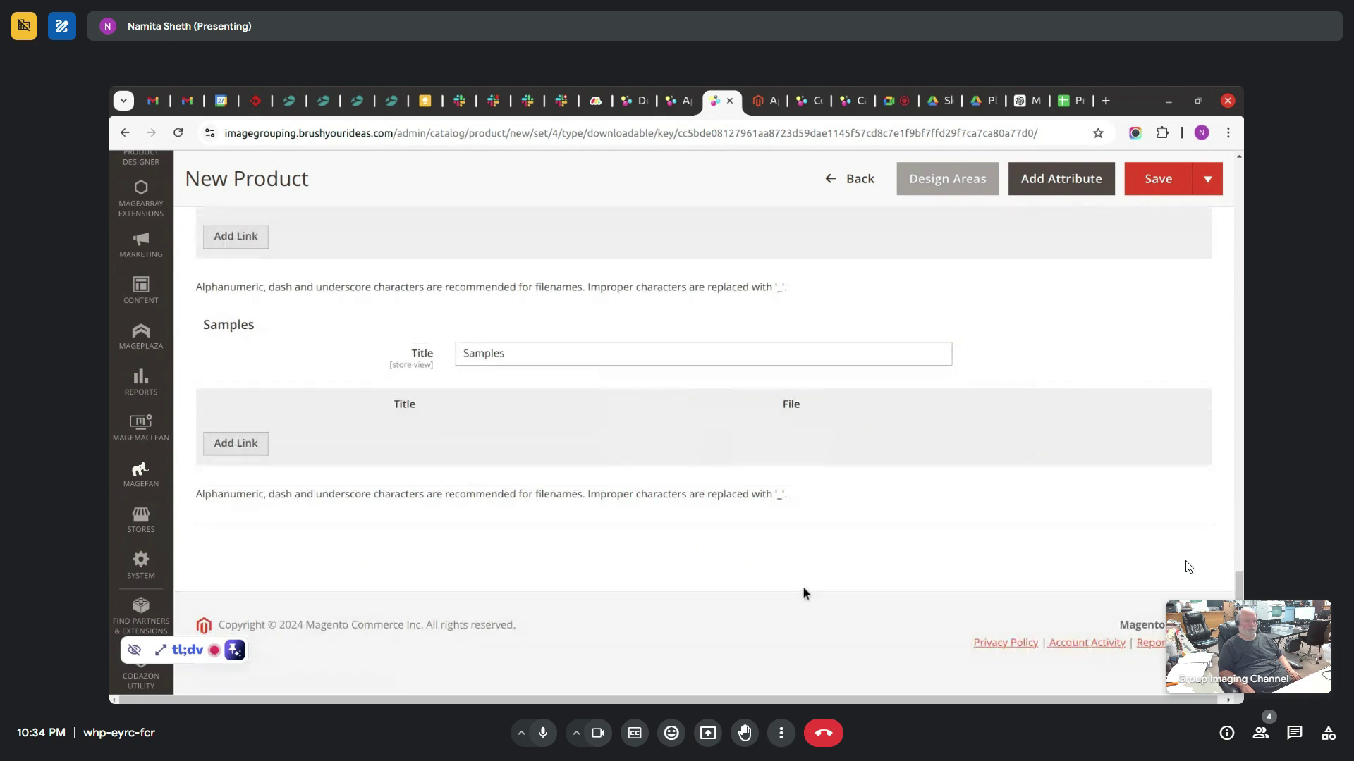
{"action": "left_click", "coordinate": [251, 452]}
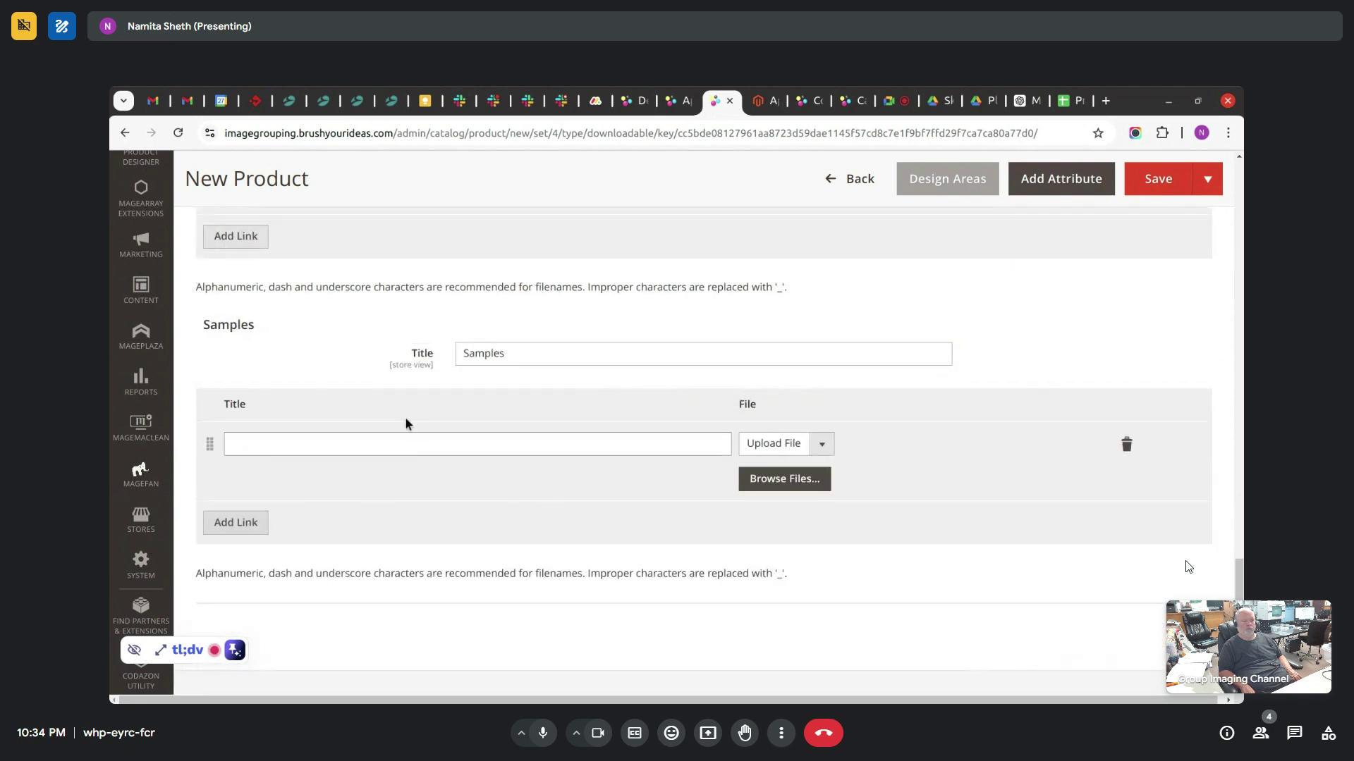
{"action": "left_click", "coordinate": [233, 524]}
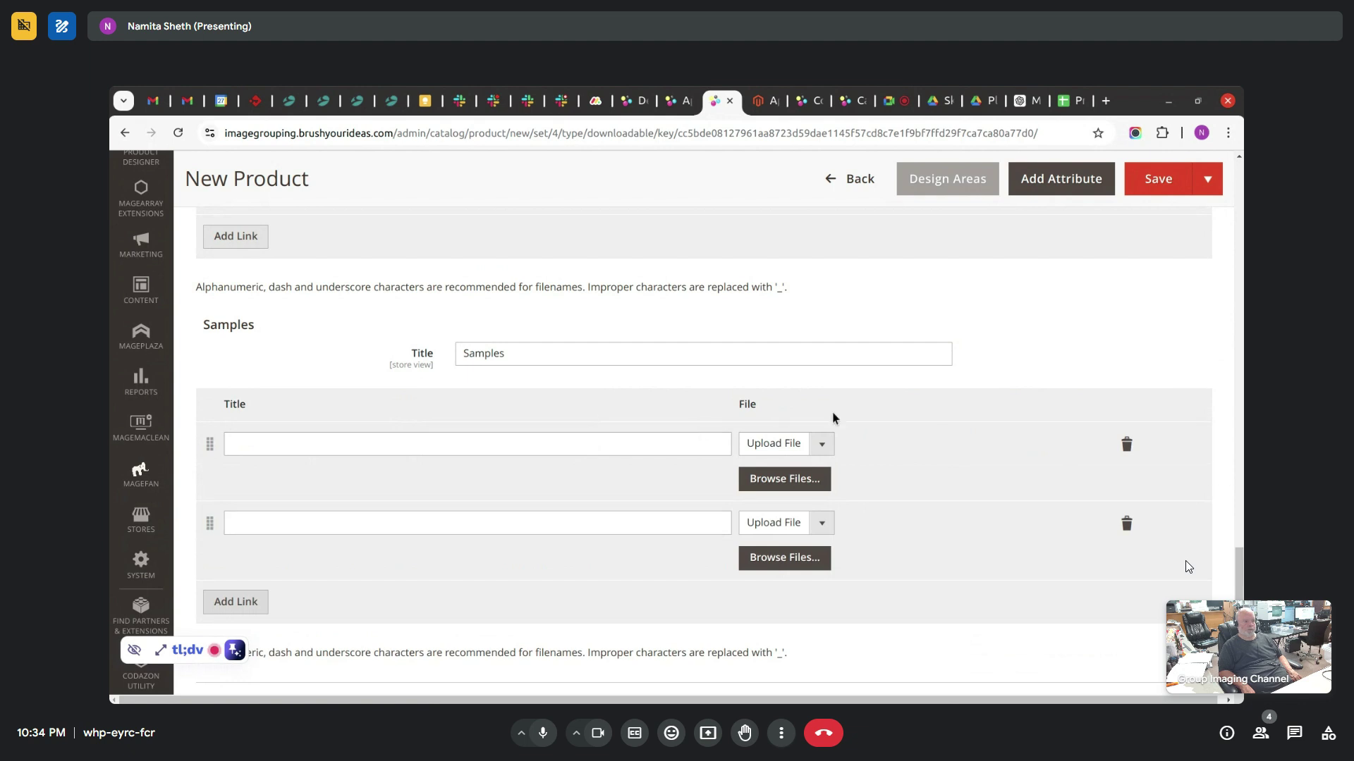
{"action": "left_click_drag", "start_coordinate": [520, 353], "coordinate": [475, 346]}
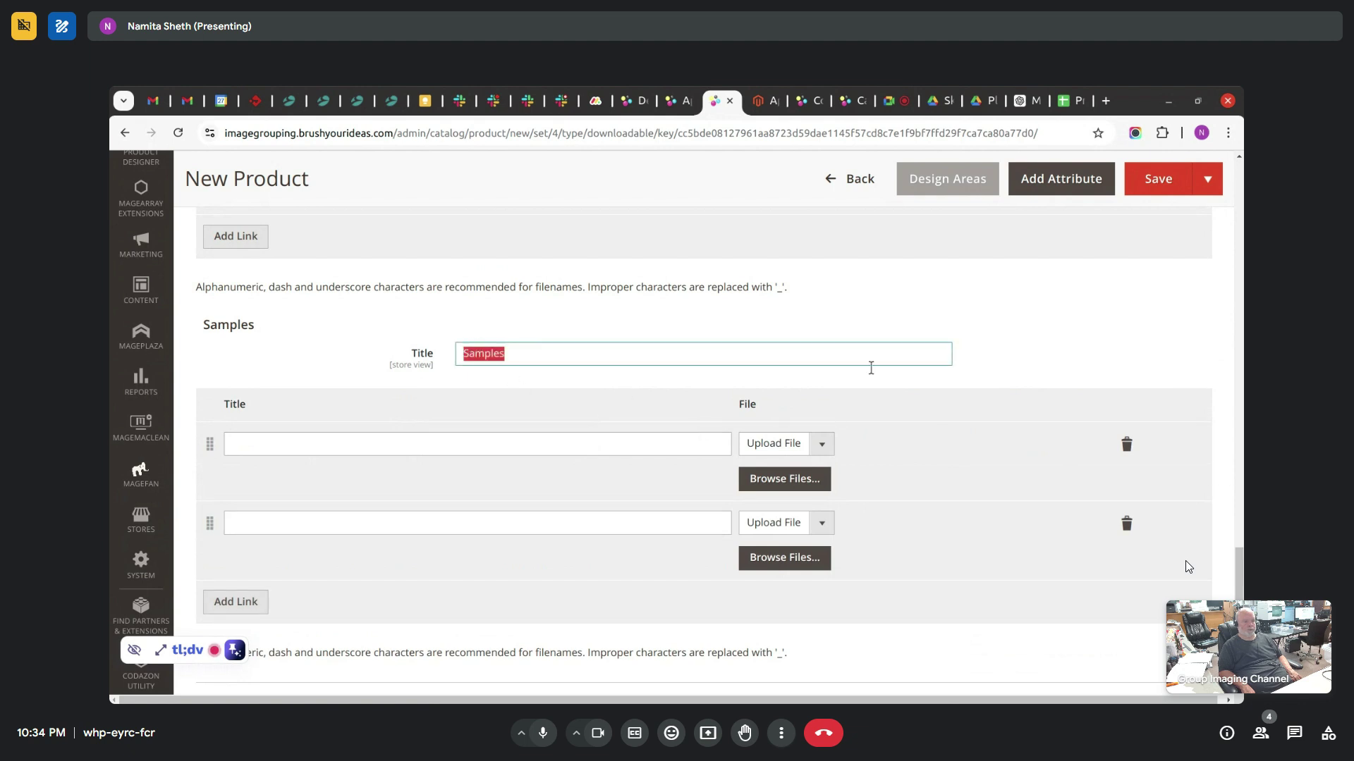
- Compare the Upload File and URL sources for the Book - 1 link's file, and choose URL with its address field active
{"action": "left_click_drag", "start_coordinate": [1239, 568], "coordinate": [1236, 529]}
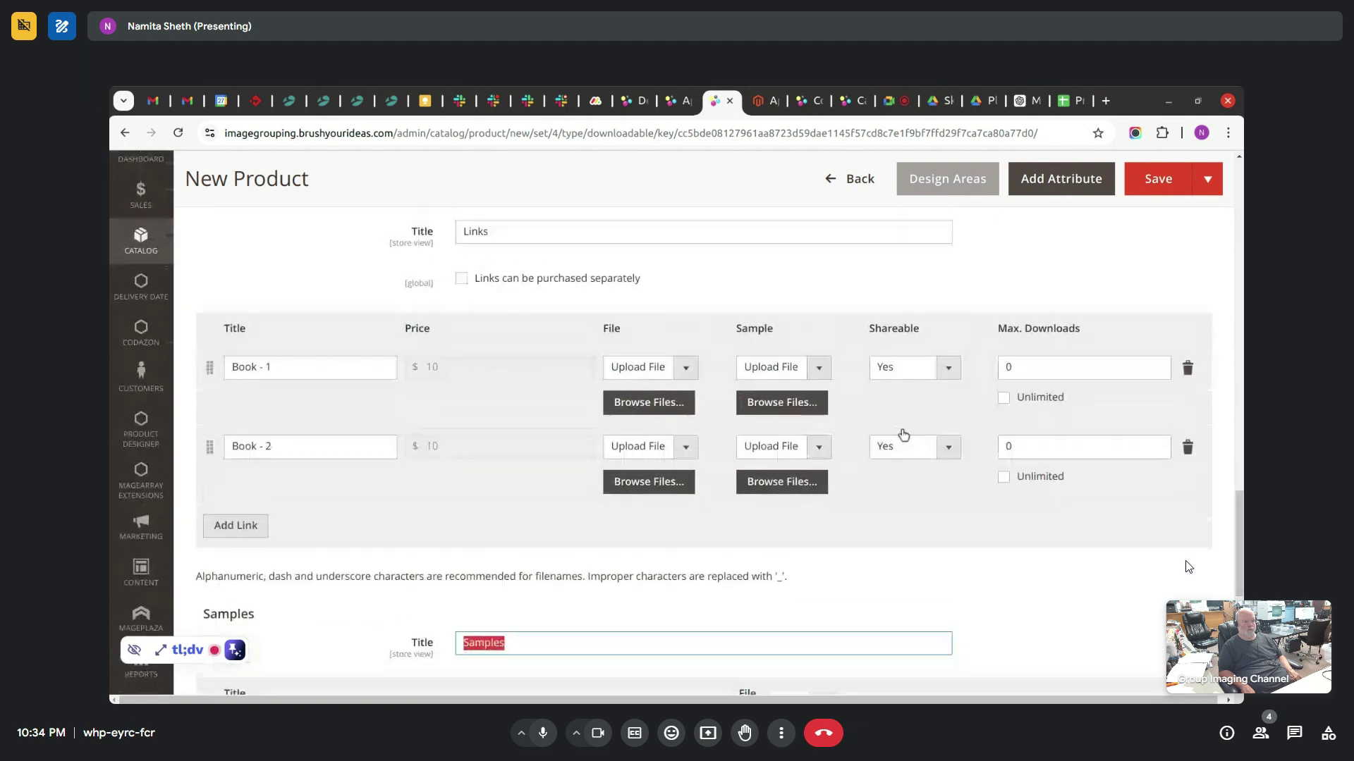
{"action": "left_click", "coordinate": [796, 369]}
{"action": "left_click", "coordinate": [670, 367]}
{"action": "left_click", "coordinate": [663, 402]}
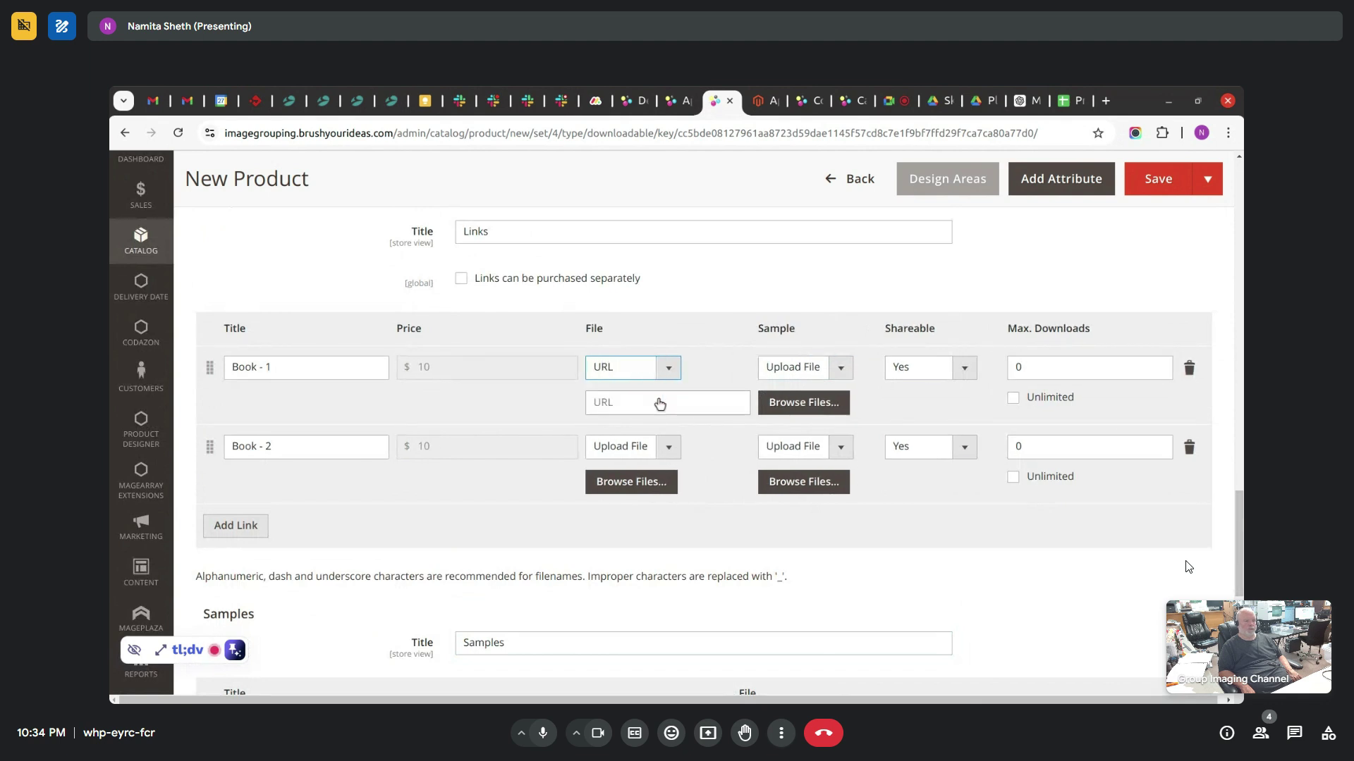
{"action": "left_click", "coordinate": [620, 408]}
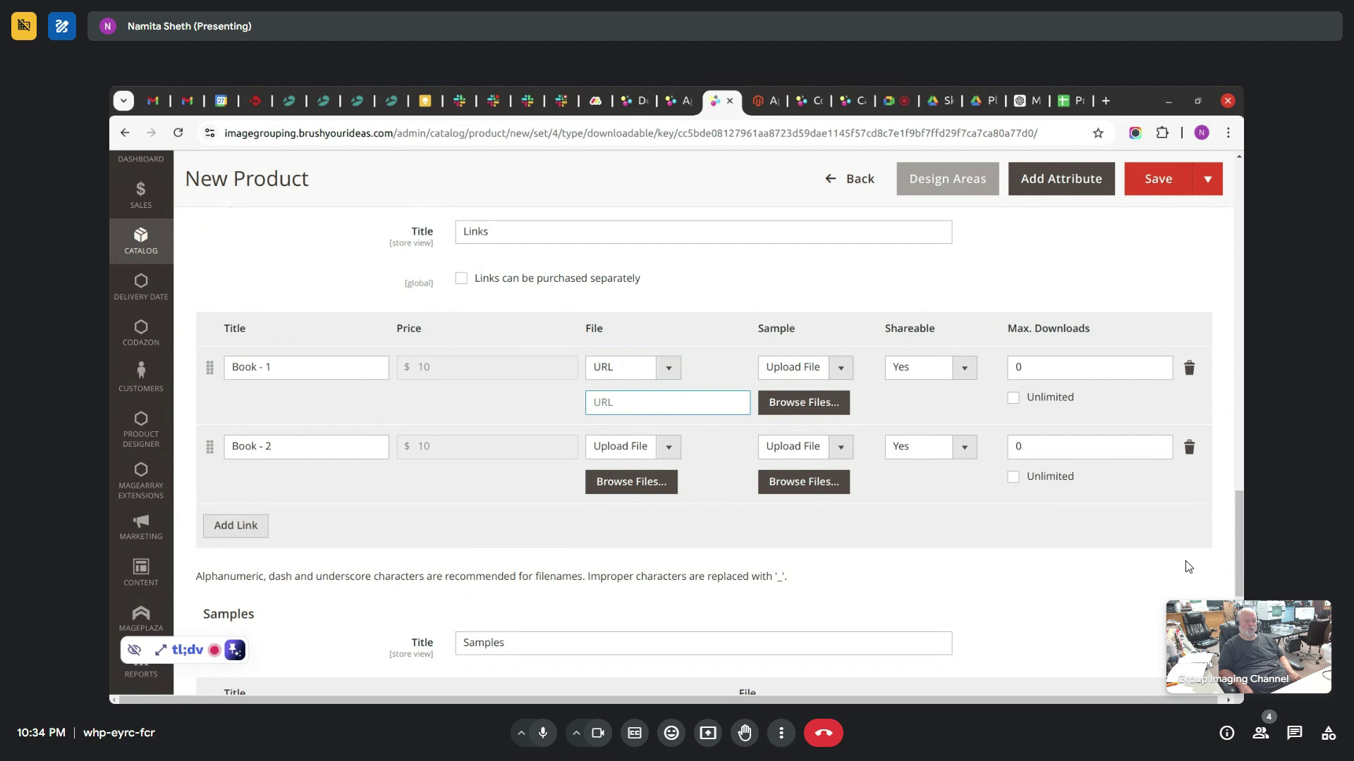
{"action": "left_click", "coordinate": [626, 375]}
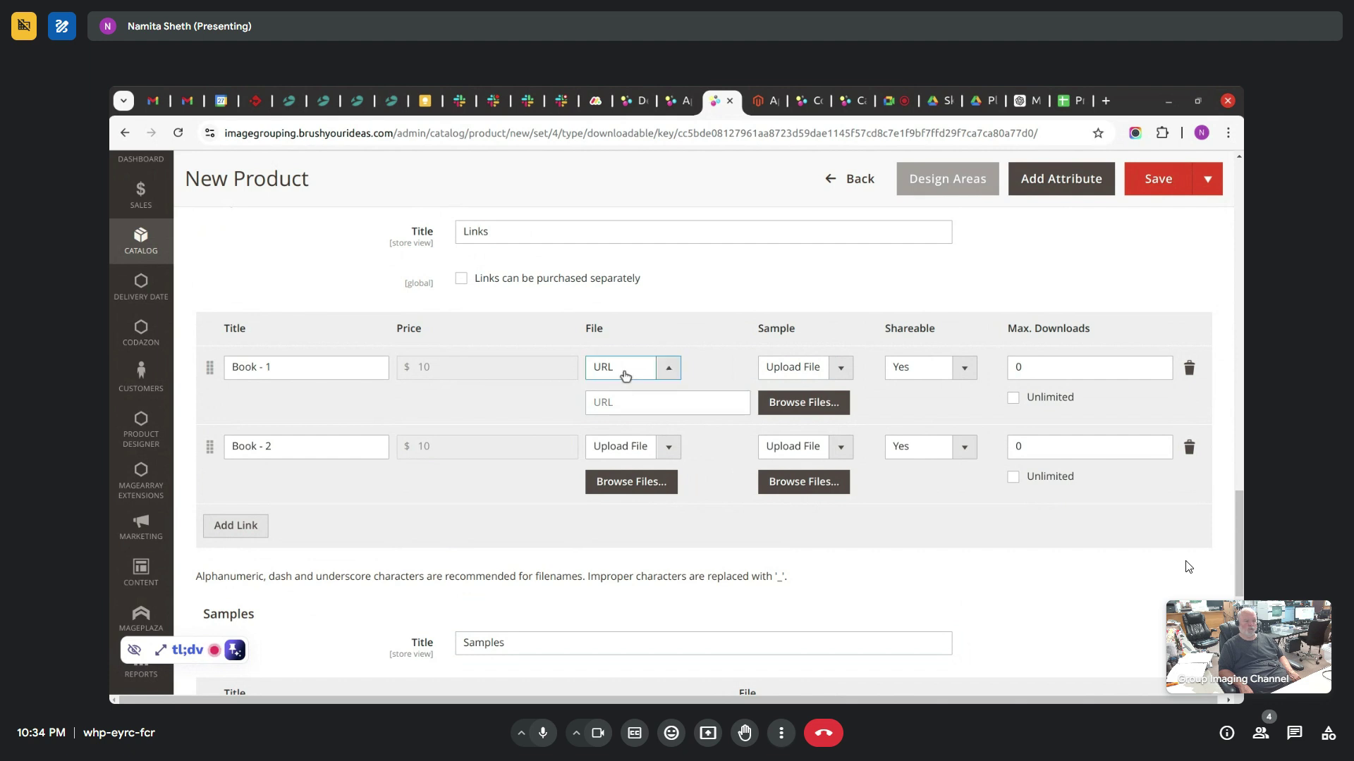
{"action": "left_click", "coordinate": [640, 384]}
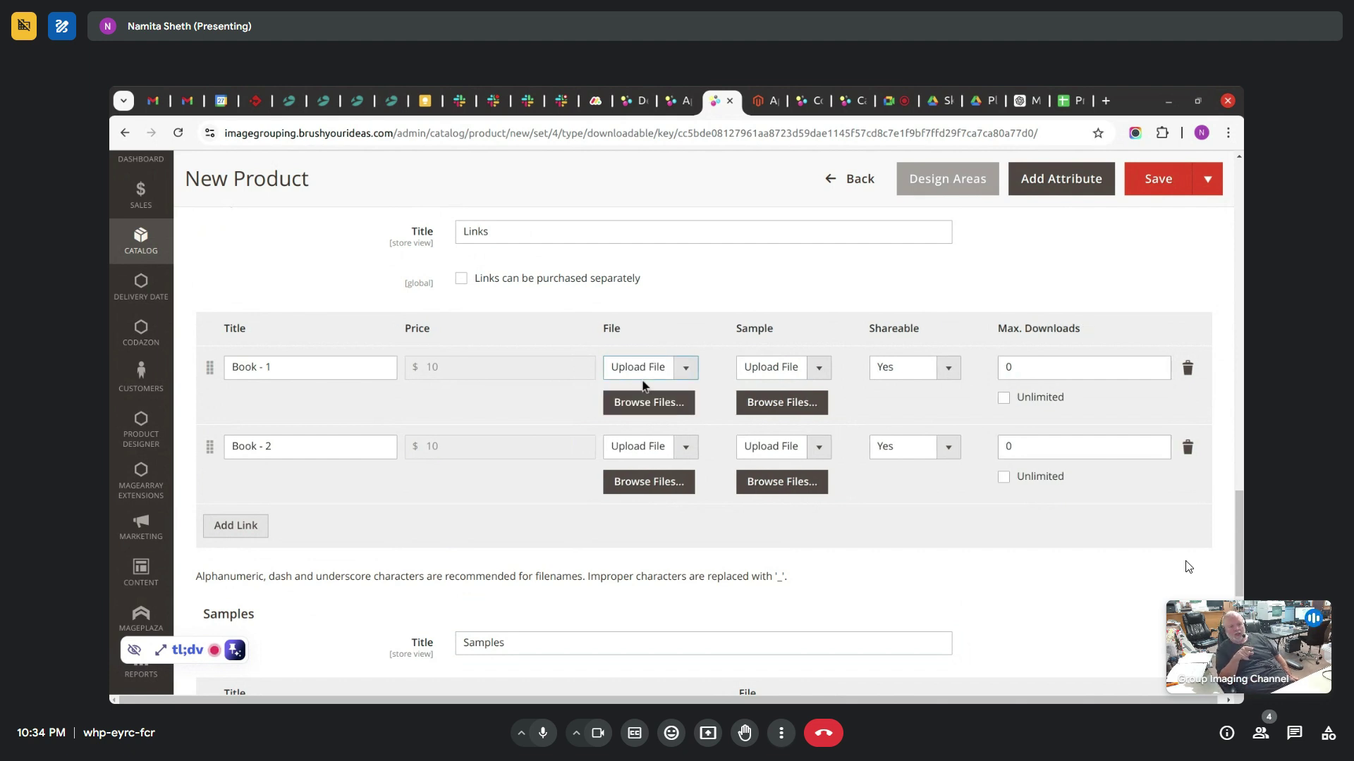
{"action": "left_click", "coordinate": [647, 374]}
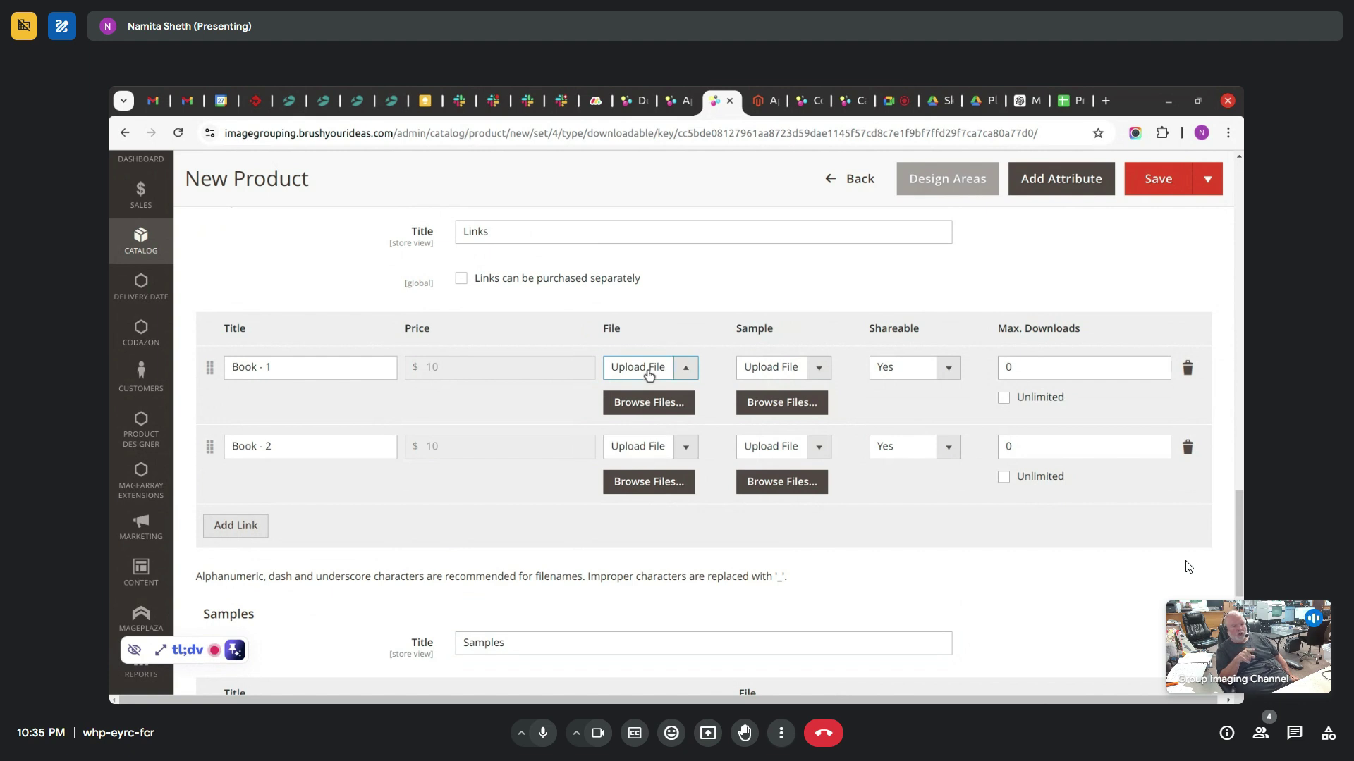
{"action": "left_click", "coordinate": [648, 396]}
{"action": "left_click", "coordinate": [648, 406]}
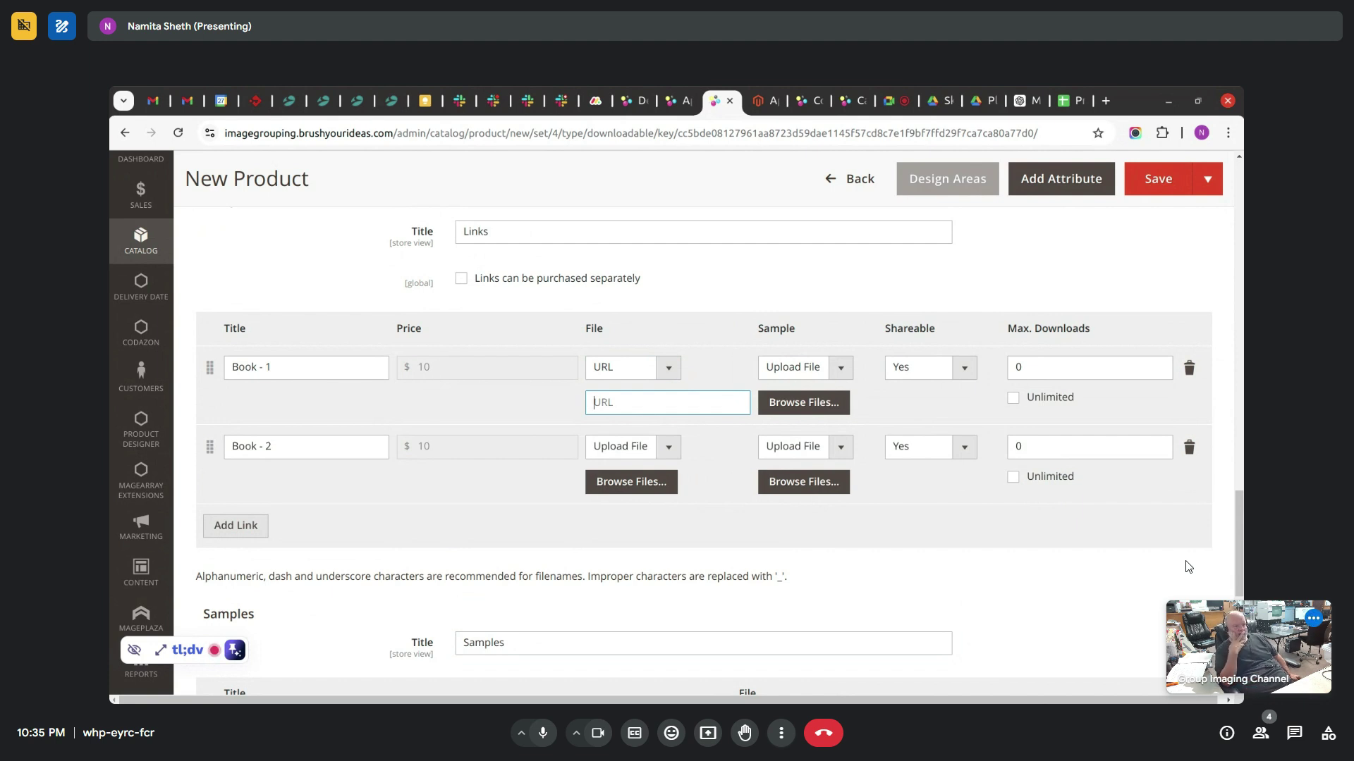
- Leave the downloadable product form without saving and start a new virtual product
{"action": "left_click_drag", "start_coordinate": [1239, 510], "coordinate": [1239, 181]}
{"action": "left_click", "coordinate": [800, 315]}
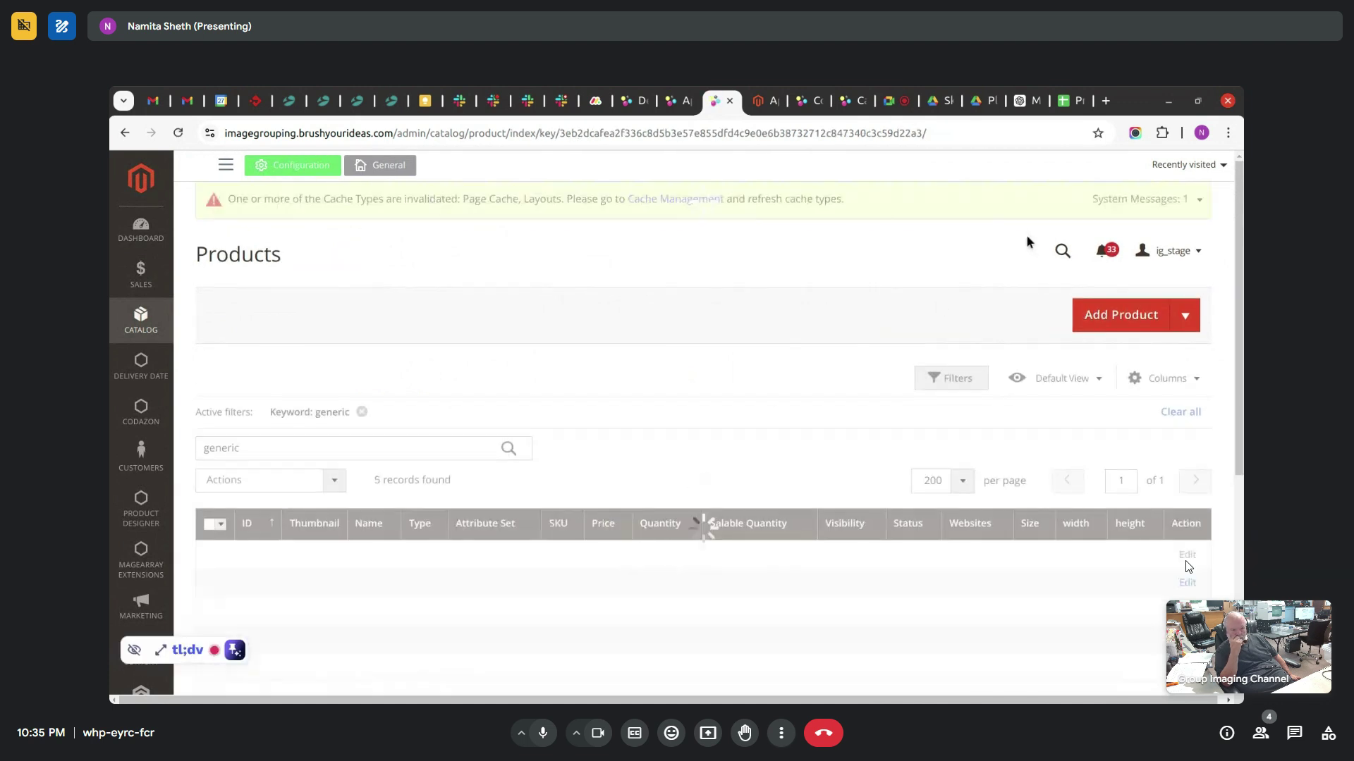
{"action": "left_click", "coordinate": [1185, 315]}
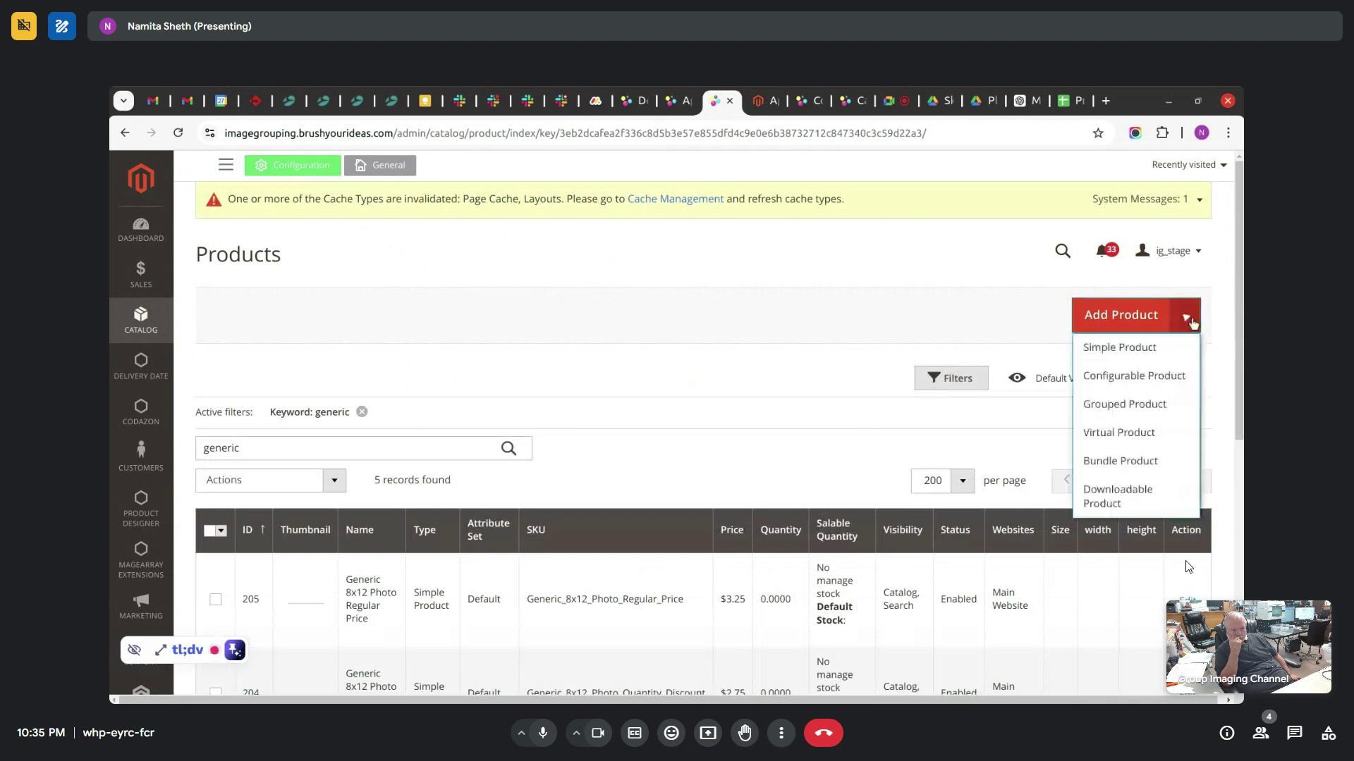
{"action": "left_click", "coordinate": [1142, 435]}
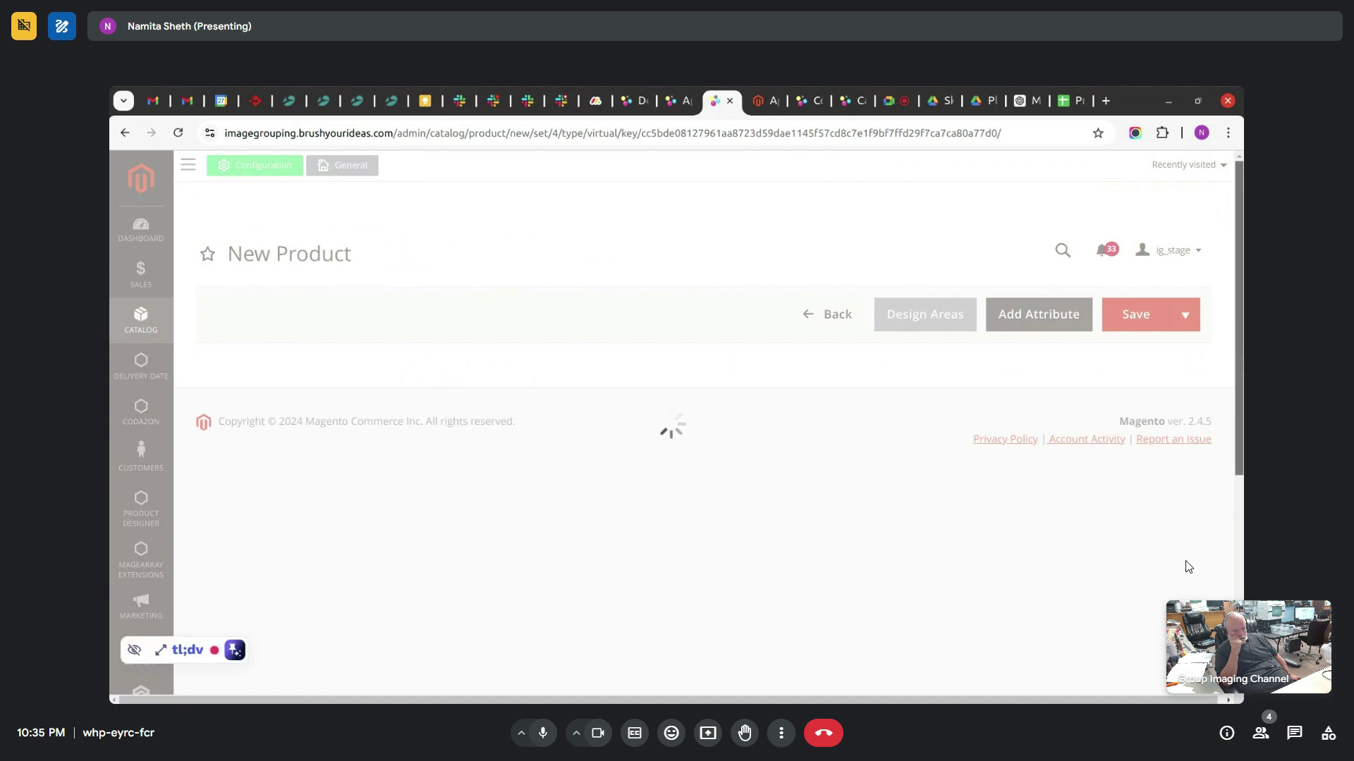
- Look through the virtual product's fields and sections, including Downloadable Information
{"action": "scroll", "coordinate": [1188, 567], "scroll_direction": "down", "scroll_amount": 2}
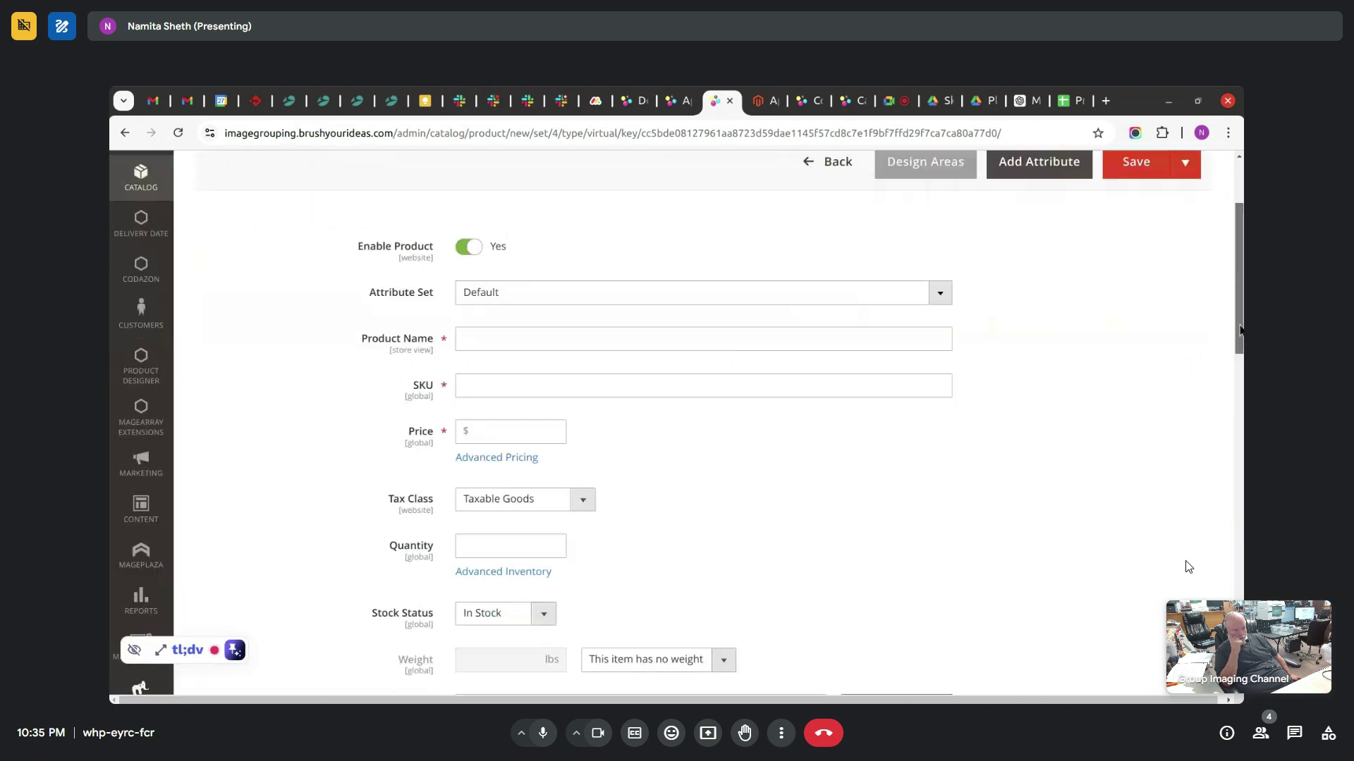
{"action": "scroll", "coordinate": [1188, 567], "scroll_direction": "down", "scroll_amount": 3}
{"action": "scroll", "coordinate": [1188, 567], "scroll_direction": "down", "scroll_amount": 15}
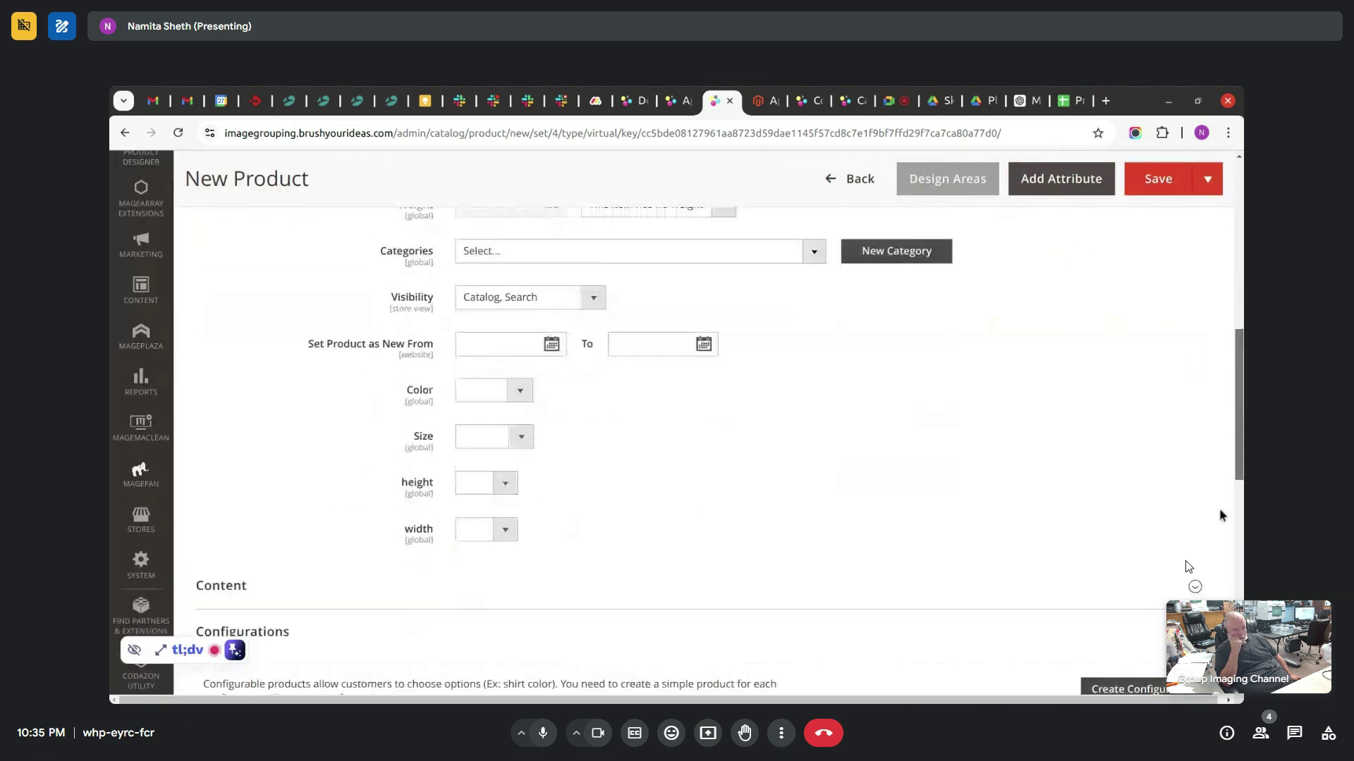
{"action": "scroll", "coordinate": [1189, 566], "scroll_direction": "up", "scroll_amount": 1}
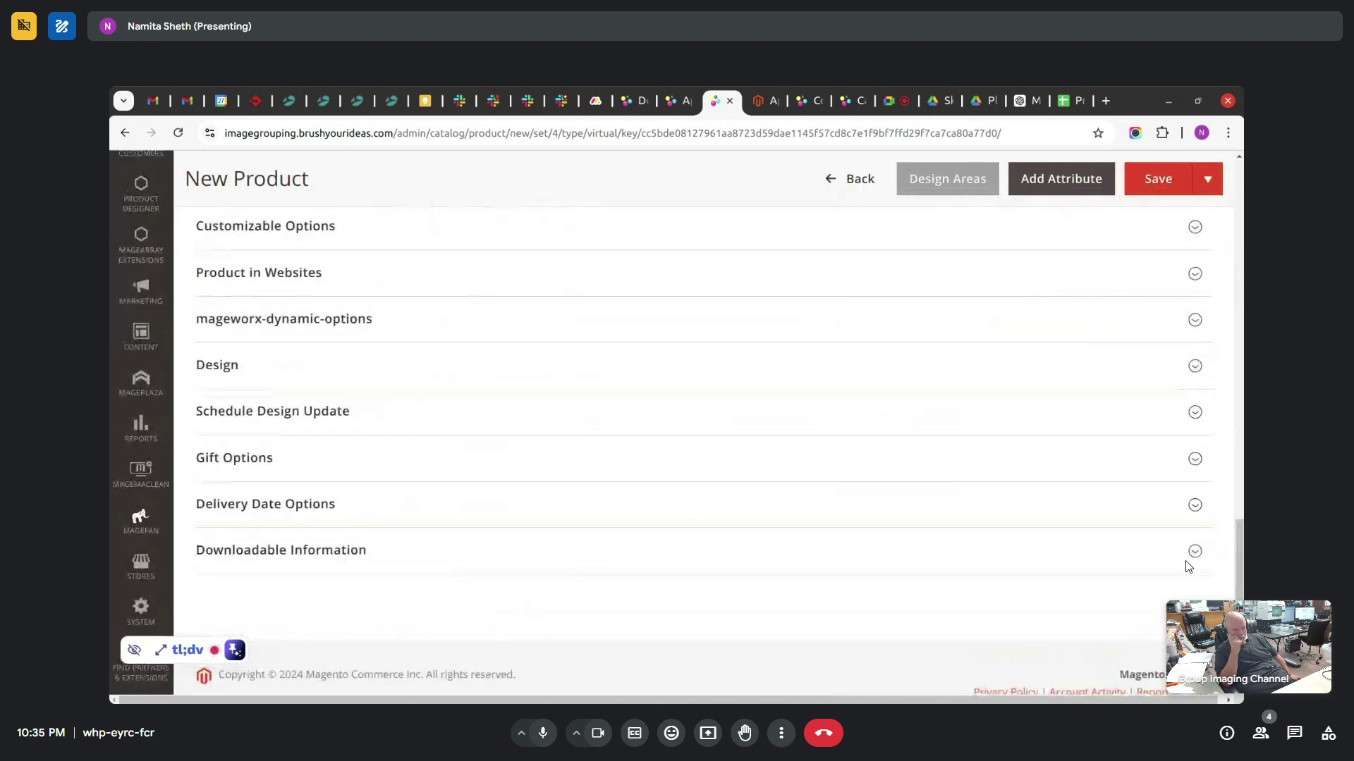
{"action": "left_click", "coordinate": [280, 564]}
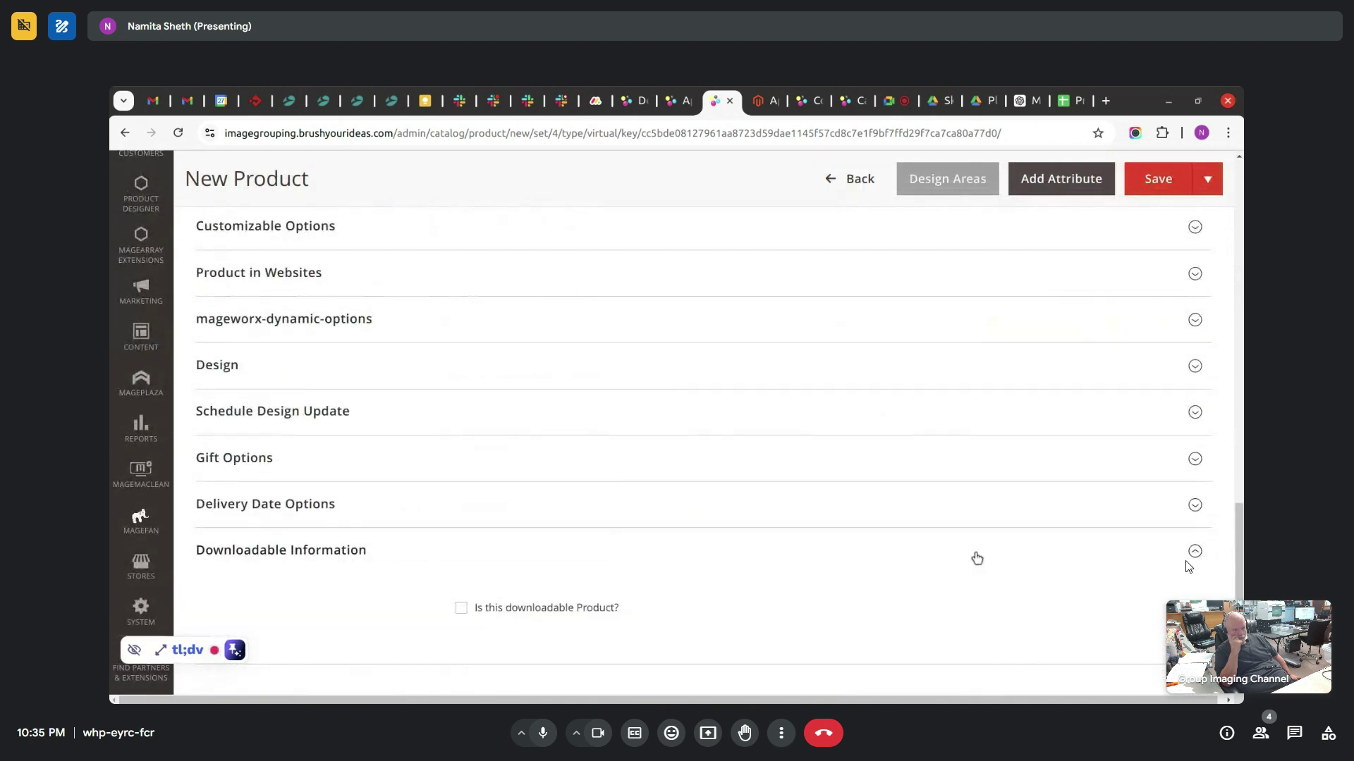
{"action": "scroll", "coordinate": [1188, 567], "scroll_direction": "up", "scroll_amount": 4}
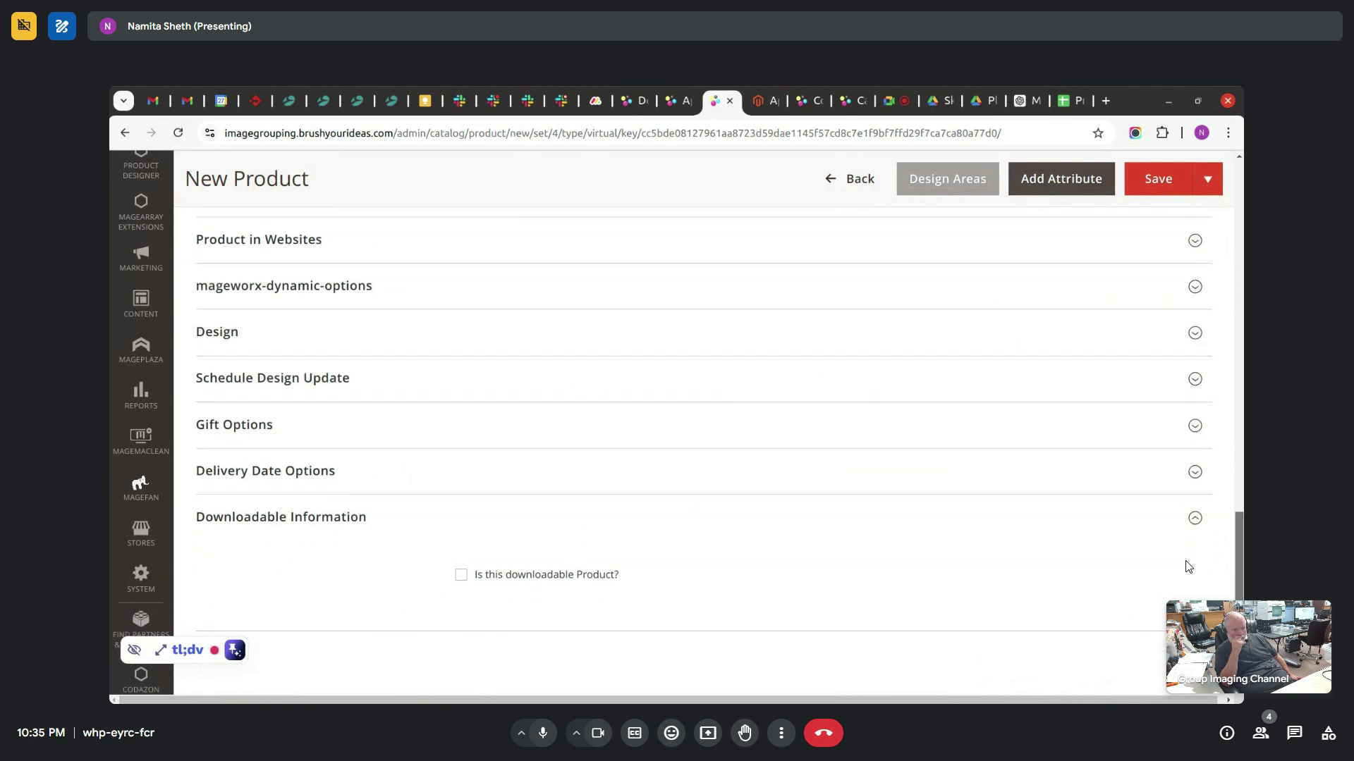
{"action": "scroll", "coordinate": [1188, 567], "scroll_direction": "up", "scroll_amount": 8}
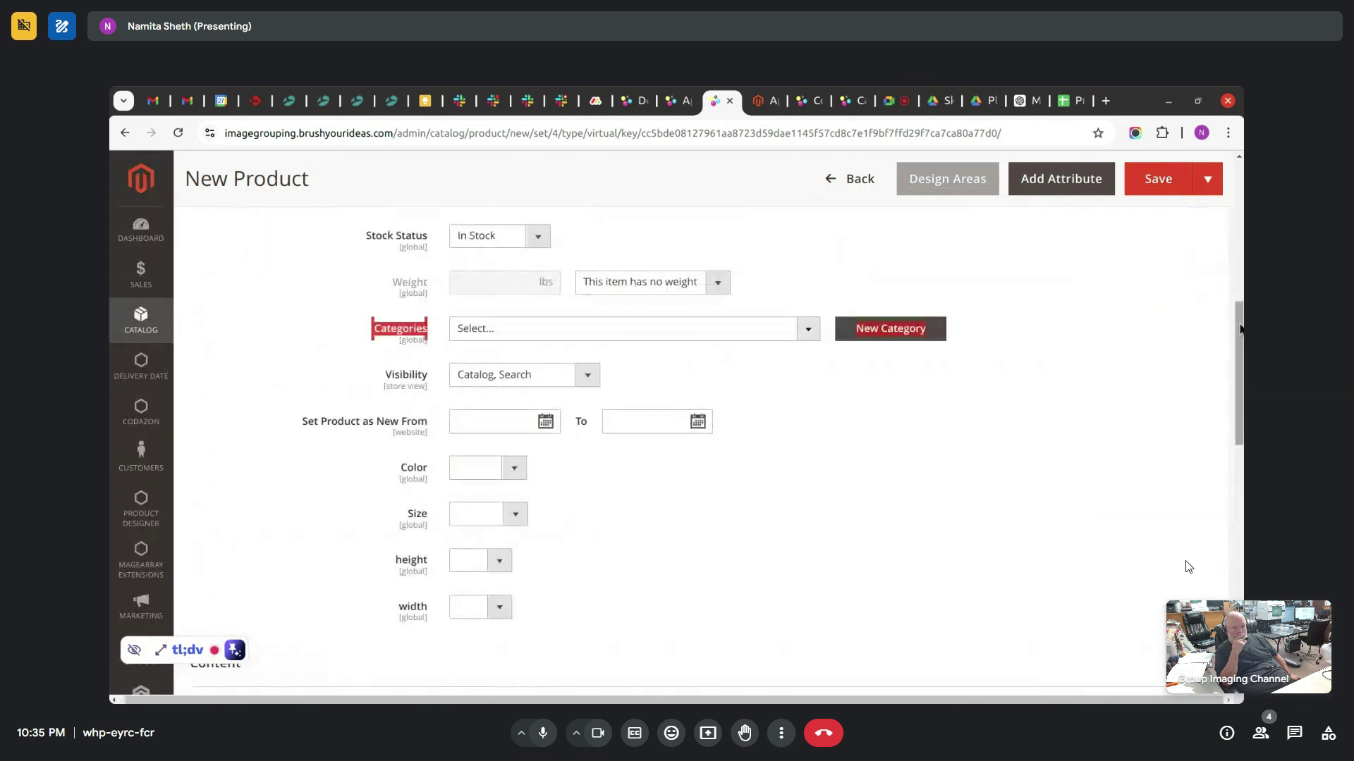
- Mark the virtual product as a downloadable product and review its Links and Samples sections
{"action": "left_click_drag", "start_coordinate": [1238, 348], "coordinate": [1210, 585]}
{"action": "left_click", "coordinate": [459, 471]}
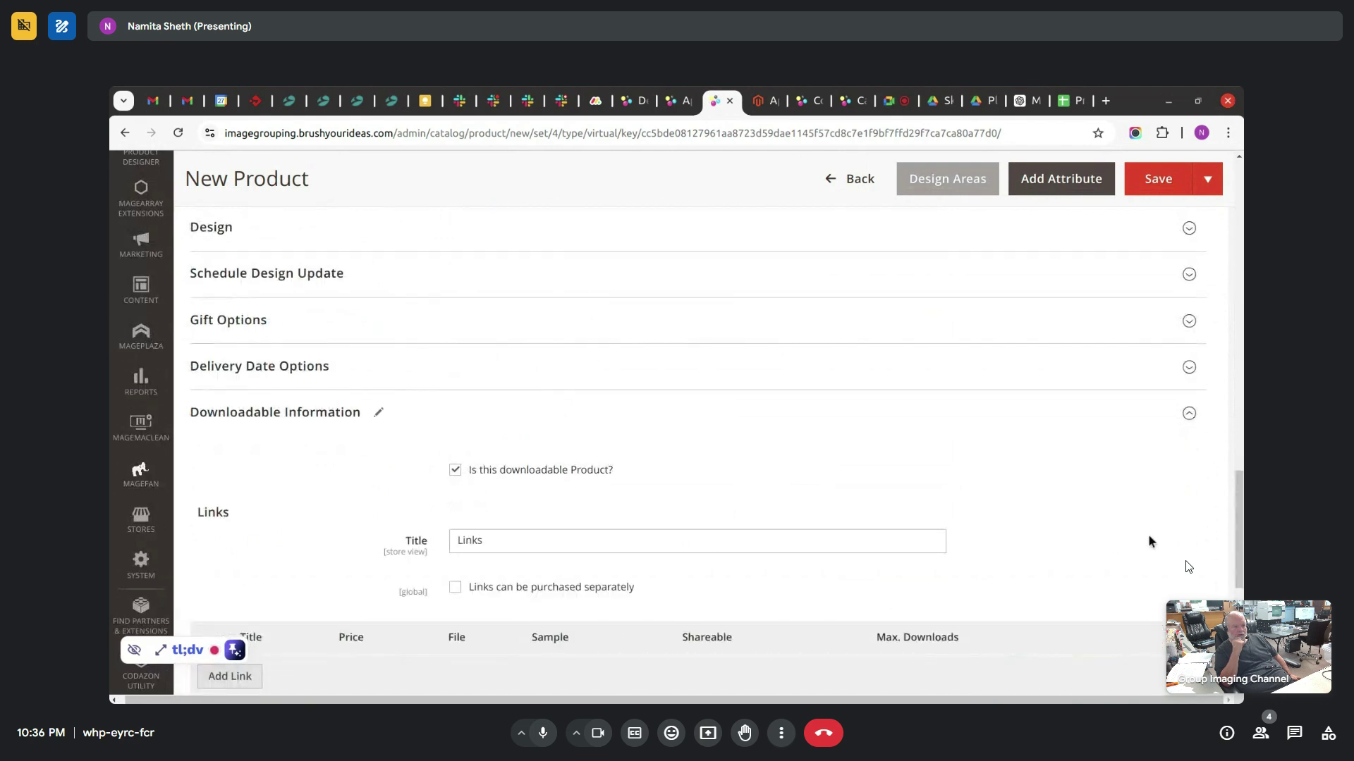
{"action": "scroll", "coordinate": [1189, 567], "scroll_direction": "down", "scroll_amount": 5}
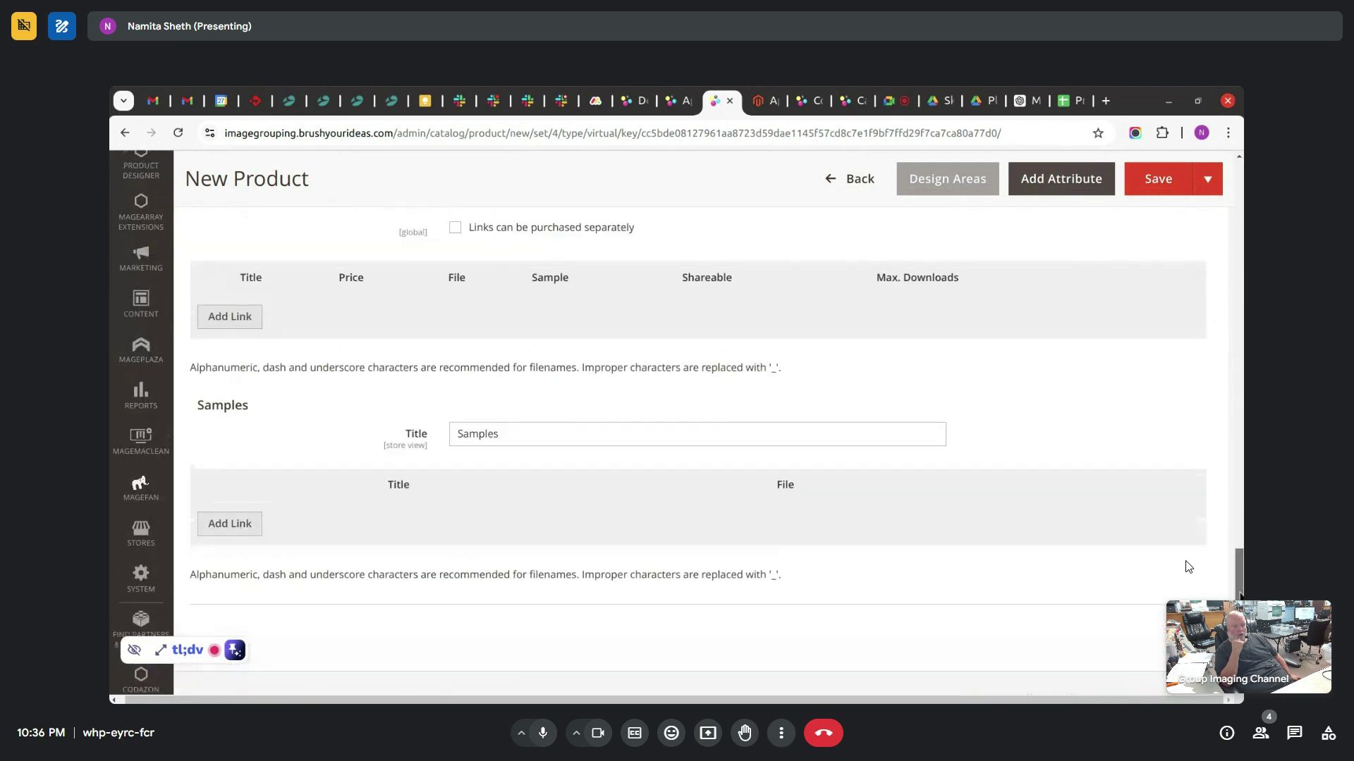
{"action": "scroll", "coordinate": [1188, 567], "scroll_direction": "up", "scroll_amount": 1}
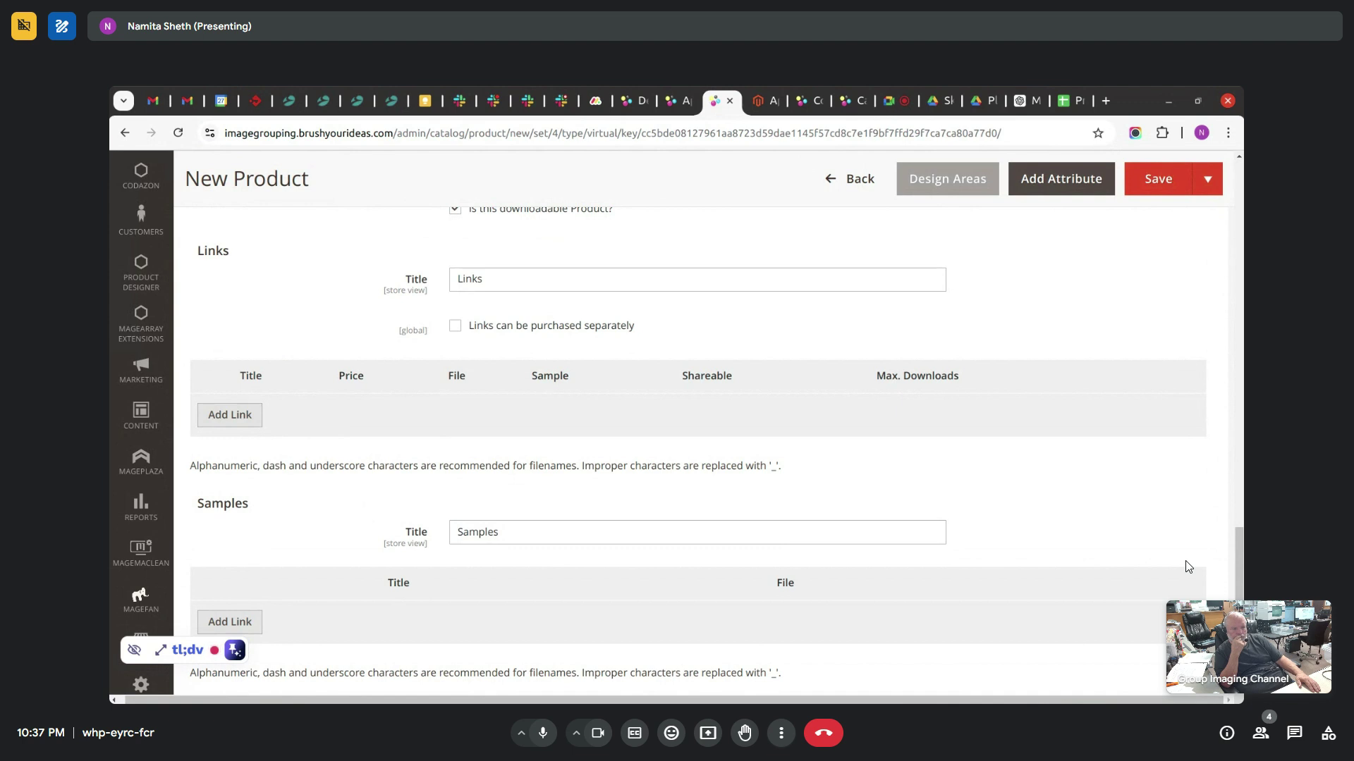
- Return to the Products list and look over the product types available for adding a new product
{"action": "left_click", "coordinate": [830, 178]}
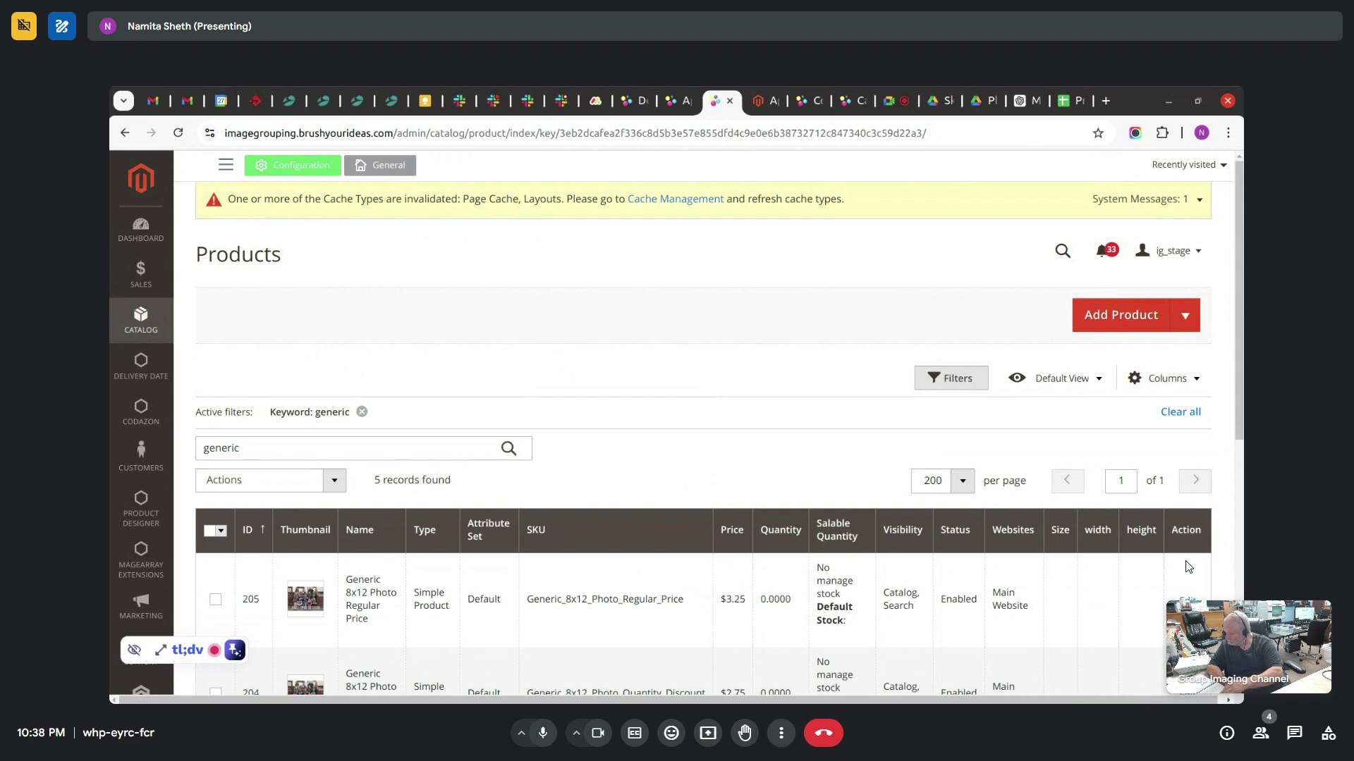
{"action": "left_click", "coordinate": [1185, 317]}
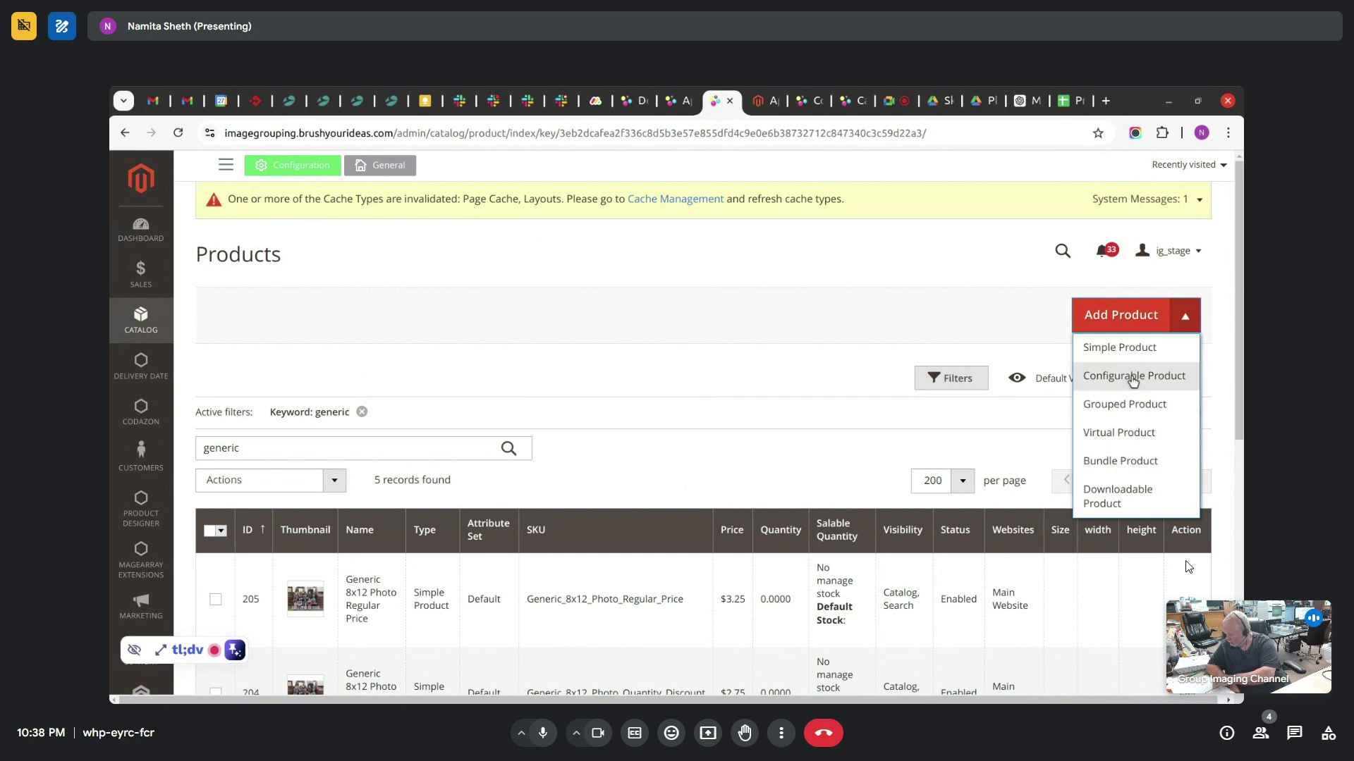
{"action": "left_click", "coordinate": [897, 106]}
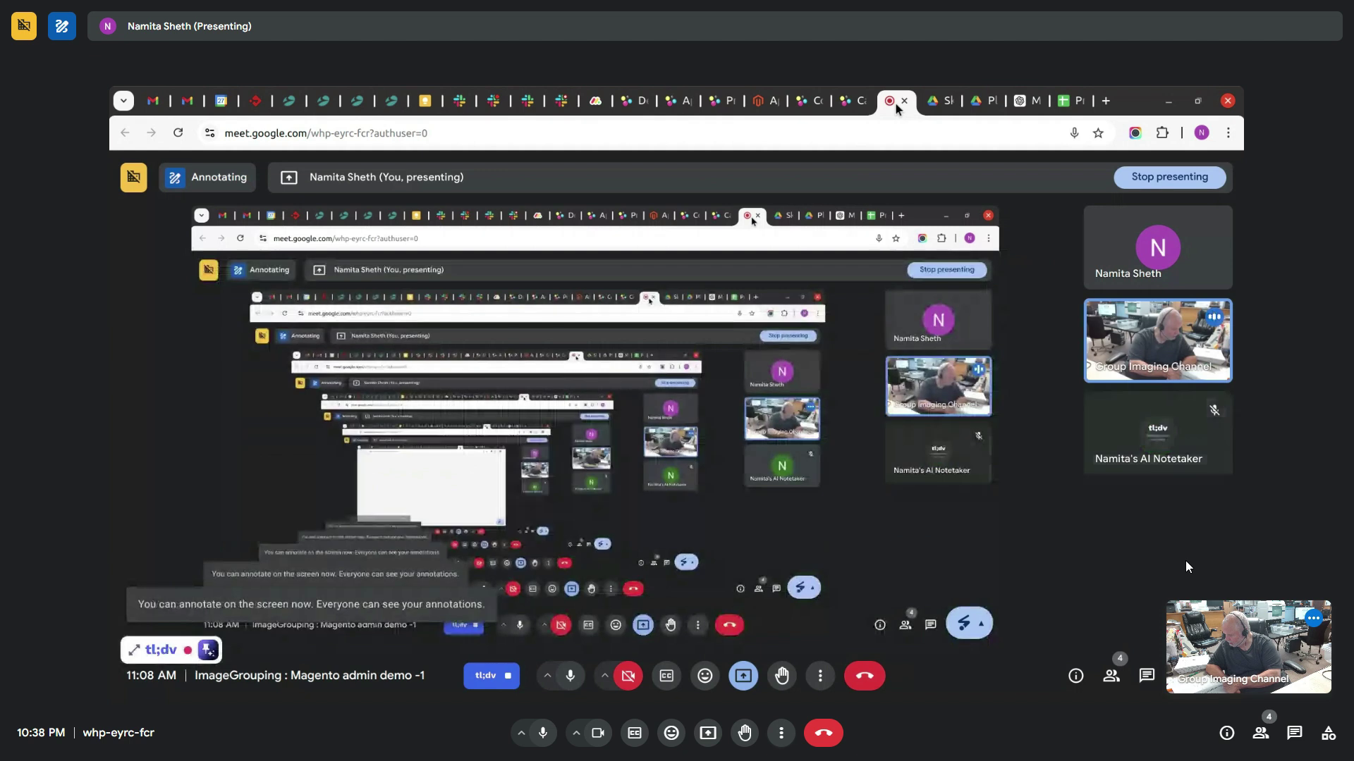
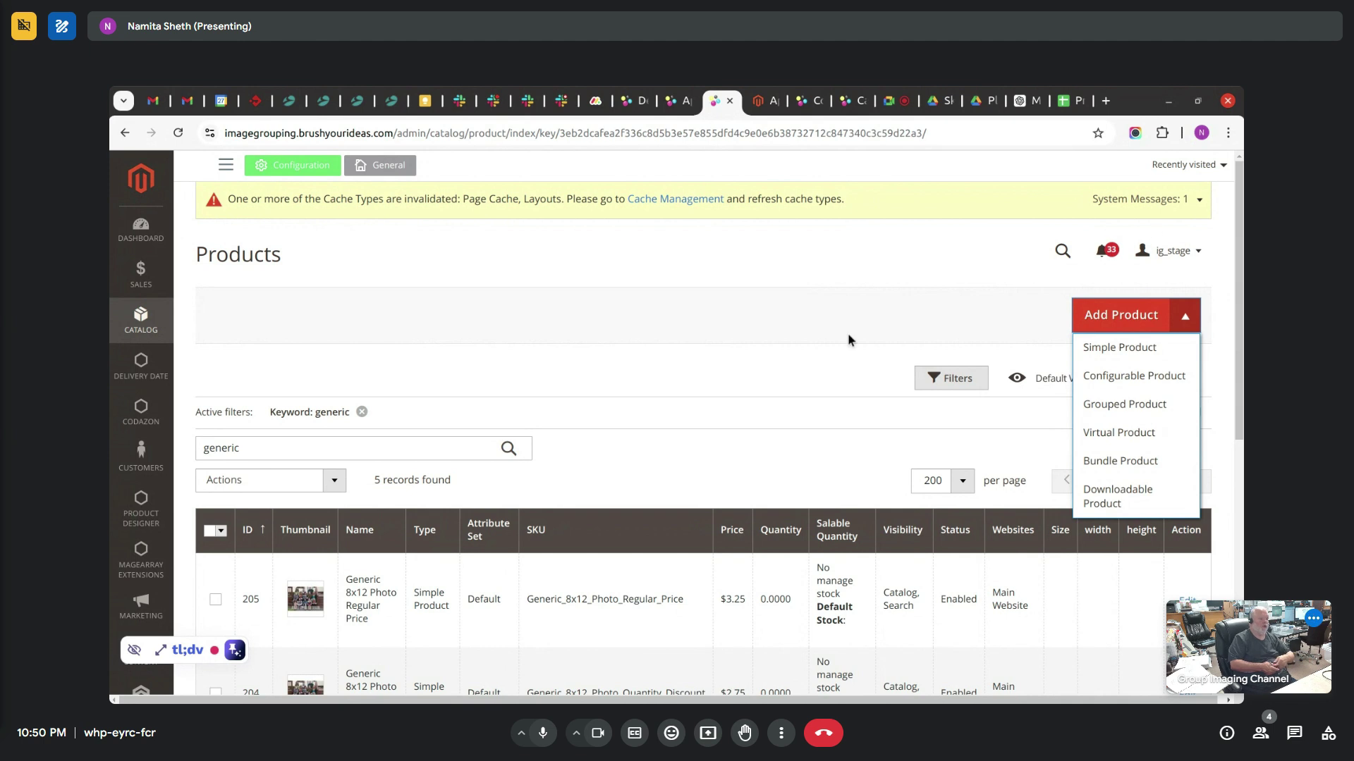
{"action": "left_click", "coordinate": [754, 317]}
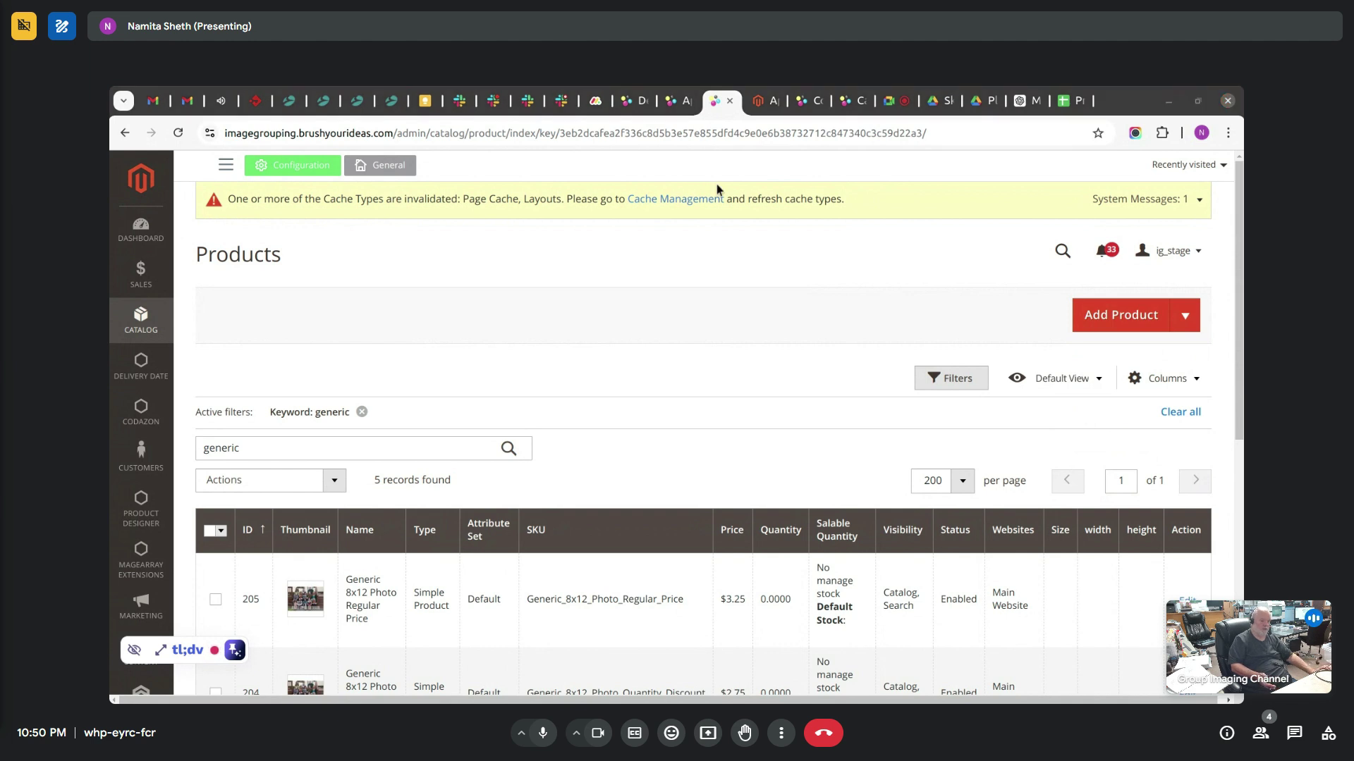
{"action": "left_click", "coordinate": [722, 334]}
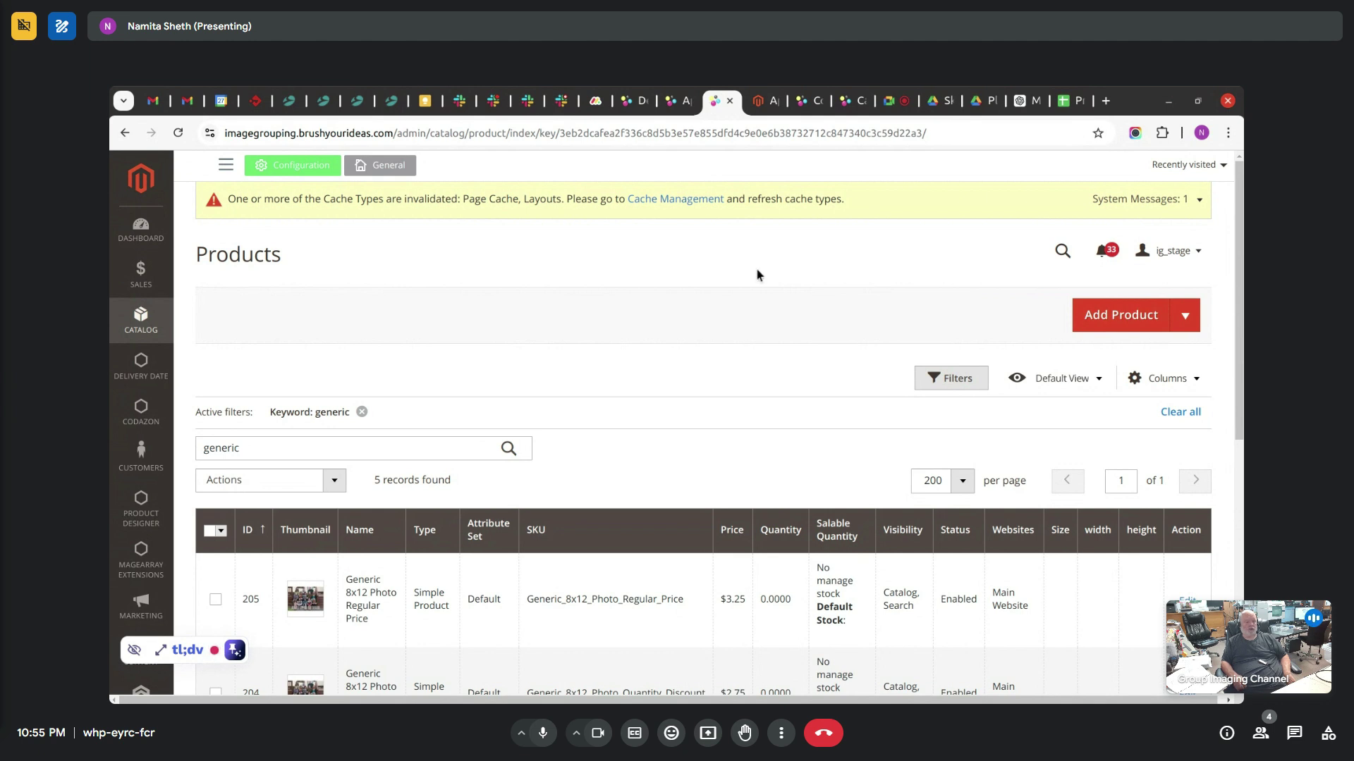
- Switch to the Google Meet call, stop presenting the screen, and leave the meeting
{"action": "left_click", "coordinate": [896, 101]}
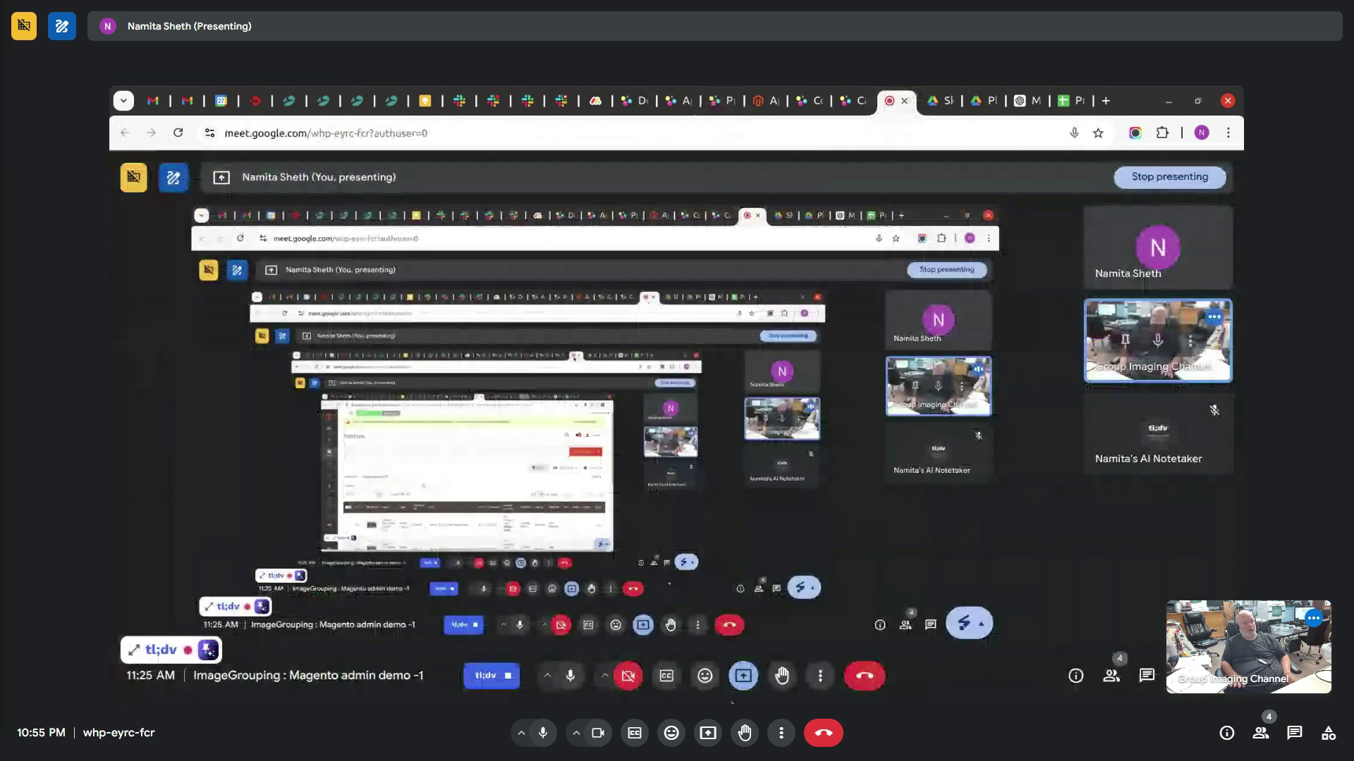
{"action": "left_click", "coordinate": [743, 675]}
{"action": "left_click", "coordinate": [765, 633]}
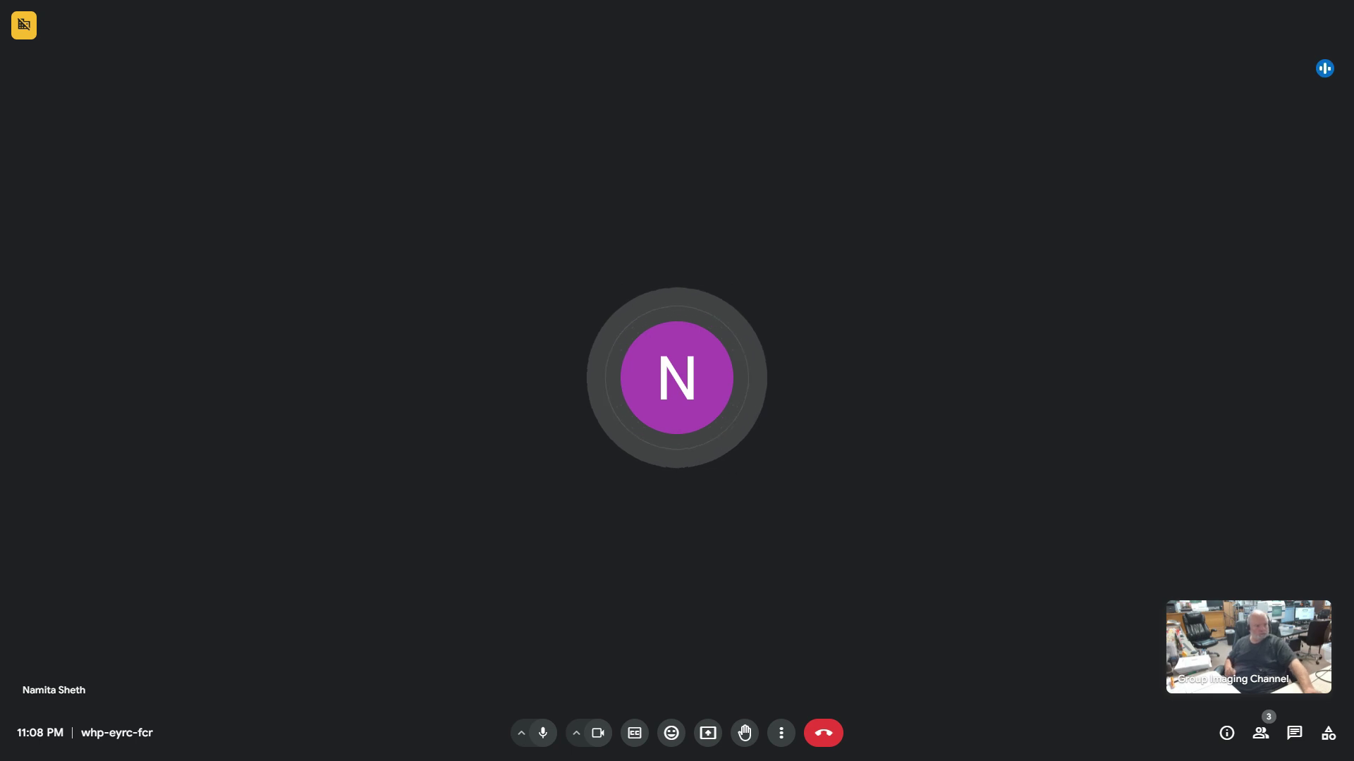
{"action": "left_click", "coordinate": [824, 734]}
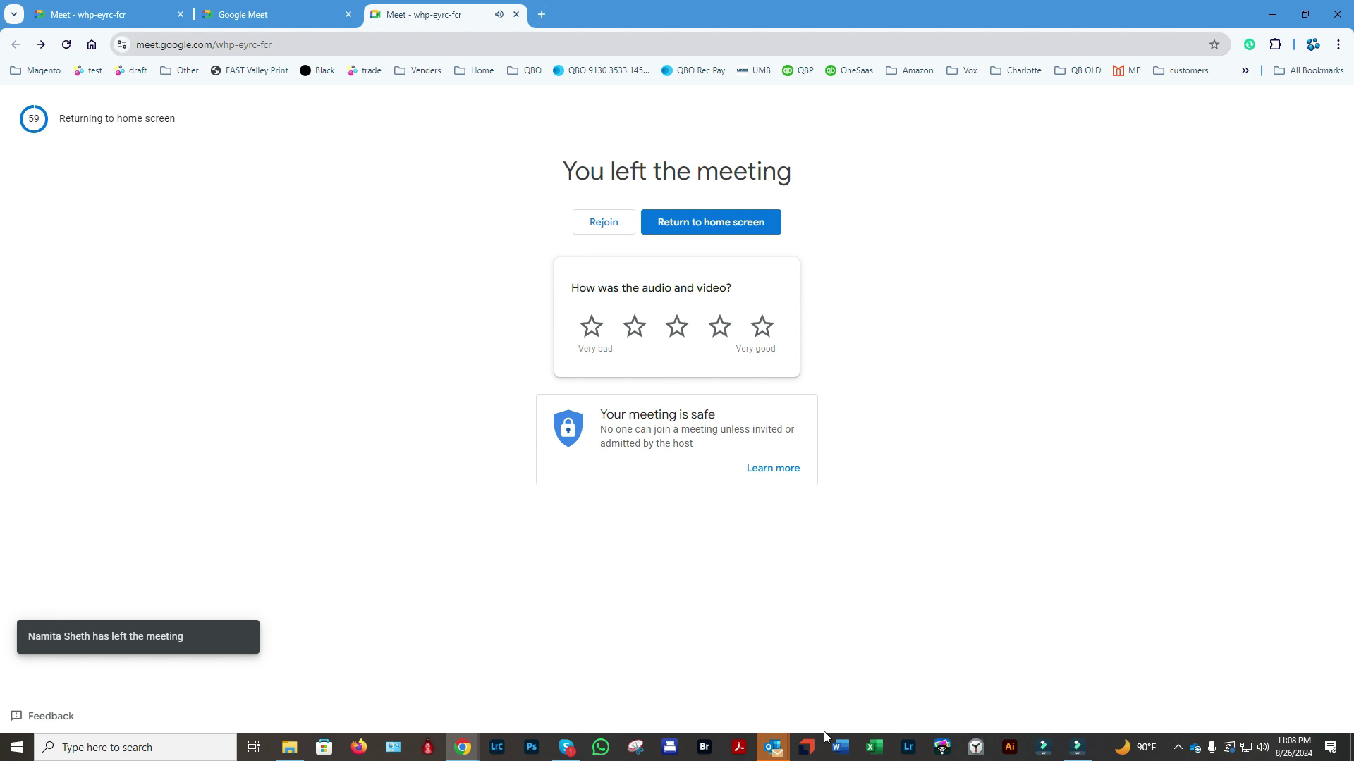